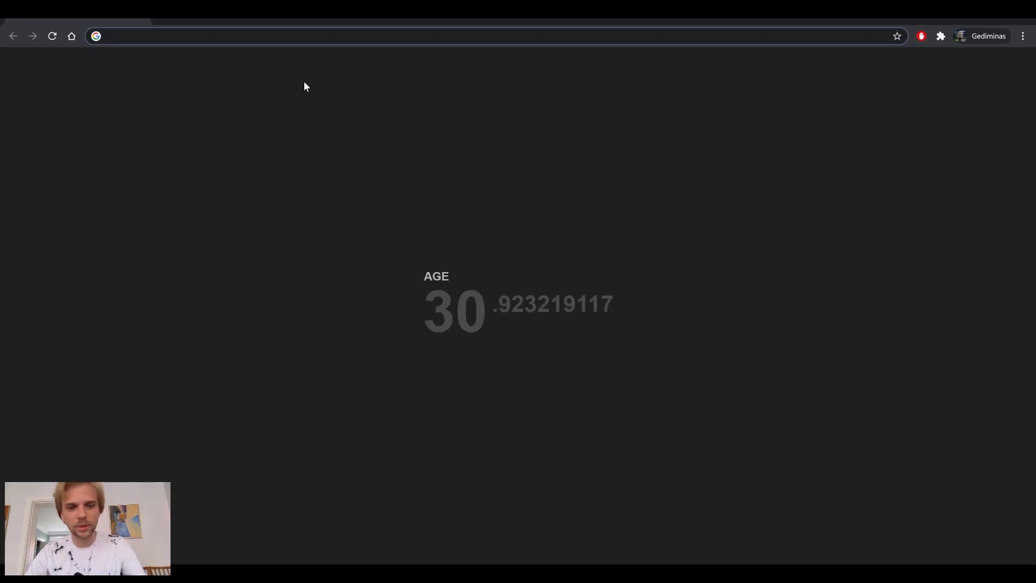
Search the web for "smocking patterns" and display the image results
{"action": "type", "text": "smocking pa"}
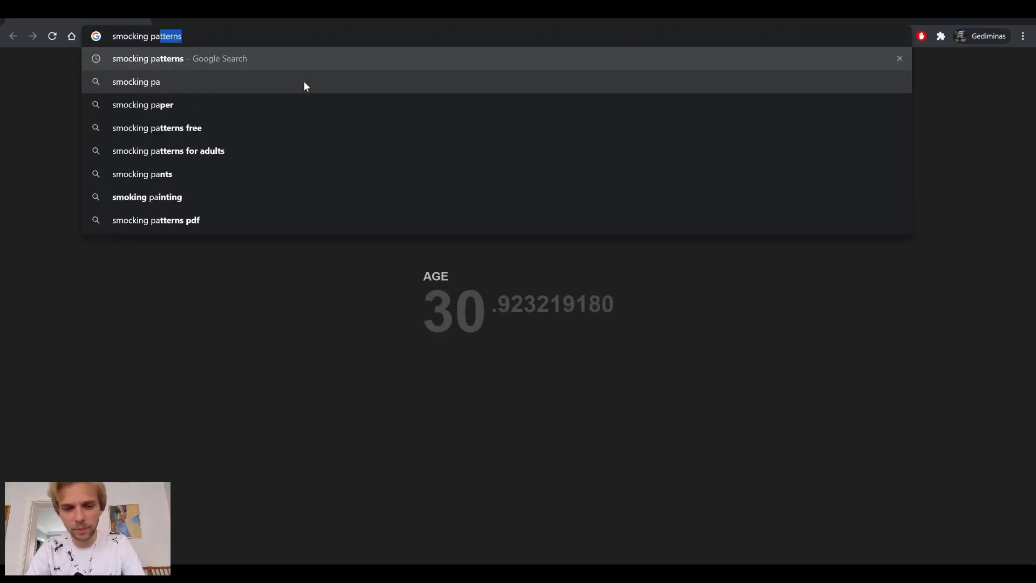
{"action": "type", "text": "tterns"}
{"action": "key", "text": "Return"}
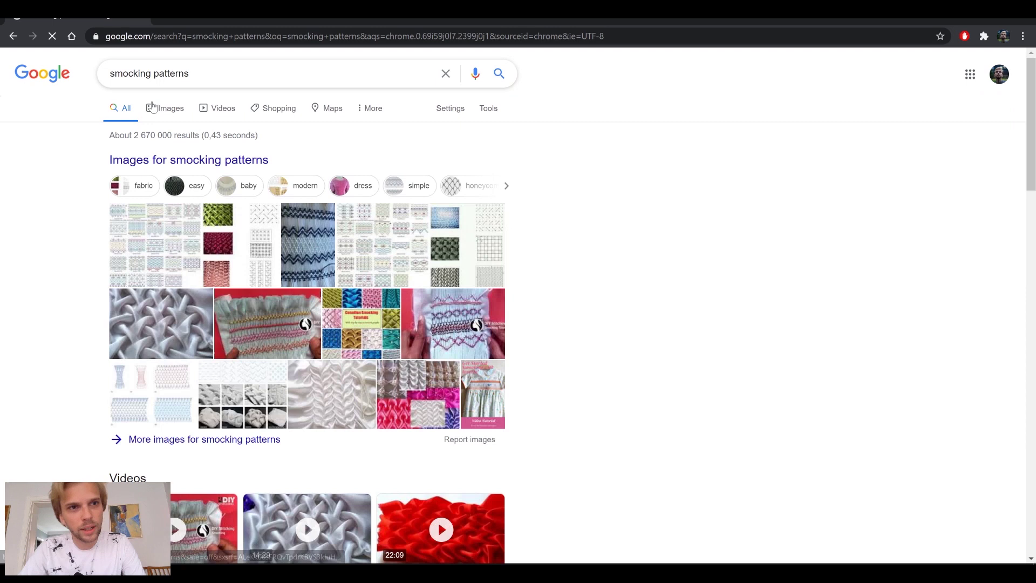
{"action": "left_click", "coordinate": [169, 110]}
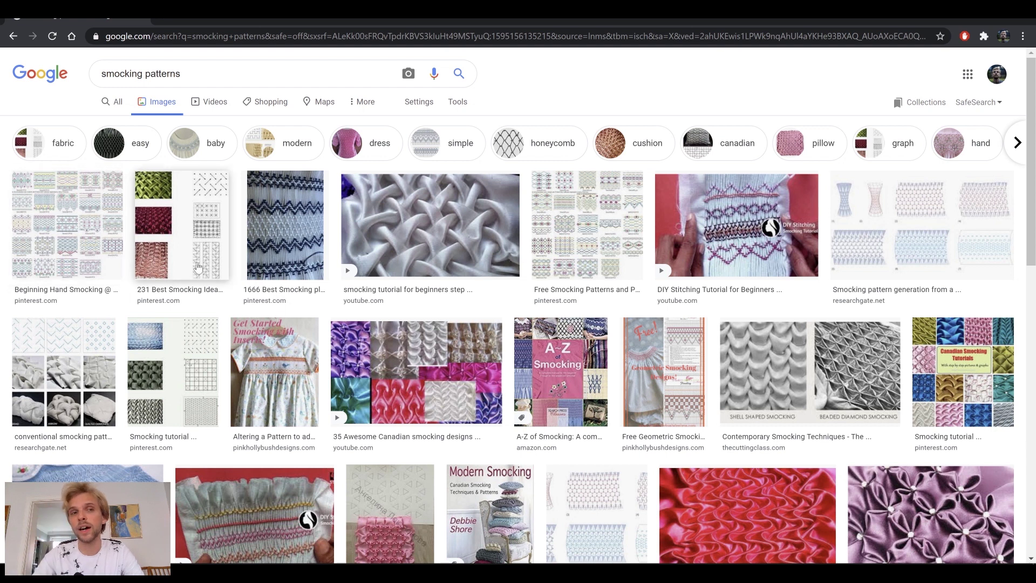
Search images for the smocking researcher's name and open the photo of white cast smocked forms on black
{"action": "left_click_drag", "start_coordinate": [186, 74], "coordinate": [8, 75]}
{"action": "type", "text": "annie"}
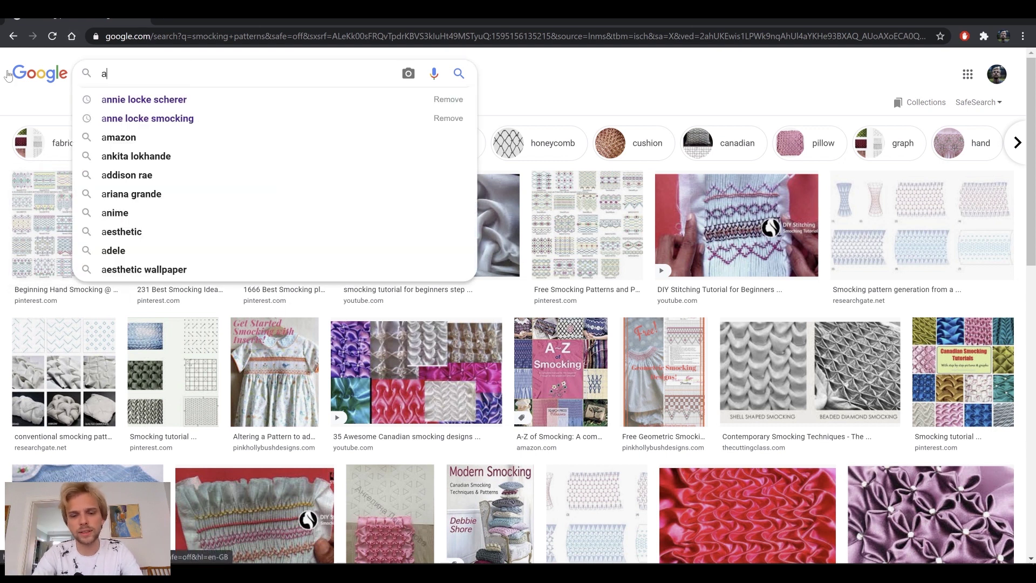
{"action": "key", "text": "Down"}
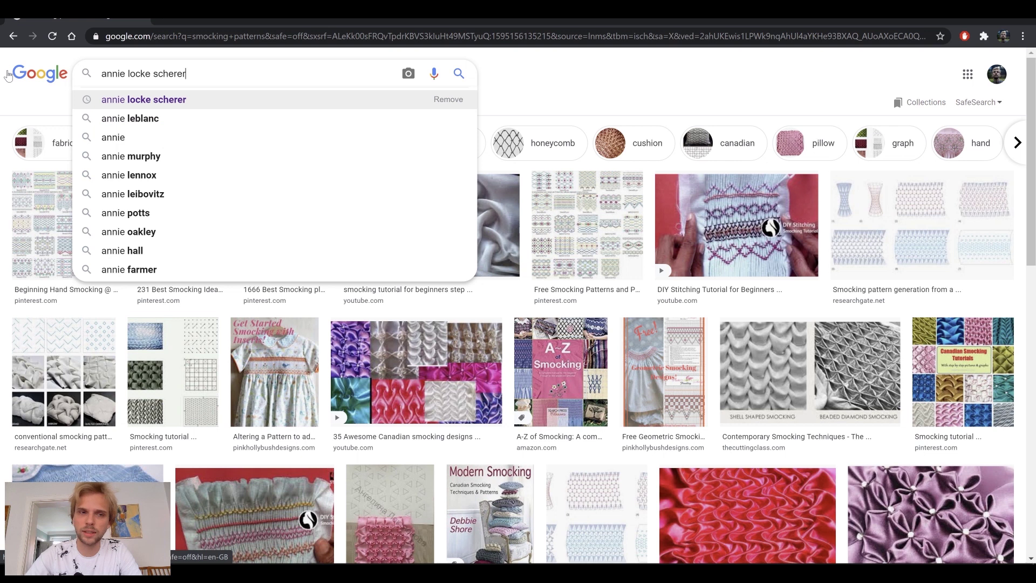
{"action": "key", "text": "Return"}
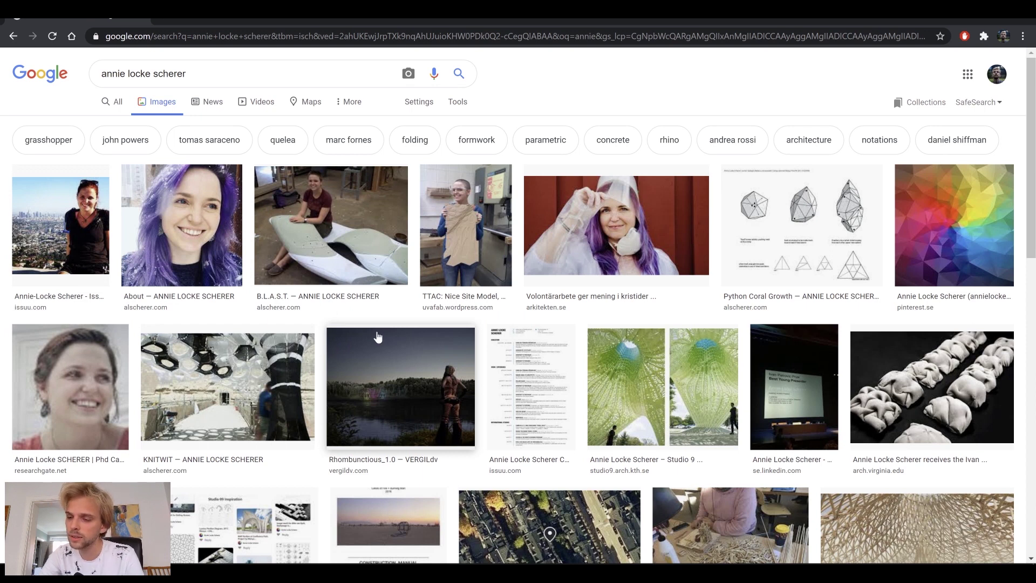
{"action": "left_click", "coordinate": [924, 404]}
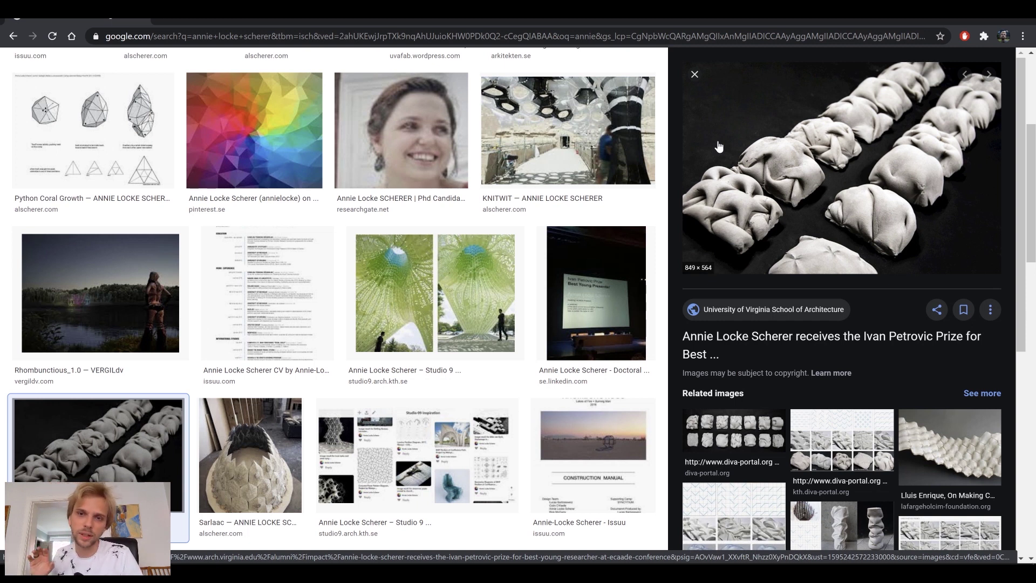
Run the image search for "smocking patterns" again
{"action": "scroll", "coordinate": [717, 146], "scroll_direction": "up", "scroll_amount": 5}
{"action": "triple_click", "coordinate": [102, 73]}
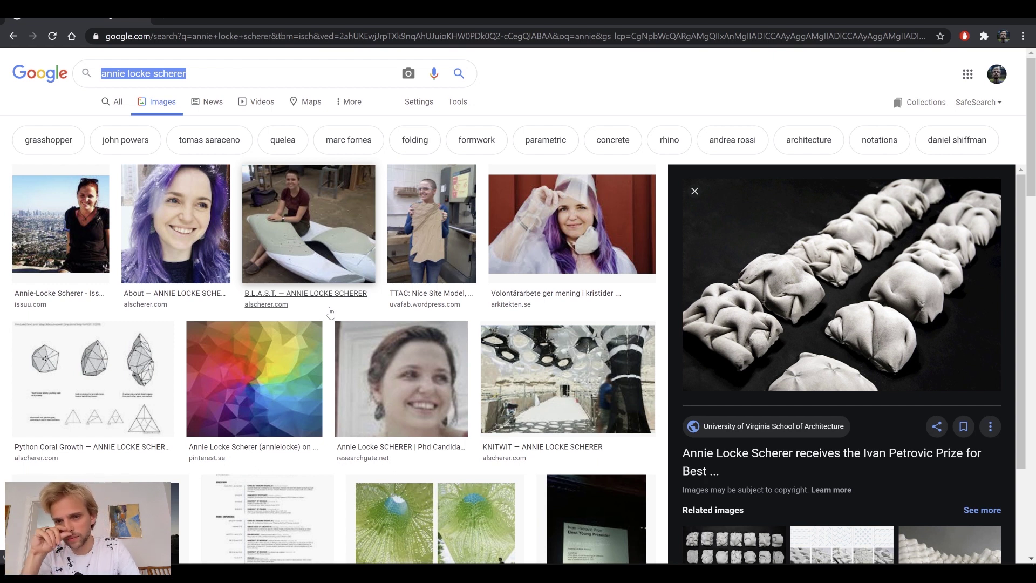
{"action": "type", "text": "s"}
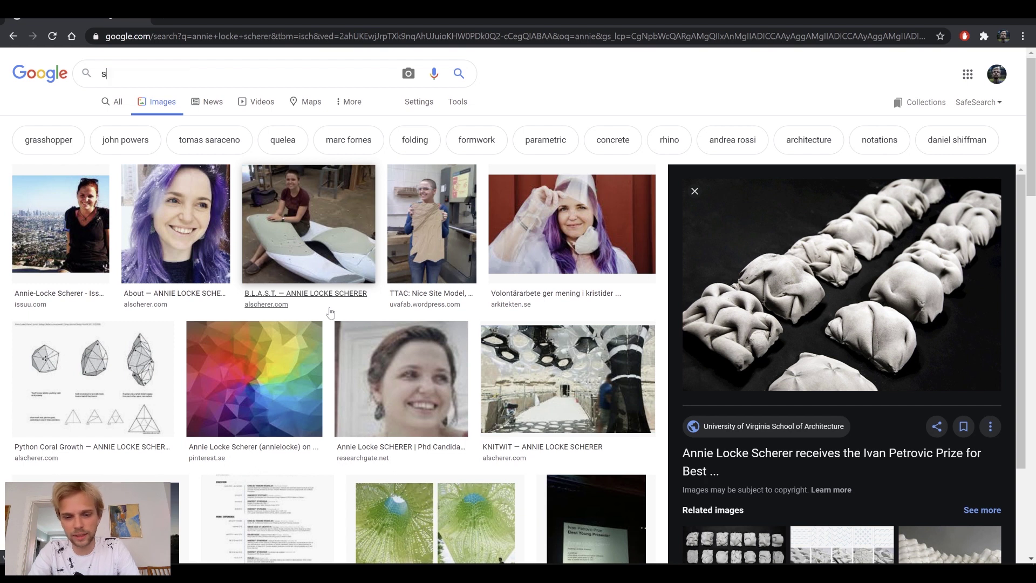
{"action": "type", "text": "mocking patter"}
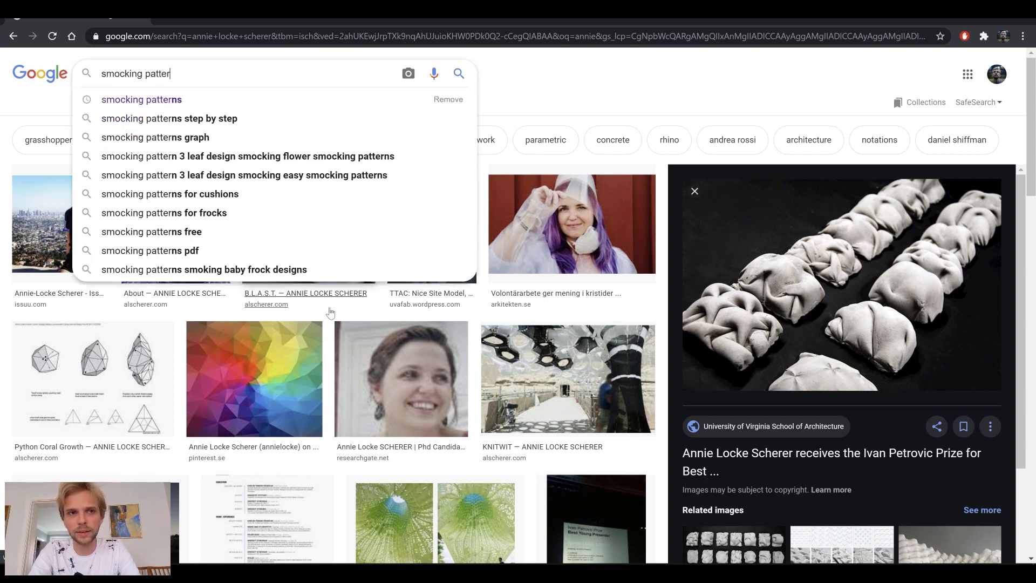
{"action": "type", "text": "ns"}
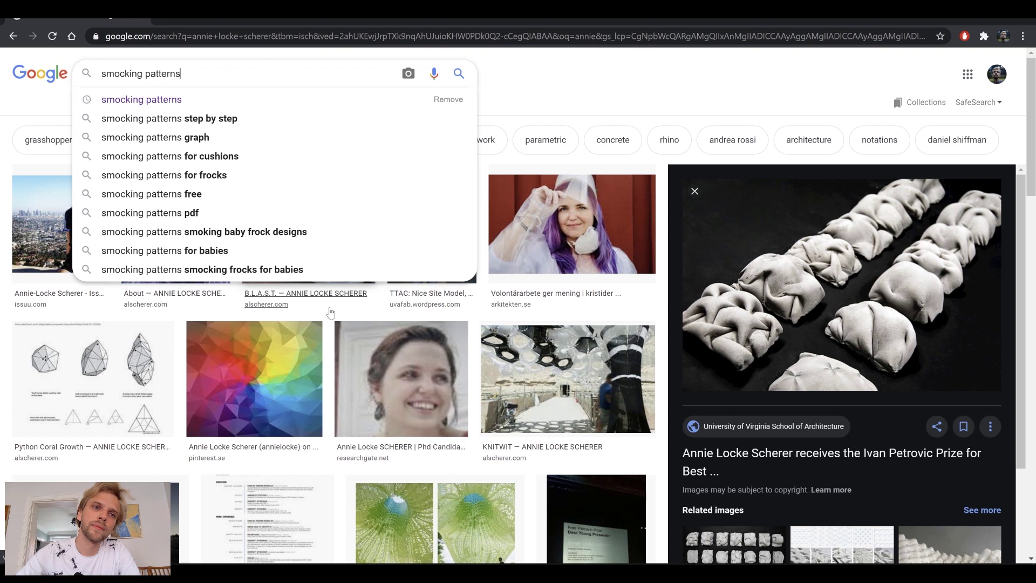
{"action": "key", "text": "Return"}
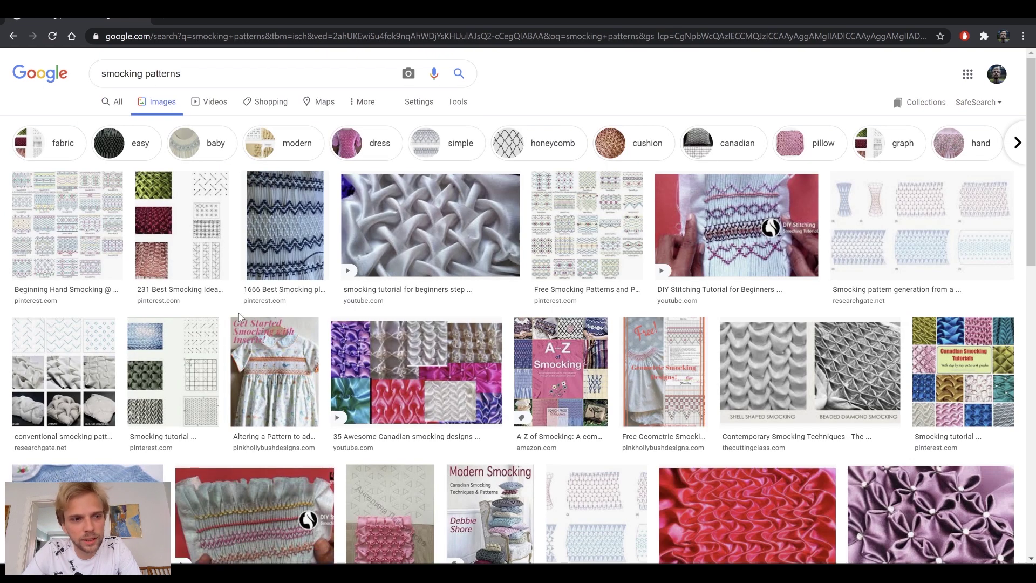
Open the ResearchGate image of conventional smocking patterns in a new tab and examine its stitch grids and sewn fabric samples
{"action": "left_click", "coordinate": [95, 386]}
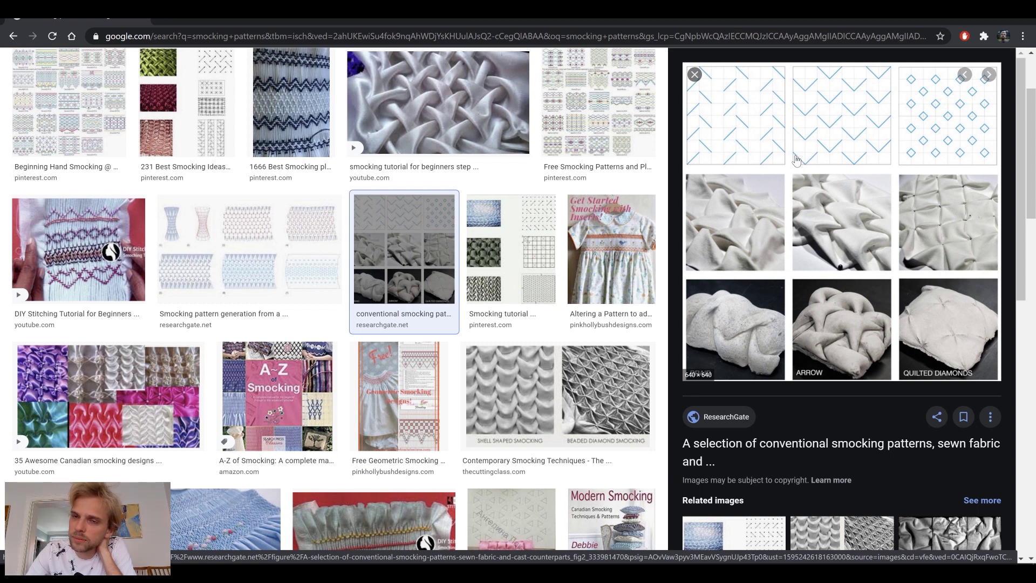
{"action": "right_click", "coordinate": [835, 130]}
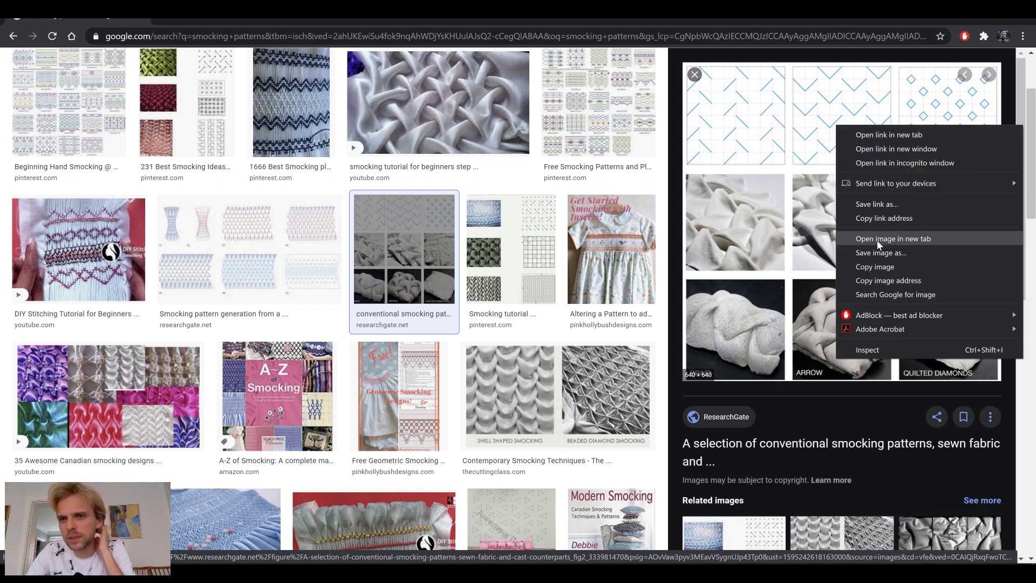
{"action": "left_click", "coordinate": [876, 241]}
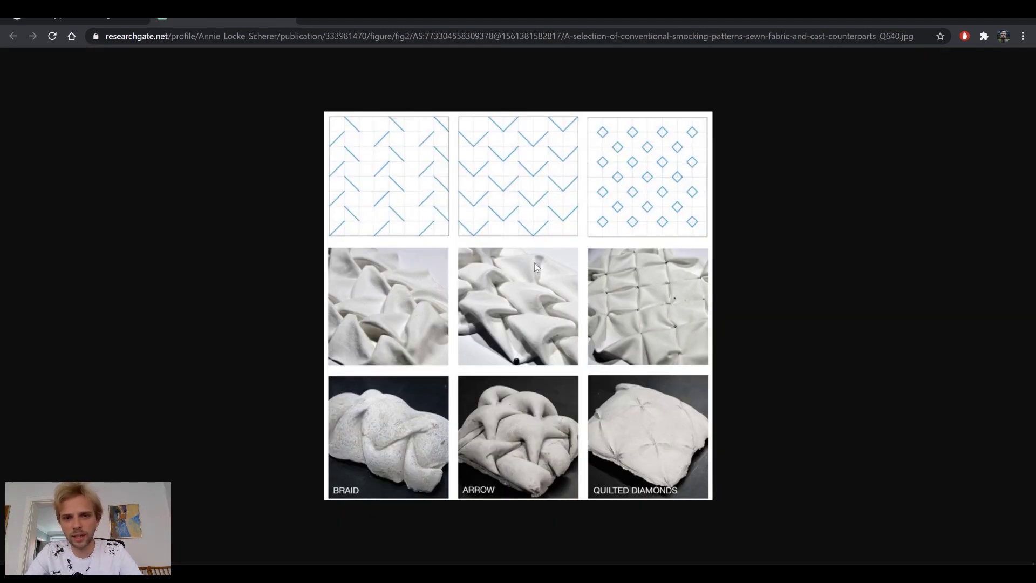
{"action": "scroll", "coordinate": [534, 263], "scroll_direction": "up", "scroll_amount": 7, "text": "ctrl"}
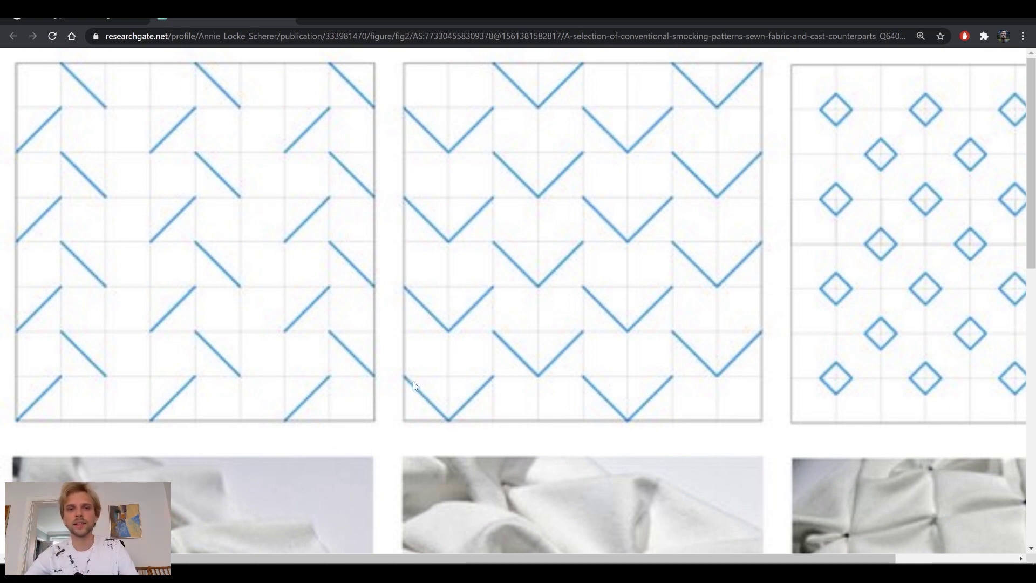
{"action": "scroll", "coordinate": [413, 380], "scroll_direction": "down", "scroll_amount": 5}
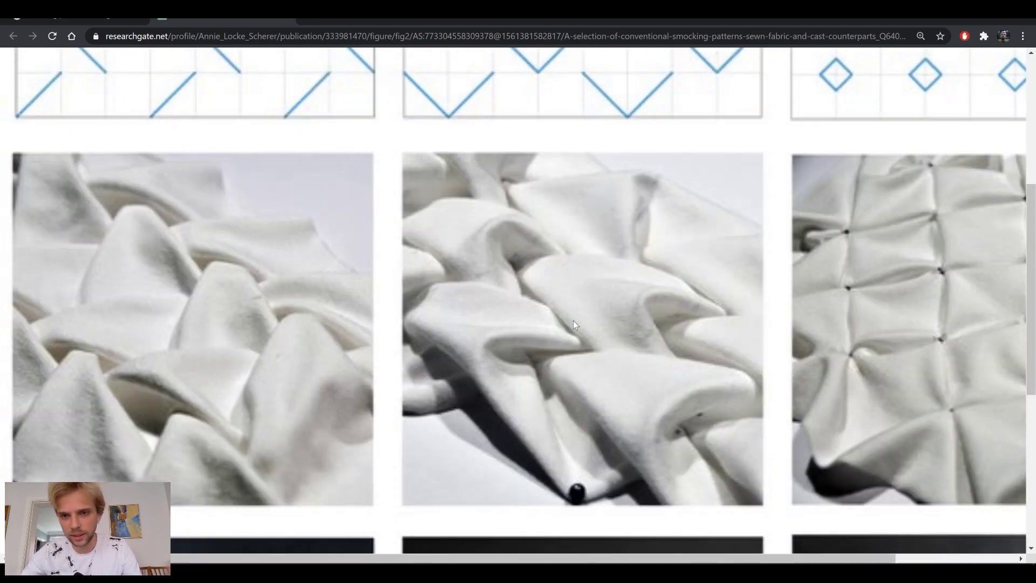
{"action": "scroll", "coordinate": [408, 374], "scroll_direction": "up", "scroll_amount": 5}
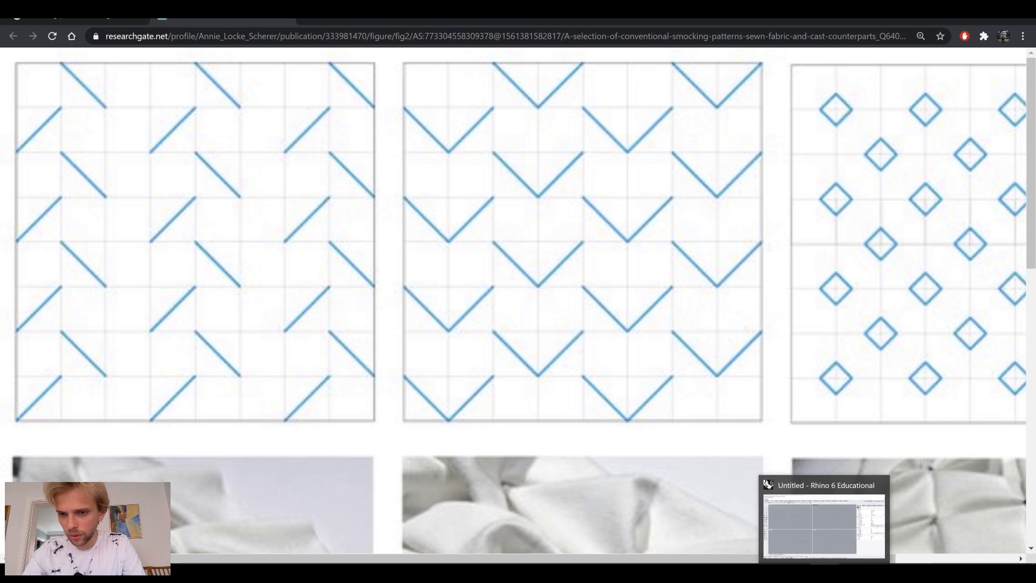
Switch to Rhino, maximize the Top viewport and minimize the Grasshopper window
{"action": "left_click", "coordinate": [824, 573]}
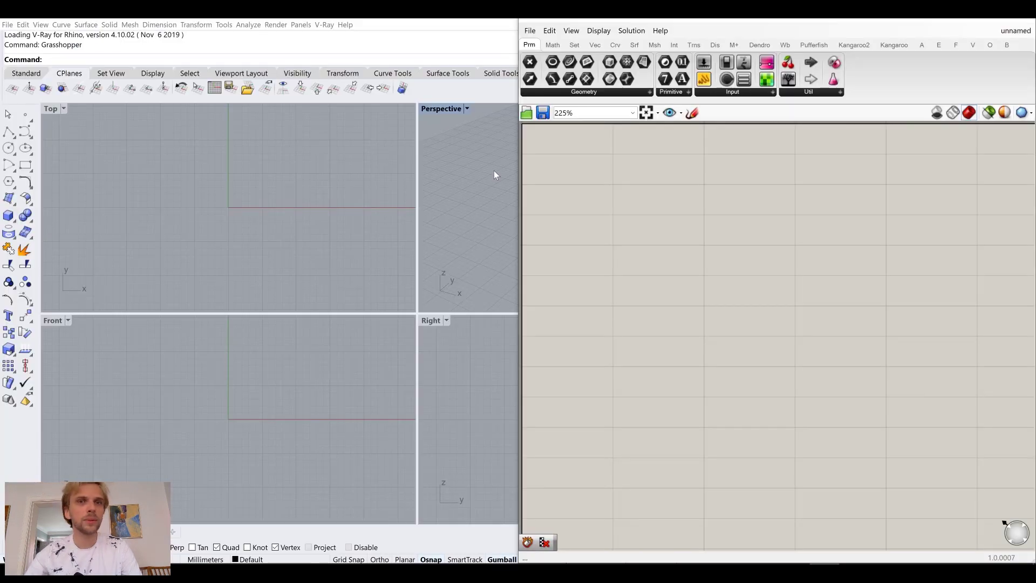
{"action": "double_click", "coordinate": [54, 107]}
{"action": "right_click_drag", "start_coordinate": [360, 218], "coordinate": [157, 310]}
{"action": "left_click", "coordinate": [964, 20]}
{"action": "right_click_drag", "start_coordinate": [361, 282], "coordinate": [452, 281]}
{"action": "scroll", "coordinate": [222, 310], "scroll_direction": "up", "scroll_amount": 4}
{"action": "right_click_drag", "start_coordinate": [336, 354], "coordinate": [317, 302]}
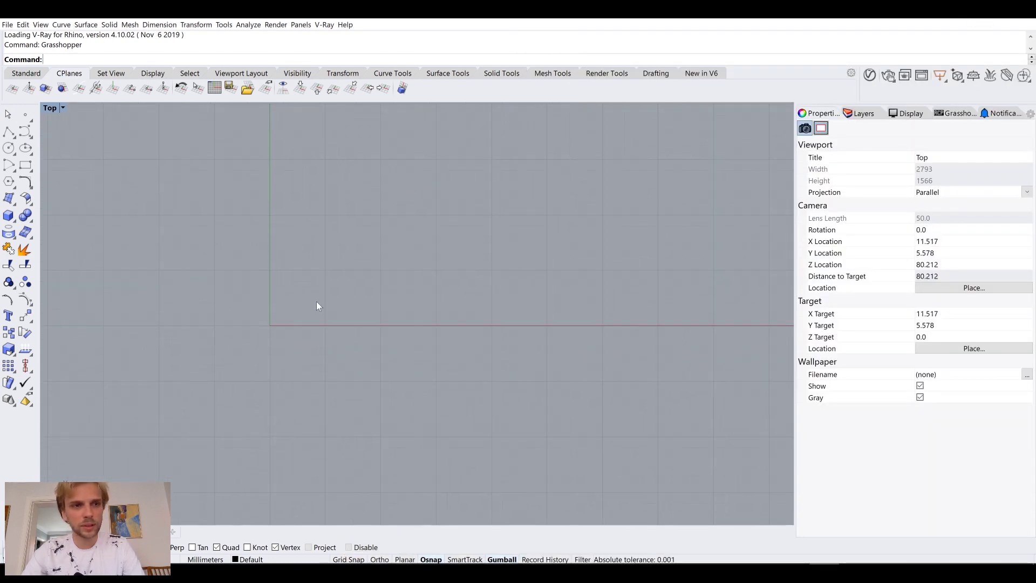
Draw a 10 by 10 mm rectangle with its first corner at the origin
{"action": "left_click", "coordinate": [31, 169]}
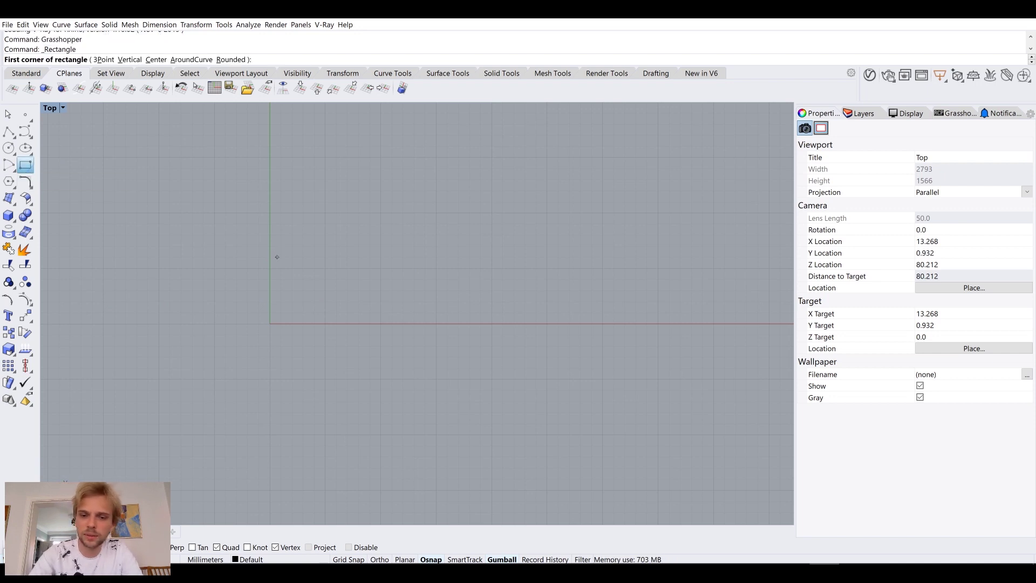
{"action": "type", "text": "0"}
{"action": "key", "text": "Return"}
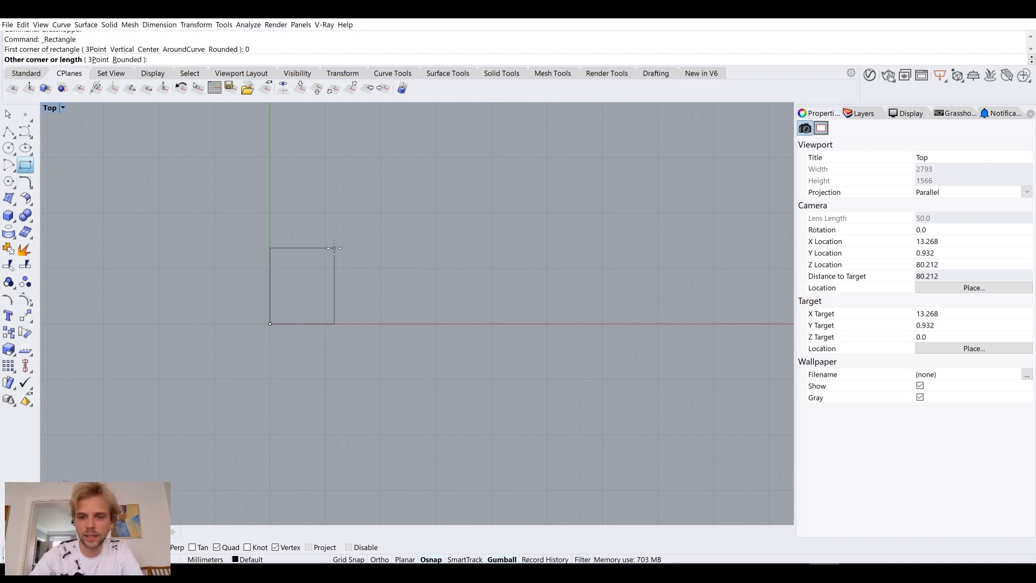
{"action": "type", "text": "10"}
{"action": "key", "text": "Return"}
{"action": "type", "text": "10"}
{"action": "key", "text": "Return"}
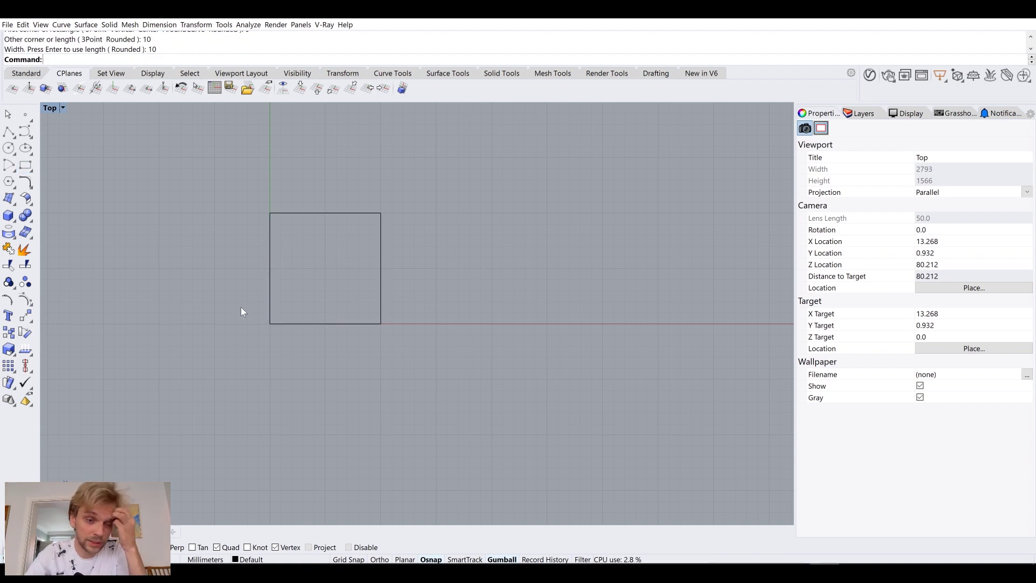
After checking the reference grid, copy the square from its origin corner to form a two-by-two block of adjoining squares
{"action": "key", "text": "alt+Tab"}
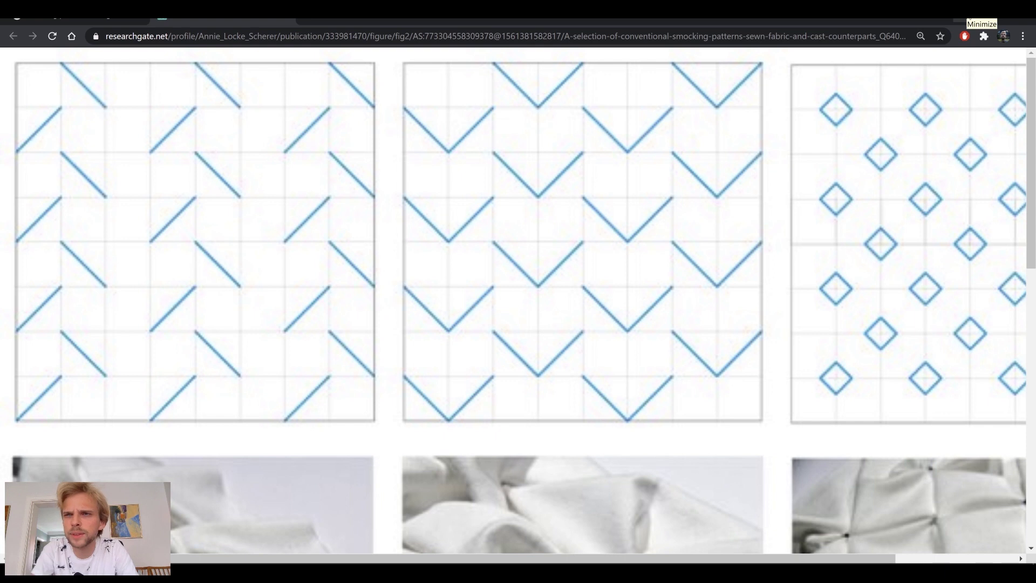
{"action": "left_click", "coordinate": [971, 11]}
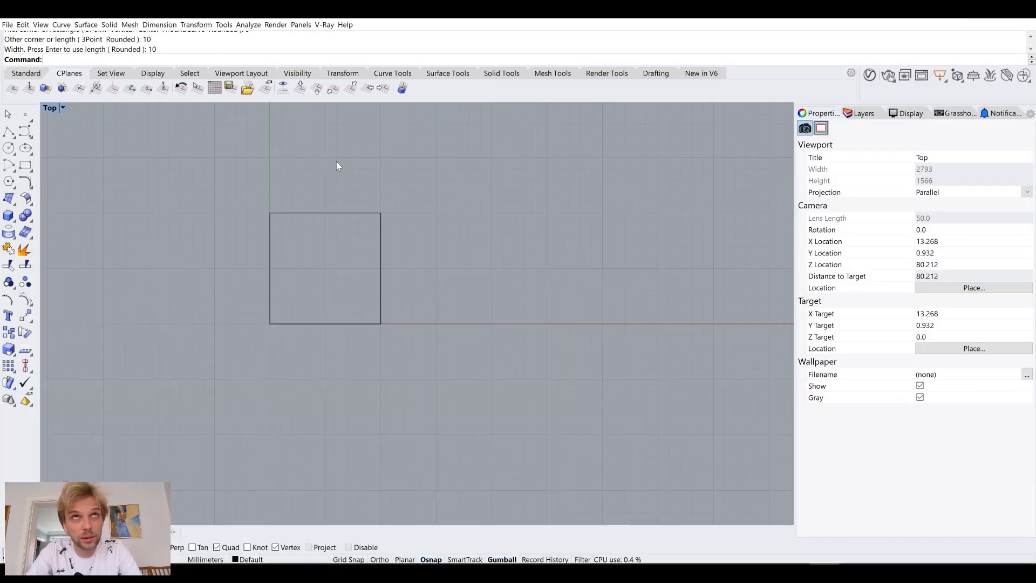
{"action": "left_click_drag", "start_coordinate": [339, 162], "coordinate": [252, 253]}
{"action": "type", "text": "Co"}
{"action": "key", "text": "Return"}
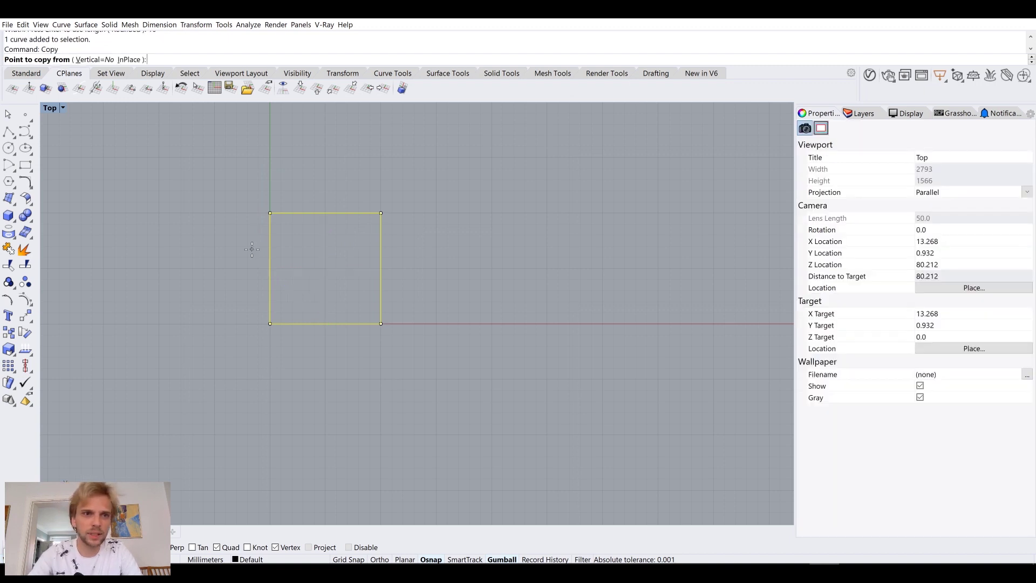
{"action": "left_click", "coordinate": [270, 323]}
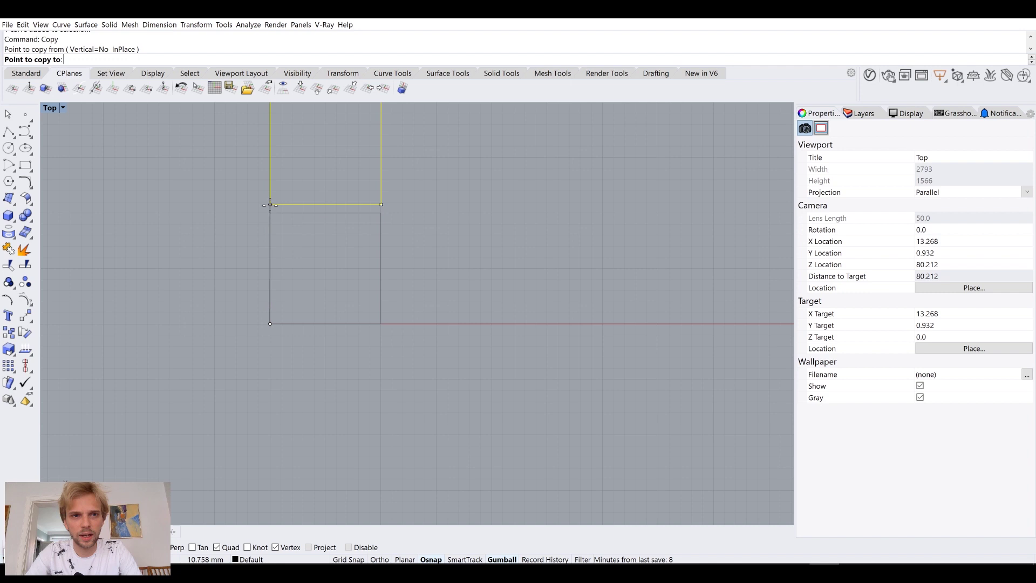
{"action": "left_click", "coordinate": [381, 213]}
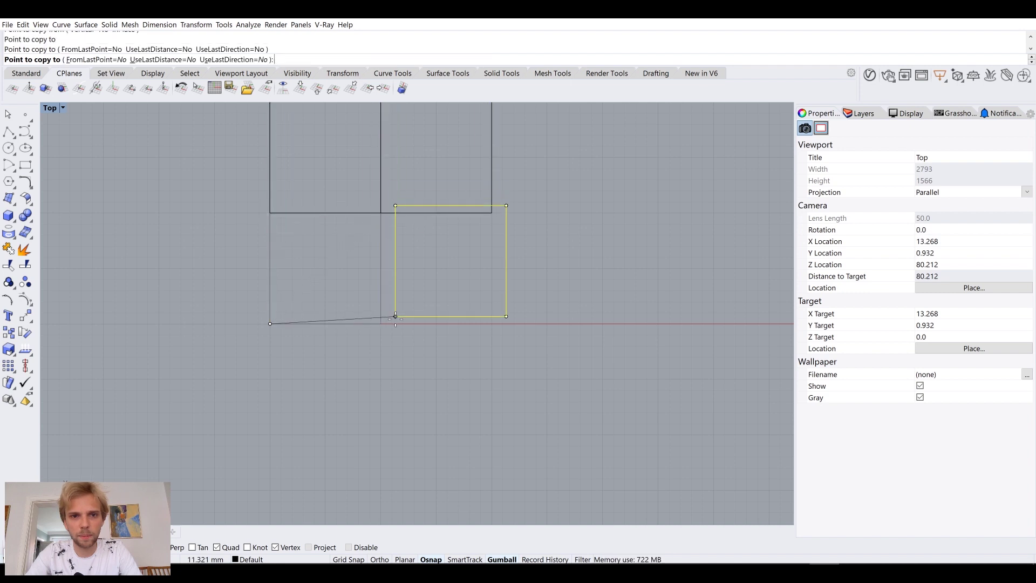
{"action": "left_click", "coordinate": [381, 323]}
{"action": "key", "text": "Return"}
Copy the four squares along the X axis from the origin to the block's far corner, forming a four-by-two grid
{"action": "left_click_drag", "start_coordinate": [539, 363], "coordinate": [326, 161]}
{"action": "type", "text": "copy"}
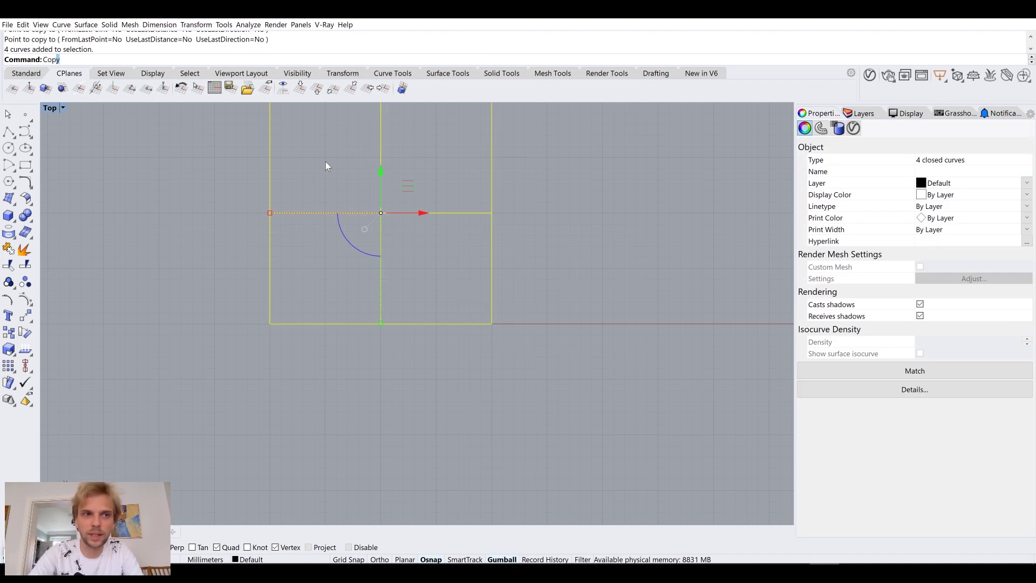
{"action": "key", "text": "Return"}
{"action": "left_click", "coordinate": [270, 324]}
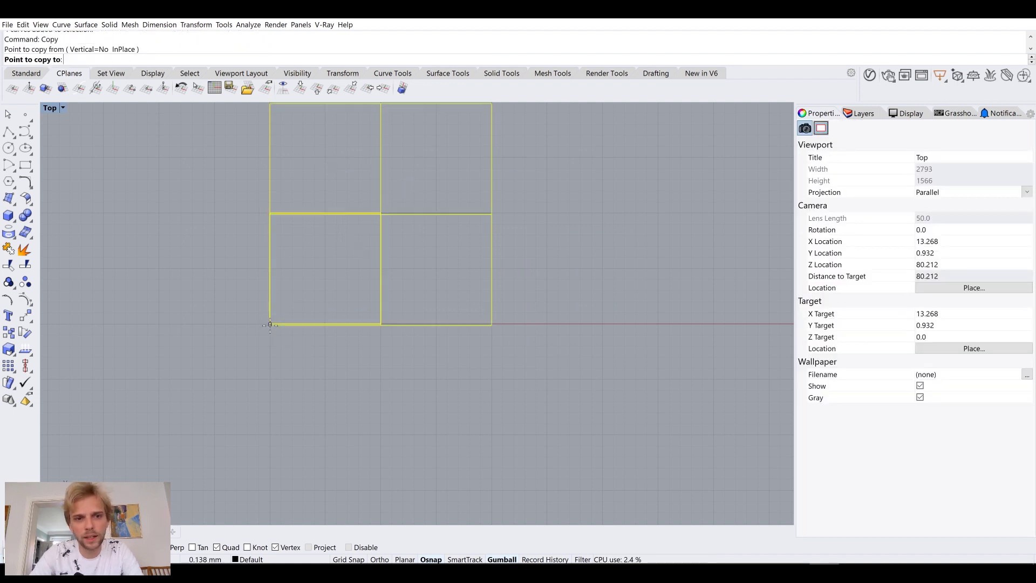
{"action": "left_click", "coordinate": [491, 323]}
{"action": "key", "text": "Return"}
{"action": "left_click", "coordinate": [523, 313]}
{"action": "scroll", "coordinate": [522, 313], "scroll_direction": "down", "scroll_amount": 6}
{"action": "right_click_drag", "start_coordinate": [518, 315], "coordinate": [466, 331]}
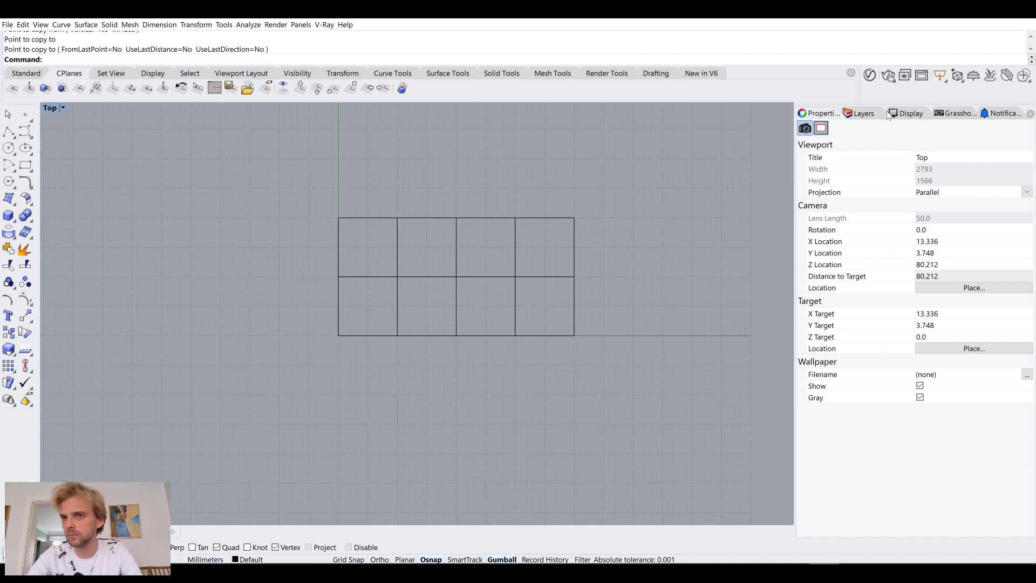
Create a new layer named Pattern_base
{"action": "left_click", "coordinate": [860, 112]}
{"action": "left_click", "coordinate": [802, 127]}
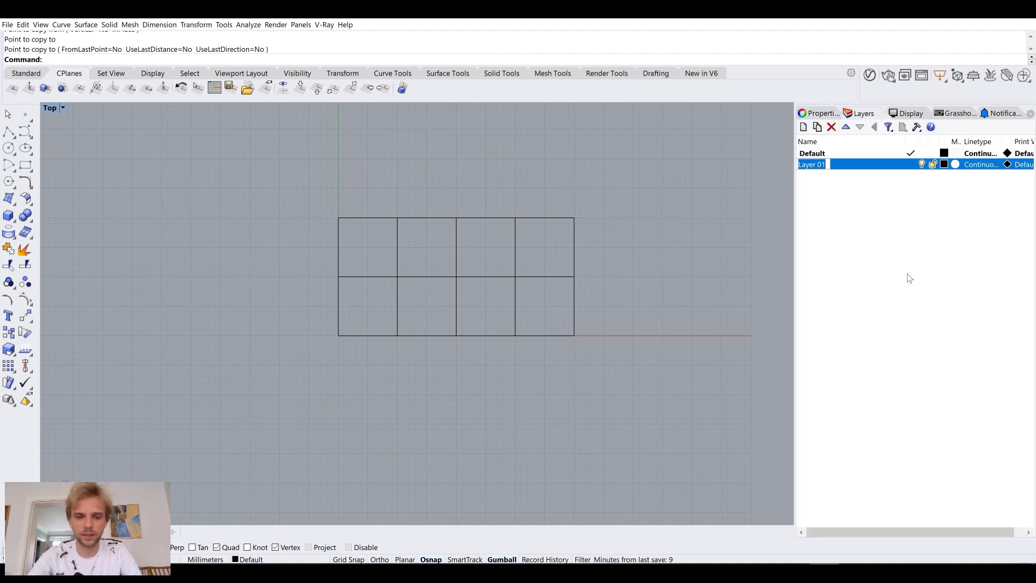
{"action": "type", "text": "Pa"}
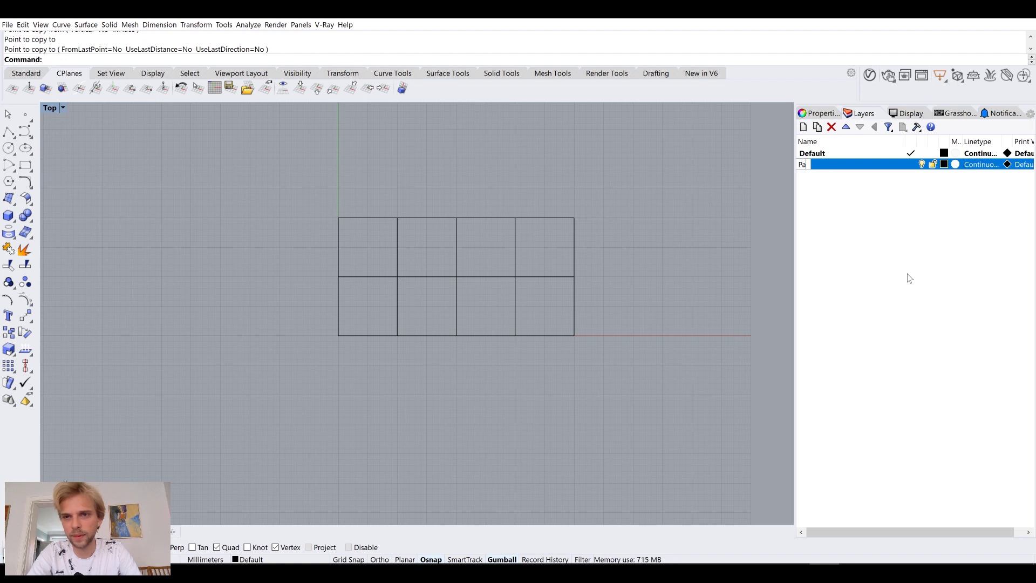
{"action": "type", "text": "ttern_base"}
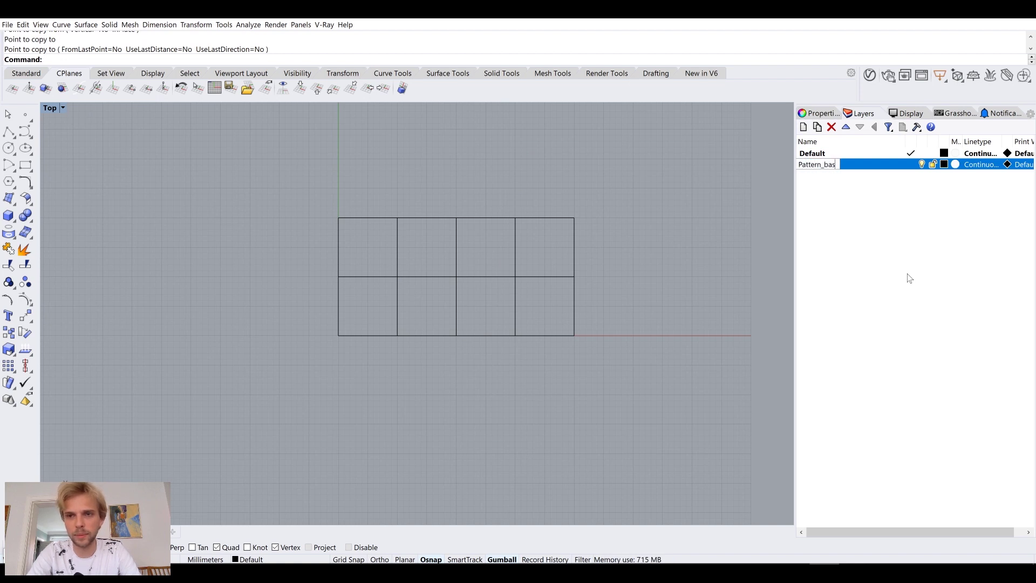
{"action": "key", "text": "Return"}
Move all eight grid squares to the Pattern_base layer
{"action": "left_click_drag", "start_coordinate": [658, 396], "coordinate": [235, 199]}
{"action": "right_click", "coordinate": [822, 164]}
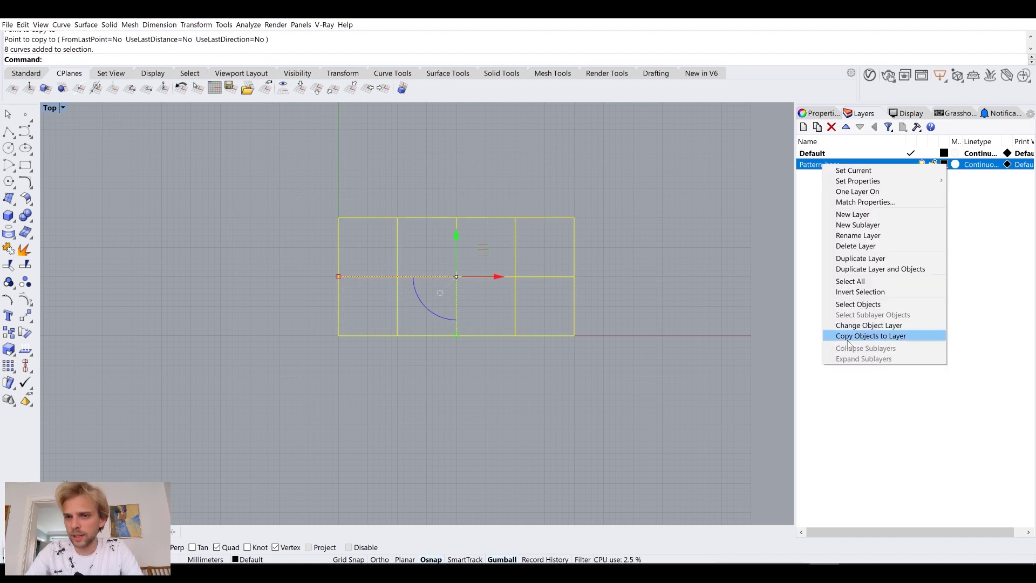
{"action": "left_click", "coordinate": [852, 326]}
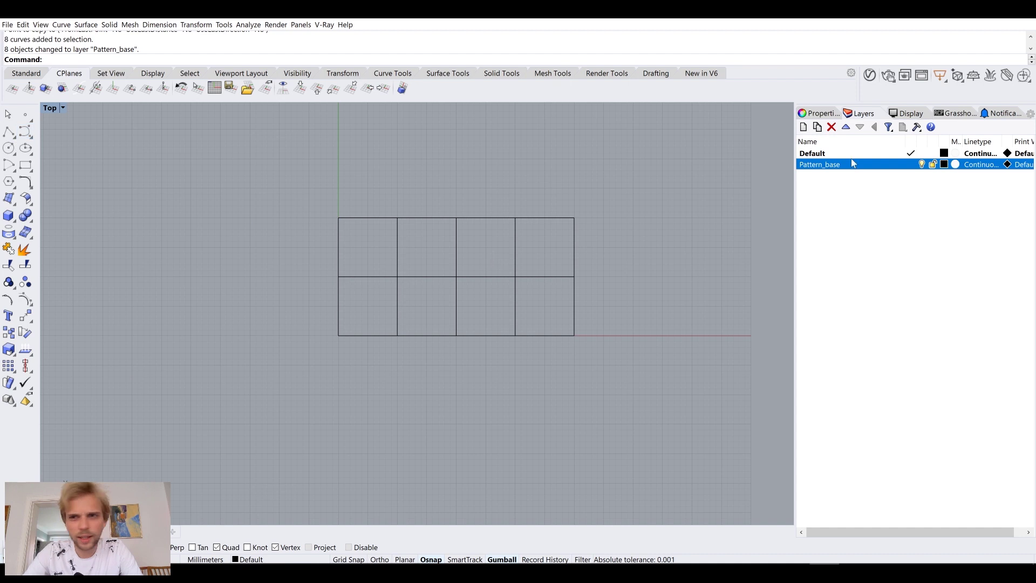
Create a layer named Lines, colour it red and make it the current layer
{"action": "left_click", "coordinate": [804, 131]}
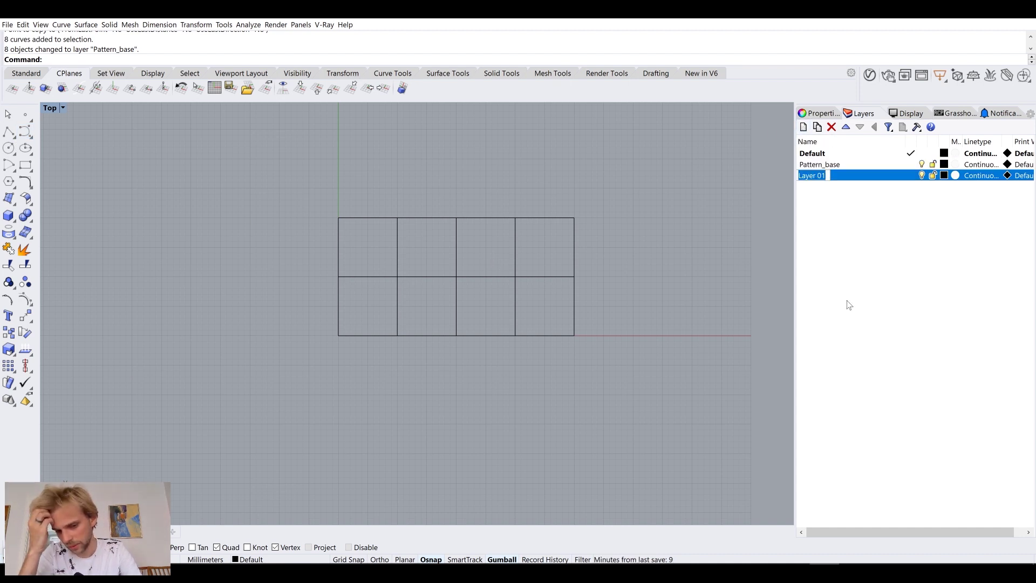
{"action": "type", "text": "Lines"}
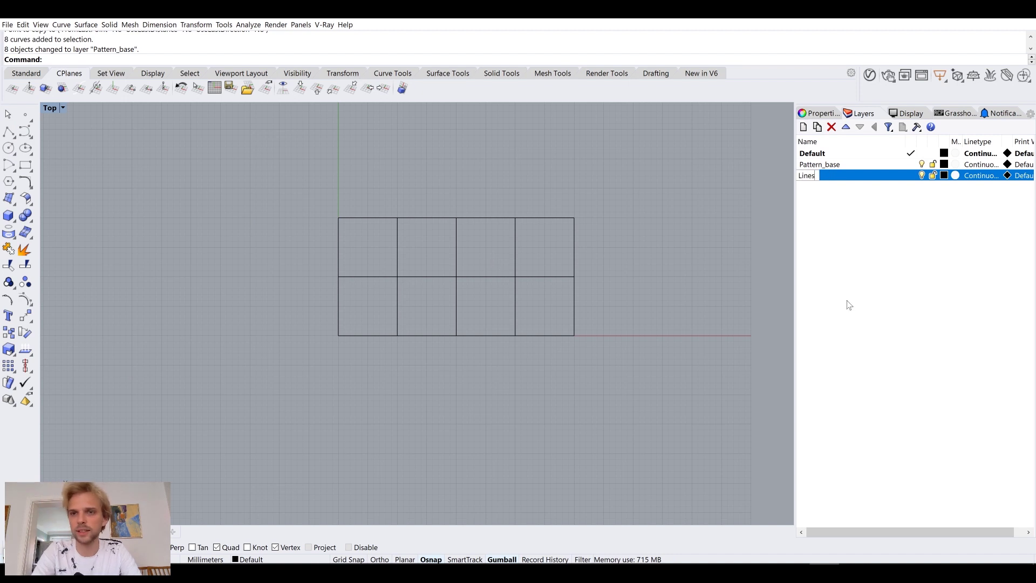
{"action": "key", "text": "Return"}
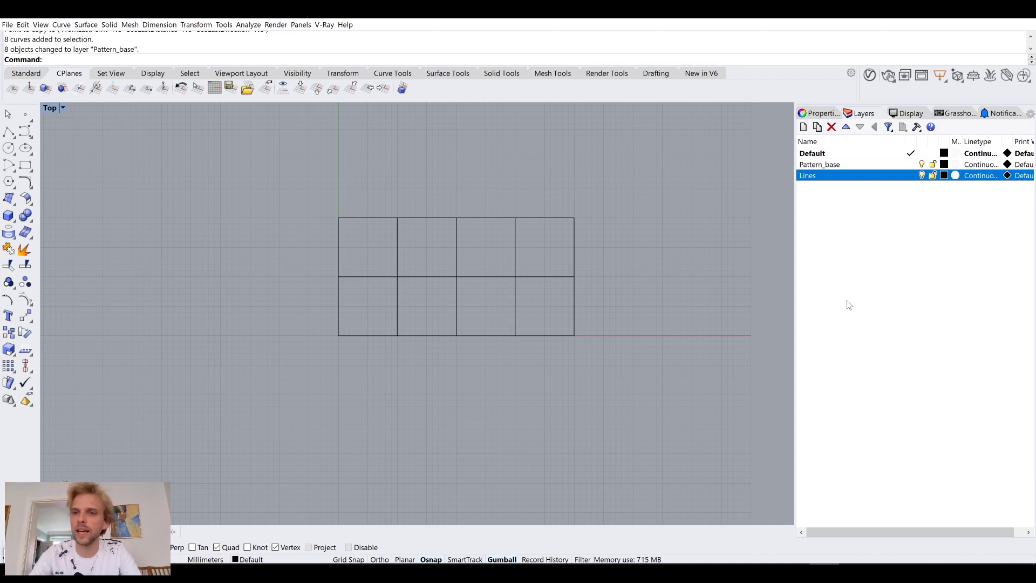
{"action": "left_click", "coordinate": [944, 175]}
{"action": "left_click", "coordinate": [384, 177]}
{"action": "left_click", "coordinate": [435, 413]}
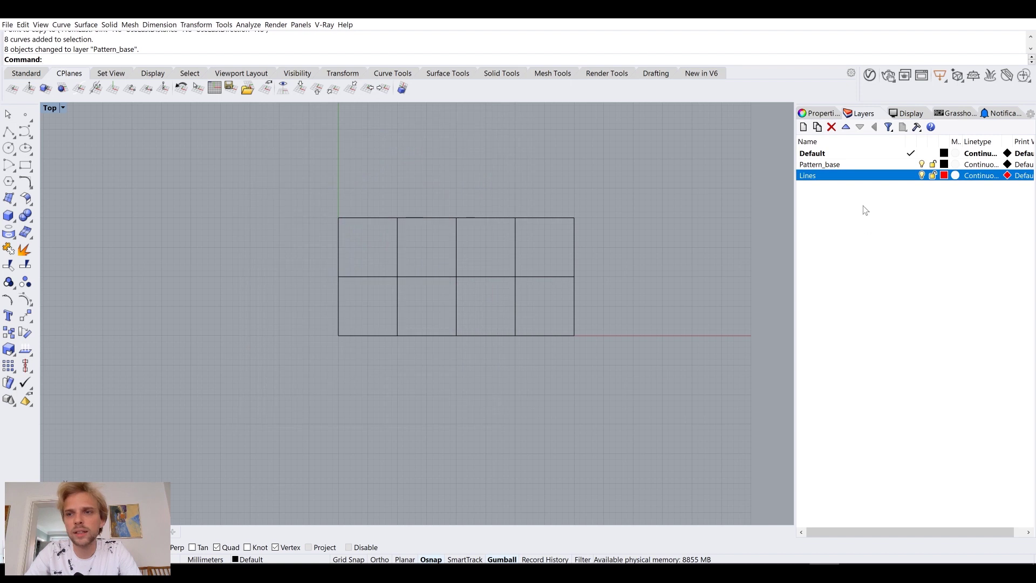
{"action": "double_click", "coordinate": [863, 176]}
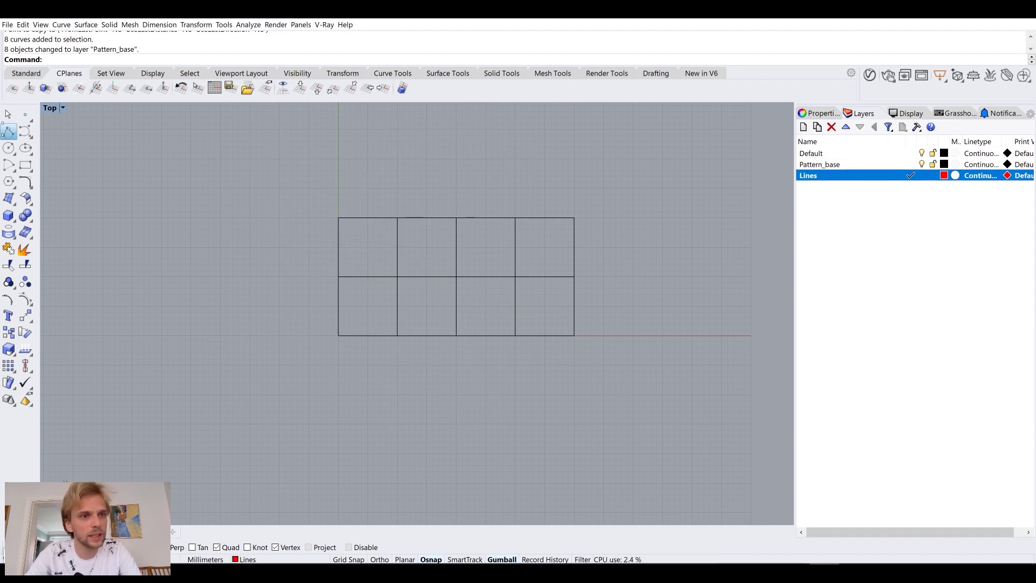
After checking the reference pattern, draw a V from two separate diagonal polylines across the first two squares of the grid's lower row
{"action": "left_click", "coordinate": [9, 131]}
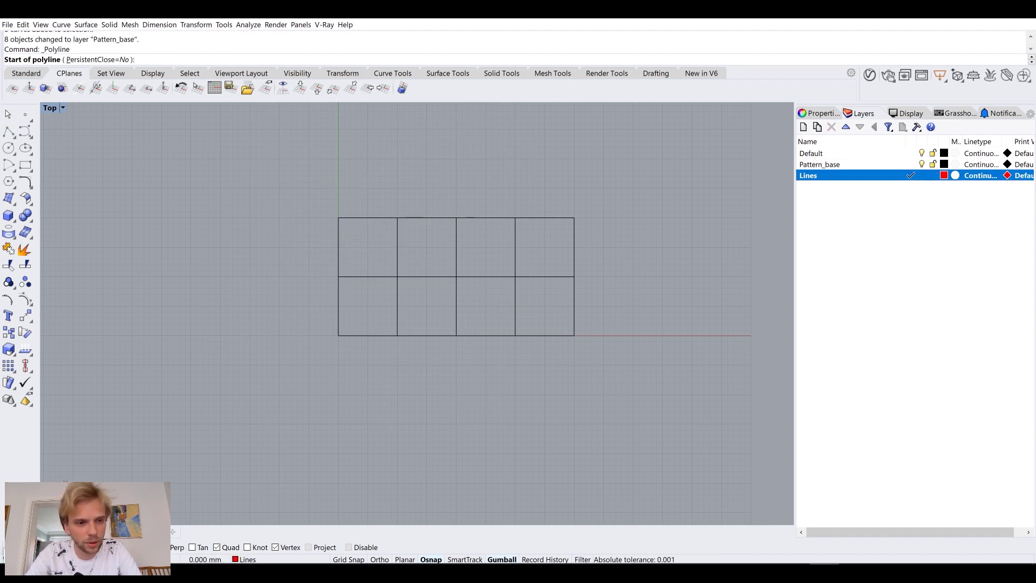
{"action": "key", "text": "alt+Tab"}
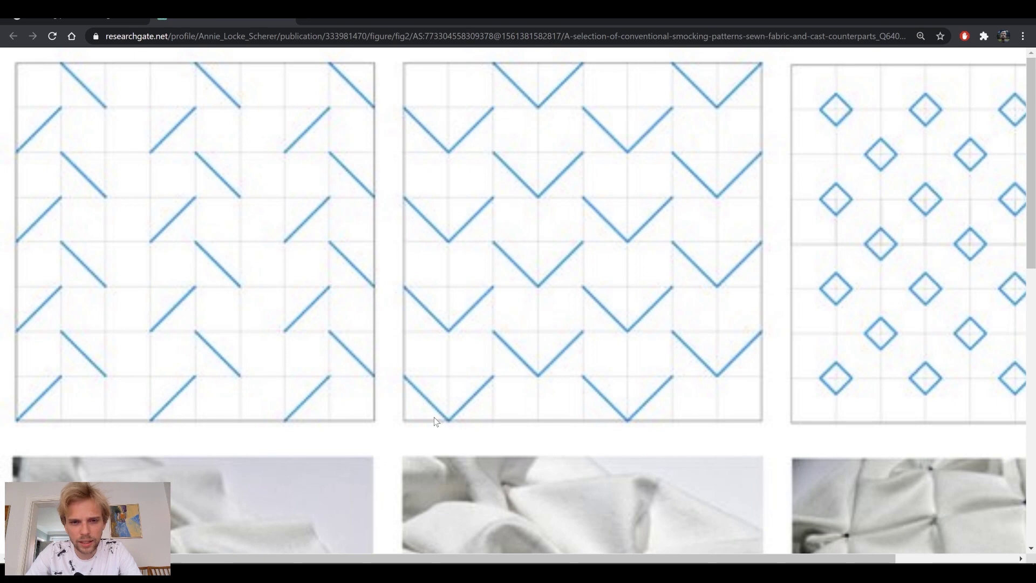
{"action": "key", "text": "alt+Tab"}
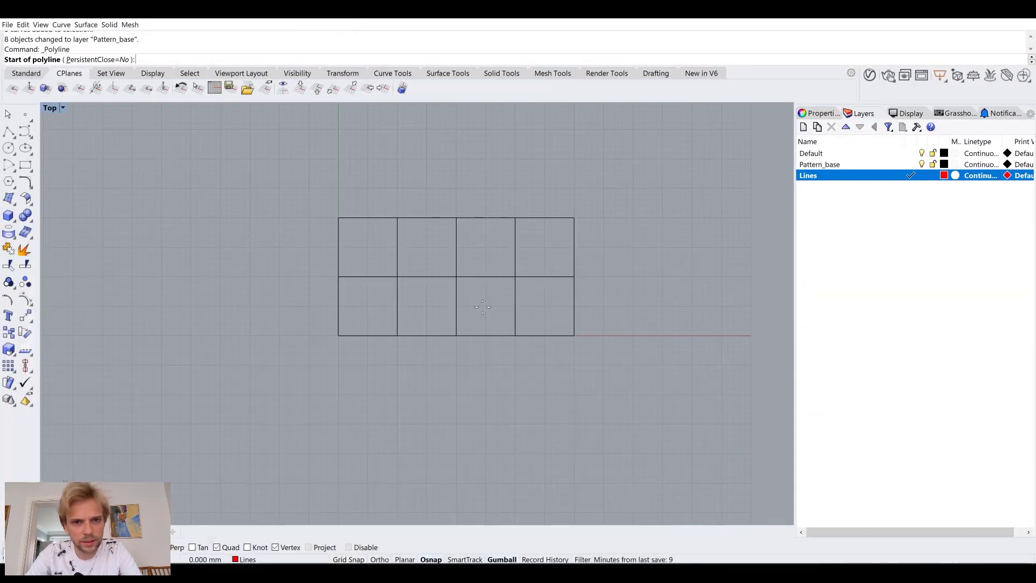
{"action": "left_click", "coordinate": [338, 277]}
{"action": "left_click", "coordinate": [397, 335]}
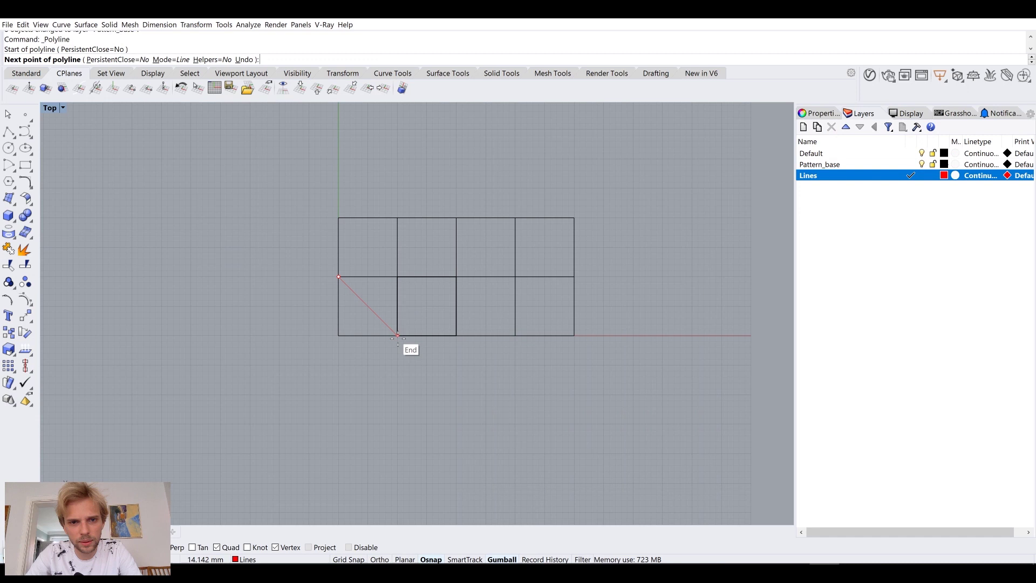
{"action": "key", "text": "Return"}
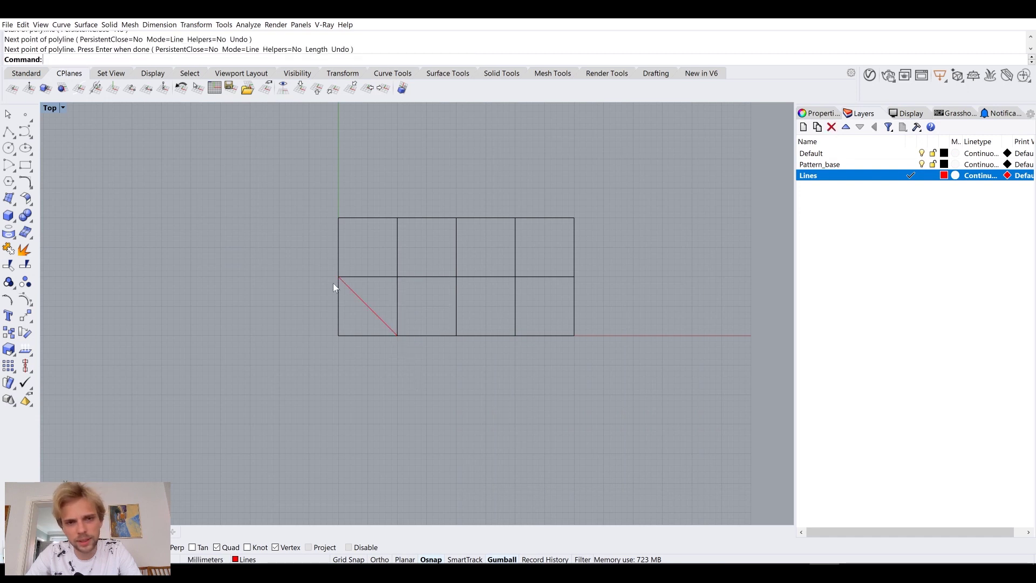
{"action": "key", "text": "Return"}
{"action": "left_click", "coordinate": [397, 335]}
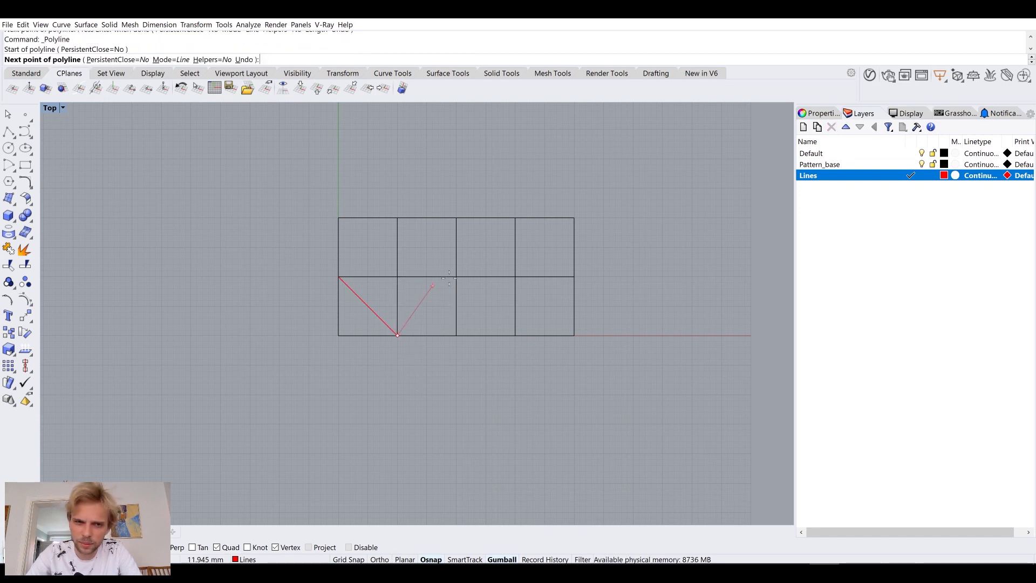
{"action": "left_click", "coordinate": [456, 277]}
{"action": "key", "text": "Return"}
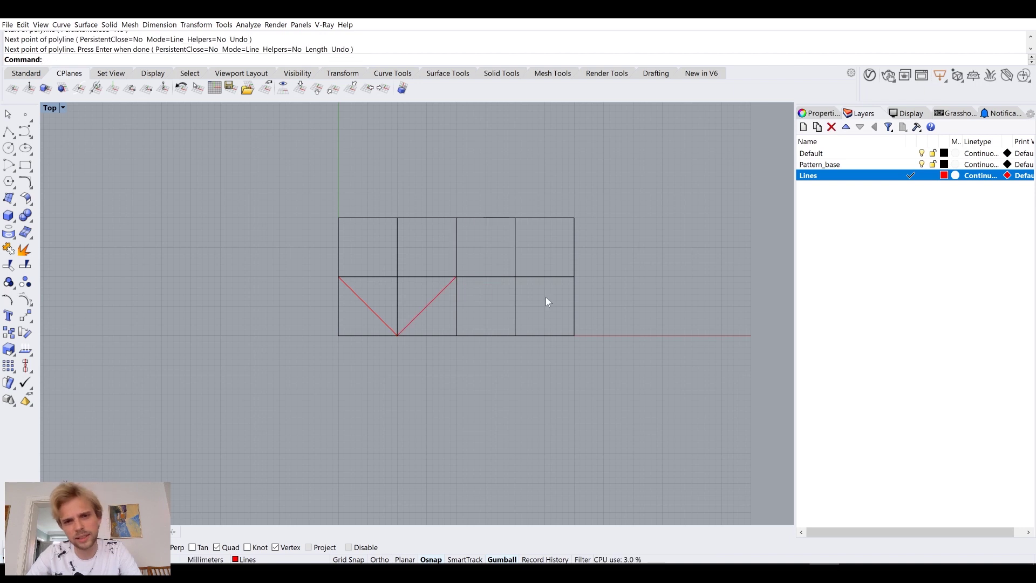
Following the reference pattern, draw a V as one polyline across the last two squares of the grid's upper row
{"action": "key", "text": "alt+Tab"}
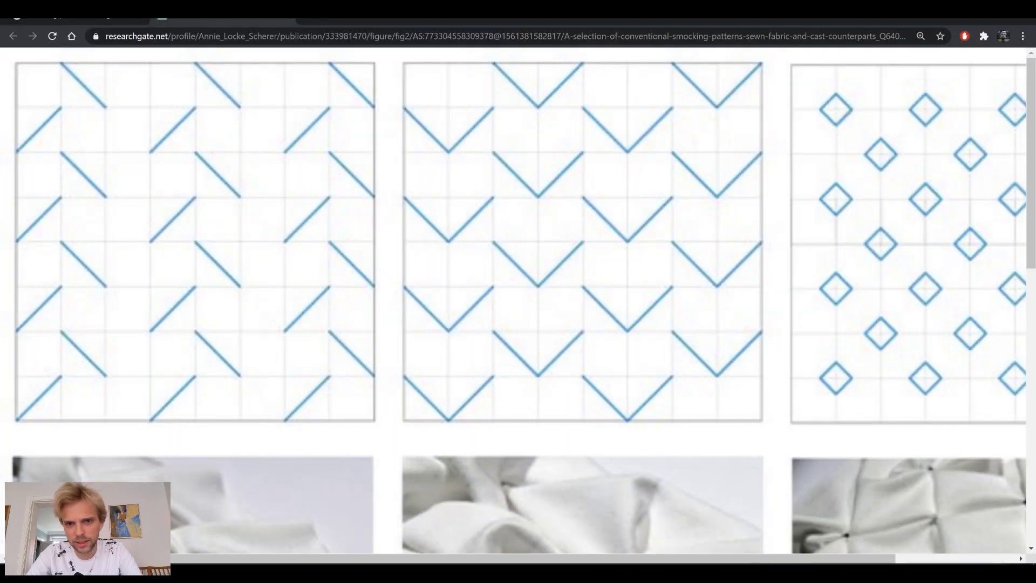
{"action": "key", "text": "alt+Tab"}
{"action": "key", "text": "Return"}
{"action": "left_click", "coordinate": [457, 217]}
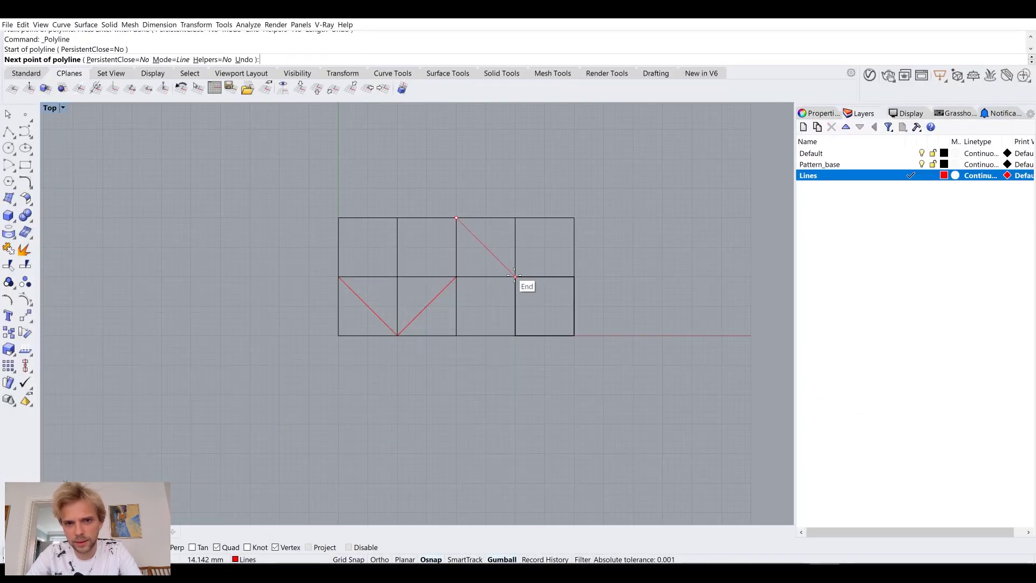
{"action": "left_click", "coordinate": [515, 277]}
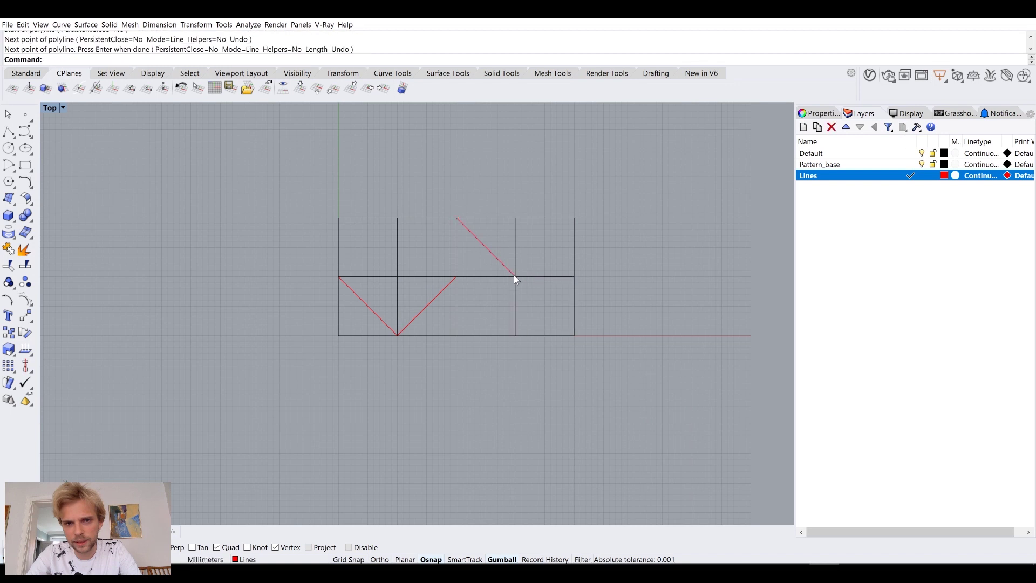
{"action": "left_click", "coordinate": [575, 218]}
{"action": "key", "text": "Return"}
{"action": "scroll", "coordinate": [602, 287], "scroll_direction": "down", "scroll_amount": 3}
{"action": "right_click_drag", "start_coordinate": [602, 287], "coordinate": [481, 350]}
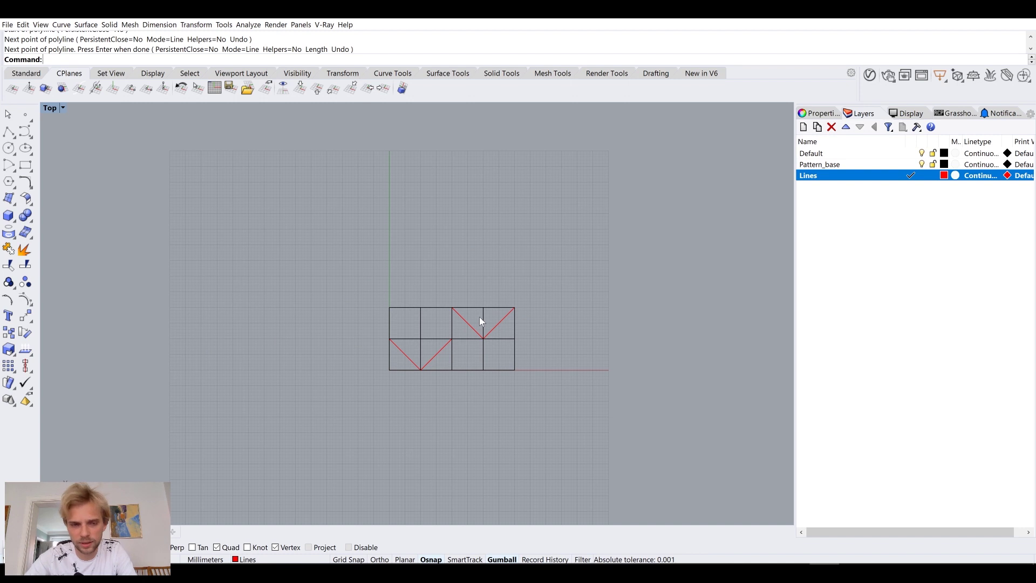
Switch to Grasshopper and place a Curve parameter on the canvas
{"action": "key", "text": "alt+Tab"}
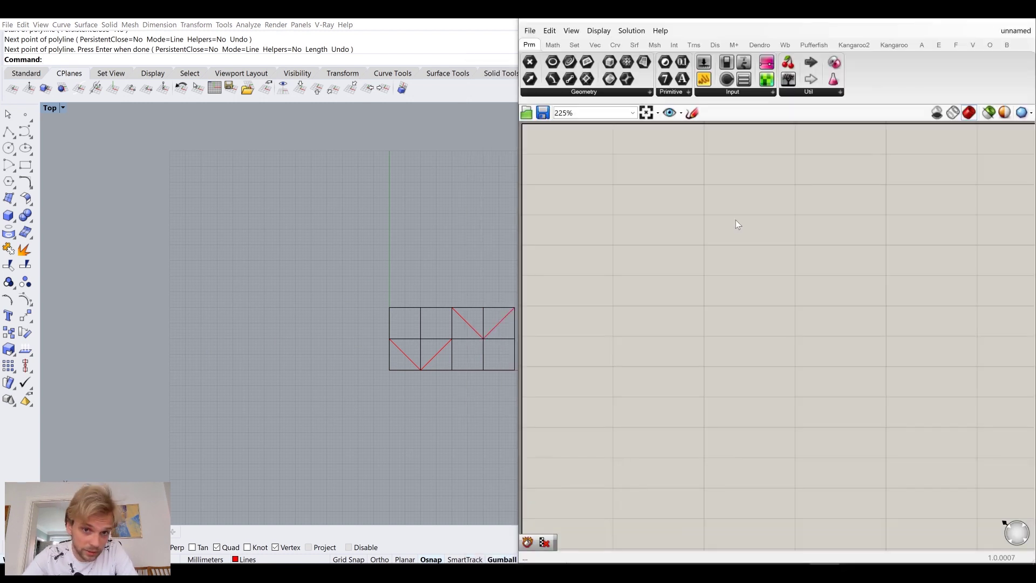
{"action": "right_click_drag", "start_coordinate": [436, 339], "coordinate": [343, 332]}
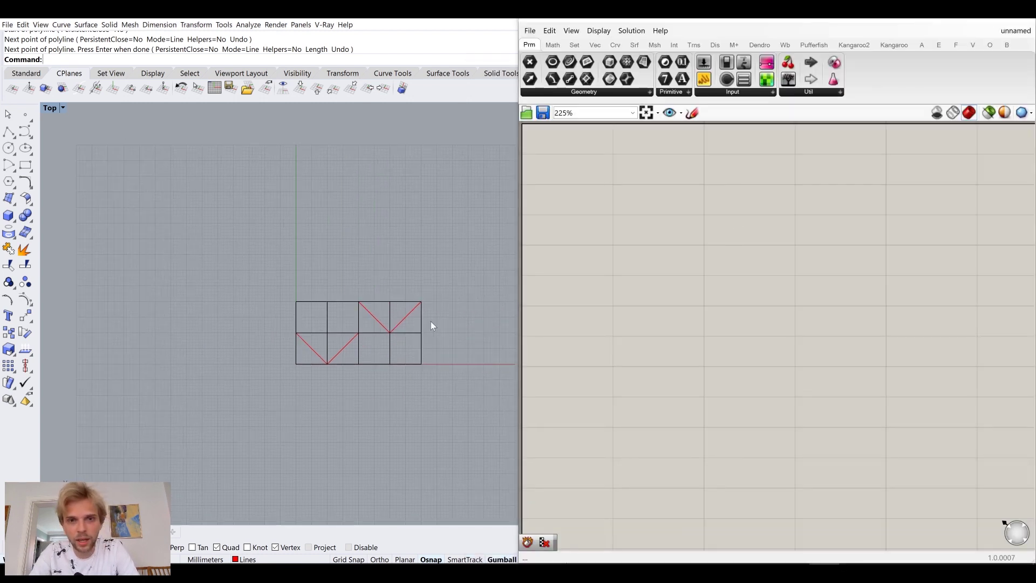
{"action": "double_click", "coordinate": [647, 197]}
{"action": "type", "text": "curve"}
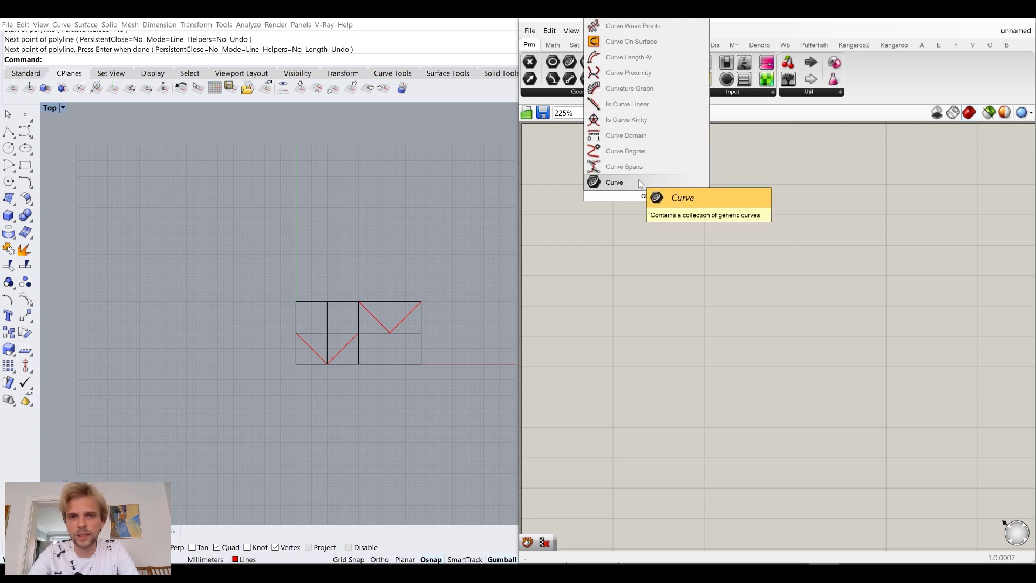
{"action": "key", "text": "Return"}
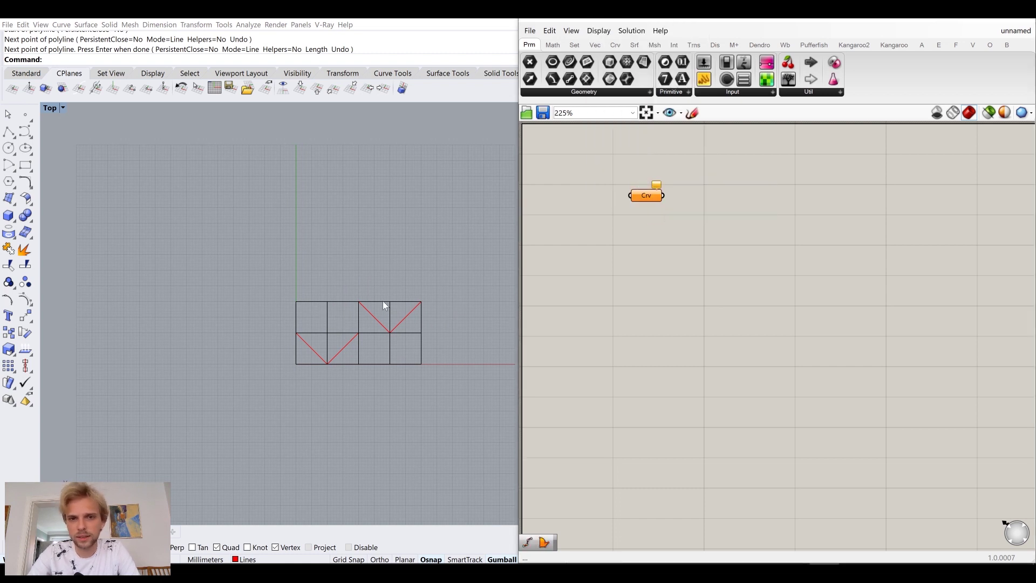
{"action": "left_click_drag", "start_coordinate": [648, 197], "coordinate": [642, 232]}
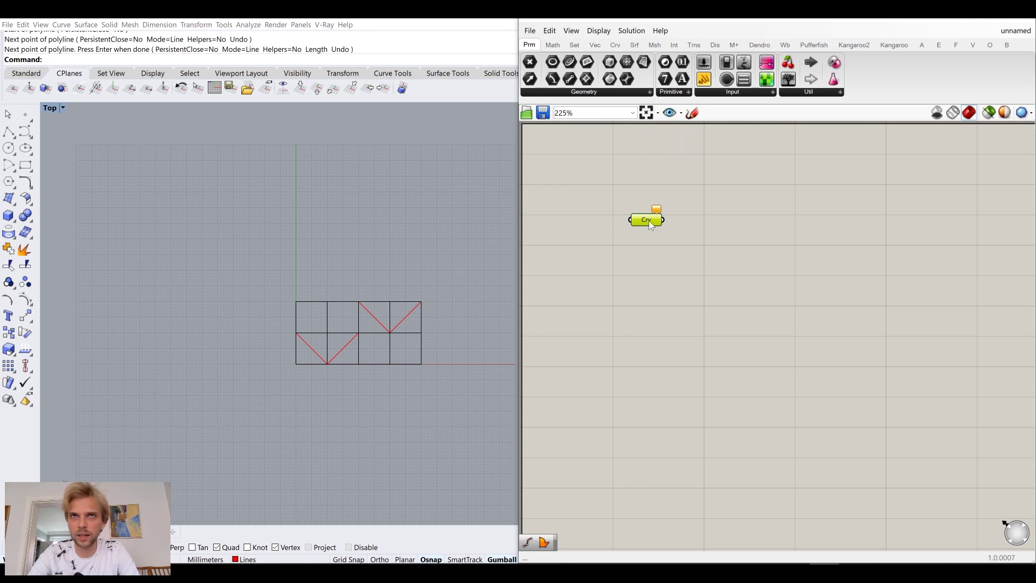
Select the eight grid squares without the red lines and reference them as multiple curves in the Curve parameter
{"action": "scroll", "coordinate": [351, 334], "scroll_direction": "up", "scroll_amount": 5}
{"action": "left_click_drag", "start_coordinate": [332, 310], "coordinate": [251, 296]}
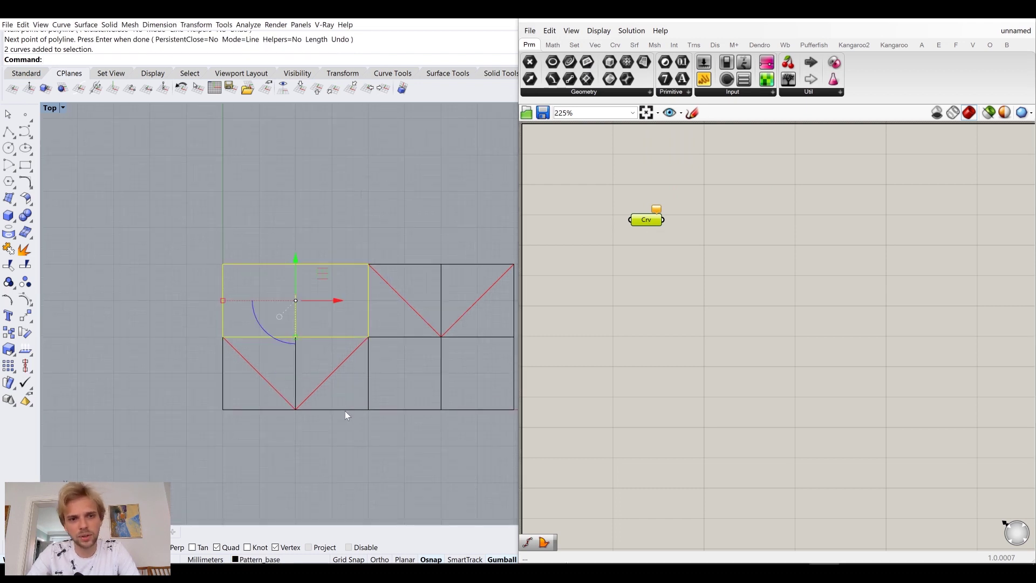
{"action": "left_click_drag", "start_coordinate": [330, 404], "coordinate": [329, 403]}
{"action": "left_click_drag", "start_coordinate": [210, 408], "coordinate": [210, 409]}
{"action": "left_click_drag", "start_coordinate": [438, 432], "coordinate": [438, 372]}
{"action": "left_click_drag", "start_coordinate": [467, 292], "coordinate": [470, 261]}
{"action": "right_click_drag", "start_coordinate": [439, 252], "coordinate": [351, 246]}
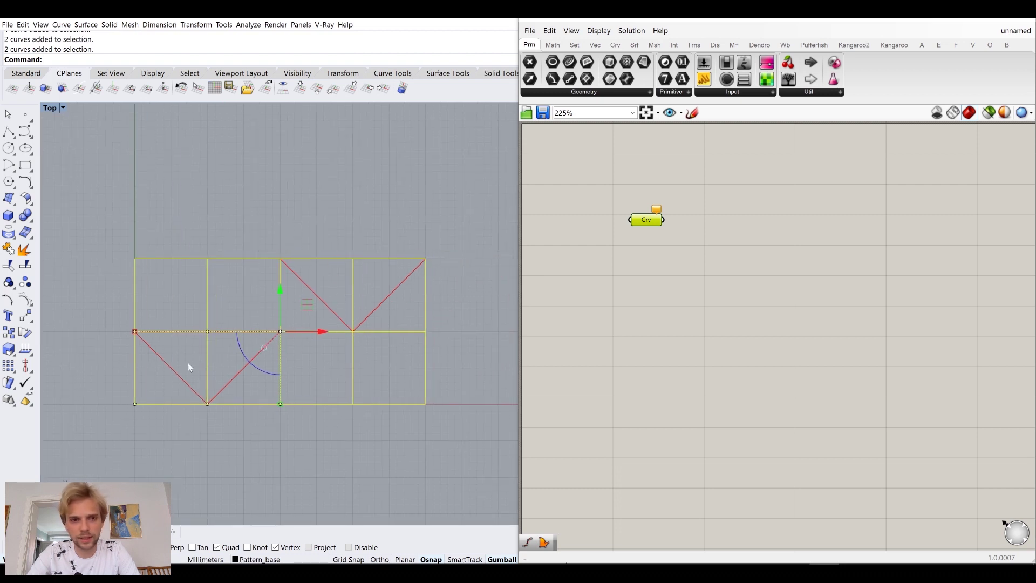
{"action": "right_click", "coordinate": [641, 220]}
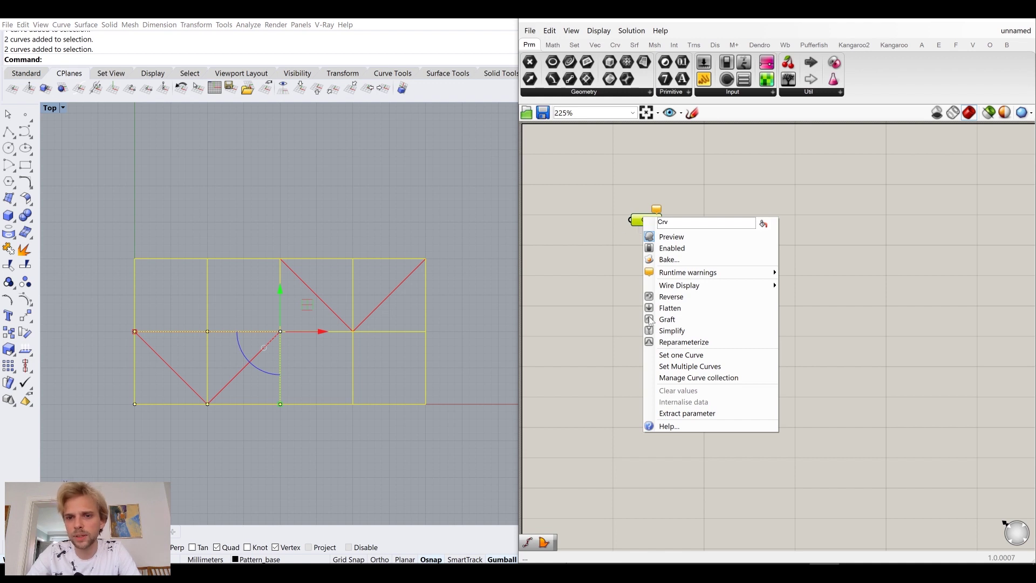
{"action": "left_click", "coordinate": [674, 367]}
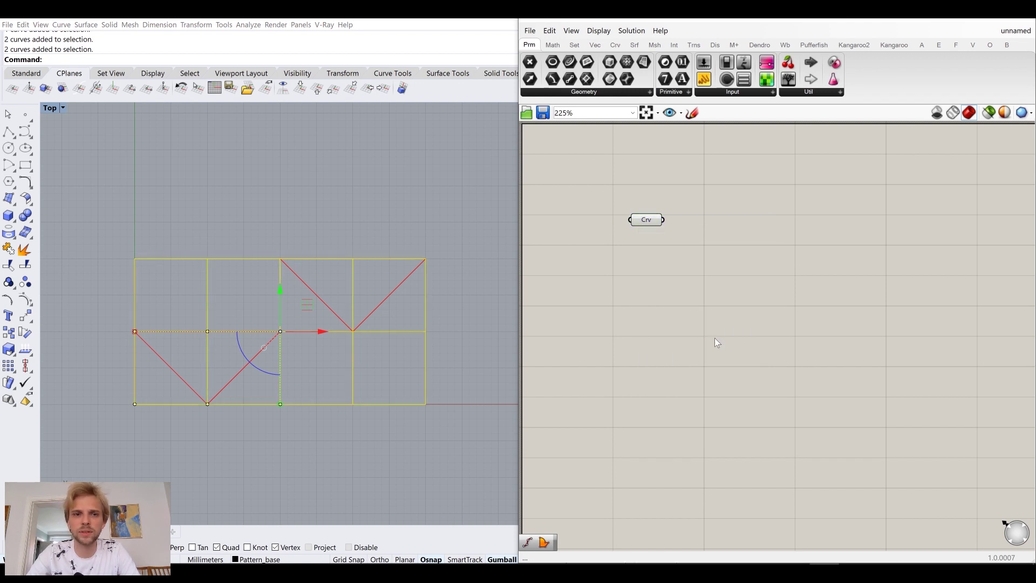
{"action": "left_click", "coordinate": [297, 269]}
{"action": "key", "text": "Return"}
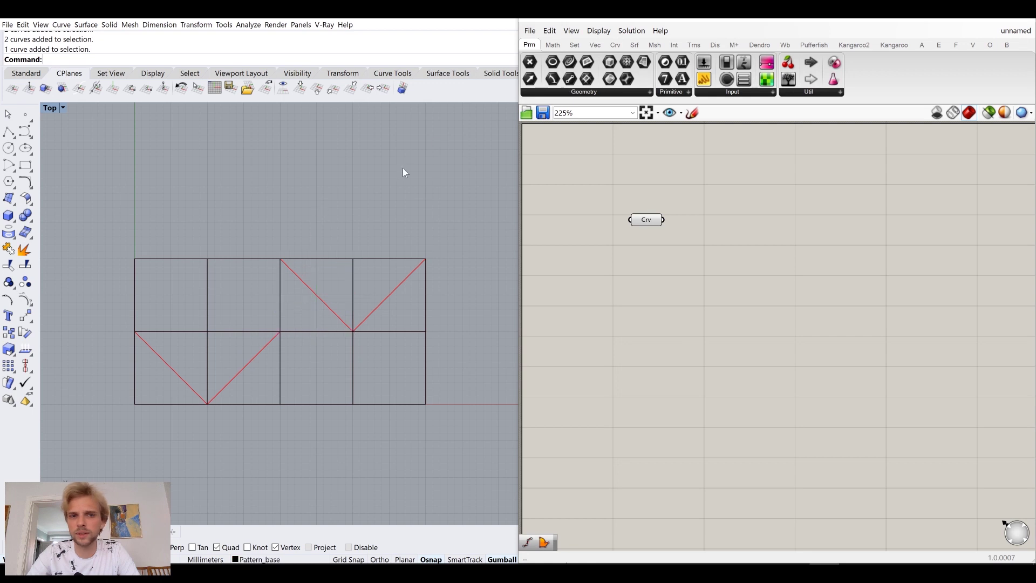
Hide the Pattern_base layer temporarily to check the preview of the grid curves referenced in Grasshopper
{"action": "left_click", "coordinate": [972, 20]}
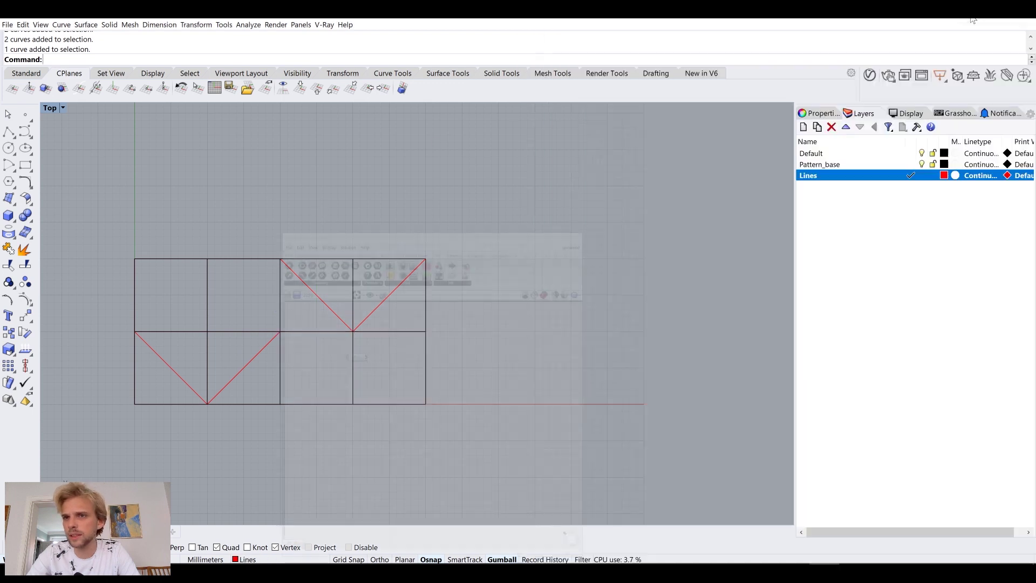
{"action": "left_click", "coordinate": [924, 155]}
{"action": "left_click", "coordinate": [925, 166]}
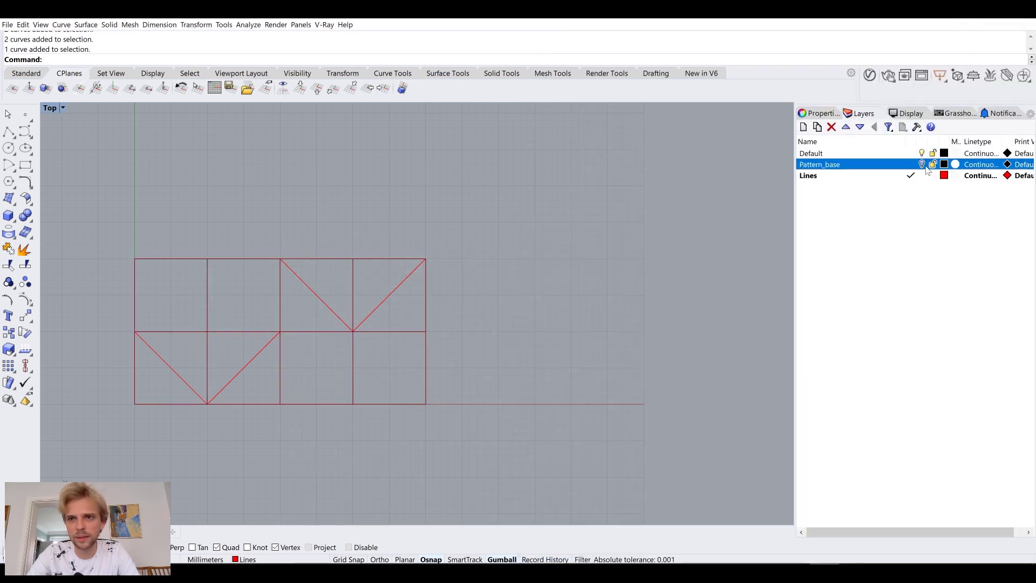
{"action": "right_click_drag", "start_coordinate": [464, 312], "coordinate": [426, 334]}
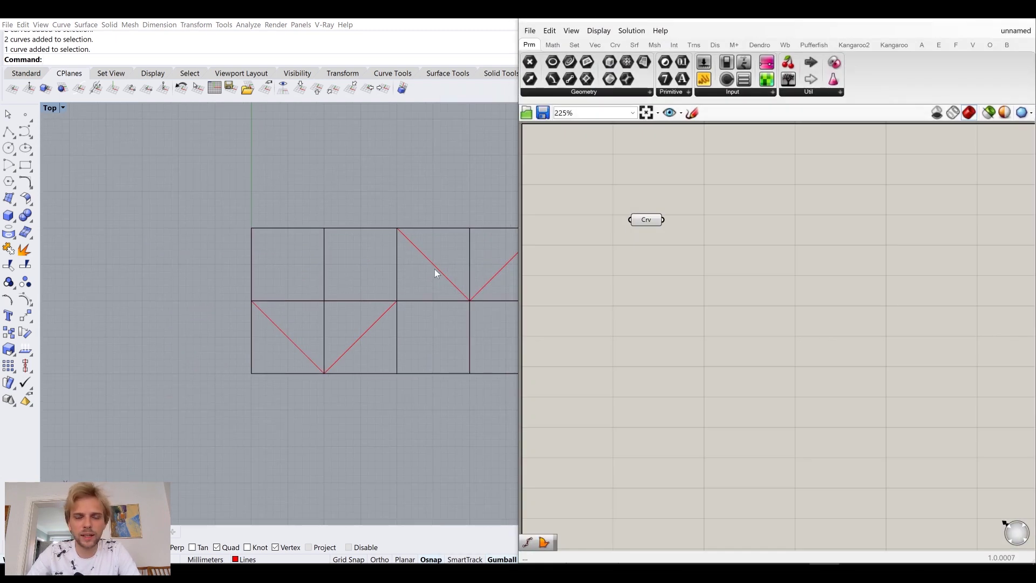
{"action": "left_click", "coordinate": [434, 265]}
{"action": "left_click", "coordinate": [431, 185]}
{"action": "right_click_drag", "start_coordinate": [432, 185], "coordinate": [420, 250]}
{"action": "left_click", "coordinate": [421, 262]}
{"action": "key", "text": "Escape"}
Add a second Curve parameter below the first one on the Grasshopper canvas
{"action": "double_click", "coordinate": [652, 297]}
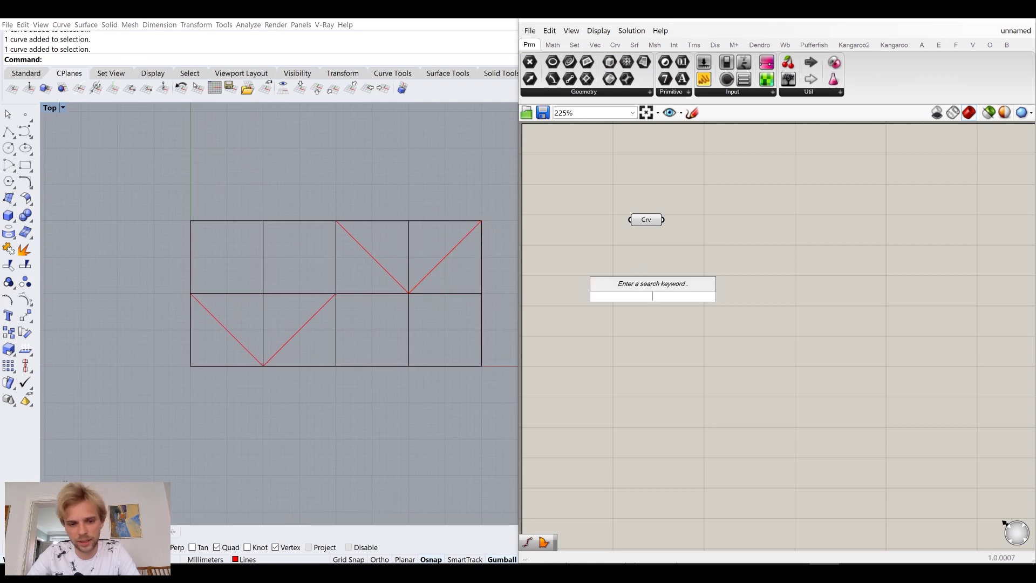
{"action": "type", "text": "curve"}
{"action": "left_click", "coordinate": [634, 284]}
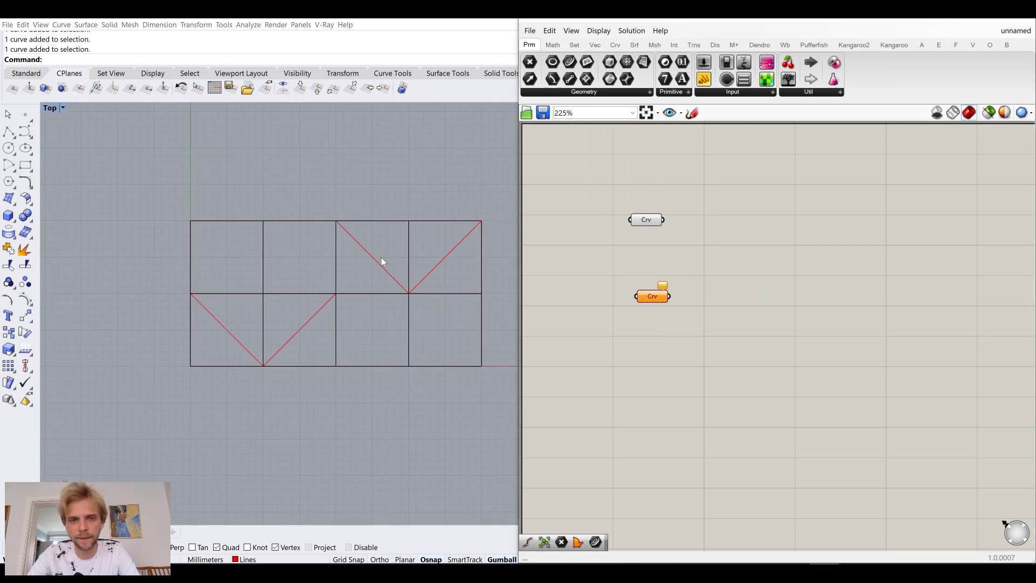
Select the four red stitch lines and reference them as multiple curves in the lower Curve parameter
{"action": "right_click_drag", "start_coordinate": [425, 262], "coordinate": [416, 252]}
{"action": "left_click", "coordinate": [441, 241]}
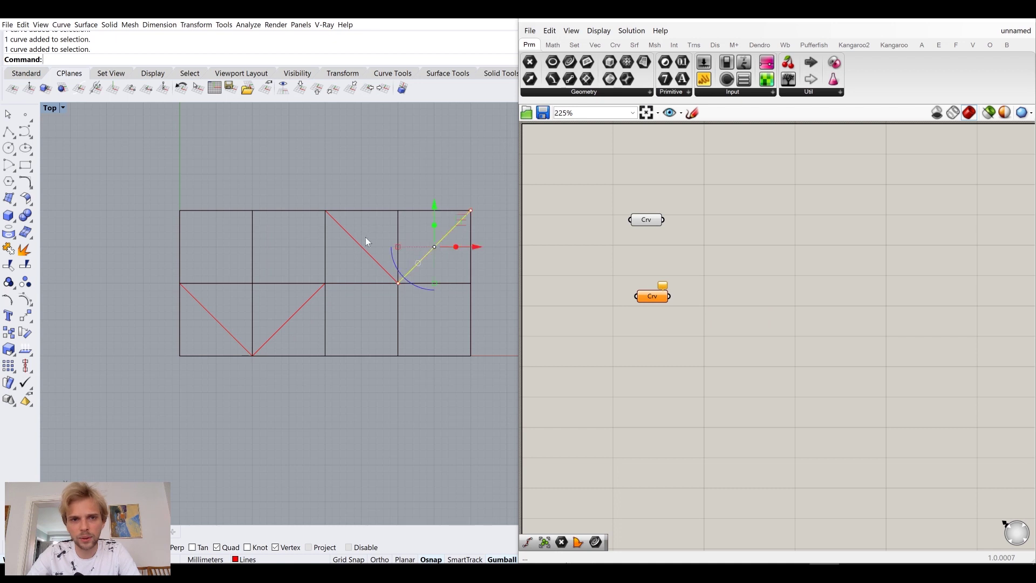
{"action": "left_click", "coordinate": [214, 316], "text": "shift"}
{"action": "left_click", "coordinate": [648, 298]}
{"action": "right_click", "coordinate": [646, 297]}
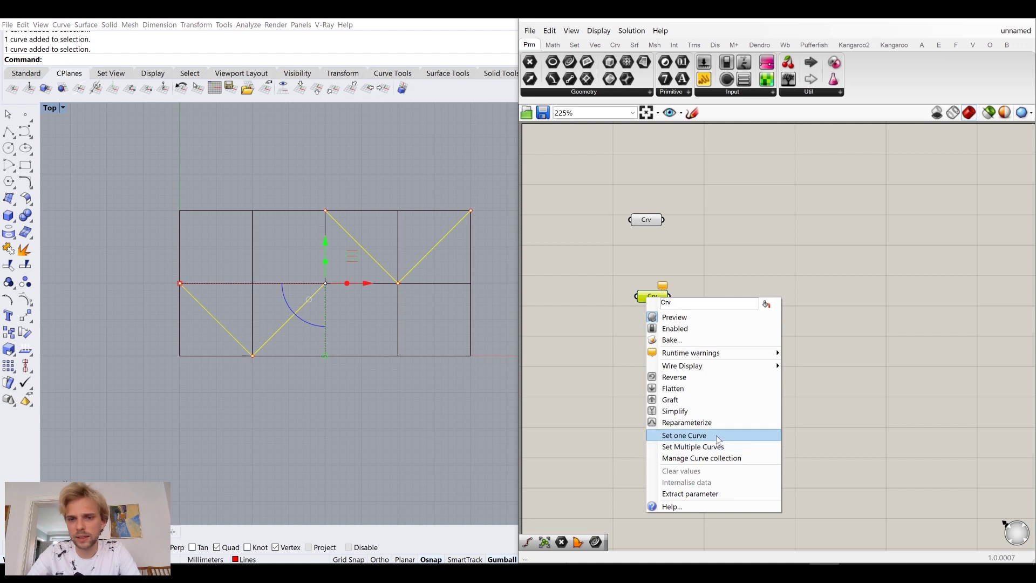
{"action": "left_click", "coordinate": [695, 432]}
{"action": "left_click", "coordinate": [652, 296]}
{"action": "left_click", "coordinate": [393, 173]}
Put the lower Curve parameter into its own group on the Grasshopper canvas
{"action": "scroll", "coordinate": [648, 289], "scroll_direction": "up", "scroll_amount": 3}
{"action": "left_click", "coordinate": [657, 312]}
{"action": "right_click", "coordinate": [655, 300]}
{"action": "key", "text": "Escape"}
{"action": "middle_click", "coordinate": [656, 299]}
{"action": "left_click", "coordinate": [656, 266]}
{"action": "mouse_move", "coordinate": [641, 289]}
{"action": "left_mouse_down"}
{"action": "mouse_move", "coordinate": [618, 289]}
{"action": "mouse_move", "coordinate": [629, 289]}
{"action": "left_mouse_up"}
{"action": "right_click", "coordinate": [629, 290]}
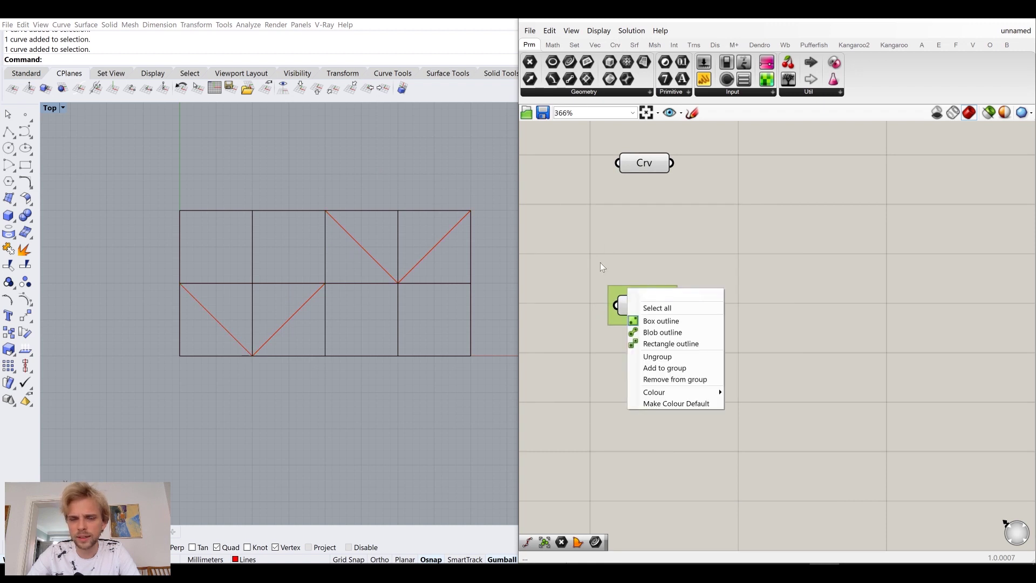
Put the upper Curve parameter into its own group and move it closer to the lower group
{"action": "left_click", "coordinate": [636, 162]}
{"action": "middle_click", "coordinate": [640, 162]}
{"action": "left_click", "coordinate": [642, 130]}
{"action": "left_click_drag", "start_coordinate": [670, 182], "coordinate": [657, 224]}
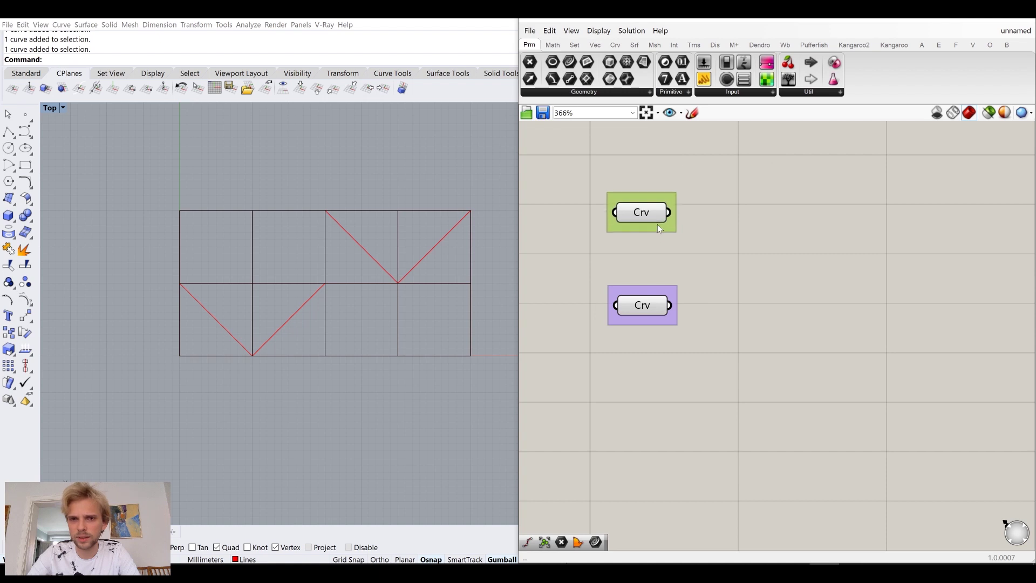
Name the upper group "Base grid" and the lower group "Smocking lines"
{"action": "right_click", "coordinate": [630, 204]}
{"action": "type", "text": "B"}
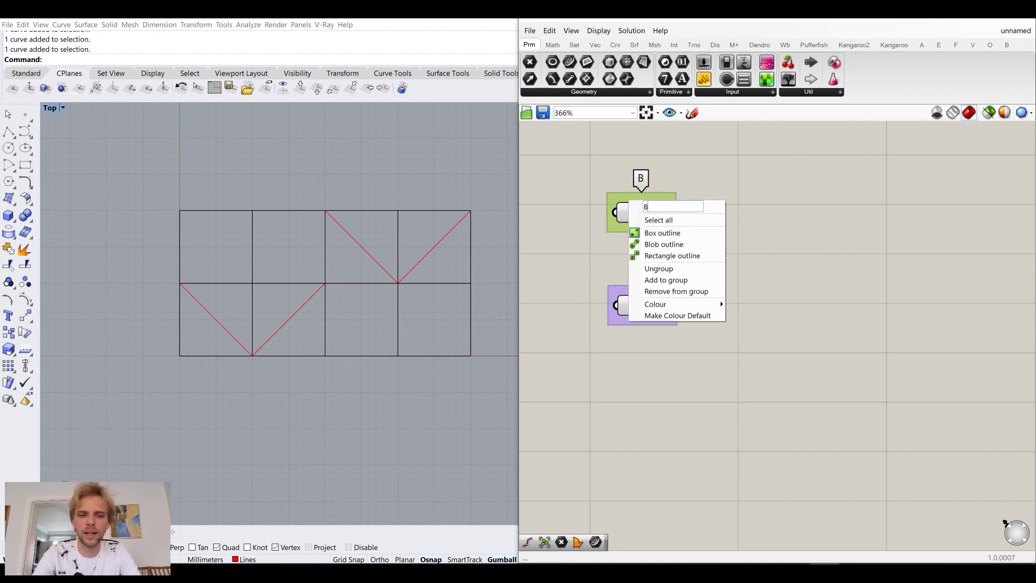
{"action": "type", "text": "ase grid"}
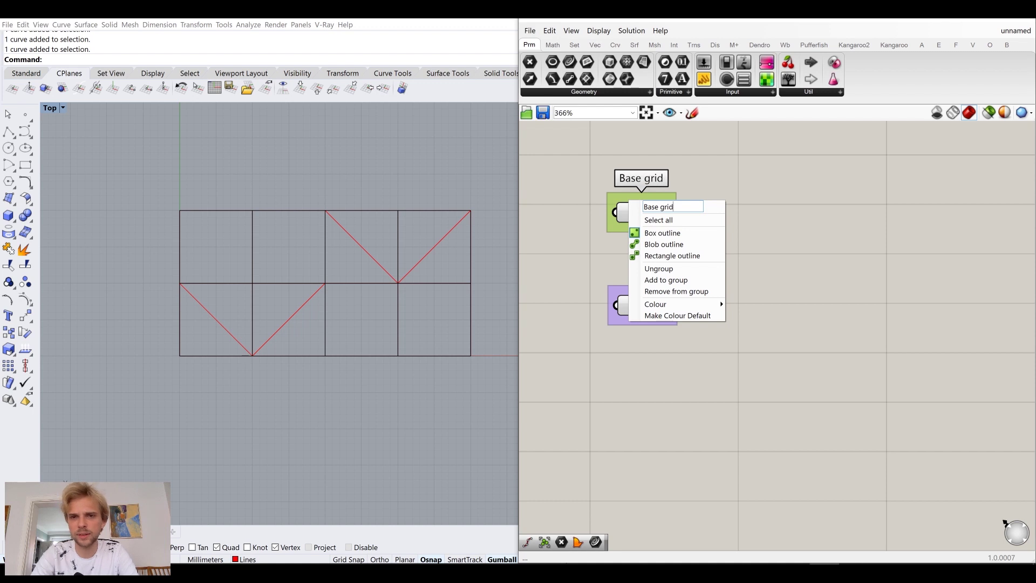
{"action": "left_click", "coordinate": [702, 192]}
{"action": "right_click", "coordinate": [641, 292]}
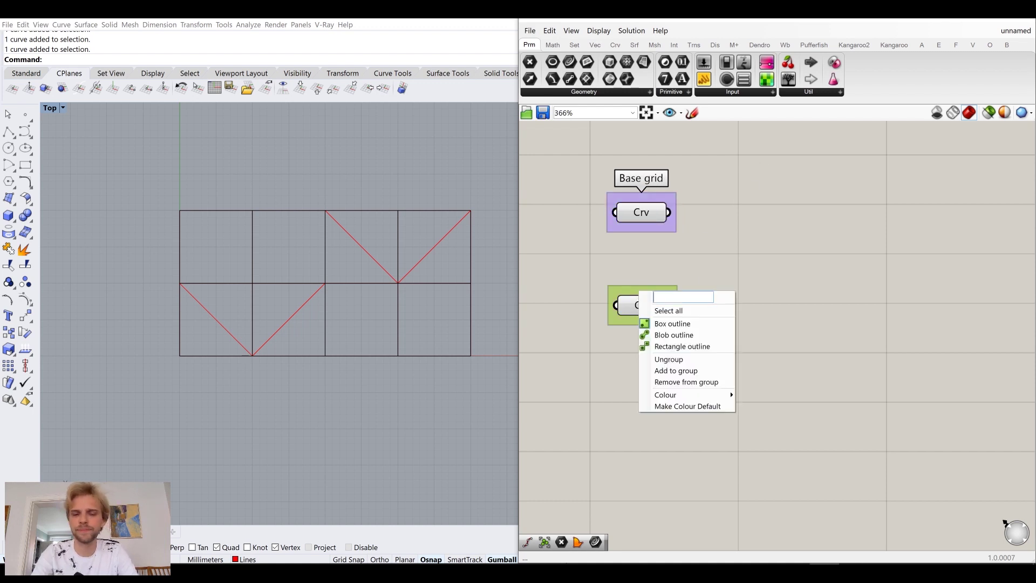
{"action": "type", "text": "Smocking lines"}
{"action": "left_click", "coordinate": [784, 231]}
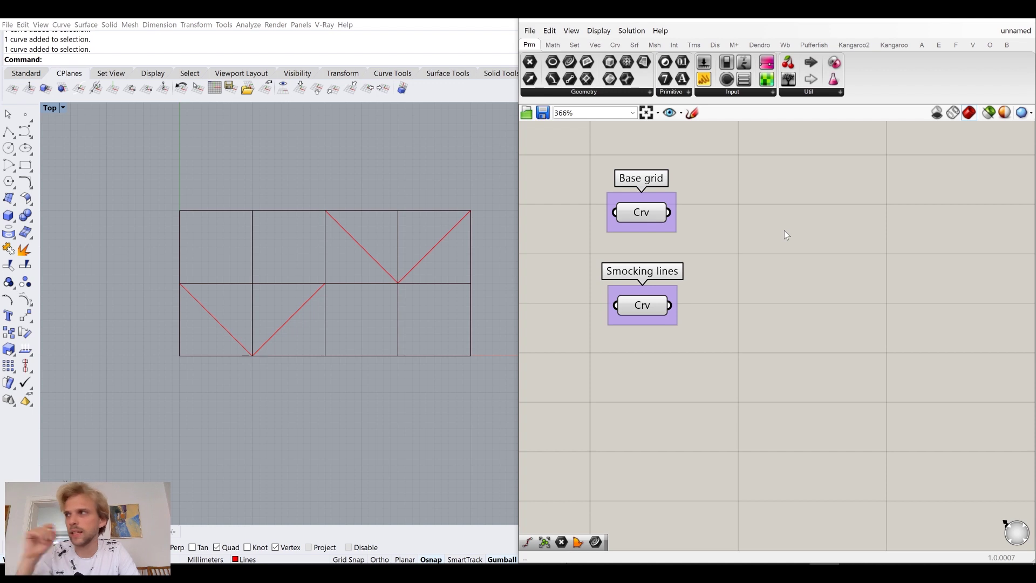
{"action": "scroll", "coordinate": [302, 200], "scroll_direction": "down", "scroll_amount": 5}
{"action": "right_click_drag", "start_coordinate": [344, 215], "coordinate": [256, 279]}
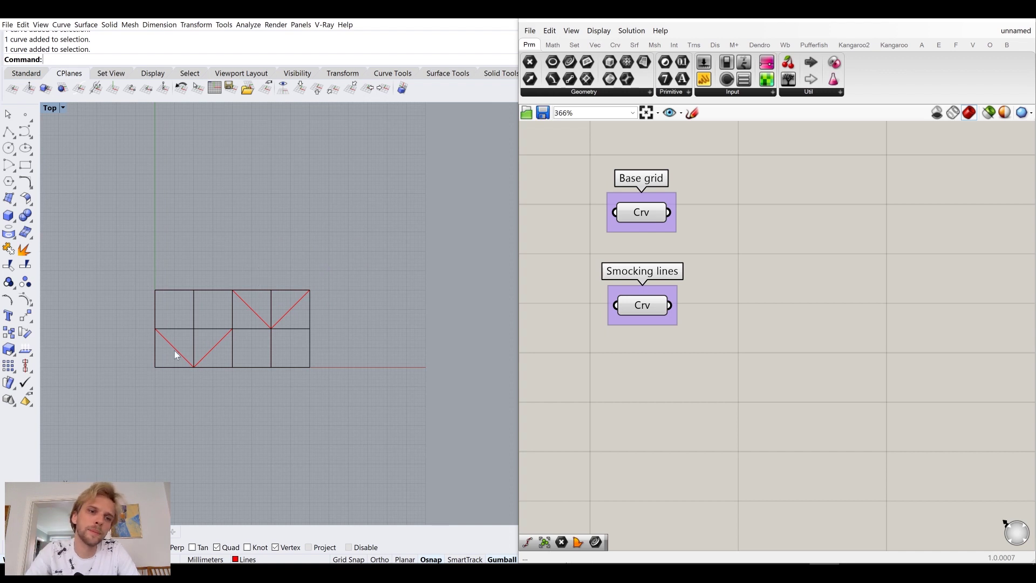
{"action": "left_click_drag", "start_coordinate": [117, 254], "coordinate": [349, 316]}
{"action": "scroll", "coordinate": [348, 315], "scroll_direction": "down", "scroll_amount": 4}
{"action": "right_click_drag", "start_coordinate": [293, 314], "coordinate": [218, 384]}
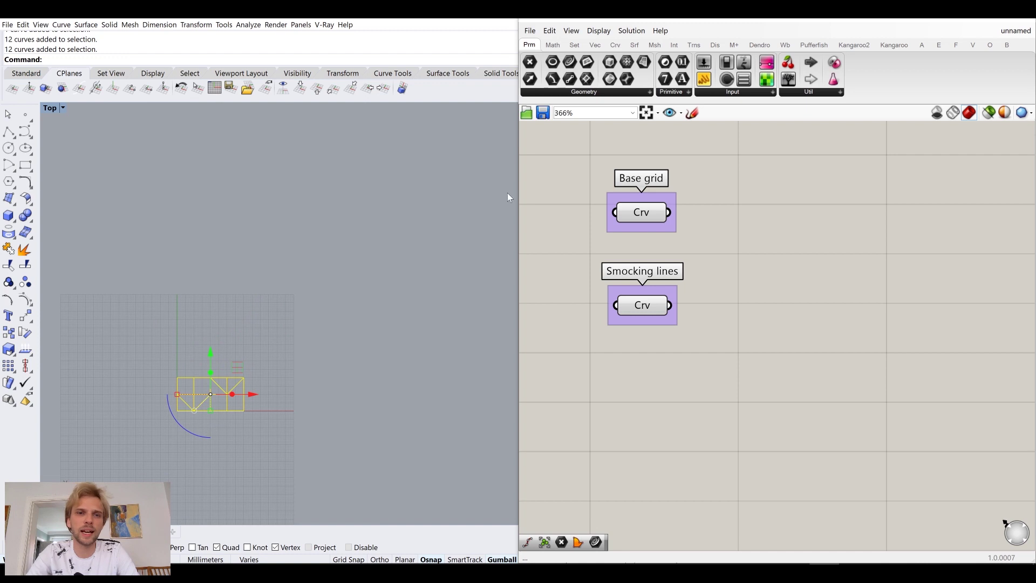
{"action": "left_click", "coordinate": [222, 441]}
{"action": "scroll", "coordinate": [215, 431], "scroll_direction": "up", "scroll_amount": 3}
{"action": "left_click_drag", "start_coordinate": [92, 270], "coordinate": [348, 419]}
{"action": "type", "text": "copy"}
{"action": "key", "text": "Return"}
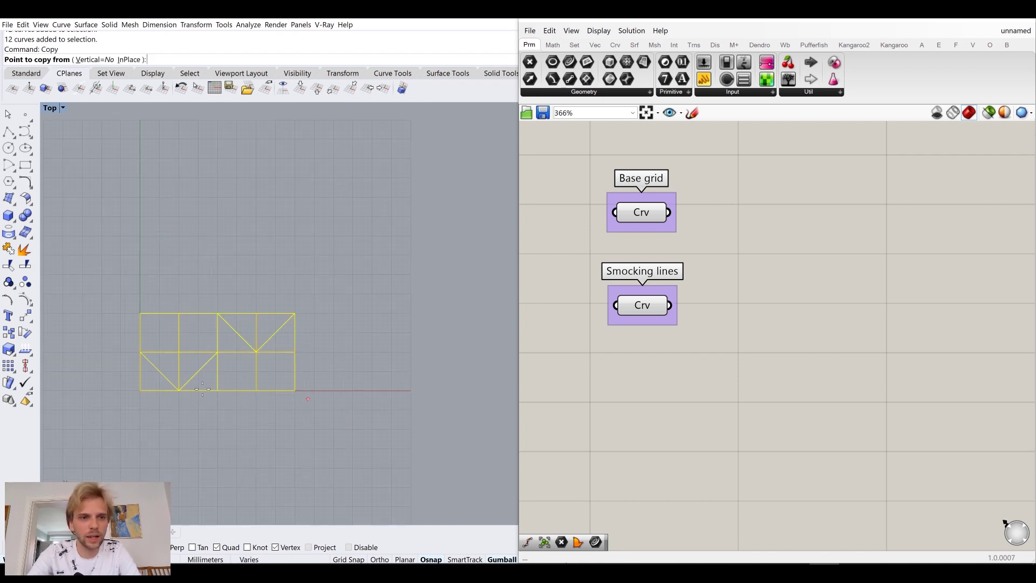
{"action": "left_click", "coordinate": [141, 390]}
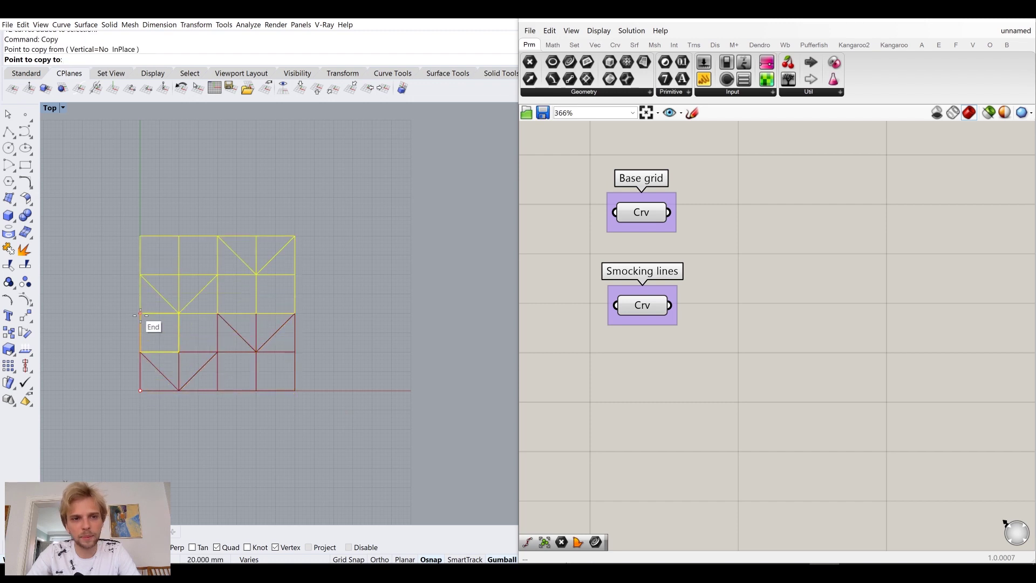
{"action": "key", "text": "Escape"}
{"action": "key", "text": "Escape"}
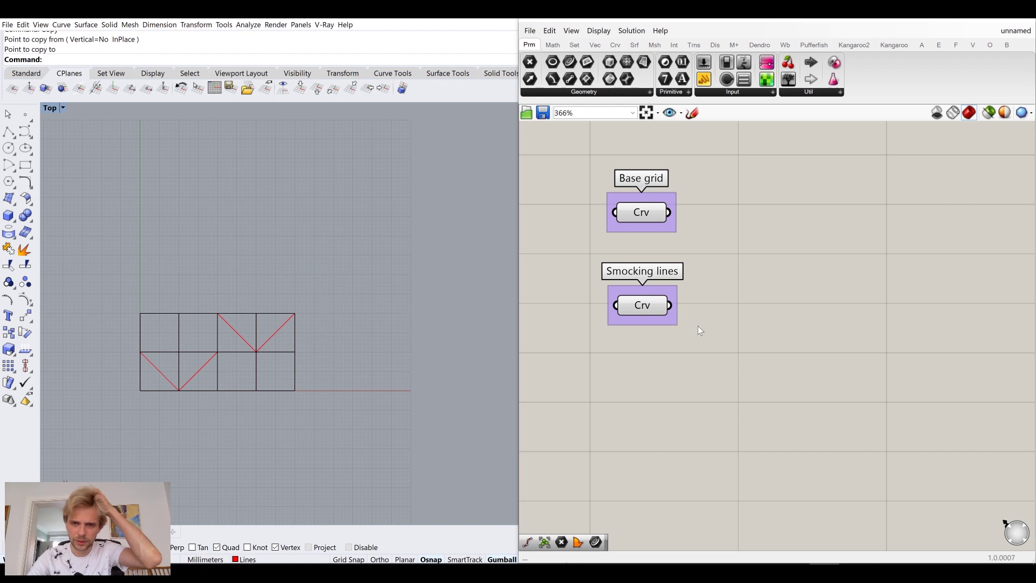
Space the Base grid and Smocking lines groups further apart vertically on the canvas
{"action": "mouse_move", "coordinate": [641, 212]}
{"action": "left_mouse_down"}
{"action": "mouse_move", "coordinate": [623, 174]}
{"action": "mouse_move", "coordinate": [650, 224]}
{"action": "left_mouse_up"}
{"action": "left_click", "coordinate": [739, 256]}
{"action": "scroll", "coordinate": [282, 324], "scroll_direction": "up", "scroll_amount": 3}
{"action": "right_click_drag", "start_coordinate": [247, 340], "coordinate": [287, 291]}
{"action": "scroll", "coordinate": [241, 321], "scroll_direction": "down", "scroll_amount": 3}
{"action": "left_click_drag", "start_coordinate": [661, 210], "coordinate": [659, 234]}
{"action": "left_click", "coordinate": [687, 220]}
{"action": "left_click", "coordinate": [740, 247]}
Add a Simple Mesh component and place it beside the Base grid group
{"action": "double_click", "coordinate": [756, 252]}
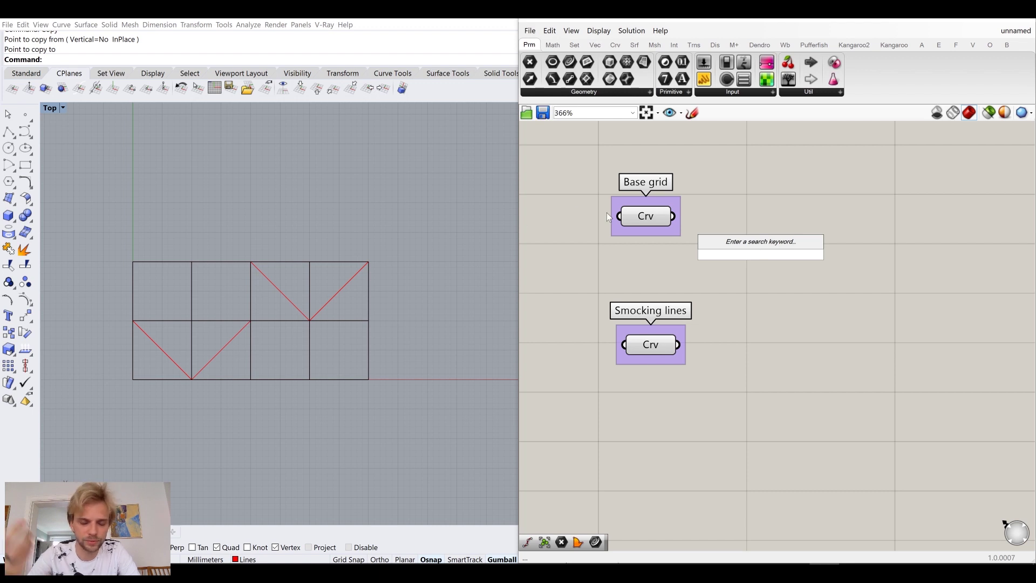
{"action": "type", "text": "simple"}
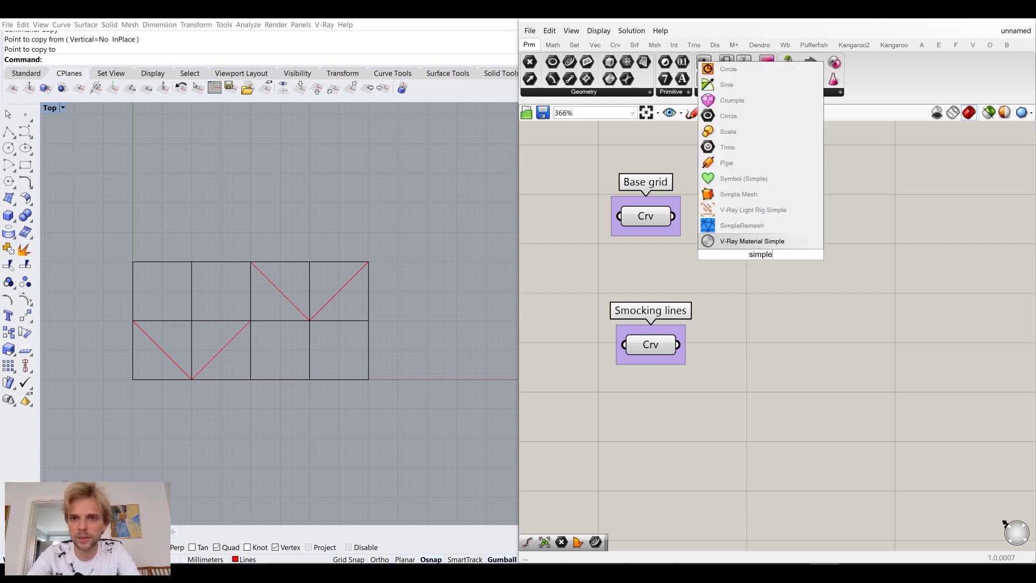
{"action": "type", "text": " mesh"}
{"action": "key", "text": "Return"}
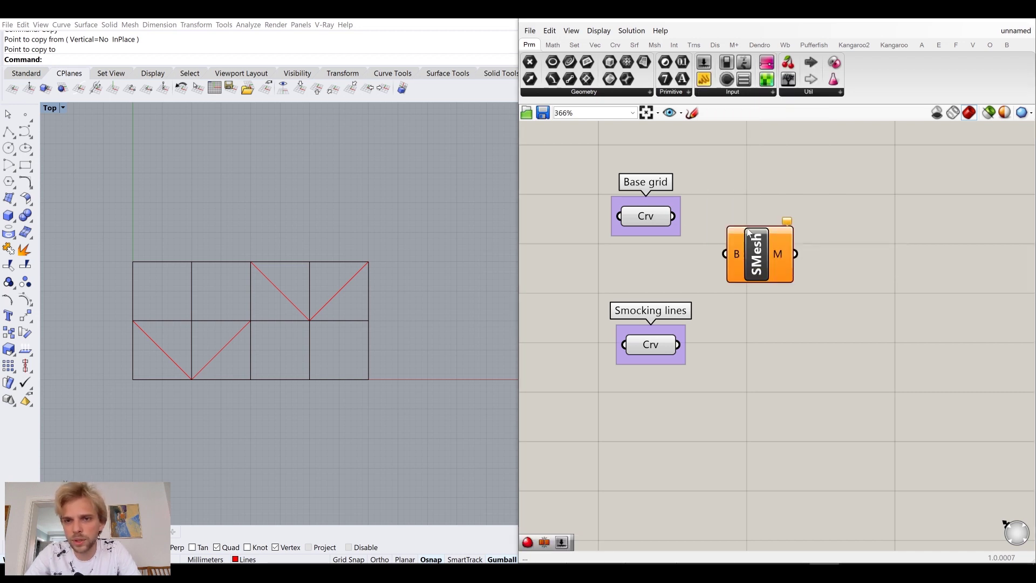
{"action": "left_click_drag", "start_coordinate": [774, 251], "coordinate": [772, 224]}
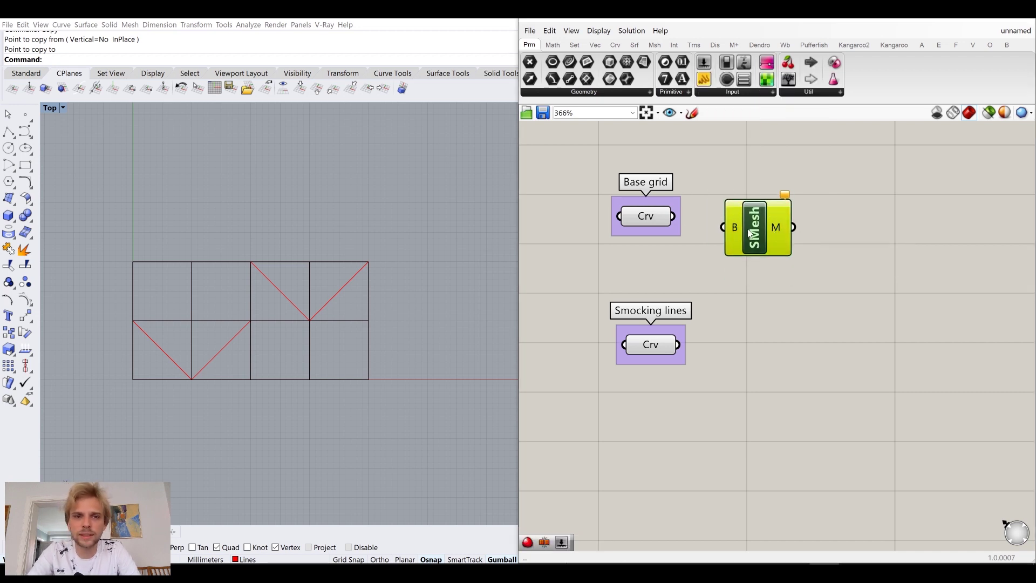
Connect the Base grid curves to the boundary input (B) of the Simple Mesh component
{"action": "left_click", "coordinate": [139, 263]}
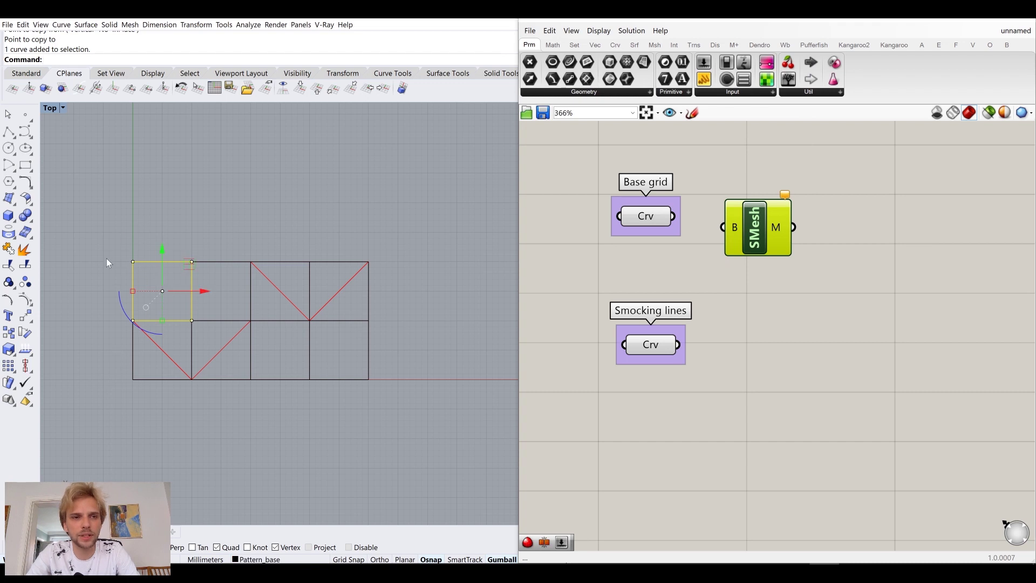
{"action": "left_click", "coordinate": [97, 201]}
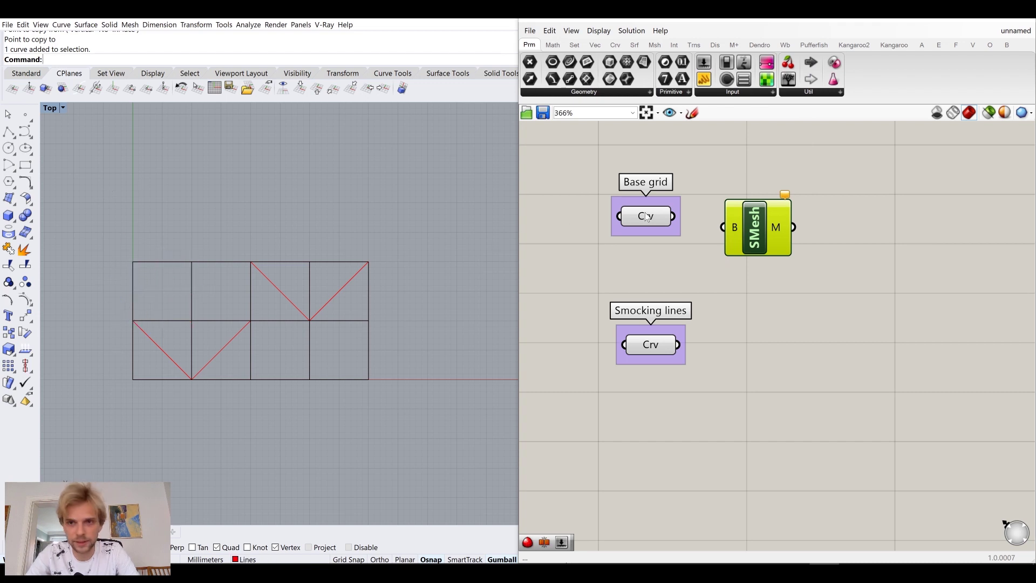
{"action": "left_click_drag", "start_coordinate": [667, 220], "coordinate": [723, 227]}
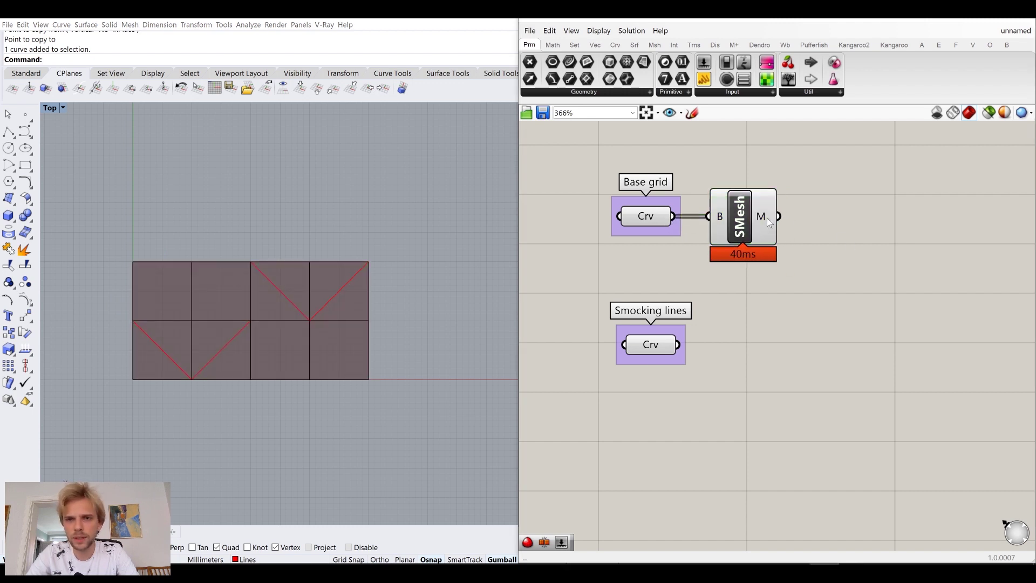
Add a Combine&Clean component and connect the Simple Mesh output to its mesh input
{"action": "scroll", "coordinate": [769, 222], "scroll_direction": "up", "scroll_amount": 2}
{"action": "mouse_move", "coordinate": [651, 224]}
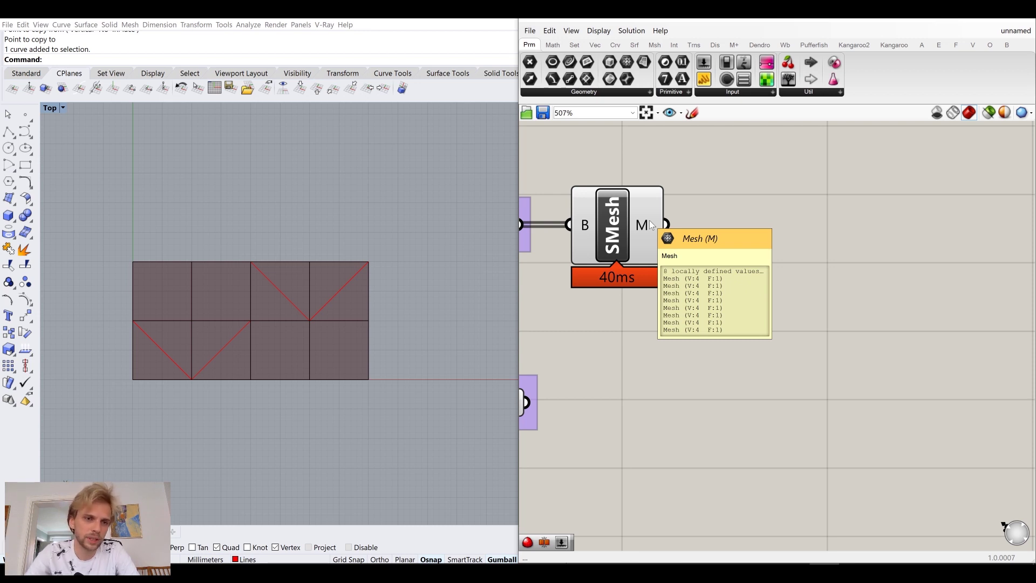
{"action": "double_click", "coordinate": [784, 238]}
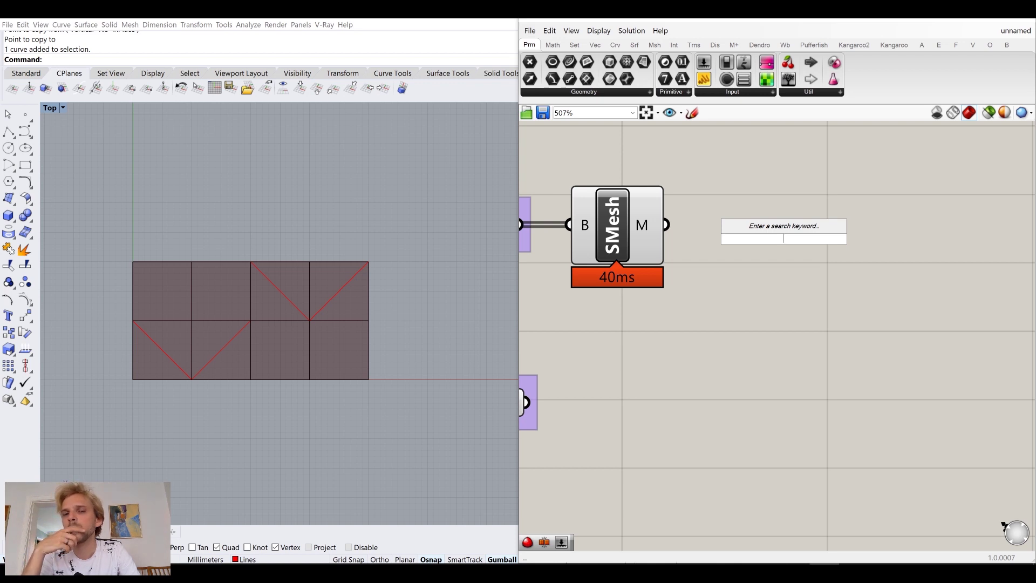
{"action": "type", "text": "bo"}
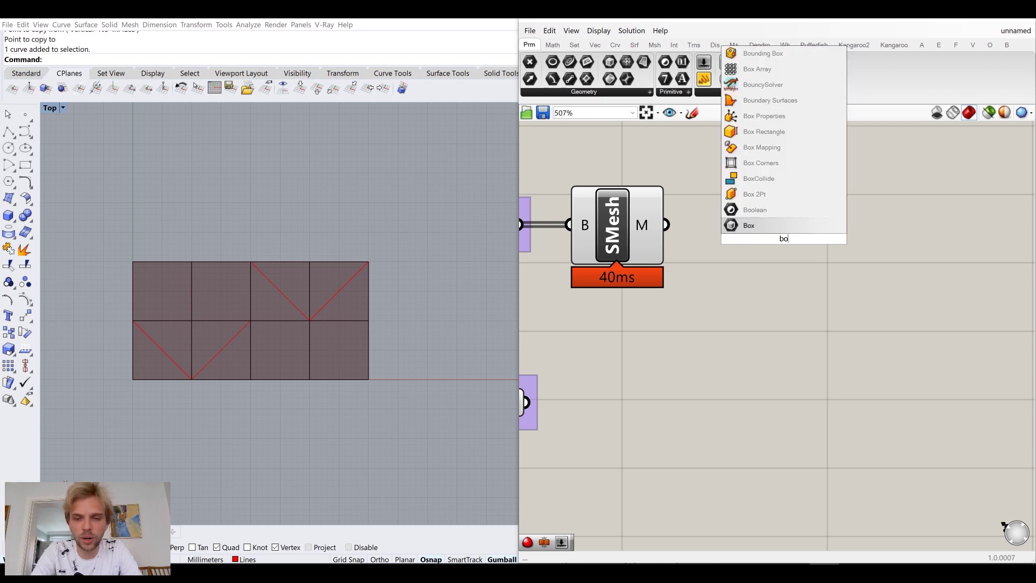
{"action": "type", "text": "mbine and clea"}
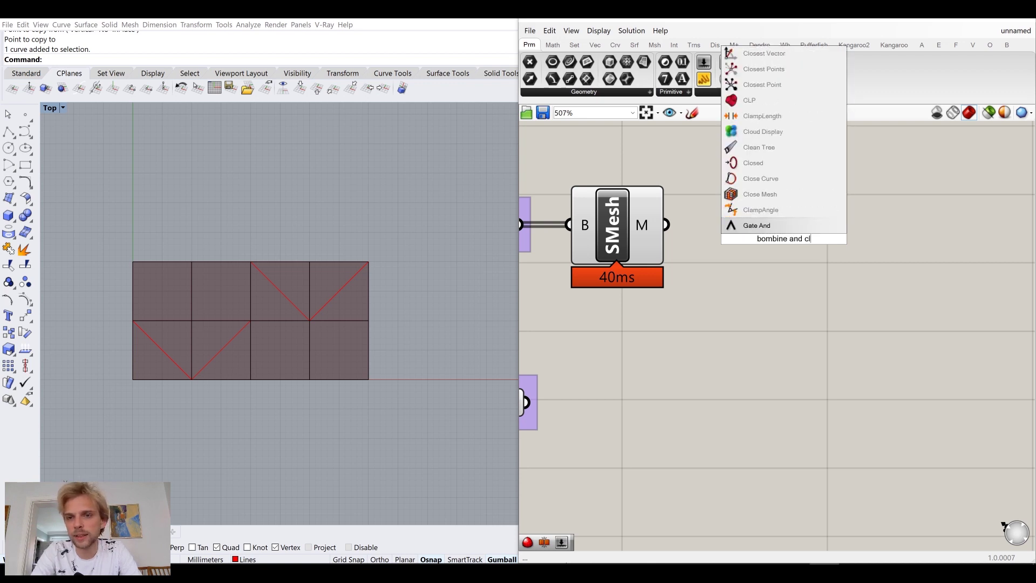
{"action": "key", "text": "ctrl+a"}
{"action": "type", "text": "combine"}
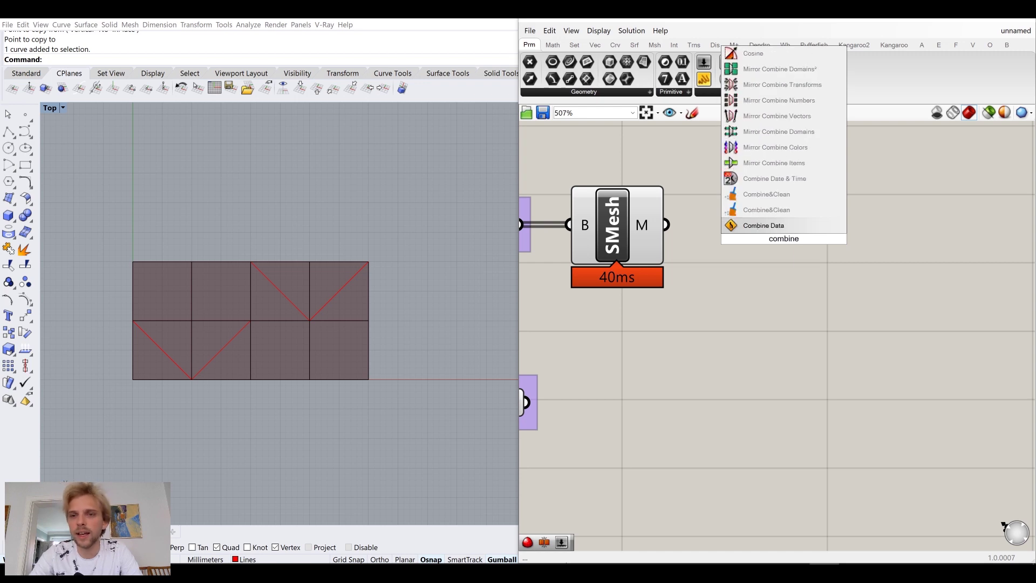
{"action": "left_click", "coordinate": [766, 194]}
{"action": "left_click_drag", "start_coordinate": [666, 225], "coordinate": [709, 224]}
{"action": "left_click", "coordinate": [799, 197]}
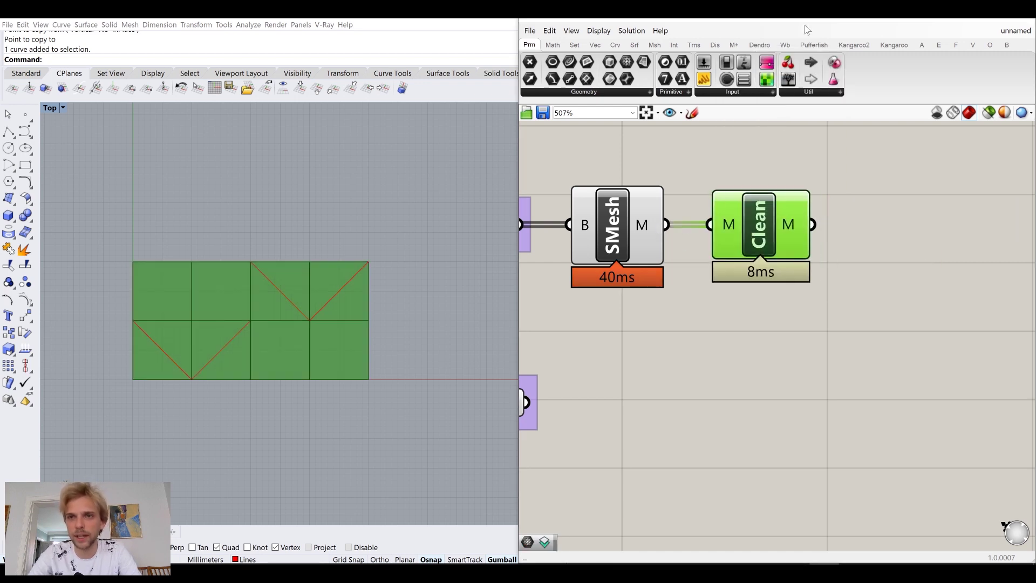
{"action": "left_click", "coordinate": [640, 172]}
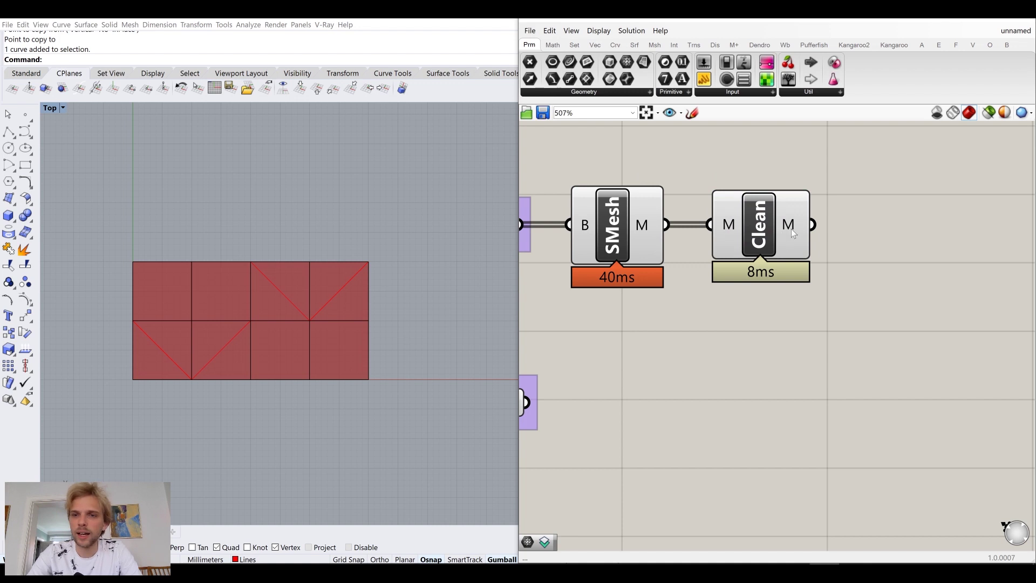
Turn off the preview of the Simple Mesh component
{"action": "left_click", "coordinate": [621, 223]}
{"action": "middle_click", "coordinate": [618, 225]}
{"action": "left_click", "coordinate": [654, 187]}
{"action": "left_click", "coordinate": [731, 234]}
{"action": "left_click", "coordinate": [869, 331]}
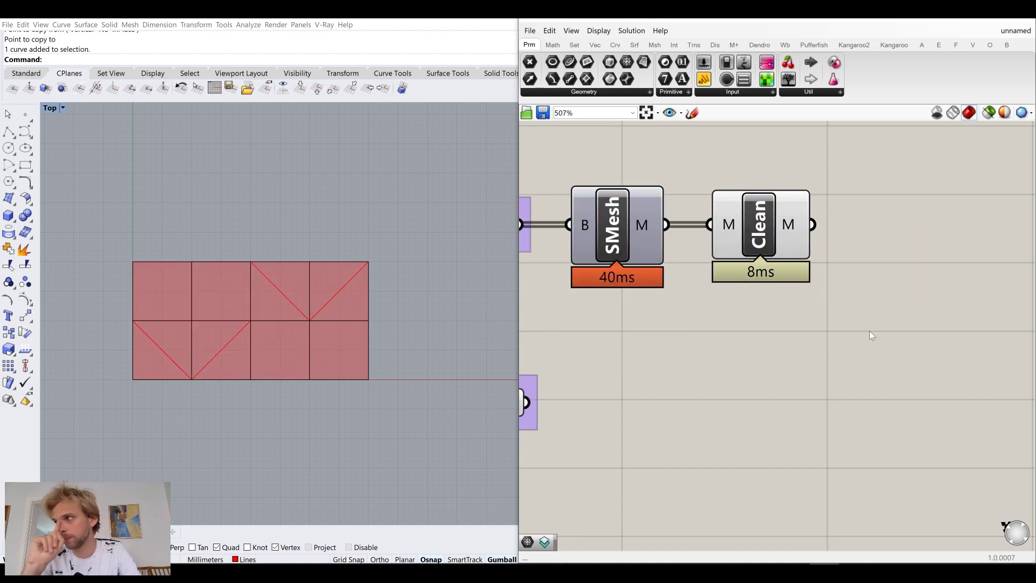
Add a Group component and connect the Smocking lines curves to its objects input (O)
{"action": "scroll", "coordinate": [863, 330], "scroll_direction": "down", "scroll_amount": 5}
{"action": "scroll", "coordinate": [658, 331], "scroll_direction": "up", "scroll_amount": 4}
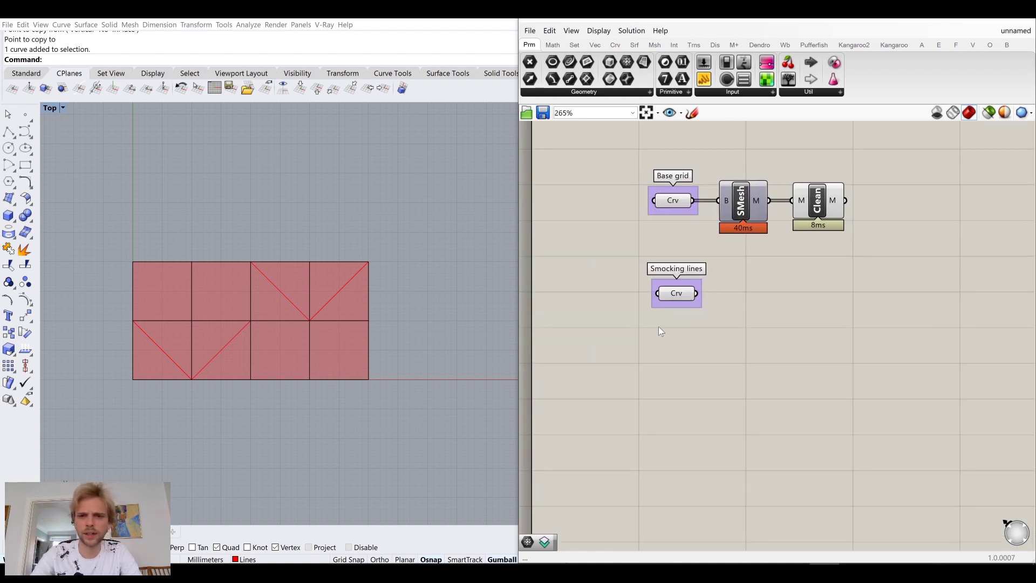
{"action": "left_click", "coordinate": [678, 316]}
{"action": "left_click_drag", "start_coordinate": [678, 315], "coordinate": [684, 317]}
{"action": "left_click", "coordinate": [801, 267]}
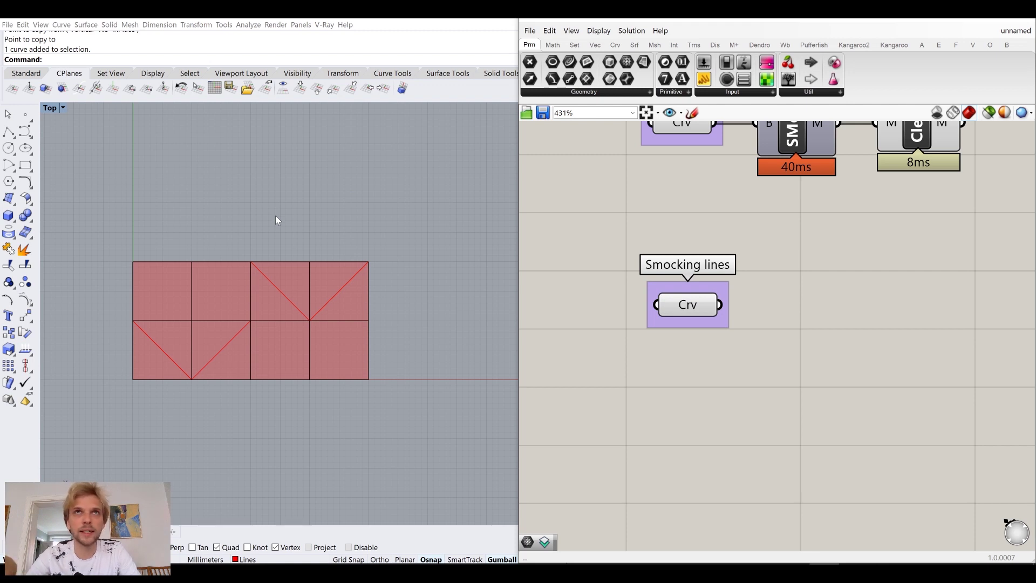
{"action": "right_click_drag", "start_coordinate": [846, 342], "coordinate": [791, 338]}
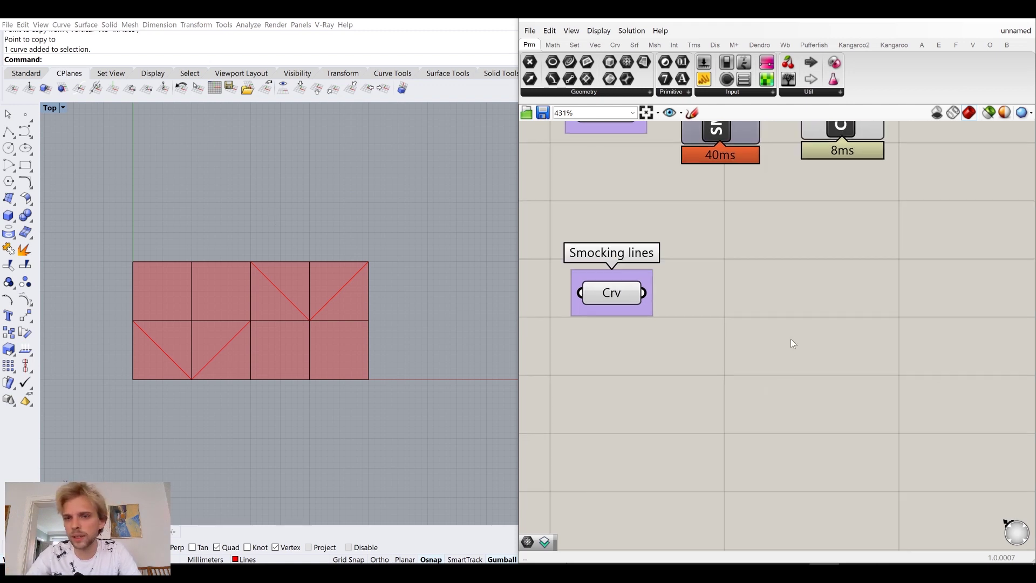
{"action": "double_click", "coordinate": [790, 338]}
{"action": "type", "text": "group"}
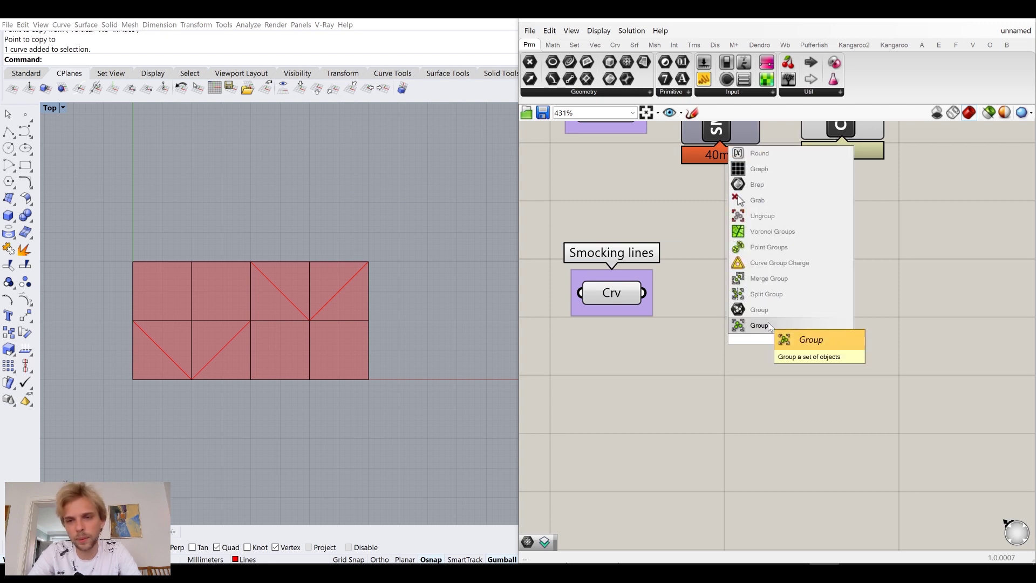
{"action": "key", "text": "Return"}
{"action": "left_click_drag", "start_coordinate": [643, 293], "coordinate": [748, 293]}
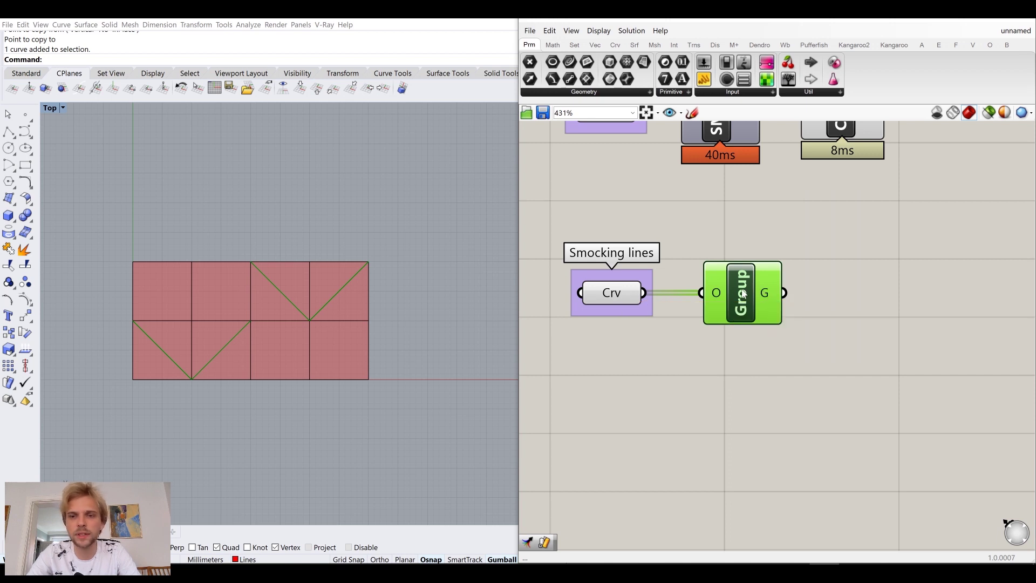
{"action": "left_click", "coordinate": [798, 244]}
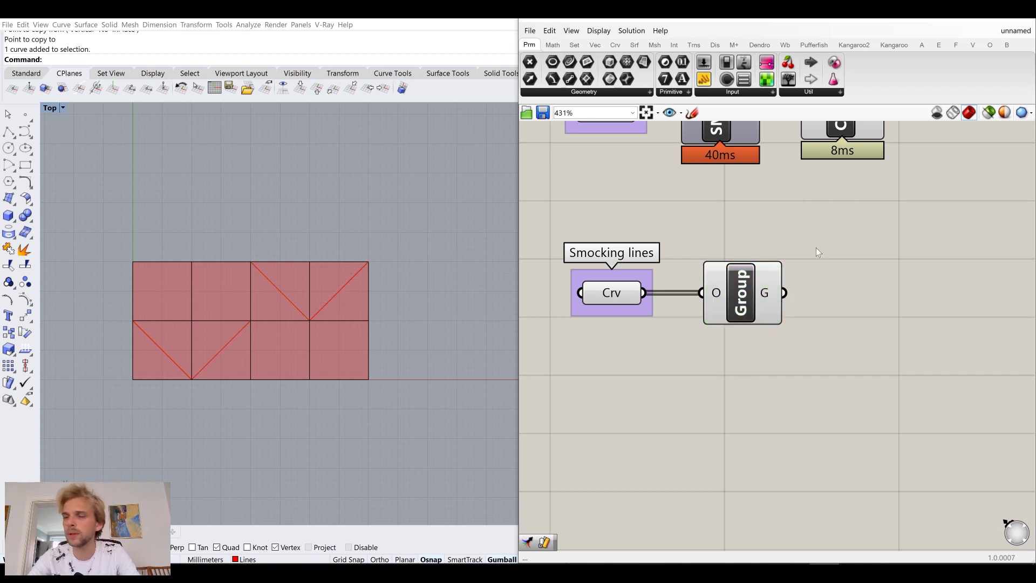
Move the Group component so it lines up below the Combine&Clean component
{"action": "right_click_drag", "start_coordinate": [789, 248], "coordinate": [745, 315]}
{"action": "left_click_drag", "start_coordinate": [750, 416], "coordinate": [576, 325]}
{"action": "left_click_drag", "start_coordinate": [671, 372], "coordinate": [774, 373]}
{"action": "left_click", "coordinate": [863, 300]}
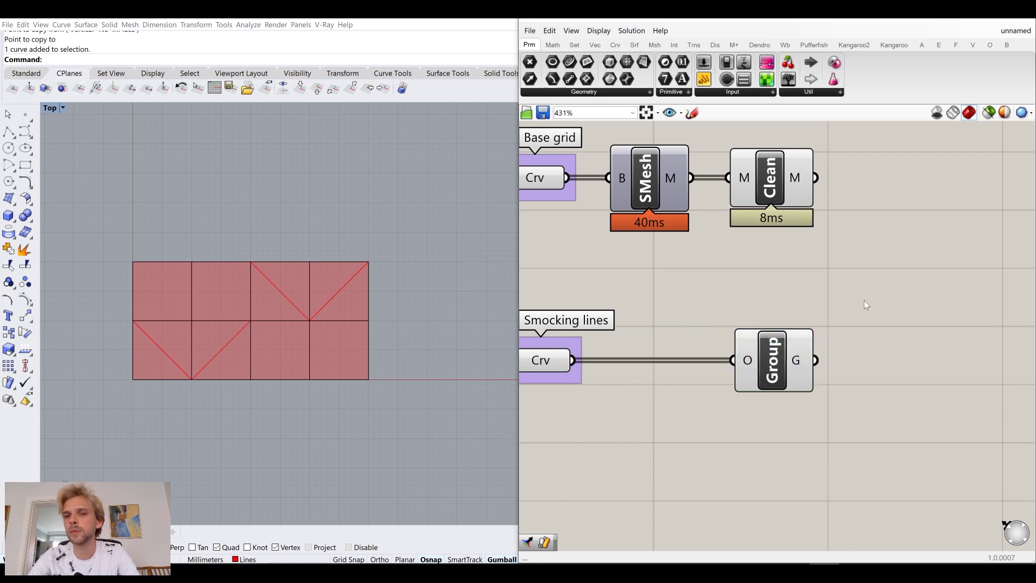
Add a Merge component and connect the Combine&Clean mesh to input D1 and the smocking lines Group to input D2
{"action": "right_click_drag", "start_coordinate": [864, 300], "coordinate": [755, 307]}
{"action": "double_click", "coordinate": [817, 308]}
{"action": "type", "text": "merge"}
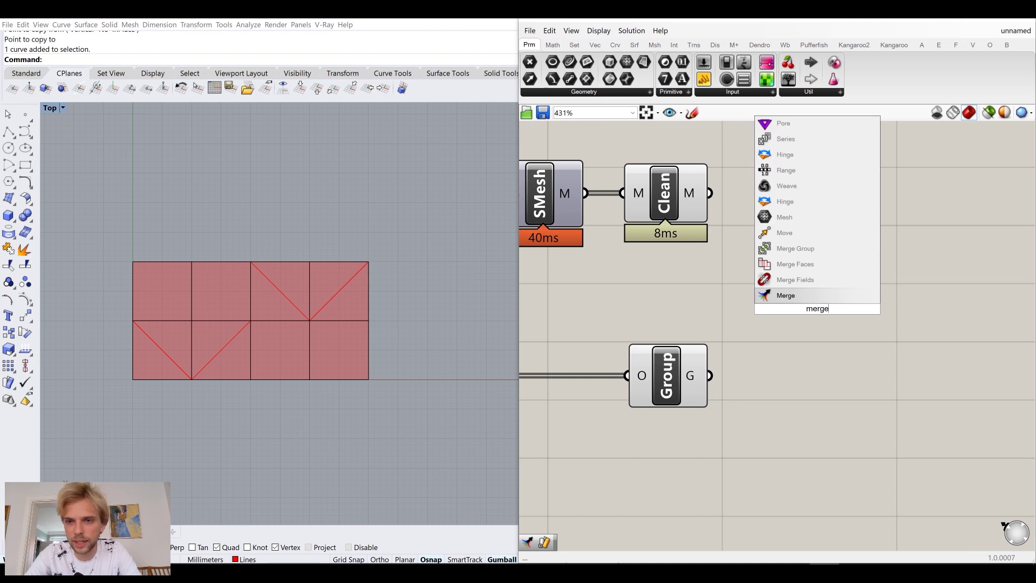
{"action": "key", "text": "Return"}
{"action": "left_click_drag", "start_coordinate": [710, 192], "coordinate": [772, 293]}
{"action": "left_click_drag", "start_coordinate": [710, 375], "coordinate": [829, 293]}
Inspect the Merge result in a temporary panel and delete the panel
{"action": "right_click_drag", "start_coordinate": [830, 294], "coordinate": [743, 282]}
{"action": "left_click_drag", "start_coordinate": [704, 80], "coordinate": [868, 234]}
{"action": "left_click_drag", "start_coordinate": [757, 292], "coordinate": [835, 311]}
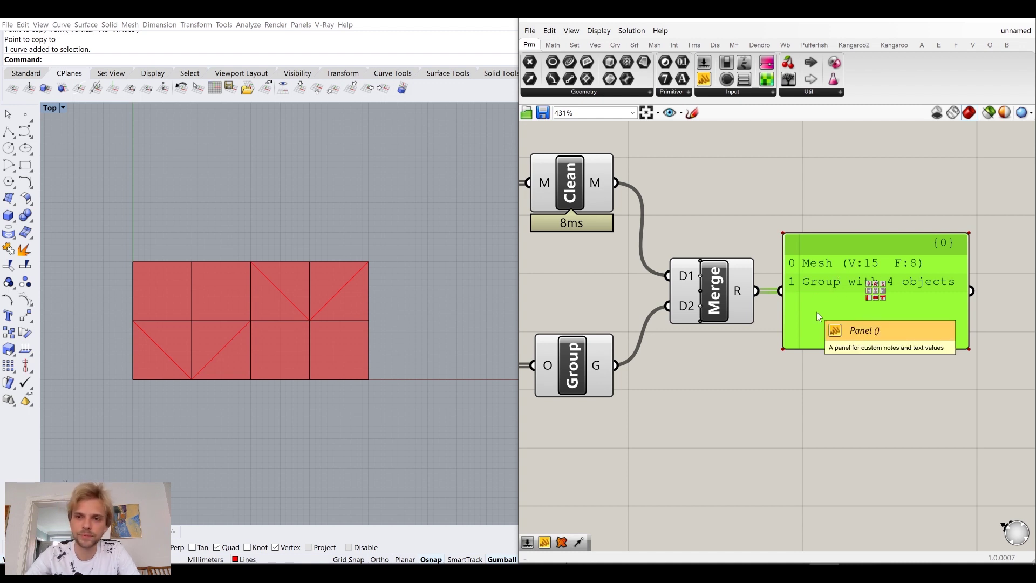
{"action": "left_click", "coordinate": [274, 286]}
{"action": "left_click", "coordinate": [333, 294]}
{"action": "left_click", "coordinate": [384, 186]}
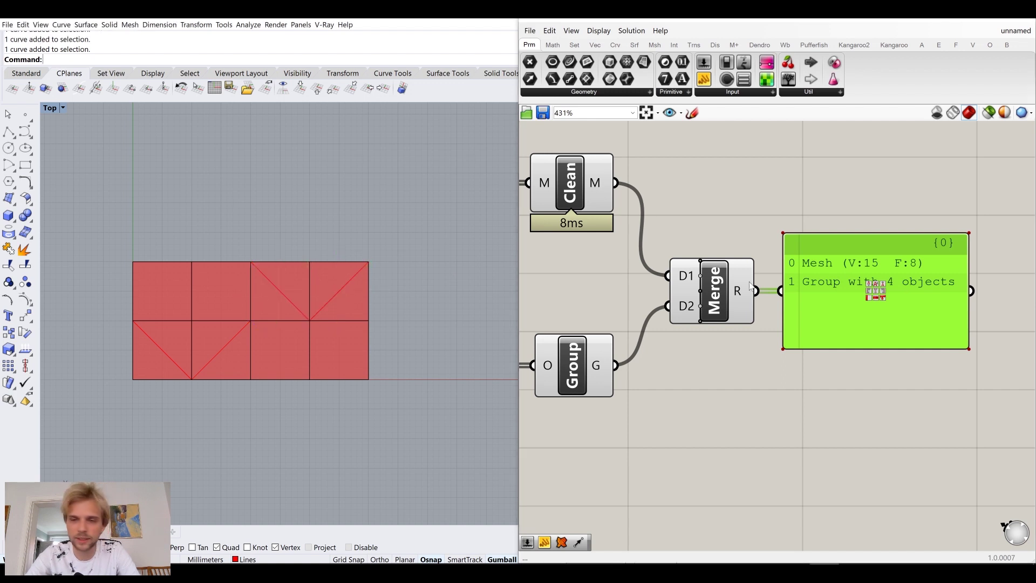
{"action": "key", "text": "Delete"}
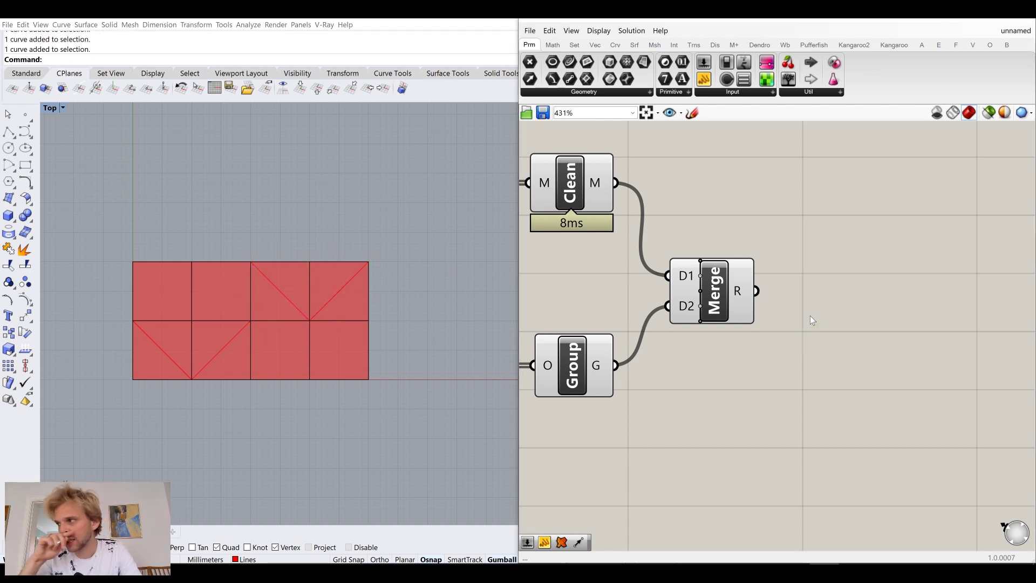
Add a Rectangular Array component beside Merge and connect the Merge result to its geometry input (G)
{"action": "double_click", "coordinate": [895, 316]}
{"action": "type", "text": "array"}
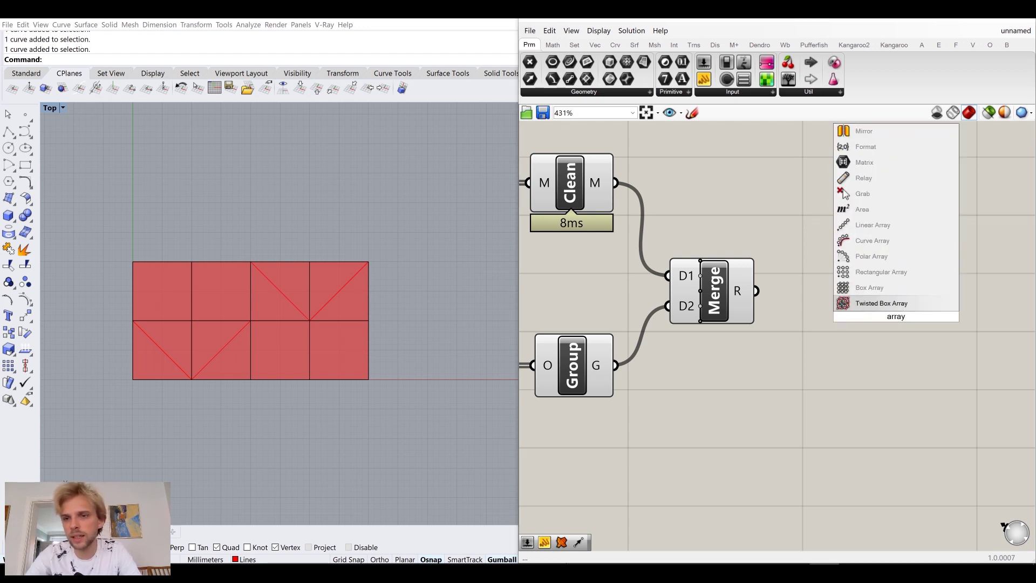
{"action": "left_click", "coordinate": [884, 272]}
{"action": "left_click_drag", "start_coordinate": [756, 292], "coordinate": [885, 297]}
{"action": "left_click", "coordinate": [840, 238]}
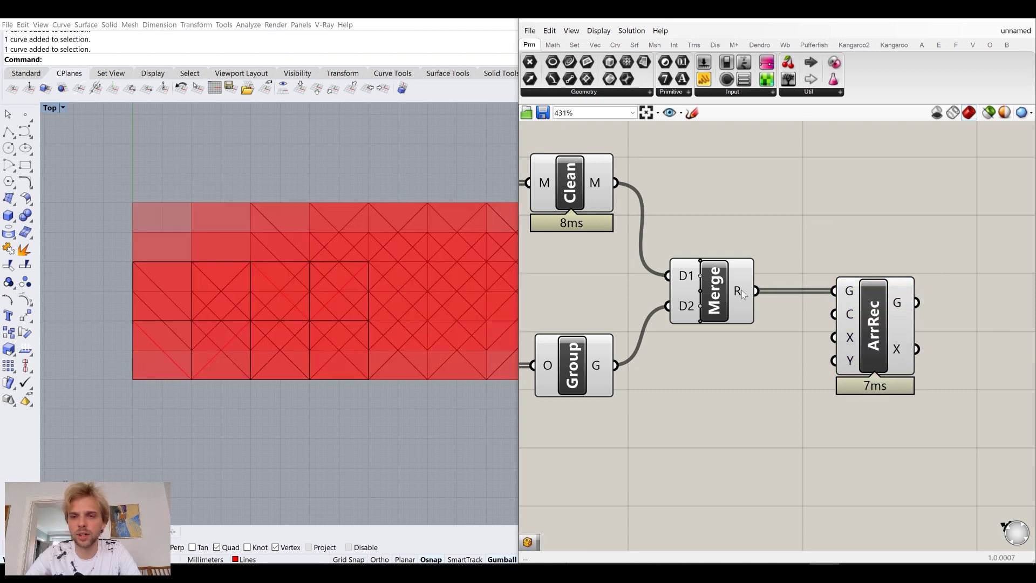
Disconnect the Merge result from the Rectangular Array and move the array component farther away to make room
{"action": "mouse_move", "coordinate": [742, 292]}
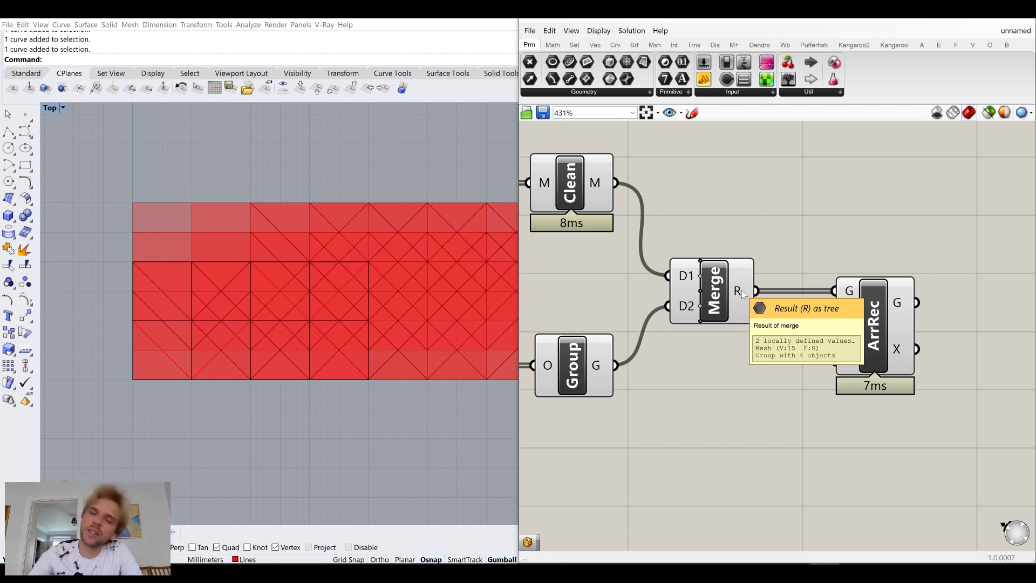
{"action": "left_click_drag", "start_coordinate": [840, 292], "coordinate": [757, 291], "text": "ctrl"}
{"action": "left_click_drag", "start_coordinate": [912, 325], "coordinate": [1027, 324]}
{"action": "left_click", "coordinate": [736, 290]}
{"action": "mouse_move", "coordinate": [736, 289]}
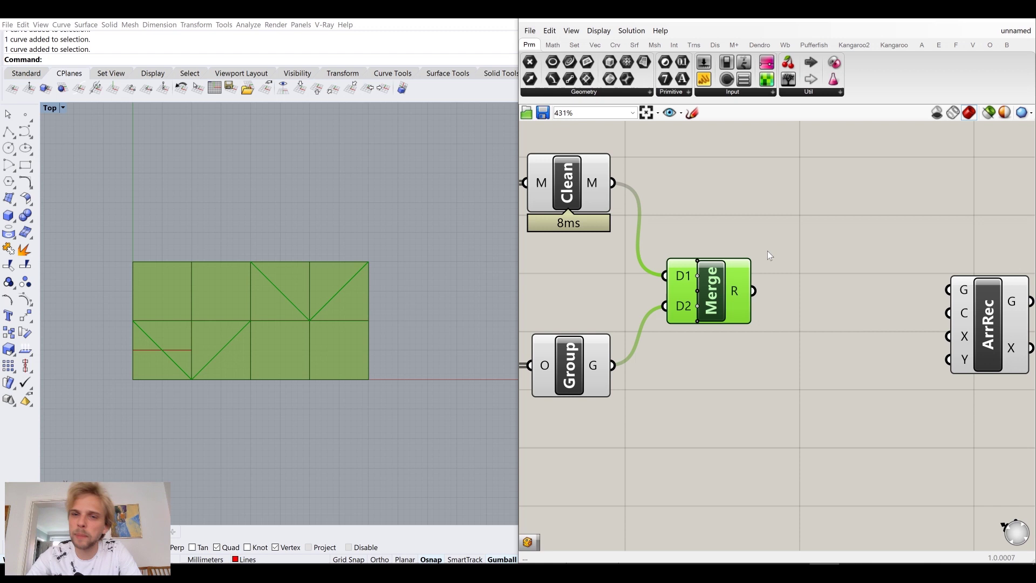
{"action": "double_click", "coordinate": [808, 219]}
{"action": "type", "text": "group"}
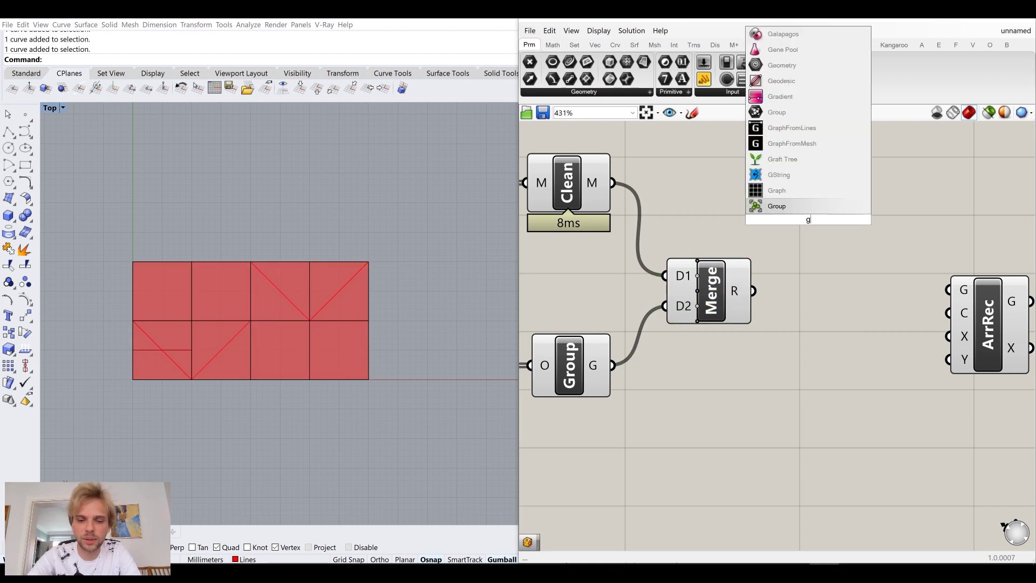
{"action": "left_click", "coordinate": [811, 204]}
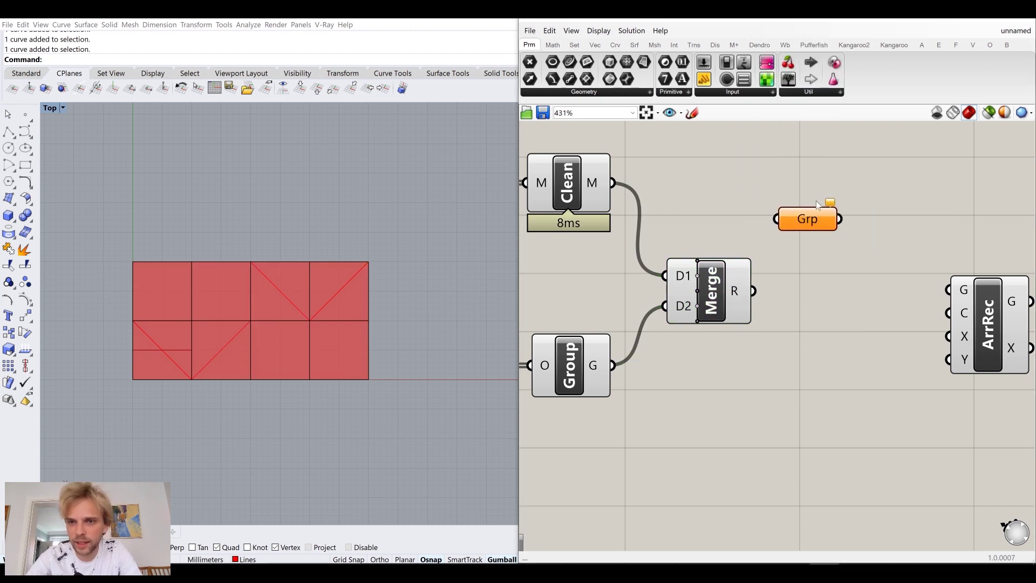
{"action": "key", "text": "Delete"}
Add a Group component between Merge and Rectangular Array and connect the Merge result to its objects input (O)
{"action": "double_click", "coordinate": [810, 231]}
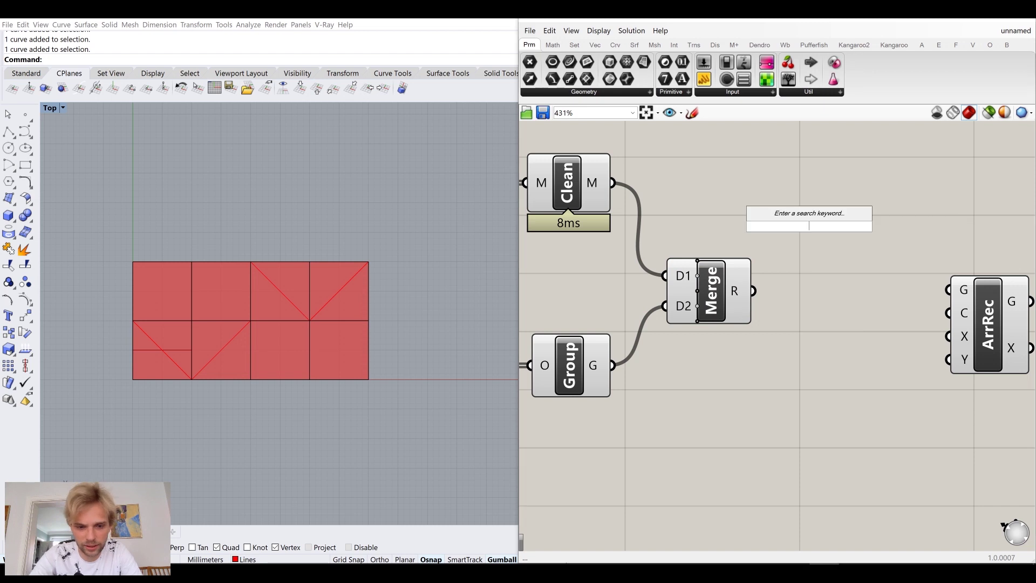
{"action": "type", "text": "group"}
{"action": "left_click", "coordinate": [800, 215]}
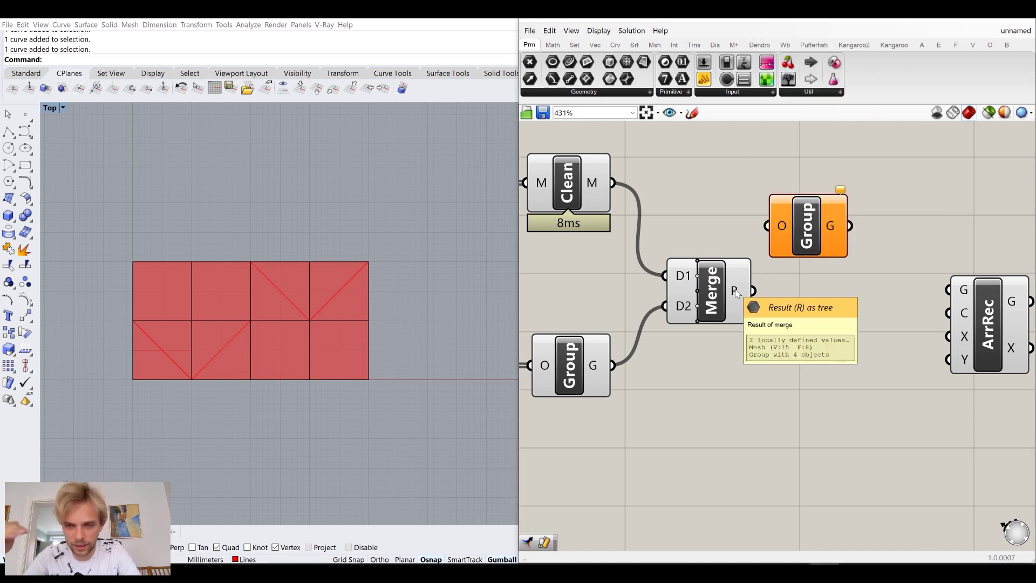
{"action": "left_click_drag", "start_coordinate": [812, 227], "coordinate": [834, 291]}
{"action": "left_click_drag", "start_coordinate": [752, 290], "coordinate": [821, 302]}
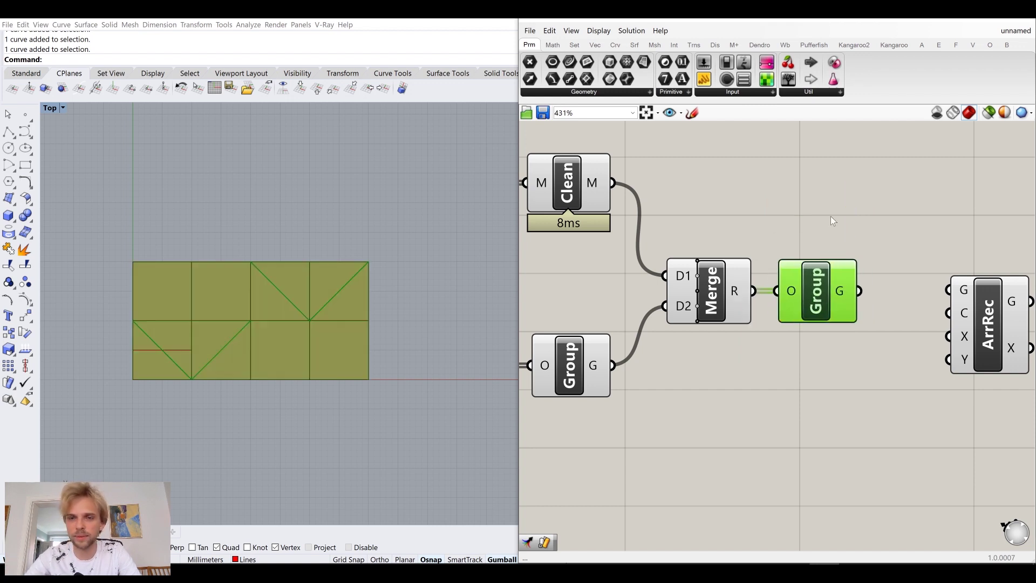
{"action": "left_click", "coordinate": [831, 216]}
{"action": "scroll", "coordinate": [800, 248], "scroll_direction": "down", "scroll_amount": 3}
{"action": "right_click_drag", "start_coordinate": [767, 260], "coordinate": [812, 257]}
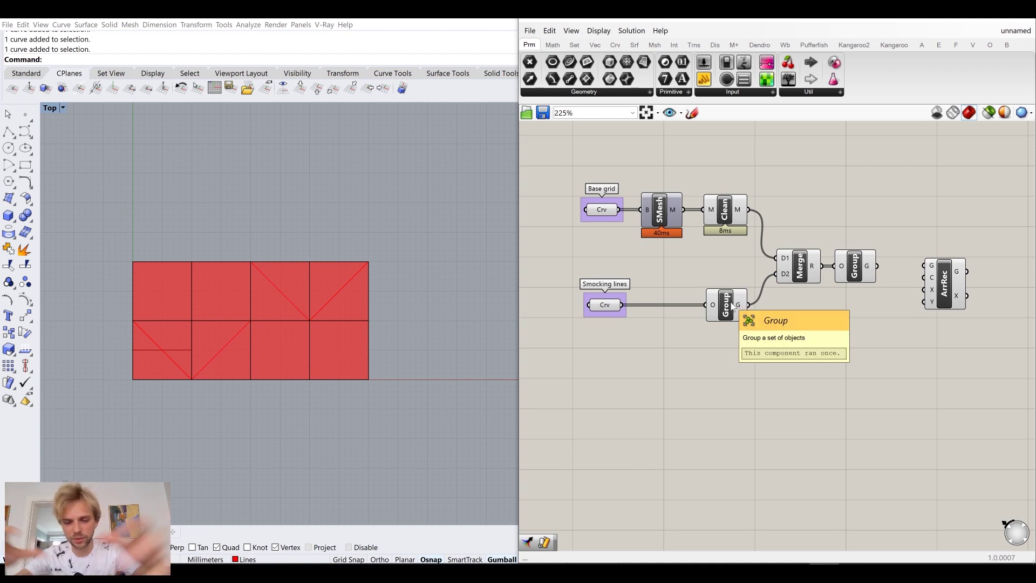
{"action": "left_click", "coordinate": [869, 261]}
{"action": "left_click_drag", "start_coordinate": [864, 262], "coordinate": [874, 260]}
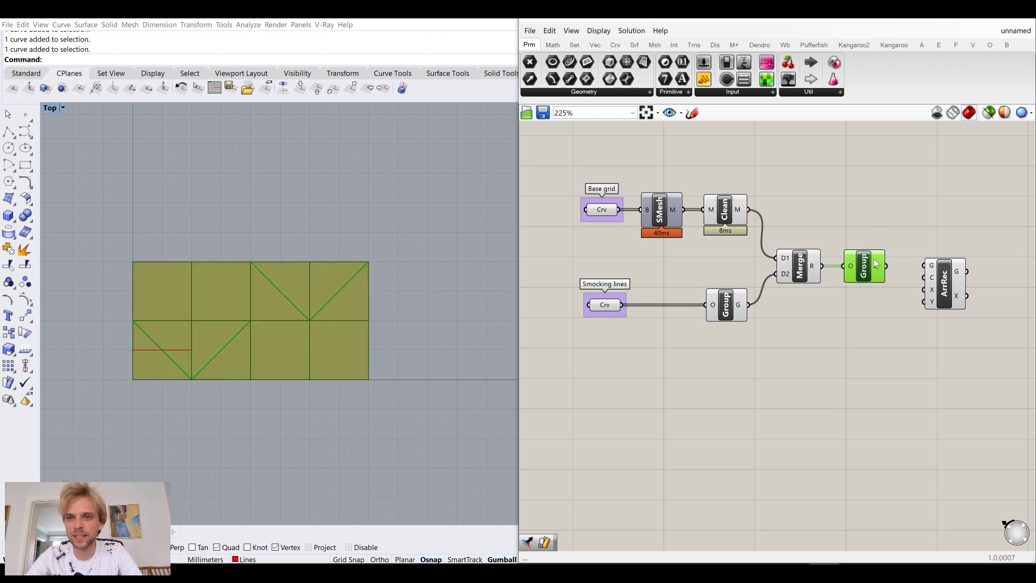
Turn off the preview of both curve parameters and the Combine&Clean, smocking lines Group and Merge components
{"action": "left_click", "coordinate": [881, 218]}
{"action": "scroll", "coordinate": [804, 246], "scroll_direction": "up", "scroll_amount": 4}
{"action": "right_click_drag", "start_coordinate": [649, 320], "coordinate": [768, 311]}
{"action": "scroll", "coordinate": [768, 311], "scroll_direction": "down", "scroll_amount": 4}
{"action": "left_click_drag", "start_coordinate": [777, 374], "coordinate": [640, 205]}
{"action": "middle_click", "coordinate": [648, 202]}
{"action": "left_click", "coordinate": [618, 176]}
{"action": "left_click", "coordinate": [640, 280]}
{"action": "right_click_drag", "start_coordinate": [639, 280], "coordinate": [715, 284]}
{"action": "left_click_drag", "start_coordinate": [696, 381], "coordinate": [612, 229]}
{"action": "middle_click", "coordinate": [594, 208]}
{"action": "left_click", "coordinate": [643, 168]}
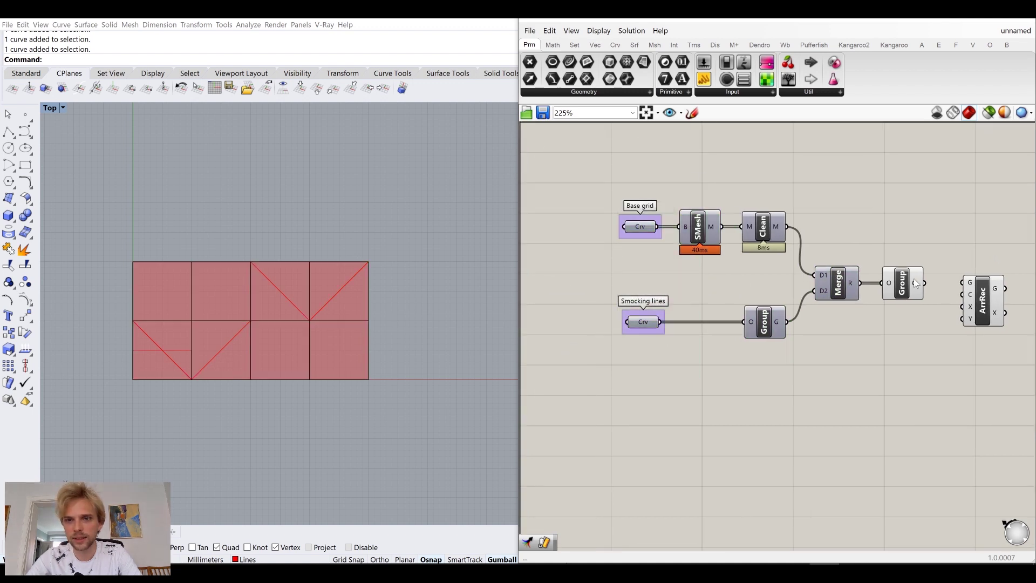
Connect the final Group output to the geometry input (G) of the Rectangular Array and adjust the array component's position
{"action": "right_click_drag", "start_coordinate": [915, 284], "coordinate": [794, 307]}
{"action": "scroll", "coordinate": [794, 307], "scroll_direction": "up", "scroll_amount": 4}
{"action": "left_click_drag", "start_coordinate": [751, 251], "coordinate": [799, 254]}
{"action": "left_click_drag", "start_coordinate": [839, 291], "coordinate": [930, 292]}
{"action": "left_click", "coordinate": [755, 329]}
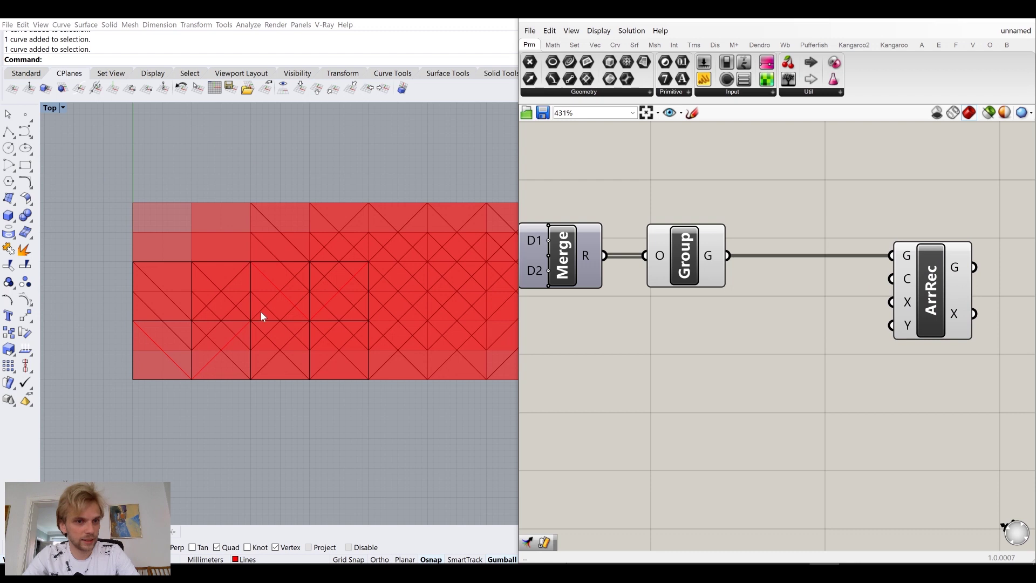
{"action": "right_click_drag", "start_coordinate": [723, 334], "coordinate": [618, 345]}
{"action": "left_click_drag", "start_coordinate": [798, 293], "coordinate": [837, 293]}
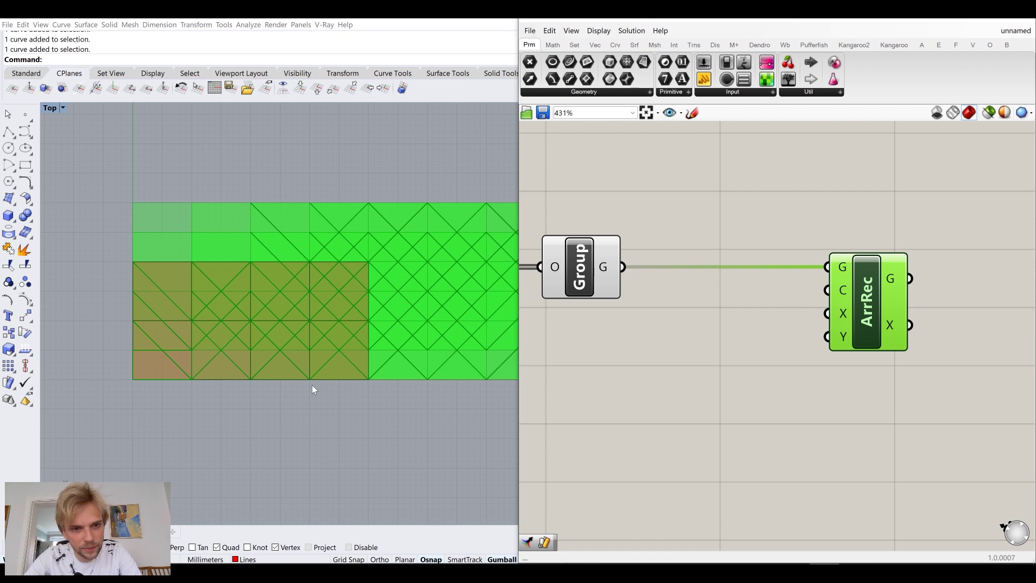
Move the Rectangular Array aside, add a Bounding Box component and connect the final Group output to its content input (C)
{"action": "left_click_drag", "start_coordinate": [73, 217], "coordinate": [434, 421]}
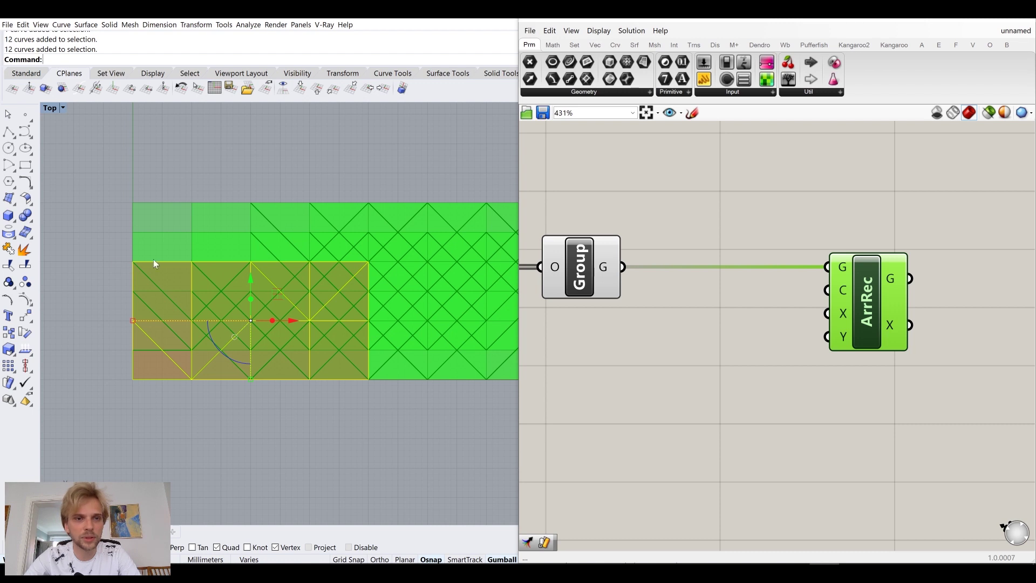
{"action": "left_click", "coordinate": [662, 387]}
{"action": "left_click_drag", "start_coordinate": [871, 306], "coordinate": [981, 307]}
{"action": "double_click", "coordinate": [758, 388]}
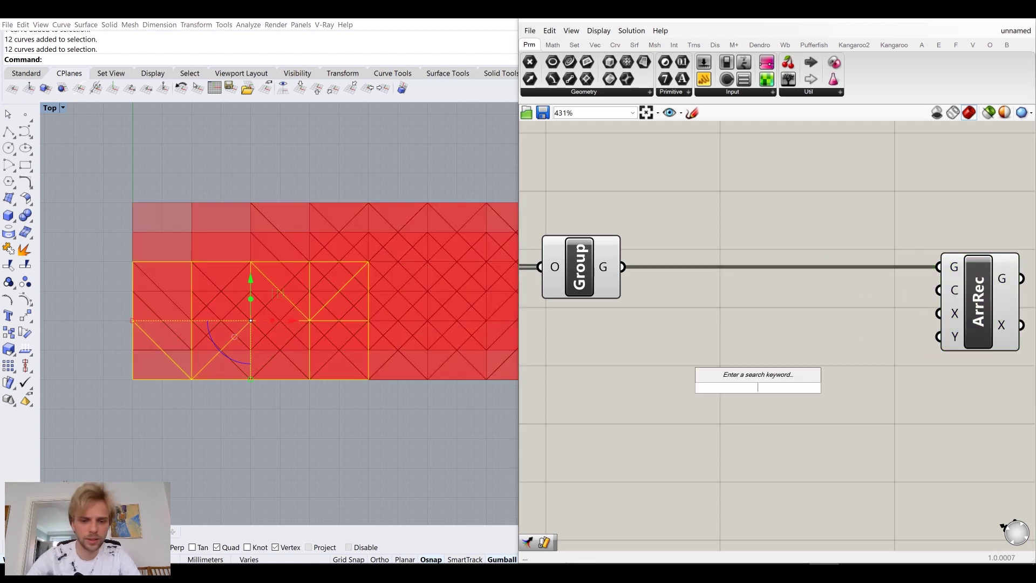
{"action": "type", "text": "boun"}
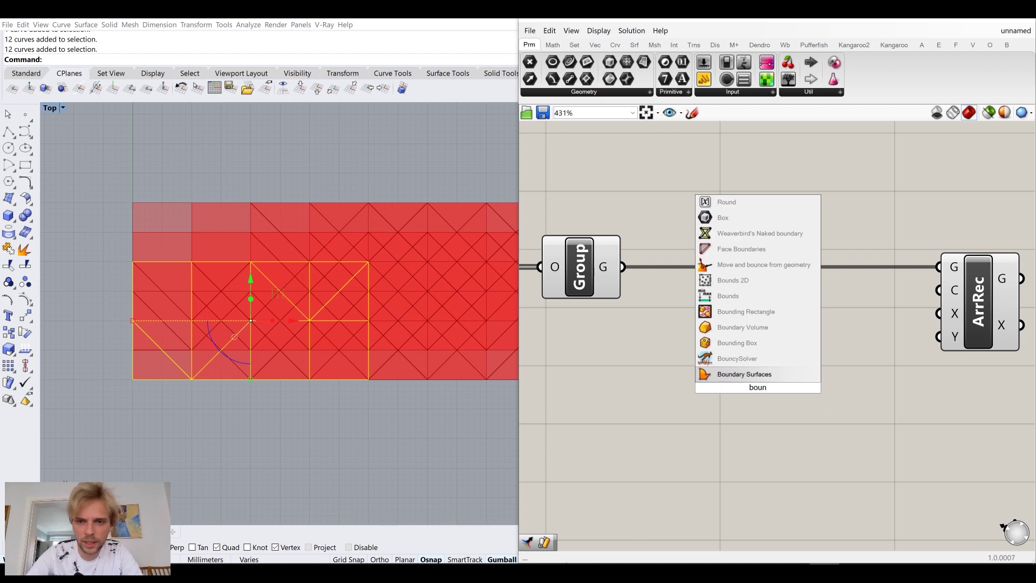
{"action": "left_click", "coordinate": [737, 342]}
{"action": "left_click_drag", "start_coordinate": [623, 266], "coordinate": [705, 323]}
{"action": "left_click", "coordinate": [818, 432]}
{"action": "right_click_drag", "start_coordinate": [817, 432], "coordinate": [759, 360]}
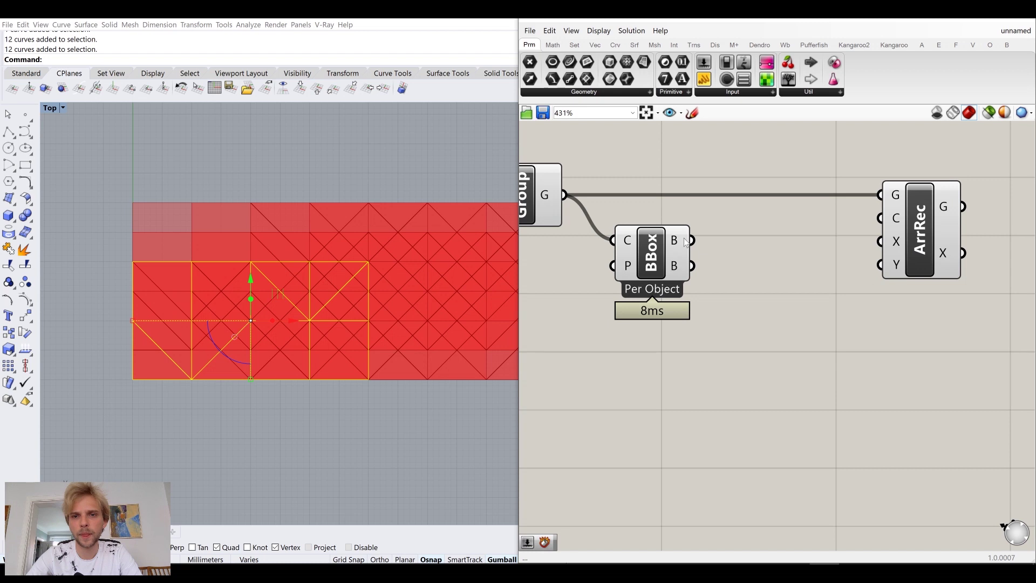
Inspect the Bounding Box output in a temporary panel and delete the panel
{"action": "mouse_move", "coordinate": [686, 243]}
{"action": "left_click_drag", "start_coordinate": [704, 80], "coordinate": [770, 352]}
{"action": "left_click_drag", "start_coordinate": [692, 241], "coordinate": [828, 384]}
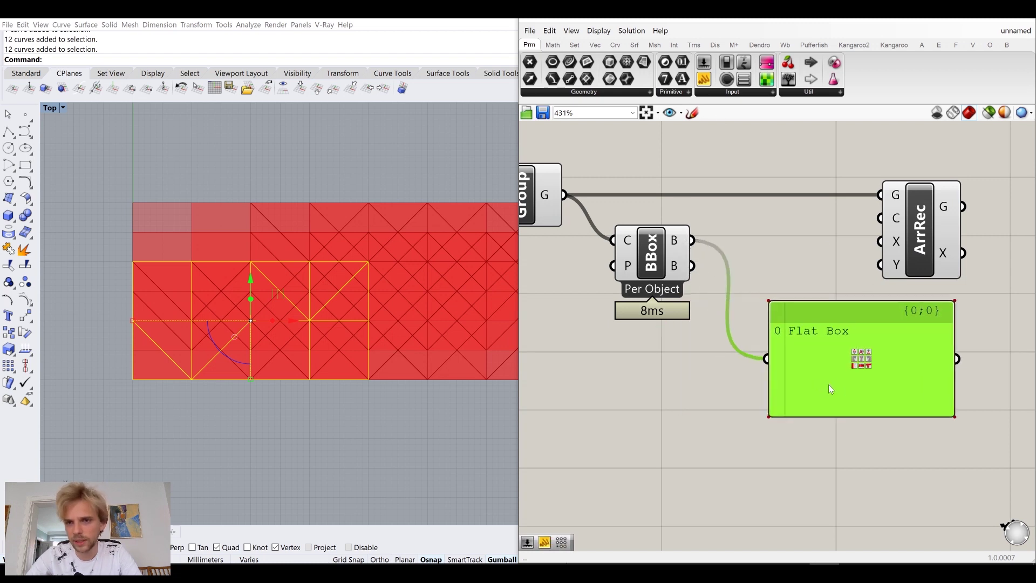
{"action": "scroll", "coordinate": [741, 305], "scroll_direction": "up", "scroll_amount": 4}
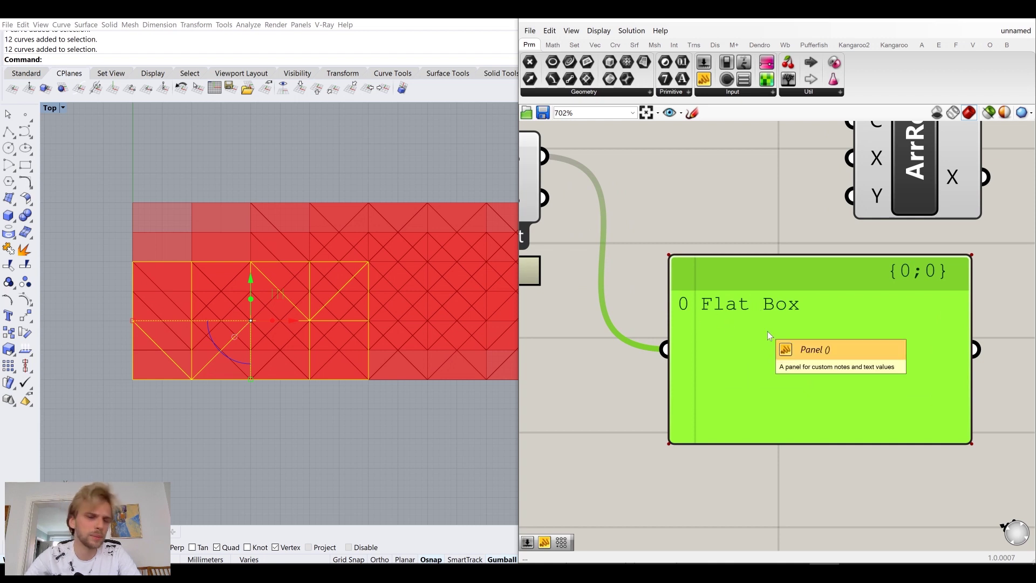
{"action": "key", "text": "Delete"}
{"action": "scroll", "coordinate": [766, 330], "scroll_direction": "down", "scroll_amount": 5}
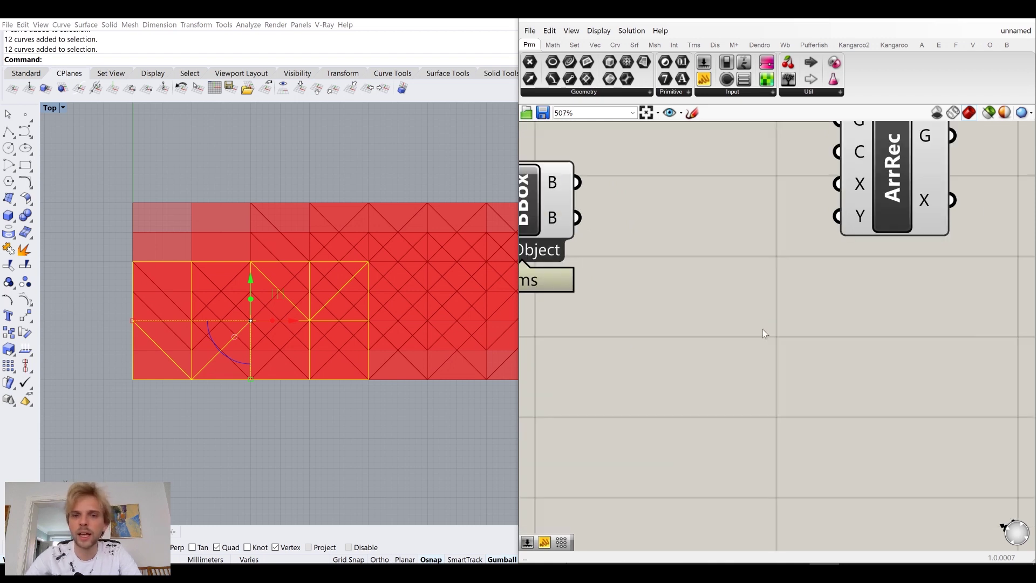
Connect the first box output of the Bounding Box to the cell input (C) of the Rectangular Array
{"action": "left_click", "coordinate": [688, 294]}
{"action": "scroll", "coordinate": [691, 300], "scroll_direction": "up", "scroll_amount": 5}
{"action": "left_click_drag", "start_coordinate": [732, 253], "coordinate": [1007, 248]}
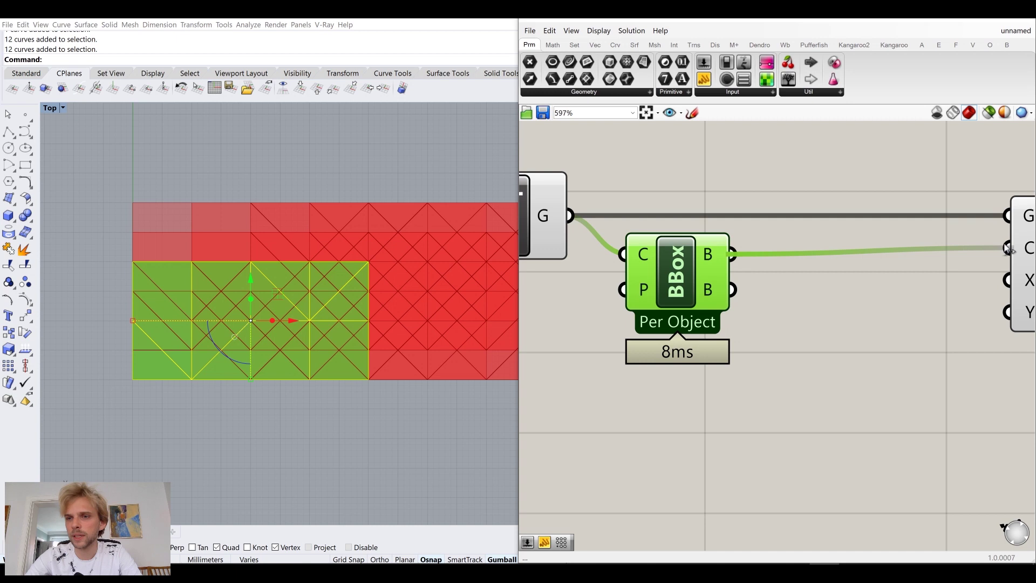
Turn off the preview of the Bounding Box and the final Group component
{"action": "middle_click", "coordinate": [666, 268]}
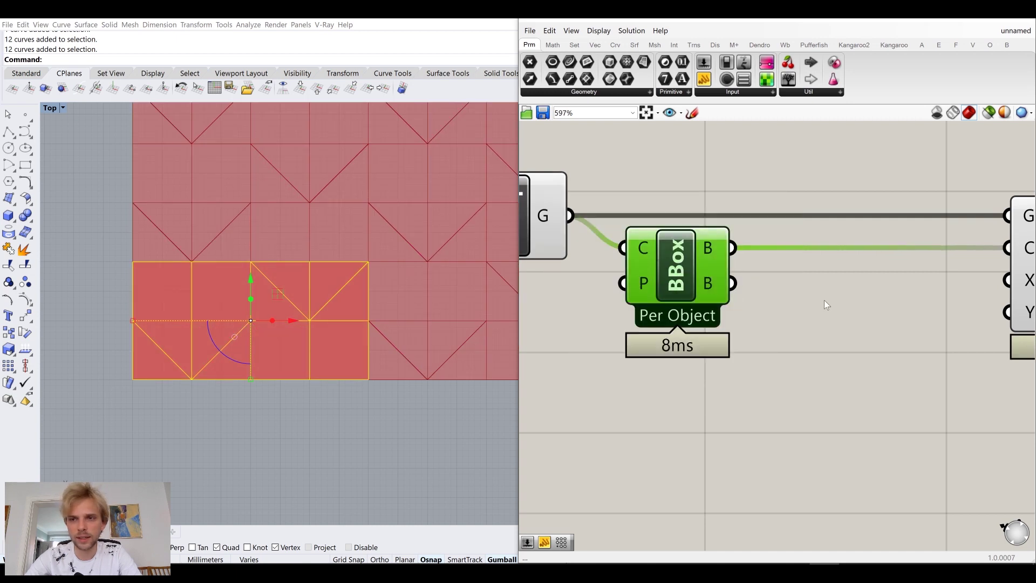
{"action": "scroll", "coordinate": [788, 300], "scroll_direction": "down", "scroll_amount": 5}
{"action": "left_click", "coordinate": [742, 274]}
{"action": "middle_click", "coordinate": [742, 274]}
{"action": "left_click", "coordinate": [836, 276]}
View the whole arrayed pattern in Rhino and move the Rectangular Array component closer to the Bounding Box
{"action": "left_click", "coordinate": [432, 454]}
{"action": "scroll", "coordinate": [390, 371], "scroll_direction": "down", "scroll_amount": 8}
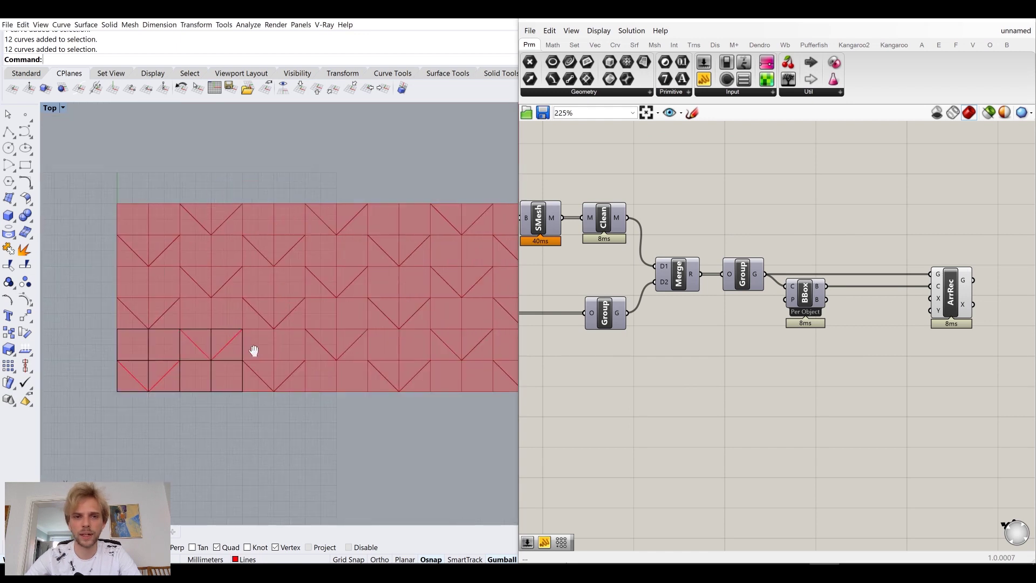
{"action": "right_click_drag", "start_coordinate": [437, 328], "coordinate": [323, 326]}
{"action": "scroll", "coordinate": [331, 323], "scroll_direction": "up", "scroll_amount": 2}
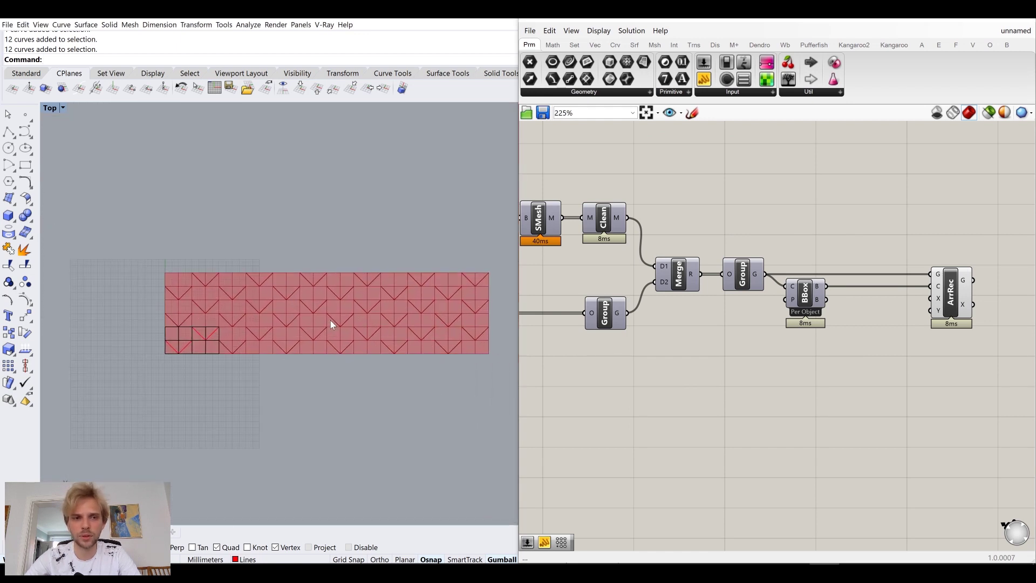
{"action": "right_click_drag", "start_coordinate": [846, 328], "coordinate": [714, 308]}
{"action": "scroll", "coordinate": [803, 290], "scroll_direction": "up", "scroll_amount": 3}
{"action": "left_click_drag", "start_coordinate": [803, 289], "coordinate": [727, 289]}
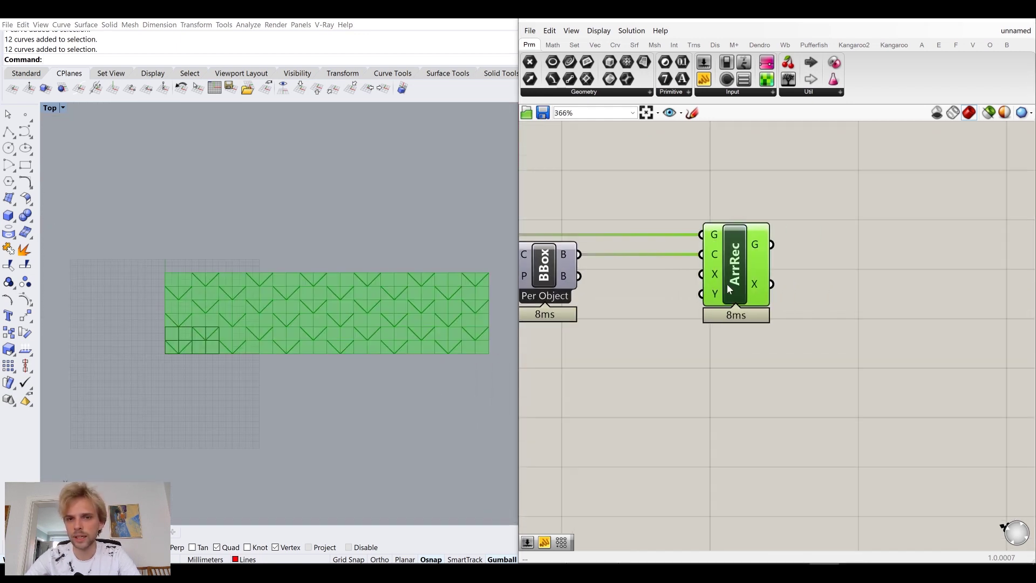
{"action": "left_click", "coordinate": [557, 395]}
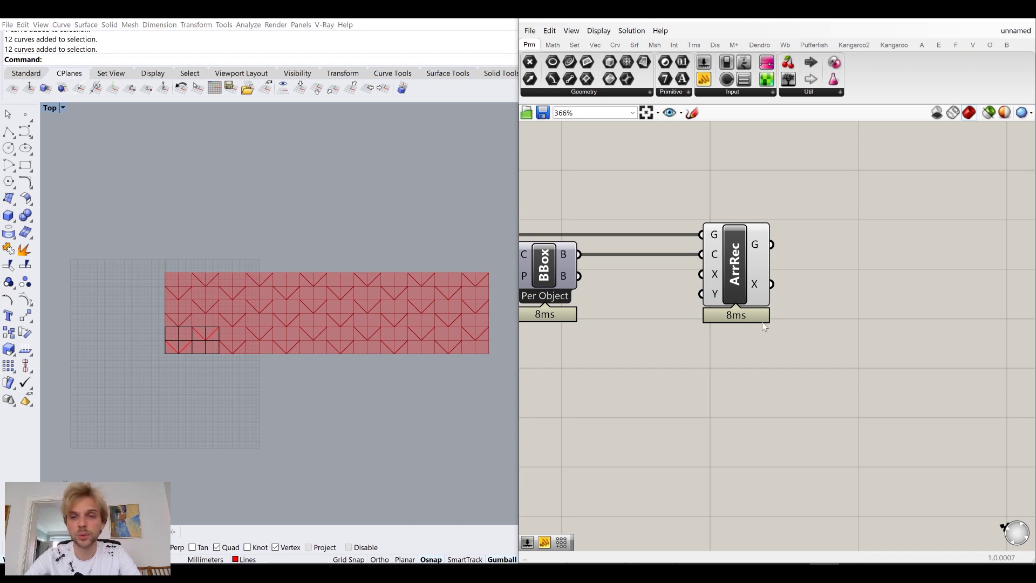
{"action": "mouse_move", "coordinate": [762, 290]}
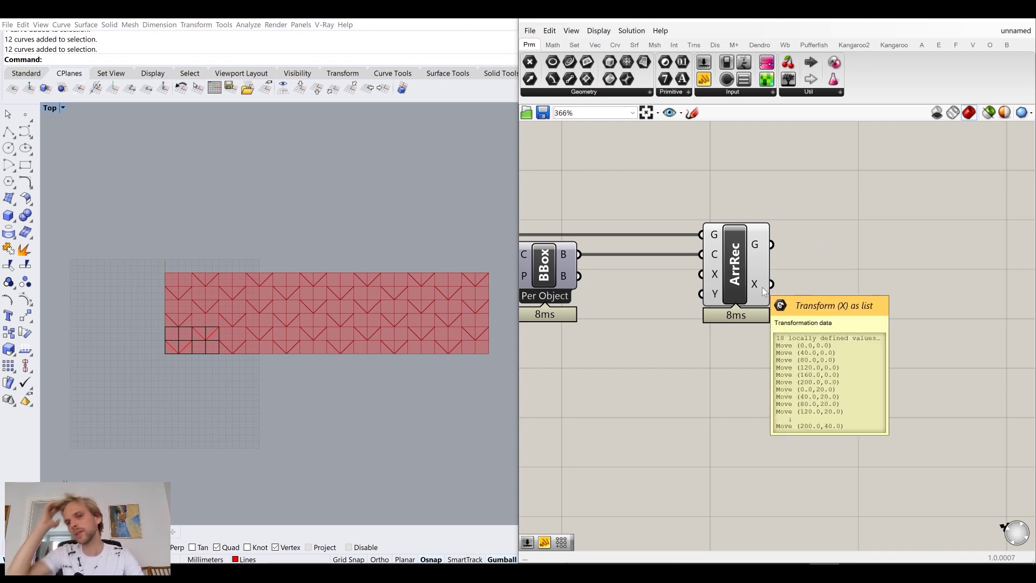
Add a number slider set to 5, connect it to the Rectangular Array's X count input and place it below the Bounding Box
{"action": "right_click_drag", "start_coordinate": [626, 346], "coordinate": [716, 306]}
{"action": "double_click", "coordinate": [663, 350]}
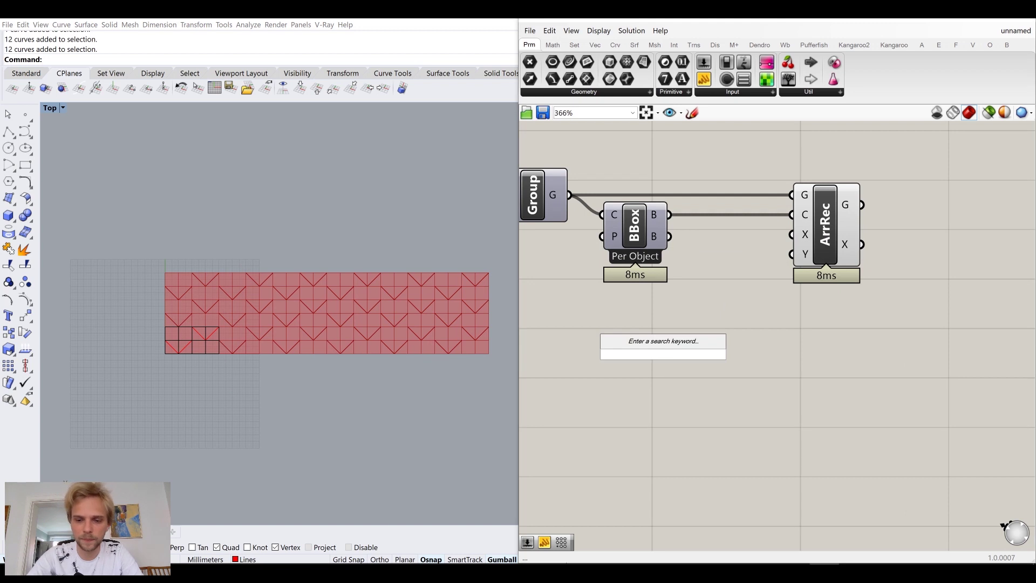
{"action": "type", "text": "5"}
{"action": "key", "text": "Return"}
{"action": "left_click_drag", "start_coordinate": [746, 354], "coordinate": [791, 234]}
{"action": "left_click_drag", "start_coordinate": [712, 359], "coordinate": [700, 306]}
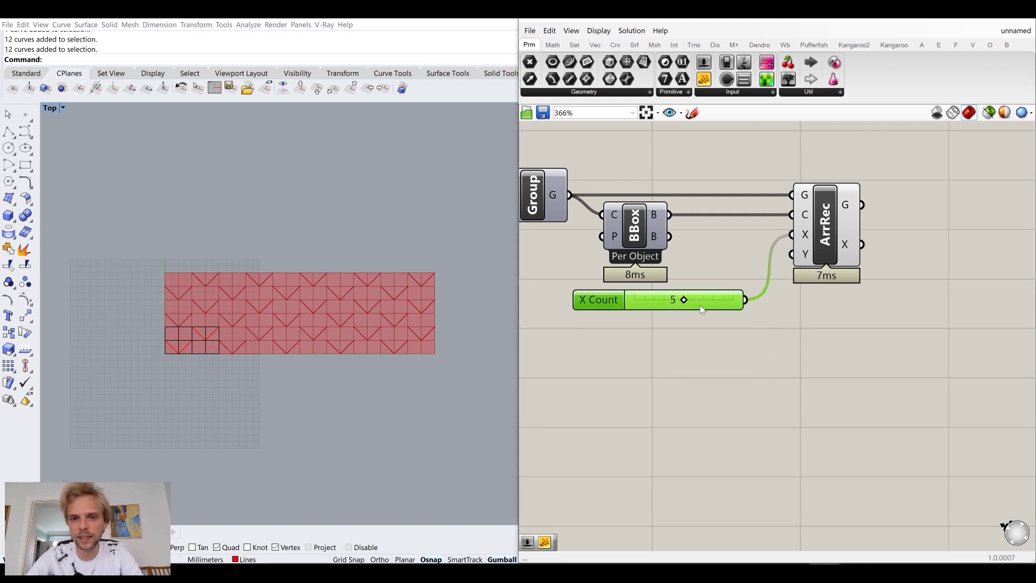
Add a number slider set to 7 and connect it to the Rectangular Array's Y count input
{"action": "double_click", "coordinate": [679, 351]}
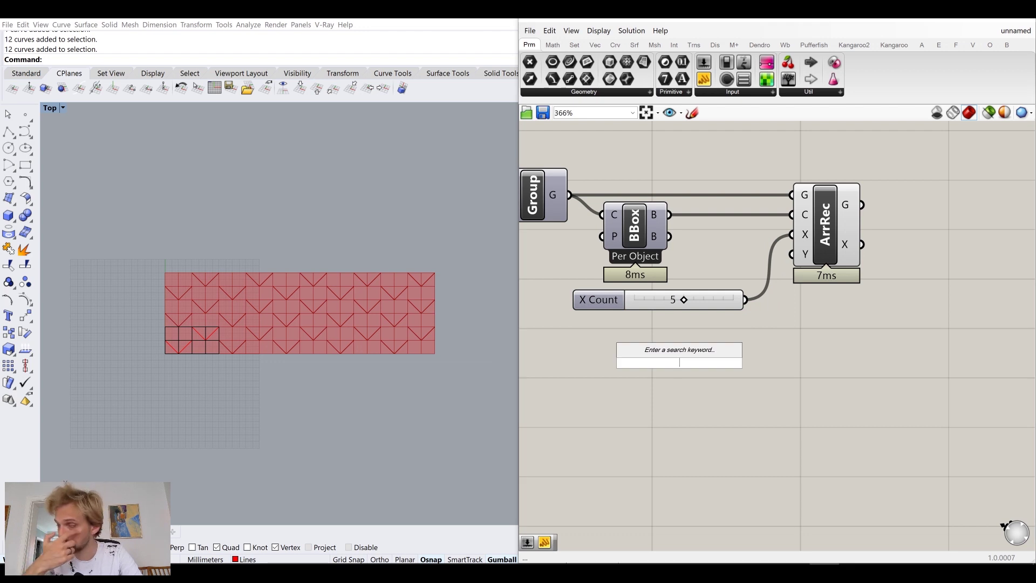
{"action": "type", "text": "7"}
{"action": "key", "text": "Return"}
{"action": "left_click_drag", "start_coordinate": [762, 363], "coordinate": [791, 255]}
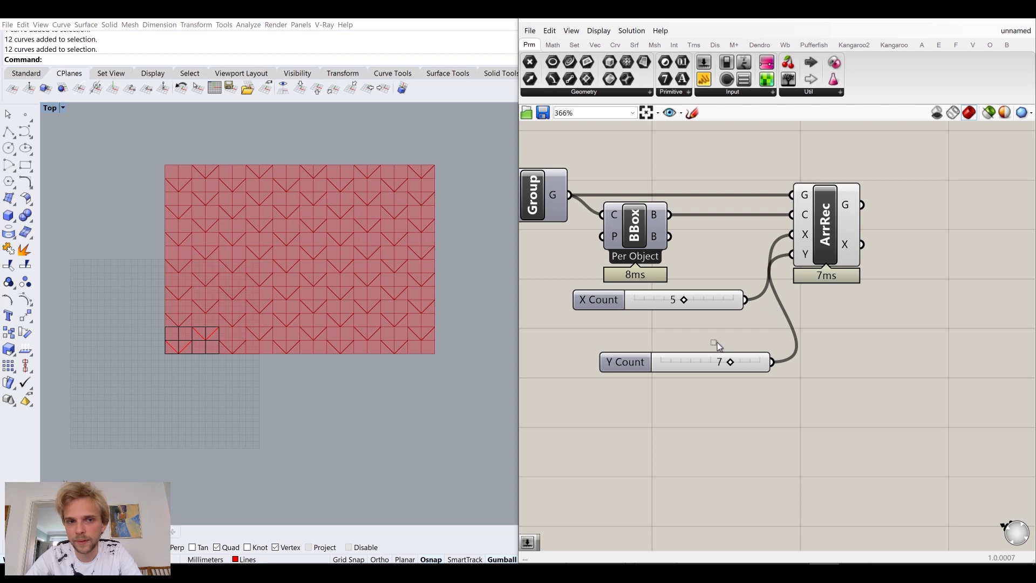
Set the Y Count slider to 5 and align it directly below the X Count slider
{"action": "left_click_drag", "start_coordinate": [727, 360], "coordinate": [681, 328]}
{"action": "scroll", "coordinate": [704, 330], "scroll_direction": "up", "scroll_amount": 2}
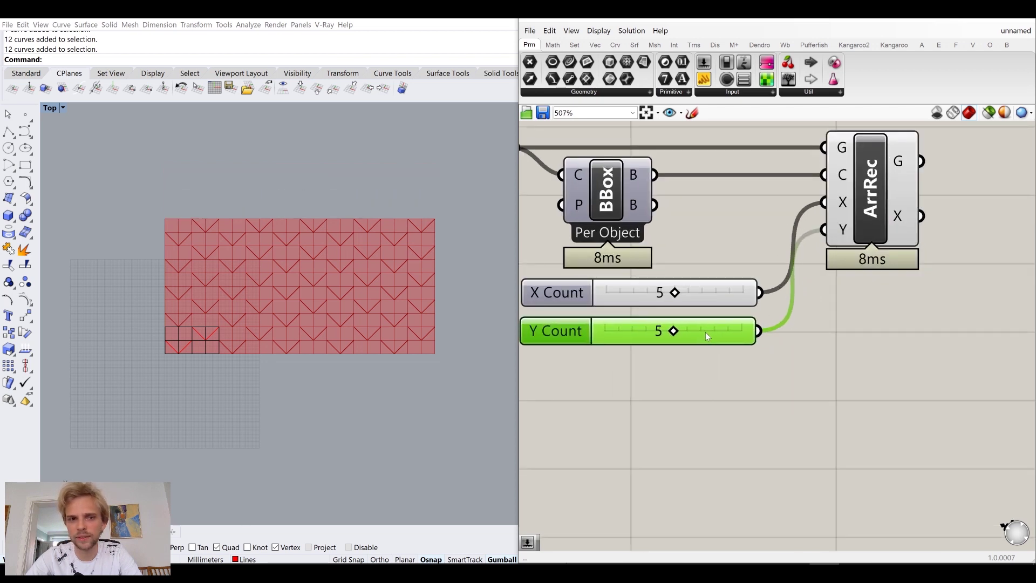
{"action": "left_click", "coordinate": [786, 326]}
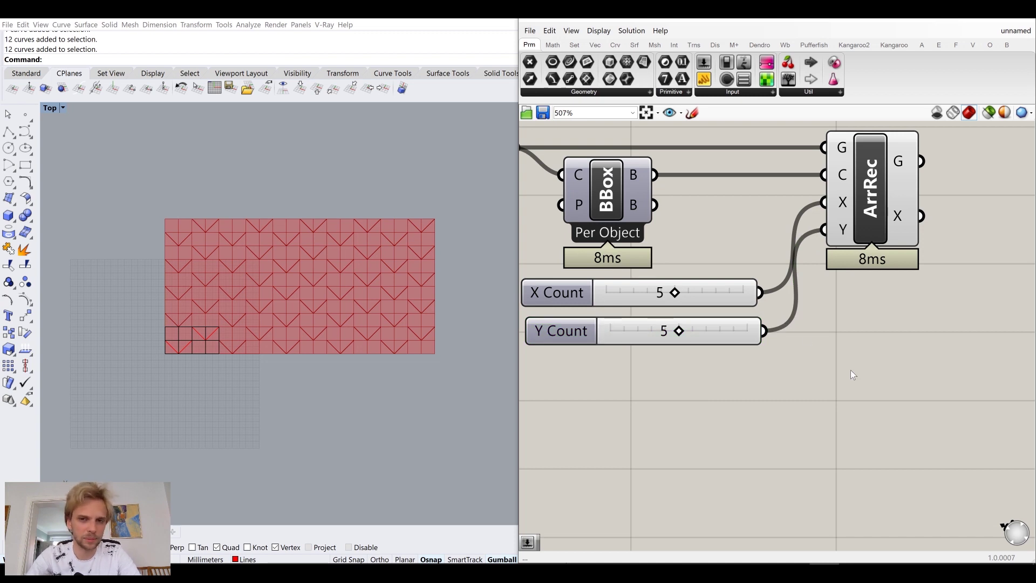
{"action": "left_click_drag", "start_coordinate": [677, 297], "coordinate": [677, 335]}
{"action": "scroll", "coordinate": [807, 381], "scroll_direction": "down", "scroll_amount": 4}
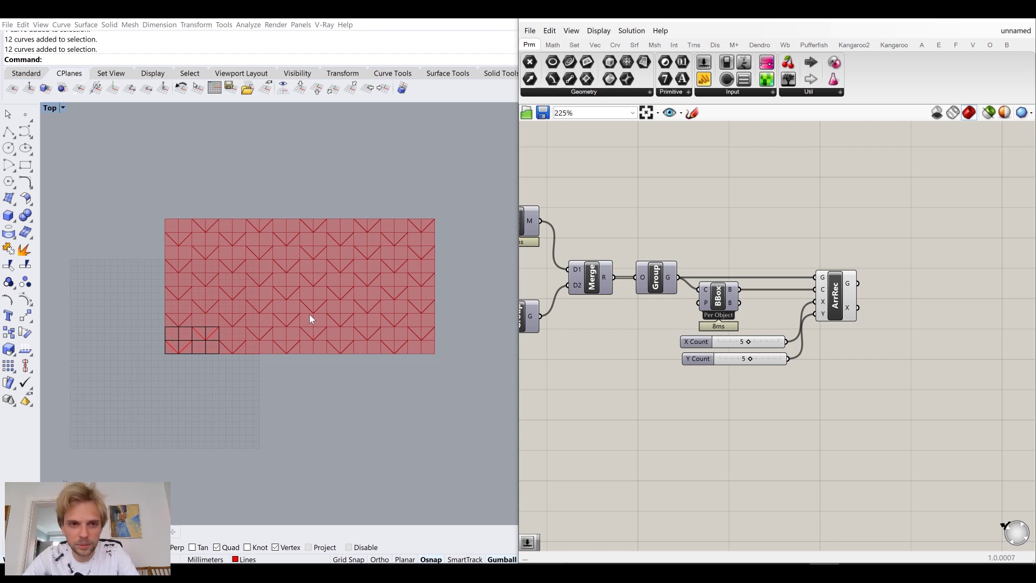
Replace the maximized Top viewport in Rhino with a maximized Perspective viewport showing the pattern at an angle
{"action": "double_click", "coordinate": [43, 115]}
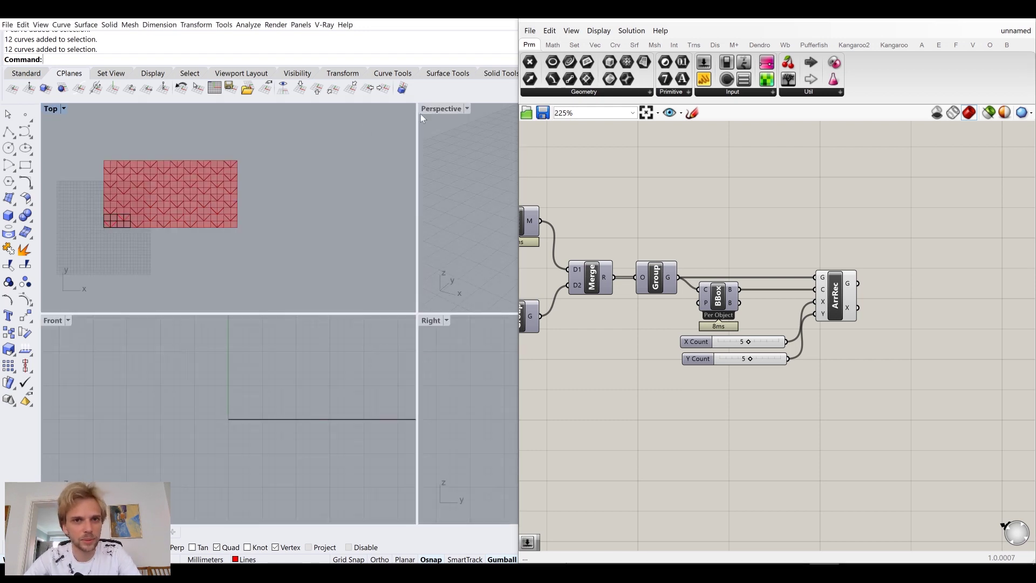
{"action": "double_click", "coordinate": [420, 113]}
{"action": "scroll", "coordinate": [399, 173], "scroll_direction": "down", "scroll_amount": 5}
{"action": "right_click_drag", "start_coordinate": [298, 267], "coordinate": [234, 283]}
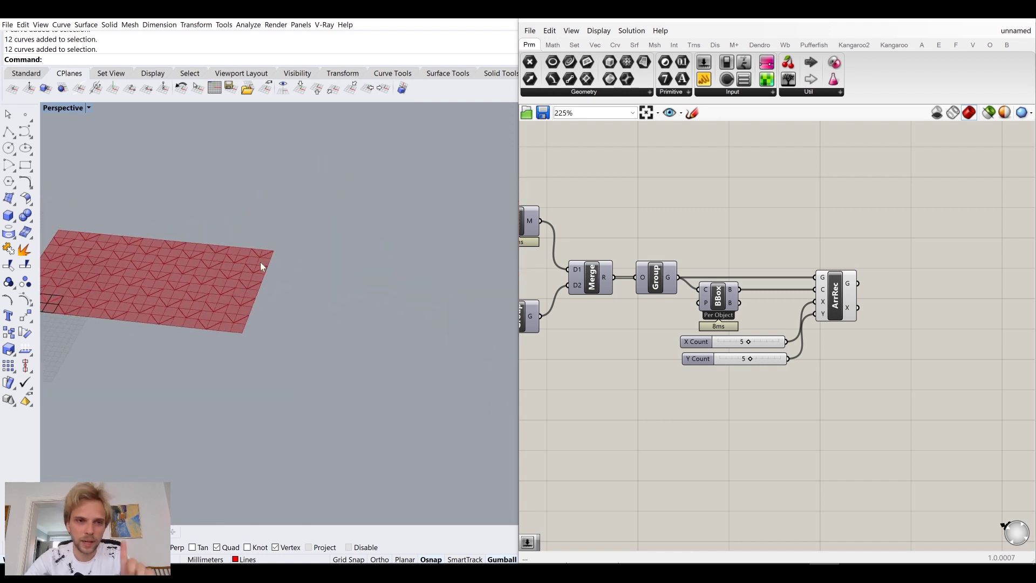
Draw a solid vertical cylinder on the ground plane beside the arrayed pattern with the Cylinder command
{"action": "type", "text": "cylinder"}
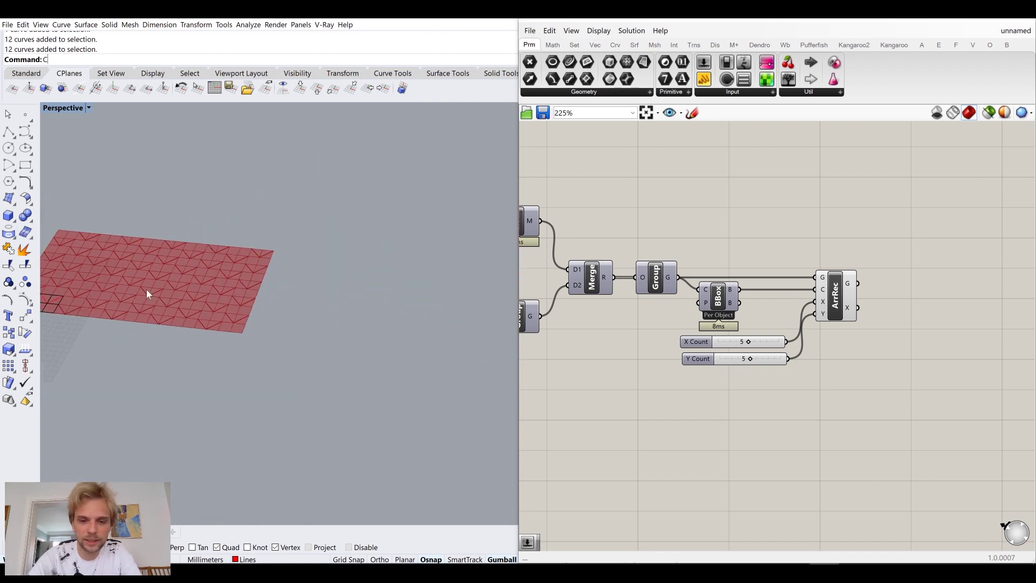
{"action": "key", "text": "Return"}
{"action": "right_click_drag", "start_coordinate": [351, 300], "coordinate": [200, 315]}
{"action": "left_click", "coordinate": [200, 315]}
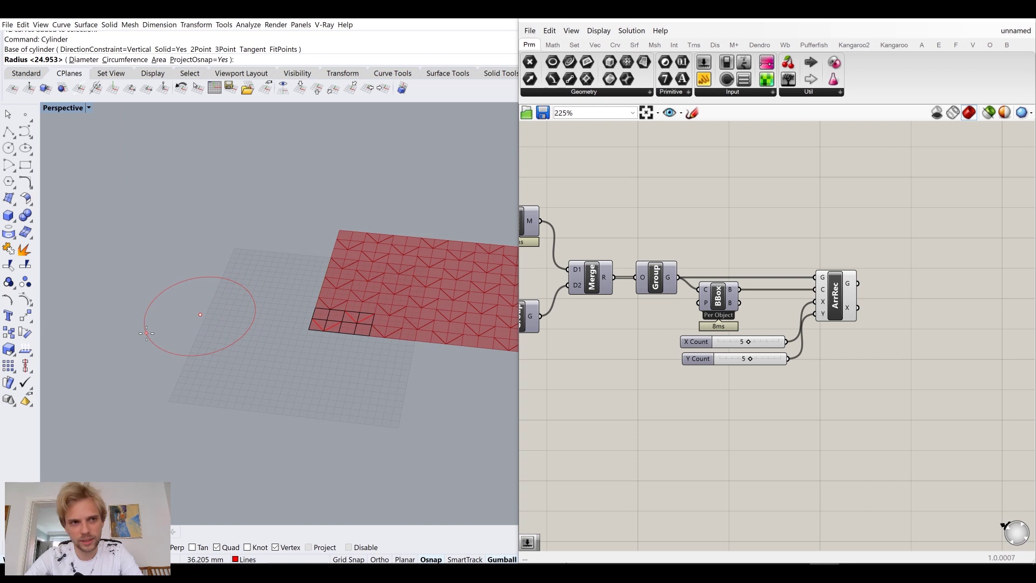
{"action": "left_click", "coordinate": [153, 324]}
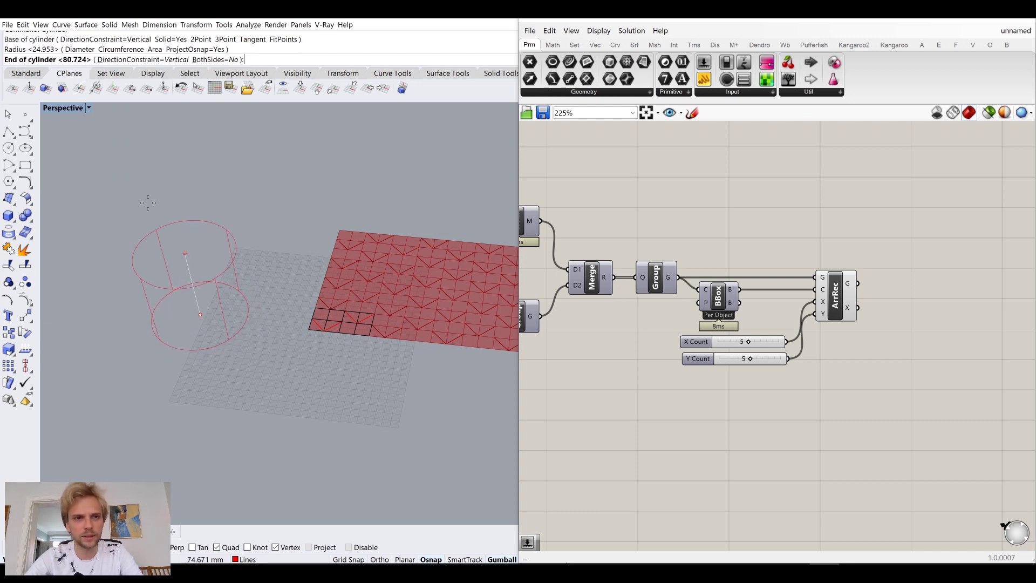
{"action": "left_click", "coordinate": [138, 195]}
{"action": "mouse_move", "coordinate": [125, 228]}
{"action": "right_mouse_down"}
{"action": "mouse_move", "coordinate": [185, 266]}
{"action": "mouse_move", "coordinate": [135, 219]}
{"action": "right_mouse_up"}
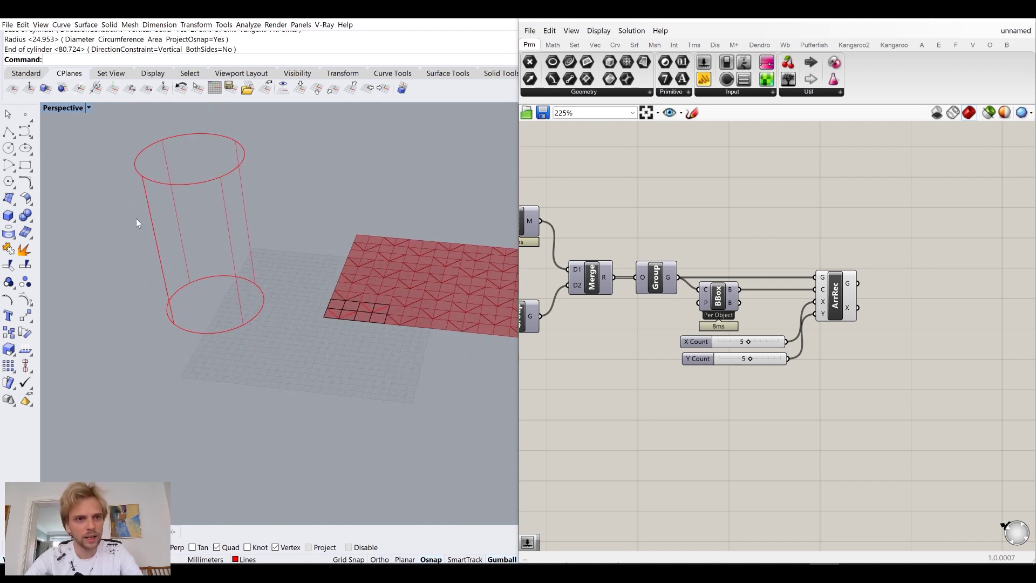
Set the Perspective viewport's display mode to Shaded
{"action": "left_click", "coordinate": [75, 111]}
{"action": "left_click", "coordinate": [67, 141]}
{"action": "mouse_move", "coordinate": [143, 179]}
{"action": "right_mouse_down"}
{"action": "mouse_move", "coordinate": [257, 271]}
{"action": "mouse_move", "coordinate": [260, 252]}
{"action": "mouse_move", "coordinate": [282, 286]}
{"action": "right_mouse_up"}
Turn on the cylinder's solid control points and raise its top edge to make the cylinder taller
{"action": "left_click", "coordinate": [281, 300]}
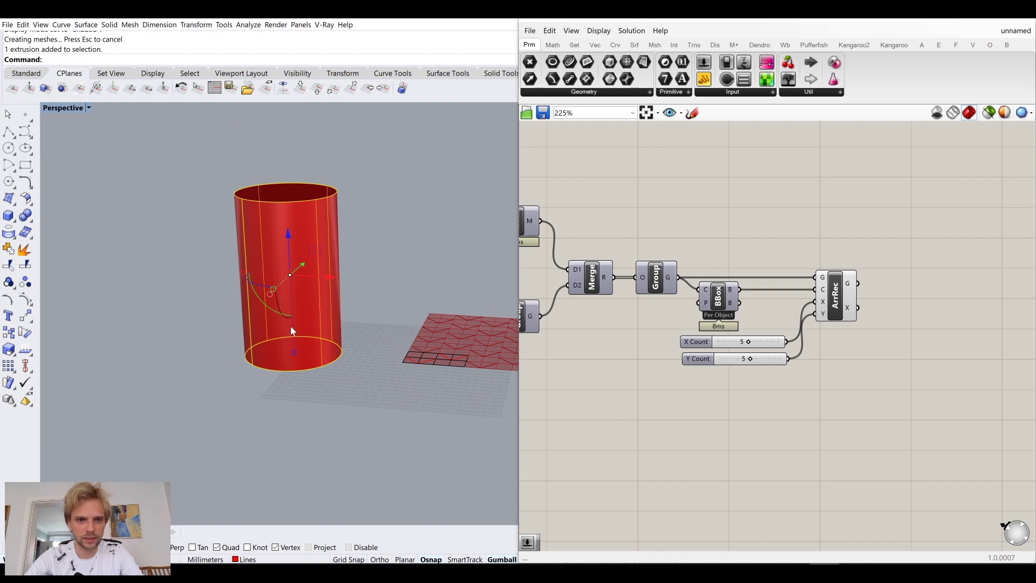
{"action": "type", "text": "SolidPtOn"}
{"action": "key", "text": "Return"}
{"action": "left_click", "coordinate": [242, 199]}
{"action": "left_click_drag", "start_coordinate": [239, 158], "coordinate": [251, 116]}
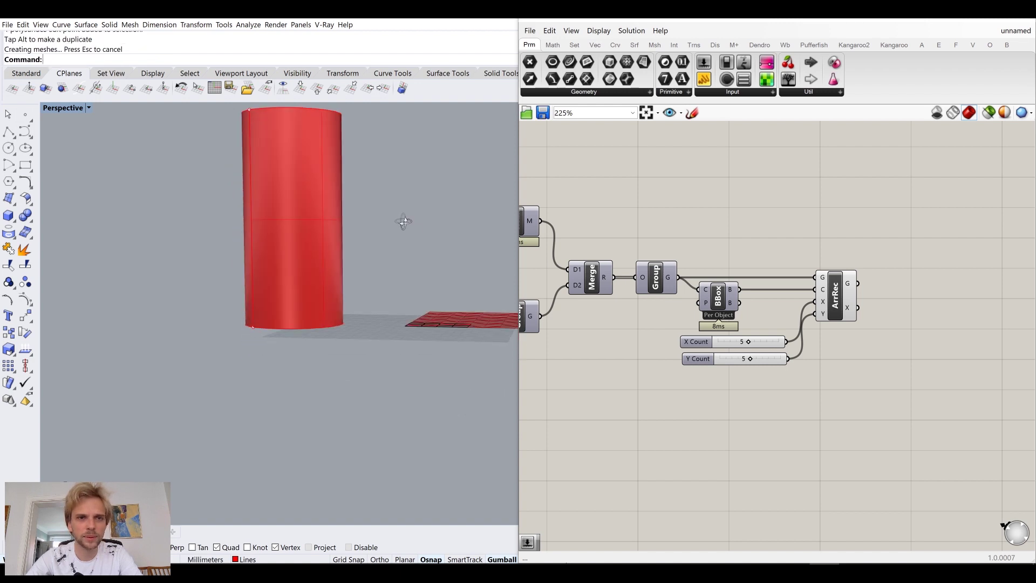
Explode the cylinder and delete its top and bottom caps, keeping only the side surface
{"action": "right_click_drag", "start_coordinate": [405, 221], "coordinate": [225, 242]}
{"action": "scroll", "coordinate": [232, 226], "scroll_direction": "up", "scroll_amount": 2}
{"action": "left_click", "coordinate": [238, 213]}
{"action": "type", "text": "Explode"}
{"action": "key", "text": "Return"}
{"action": "left_click", "coordinate": [324, 258], "text": "ctrl"}
{"action": "key", "text": "Delete"}
{"action": "right_click_drag", "start_coordinate": [333, 235], "coordinate": [297, 350]}
{"action": "right_click_drag", "start_coordinate": [286, 448], "coordinate": [284, 363]}
Examine the open cylinder surface together with the flat arrayed pattern
{"action": "left_click", "coordinate": [257, 231]}
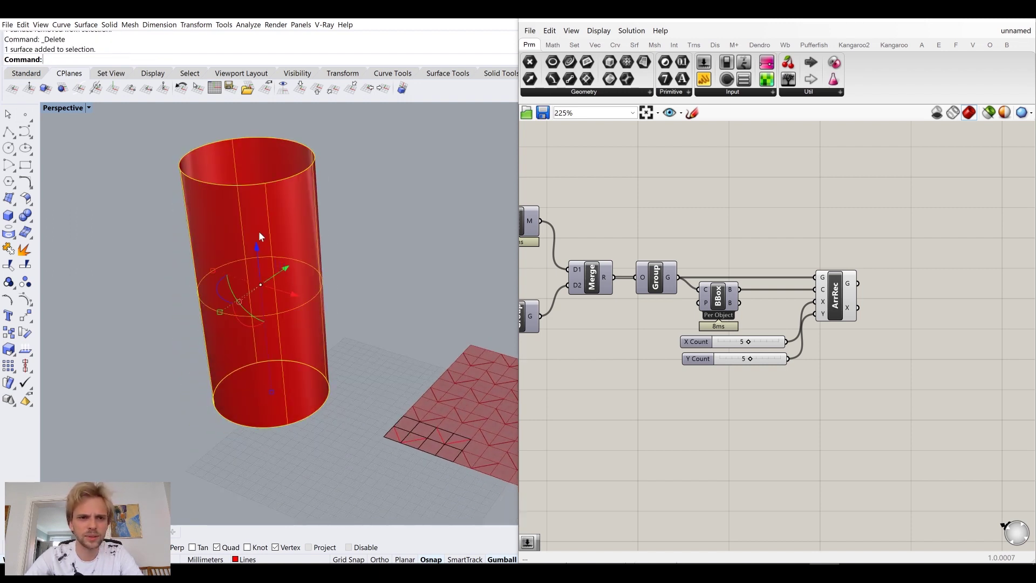
{"action": "scroll", "coordinate": [261, 292], "scroll_direction": "down", "scroll_amount": 2}
{"action": "scroll", "coordinate": [254, 260], "scroll_direction": "up", "scroll_amount": 2}
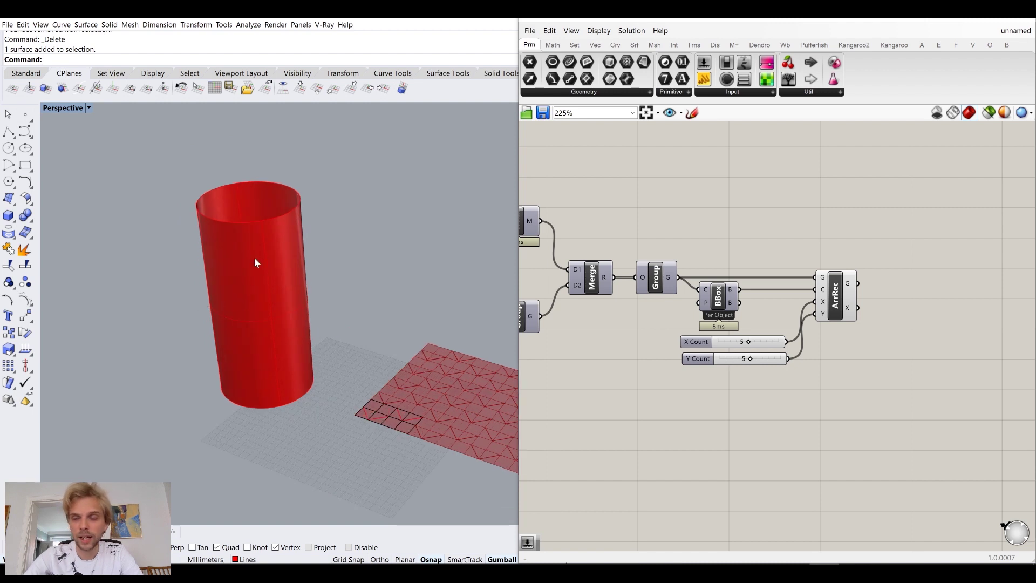
{"action": "left_click", "coordinate": [256, 244]}
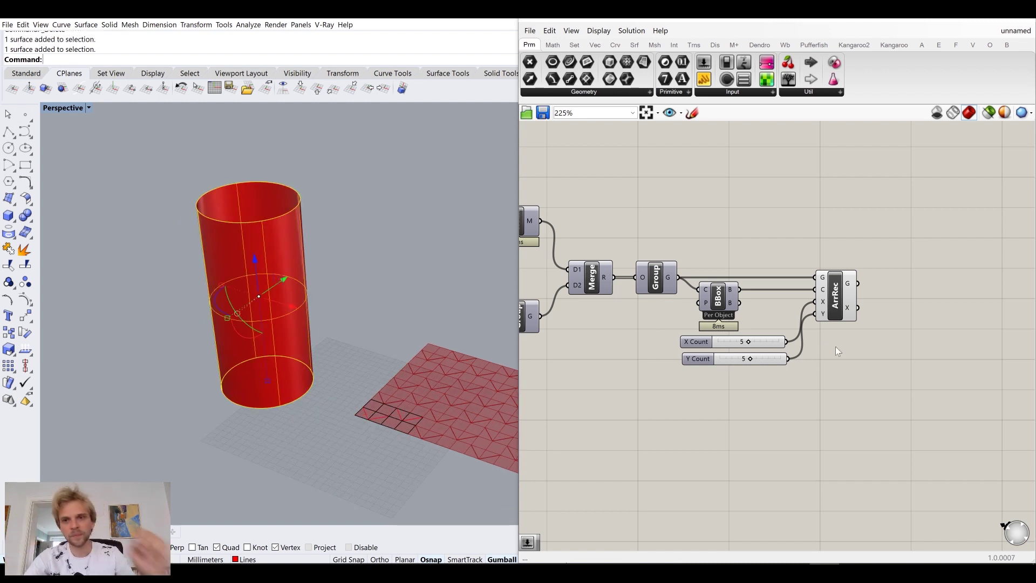
{"action": "right_click_drag", "start_coordinate": [862, 346], "coordinate": [711, 316]}
{"action": "right_click_drag", "start_coordinate": [771, 368], "coordinate": [744, 362]}
{"action": "right_click_drag", "start_coordinate": [445, 384], "coordinate": [254, 266]}
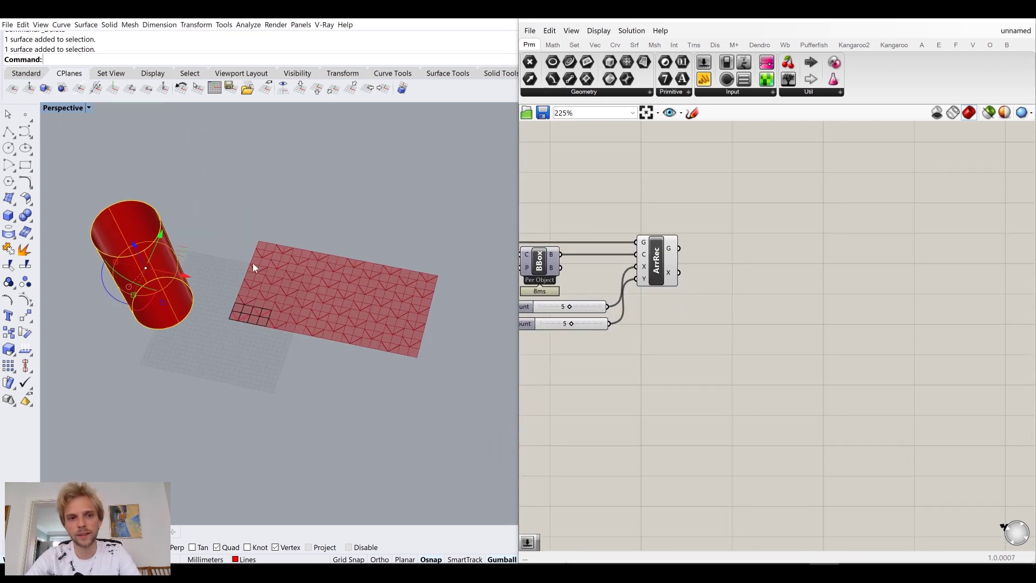
{"action": "right_click_drag", "start_coordinate": [354, 278], "coordinate": [299, 255]}
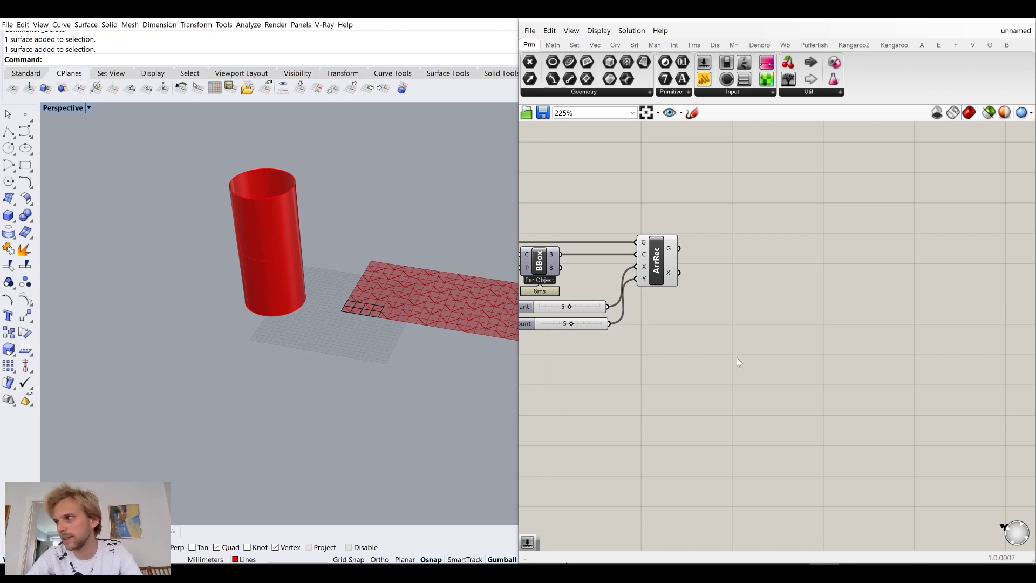
Add a Sporph morph component to the canvas, downstream of the Rectangular Array
{"action": "right_click_drag", "start_coordinate": [857, 370], "coordinate": [805, 373]}
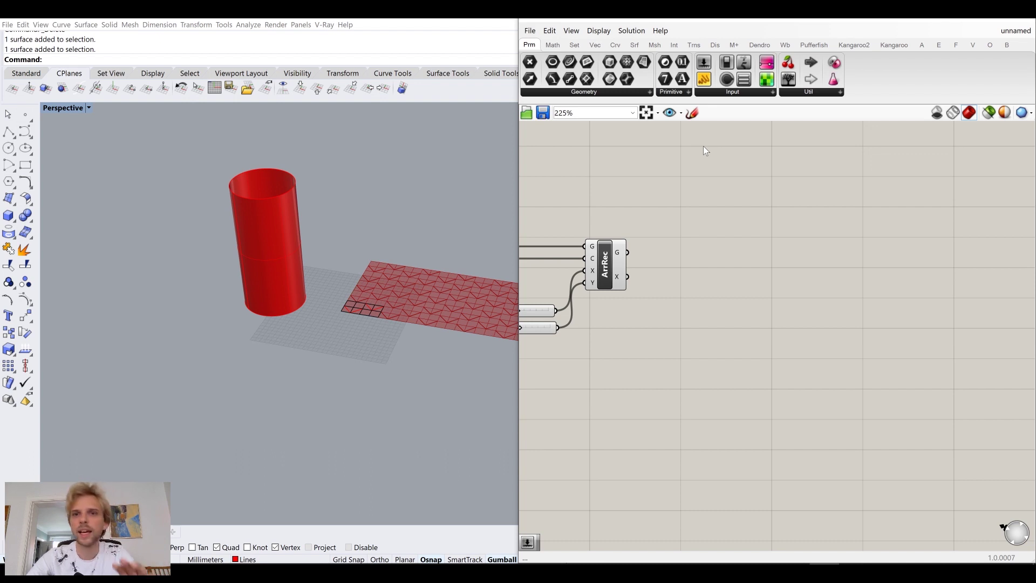
{"action": "left_click", "coordinate": [694, 45]}
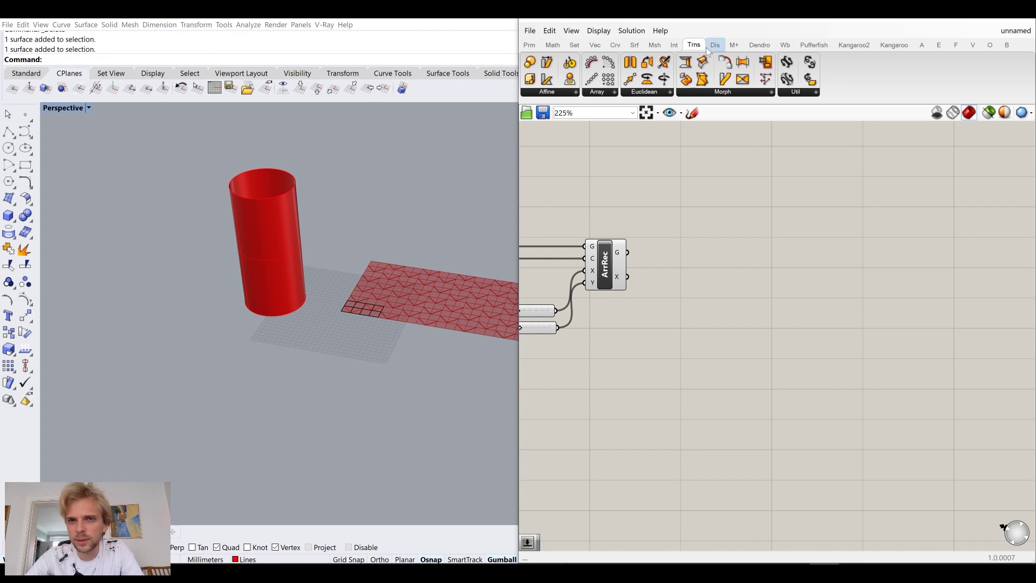
{"action": "mouse_move", "coordinate": [695, 48]}
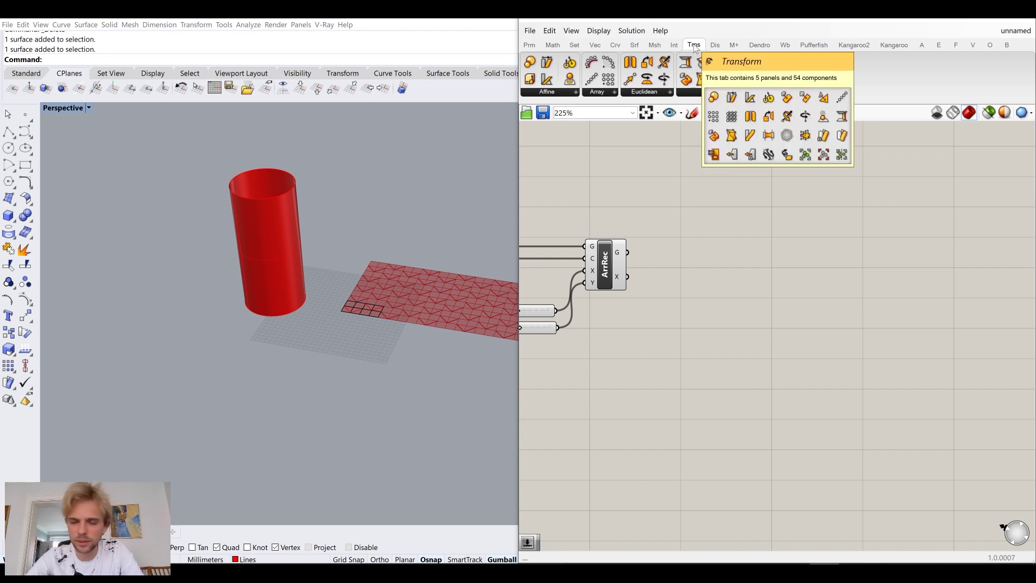
{"action": "left_click", "coordinate": [713, 92]}
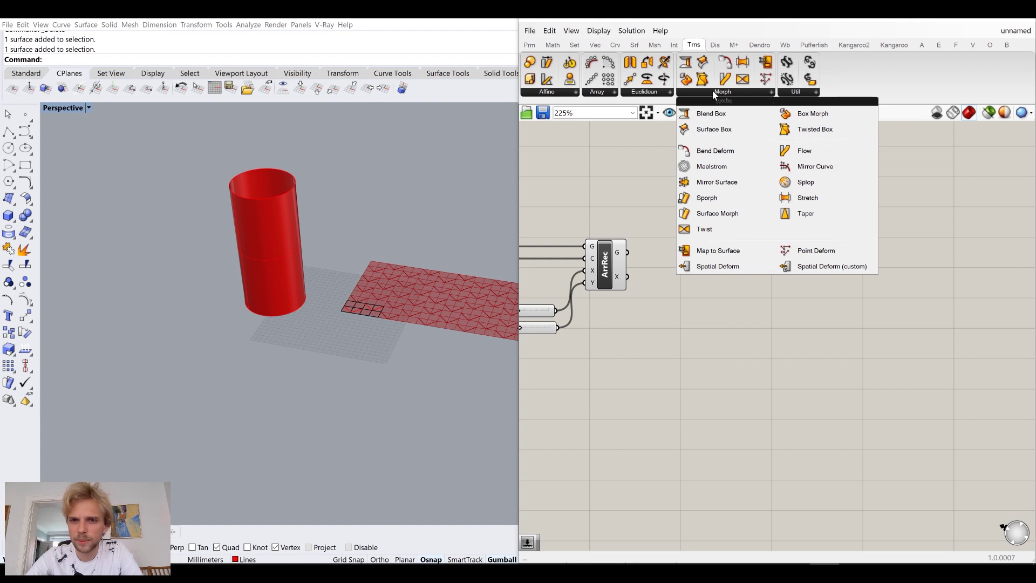
{"action": "left_click", "coordinate": [712, 201]}
{"action": "left_click", "coordinate": [755, 288]}
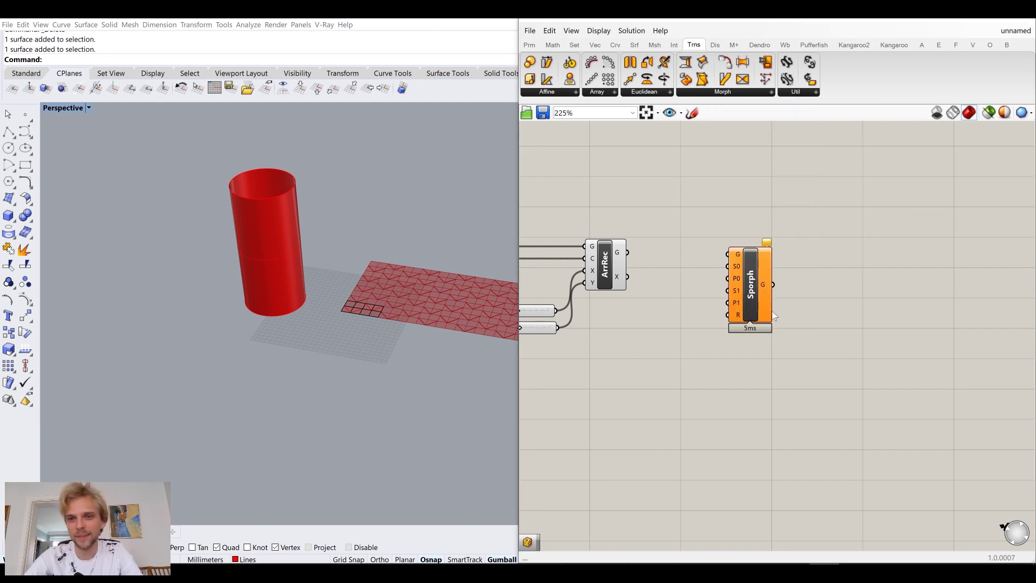
Connect the Rectangular Array's geometry output to Sporph's geometry input (G) and align Sporph so the wire runs straight
{"action": "right_click_drag", "start_coordinate": [684, 244], "coordinate": [767, 228]}
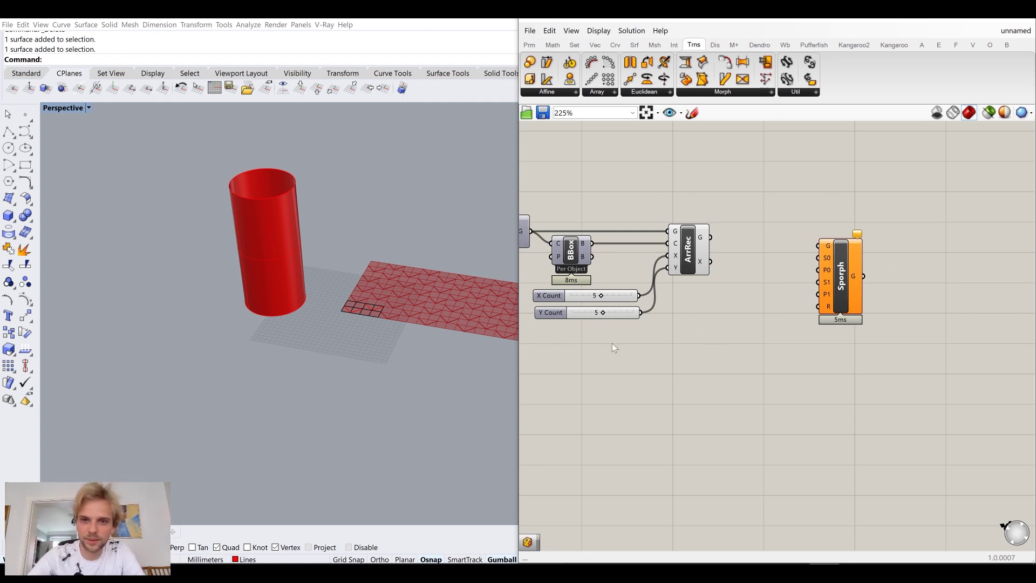
{"action": "scroll", "coordinate": [851, 261], "scroll_direction": "up", "scroll_amount": 4}
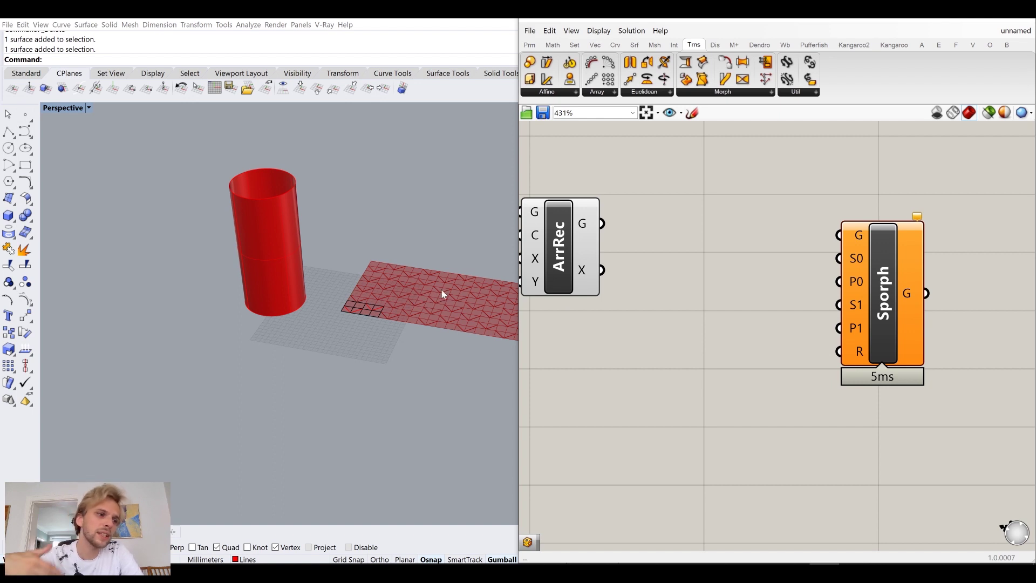
{"action": "right_click_drag", "start_coordinate": [491, 319], "coordinate": [301, 265]}
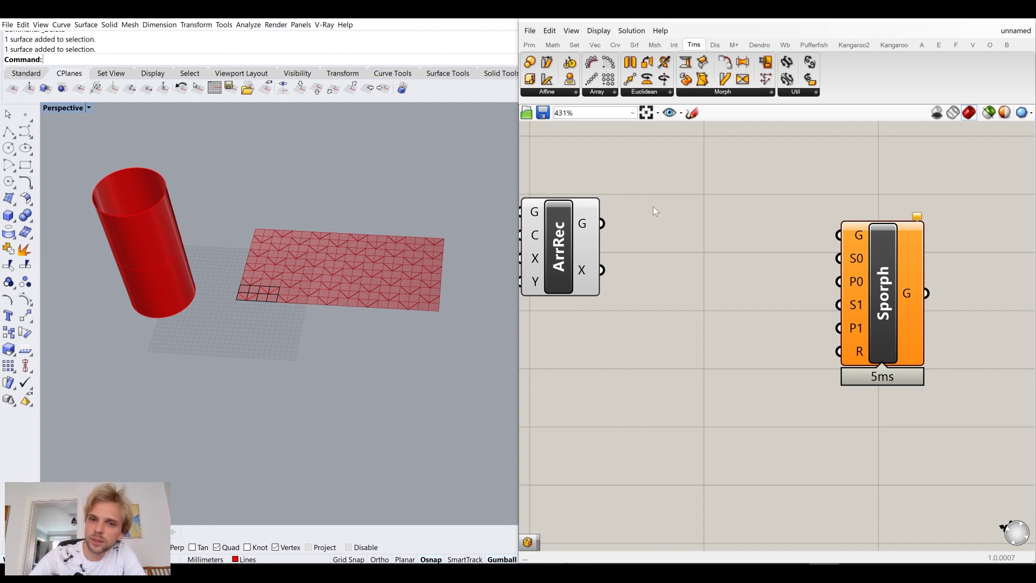
{"action": "left_click", "coordinate": [570, 224]}
{"action": "mouse_move", "coordinate": [588, 222]}
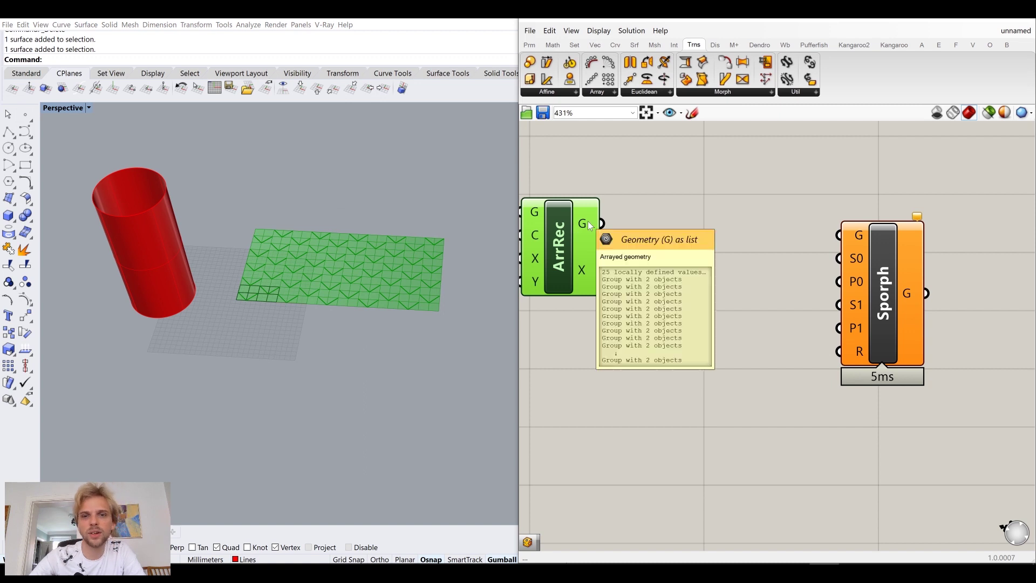
{"action": "left_click_drag", "start_coordinate": [602, 223], "coordinate": [838, 235]}
{"action": "left_click_drag", "start_coordinate": [881, 273], "coordinate": [902, 261]}
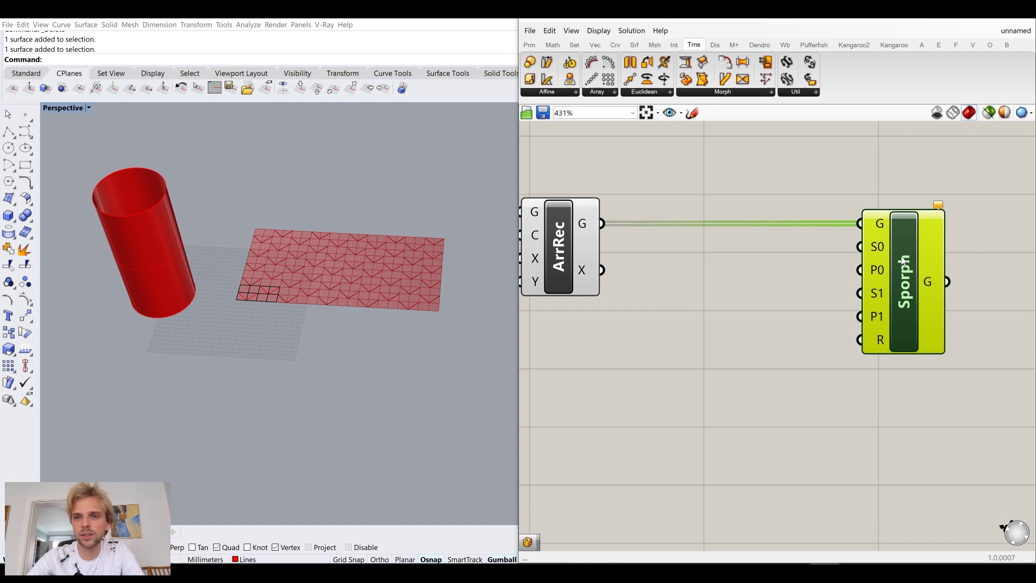
{"action": "left_click", "coordinate": [616, 260]}
{"action": "right_click_drag", "start_coordinate": [575, 235], "coordinate": [653, 234]}
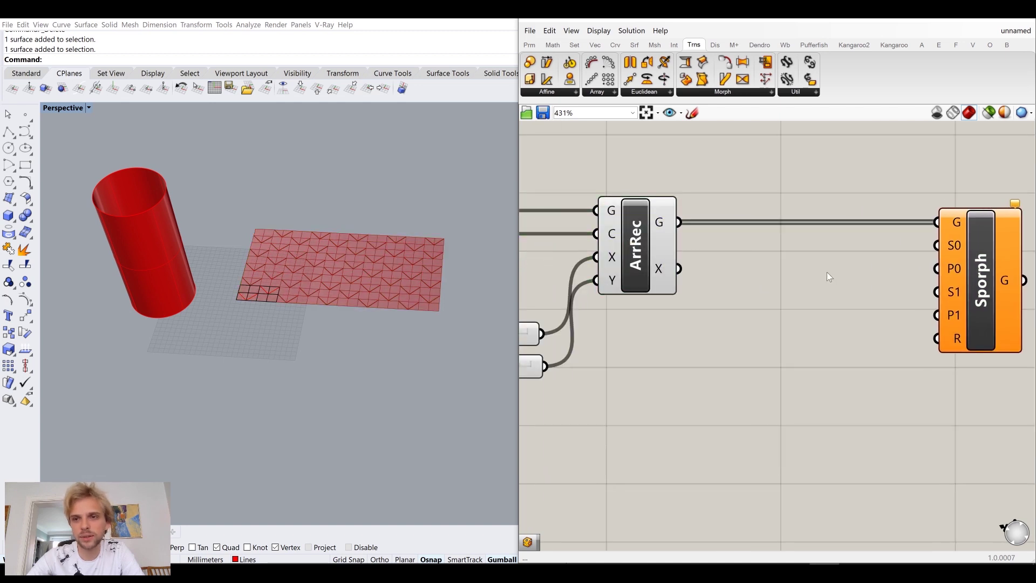
{"action": "left_click_drag", "start_coordinate": [978, 264], "coordinate": [960, 264]}
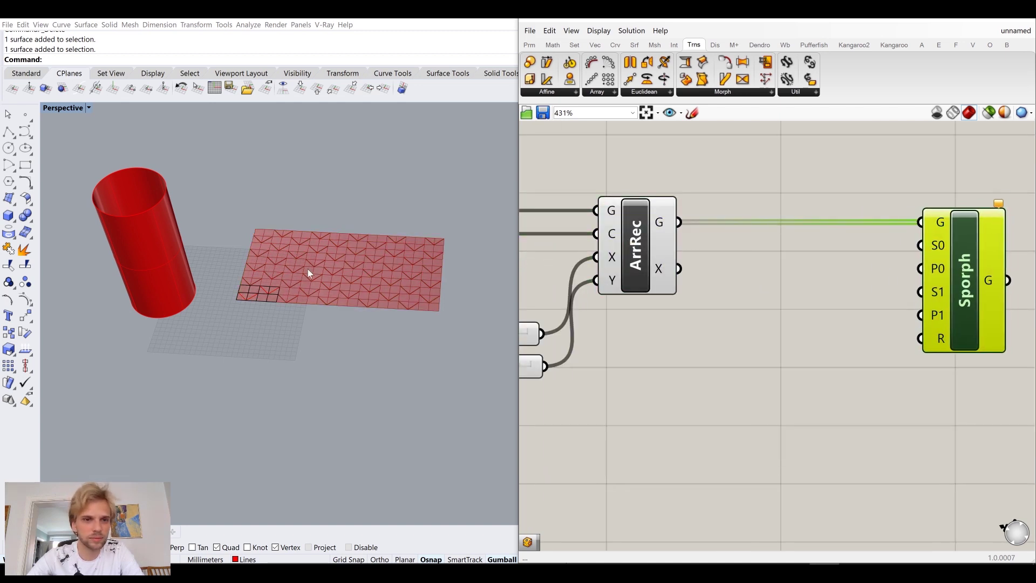
{"action": "right_click_drag", "start_coordinate": [263, 260], "coordinate": [303, 259], "text": "shift"}
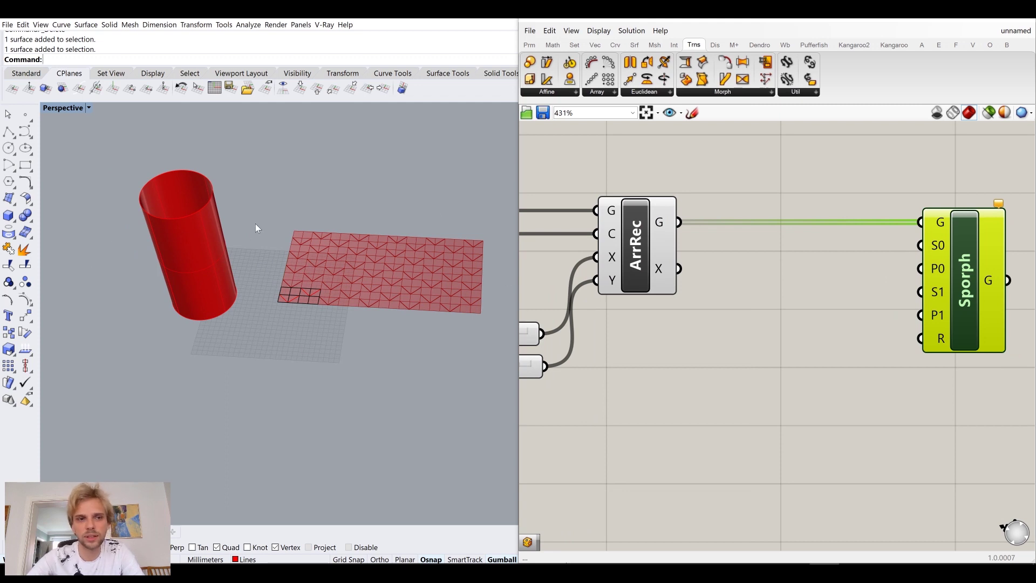
Move the Sporph component farther from the Rectangular Array to make room for more components between them
{"action": "right_click_drag", "start_coordinate": [901, 310], "coordinate": [834, 314]}
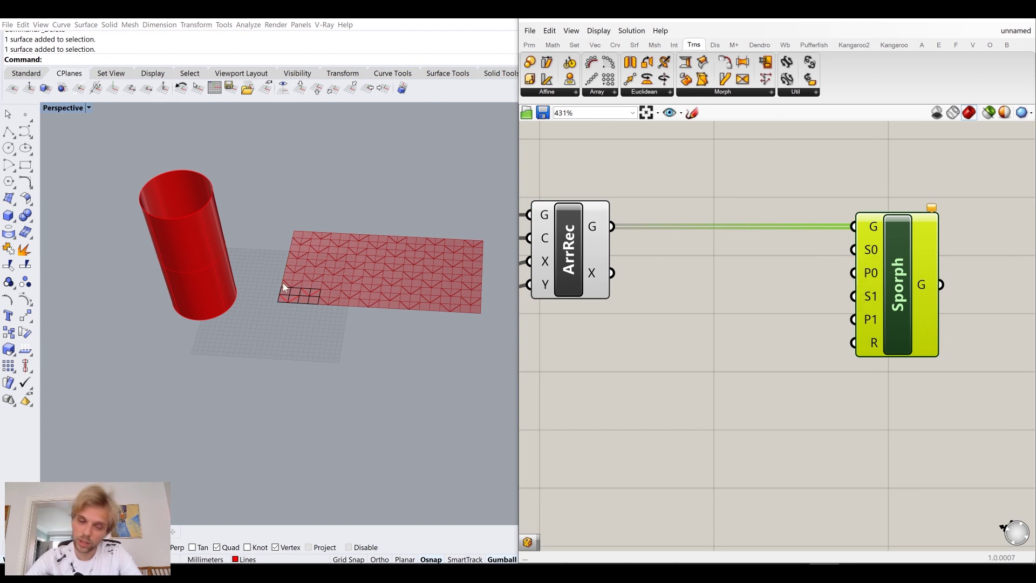
{"action": "right_click_drag", "start_coordinate": [804, 306], "coordinate": [761, 294]}
{"action": "left_click_drag", "start_coordinate": [854, 286], "coordinate": [952, 285]}
Move the Bounding Box component slightly closer to the Rectangular Array
{"action": "right_click_drag", "start_coordinate": [952, 286], "coordinate": [793, 293]}
{"action": "scroll", "coordinate": [725, 294], "scroll_direction": "down", "scroll_amount": 4}
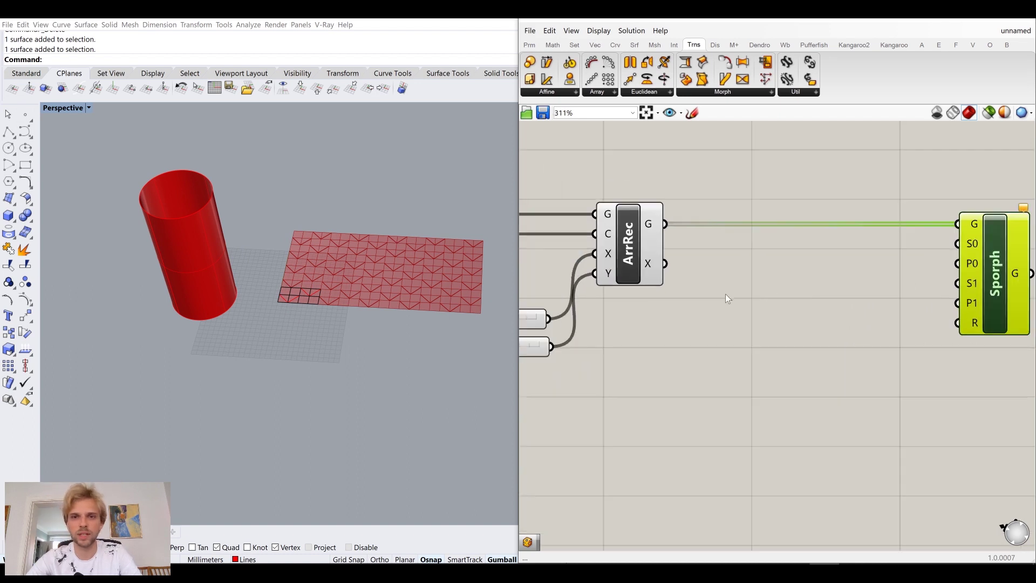
{"action": "scroll", "coordinate": [642, 272], "scroll_direction": "up", "scroll_amount": 5}
{"action": "mouse_move", "coordinate": [737, 254]}
{"action": "left_mouse_down"}
{"action": "mouse_move", "coordinate": [760, 255]}
{"action": "mouse_move", "coordinate": [750, 261]}
{"action": "left_mouse_up"}
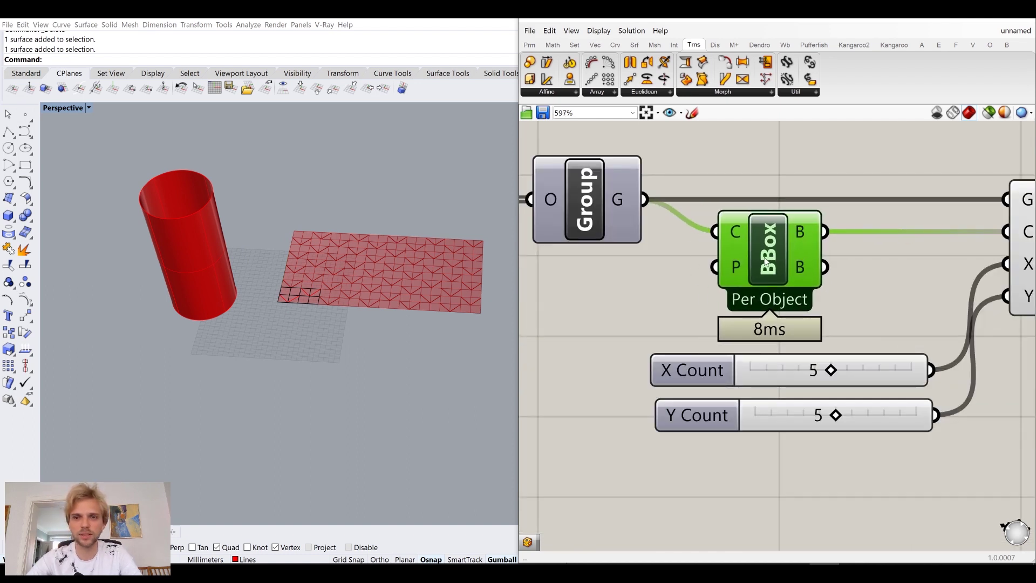
{"action": "scroll", "coordinate": [786, 289], "scroll_direction": "down", "scroll_amount": 3}
{"action": "right_click_drag", "start_coordinate": [786, 288], "coordinate": [582, 276]}
{"action": "scroll", "coordinate": [582, 276], "scroll_direction": "up", "scroll_amount": 3}
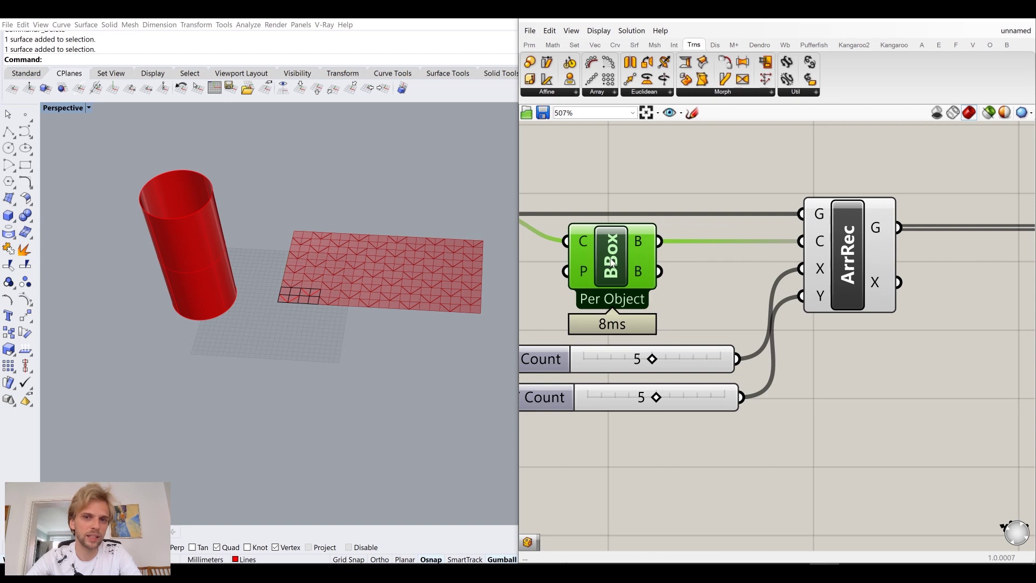
Add a Bounding Box component after the Rectangular Array and connect the array's geometry output to its content input (C)
{"action": "scroll", "coordinate": [730, 331], "scroll_direction": "down", "scroll_amount": 2}
{"action": "right_click_drag", "start_coordinate": [730, 332], "coordinate": [695, 288]}
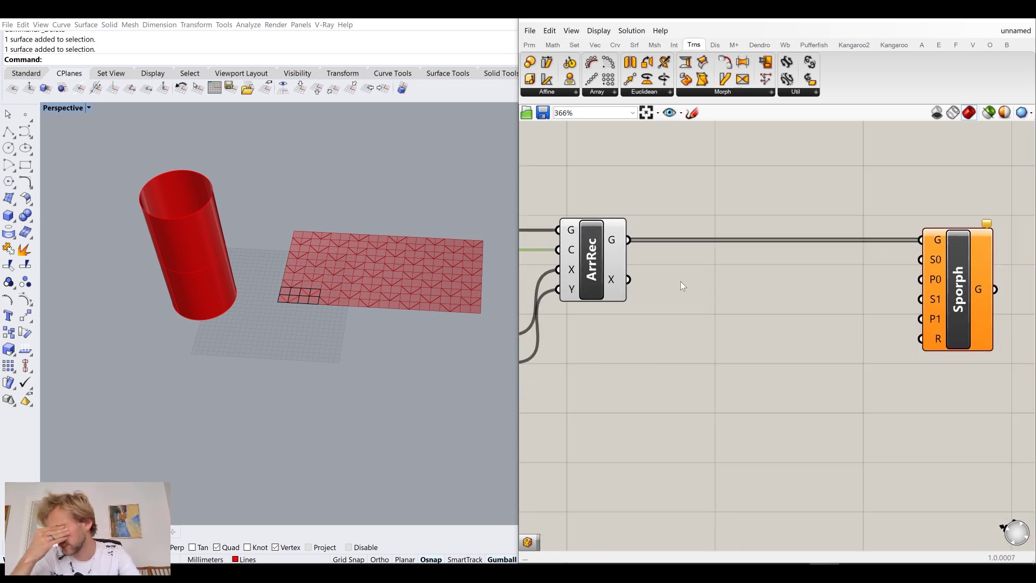
{"action": "double_click", "coordinate": [730, 341]}
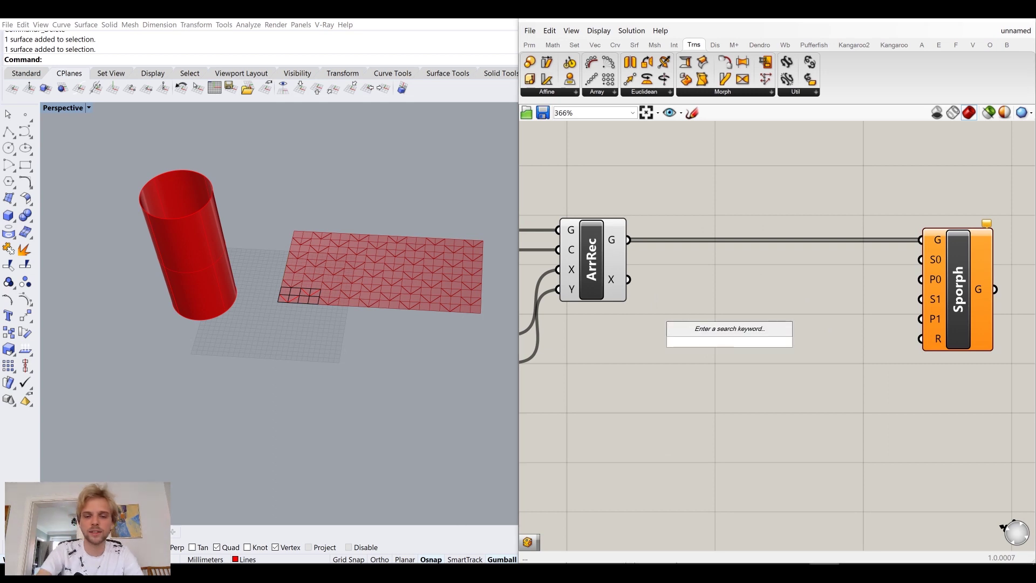
{"action": "type", "text": "bounding"}
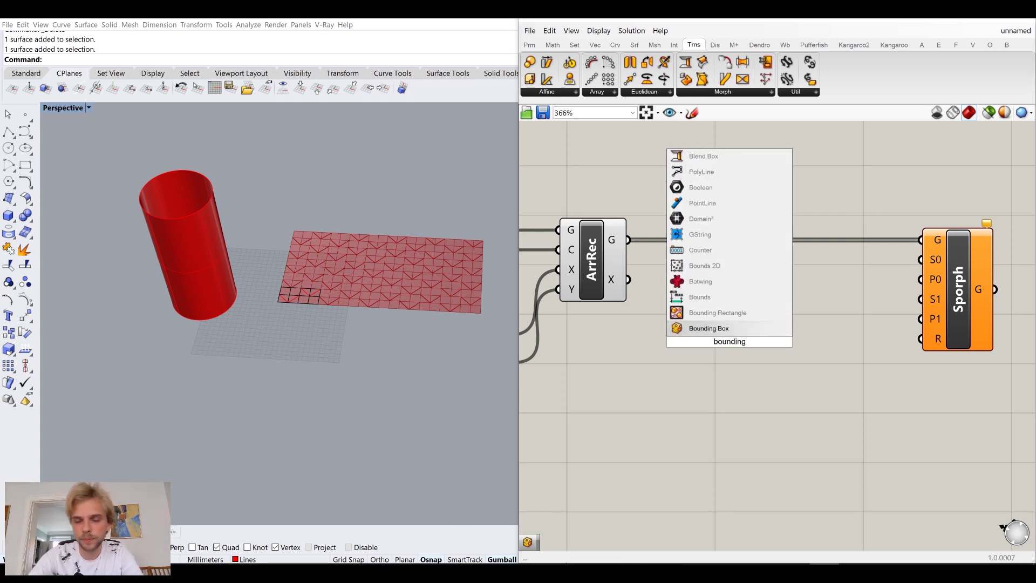
{"action": "left_click", "coordinate": [708, 328]}
{"action": "left_click_drag", "start_coordinate": [628, 239], "coordinate": [702, 292]}
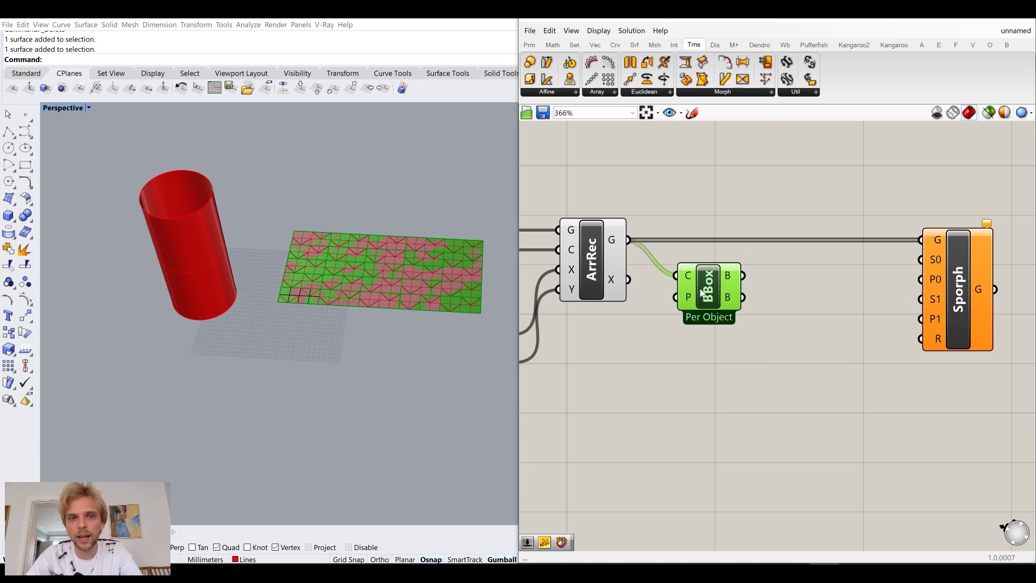
{"action": "left_click", "coordinate": [678, 352]}
Switch the new Bounding Box from Per Object to Union Box
{"action": "scroll", "coordinate": [678, 352], "scroll_direction": "up", "scroll_amount": 3}
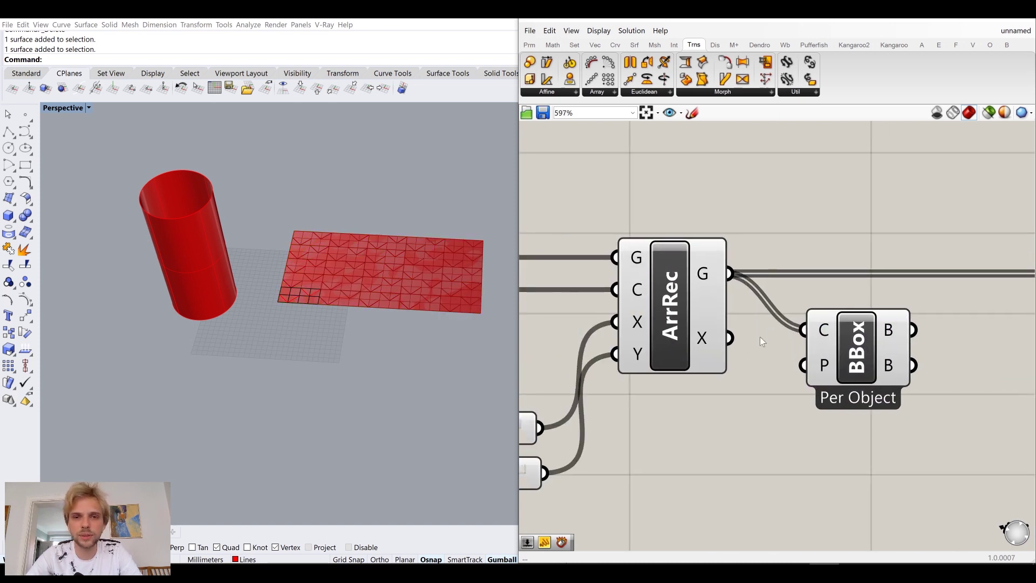
{"action": "left_click", "coordinate": [661, 303]}
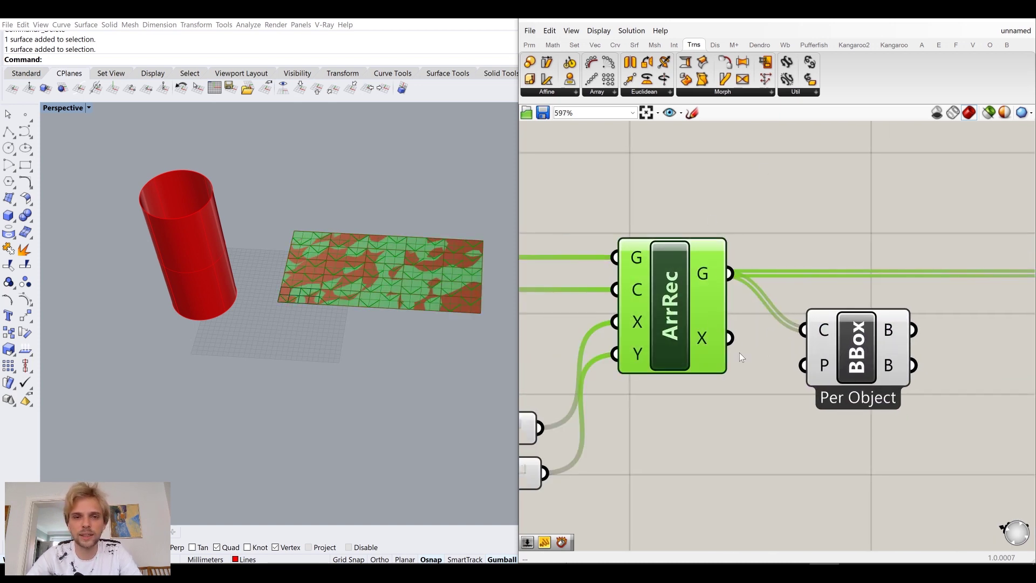
{"action": "left_click", "coordinate": [753, 431]}
{"action": "scroll", "coordinate": [316, 294], "scroll_direction": "up", "scroll_amount": 3}
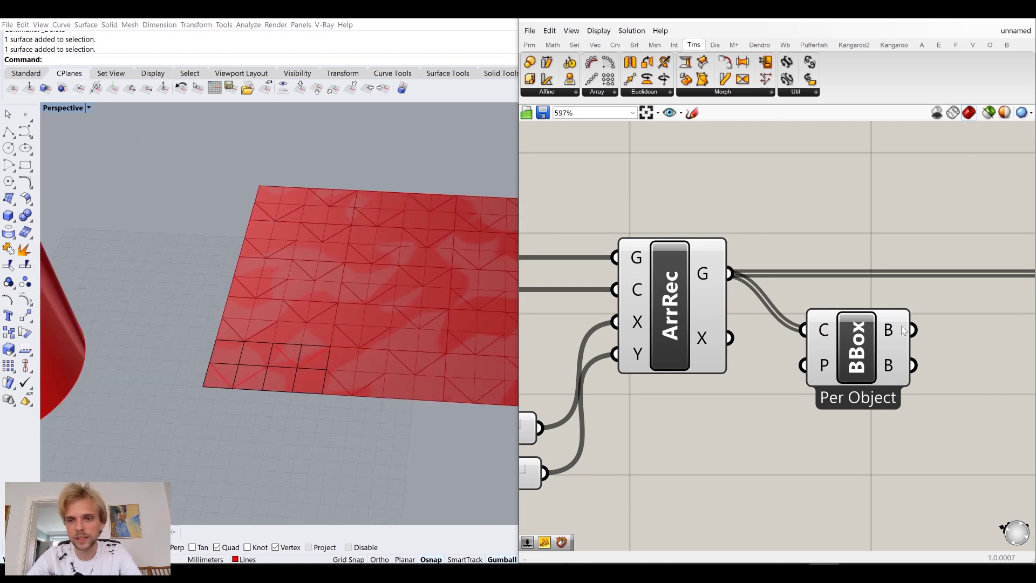
{"action": "mouse_move", "coordinate": [896, 333]}
{"action": "right_click_drag", "start_coordinate": [897, 333], "coordinate": [750, 291]}
{"action": "left_click", "coordinate": [712, 309]}
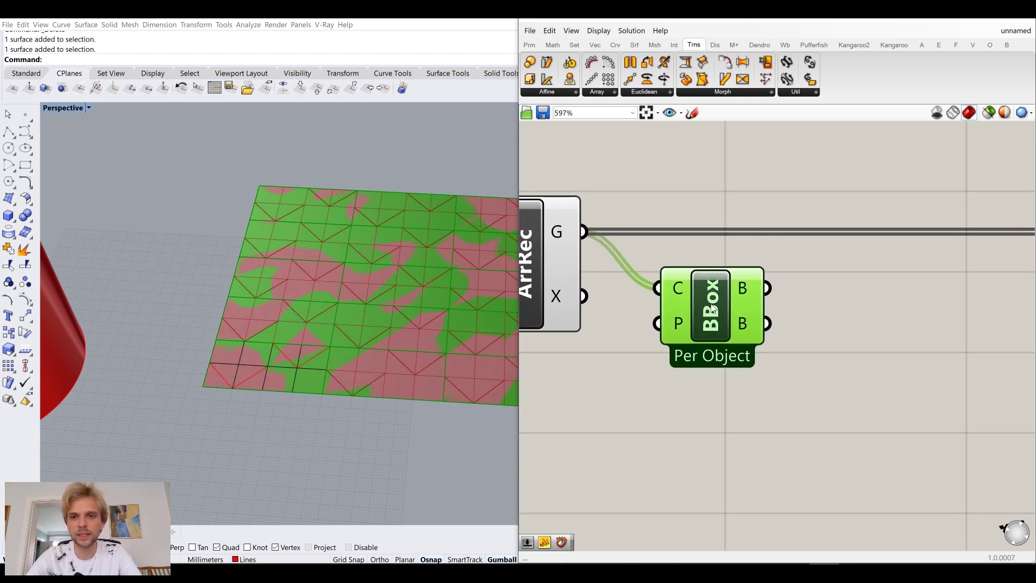
{"action": "right_click", "coordinate": [711, 305]}
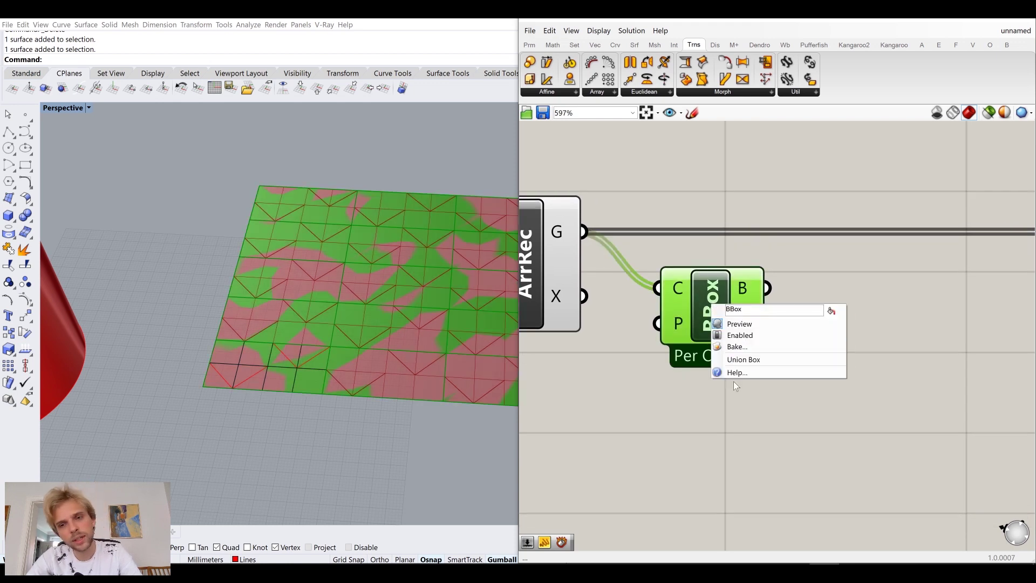
{"action": "left_click", "coordinate": [745, 359]}
{"action": "mouse_move", "coordinate": [740, 334]}
{"action": "left_mouse_down"}
{"action": "mouse_move", "coordinate": [735, 306]}
{"action": "mouse_move", "coordinate": [742, 325]}
{"action": "left_mouse_up"}
{"action": "scroll", "coordinate": [452, 279], "scroll_direction": "down", "scroll_amount": 5}
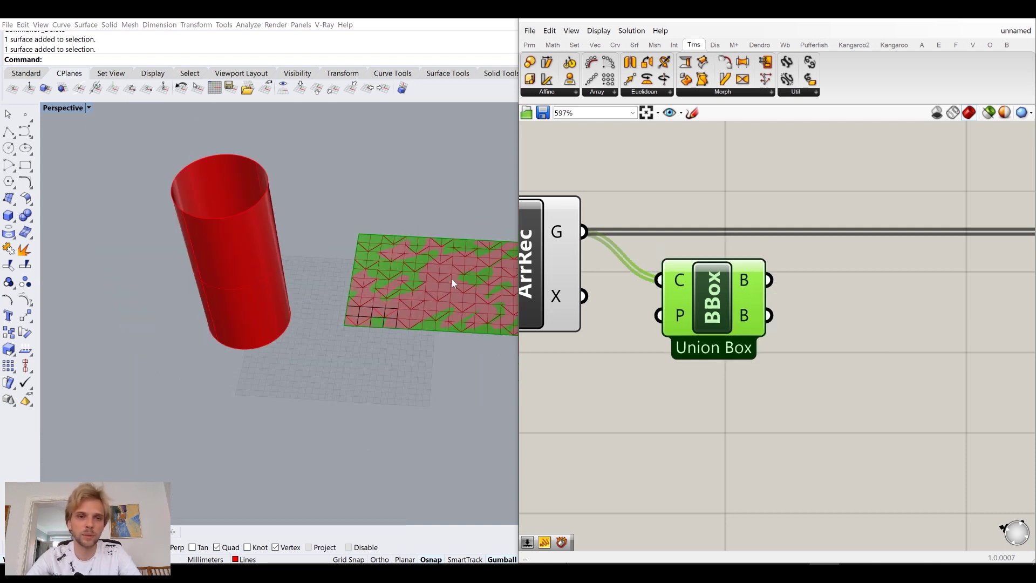
{"action": "right_click_drag", "start_coordinate": [452, 280], "coordinate": [271, 183]}
{"action": "left_click", "coordinate": [837, 367]}
Add a Deconstruct Brep component between the union Bounding Box's box output and Sporph's base surface input (S0), feeding S0 from its faces output (F)
{"action": "right_click_drag", "start_coordinate": [837, 368], "coordinate": [734, 355]}
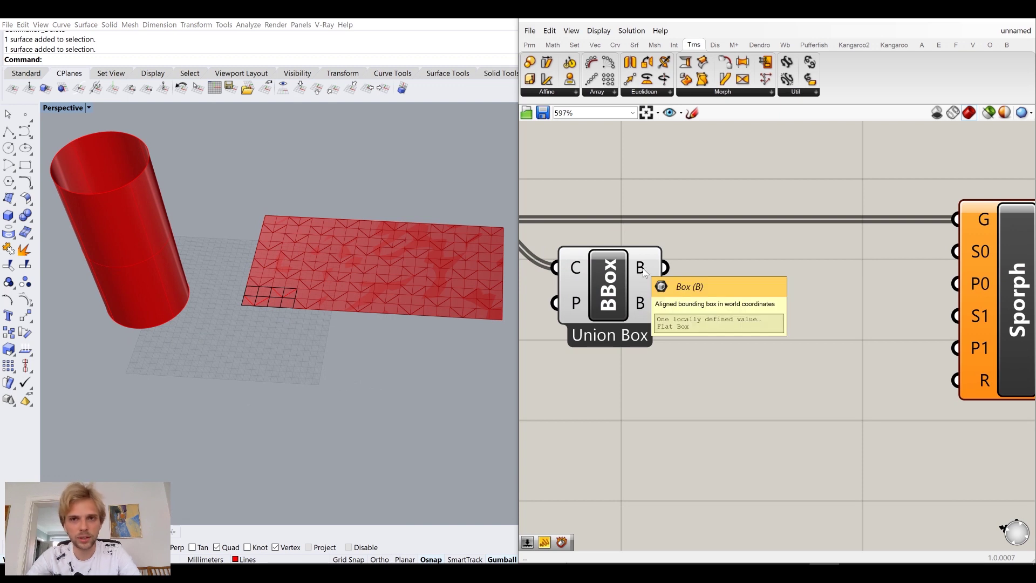
{"action": "mouse_move", "coordinate": [664, 267]}
{"action": "left_mouse_down"}
{"action": "mouse_move", "coordinate": [966, 226]}
{"action": "mouse_move", "coordinate": [956, 252]}
{"action": "mouse_move", "coordinate": [653, 283]}
{"action": "mouse_move", "coordinate": [973, 251]}
{"action": "mouse_move", "coordinate": [593, 284]}
{"action": "mouse_move", "coordinate": [664, 268]}
{"action": "left_mouse_up"}
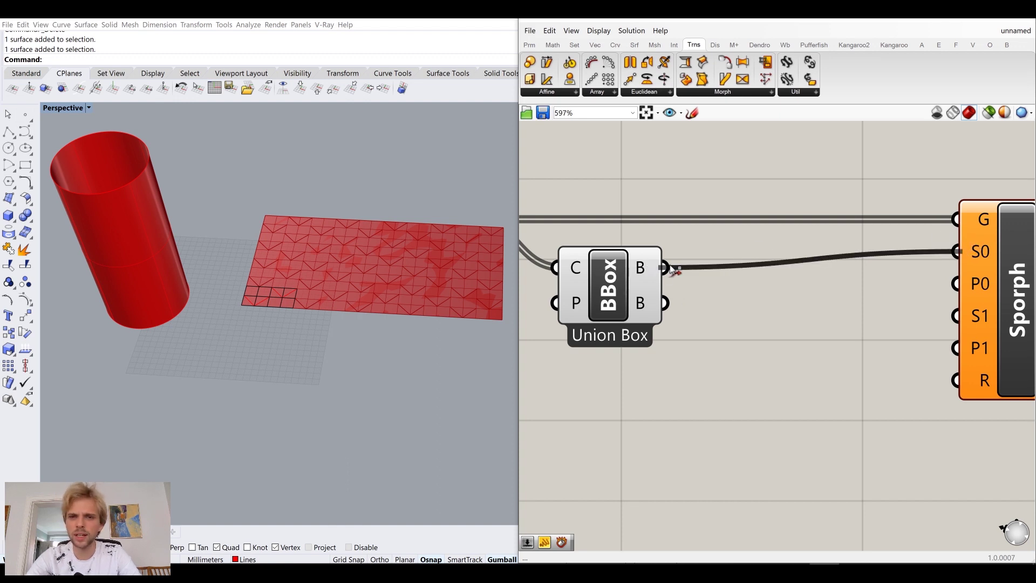
{"action": "double_click", "coordinate": [728, 394]}
{"action": "type", "text": "dec"}
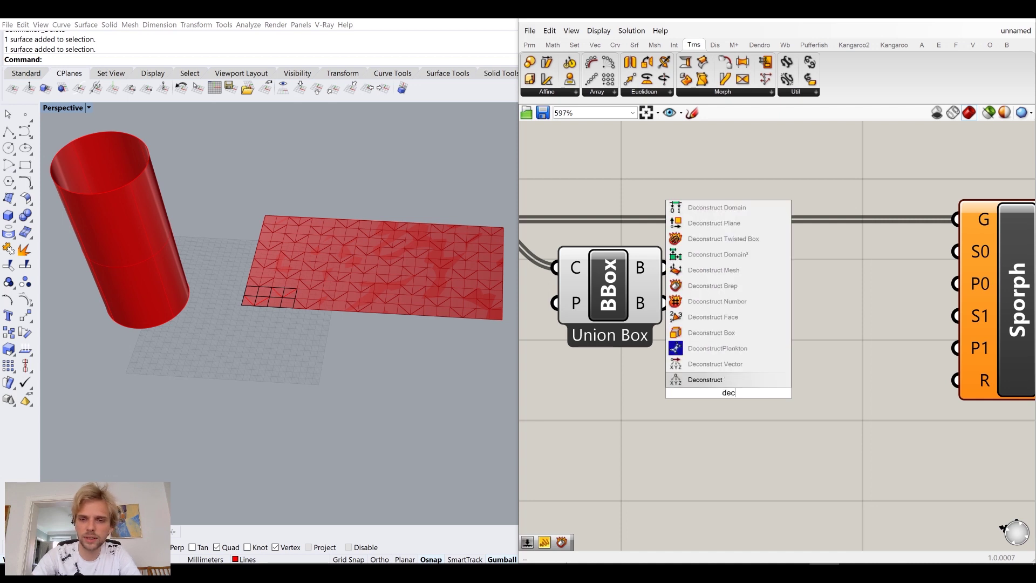
{"action": "type", "text": "onstr"}
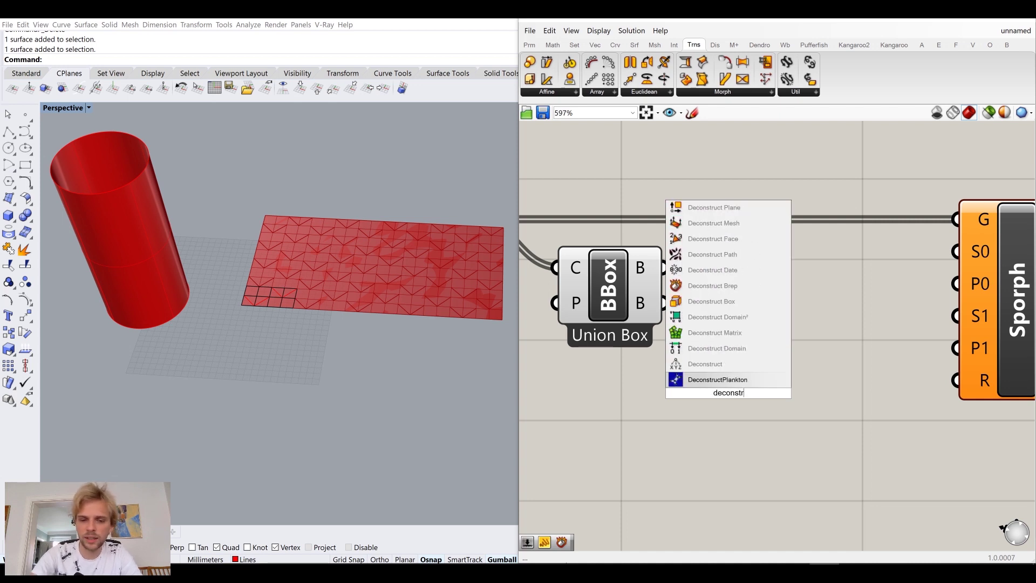
{"action": "type", "text": "uct brep"}
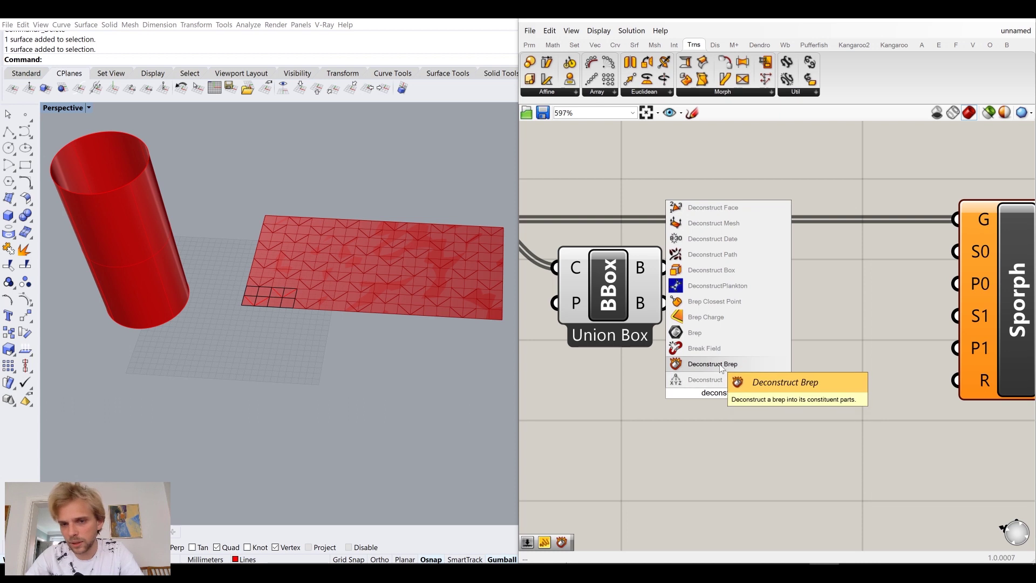
{"action": "key", "text": "Return"}
{"action": "left_click_drag", "start_coordinate": [733, 376], "coordinate": [956, 251]}
{"action": "left_click_drag", "start_coordinate": [749, 286], "coordinate": [754, 277]}
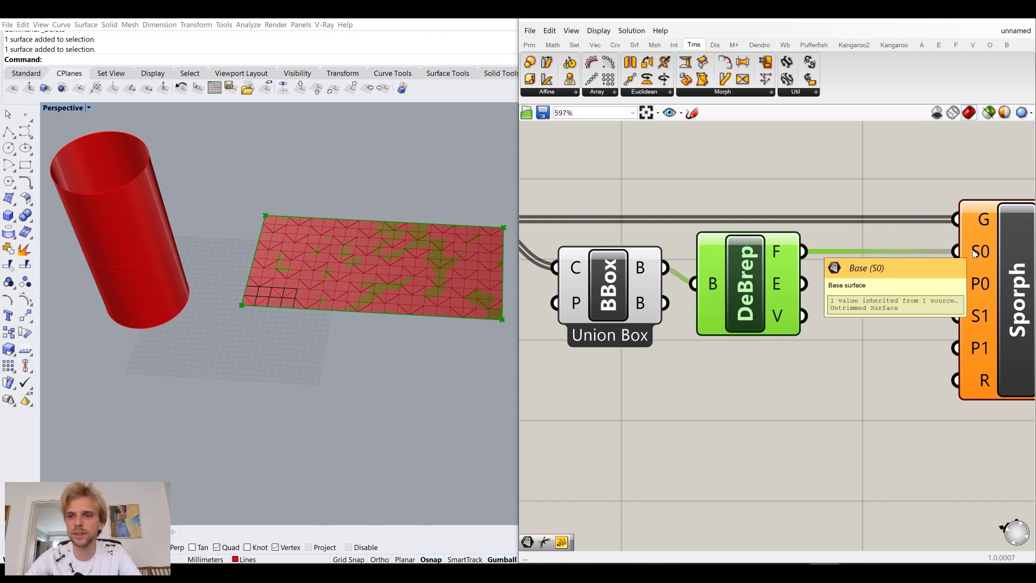
Turn off the preview of the union Bounding Box and Deconstruct Brep components
{"action": "left_click_drag", "start_coordinate": [804, 388], "coordinate": [547, 230]}
{"action": "middle_click", "coordinate": [600, 237]}
{"action": "left_click", "coordinate": [599, 197]}
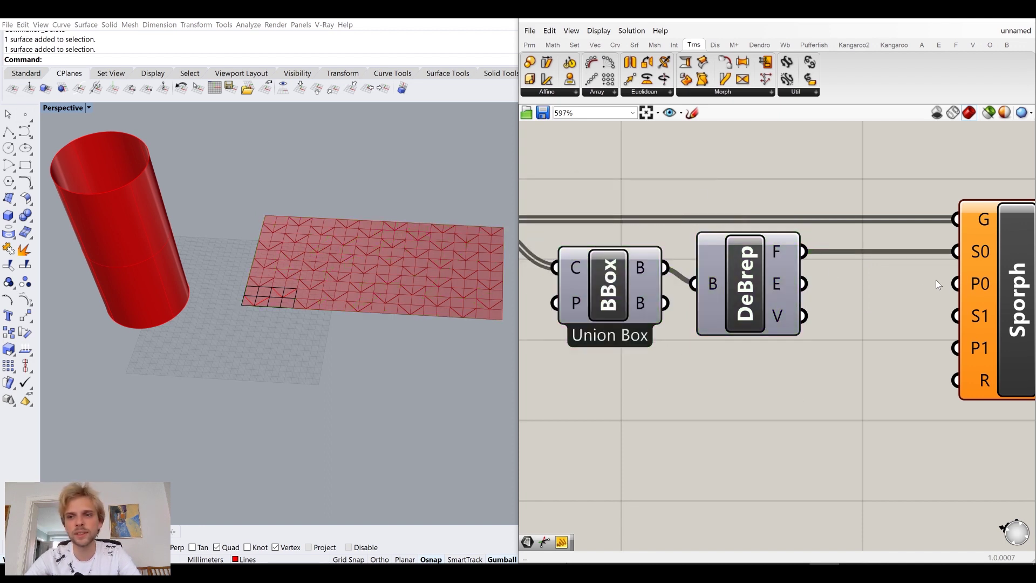
Examine Sporph's base UV parameter input (P0), the arrayed pattern's starting corner and the target cylinder
{"action": "right_click_drag", "start_coordinate": [937, 284], "coordinate": [809, 228]}
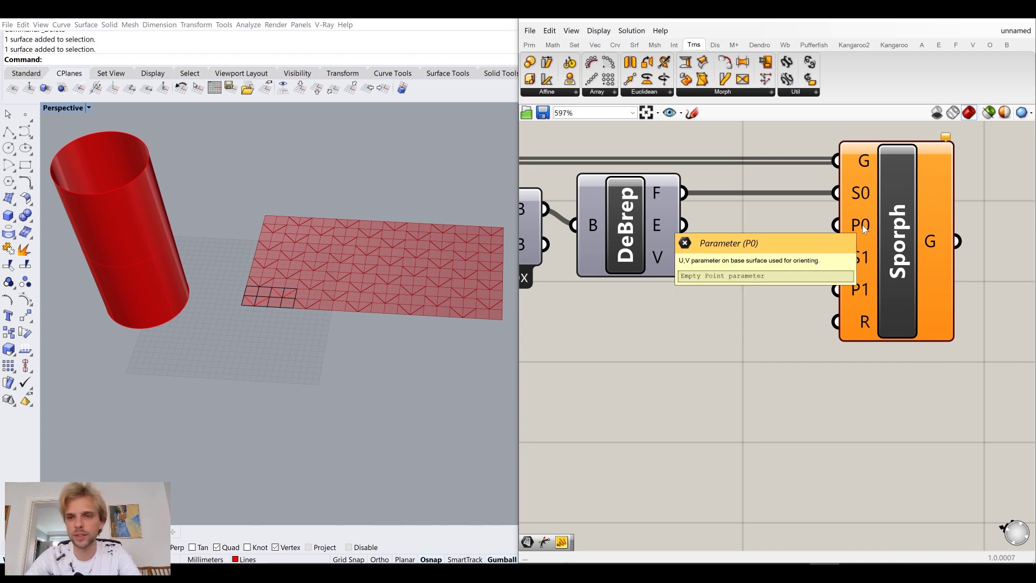
{"action": "right_click_drag", "start_coordinate": [565, 299], "coordinate": [632, 283]}
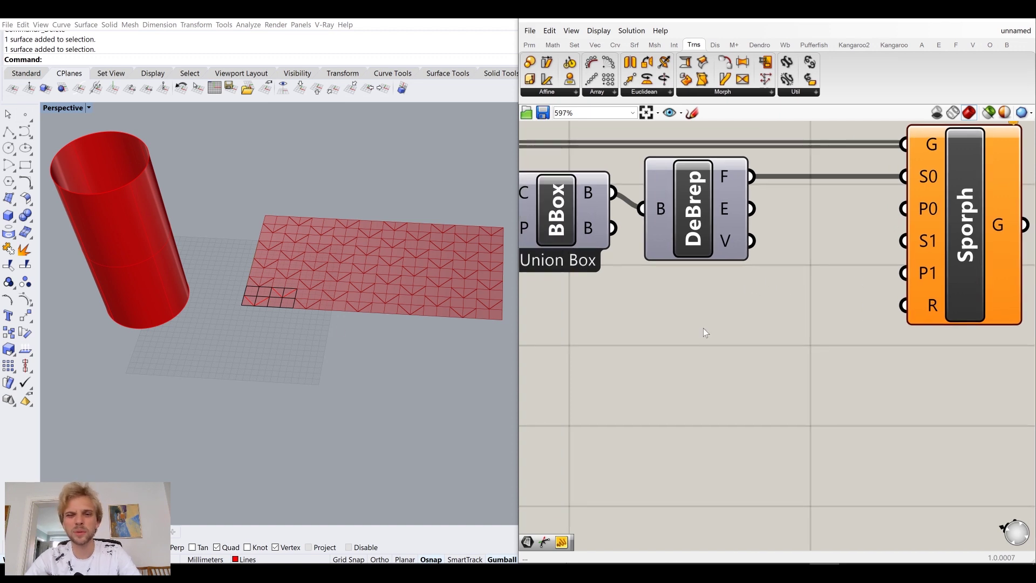
{"action": "scroll", "coordinate": [237, 307], "scroll_direction": "up", "scroll_amount": 2}
{"action": "scroll", "coordinate": [248, 305], "scroll_direction": "up", "scroll_amount": 2}
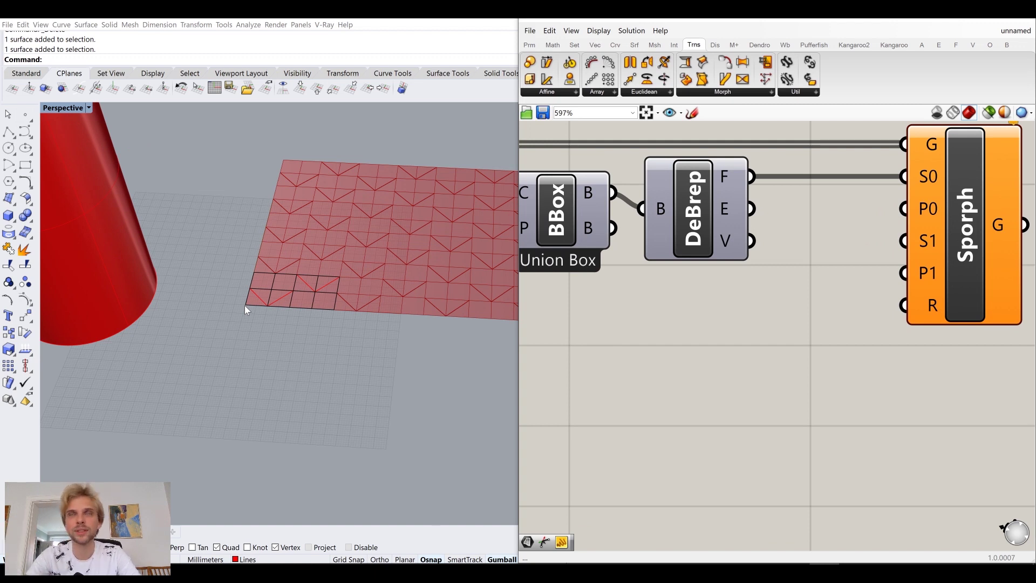
{"action": "scroll", "coordinate": [237, 305], "scroll_direction": "down", "scroll_amount": 3}
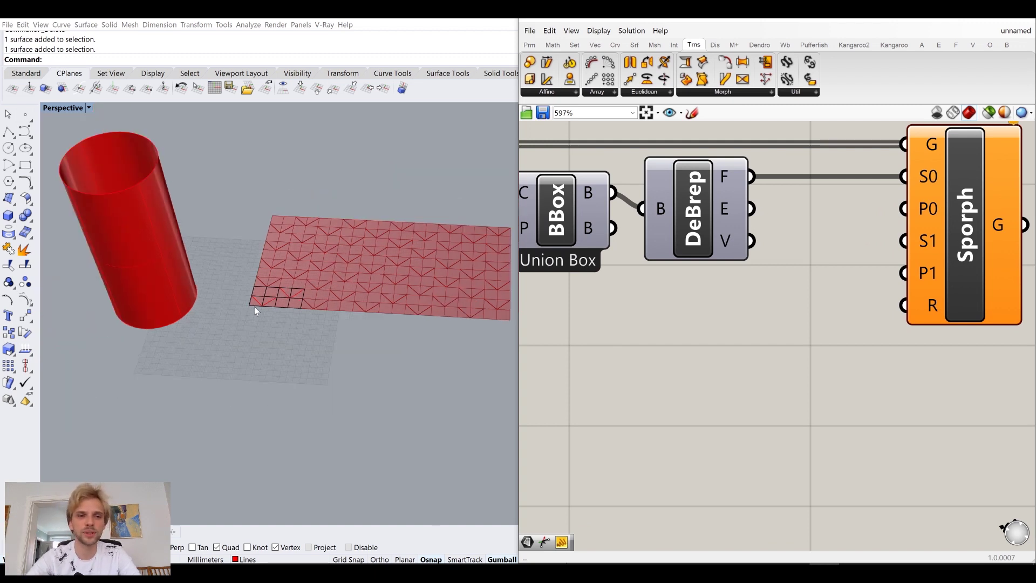
{"action": "right_click_drag", "start_coordinate": [255, 306], "coordinate": [297, 313]}
{"action": "scroll", "coordinate": [218, 251], "scroll_direction": "up", "scroll_amount": 3}
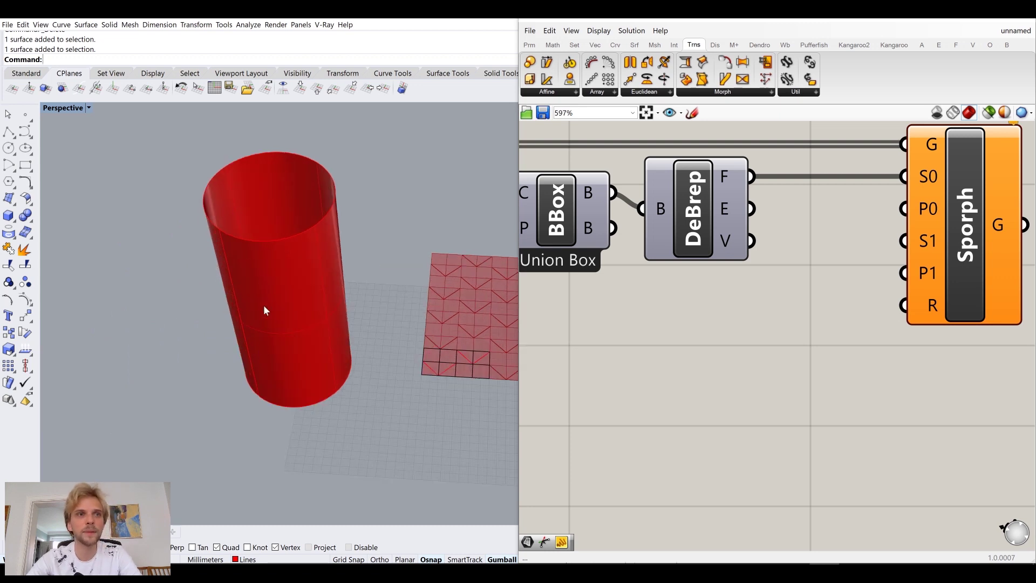
Add a panel below Deconstruct Brep containing the UV coordinates 0,0
{"action": "right_click_drag", "start_coordinate": [738, 373], "coordinate": [681, 376]}
{"action": "double_click", "coordinate": [681, 375]}
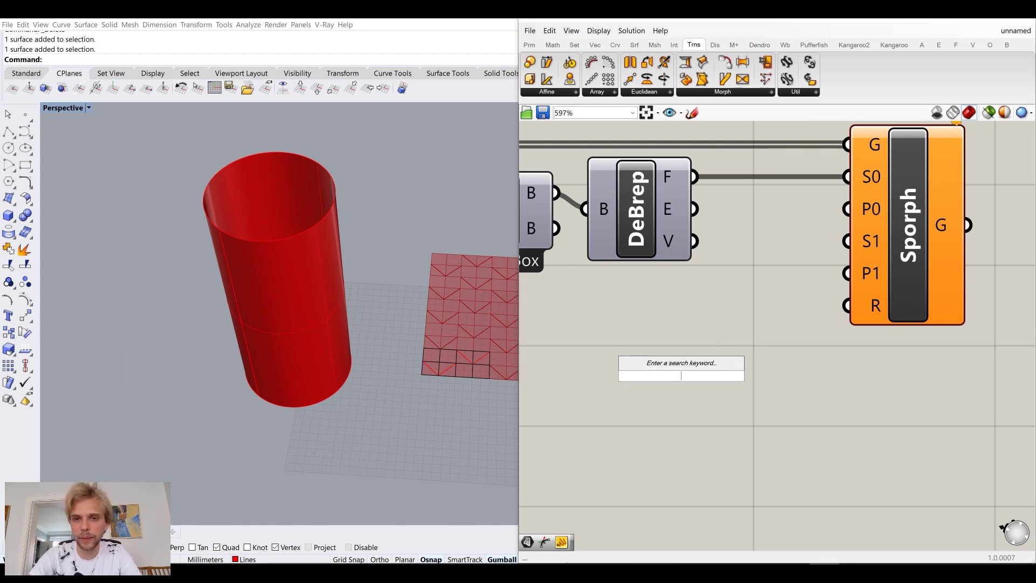
{"action": "type", "text": "//"}
{"action": "key", "text": "Return"}
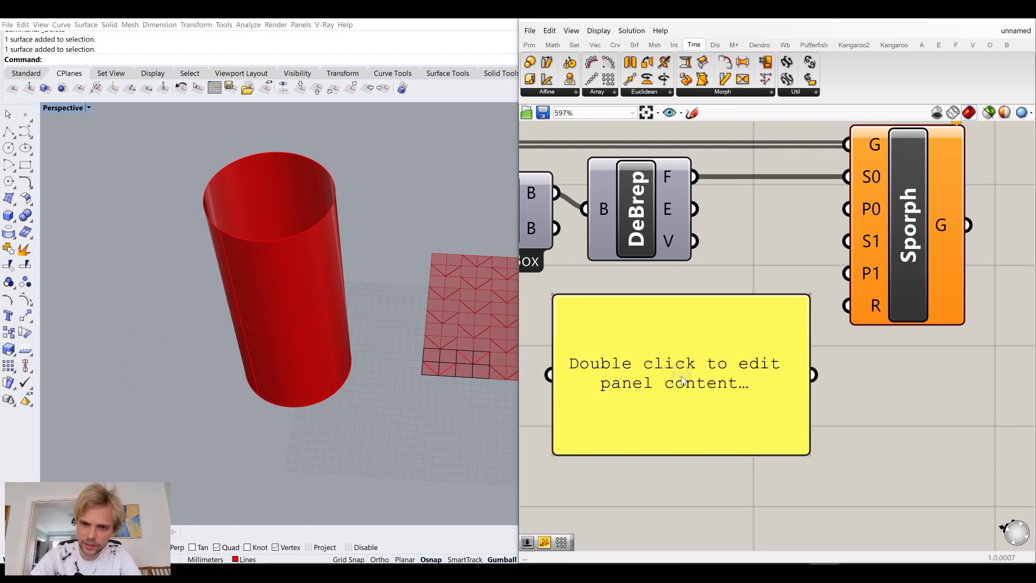
{"action": "double_click", "coordinate": [677, 366]}
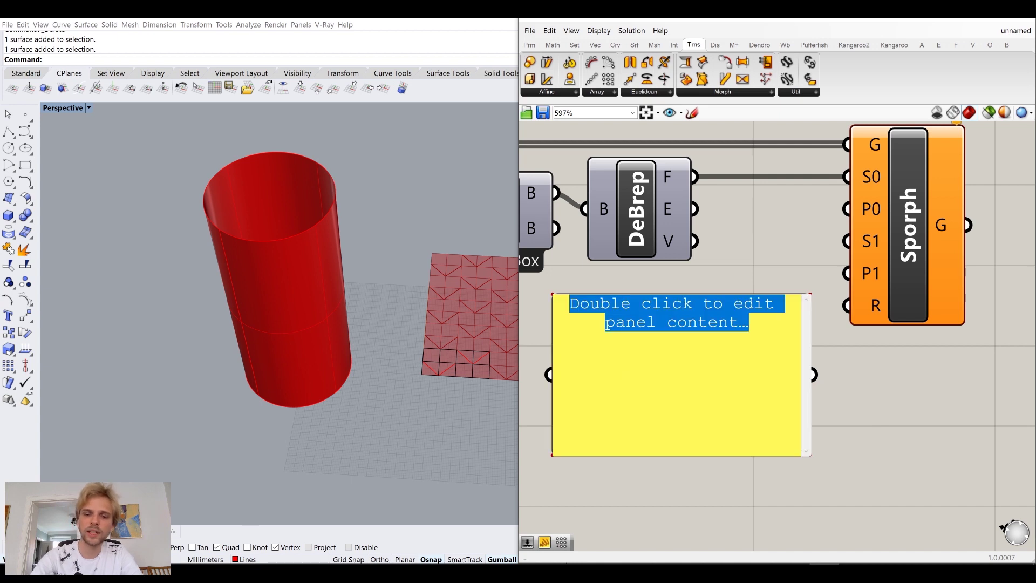
{"action": "type", "text": "0,0"}
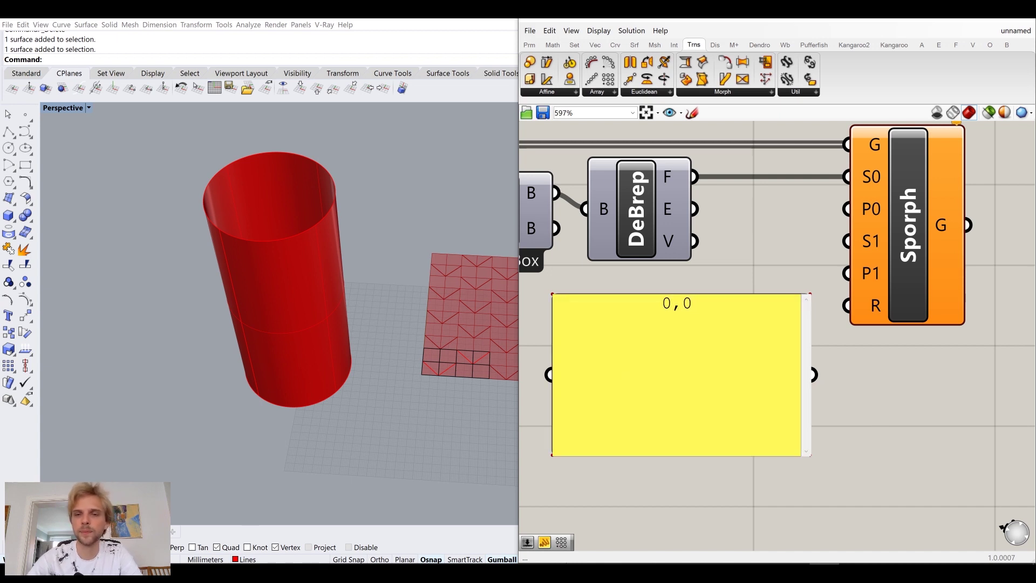
{"action": "left_click", "coordinate": [759, 254]}
Shrink the 0,0 panel to a small size and connect it to Sporph's base parameter input (P0)
{"action": "scroll", "coordinate": [736, 316], "scroll_direction": "down", "scroll_amount": 6}
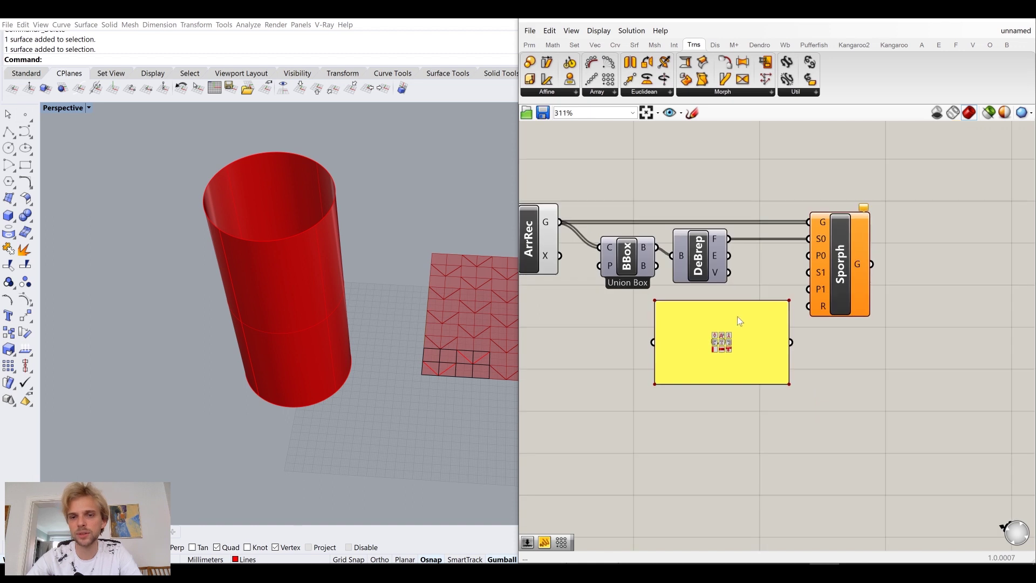
{"action": "scroll", "coordinate": [428, 380], "scroll_direction": "up", "scroll_amount": 3}
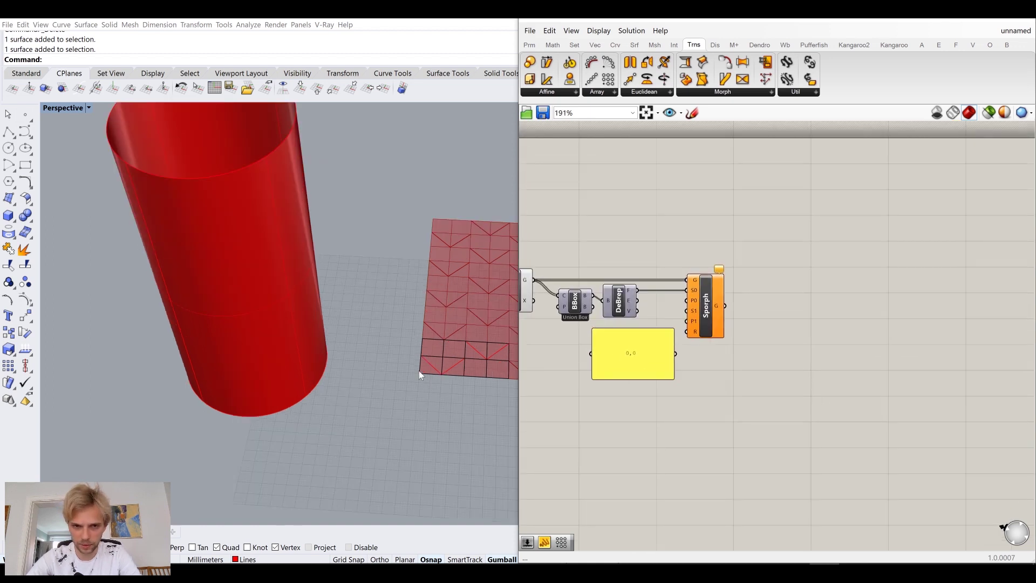
{"action": "left_click_drag", "start_coordinate": [591, 381], "coordinate": [692, 285]}
{"action": "scroll", "coordinate": [677, 325], "scroll_direction": "up", "scroll_amount": 2}
{"action": "scroll", "coordinate": [635, 329], "scroll_direction": "up", "scroll_amount": 4}
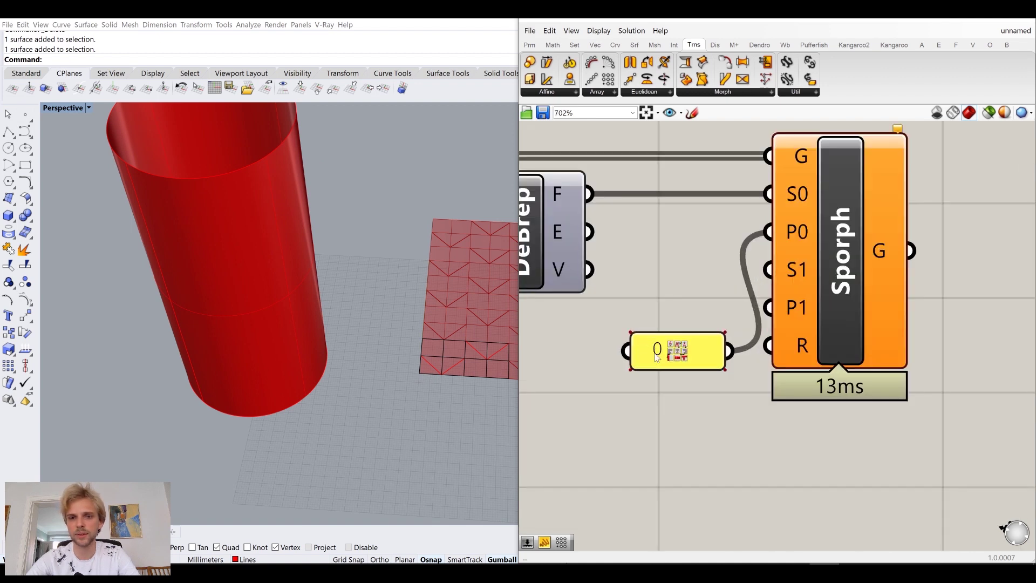
Clear the panel feeding Sporph's P0 input and re-enter 0,0 as its content
{"action": "scroll", "coordinate": [668, 351], "scroll_direction": "up", "scroll_amount": 3}
{"action": "double_click", "coordinate": [693, 348]}
{"action": "key", "text": "End"}
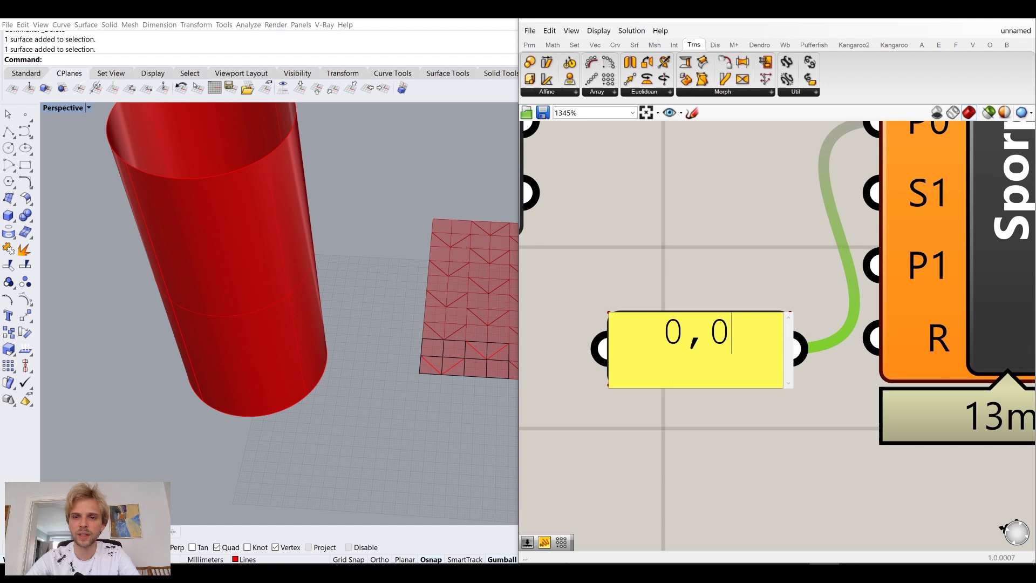
{"action": "key", "text": "BackSpace"}
{"action": "key", "text": "BackSpace"}
{"action": "key", "text": "BackSpace"}
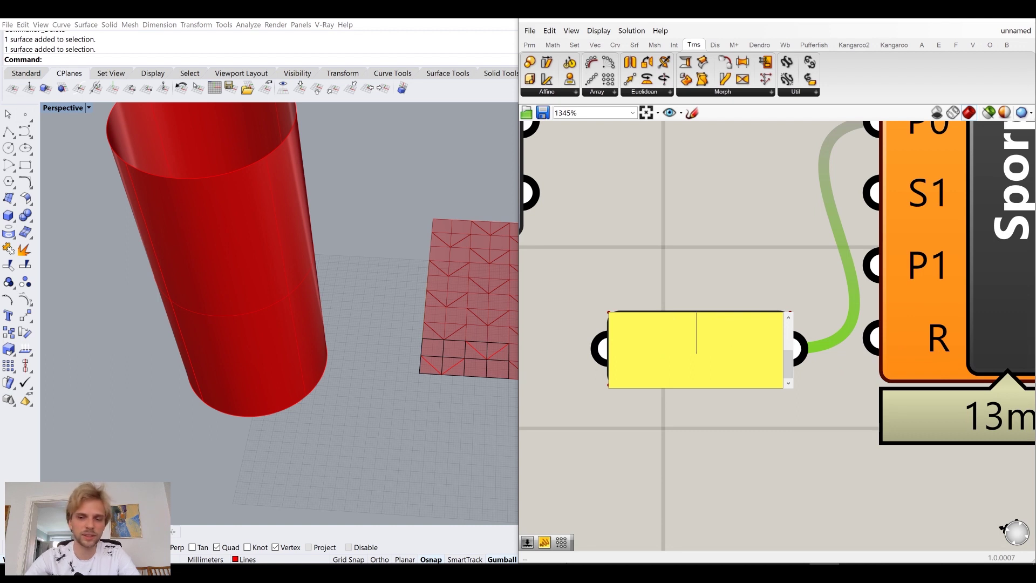
{"action": "type", "text": "0,0"}
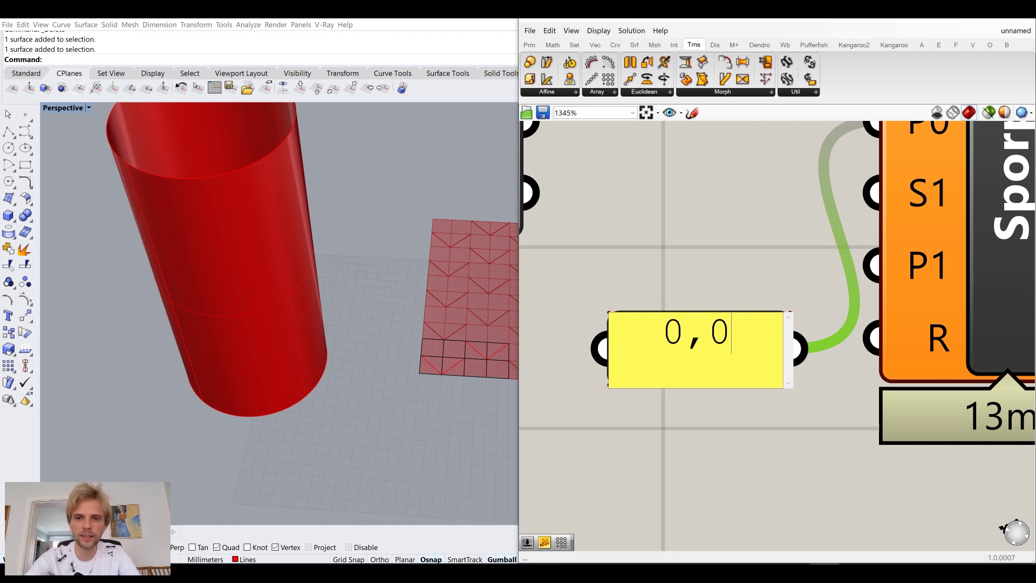
{"action": "left_click", "coordinate": [704, 186]}
Move the 0,0 panel directly beneath the Deconstruct Brep component
{"action": "scroll", "coordinate": [748, 233], "scroll_direction": "down", "scroll_amount": 5}
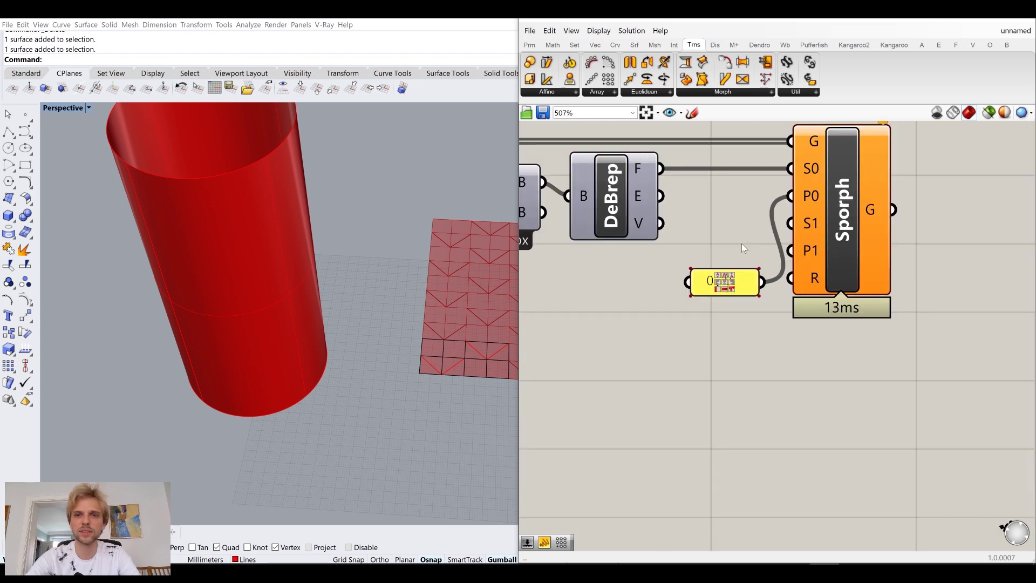
{"action": "right_click_drag", "start_coordinate": [741, 243], "coordinate": [760, 312]}
{"action": "left_click_drag", "start_coordinate": [767, 347], "coordinate": [658, 331]}
{"action": "left_click", "coordinate": [707, 409]}
{"action": "scroll", "coordinate": [720, 374], "scroll_direction": "up", "scroll_amount": 3}
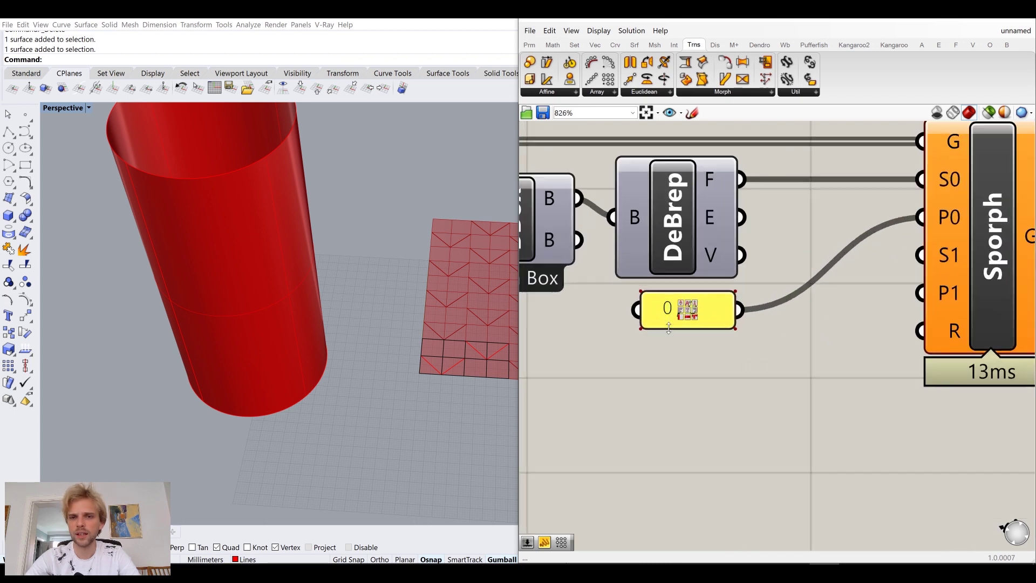
{"action": "scroll", "coordinate": [669, 328], "scroll_direction": "down", "scroll_amount": 4}
{"action": "scroll", "coordinate": [652, 329], "scroll_direction": "up", "scroll_amount": 2}
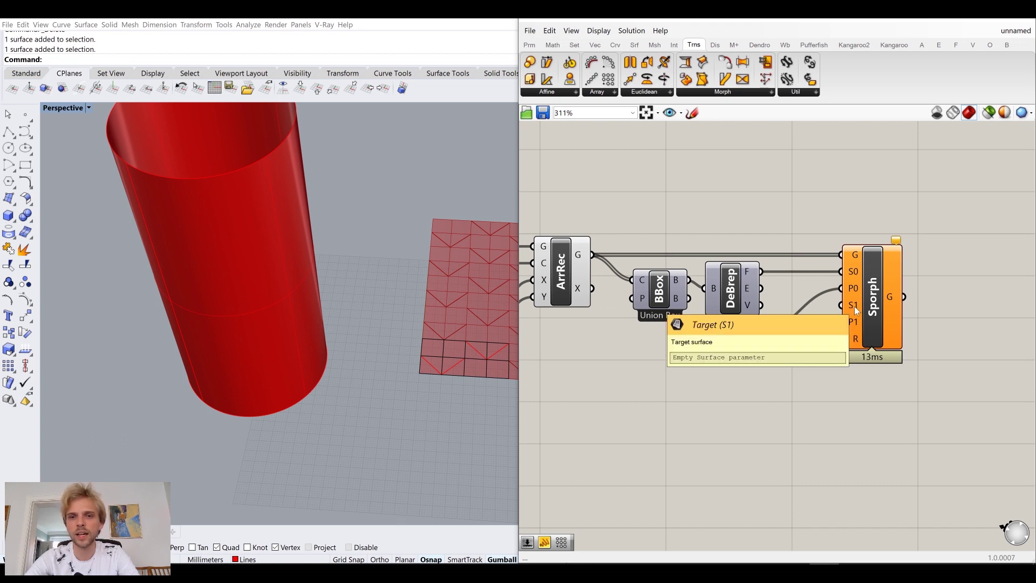
Add a Surface parameter below the 0,0 panel and assign the Rhino cylinder surface to it
{"action": "left_click", "coordinate": [202, 184]}
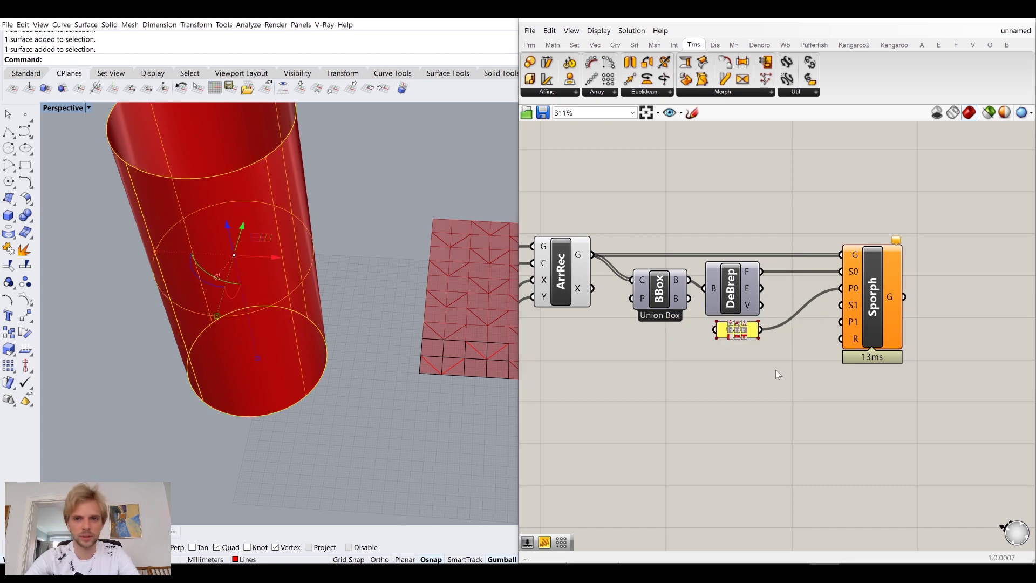
{"action": "double_click", "coordinate": [686, 393]}
{"action": "type", "text": "surface"}
{"action": "key", "text": "Return"}
{"action": "left_click_drag", "start_coordinate": [688, 393], "coordinate": [742, 375]}
{"action": "right_click", "coordinate": [741, 375]}
{"action": "left_click", "coordinate": [766, 484]}
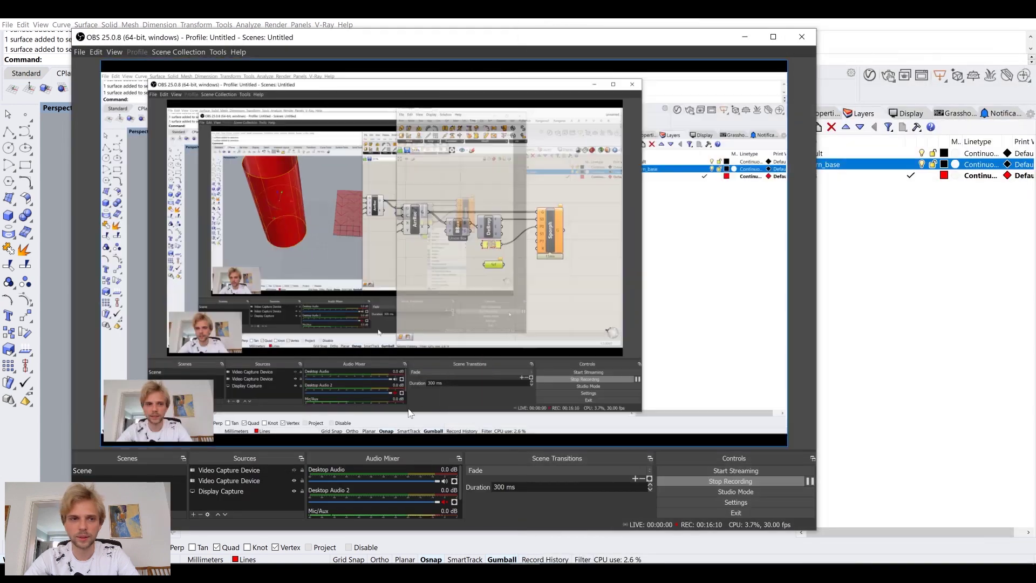
Hide the original cylinder surface in Rhino
{"action": "left_click", "coordinate": [310, 359]}
{"action": "type", "text": "Hide"}
{"action": "key", "text": "Return"}
Connect the Surface parameter to Sporph's S1 input, move it under the 0,0 panel, and connect that panel to P1
{"action": "left_click_drag", "start_coordinate": [766, 376], "coordinate": [840, 305]}
{"action": "left_click_drag", "start_coordinate": [747, 377], "coordinate": [751, 352]}
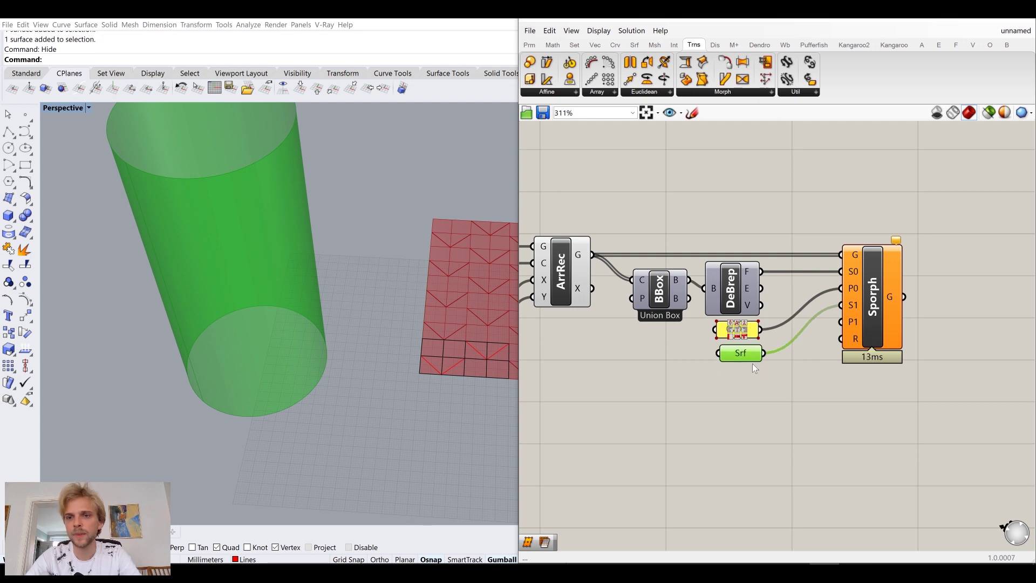
{"action": "left_click", "coordinate": [752, 364]}
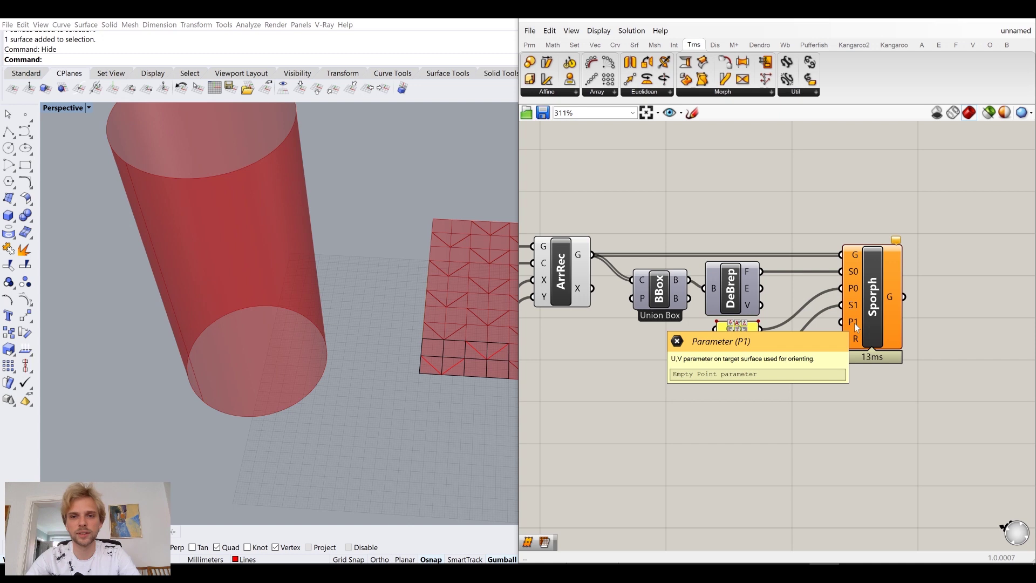
{"action": "scroll", "coordinate": [779, 324], "scroll_direction": "up", "scroll_amount": 3}
{"action": "left_click_drag", "start_coordinate": [870, 343], "coordinate": [911, 336]}
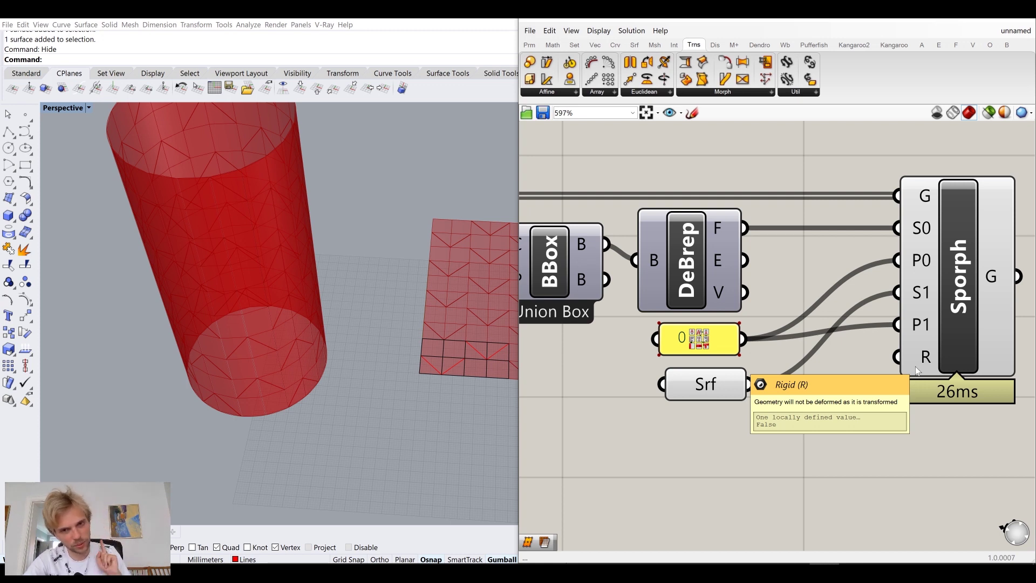
Turn off the preview of the Surface parameter and the rectangular array component
{"action": "scroll", "coordinate": [915, 367], "scroll_direction": "down", "scroll_amount": 3}
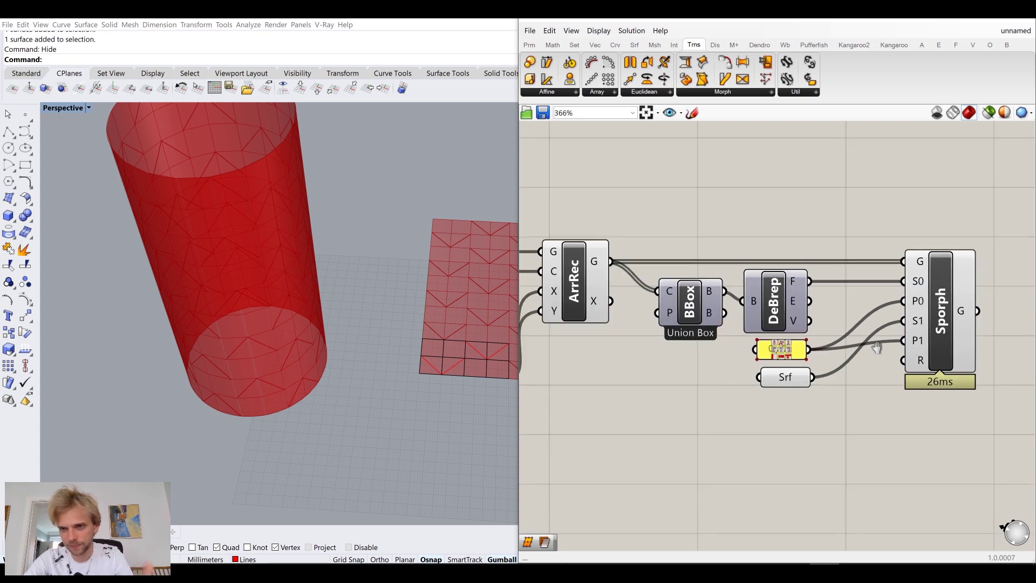
{"action": "right_click_drag", "start_coordinate": [861, 325], "coordinate": [683, 325]}
{"action": "right_click_drag", "start_coordinate": [602, 393], "coordinate": [759, 396]}
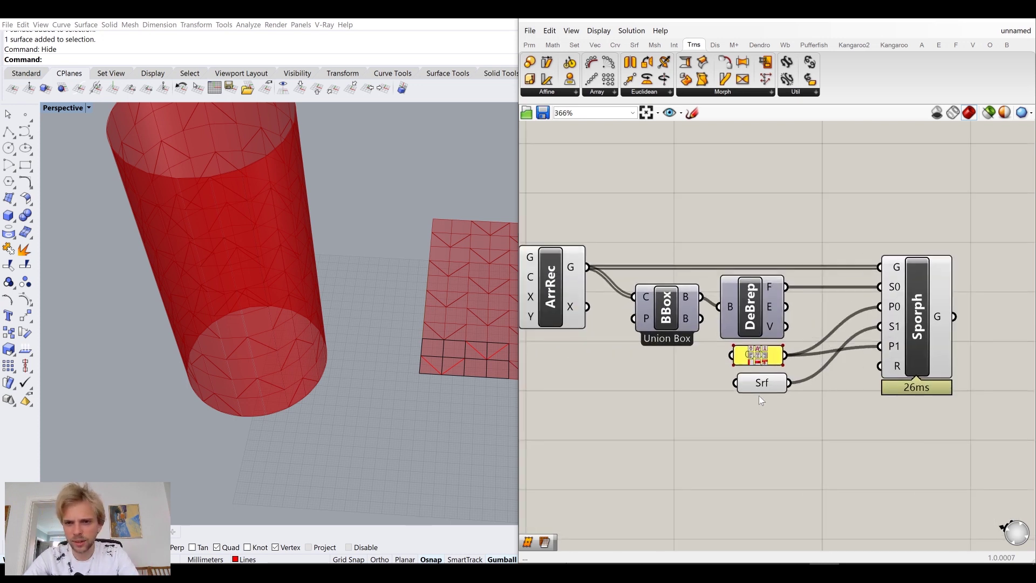
{"action": "middle_click", "coordinate": [765, 384]}
{"action": "right_click_drag", "start_coordinate": [231, 287], "coordinate": [186, 145]}
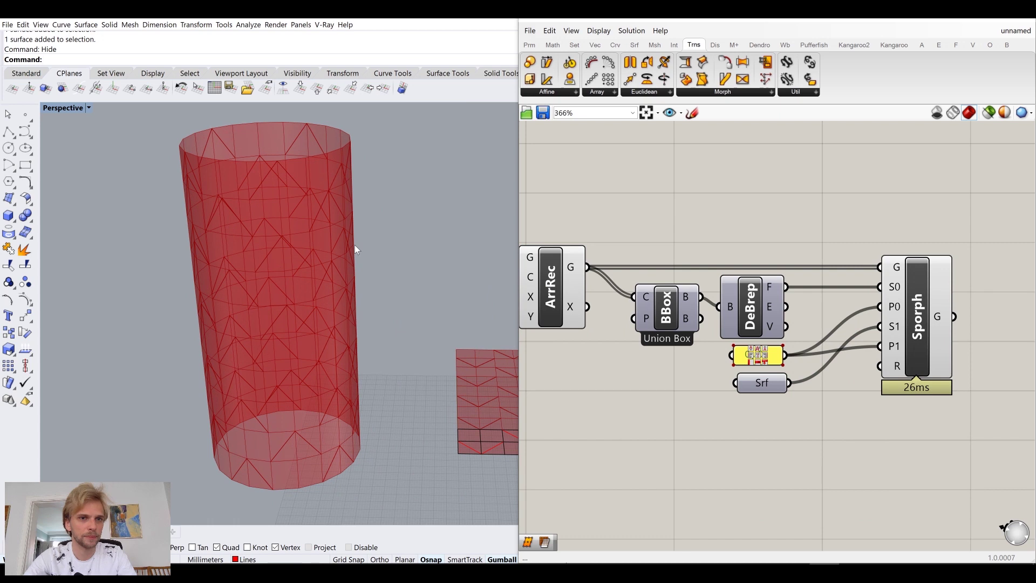
{"action": "right_click_drag", "start_coordinate": [580, 275], "coordinate": [685, 250]}
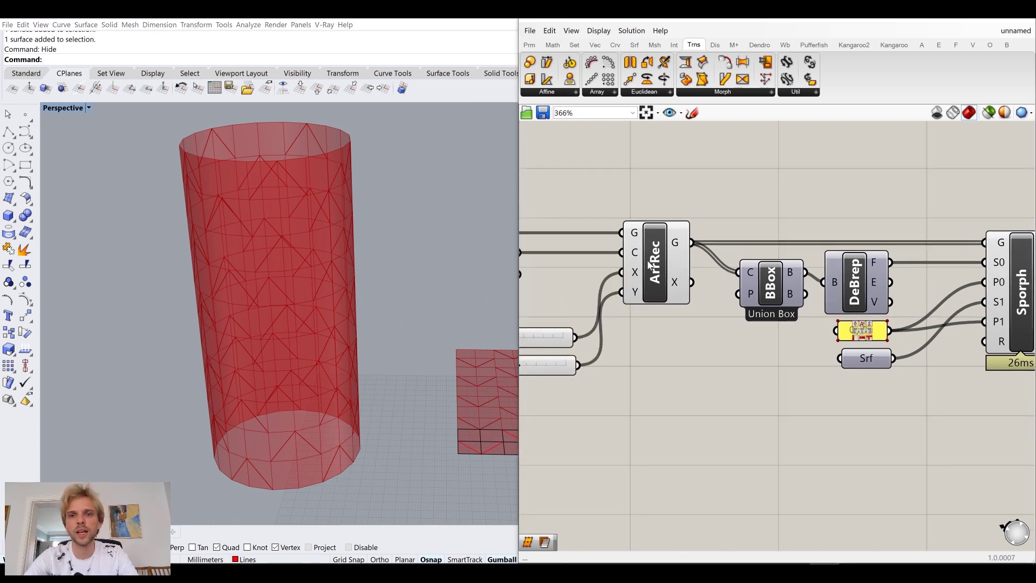
{"action": "left_click", "coordinate": [656, 258]}
{"action": "middle_click", "coordinate": [658, 252]}
{"action": "left_click", "coordinate": [566, 280]}
{"action": "scroll", "coordinate": [422, 275], "scroll_direction": "down", "scroll_amount": 3}
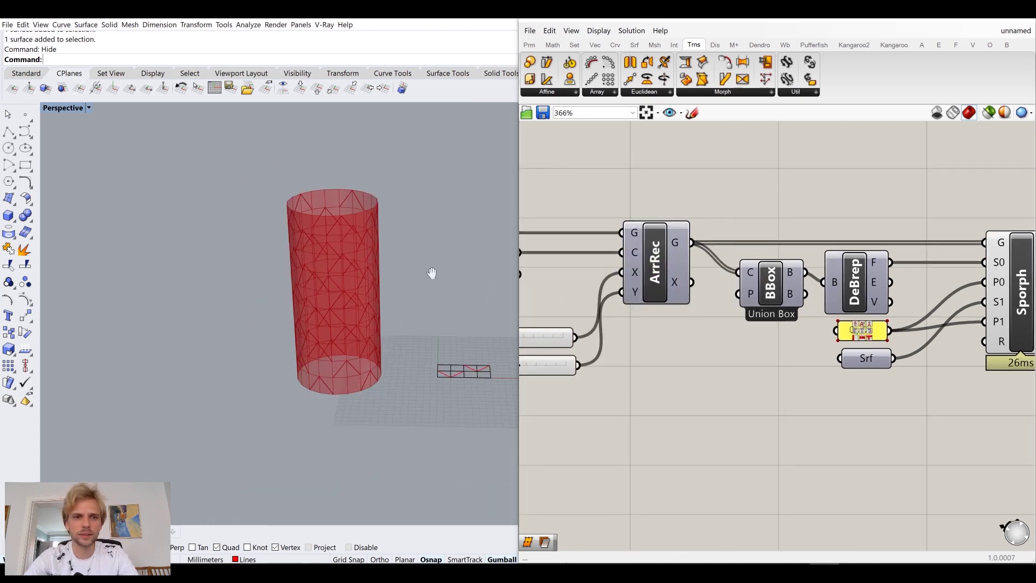
{"action": "scroll", "coordinate": [432, 234], "scroll_direction": "up", "scroll_amount": 4}
{"action": "scroll", "coordinate": [416, 261], "scroll_direction": "down", "scroll_amount": 4}
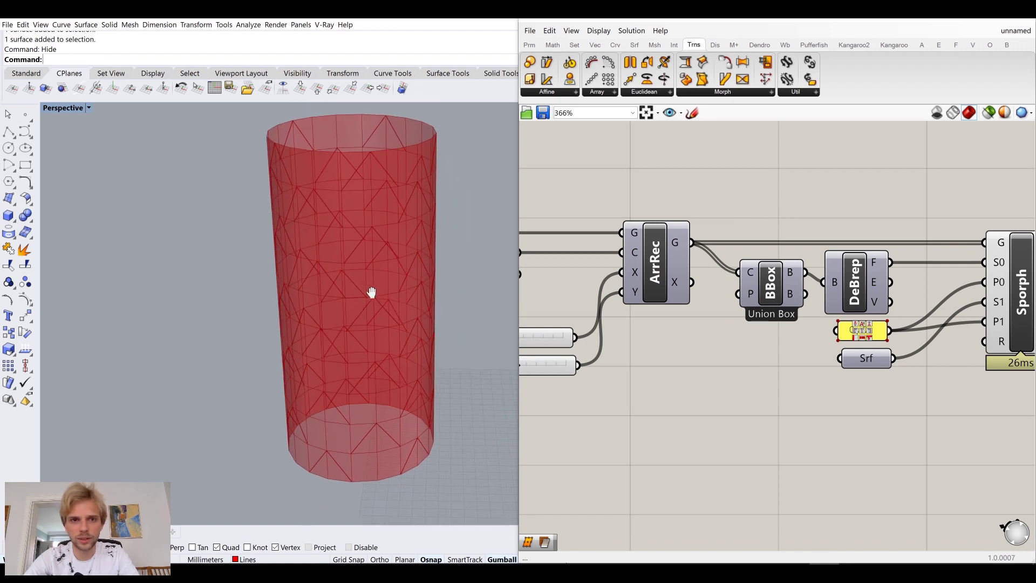
Add an Ungroup component fed by Sporph's geometry output and turn off Sporph's preview
{"action": "right_click_drag", "start_coordinate": [999, 300], "coordinate": [775, 287]}
{"action": "mouse_move", "coordinate": [813, 280]}
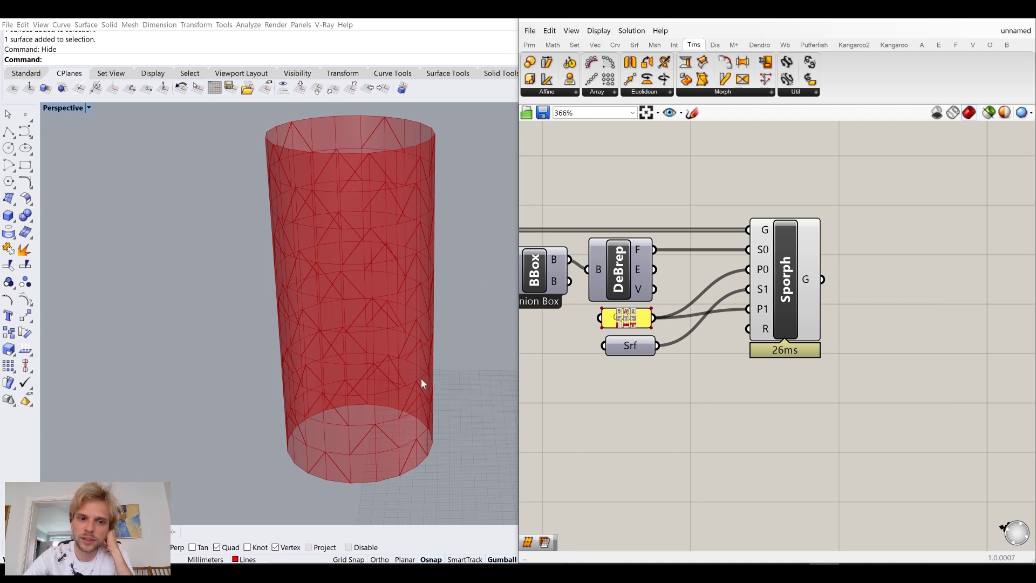
{"action": "right_click_drag", "start_coordinate": [923, 362], "coordinate": [865, 342]}
{"action": "double_click", "coordinate": [865, 342]}
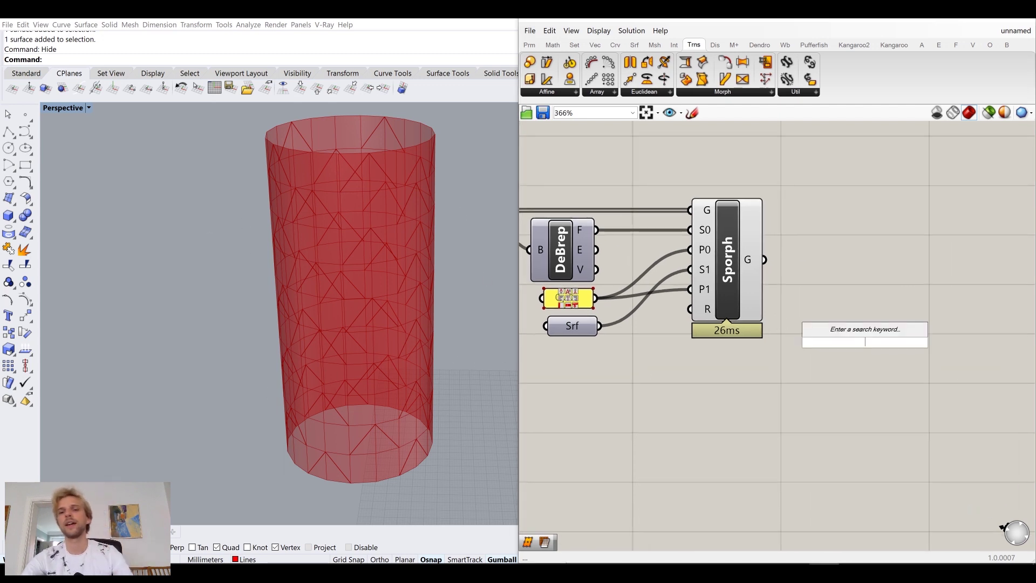
{"action": "type", "text": "ung"}
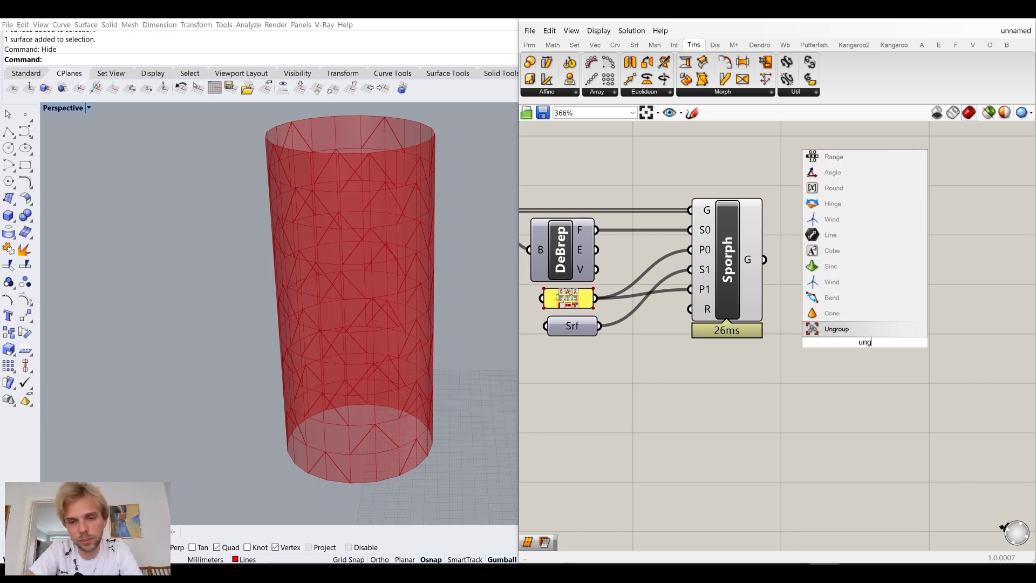
{"action": "left_click", "coordinate": [845, 328]}
{"action": "left_click_drag", "start_coordinate": [804, 315], "coordinate": [832, 269]}
{"action": "middle_click", "coordinate": [722, 273]}
{"action": "left_click", "coordinate": [771, 227]}
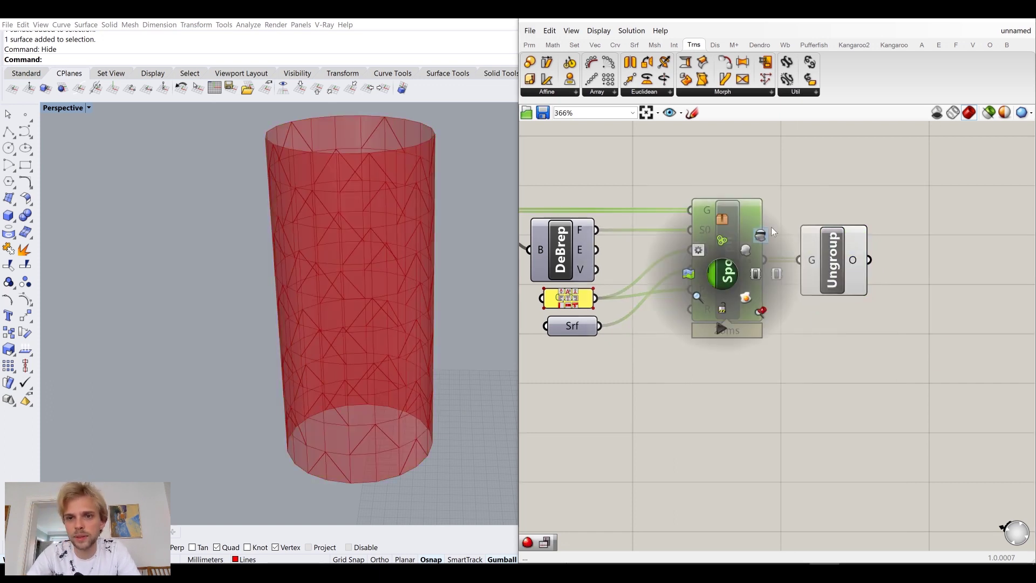
Simplify the Ungroup component's objects output and inspect its data structure
{"action": "right_click_drag", "start_coordinate": [888, 256], "coordinate": [733, 242]}
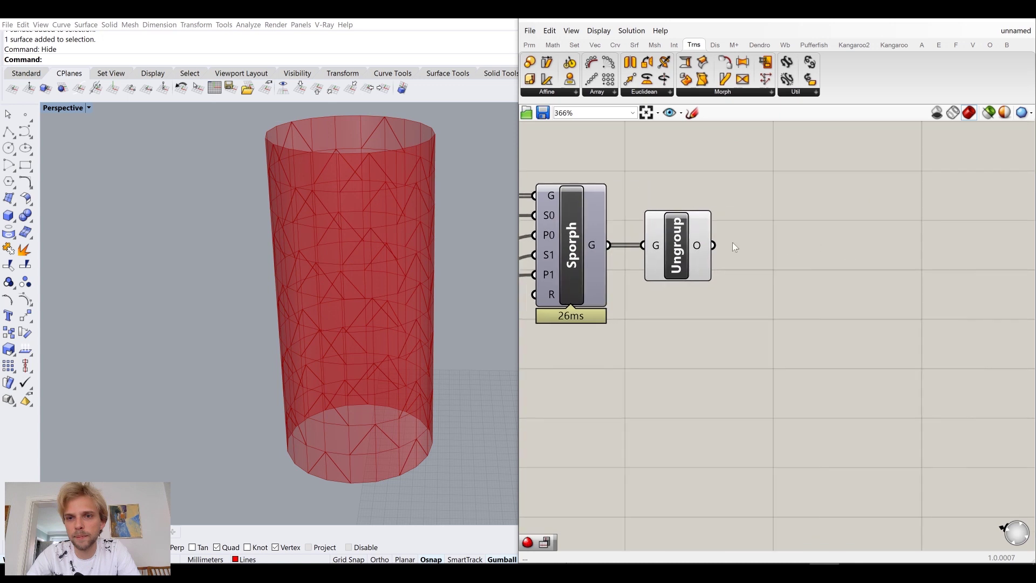
{"action": "right_click", "coordinate": [705, 248]}
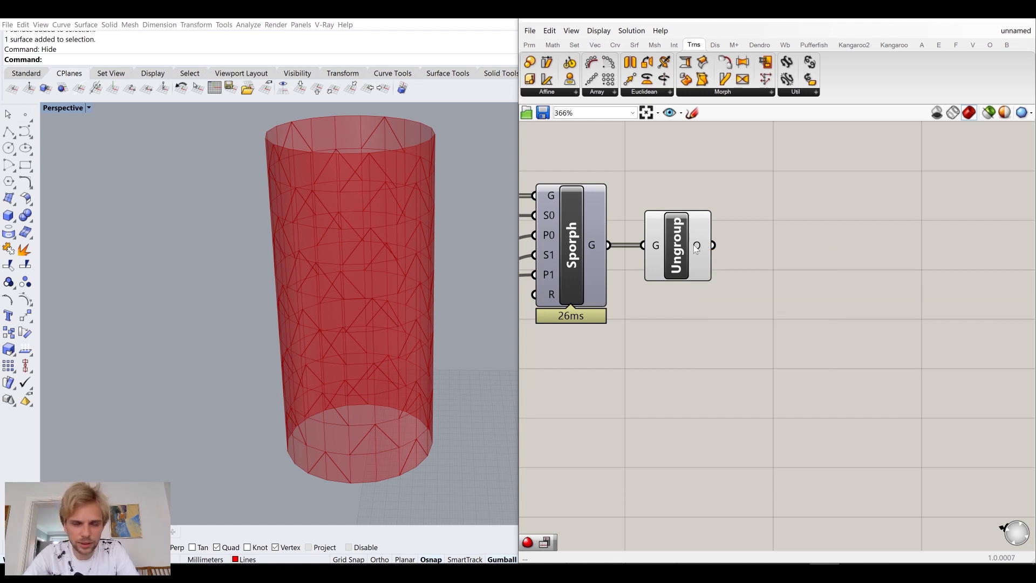
{"action": "right_click", "coordinate": [700, 244]}
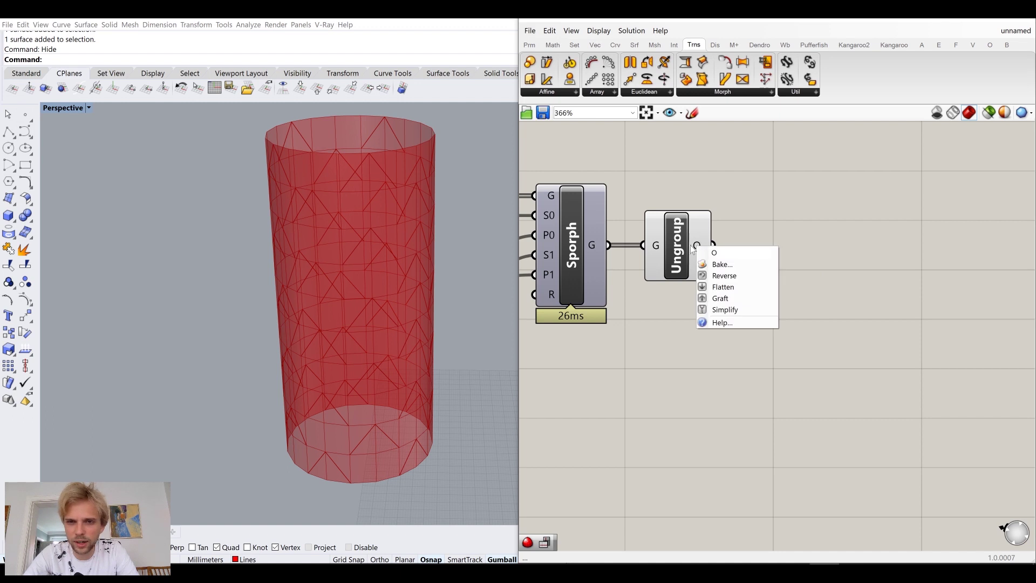
{"action": "left_click", "coordinate": [724, 310]}
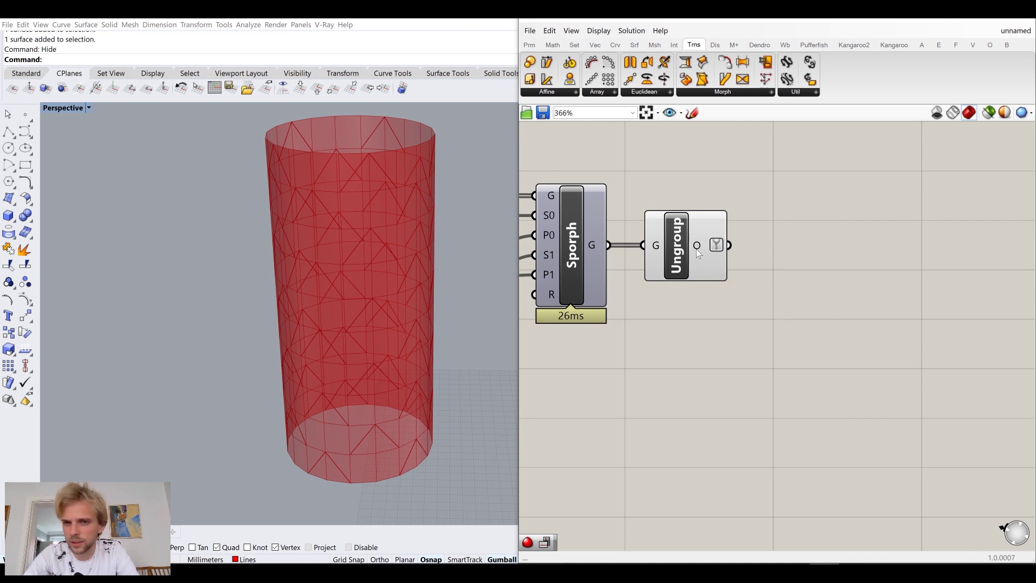
{"action": "mouse_move", "coordinate": [701, 252]}
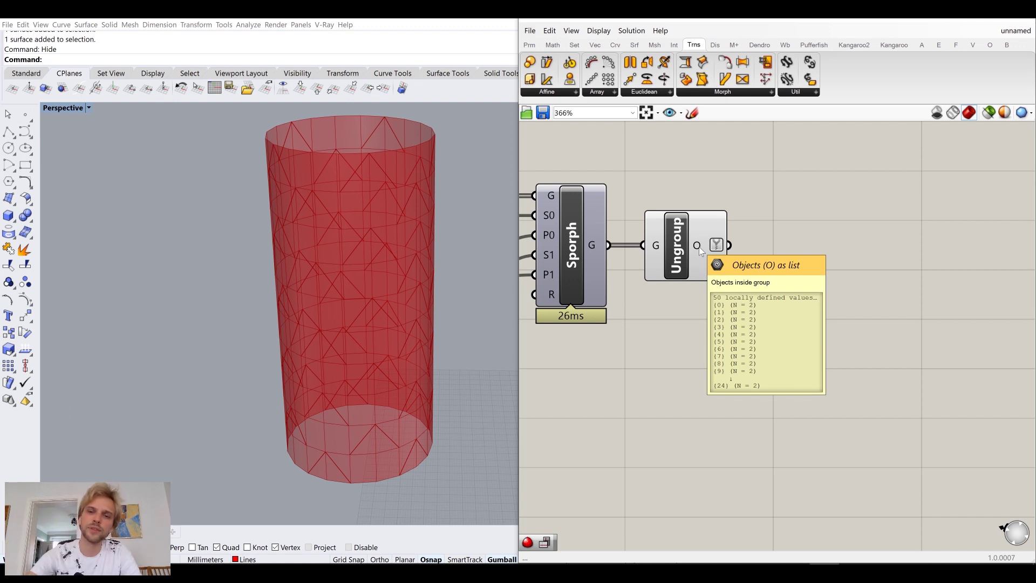
Review the cleaned base-grid mesh and the grouped smocking lines that feed the Merge component
{"action": "scroll", "coordinate": [699, 247], "scroll_direction": "down", "scroll_amount": 5}
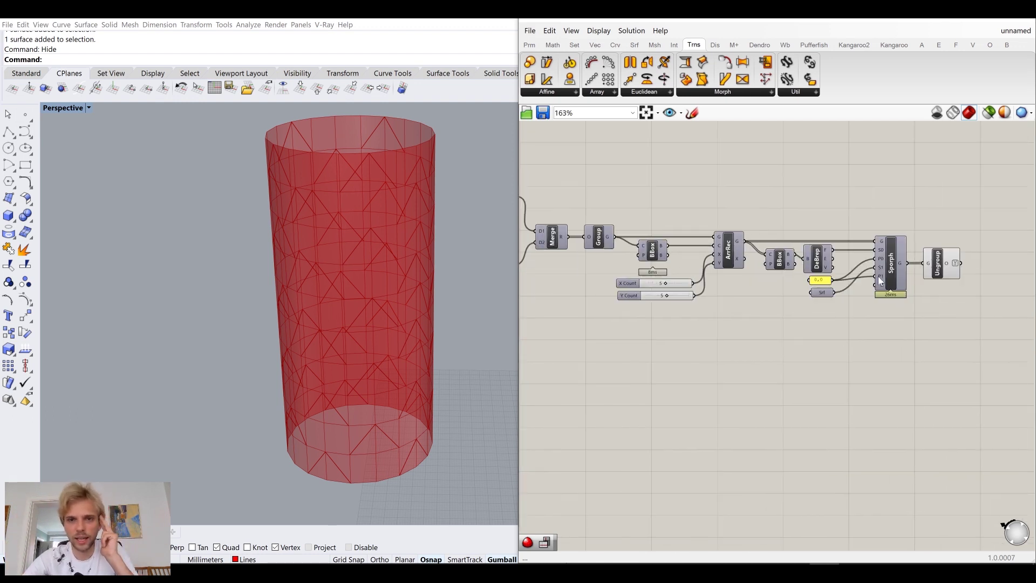
{"action": "scroll", "coordinate": [698, 254], "scroll_direction": "up", "scroll_amount": 3}
{"action": "left_click", "coordinate": [657, 235]}
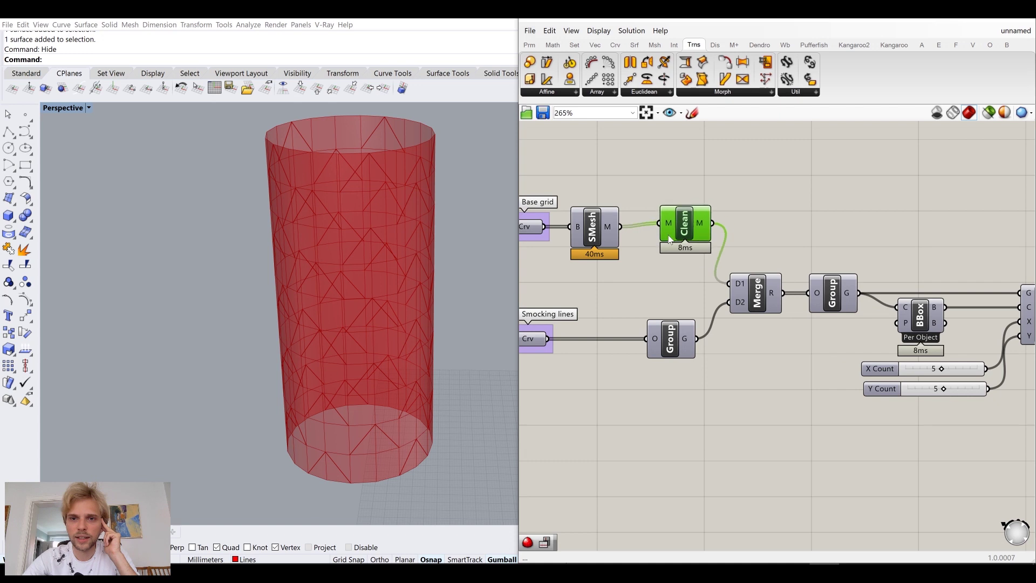
{"action": "left_click_drag", "start_coordinate": [657, 235], "coordinate": [657, 228]}
{"action": "left_click", "coordinate": [671, 348]}
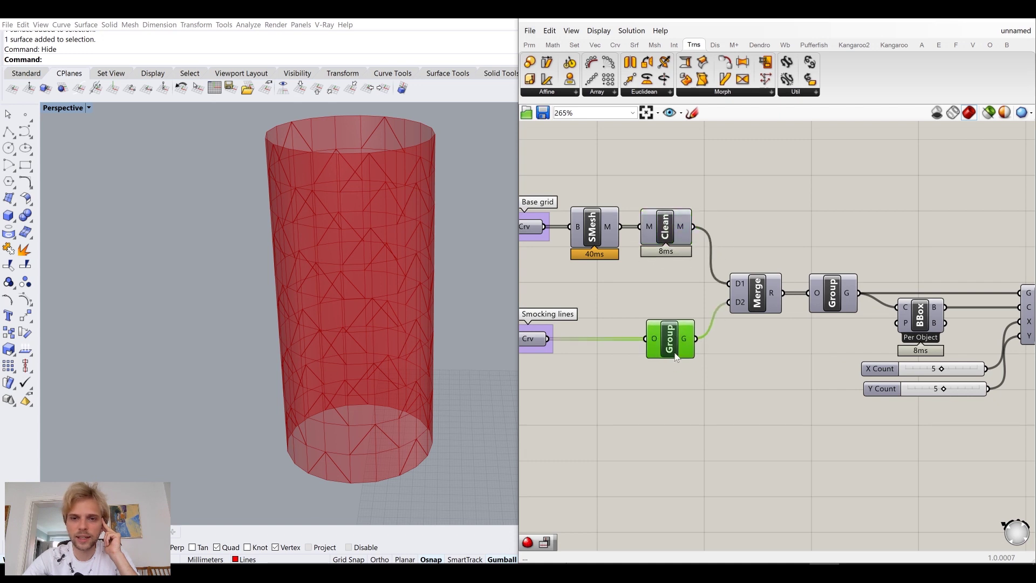
{"action": "scroll", "coordinate": [712, 338], "scroll_direction": "down", "scroll_amount": 4}
{"action": "scroll", "coordinate": [849, 322], "scroll_direction": "up", "scroll_amount": 4}
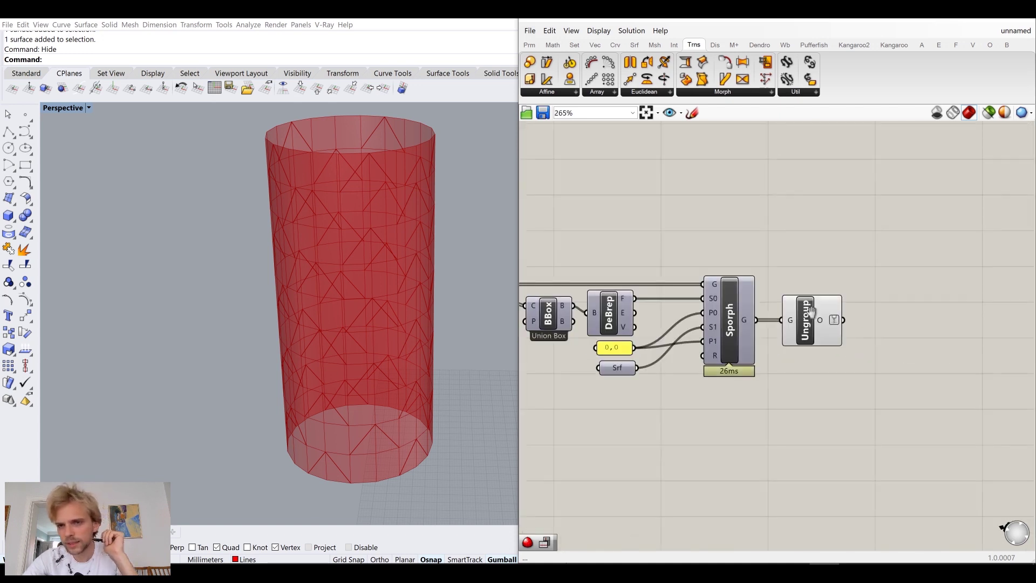
Add an Explode Tree component and connect Ungroup's objects output to its data input
{"action": "double_click", "coordinate": [849, 318]}
{"action": "type", "text": "bang"}
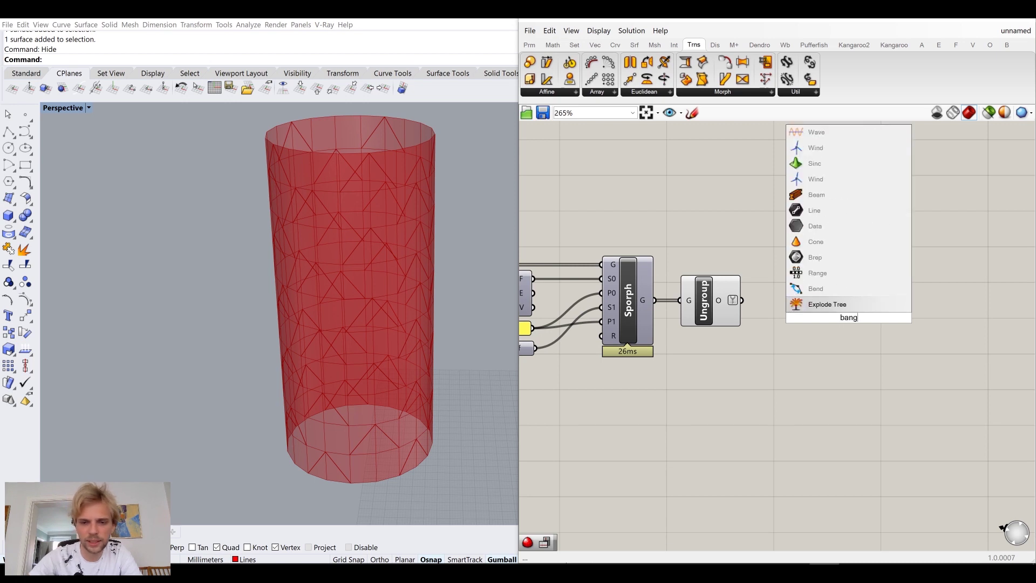
{"action": "key", "text": "Return"}
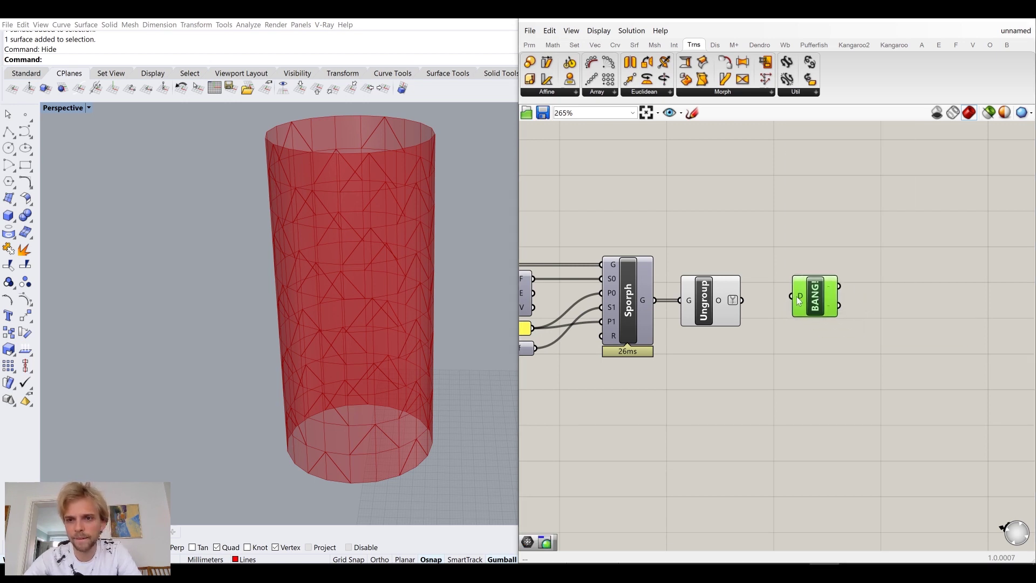
{"action": "scroll", "coordinate": [738, 301], "scroll_direction": "up", "scroll_amount": 3}
{"action": "left_click_drag", "start_coordinate": [736, 301], "coordinate": [827, 327]}
{"action": "left_click", "coordinate": [787, 227]}
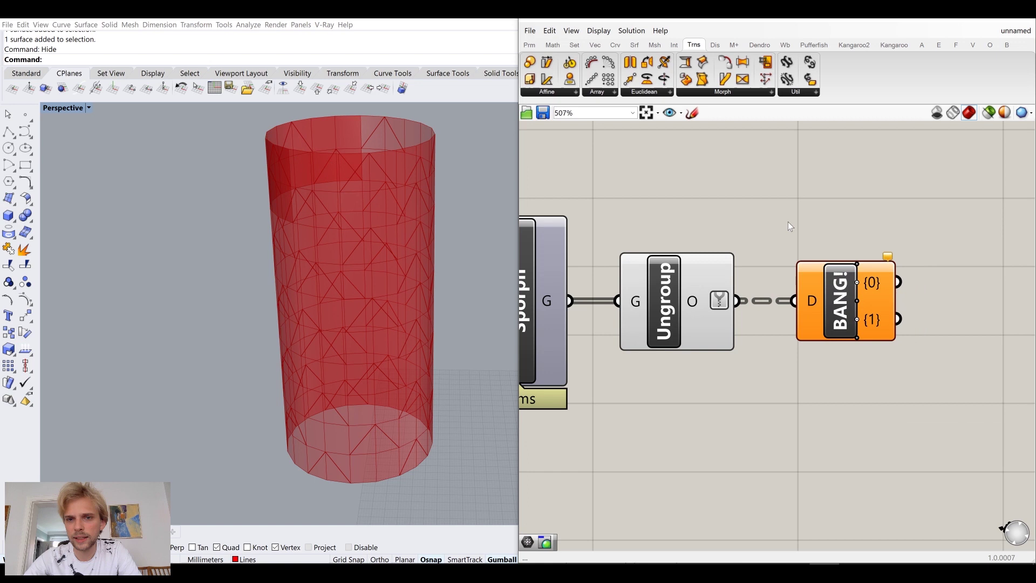
Turn off Ungroup's preview and move the Explode Tree component further away from it, checking its warning
{"action": "left_click", "coordinate": [674, 303]}
{"action": "middle_click", "coordinate": [674, 304]}
{"action": "left_click", "coordinate": [670, 268]}
{"action": "left_click", "coordinate": [740, 225]}
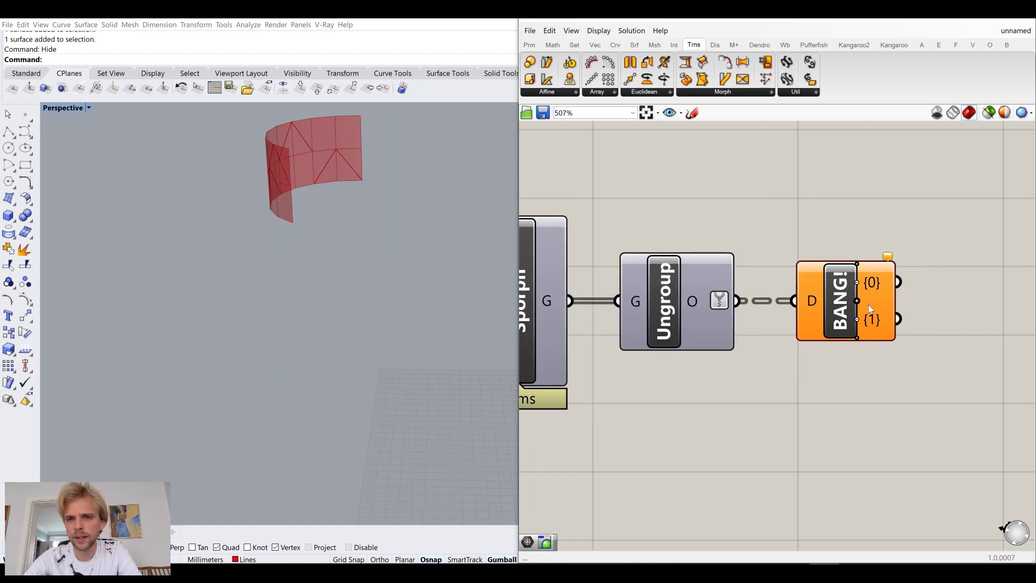
{"action": "mouse_move", "coordinate": [887, 260]}
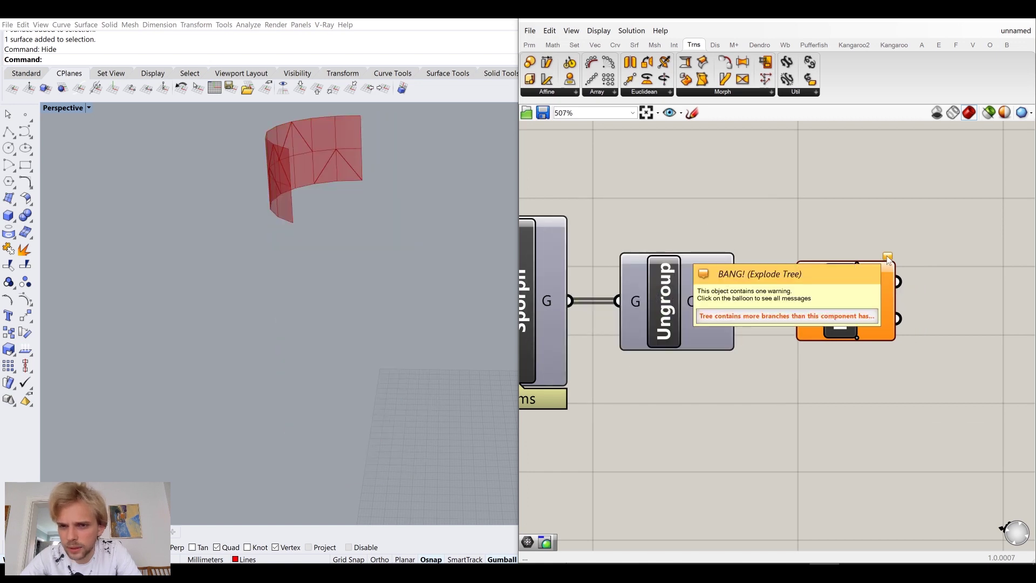
{"action": "left_click_drag", "start_coordinate": [836, 288], "coordinate": [925, 274]}
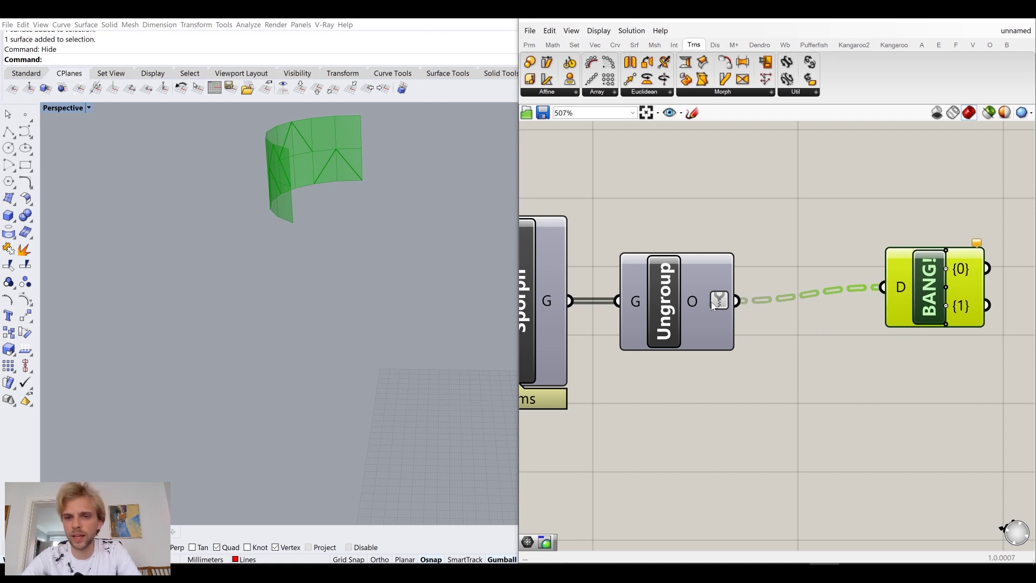
{"action": "mouse_move", "coordinate": [696, 307]}
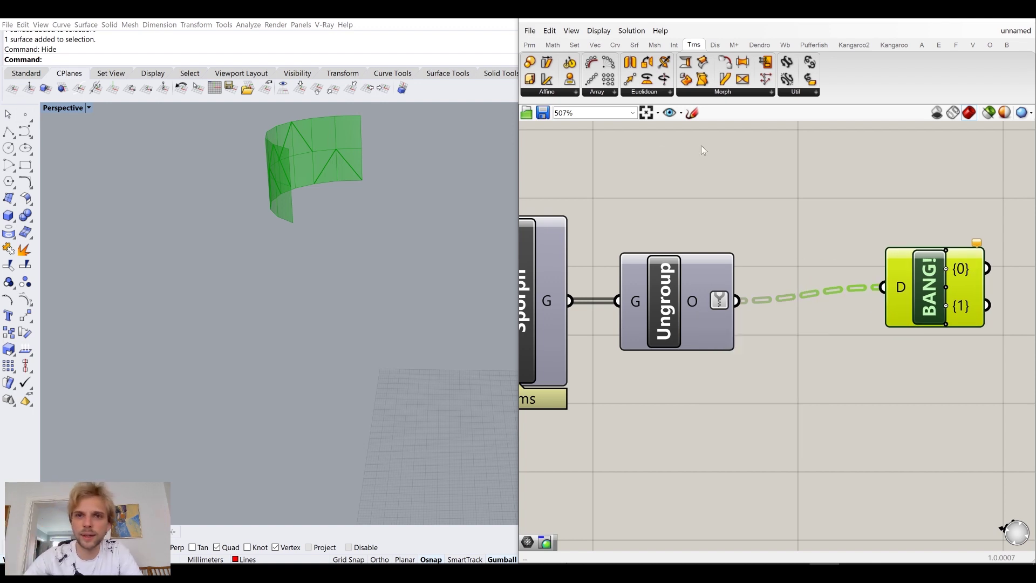
Add a panel above Ungroup showing its objects output, and enlarge the panel to list more branches
{"action": "left_click", "coordinate": [529, 45]}
{"action": "left_click_drag", "start_coordinate": [703, 80], "coordinate": [804, 173]}
{"action": "left_click_drag", "start_coordinate": [743, 295], "coordinate": [692, 171]}
{"action": "right_click_drag", "start_coordinate": [701, 173], "coordinate": [605, 296]}
{"action": "left_click_drag", "start_coordinate": [666, 270], "coordinate": [697, 200]}
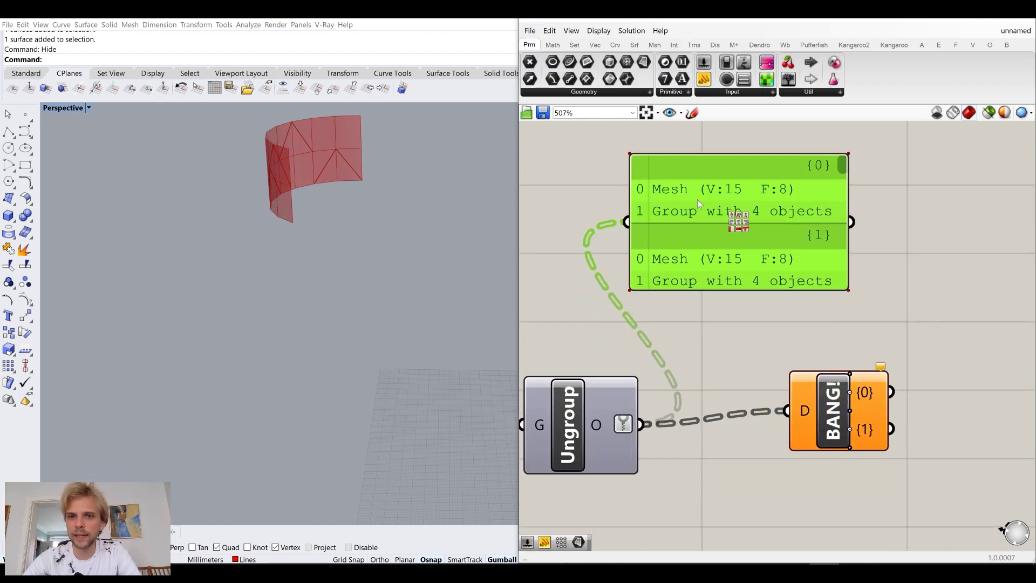
{"action": "left_click_drag", "start_coordinate": [732, 291], "coordinate": [732, 335]}
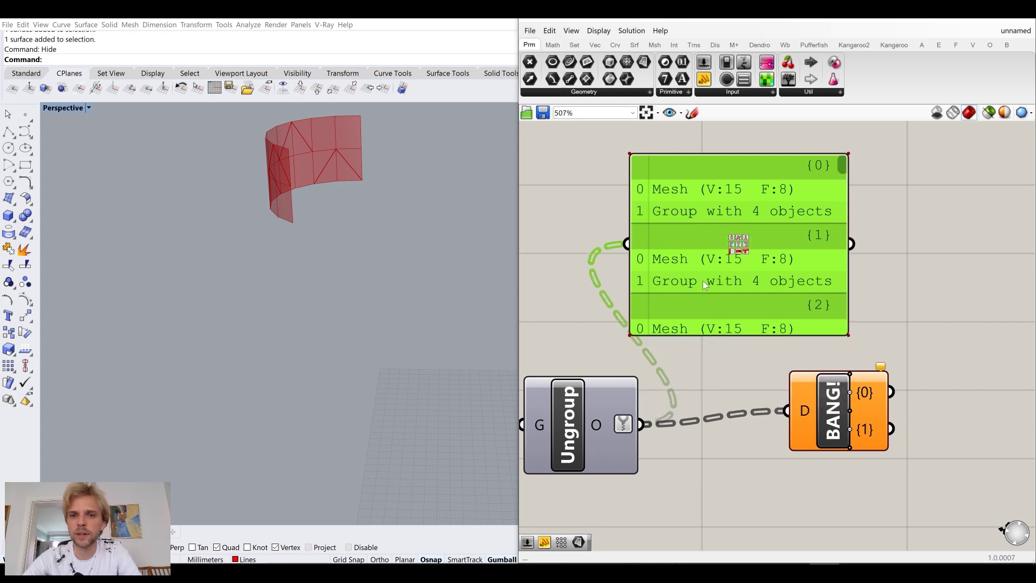
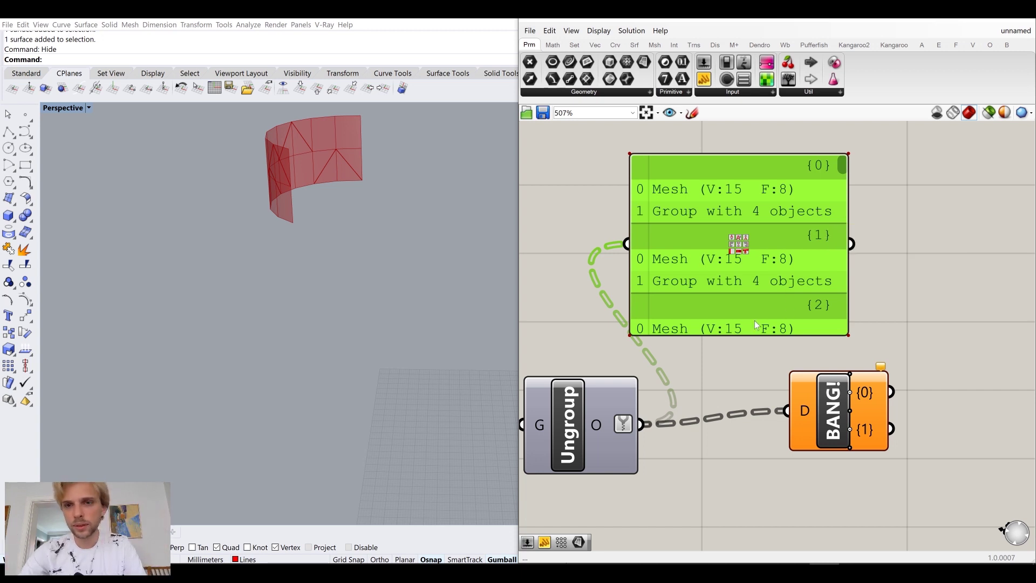
Add a Flip Matrix component below Ungroup and connect Ungroup's objects output to its data input
{"action": "right_click_drag", "start_coordinate": [735, 241], "coordinate": [728, 199]}
{"action": "double_click", "coordinate": [699, 462]}
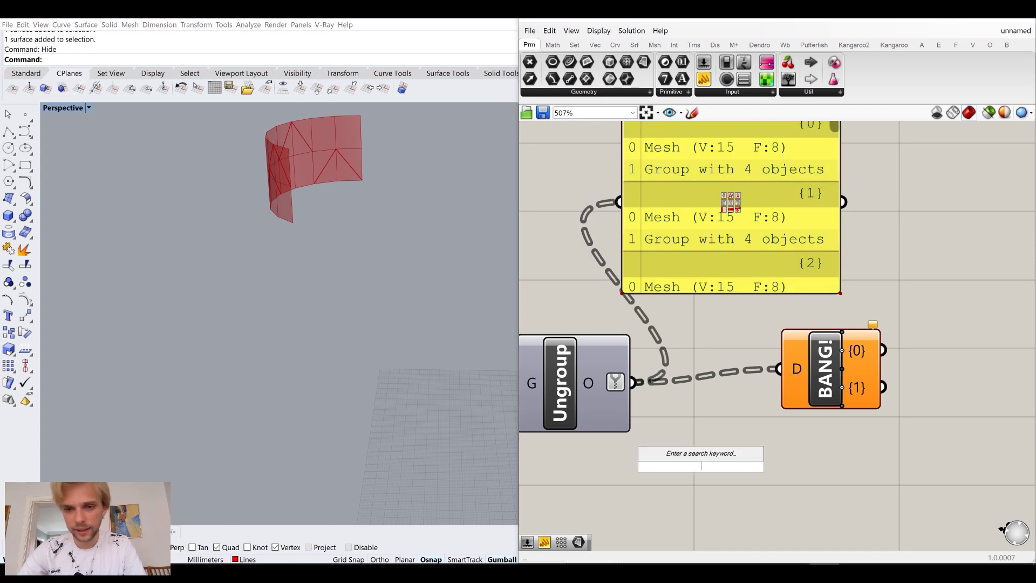
{"action": "type", "text": "flip mat"}
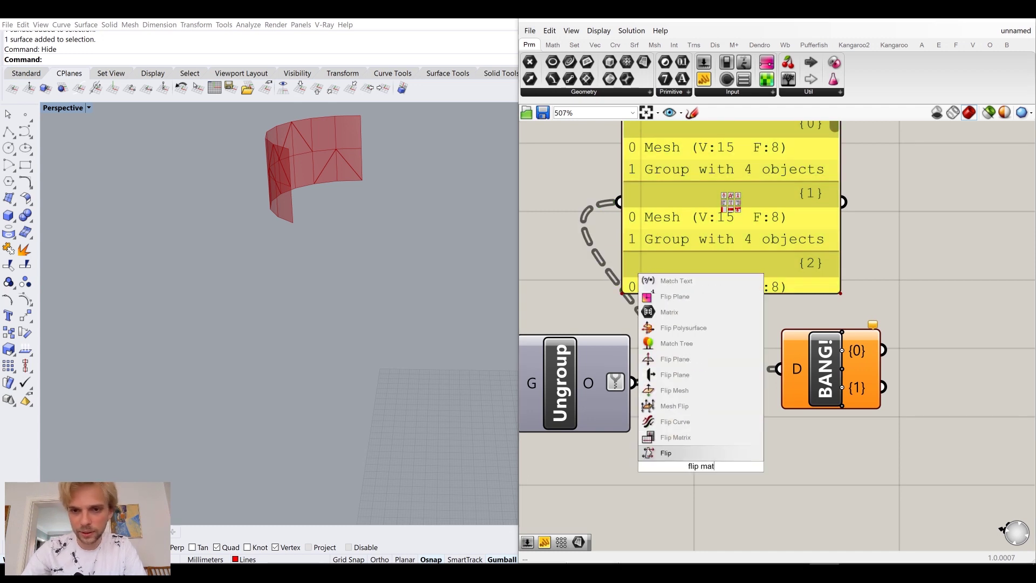
{"action": "left_click", "coordinate": [710, 439]}
{"action": "left_click_drag", "start_coordinate": [635, 382], "coordinate": [651, 464]}
{"action": "left_click_drag", "start_coordinate": [722, 467], "coordinate": [719, 440]}
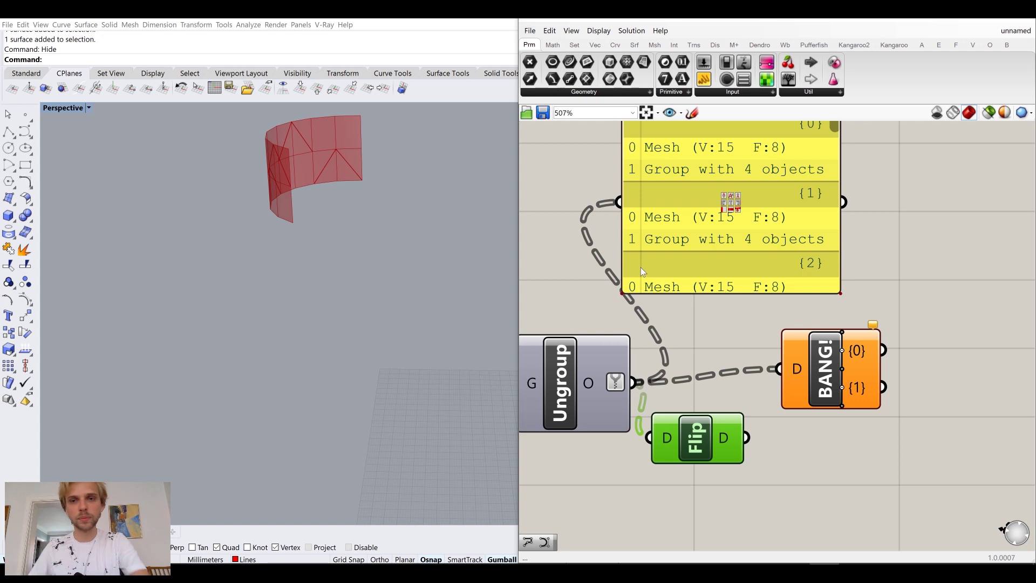
Delete the panel connected to Ungroup's objects output
{"action": "right_click_drag", "start_coordinate": [811, 199], "coordinate": [839, 185]}
{"action": "left_click", "coordinate": [839, 185]}
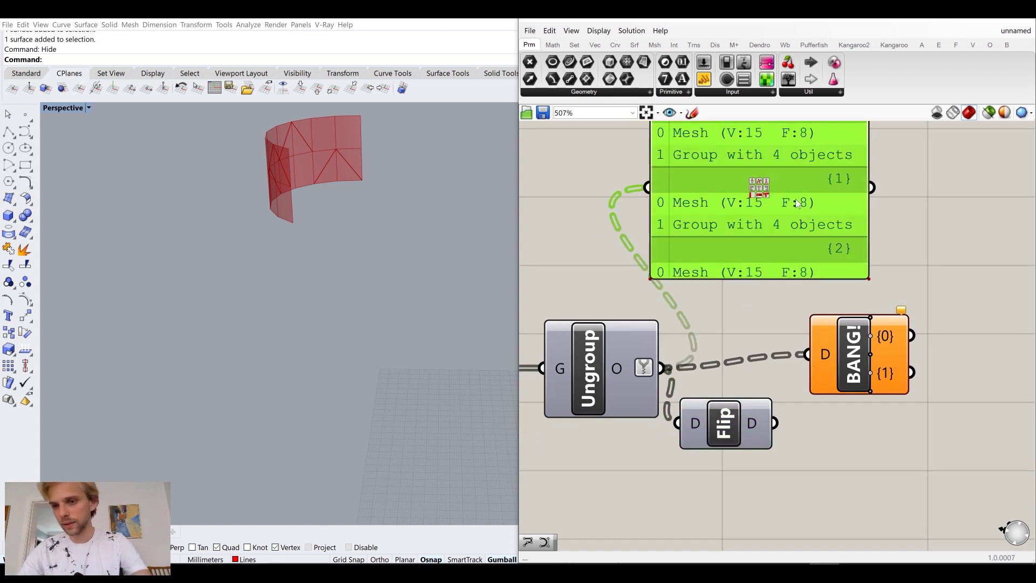
{"action": "key", "text": "Delete"}
Add a Param Viewer above Ungroup showing the data structure of its objects output, and shrink the viewer
{"action": "right_click_drag", "start_coordinate": [723, 219], "coordinate": [726, 239]}
{"action": "left_click_drag", "start_coordinate": [726, 238], "coordinate": [726, 238]}
{"action": "left_click_drag", "start_coordinate": [667, 387], "coordinate": [592, 237]}
{"action": "scroll", "coordinate": [759, 245], "scroll_direction": "down", "scroll_amount": 4}
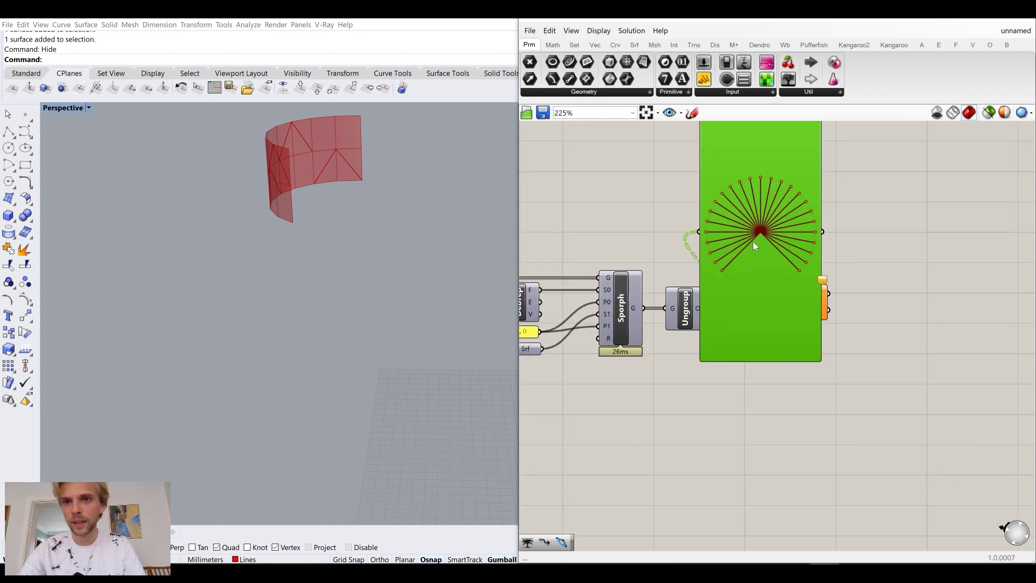
{"action": "scroll", "coordinate": [754, 243], "scroll_direction": "up", "scroll_amount": 2}
{"action": "left_click_drag", "start_coordinate": [850, 412], "coordinate": [786, 249]}
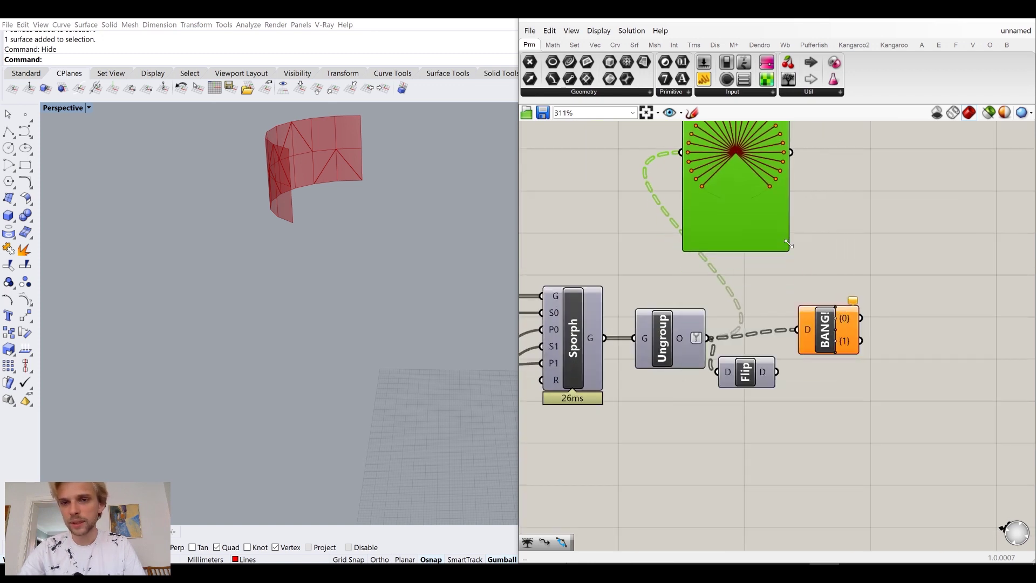
Add a second Param Viewer on Flip Matrix's output and compare its branch structure with Ungroup's
{"action": "left_click_drag", "start_coordinate": [763, 206], "coordinate": [846, 448]}
{"action": "left_click_drag", "start_coordinate": [776, 372], "coordinate": [792, 432]}
{"action": "right_click_drag", "start_coordinate": [797, 425], "coordinate": [745, 393]}
{"action": "scroll", "coordinate": [755, 386], "scroll_direction": "up", "scroll_amount": 2}
{"action": "left_click_drag", "start_coordinate": [761, 388], "coordinate": [773, 355]}
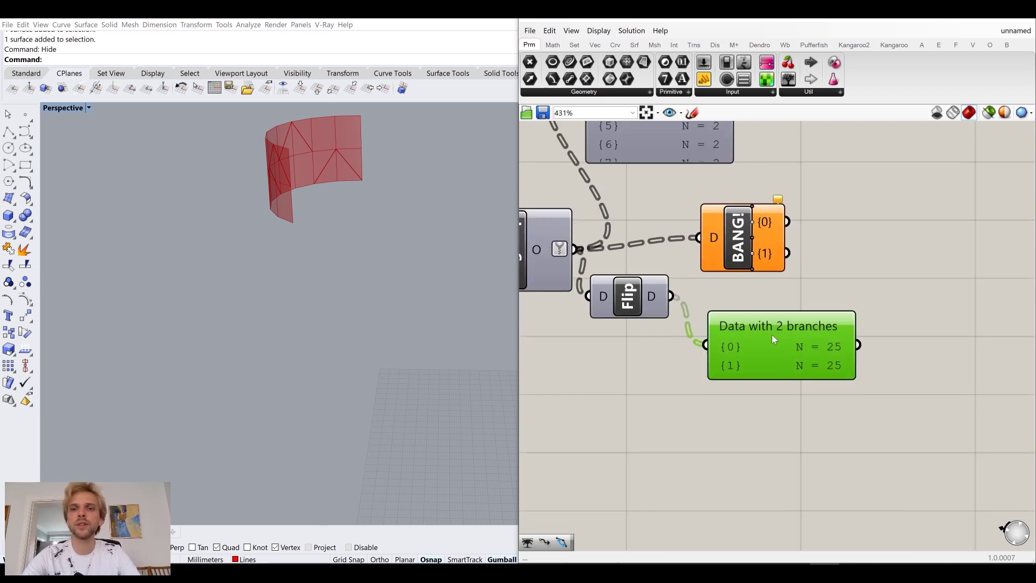
{"action": "right_click_drag", "start_coordinate": [773, 355], "coordinate": [819, 496]}
{"action": "left_click", "coordinate": [678, 233]}
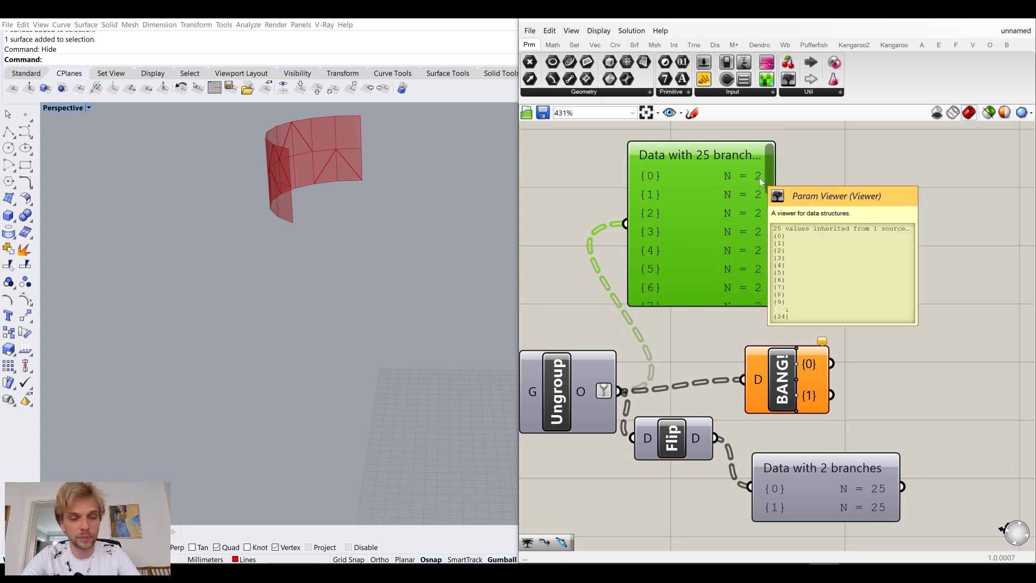
{"action": "right_click_drag", "start_coordinate": [771, 454], "coordinate": [753, 413]}
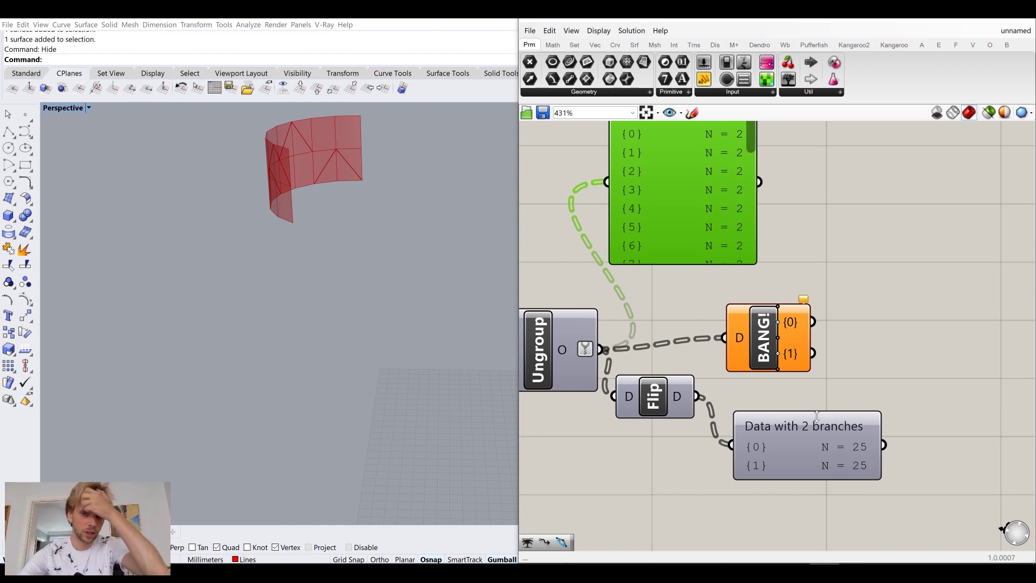
Connect Flip Matrix's output to Explode Tree's data input and delete both Param Viewers
{"action": "left_click_drag", "start_coordinate": [696, 396], "coordinate": [681, 375]}
{"action": "left_click_drag", "start_coordinate": [740, 337], "coordinate": [735, 387]}
{"action": "left_click", "coordinate": [772, 434]}
{"action": "key", "text": "Delete"}
{"action": "left_click", "coordinate": [692, 247]}
{"action": "key", "text": "Delete"}
Line up Flip Matrix and Explode Tree with Ungroup, and inspect the data in outputs {0} and {1}
{"action": "left_click_drag", "start_coordinate": [748, 450], "coordinate": [614, 326]}
{"action": "left_click_drag", "start_coordinate": [658, 372], "coordinate": [669, 350]}
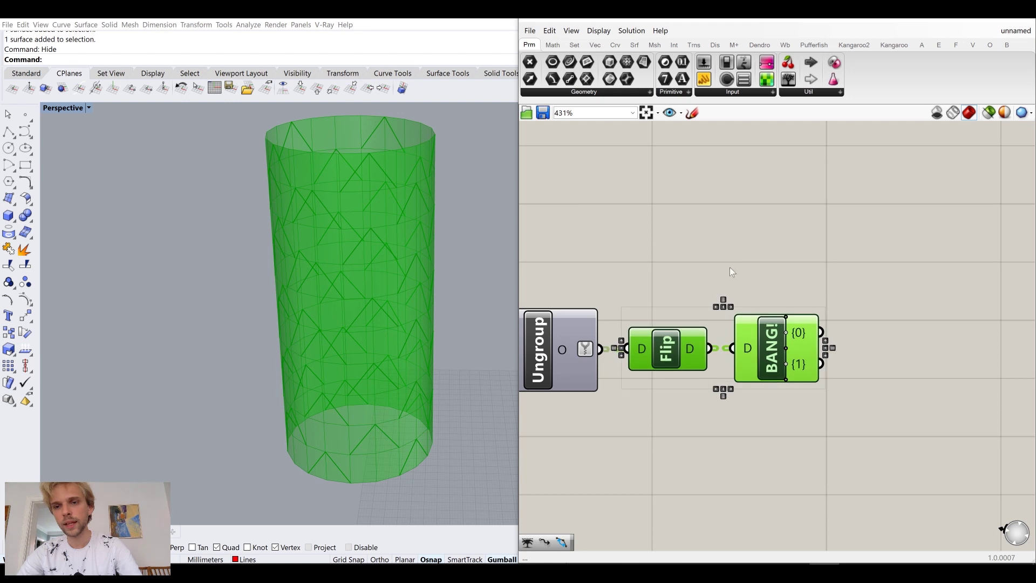
{"action": "left_click", "coordinate": [729, 267]}
{"action": "scroll", "coordinate": [796, 334], "scroll_direction": "up", "scroll_amount": 1}
{"action": "mouse_move", "coordinate": [802, 337]}
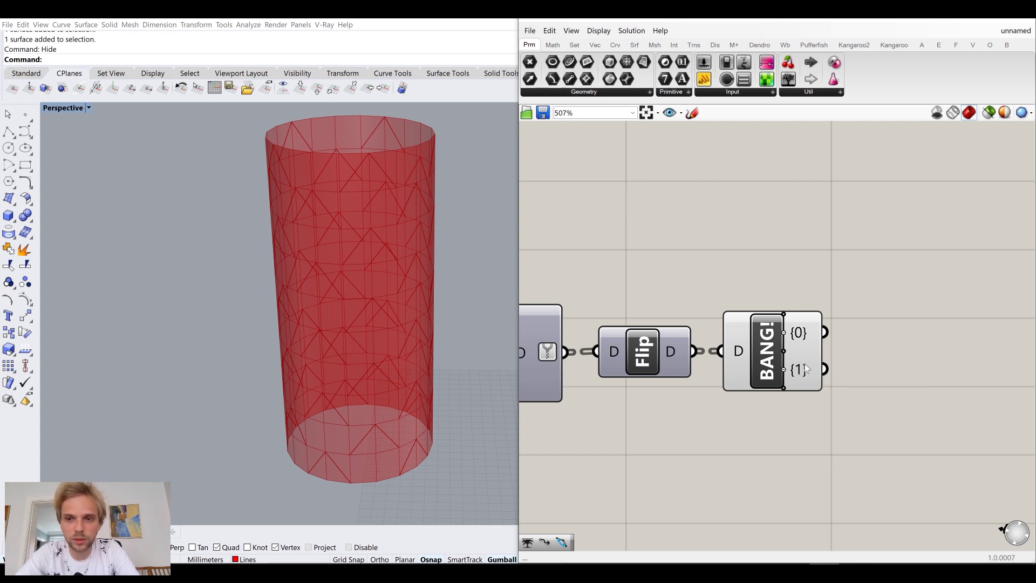
{"action": "mouse_move", "coordinate": [806, 368]}
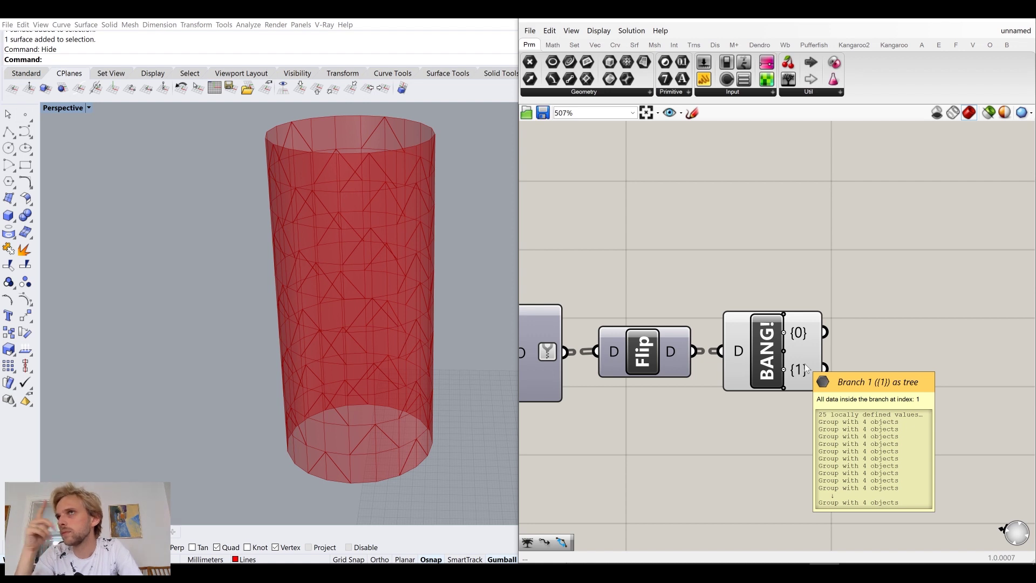
{"action": "right_click_drag", "start_coordinate": [833, 355], "coordinate": [740, 303]}
{"action": "mouse_move", "coordinate": [740, 303]}
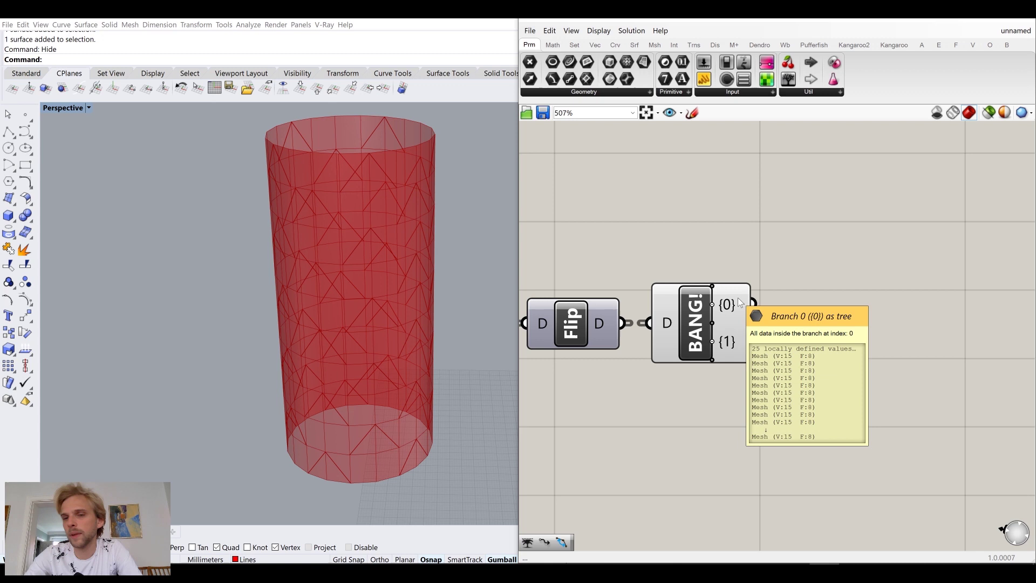
Add a Combine&Clean component and connect Explode Tree's {0} output to its mesh input
{"action": "double_click", "coordinate": [802, 236]}
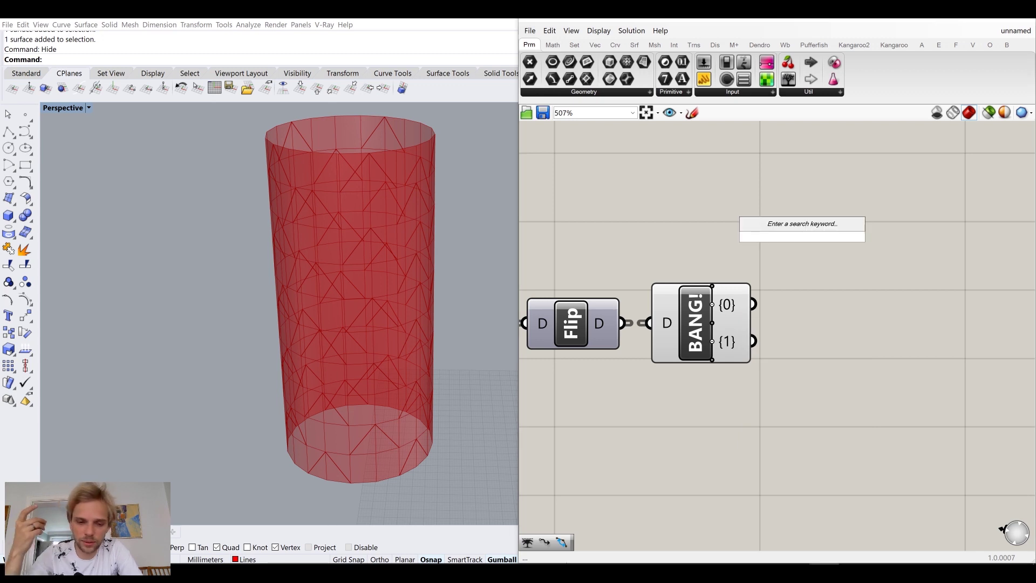
{"action": "type", "text": "combine and"}
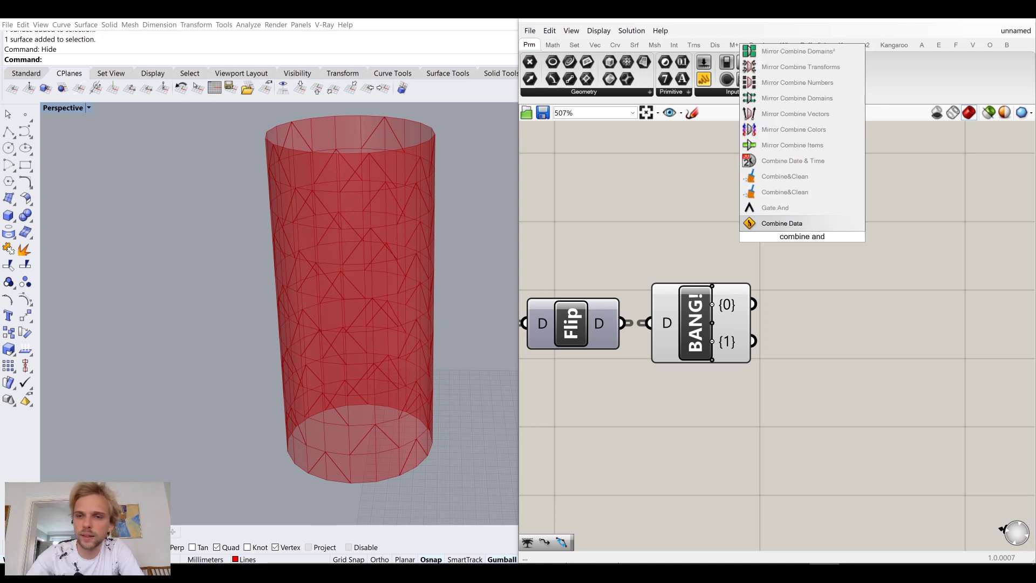
{"action": "left_click", "coordinate": [802, 195]}
{"action": "left_click_drag", "start_coordinate": [754, 305], "coordinate": [819, 231]}
Turn off Explode Tree's preview and move Combine&Clean slightly higher, checking its mesh output
{"action": "left_click", "coordinate": [891, 306]}
{"action": "left_click", "coordinate": [689, 325]}
{"action": "middle_click", "coordinate": [689, 325]}
{"action": "left_click", "coordinate": [701, 221]}
{"action": "right_click_drag", "start_coordinate": [819, 231], "coordinate": [691, 248]}
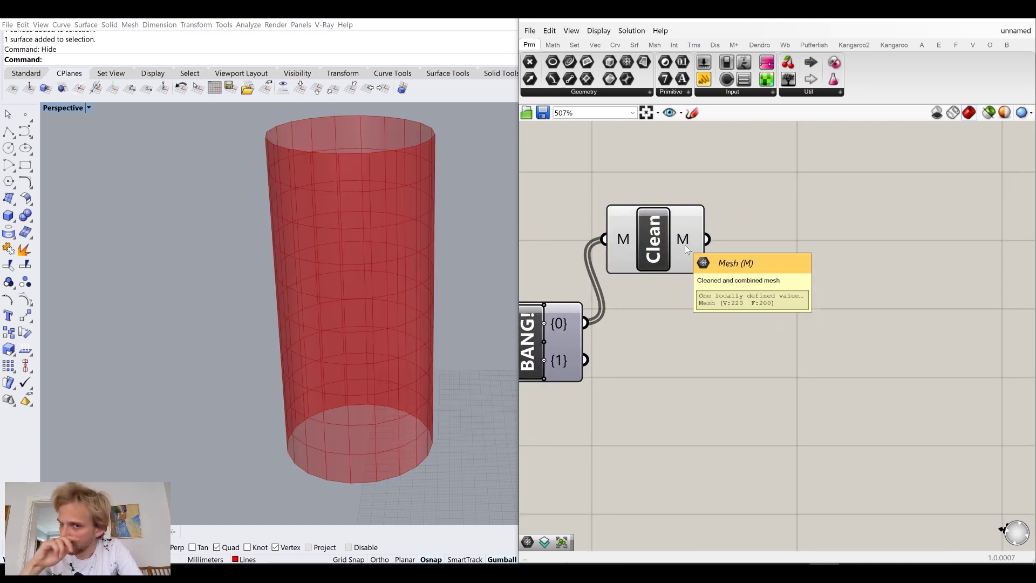
{"action": "left_click_drag", "start_coordinate": [684, 245], "coordinate": [682, 221]}
{"action": "left_click", "coordinate": [733, 274]}
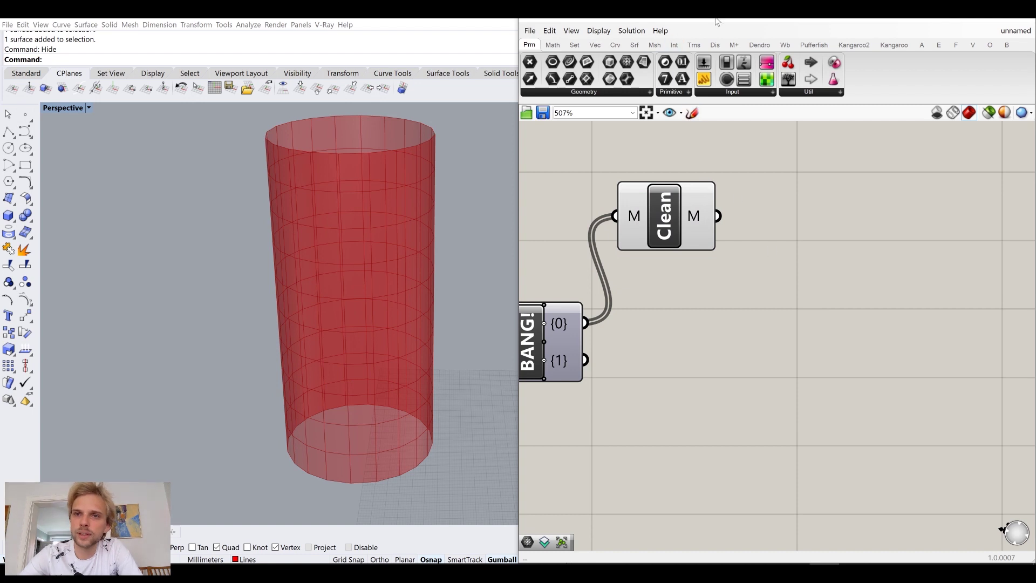
{"action": "left_click", "coordinate": [656, 45]}
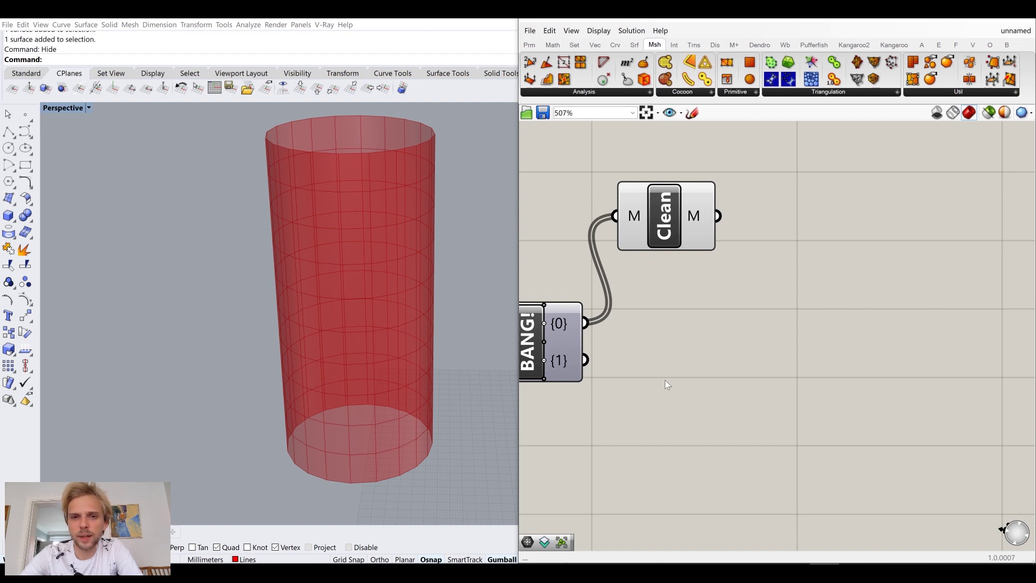
Add a Custom Preview component and connect Explode Tree's {1} output to its geometry input
{"action": "right_click_drag", "start_coordinate": [659, 427], "coordinate": [758, 348]}
{"action": "double_click", "coordinate": [762, 360]}
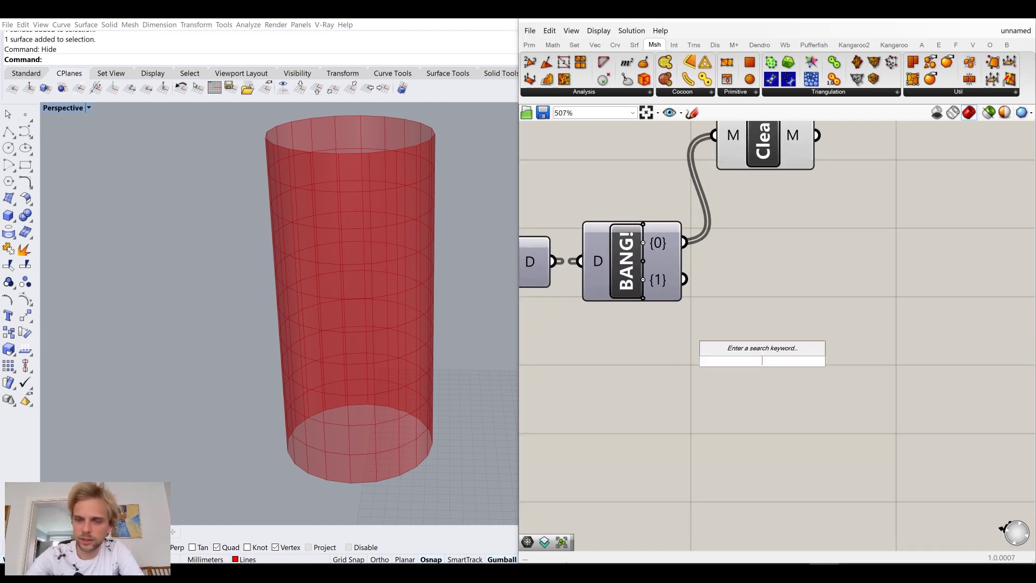
{"action": "type", "text": "pr"}
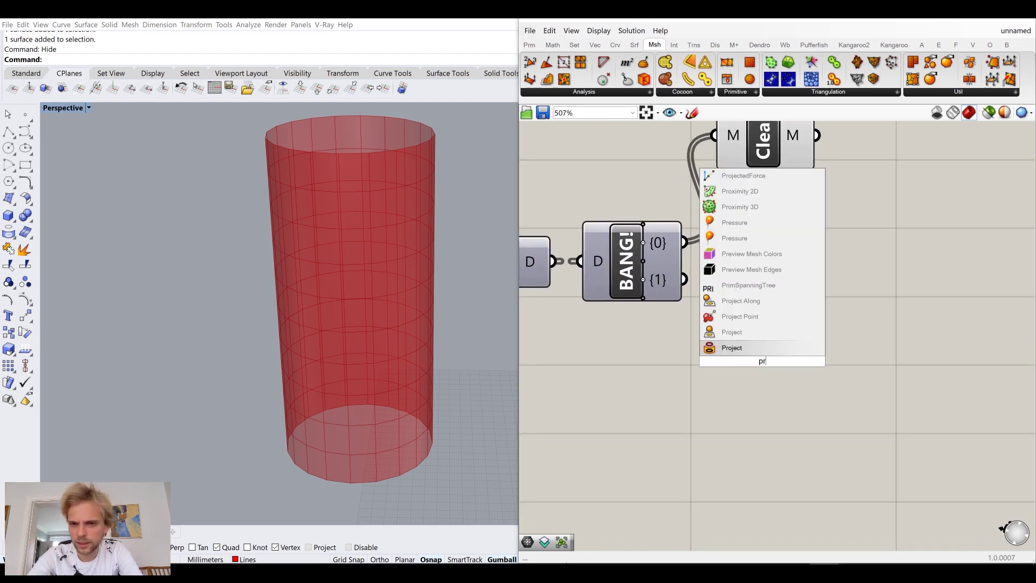
{"action": "type", "text": "e"}
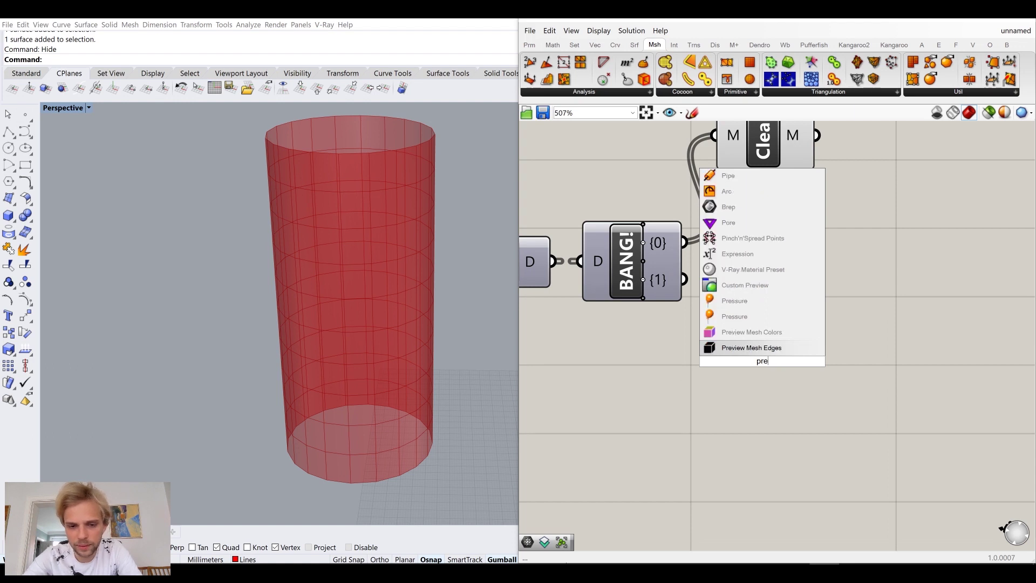
{"action": "type", "text": "view"}
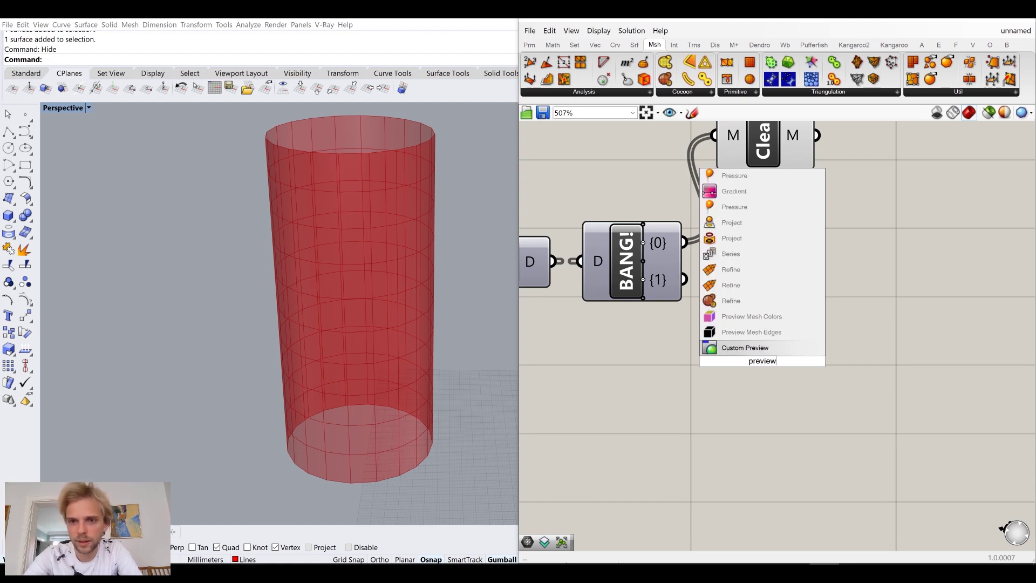
{"action": "left_click", "coordinate": [755, 348]}
{"action": "left_click_drag", "start_coordinate": [684, 279], "coordinate": [726, 338]}
Add a Colour Swatch set to black, connect it to Custom Preview's material input, and align it beside that input
{"action": "double_click", "coordinate": [643, 410]}
{"action": "left_click", "coordinate": [643, 413]}
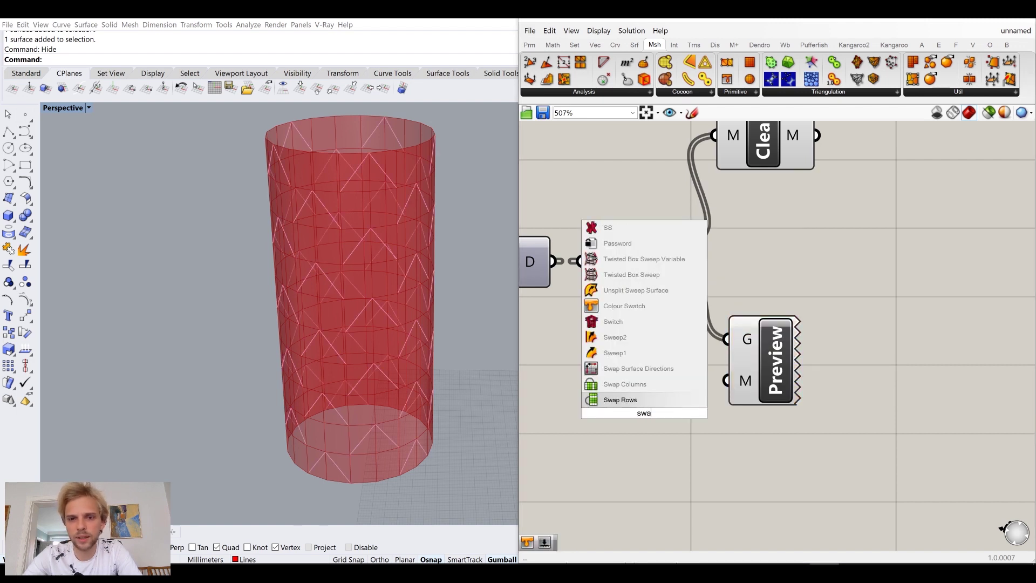
{"action": "left_click", "coordinate": [669, 367]}
{"action": "left_click_drag", "start_coordinate": [705, 412], "coordinate": [726, 380]}
{"action": "left_click", "coordinate": [673, 420]}
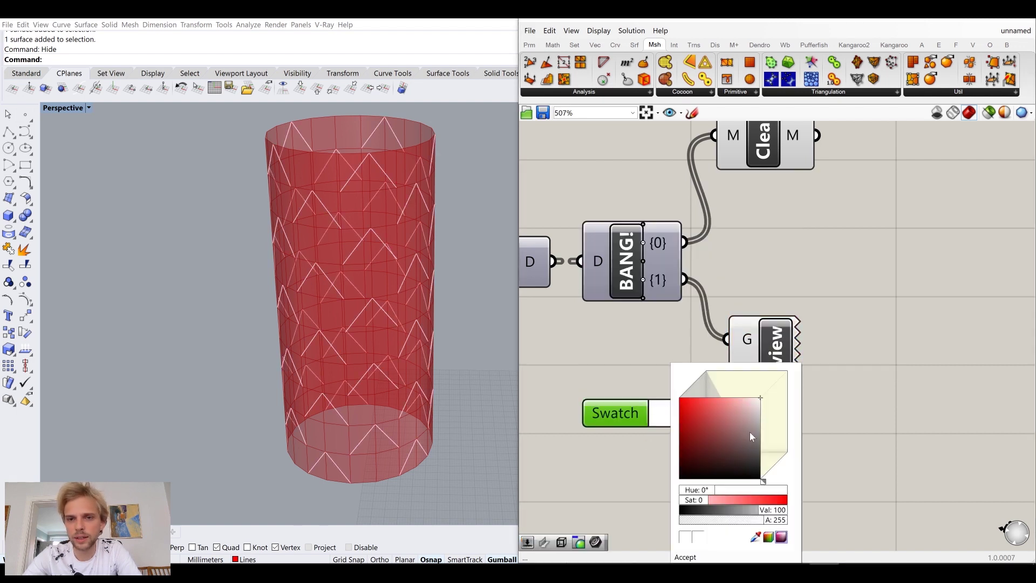
{"action": "left_click", "coordinate": [701, 469]}
{"action": "left_click_drag", "start_coordinate": [623, 419], "coordinate": [627, 387]}
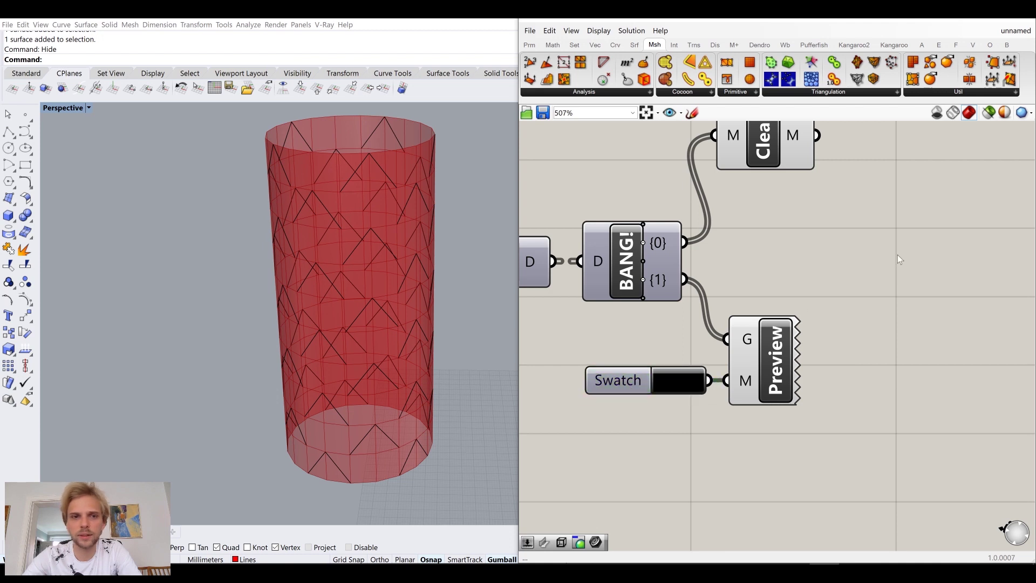
Add Weaverbird's Catmull-Clark Subdivision, connect Combine&Clean's mesh output to its mesh input, and align the two components
{"action": "scroll", "coordinate": [278, 190], "scroll_direction": "up", "scroll_amount": 5}
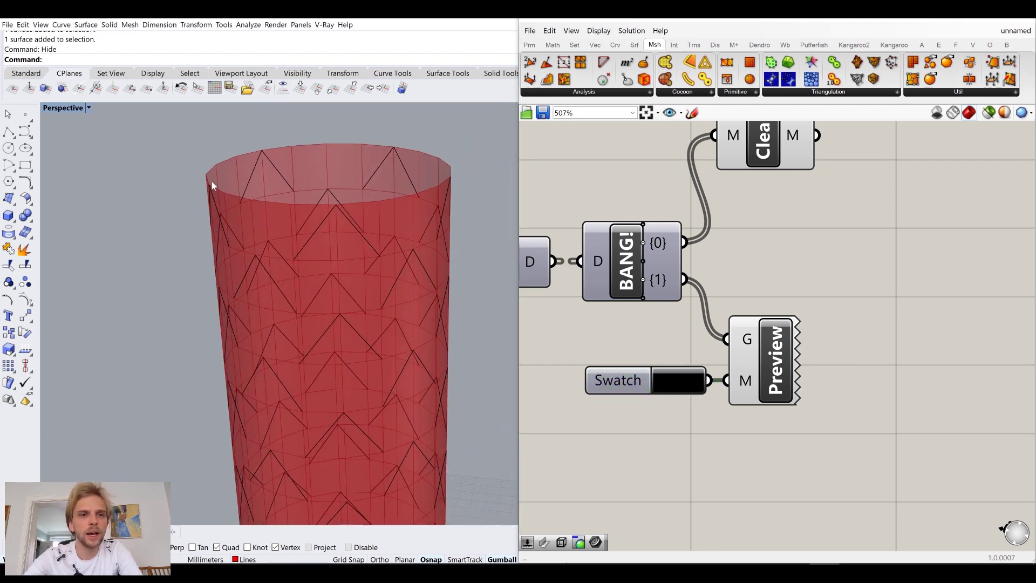
{"action": "scroll", "coordinate": [211, 186], "scroll_direction": "up", "scroll_amount": 5}
{"action": "right_click_drag", "start_coordinate": [918, 123], "coordinate": [813, 238]}
{"action": "double_click", "coordinate": [813, 238]}
{"action": "type", "text": "catmull"}
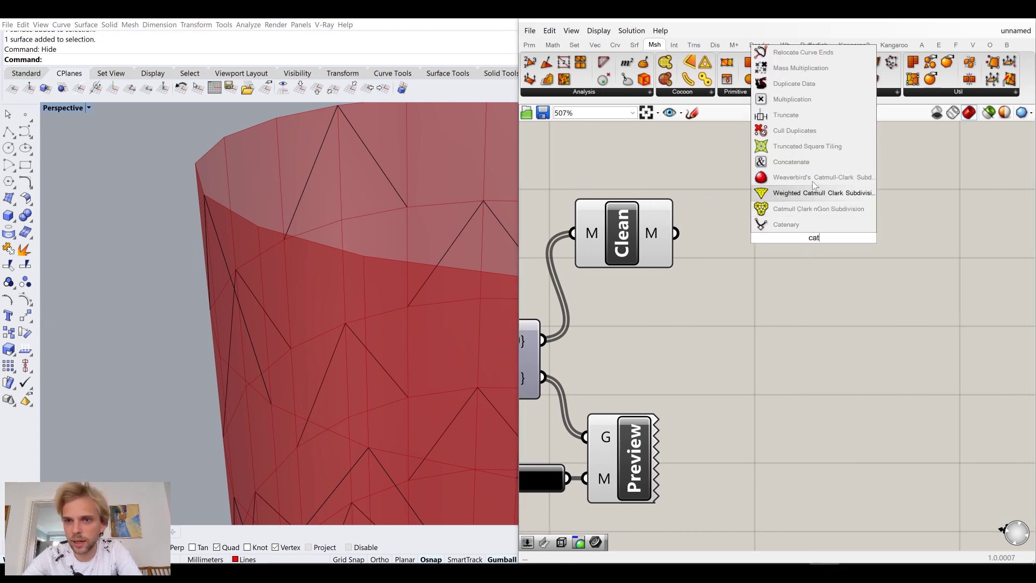
{"action": "left_click", "coordinate": [811, 180]}
{"action": "left_click_drag", "start_coordinate": [674, 233], "coordinate": [762, 186]}
{"action": "left_click_drag", "start_coordinate": [832, 250], "coordinate": [852, 299]}
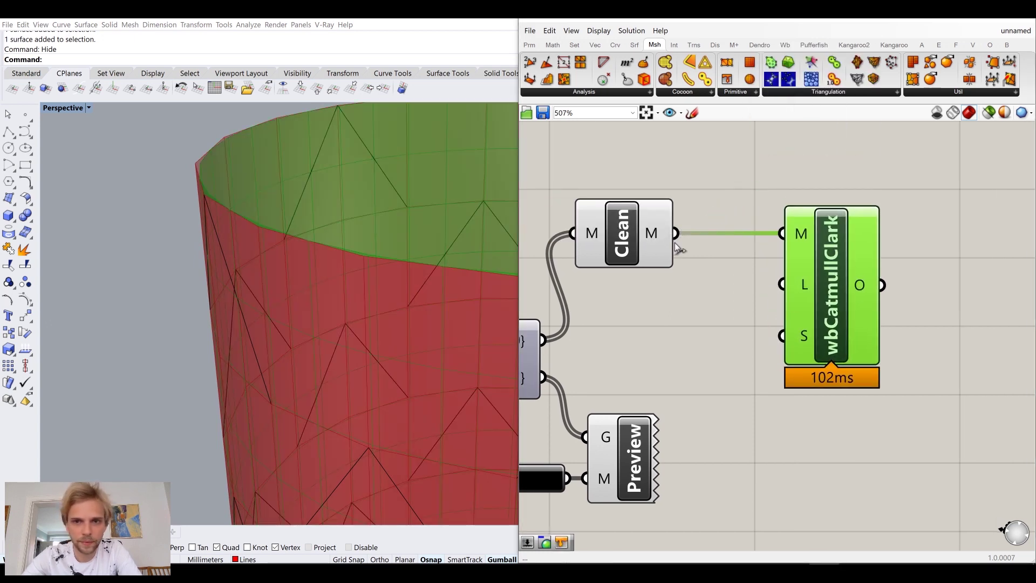
Turn off the preview of the Combine&Clean component
{"action": "left_click", "coordinate": [630, 232]}
{"action": "middle_click", "coordinate": [630, 232]}
{"action": "left_click", "coordinate": [684, 329]}
Add a number slider set to 2 for the Catmull-Clark level, space the component away from it, and inspect the subdivided cylinder
{"action": "double_click", "coordinate": [684, 329]}
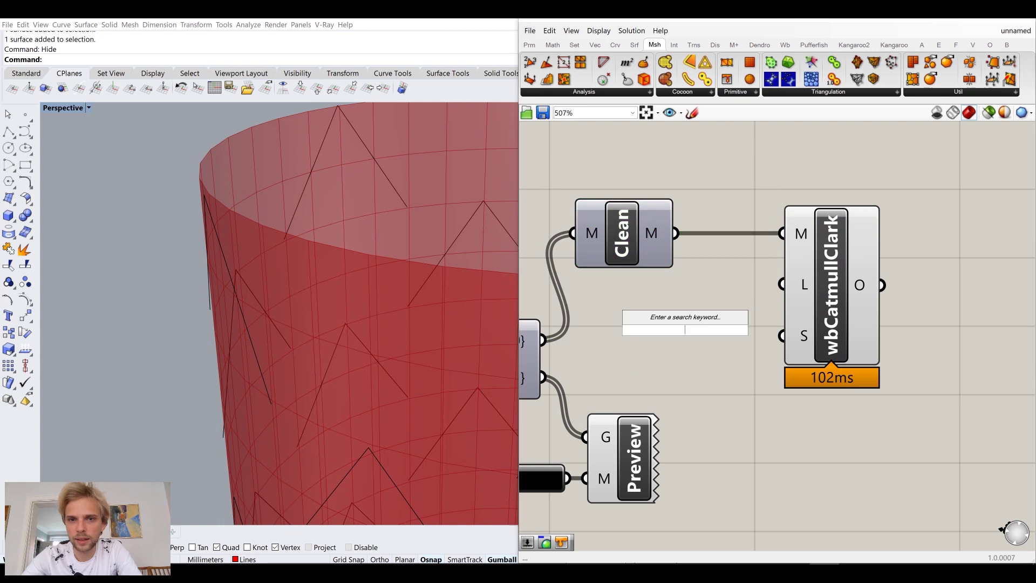
{"action": "type", "text": "2"}
{"action": "key", "text": "Return"}
{"action": "left_click_drag", "start_coordinate": [797, 329], "coordinate": [784, 284]}
{"action": "left_click", "coordinate": [833, 259]}
{"action": "left_click_drag", "start_coordinate": [834, 259], "coordinate": [946, 259]}
{"action": "left_click", "coordinate": [761, 175]}
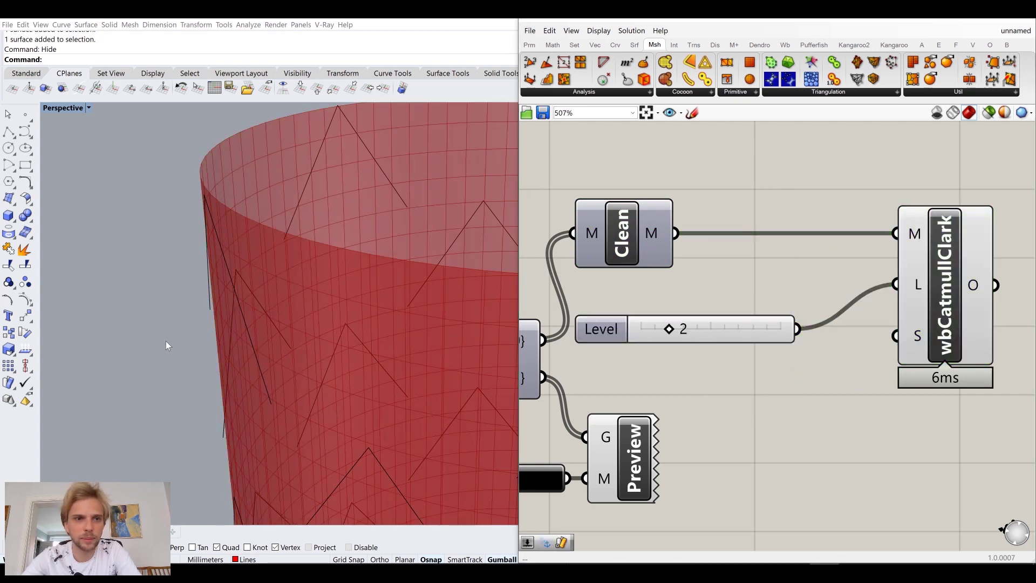
{"action": "scroll", "coordinate": [165, 342], "scroll_direction": "up", "scroll_amount": 3}
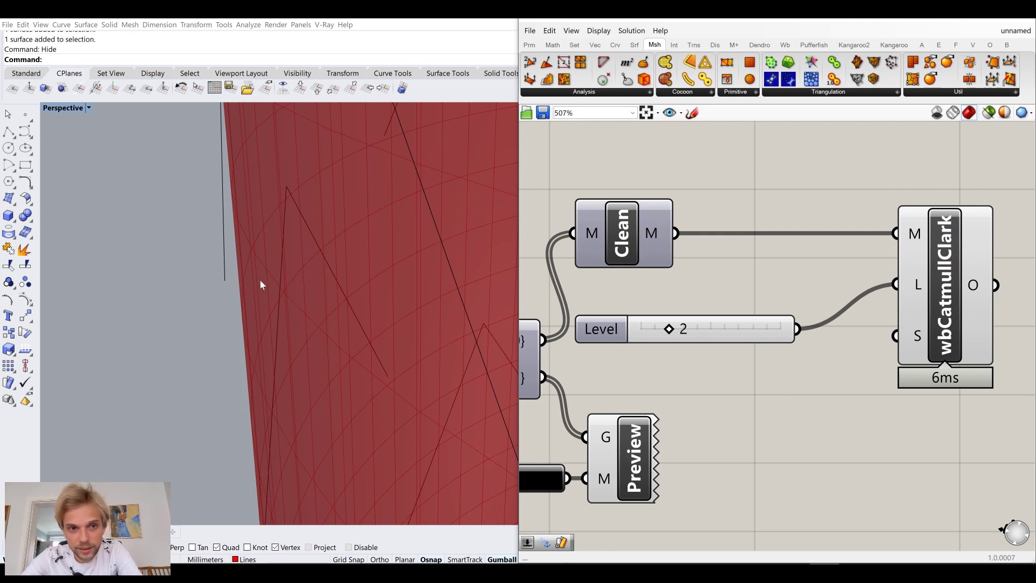
{"action": "scroll", "coordinate": [260, 279], "scroll_direction": "down", "scroll_amount": 3}
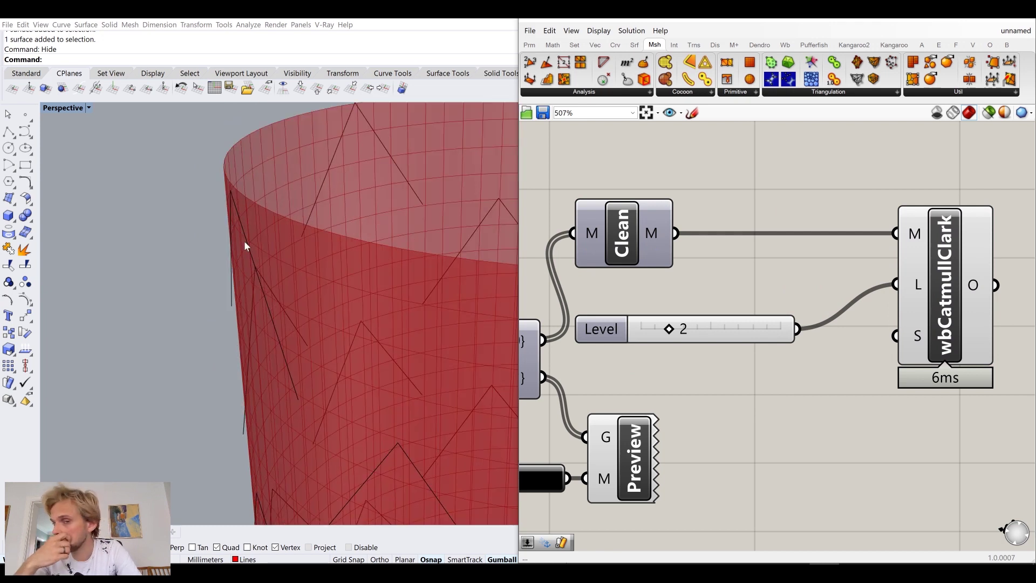
Set the naked-edge treatment of the wbCatmullClark component to Fixed and check the cylinder mesh's rim
{"action": "right_click", "coordinate": [910, 339]}
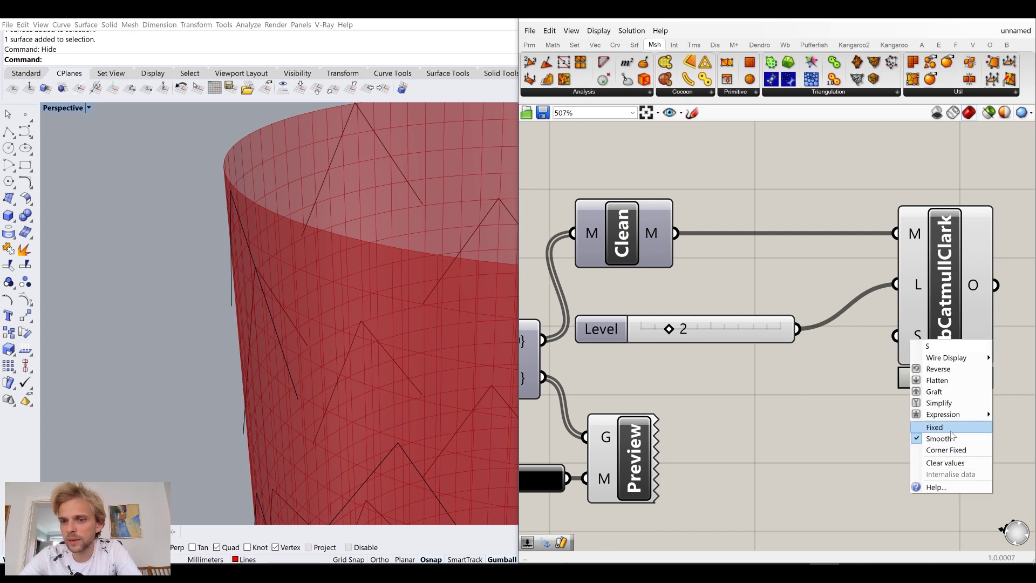
{"action": "left_click", "coordinate": [950, 430]}
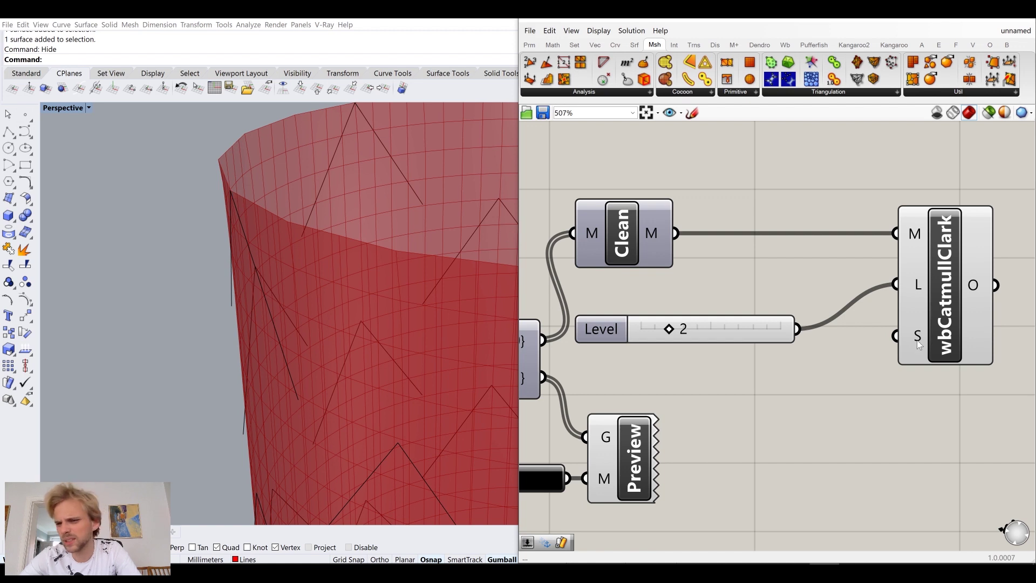
{"action": "mouse_move", "coordinate": [918, 344]}
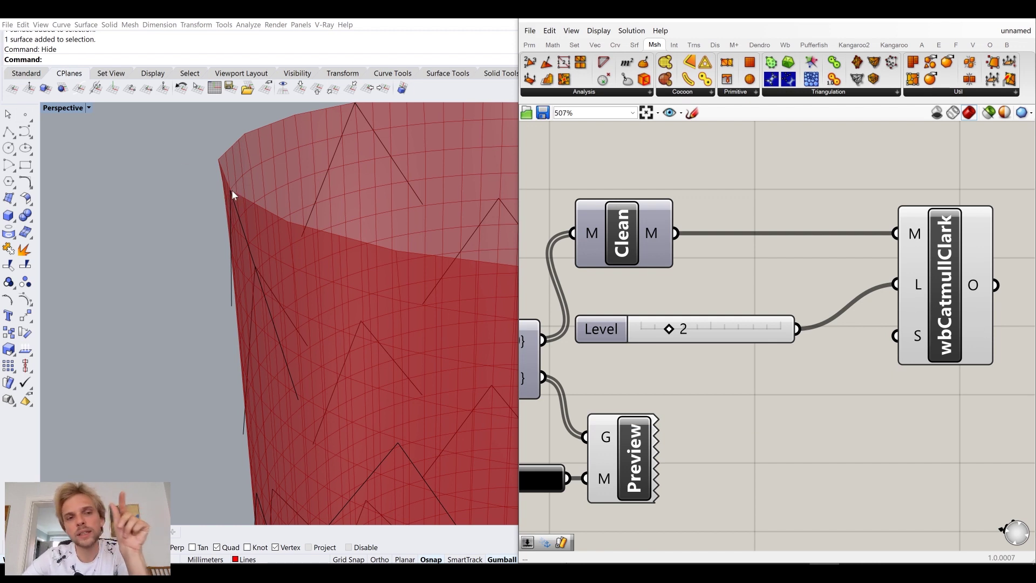
{"action": "right_click_drag", "start_coordinate": [232, 218], "coordinate": [293, 202]}
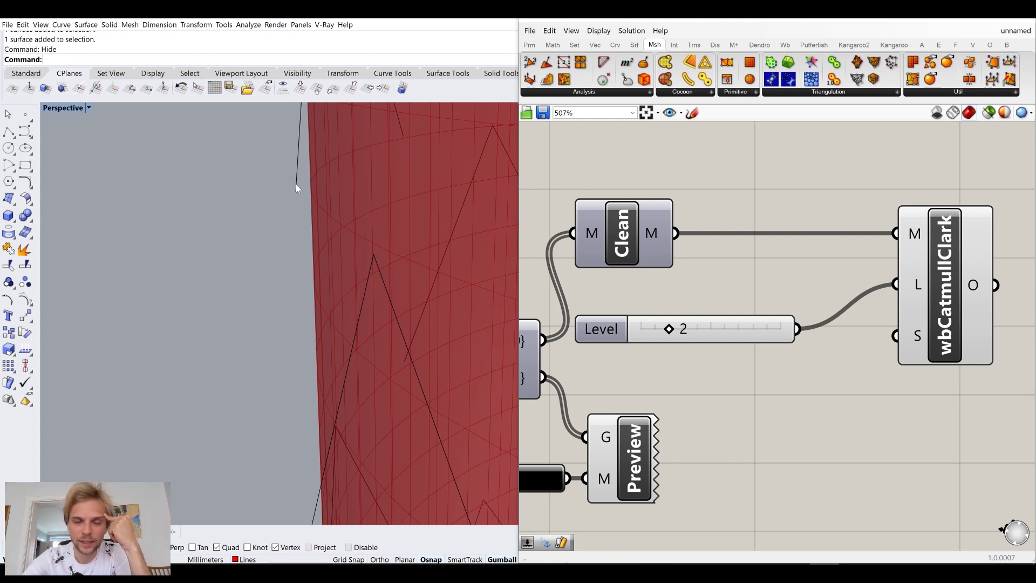
Delete the wbCatmullClark component and move the level slider out of the way on the canvas
{"action": "left_click_drag", "start_coordinate": [994, 398], "coordinate": [846, 234]}
{"action": "key", "text": "Delete"}
{"action": "left_click_drag", "start_coordinate": [758, 322], "coordinate": [798, 315]}
{"action": "left_click", "coordinate": [850, 118]}
Add Weaverbird's Constant Quads Split component (wbSplitQuads) in the place of the removed subdivision component
{"action": "double_click", "coordinate": [850, 217]}
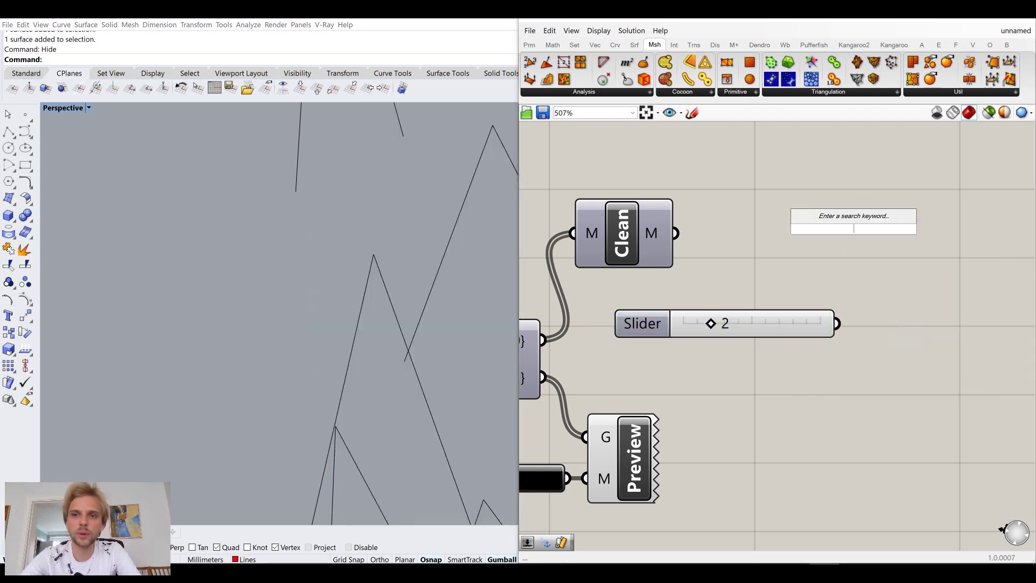
{"action": "type", "text": "constand"}
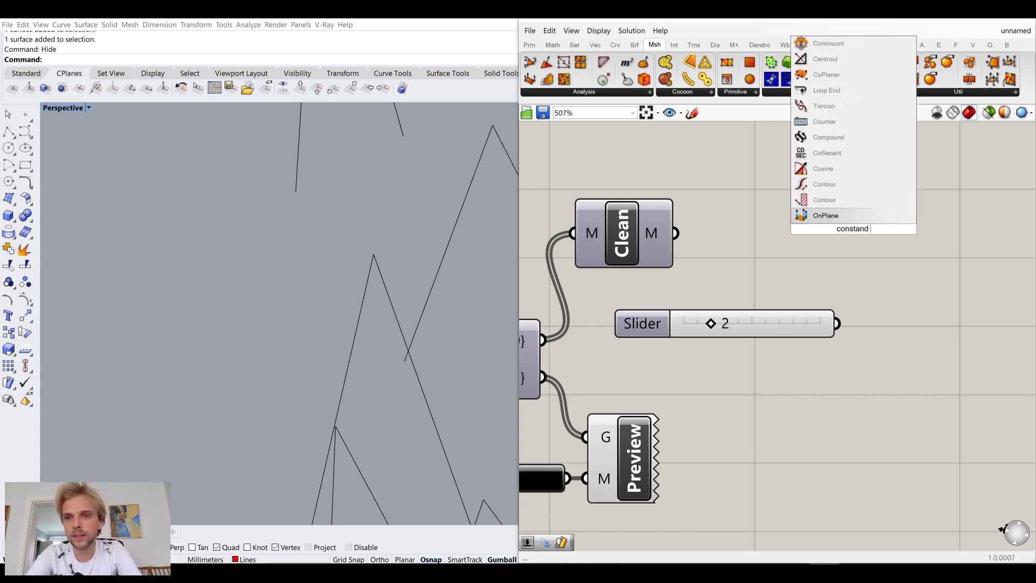
{"action": "key", "text": "BackSpace"}
{"action": "key", "text": "BackSpace"}
{"action": "type", "text": "t qua"}
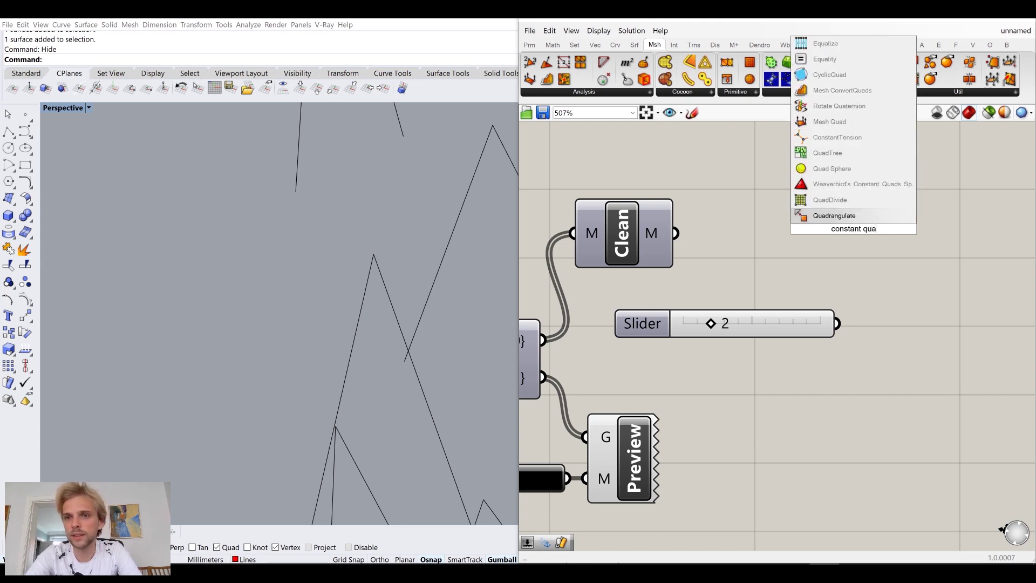
{"action": "left_click", "coordinate": [870, 189]}
{"action": "left_click_drag", "start_coordinate": [869, 190], "coordinate": [944, 238]}
Connect the Clean component's mesh output to the M input of wbSplitQuads and align the two components
{"action": "left_click_drag", "start_coordinate": [636, 234], "coordinate": [882, 239]}
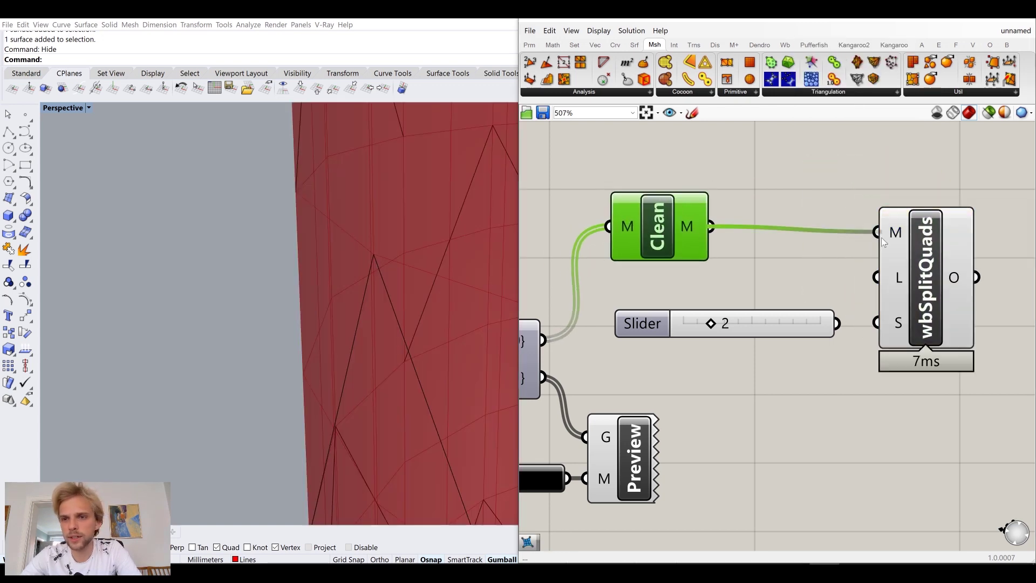
{"action": "left_click_drag", "start_coordinate": [934, 268], "coordinate": [960, 263]}
{"action": "left_click", "coordinate": [798, 173]}
{"action": "left_click_drag", "start_coordinate": [683, 229], "coordinate": [690, 229]}
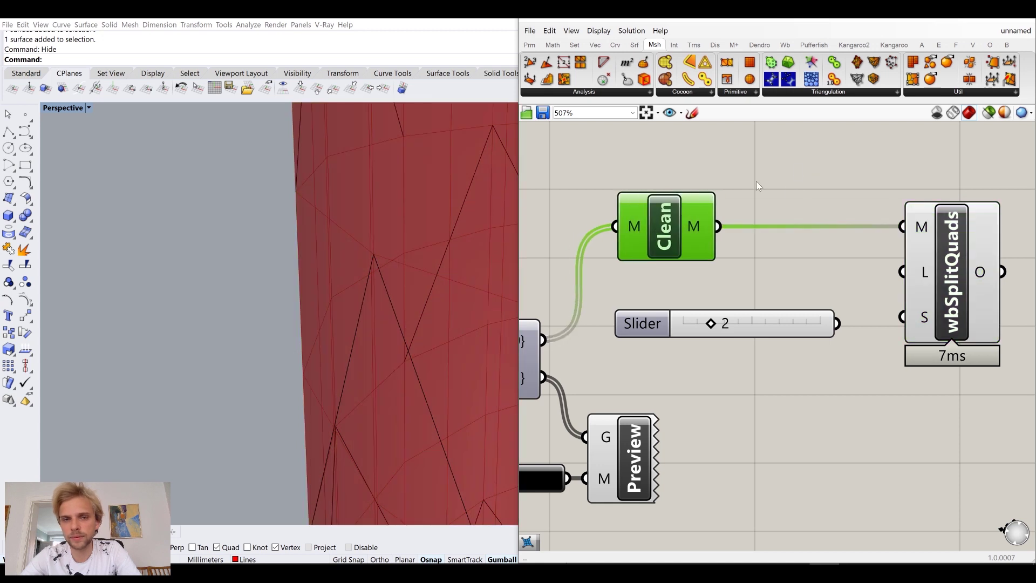
{"action": "left_click", "coordinate": [759, 186]}
{"action": "left_click_drag", "start_coordinate": [936, 237], "coordinate": [916, 245]}
{"action": "left_click", "coordinate": [849, 189]}
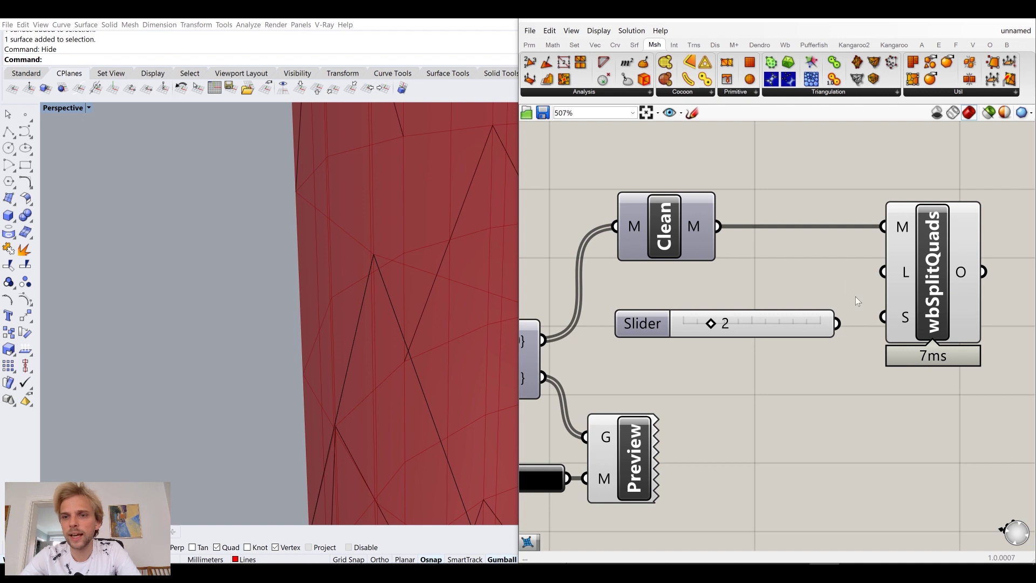
Feed the slider with value 2 into the L input of wbSplitQuads and place it directly beneath the Clean component
{"action": "left_click_drag", "start_coordinate": [837, 323], "coordinate": [882, 273]}
{"action": "left_click_drag", "start_coordinate": [809, 326], "coordinate": [809, 288]}
{"action": "left_click", "coordinate": [895, 324]}
{"action": "left_click", "coordinate": [862, 362]}
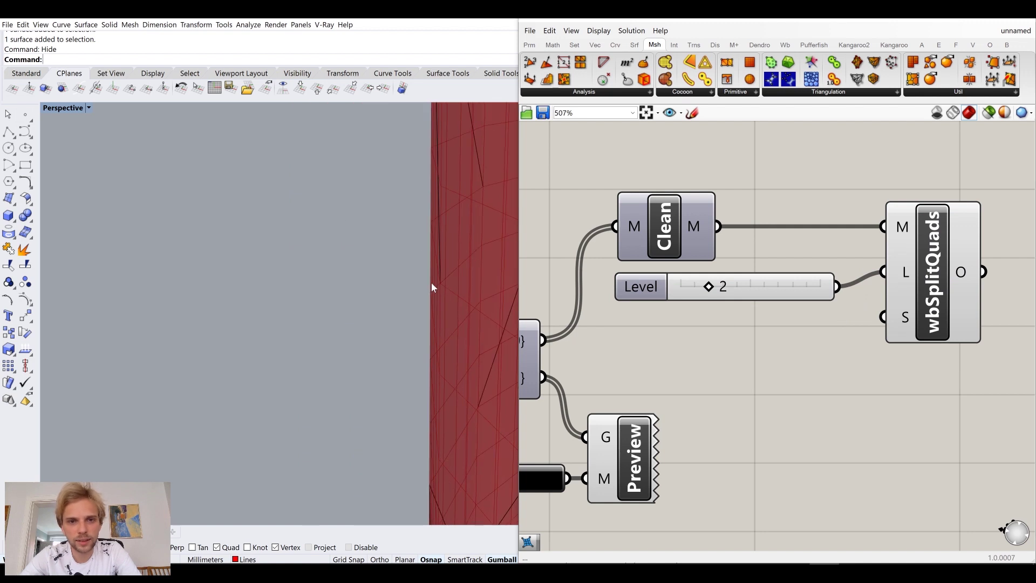
{"action": "right_click_drag", "start_coordinate": [440, 283], "coordinate": [199, 194]}
{"action": "scroll", "coordinate": [221, 190], "scroll_direction": "up", "scroll_amount": 3}
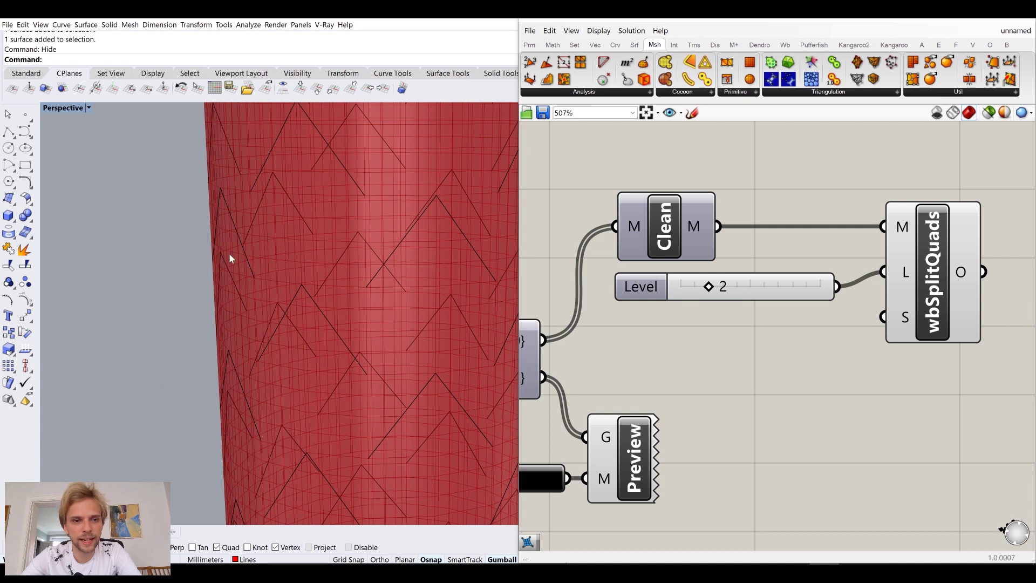
{"action": "scroll", "coordinate": [264, 280], "scroll_direction": "up", "scroll_amount": 3}
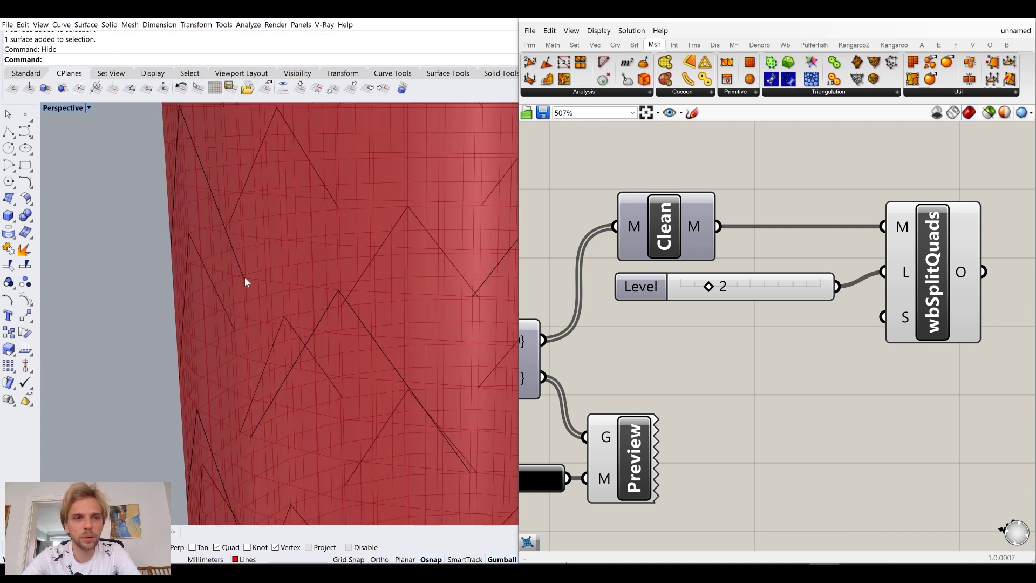
{"action": "scroll", "coordinate": [245, 281], "scroll_direction": "down", "scroll_amount": 2}
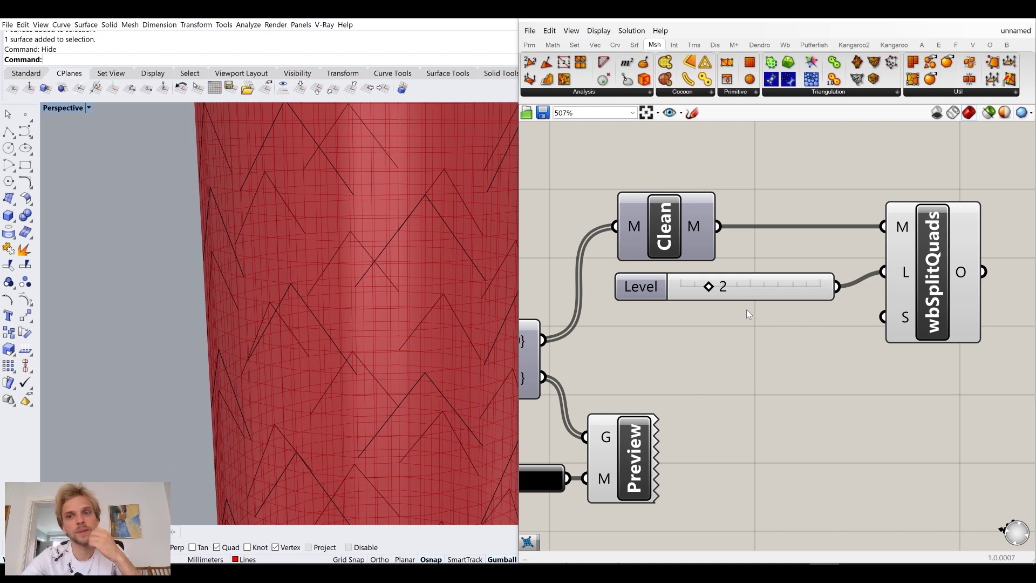
{"action": "left_click_drag", "start_coordinate": [828, 284], "coordinate": [826, 282]}
{"action": "left_click", "coordinate": [795, 390]}
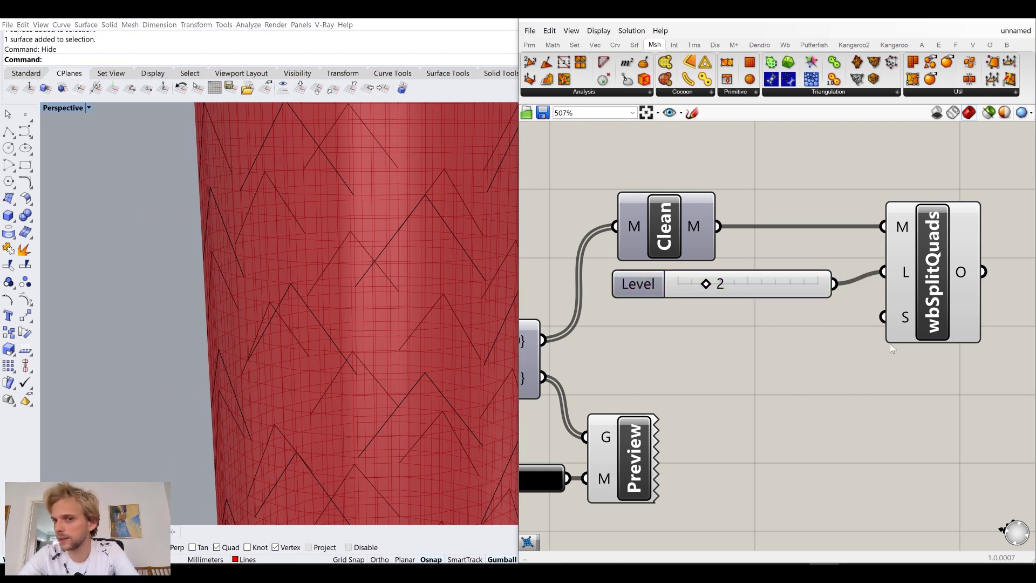
Set the Smooth Naked Edges input of wbSplitQuads to Fixed and nudge the component slightly closer to the slider
{"action": "scroll", "coordinate": [842, 356], "scroll_direction": "down", "scroll_amount": 1}
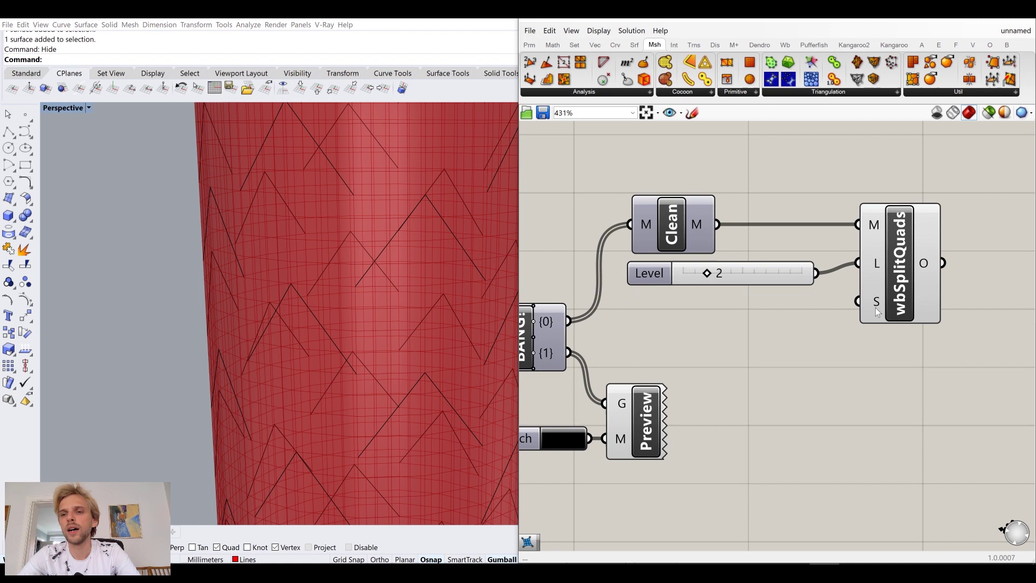
{"action": "mouse_move", "coordinate": [876, 309]}
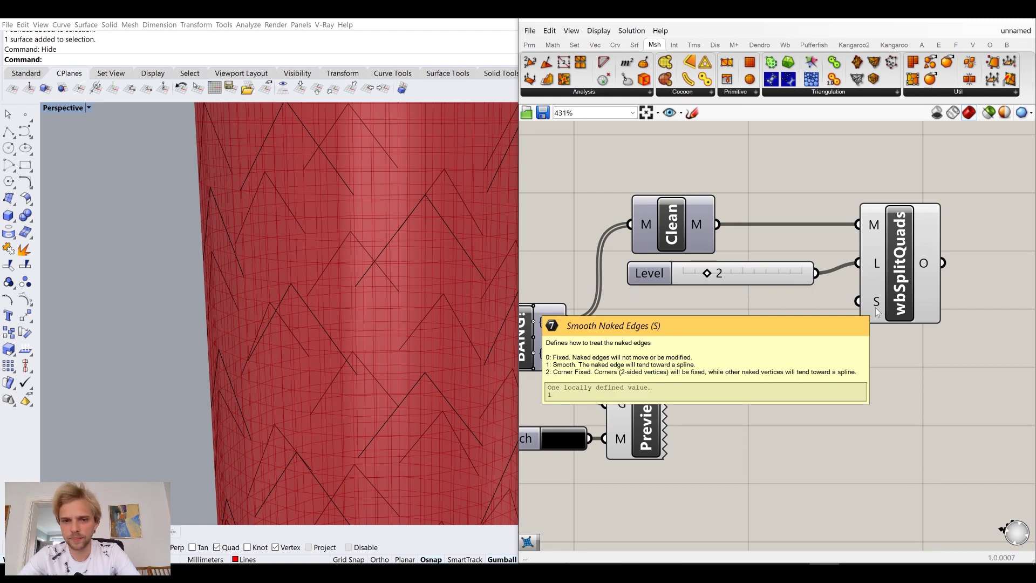
{"action": "right_click", "coordinate": [875, 308]}
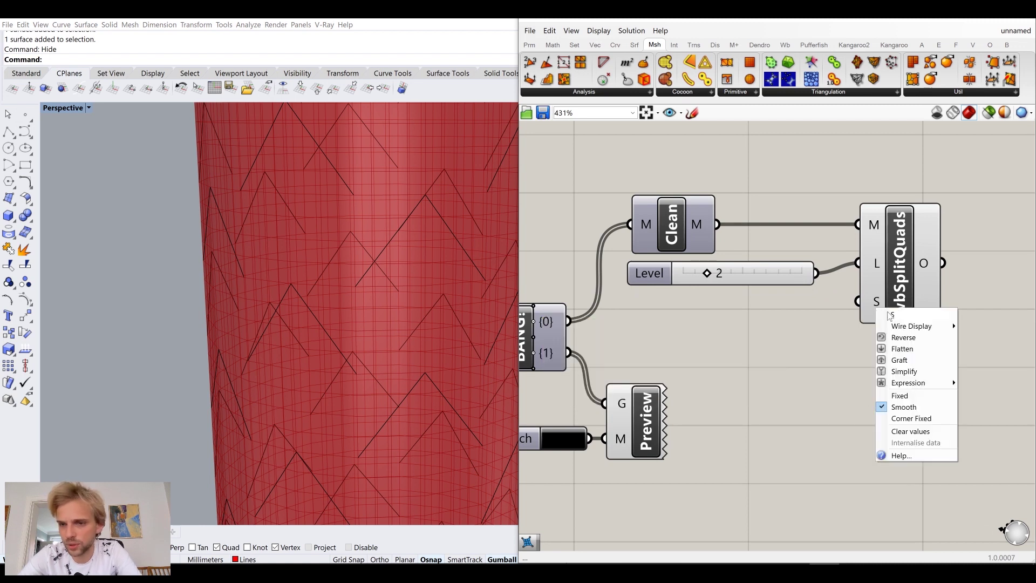
{"action": "left_click", "coordinate": [902, 396]}
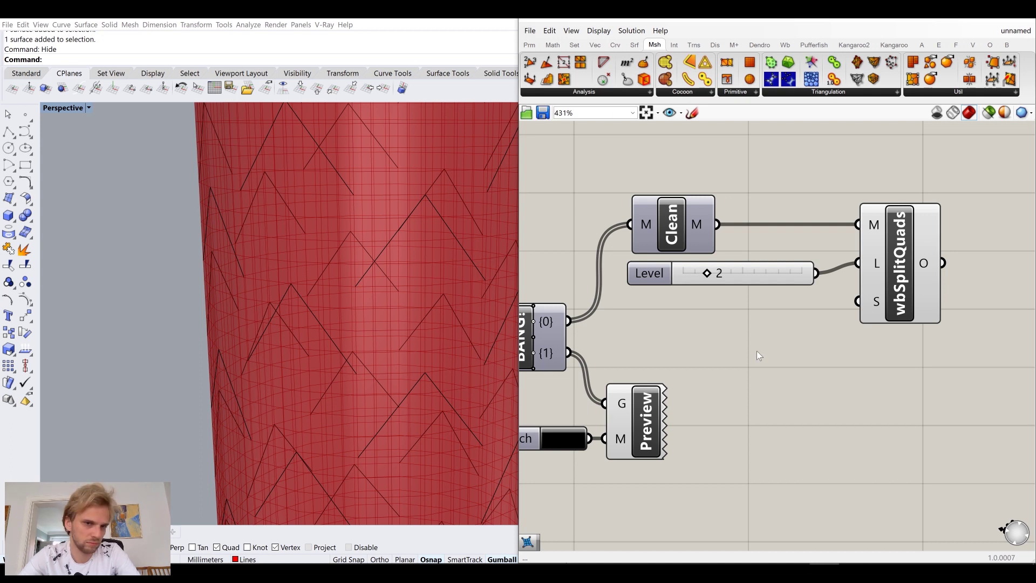
{"action": "right_click", "coordinate": [876, 309]}
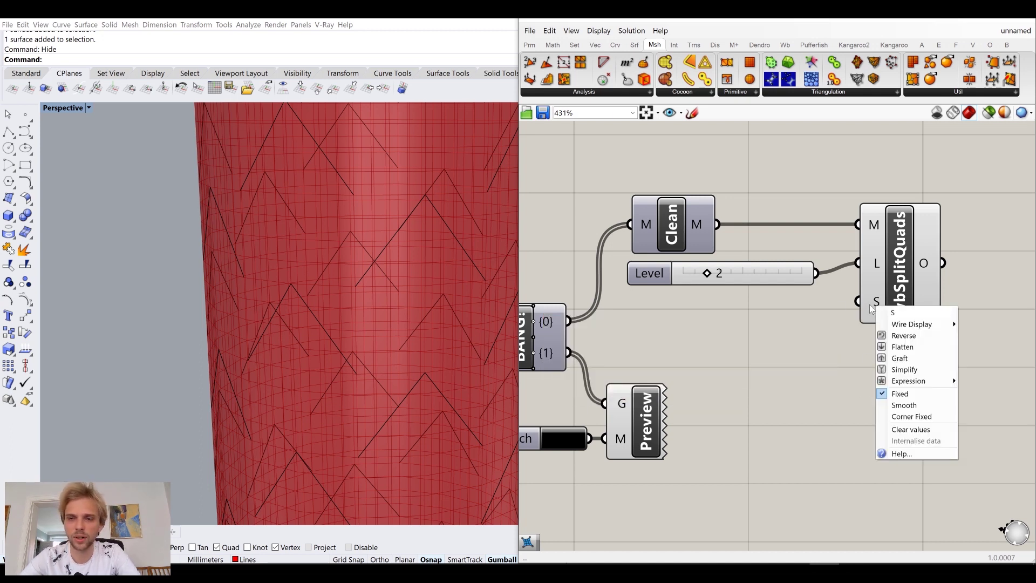
{"action": "left_click", "coordinate": [815, 360]}
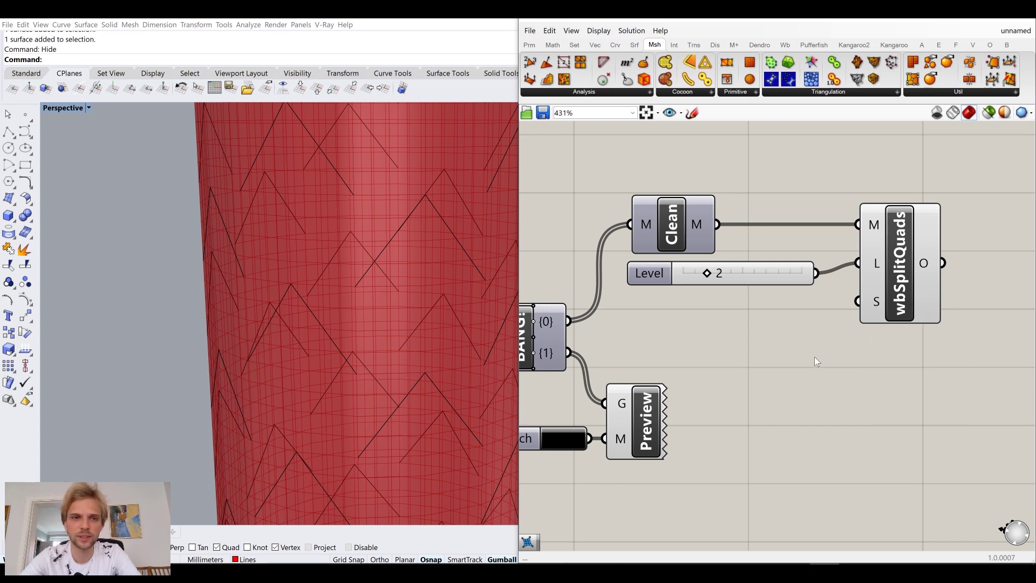
{"action": "scroll", "coordinate": [377, 312], "scroll_direction": "down", "scroll_amount": 8}
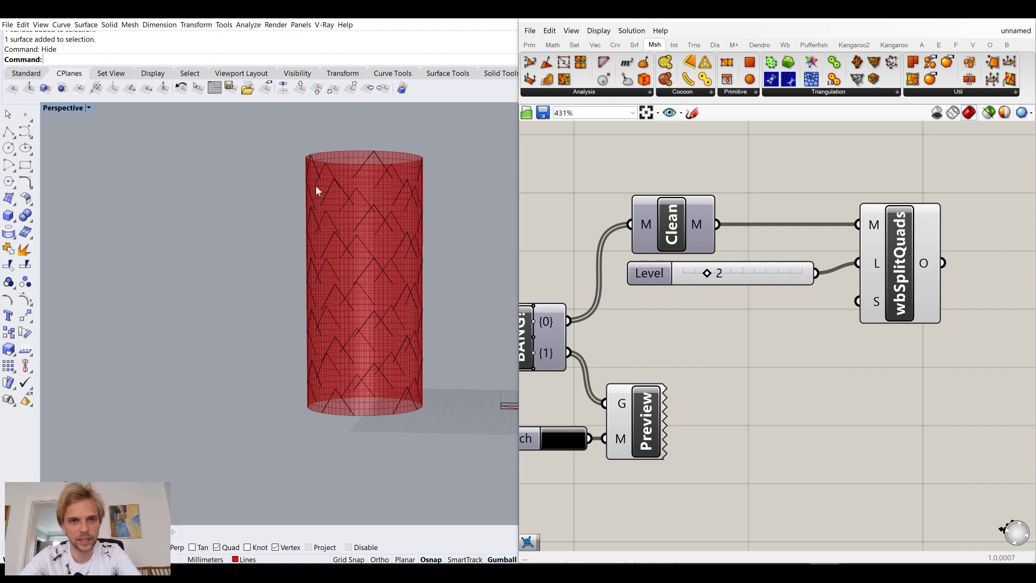
{"action": "left_click_drag", "start_coordinate": [921, 281], "coordinate": [916, 280]}
{"action": "left_click", "coordinate": [845, 395]}
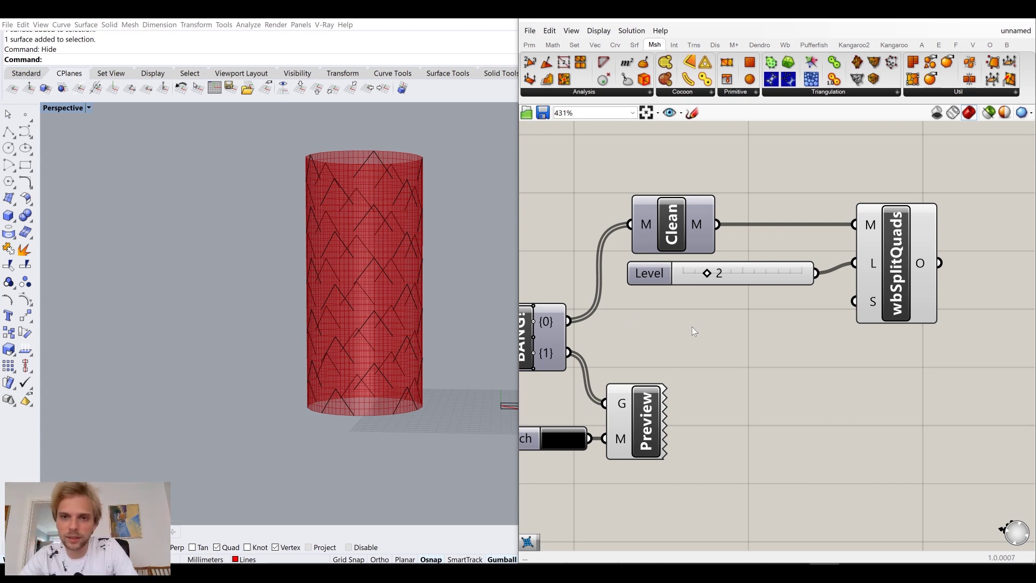
Look through Kangaroo2's Main components for the available solvers
{"action": "scroll", "coordinate": [694, 332], "scroll_direction": "down", "scroll_amount": 5}
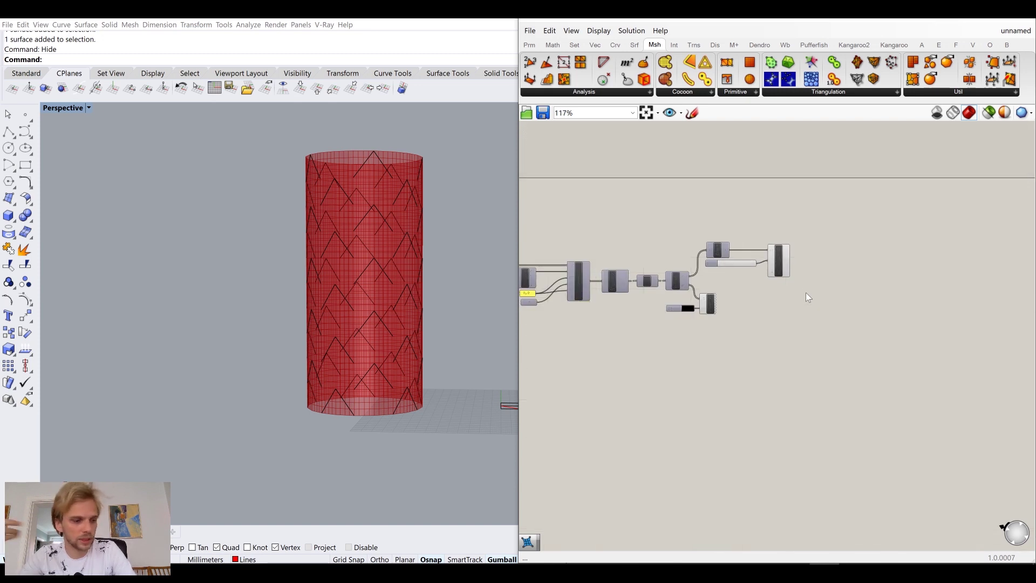
{"action": "right_click_drag", "start_coordinate": [862, 285], "coordinate": [801, 291]}
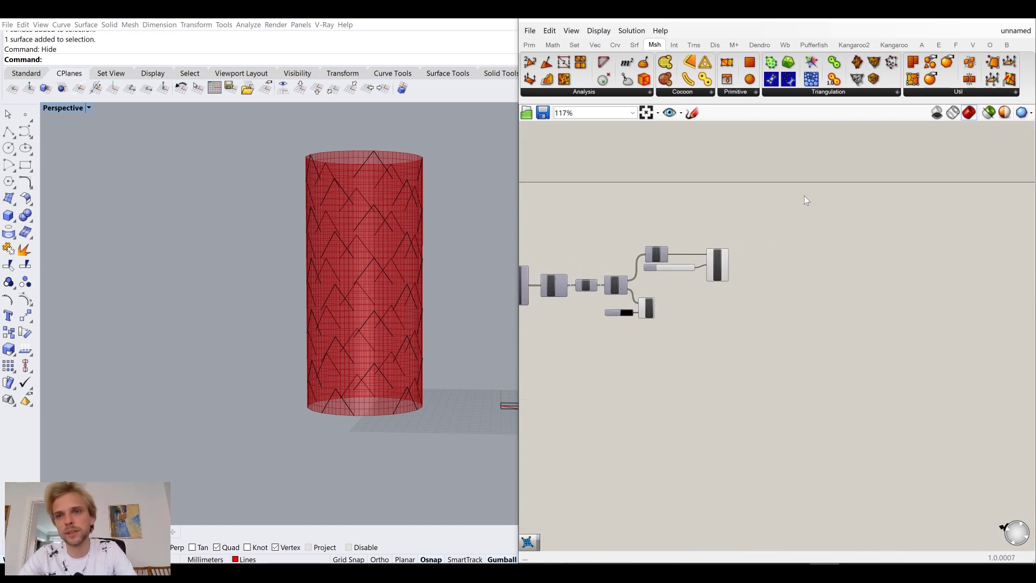
{"action": "left_click", "coordinate": [848, 43]}
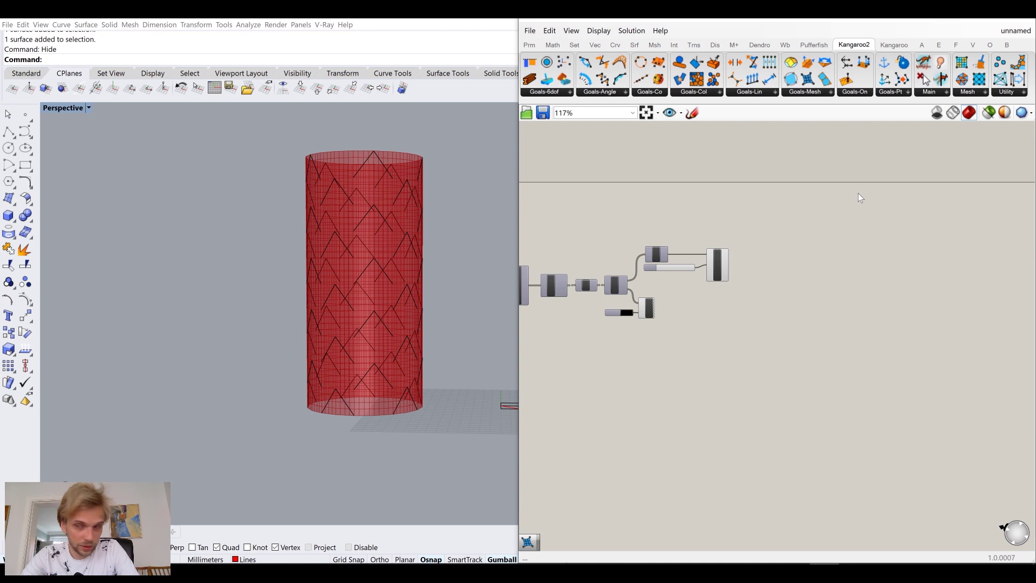
{"action": "left_click", "coordinate": [933, 92]}
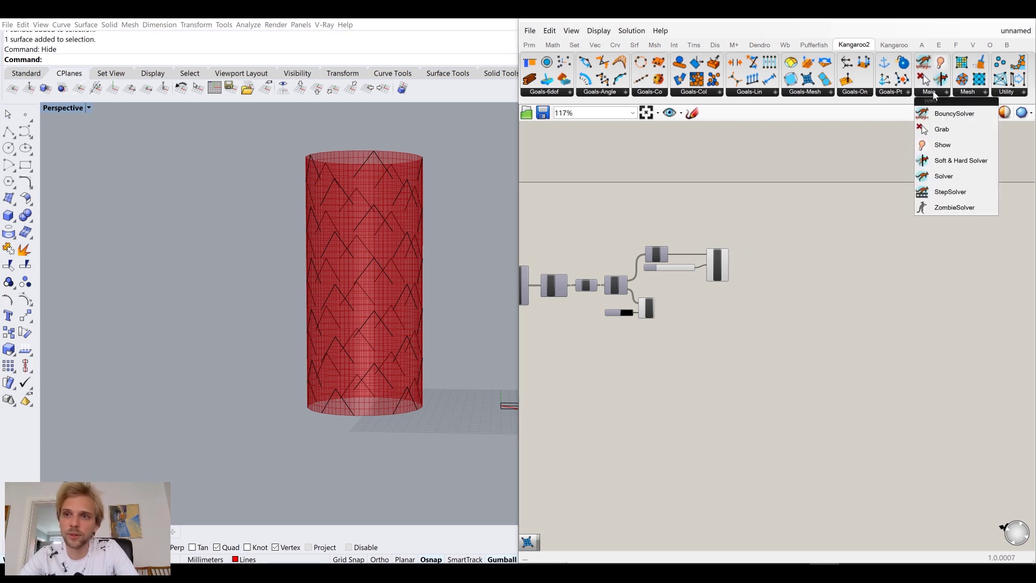
{"action": "right_click_drag", "start_coordinate": [799, 301], "coordinate": [739, 289]}
{"action": "scroll", "coordinate": [696, 254], "scroll_direction": "up", "scroll_amount": 5}
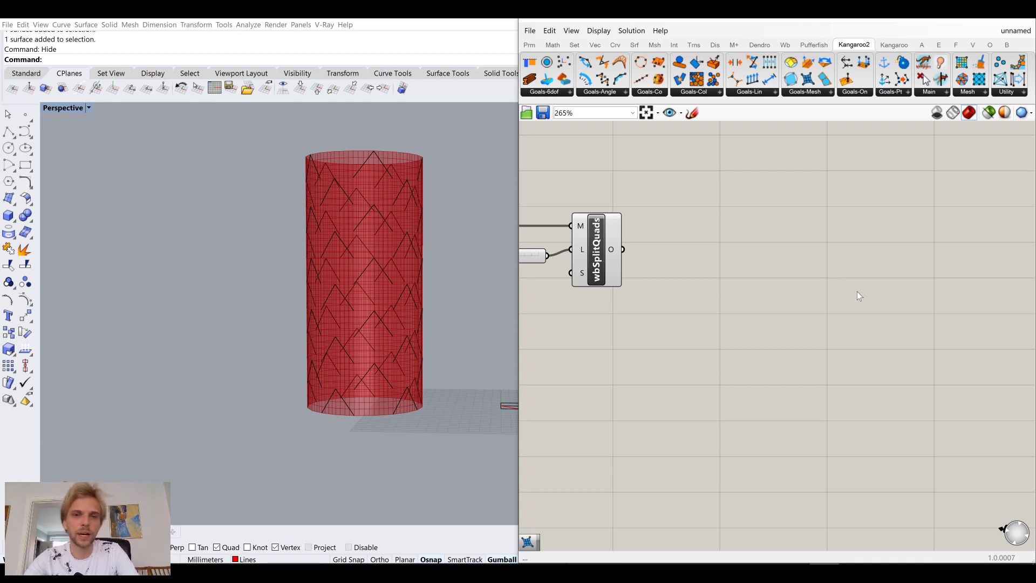
Add a Kangaroo2 Solver component in the free canvas area well to the right of wbSplitQuads
{"action": "scroll", "coordinate": [860, 296], "scroll_direction": "down", "scroll_amount": 10}
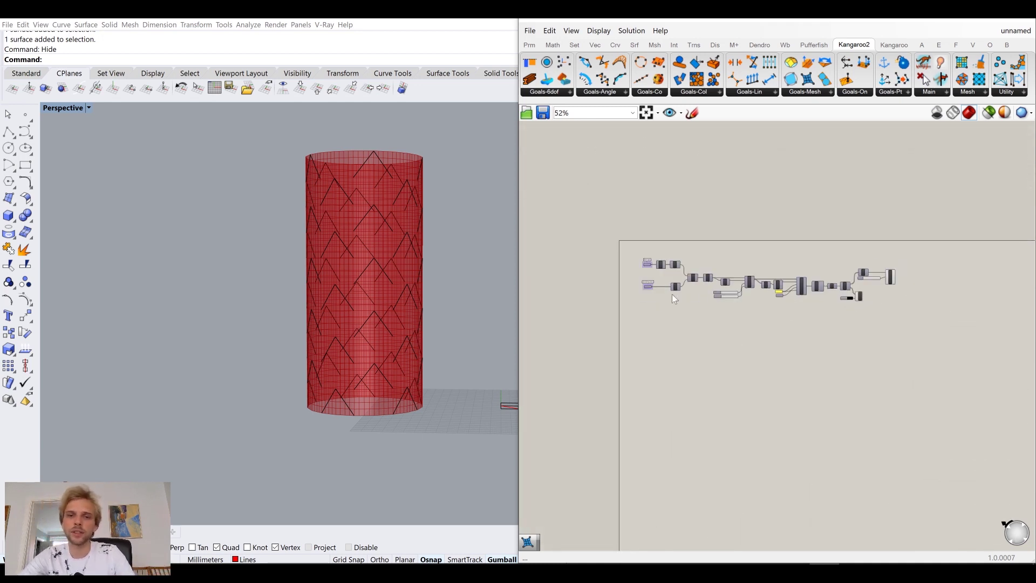
{"action": "scroll", "coordinate": [879, 294], "scroll_direction": "up", "scroll_amount": 1}
{"action": "right_click_drag", "start_coordinate": [879, 293], "coordinate": [736, 296]}
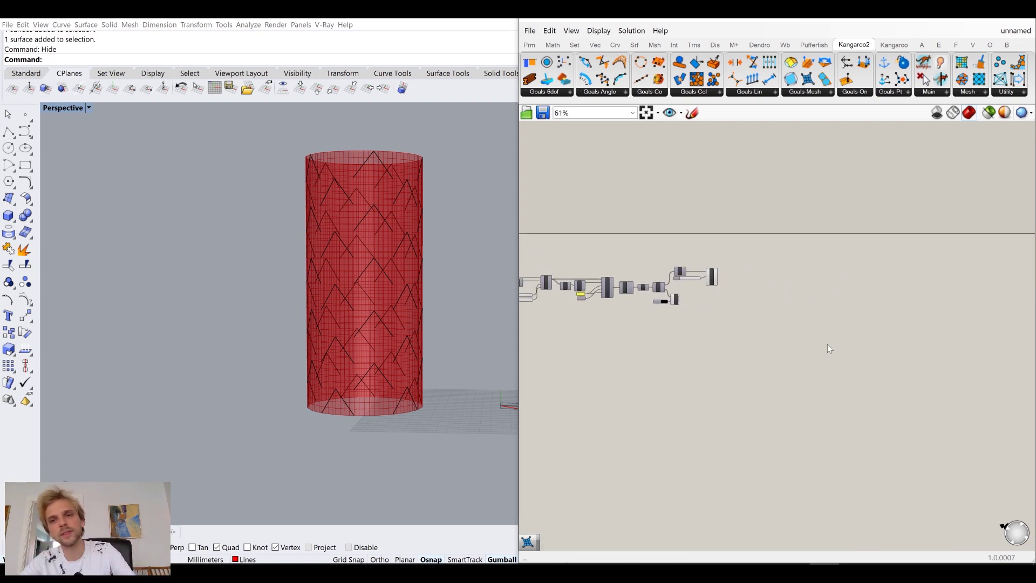
{"action": "right_click_drag", "start_coordinate": [828, 347], "coordinate": [788, 327]}
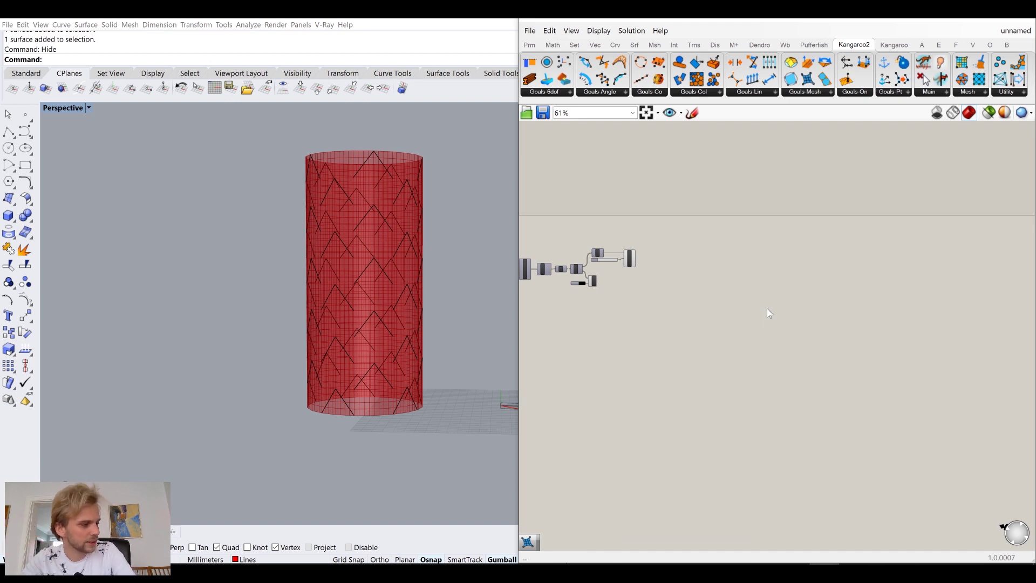
{"action": "scroll", "coordinate": [665, 261], "scroll_direction": "up", "scroll_amount": 5}
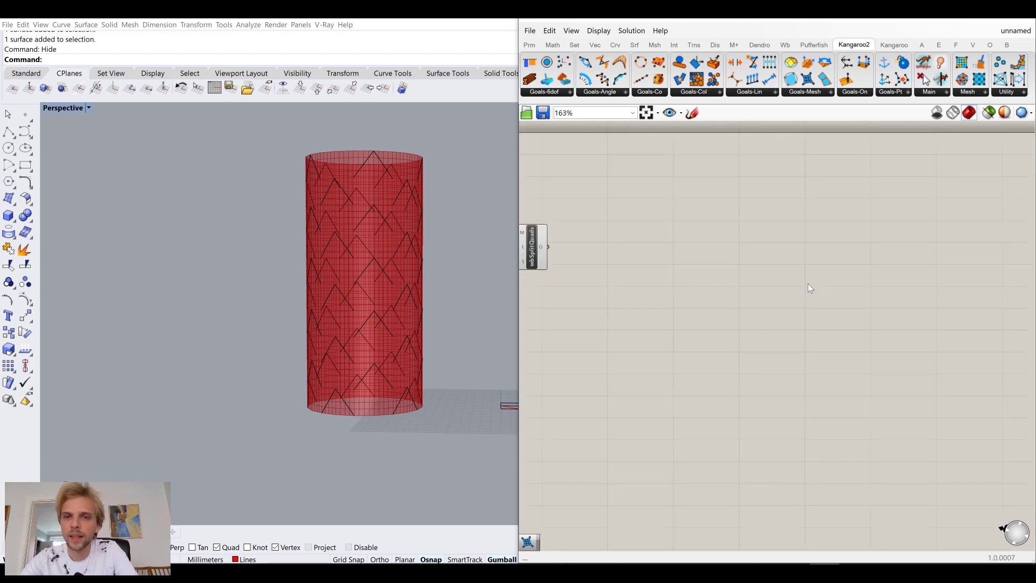
{"action": "double_click", "coordinate": [787, 292]}
{"action": "type", "text": "solver"}
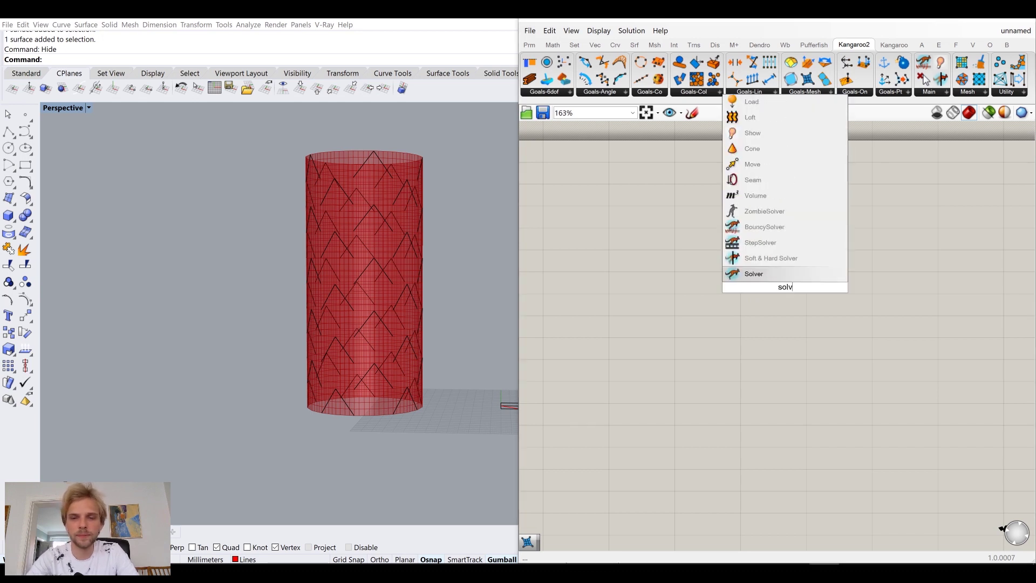
{"action": "key", "text": "Return"}
{"action": "scroll", "coordinate": [707, 280], "scroll_direction": "up", "scroll_amount": 3}
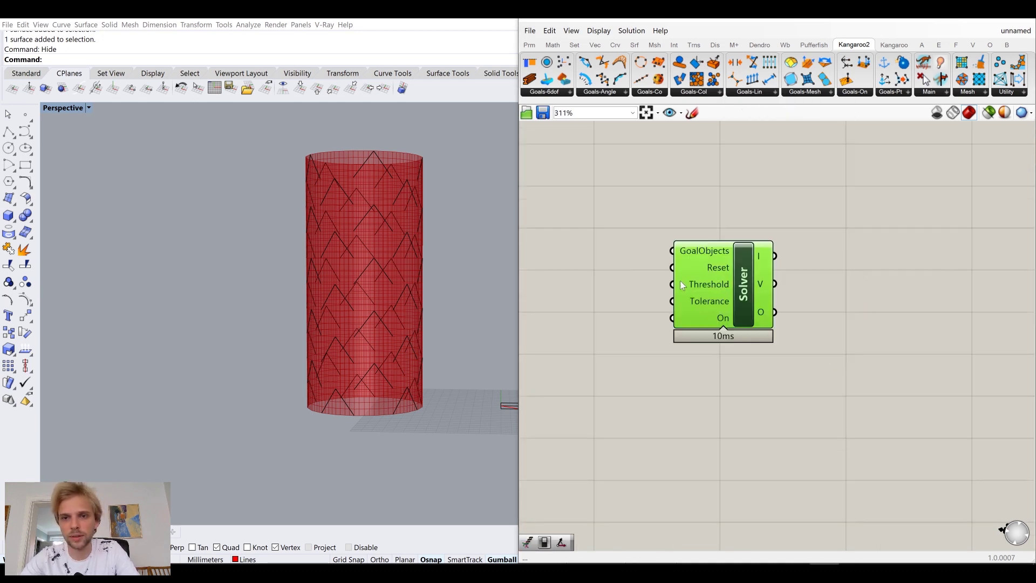
Add a Boolean Toggle, connect it to the Solver's On input and line it up beside that input
{"action": "double_click", "coordinate": [708, 280]}
{"action": "type", "text": "toggle"}
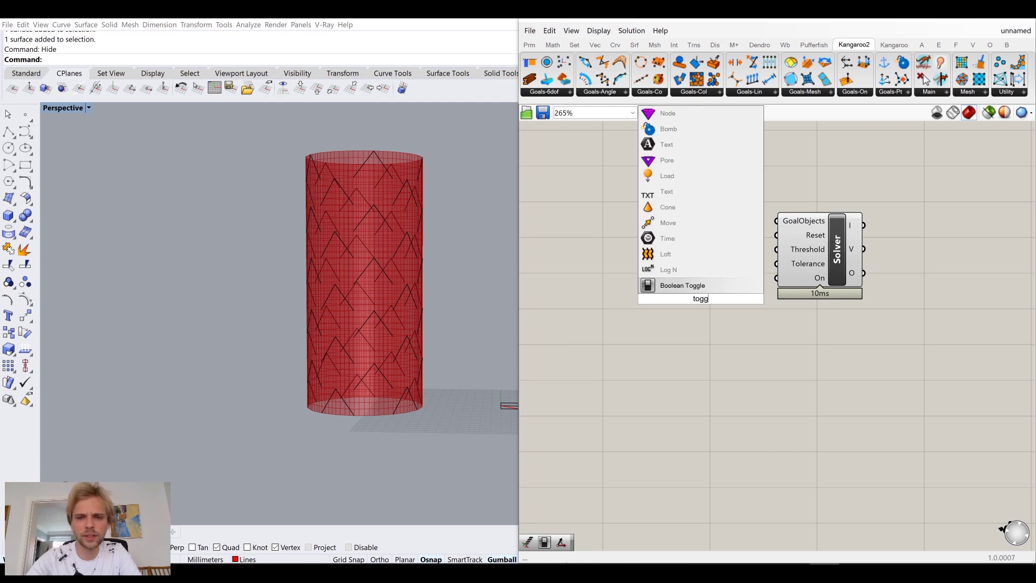
{"action": "left_click", "coordinate": [663, 286]}
{"action": "left_click_drag", "start_coordinate": [740, 296], "coordinate": [776, 278]}
{"action": "scroll", "coordinate": [758, 292], "scroll_direction": "up", "scroll_amount": 2}
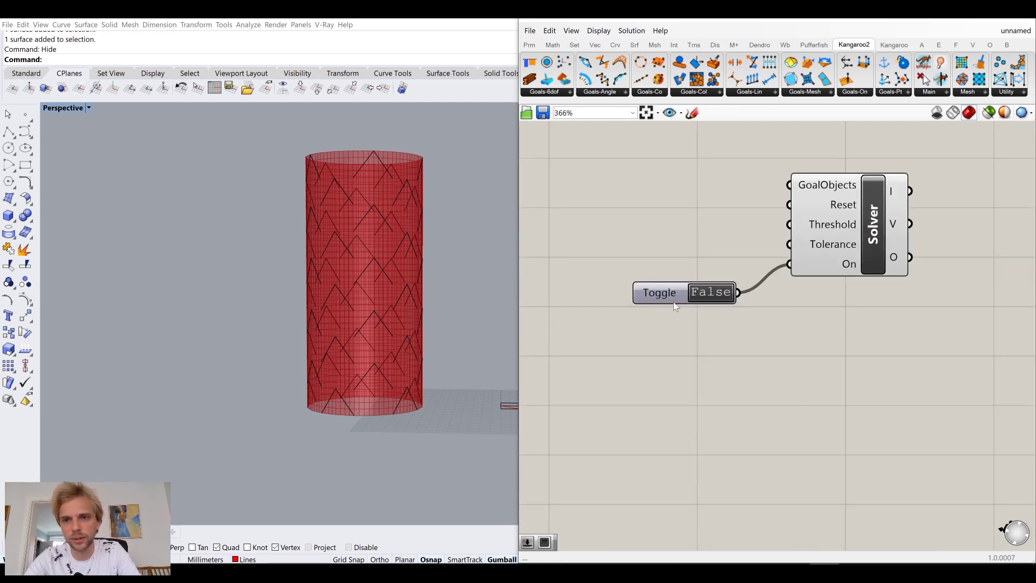
Add a Button, connect it to the Solver's Reset input and place it above the toggle
{"action": "double_click", "coordinate": [642, 338]}
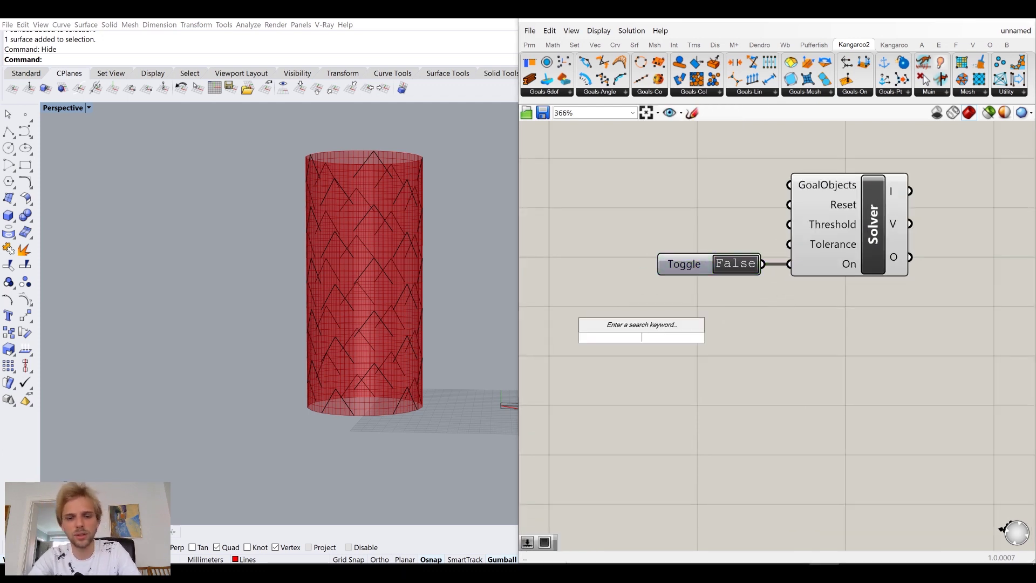
{"action": "type", "text": "butt"}
{"action": "key", "text": "Return"}
{"action": "left_click_drag", "start_coordinate": [695, 337], "coordinate": [791, 205]}
{"action": "left_click_drag", "start_coordinate": [627, 342], "coordinate": [694, 201]}
{"action": "left_click", "coordinate": [775, 345]}
{"action": "right_click_drag", "start_coordinate": [725, 335], "coordinate": [784, 395]}
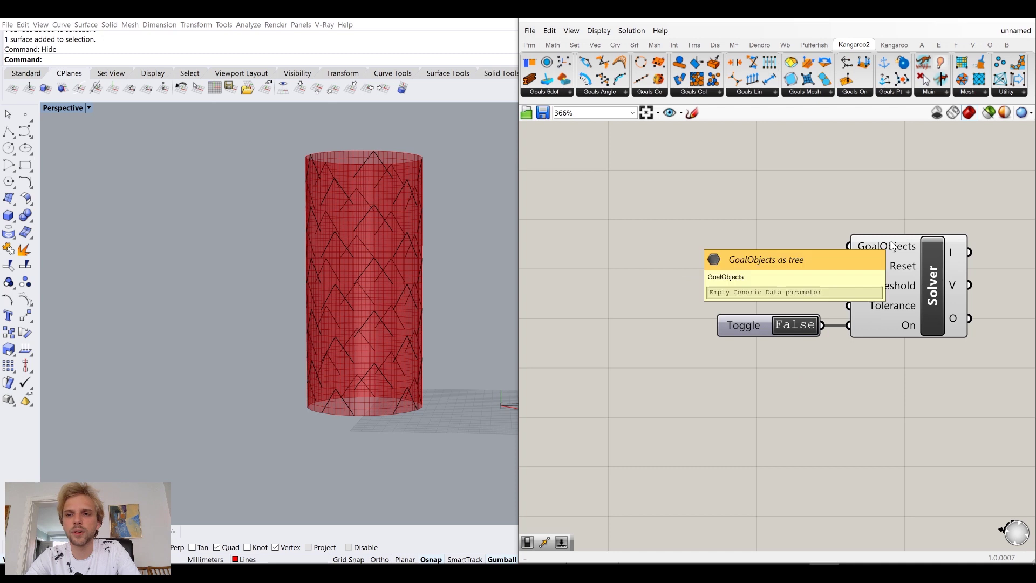
Add an Entwine component, connect its R output to the Solver's GoalObjects input and align it with that input
{"action": "double_click", "coordinate": [597, 287]}
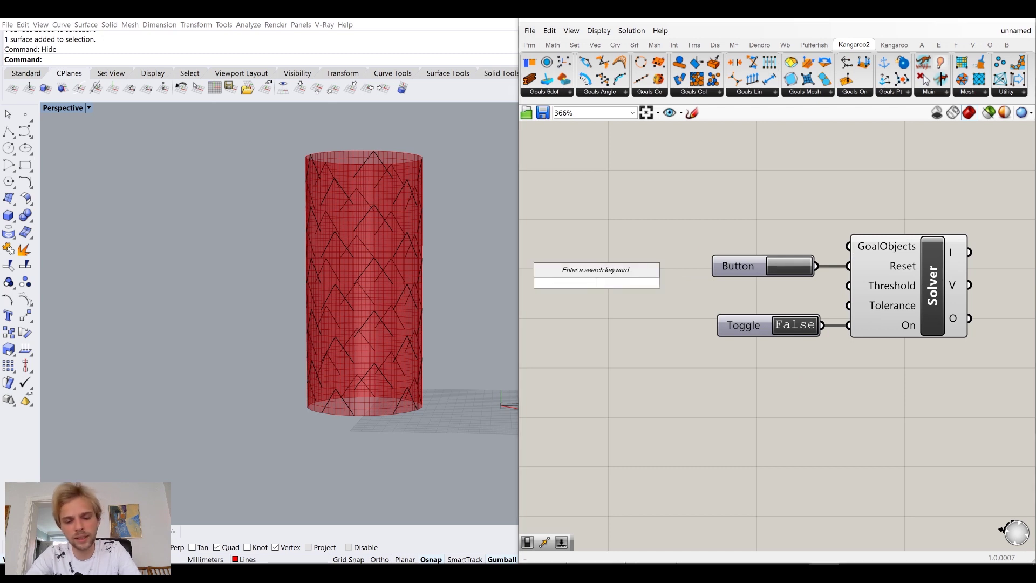
{"action": "type", "text": "entw"}
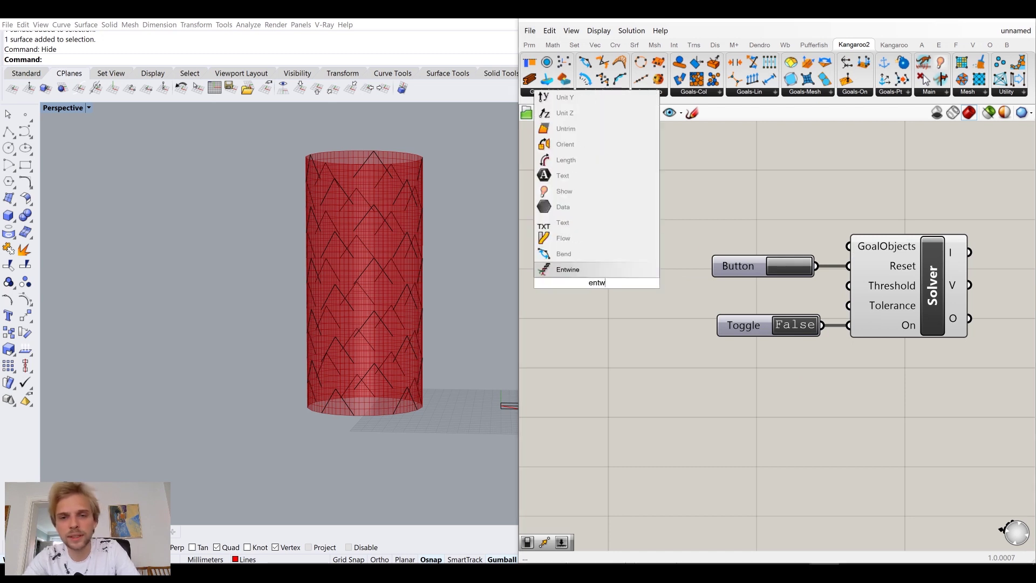
{"action": "key", "text": "Return"}
{"action": "left_click_drag", "start_coordinate": [599, 286], "coordinate": [851, 252]}
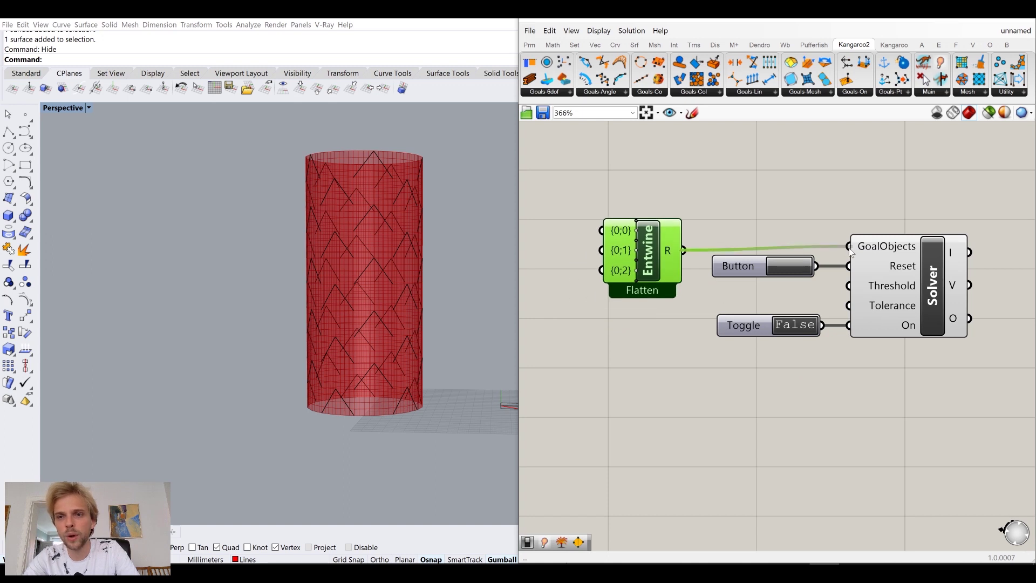
{"action": "left_click_drag", "start_coordinate": [645, 262], "coordinate": [659, 258]}
Remove the {0;2} input from the Entwine component
{"action": "scroll", "coordinate": [659, 257], "scroll_direction": "up", "scroll_amount": 2}
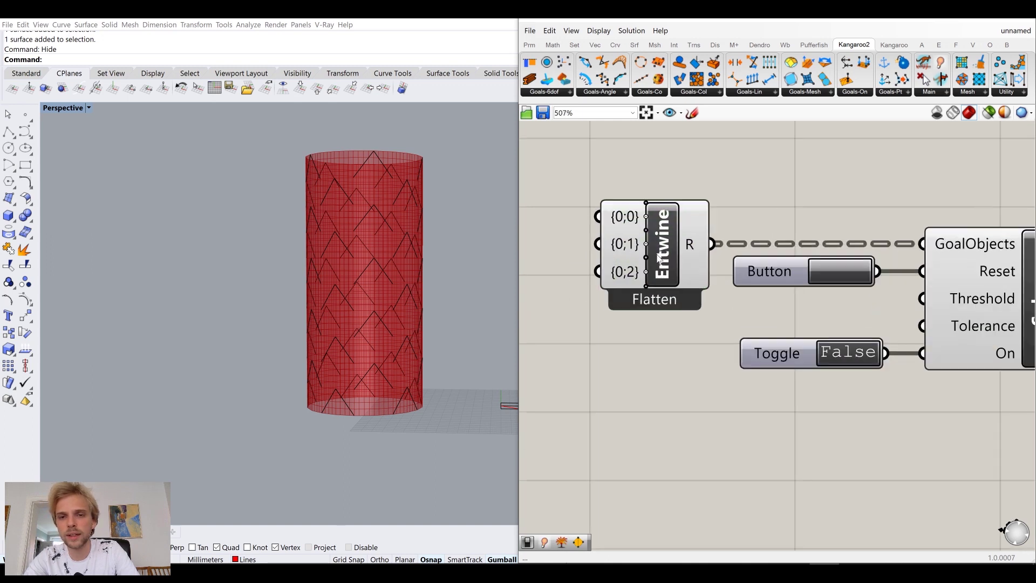
{"action": "scroll", "coordinate": [659, 258], "scroll_direction": "up", "scroll_amount": 1}
{"action": "left_click", "coordinate": [643, 279]}
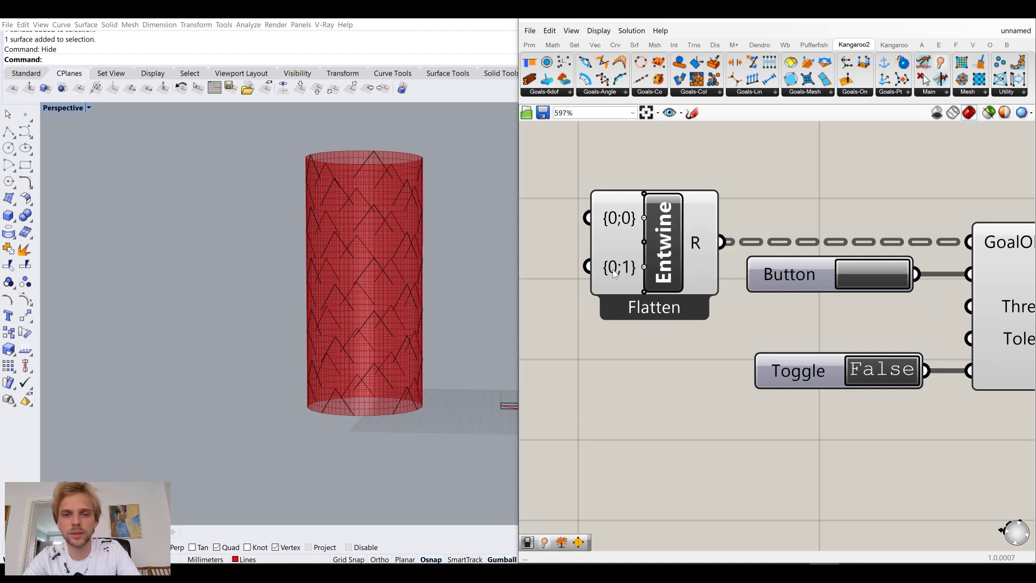
Try adding and removing a third input on the Entwine component several times, ending with two inputs
{"action": "scroll", "coordinate": [625, 306], "scroll_direction": "up", "scroll_amount": 5}
{"action": "left_click", "coordinate": [665, 291]}
{"action": "left_click", "coordinate": [667, 253]}
{"action": "left_click", "coordinate": [665, 291]}
{"action": "left_click", "coordinate": [665, 253]}
{"action": "left_click", "coordinate": [665, 291]}
{"action": "left_click", "coordinate": [665, 254]}
{"action": "left_click", "coordinate": [665, 291]}
{"action": "left_click", "coordinate": [666, 254]}
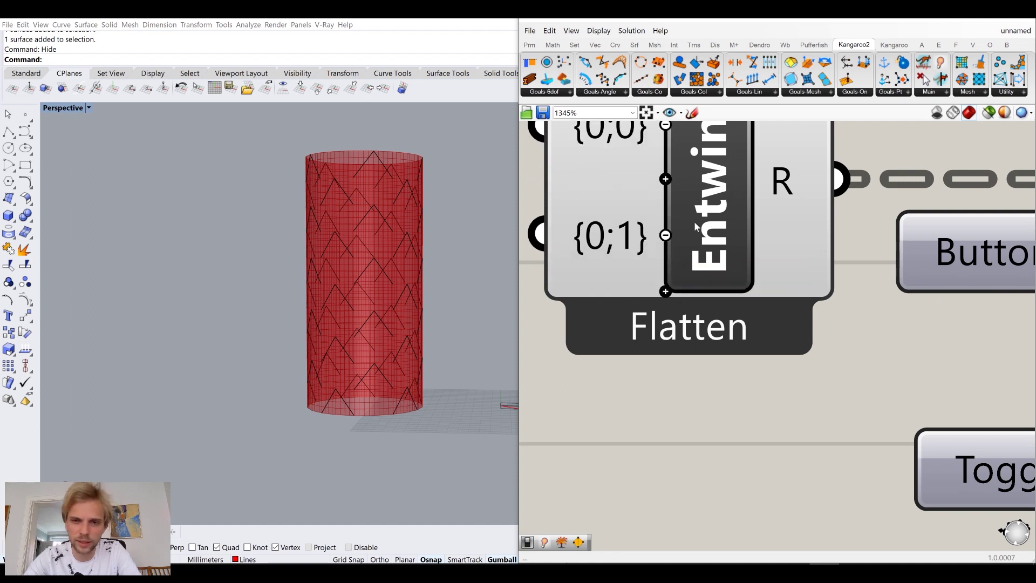
{"action": "scroll", "coordinate": [675, 239], "scroll_direction": "down", "scroll_amount": 5}
{"action": "left_click", "coordinate": [717, 228]}
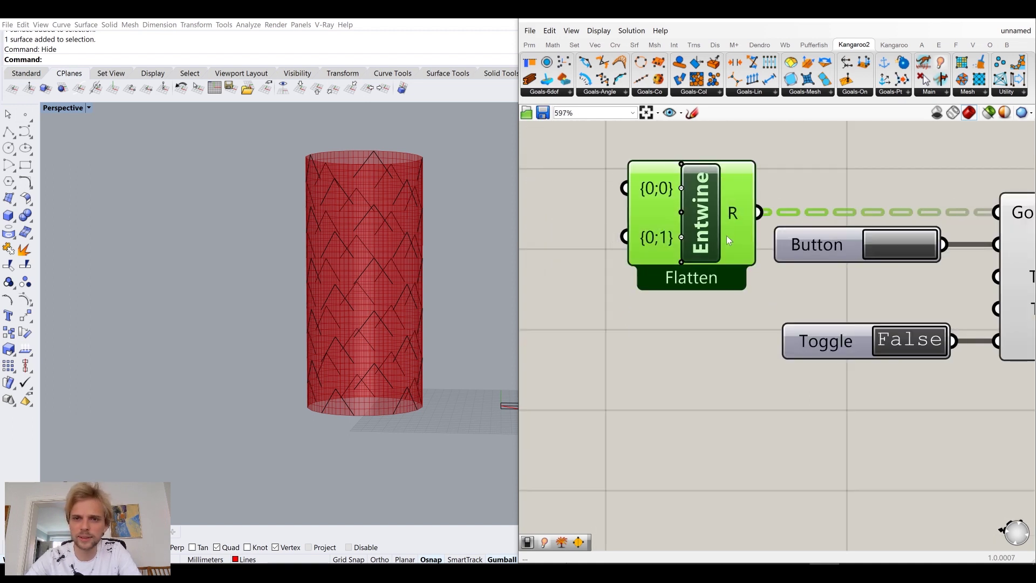
{"action": "scroll", "coordinate": [726, 235], "scroll_direction": "down", "scroll_amount": 3}
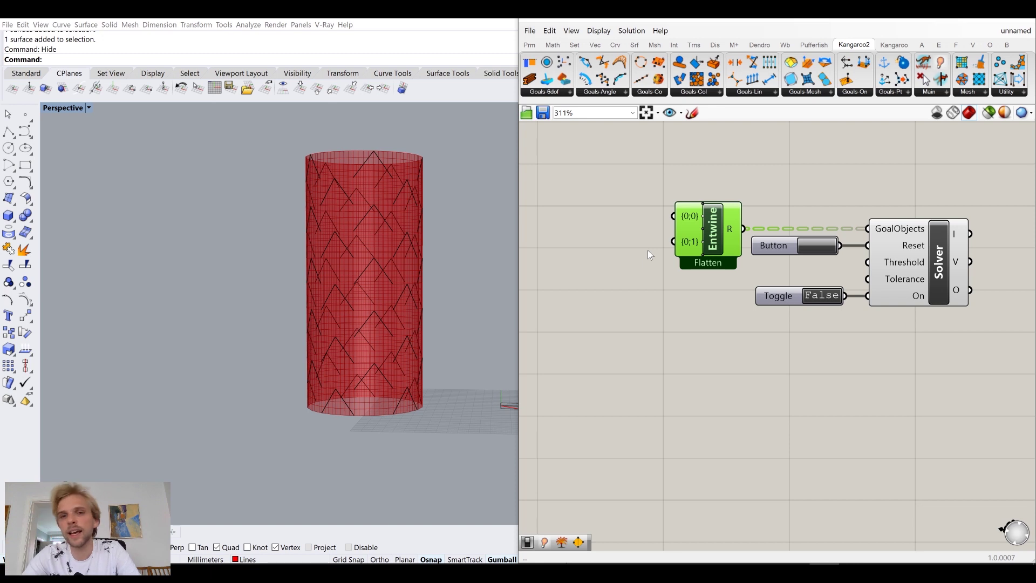
Add a Kangaroo2 Show component, connect it to Entwine's {0;0} input and place it just above and before Entwine
{"action": "right_click_drag", "start_coordinate": [576, 285], "coordinate": [630, 293]}
{"action": "double_click", "coordinate": [630, 291]}
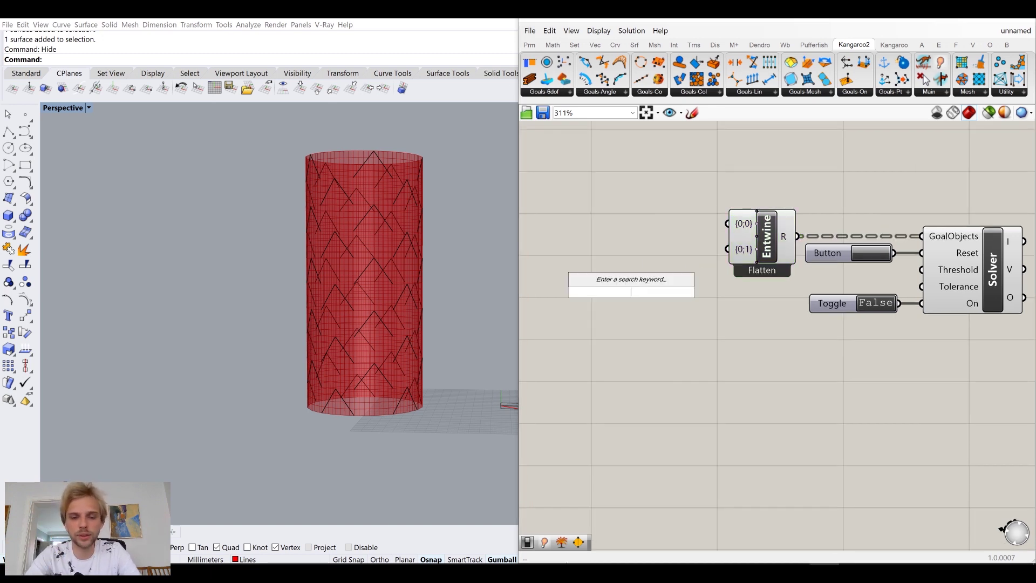
{"action": "type", "text": "show"}
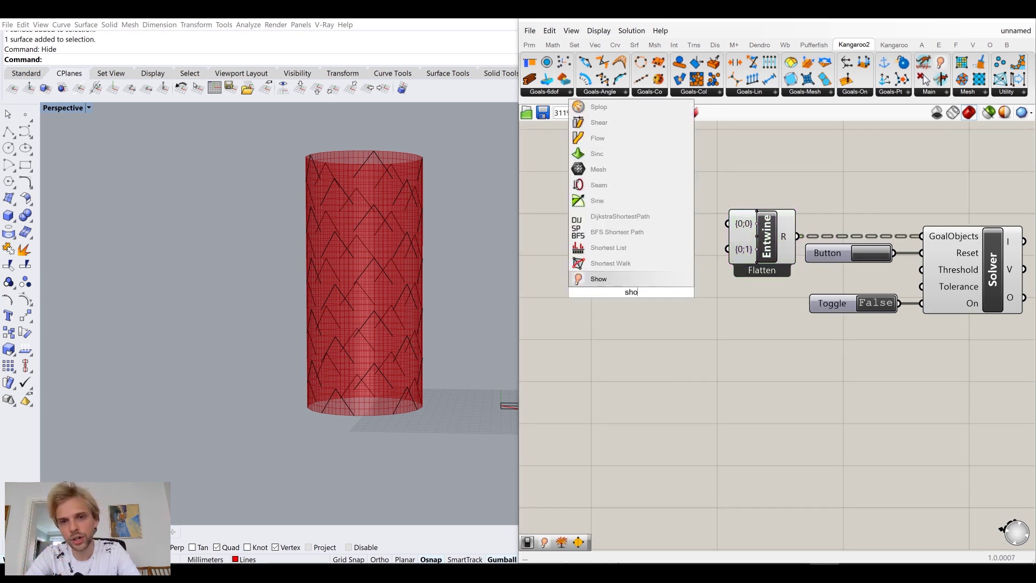
{"action": "key", "text": "Return"}
{"action": "left_click_drag", "start_coordinate": [634, 286], "coordinate": [727, 223]}
{"action": "left_click_drag", "start_coordinate": [659, 218], "coordinate": [658, 210]}
{"action": "left_click", "coordinate": [672, 289]}
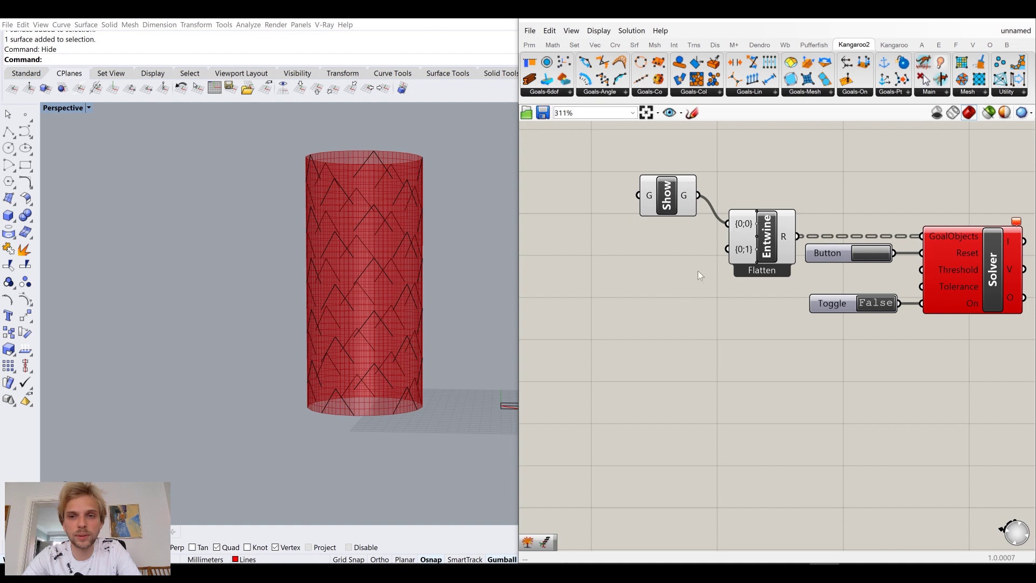
Add a Merge component, connect its R output to Entwine's {0;1} input and place it directly beneath Show
{"action": "double_click", "coordinate": [639, 328]}
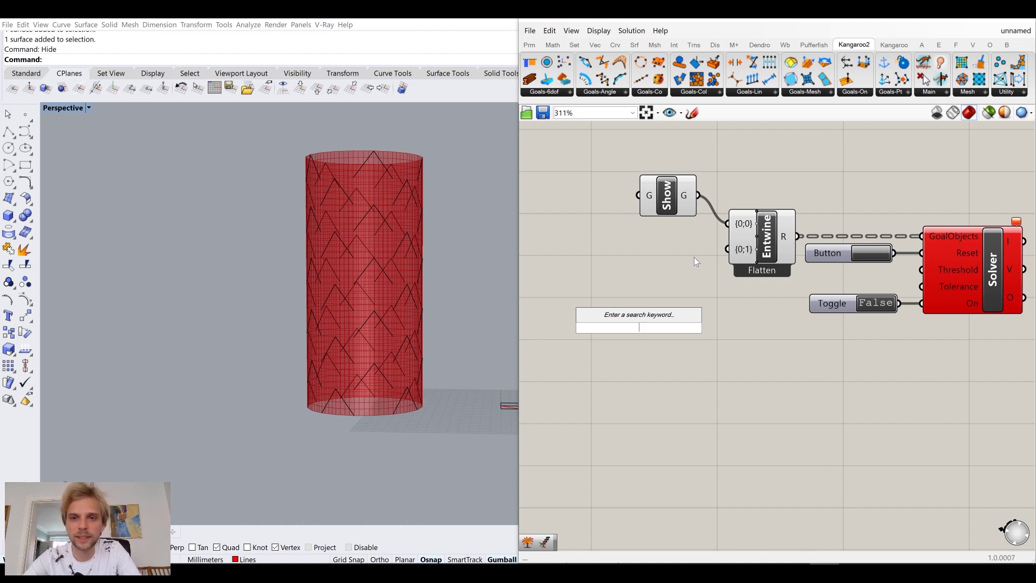
{"action": "type", "text": "merge"}
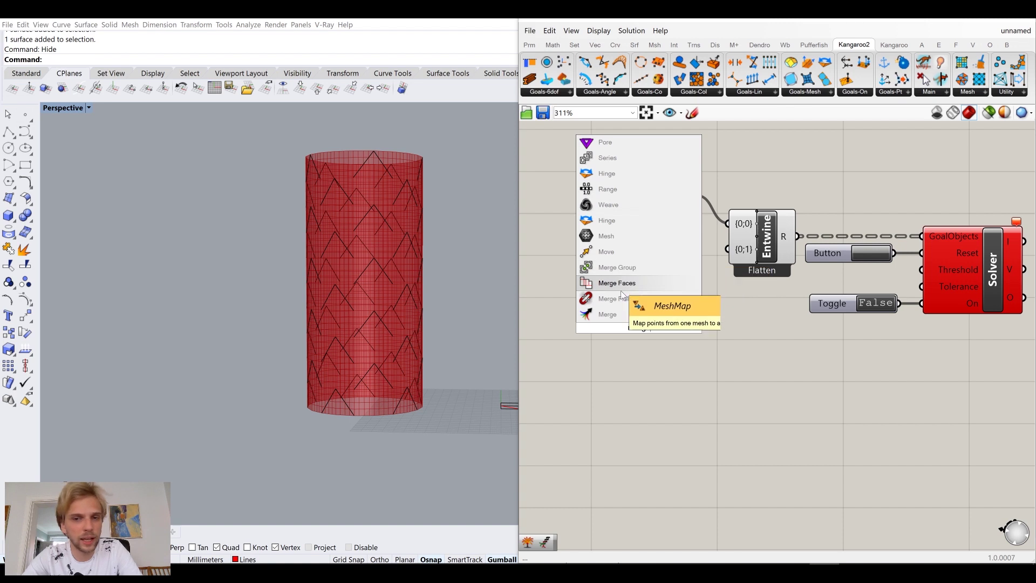
{"action": "left_click", "coordinate": [642, 315]}
{"action": "left_click_drag", "start_coordinate": [648, 330], "coordinate": [734, 258]}
{"action": "left_click_drag", "start_coordinate": [675, 293], "coordinate": [688, 270]}
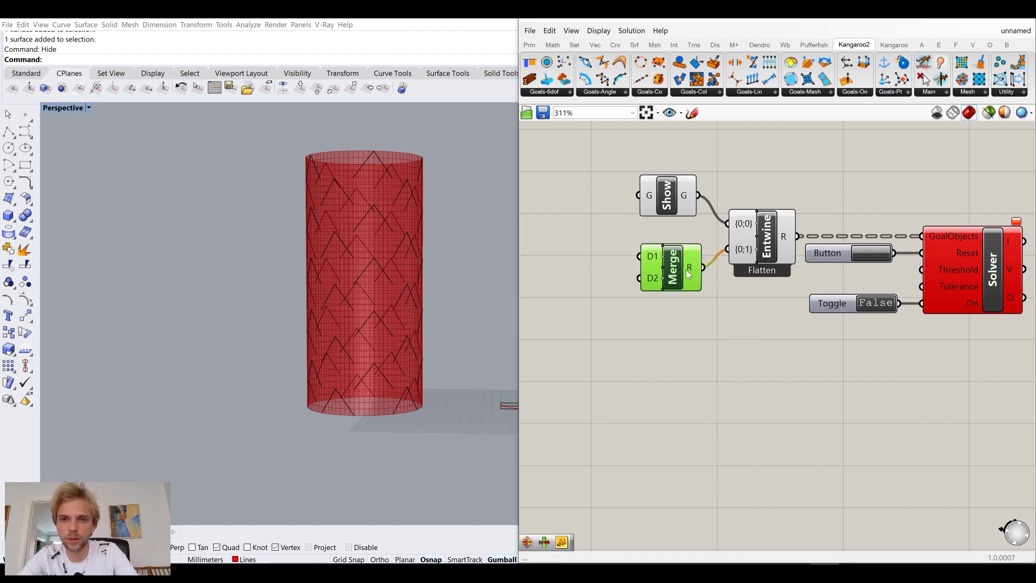
{"action": "left_click", "coordinate": [673, 342]}
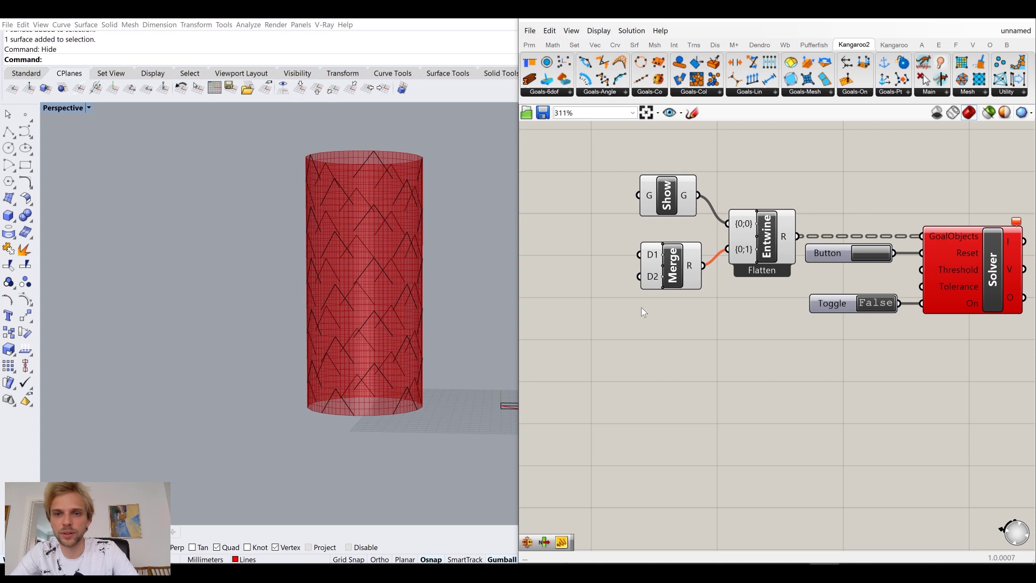
Extend the Merge component to four inputs, D1 to D4, and shift it slightly down
{"action": "scroll", "coordinate": [661, 287], "scroll_direction": "up", "scroll_amount": 5}
{"action": "left_click", "coordinate": [702, 328]}
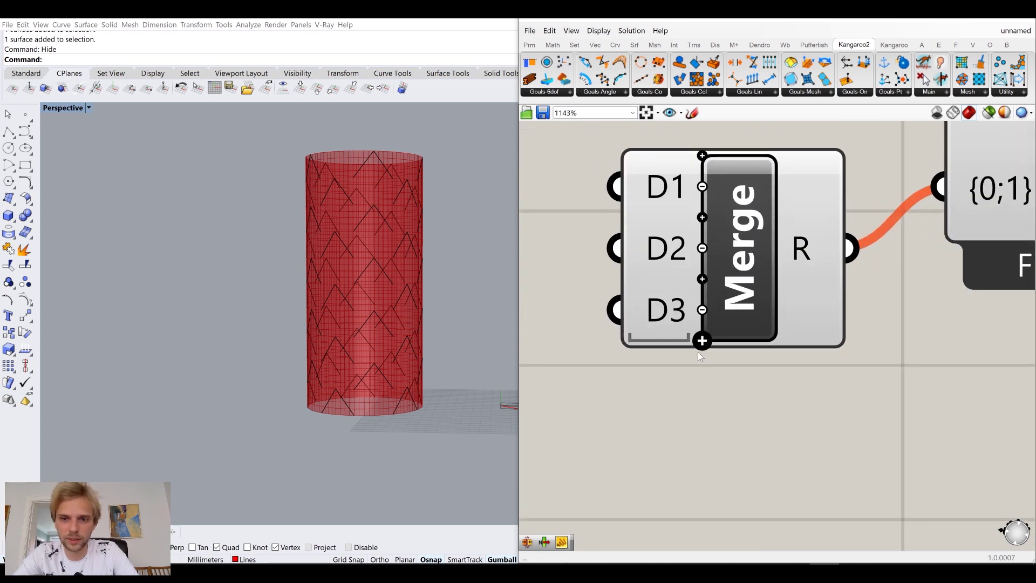
{"action": "left_click", "coordinate": [701, 339]}
{"action": "left_click_drag", "start_coordinate": [754, 262], "coordinate": [755, 271]}
{"action": "scroll", "coordinate": [782, 294], "scroll_direction": "down", "scroll_amount": 8}
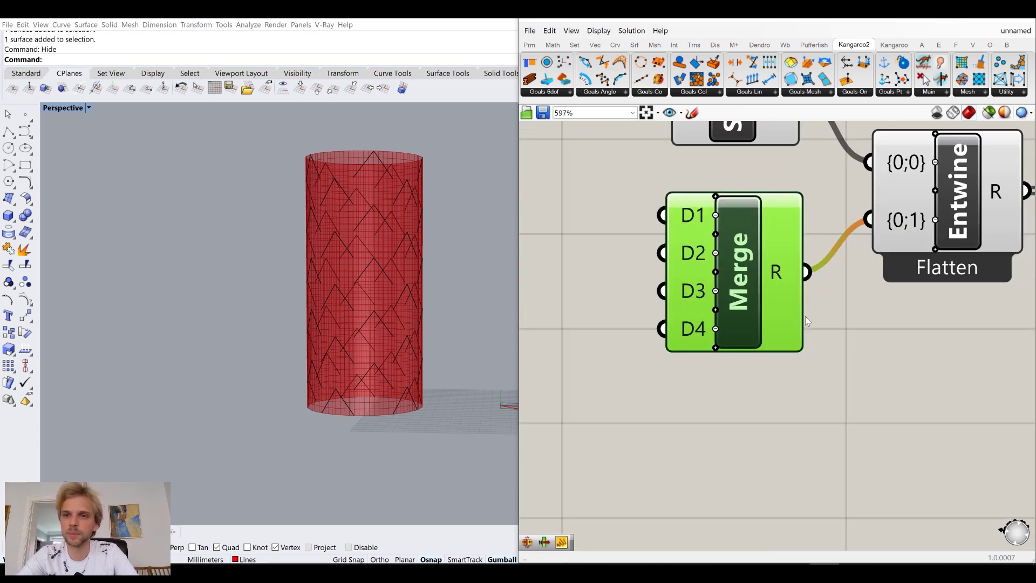
{"action": "left_click", "coordinate": [841, 339]}
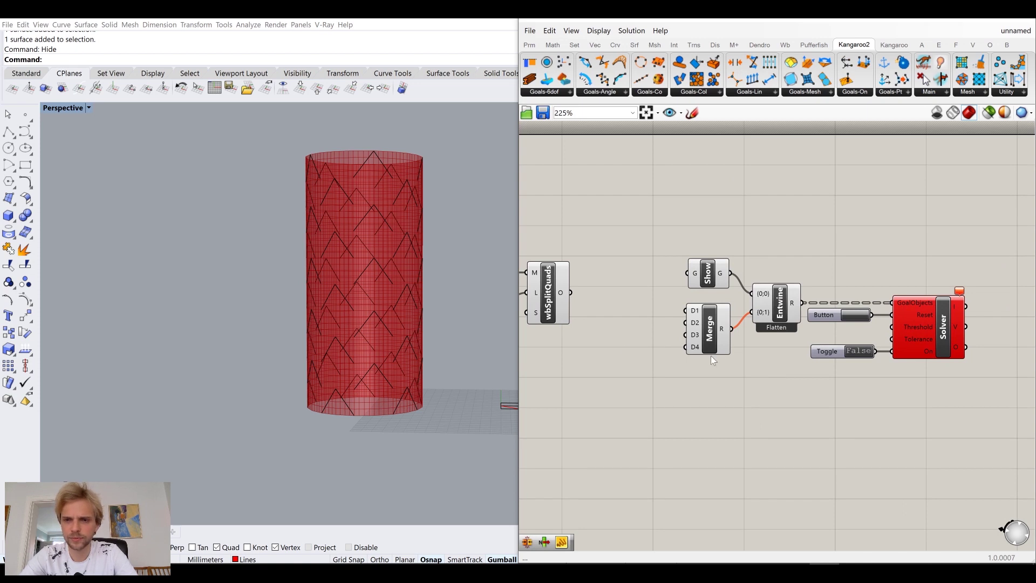
Nudge the Entwine component slightly away from Show and Merge
{"action": "right_click_drag", "start_coordinate": [907, 360], "coordinate": [855, 344]}
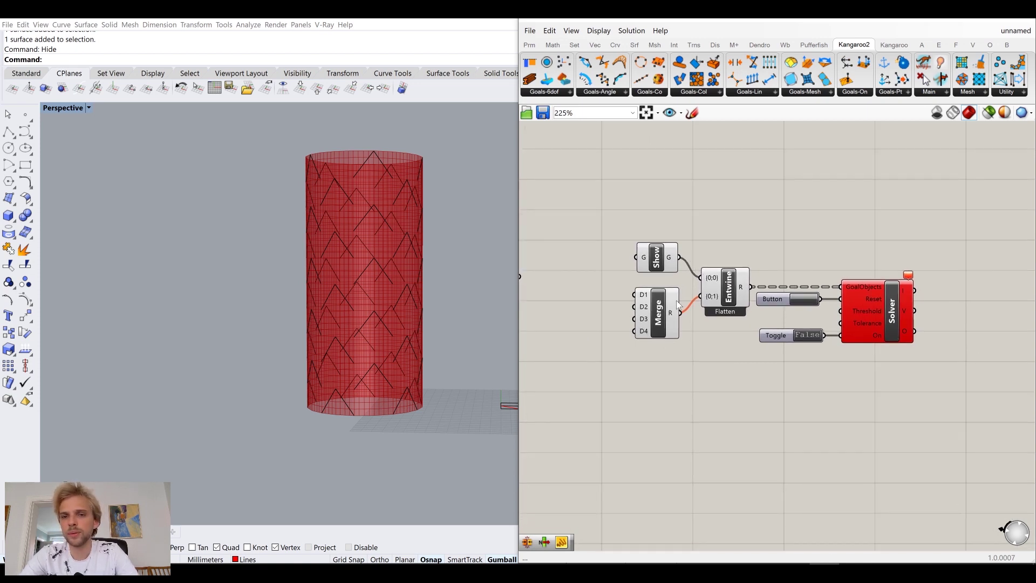
{"action": "left_click_drag", "start_coordinate": [711, 292], "coordinate": [712, 292]}
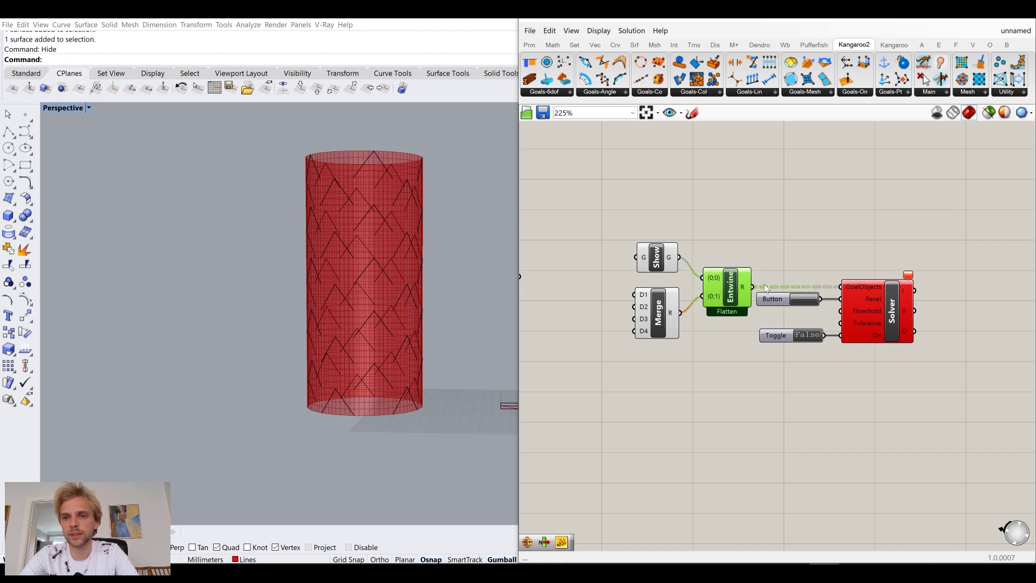
{"action": "mouse_move", "coordinate": [900, 310]}
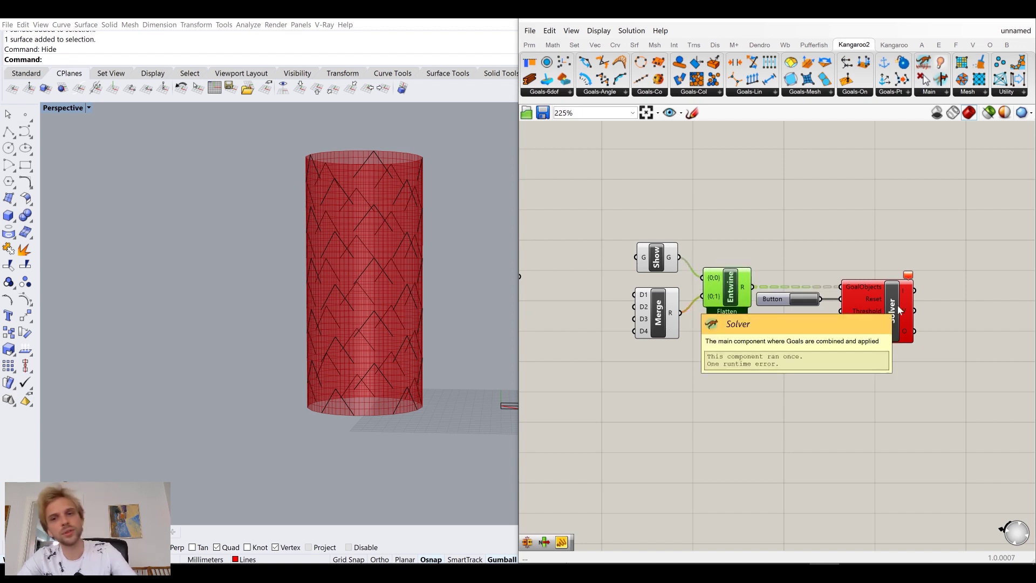
Add an Explode Tree component, feed the Solver's O output into its D input and place it beside the Solver
{"action": "right_click_drag", "start_coordinate": [962, 380], "coordinate": [884, 352]}
{"action": "double_click", "coordinate": [898, 353]}
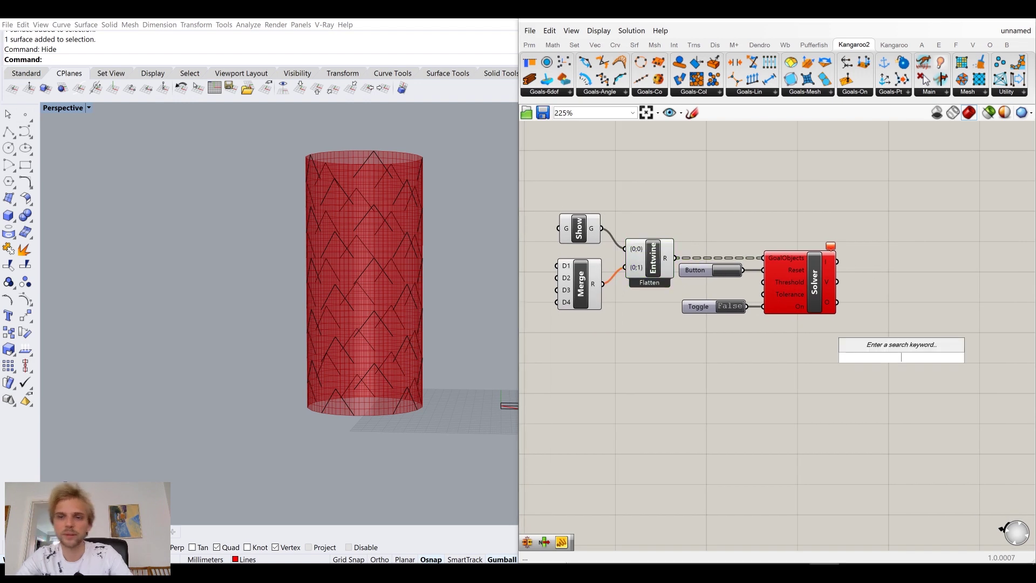
{"action": "type", "text": "explo"}
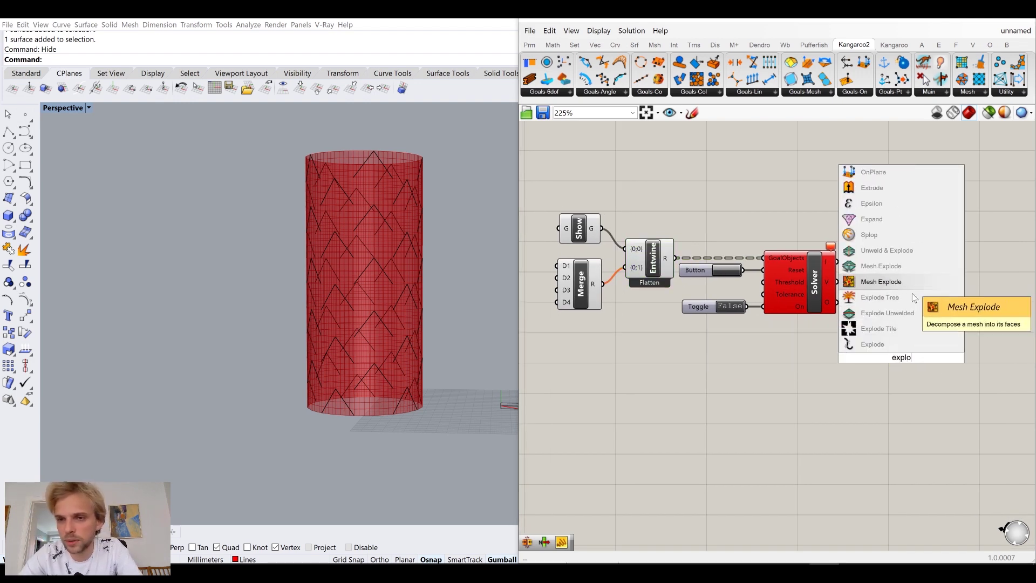
{"action": "left_click", "coordinate": [857, 298]}
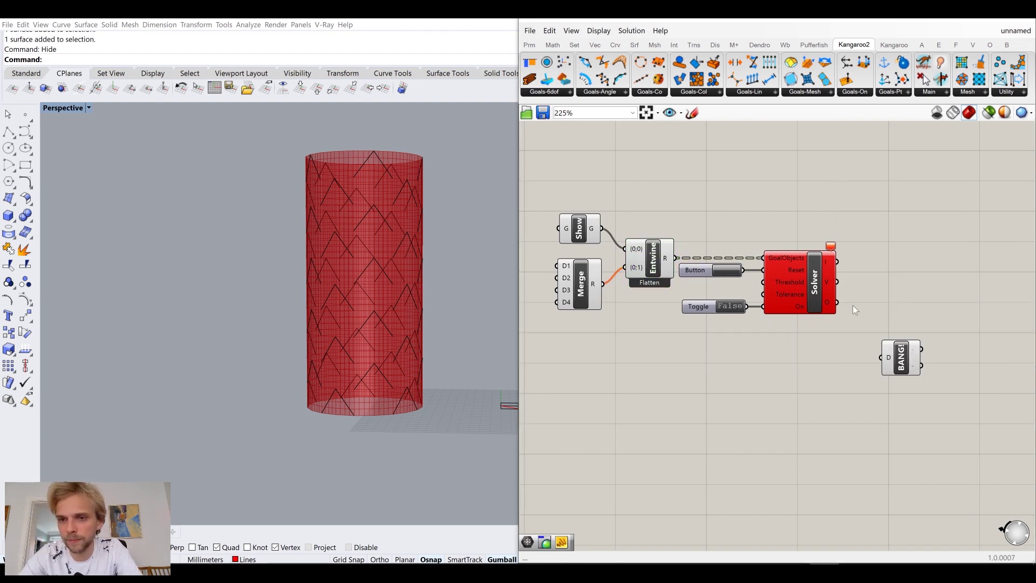
{"action": "left_click_drag", "start_coordinate": [841, 302], "coordinate": [897, 318]}
{"action": "right_click_drag", "start_coordinate": [884, 314], "coordinate": [818, 323]}
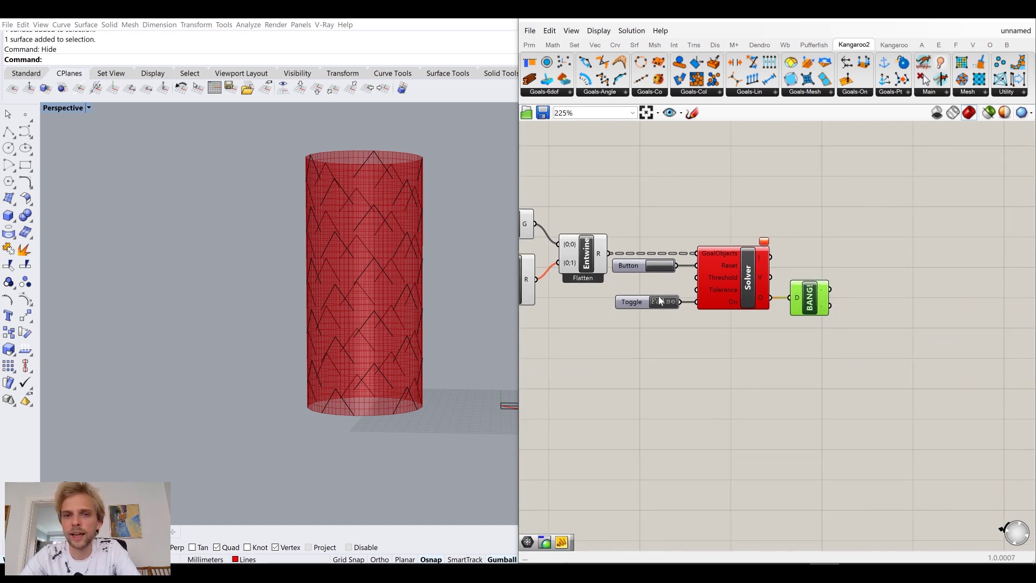
Examine the connections between Show, Entwine, the Solver and Explode Tree, including the toggle that runs the Solver
{"action": "right_click_drag", "start_coordinate": [522, 226], "coordinate": [655, 228]}
{"action": "left_click", "coordinate": [654, 228]}
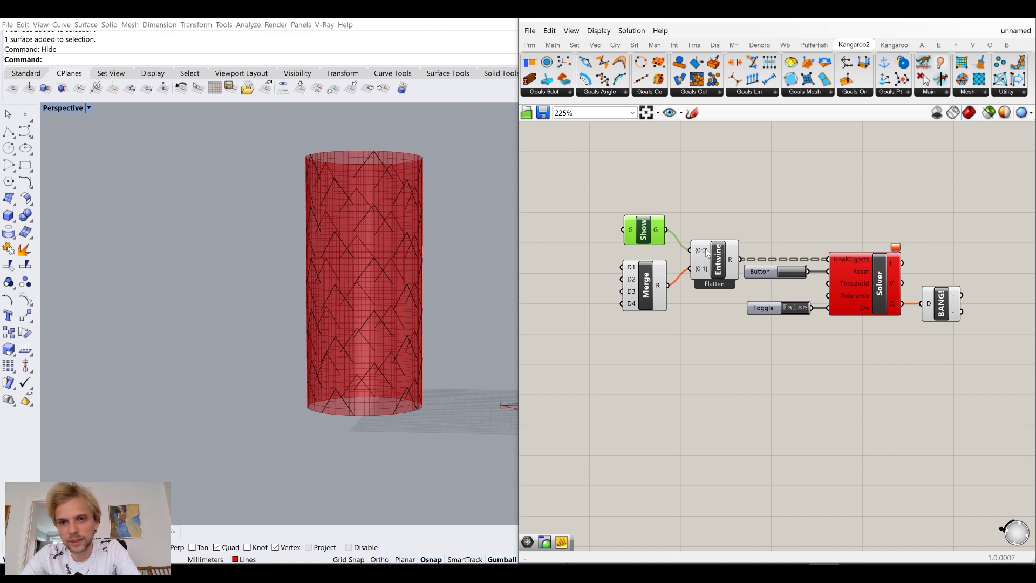
{"action": "scroll", "coordinate": [913, 257], "scroll_direction": "up", "scroll_amount": 4}
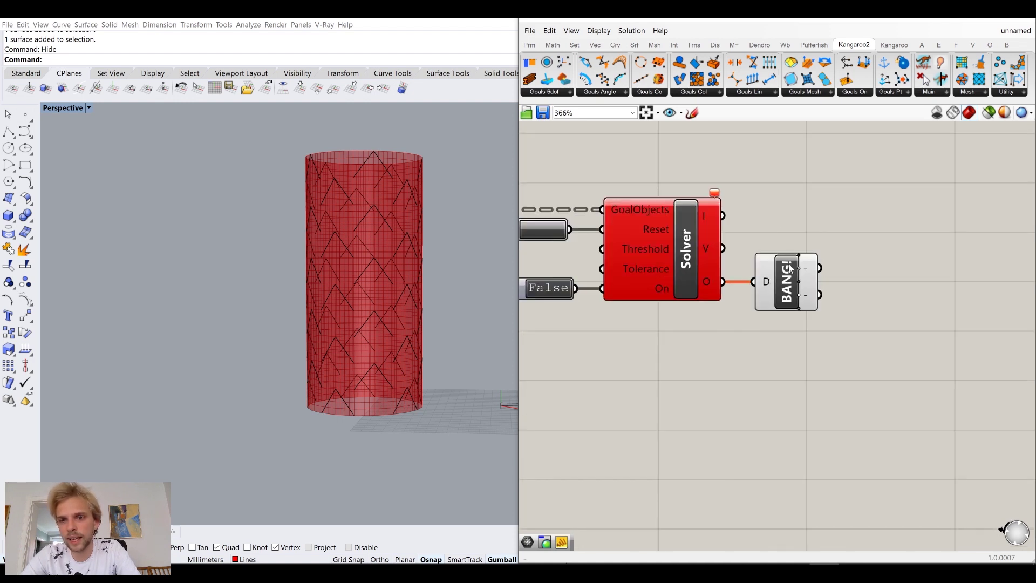
{"action": "right_click_drag", "start_coordinate": [554, 239], "coordinate": [669, 244]}
{"action": "double_click", "coordinate": [660, 286]}
{"action": "double_click", "coordinate": [654, 287]}
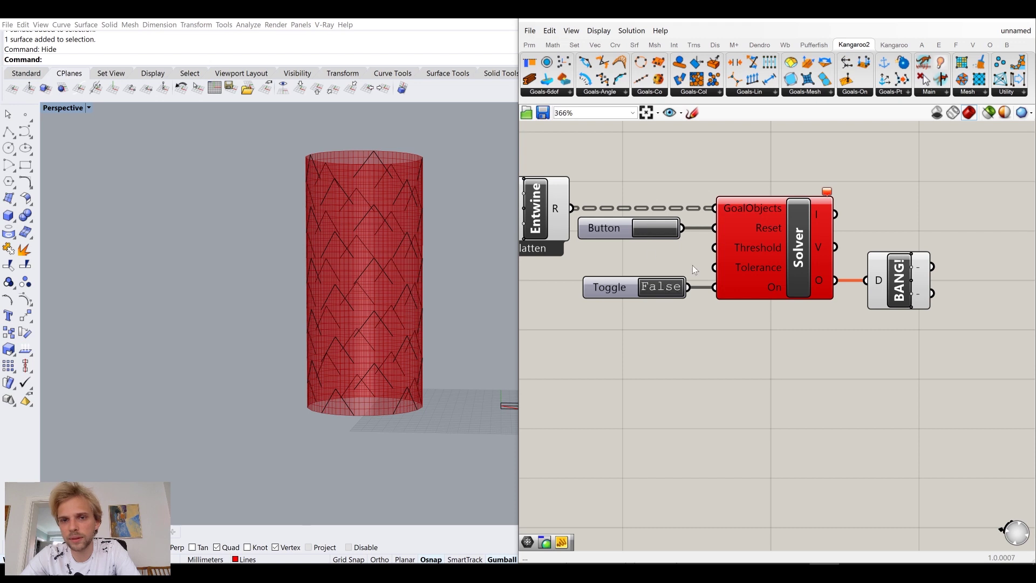
{"action": "mouse_move", "coordinate": [830, 195]}
Nudge the Show component slightly closer to Entwine above Merge
{"action": "right_click_drag", "start_coordinate": [629, 185], "coordinate": [898, 198]}
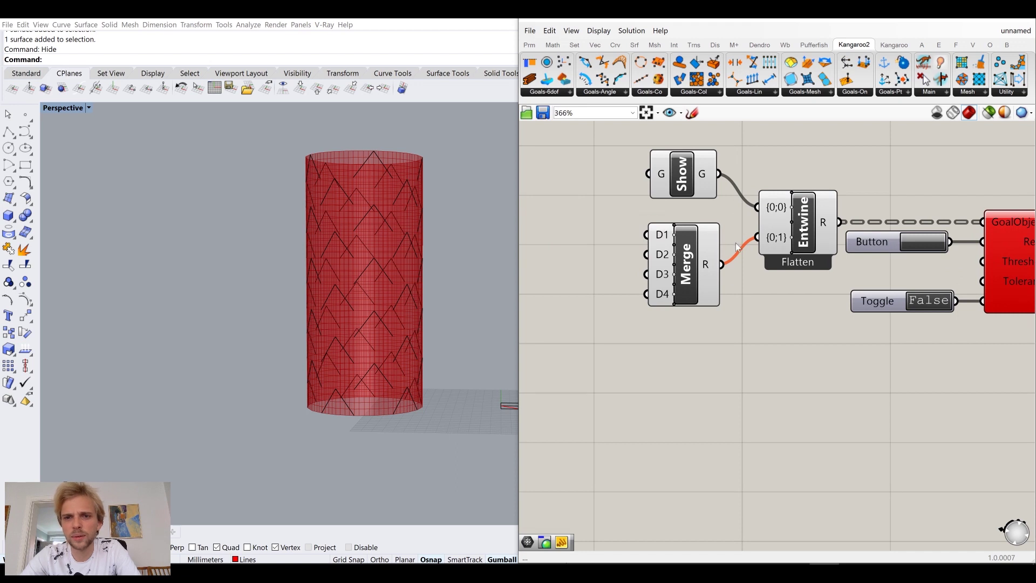
{"action": "scroll", "coordinate": [760, 237], "scroll_direction": "down", "scroll_amount": 3}
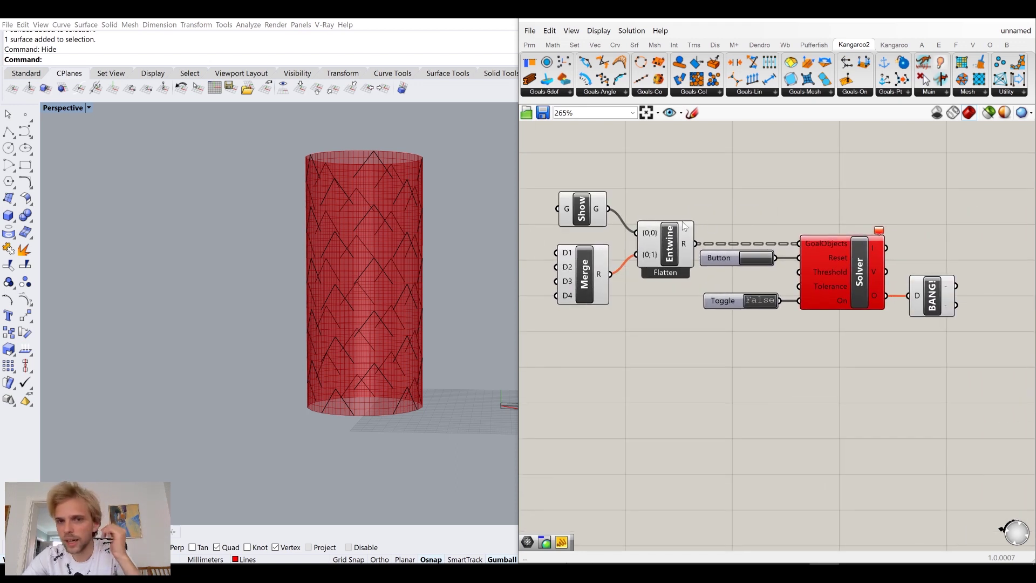
{"action": "left_click_drag", "start_coordinate": [582, 210], "coordinate": [588, 213]}
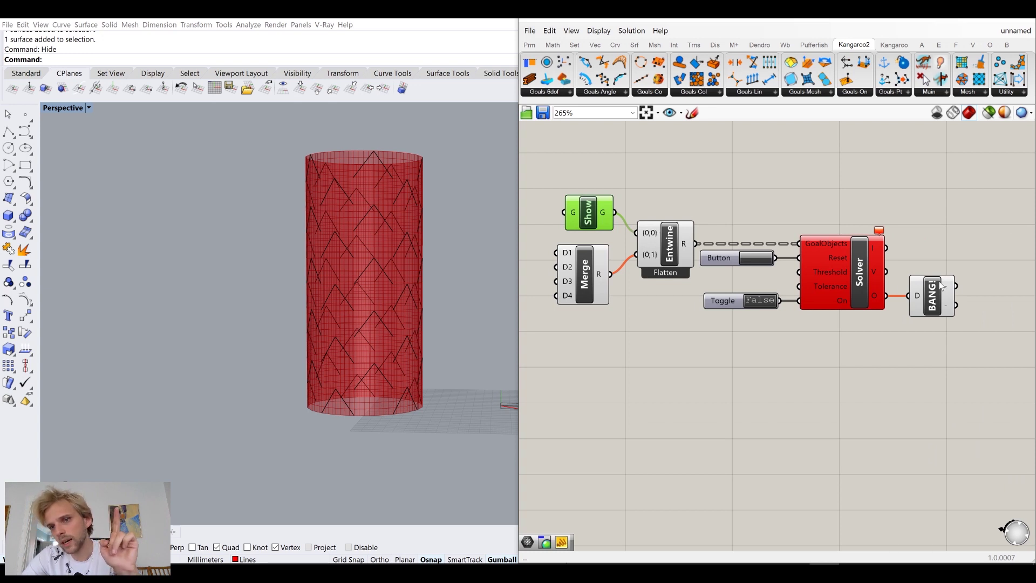
Add a Mesh parameter beside Explode Tree and feed the first Explode Tree output into it
{"action": "scroll", "coordinate": [942, 287], "scroll_direction": "up", "scroll_amount": 2}
{"action": "scroll", "coordinate": [797, 277], "scroll_direction": "up", "scroll_amount": 2}
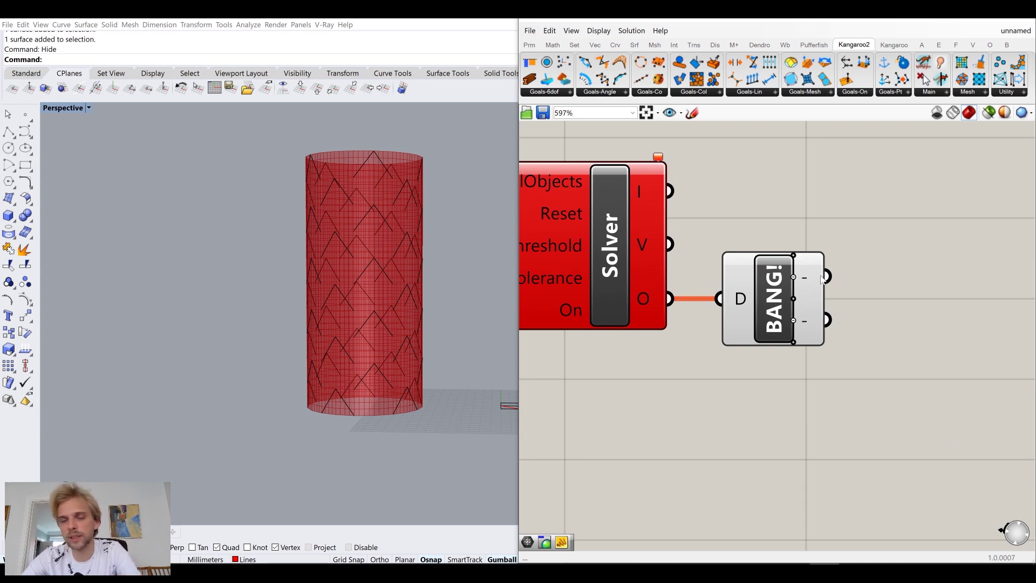
{"action": "right_click_drag", "start_coordinate": [817, 281], "coordinate": [718, 275]}
{"action": "double_click", "coordinate": [804, 286]}
{"action": "type", "text": "mesh"}
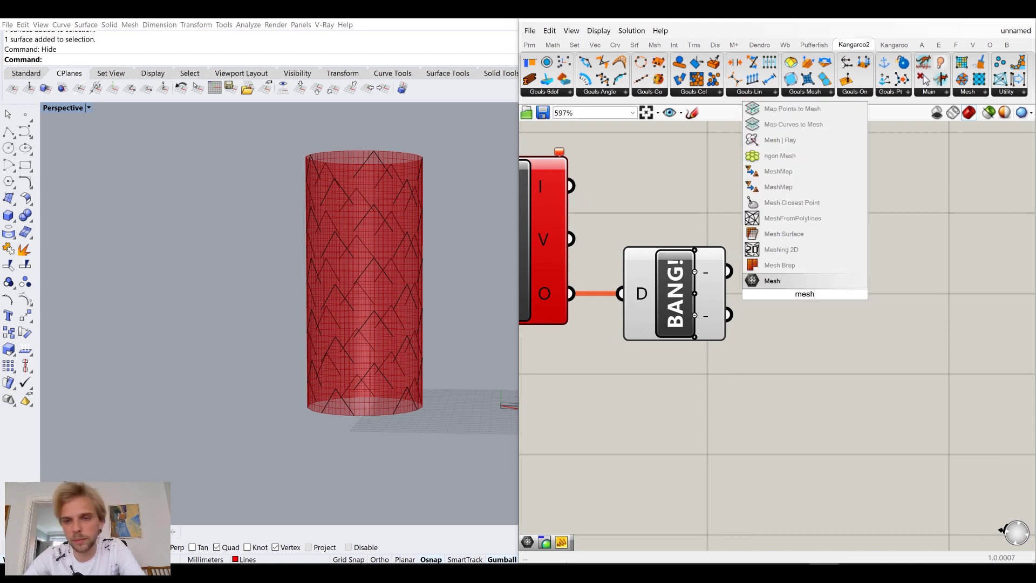
{"action": "left_click", "coordinate": [777, 280]}
{"action": "left_click_drag", "start_coordinate": [728, 271], "coordinate": [805, 270]}
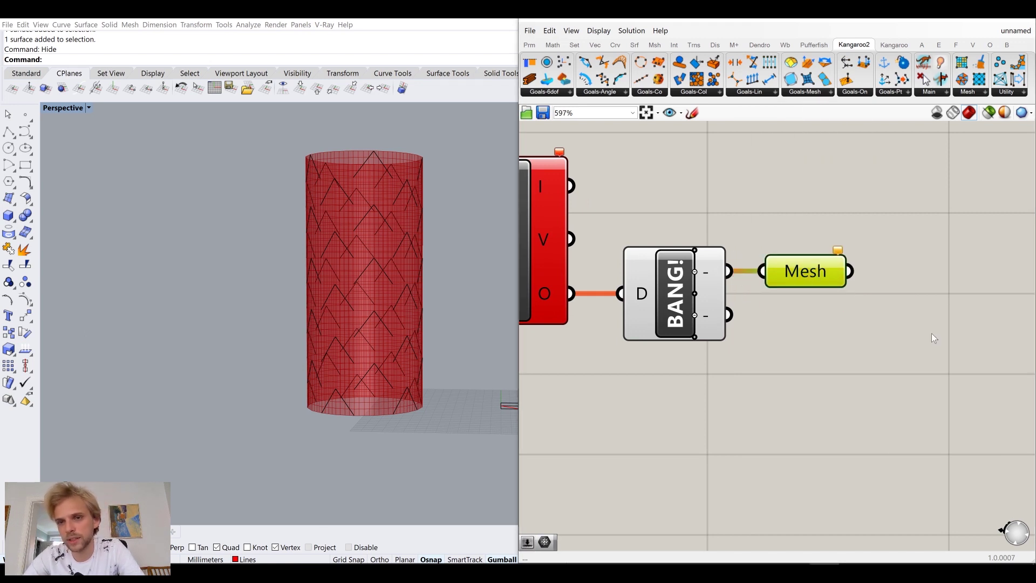
Add a Custom Preview component and connect the Mesh parameter to its G input
{"action": "right_click_drag", "start_coordinate": [934, 338], "coordinate": [815, 331]}
{"action": "double_click", "coordinate": [830, 340]}
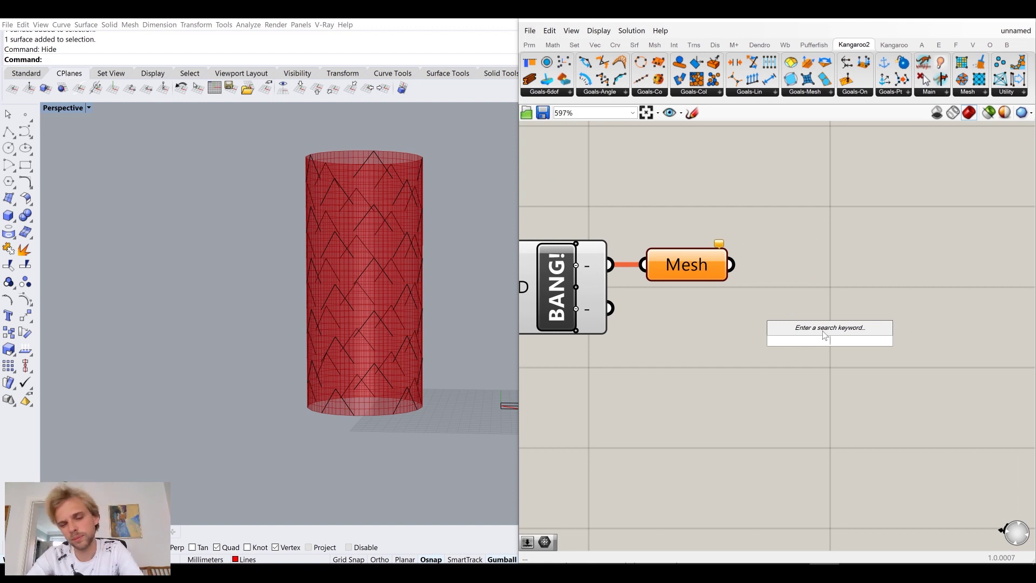
{"action": "type", "text": "r"}
{"action": "key", "text": "BackSpace"}
{"action": "type", "text": "p"}
{"action": "left_click", "coordinate": [801, 310]}
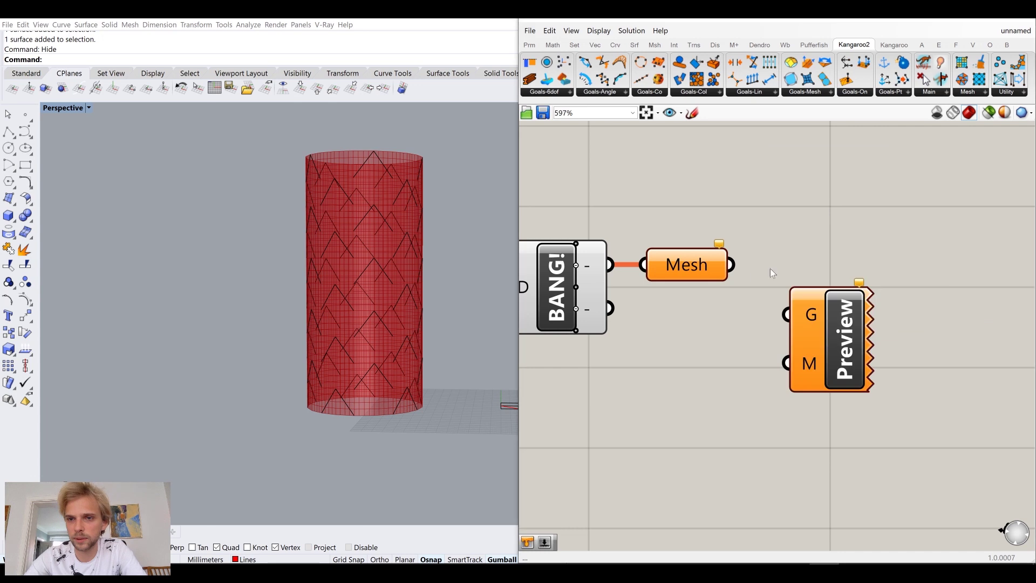
{"action": "left_click_drag", "start_coordinate": [729, 265], "coordinate": [821, 279]}
{"action": "left_click", "coordinate": [771, 377]}
Temporarily group the solver setup from Show and Merge to Preview, move it farther from wbSplitQuads and remove the group
{"action": "scroll", "coordinate": [771, 376], "scroll_direction": "down", "scroll_amount": 10}
{"action": "left_click_drag", "start_coordinate": [892, 393], "coordinate": [621, 267]}
{"action": "scroll", "coordinate": [676, 322], "scroll_direction": "up", "scroll_amount": 2}
{"action": "middle_click", "coordinate": [859, 341]}
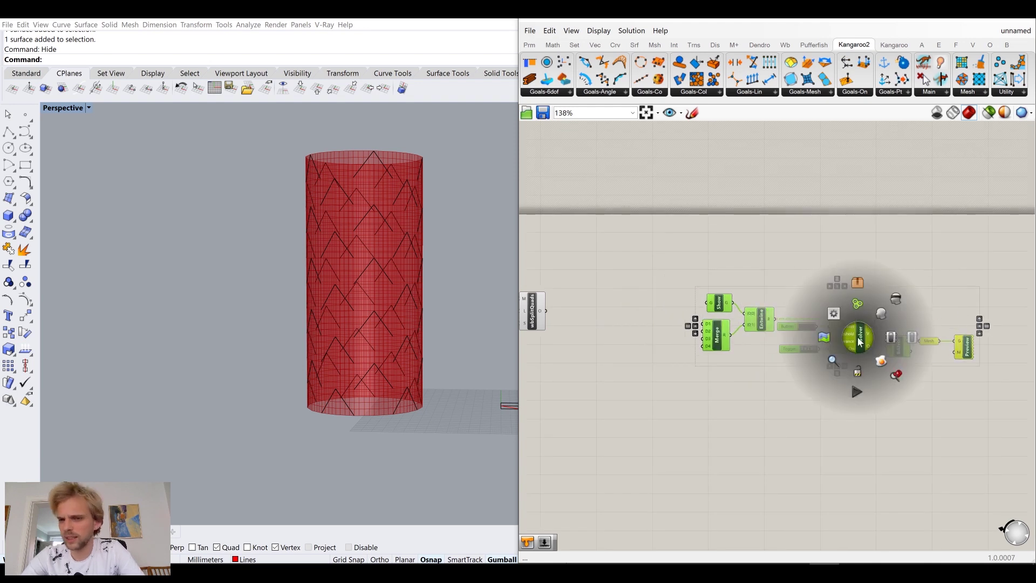
{"action": "left_click", "coordinate": [859, 304]}
{"action": "left_click", "coordinate": [821, 219]}
{"action": "left_click_drag", "start_coordinate": [882, 302], "coordinate": [921, 280]}
{"action": "left_click", "coordinate": [888, 225]}
{"action": "right_click_drag", "start_coordinate": [924, 265], "coordinate": [893, 256]}
{"action": "left_click", "coordinate": [856, 267]}
{"action": "key", "text": "Delete"}
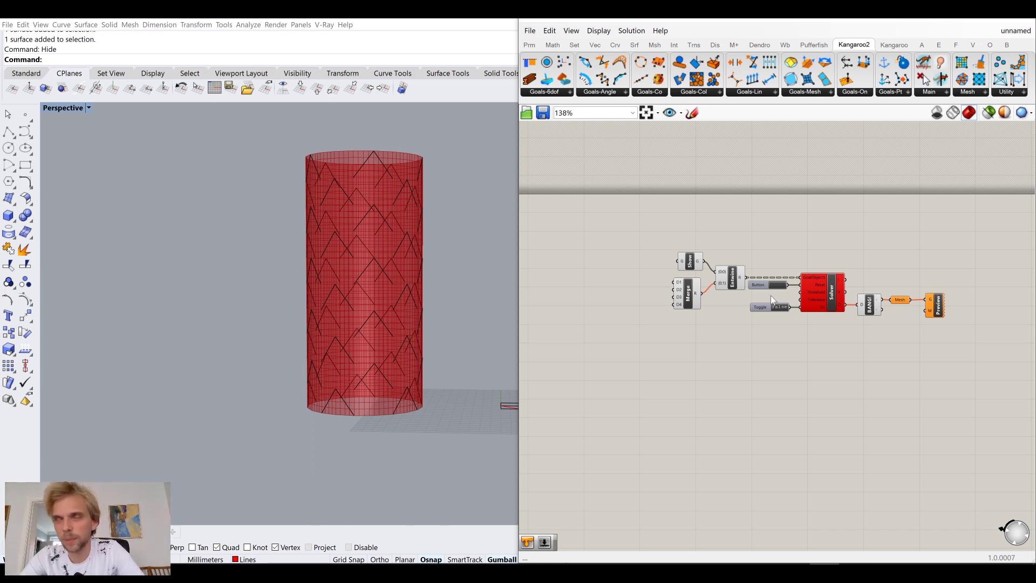
Nudge the Merge component slightly closer to Entwine
{"action": "scroll", "coordinate": [771, 296], "scroll_direction": "up", "scroll_amount": 3}
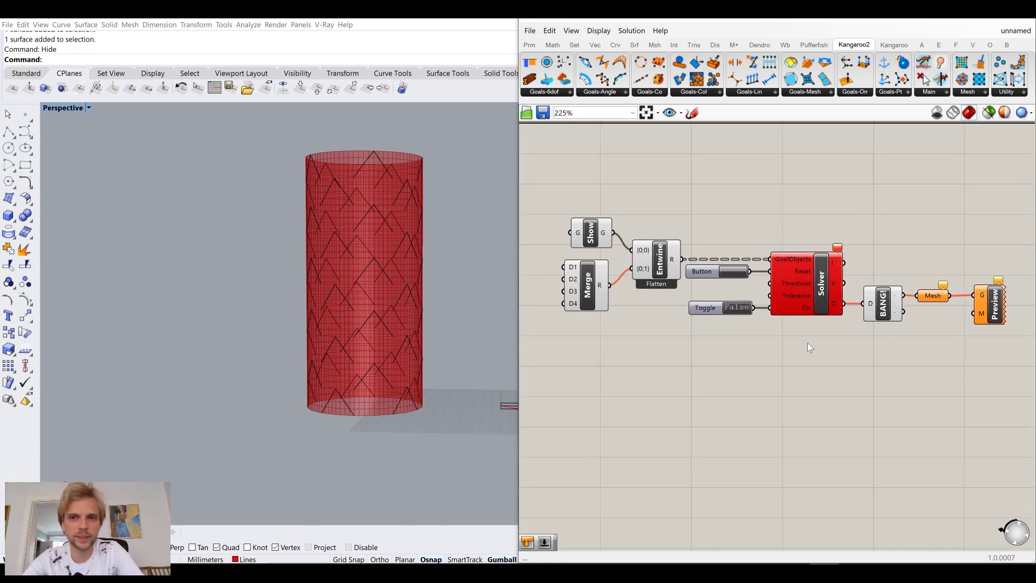
{"action": "left_click", "coordinate": [586, 292]}
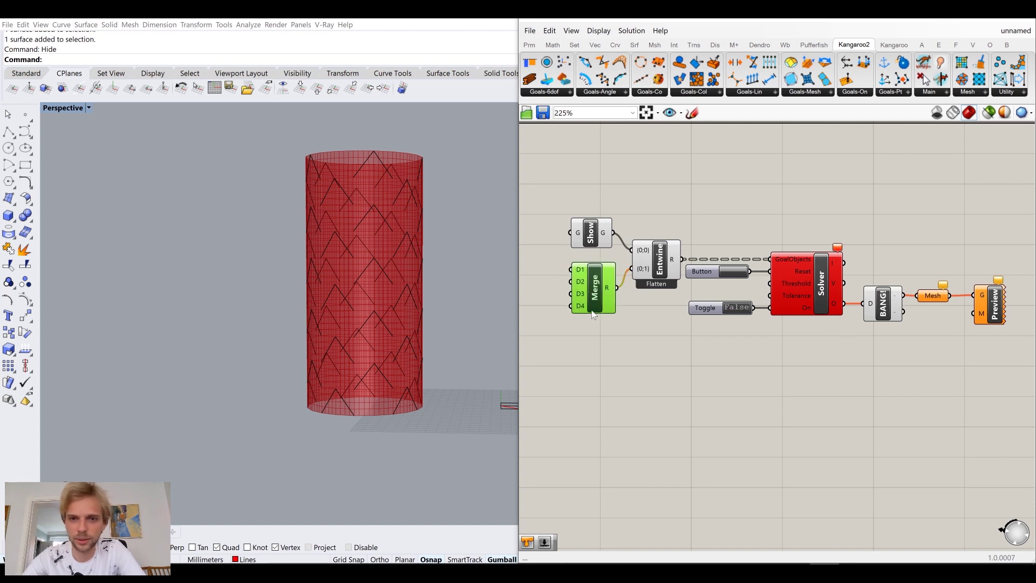
{"action": "scroll", "coordinate": [685, 313], "scroll_direction": "down", "scroll_amount": 3}
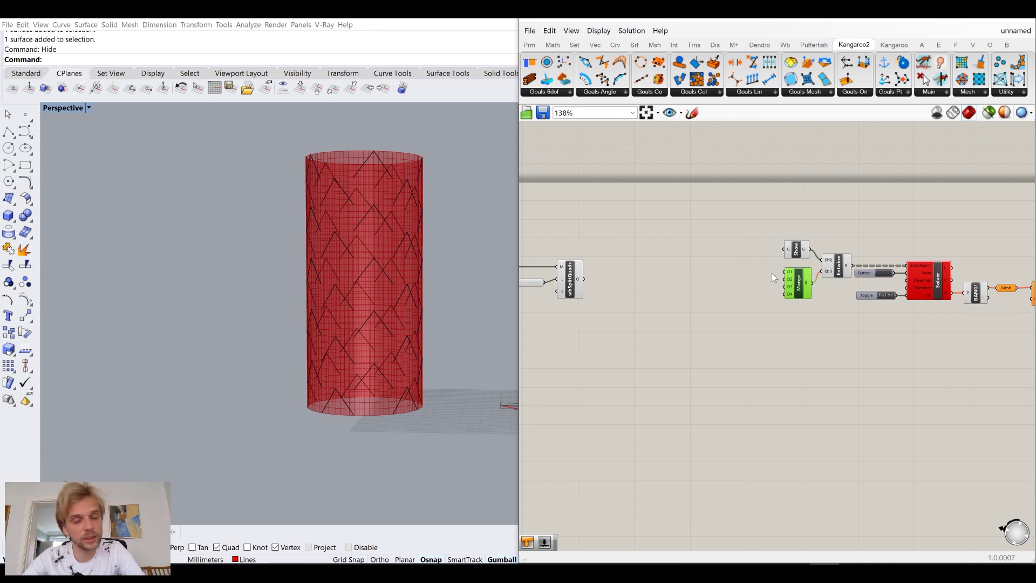
{"action": "mouse_move", "coordinate": [781, 238]}
{"action": "left_mouse_down"}
{"action": "mouse_move", "coordinate": [749, 229]}
{"action": "mouse_move", "coordinate": [779, 233]}
{"action": "left_mouse_up"}
Add a Mesh parameter before Show, feed it from the wbSplitQuads O output and connect it to Show's G input
{"action": "left_click", "coordinate": [614, 273]}
{"action": "right_click_drag", "start_coordinate": [614, 273], "coordinate": [672, 274]}
{"action": "scroll", "coordinate": [647, 275], "scroll_direction": "up", "scroll_amount": 2}
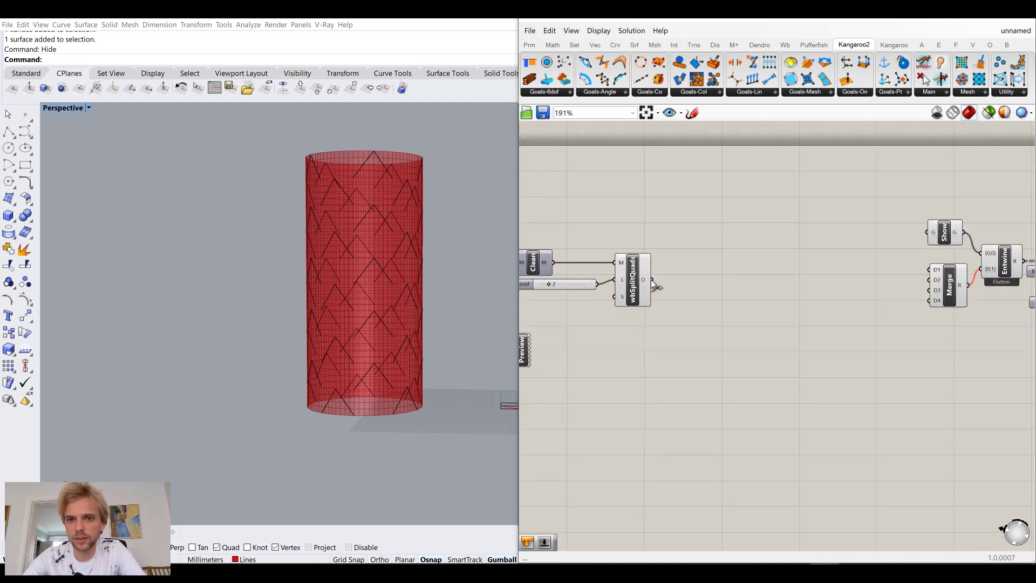
{"action": "double_click", "coordinate": [747, 307]}
{"action": "type", "text": "mesh"}
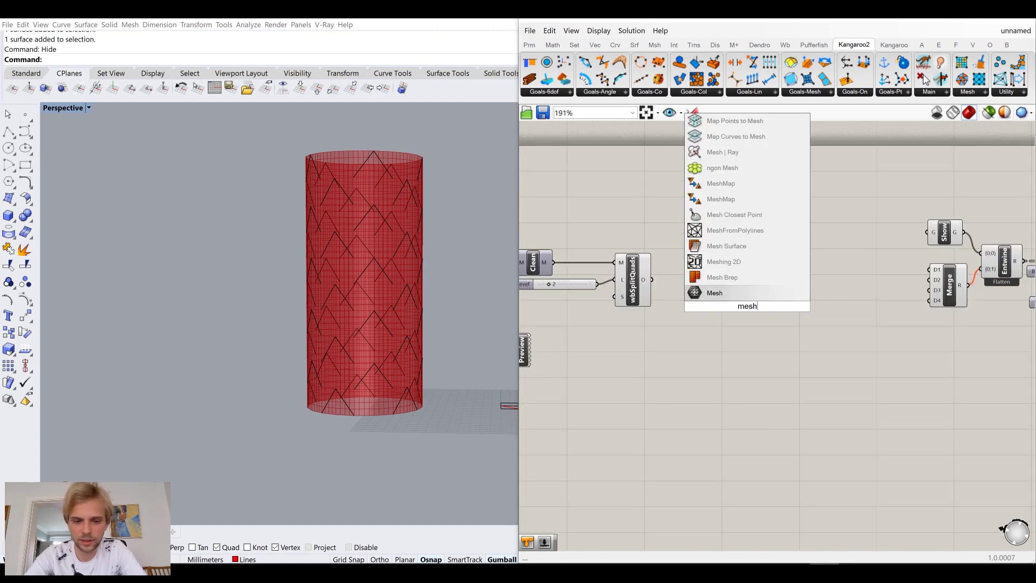
{"action": "left_click", "coordinate": [714, 293]}
{"action": "left_click_drag", "start_coordinate": [652, 279], "coordinate": [866, 234]}
{"action": "scroll", "coordinate": [893, 224], "scroll_direction": "up", "scroll_amount": 2}
{"action": "left_click", "coordinate": [868, 296]}
Turn off the viewport preview of wbSplitQuads and all solver setup components except the final Custom Preview
{"action": "scroll", "coordinate": [858, 346], "scroll_direction": "down", "scroll_amount": 4}
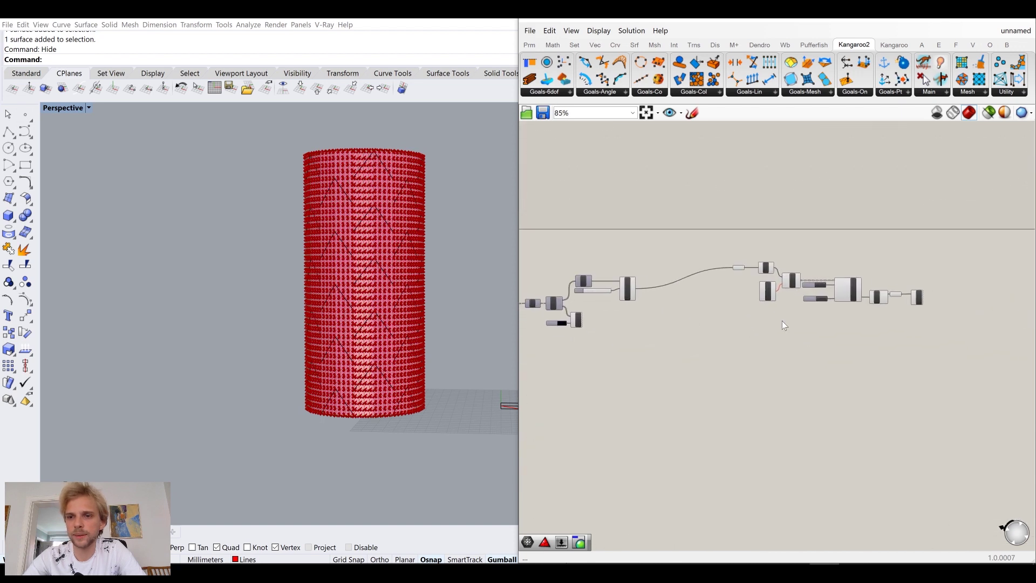
{"action": "scroll", "coordinate": [793, 291], "scroll_direction": "up", "scroll_amount": 3}
{"action": "left_click_drag", "start_coordinate": [951, 368], "coordinate": [551, 204]}
{"action": "middle_click", "coordinate": [653, 197]}
{"action": "left_click", "coordinate": [691, 159]}
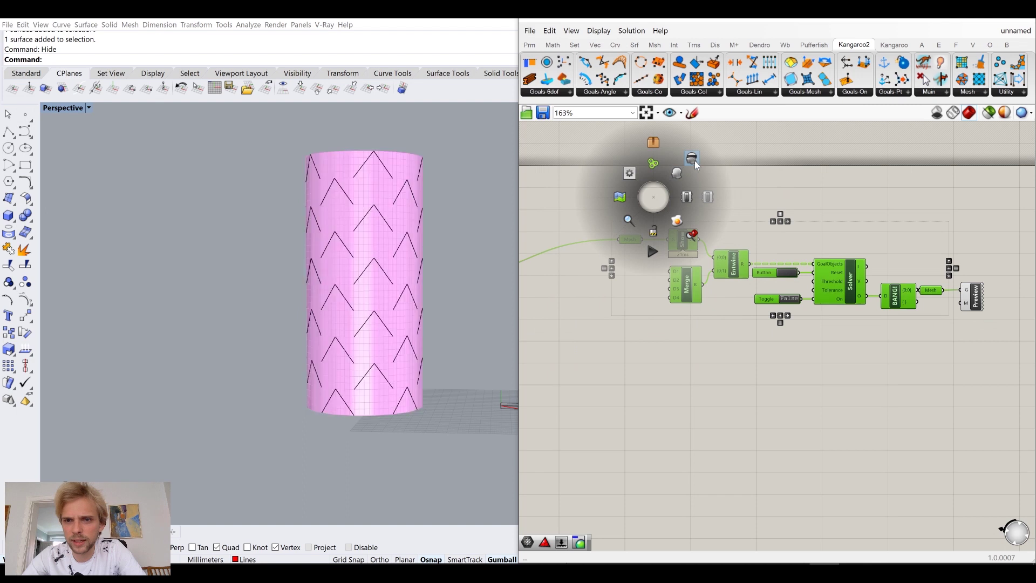
{"action": "right_click_drag", "start_coordinate": [597, 276], "coordinate": [834, 270]}
{"action": "left_click", "coordinate": [653, 280]}
{"action": "middle_click", "coordinate": [653, 281]}
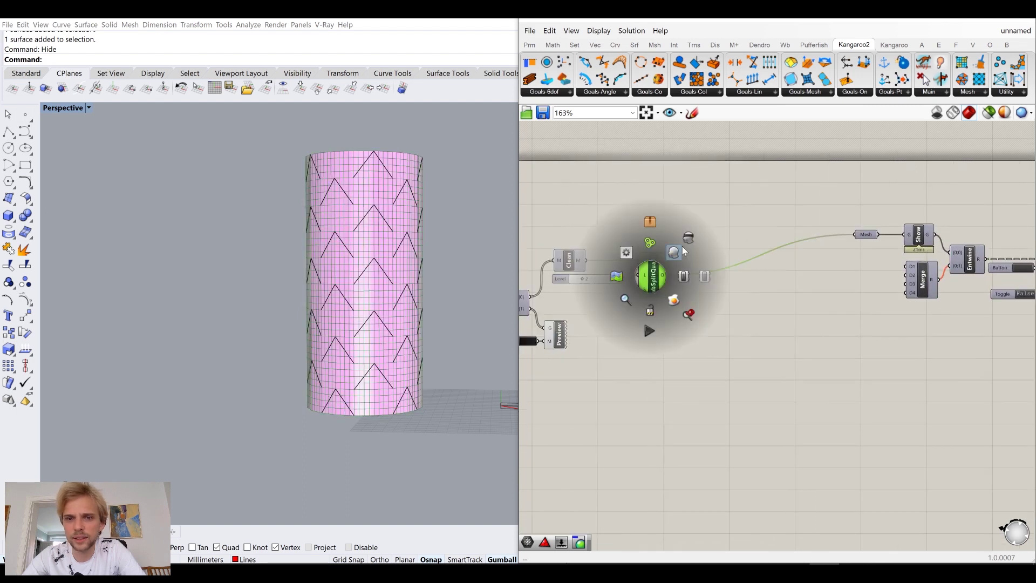
{"action": "left_click", "coordinate": [691, 238]}
{"action": "scroll", "coordinate": [762, 232], "scroll_direction": "down", "scroll_amount": 3}
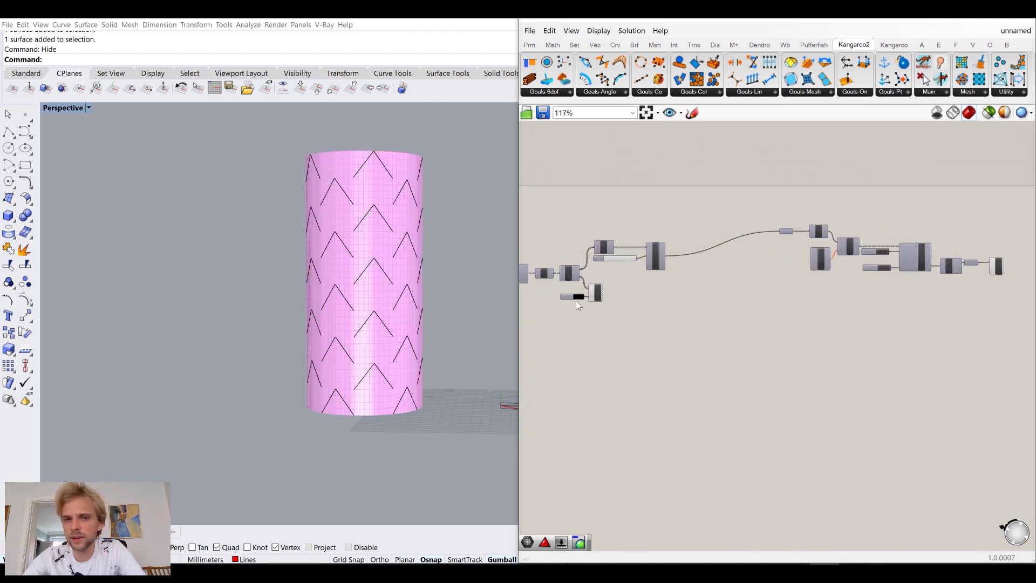
{"action": "scroll", "coordinate": [629, 282], "scroll_direction": "up", "scroll_amount": 3}
{"action": "left_click", "coordinate": [613, 282]}
{"action": "scroll", "coordinate": [710, 280], "scroll_direction": "down", "scroll_amount": 3}
{"action": "left_click", "coordinate": [710, 279]}
{"action": "scroll", "coordinate": [922, 265], "scroll_direction": "up", "scroll_amount": 2}
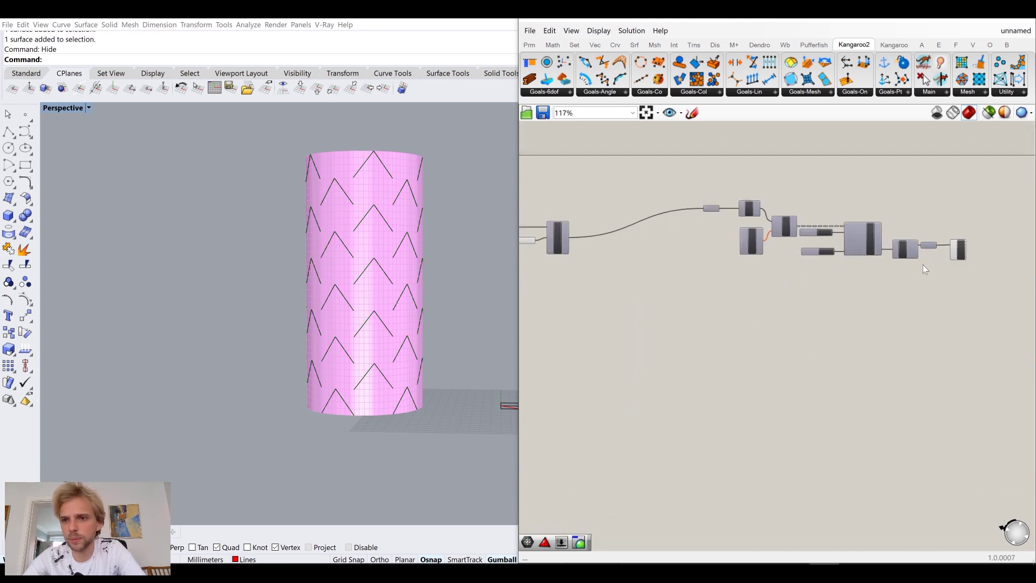
{"action": "left_click", "coordinate": [965, 247]}
{"action": "left_click", "coordinate": [692, 287]}
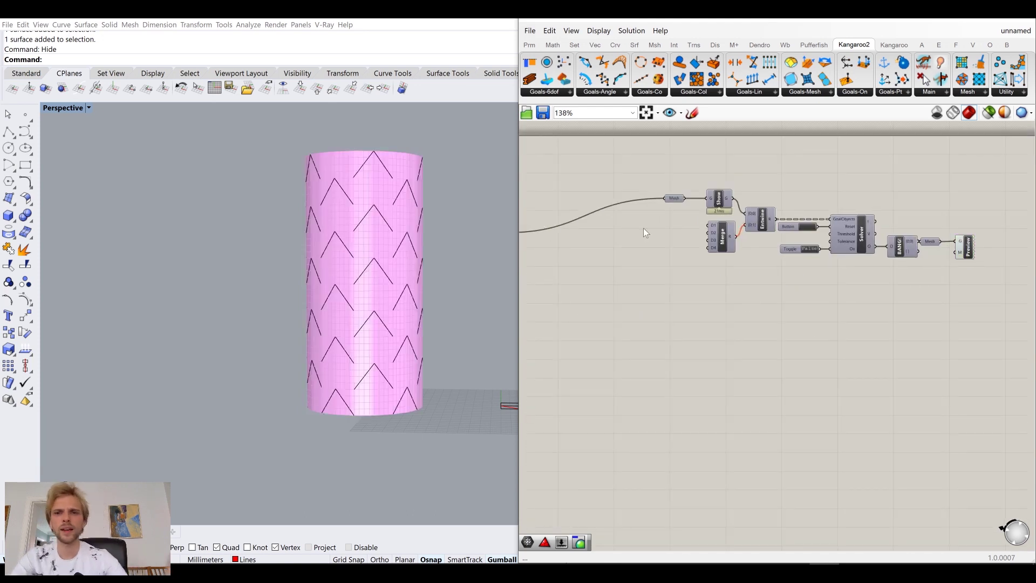
Test the Solver by setting its toggle to True and back to False
{"action": "scroll", "coordinate": [817, 219], "scroll_direction": "up", "scroll_amount": 2}
{"action": "double_click", "coordinate": [803, 267]}
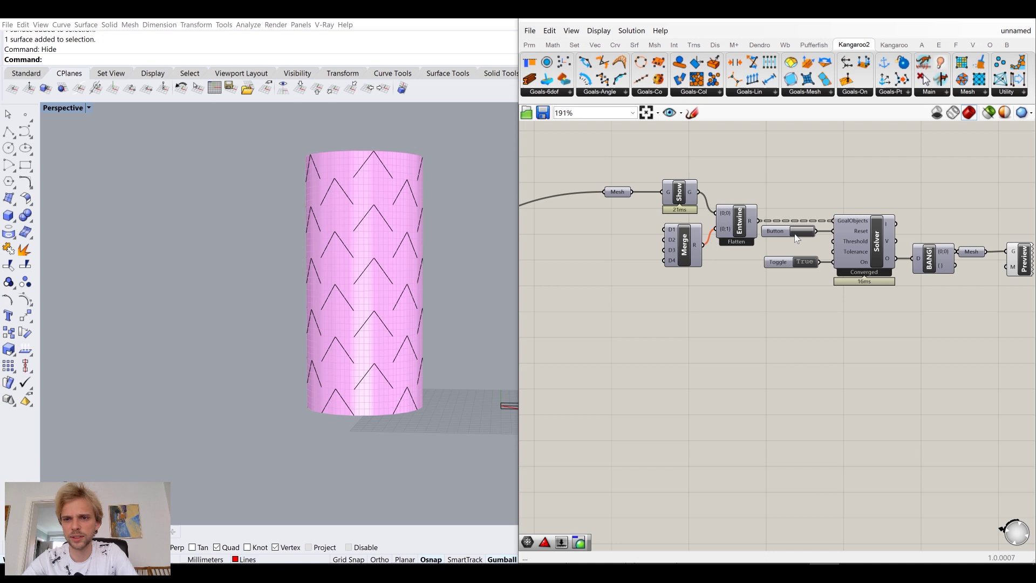
{"action": "double_click", "coordinate": [813, 262]}
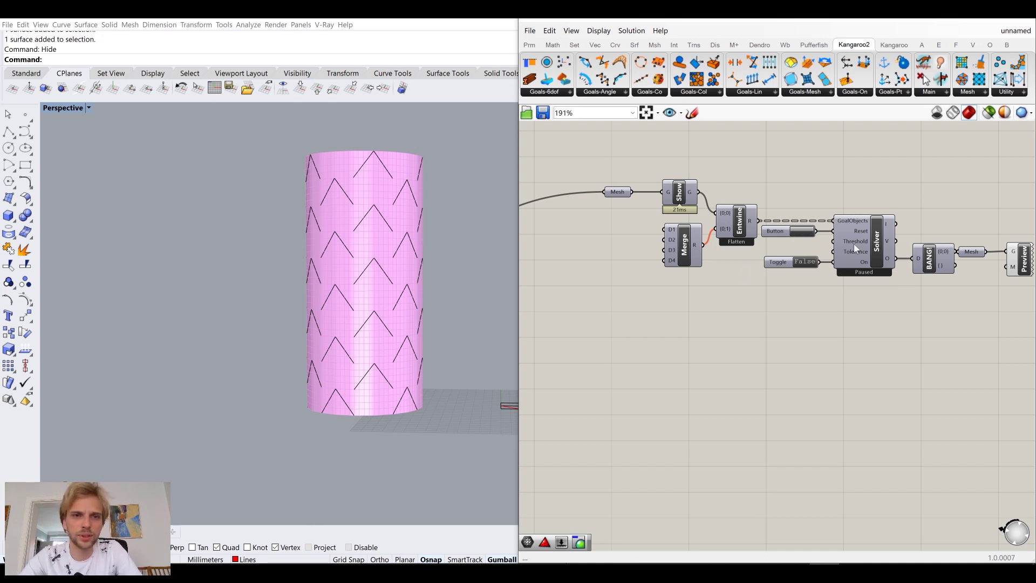
Examine the cylinder mesh and its V-shaped cut lines from above and close up in the Rhino perspective view
{"action": "right_click_drag", "start_coordinate": [878, 246], "coordinate": [757, 252]}
{"action": "right_click_drag", "start_coordinate": [708, 296], "coordinate": [872, 295]}
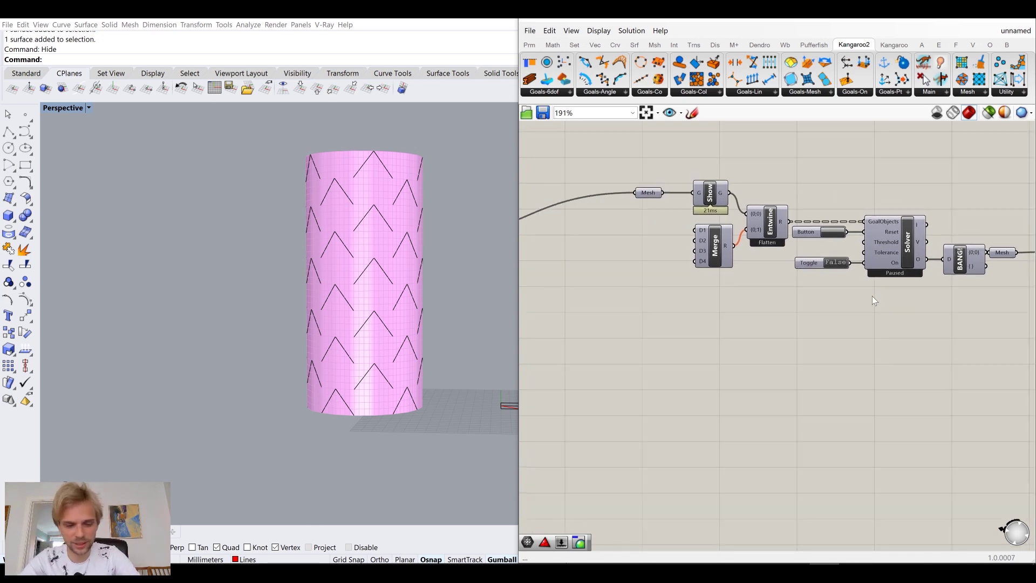
{"action": "right_click_drag", "start_coordinate": [735, 298], "coordinate": [839, 300]}
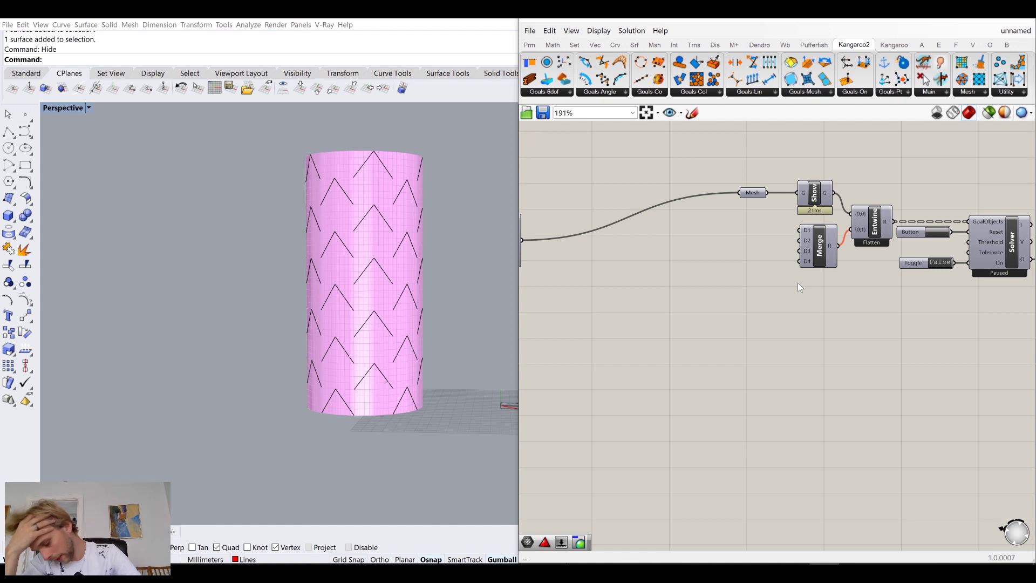
{"action": "right_click_drag", "start_coordinate": [310, 215], "coordinate": [303, 236]}
{"action": "right_click_drag", "start_coordinate": [293, 331], "coordinate": [270, 144]}
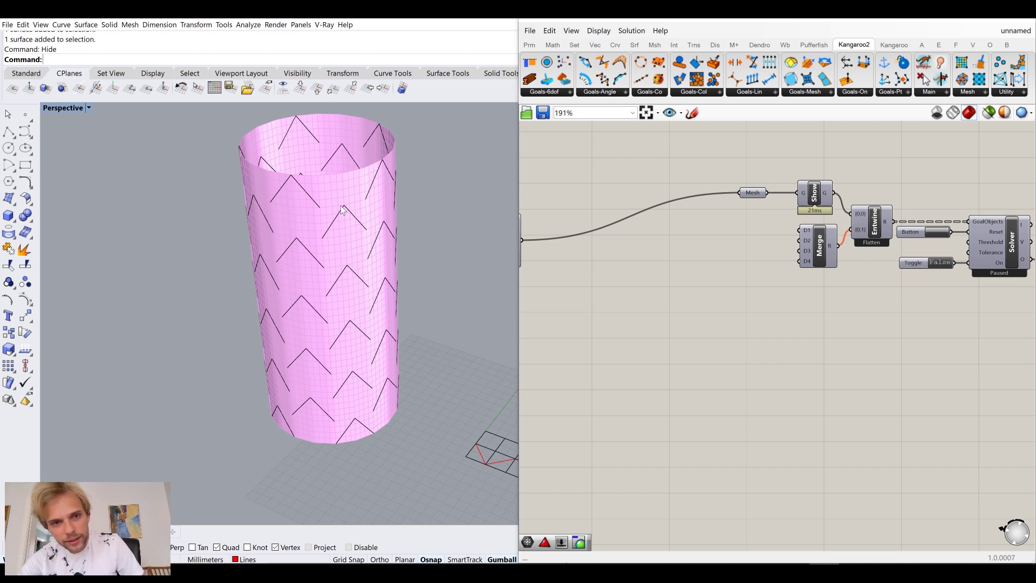
{"action": "scroll", "coordinate": [341, 213], "scroll_direction": "up", "scroll_amount": 5}
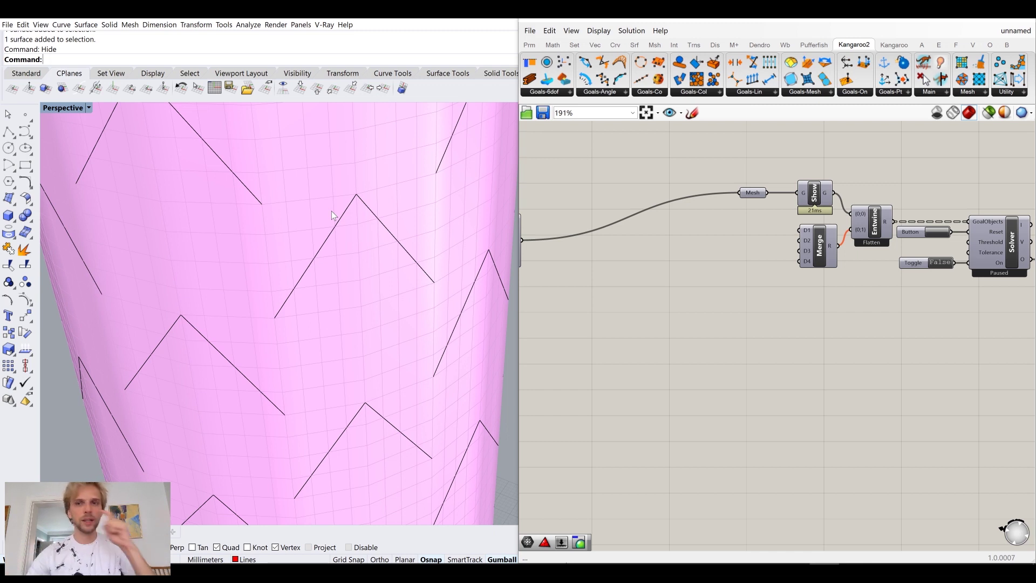
Move the Mesh parameter farther from Show and place a Kangaroo2 EdgeLengths goal in front of Merge
{"action": "left_click_drag", "start_coordinate": [753, 198], "coordinate": [629, 198]}
{"action": "left_click", "coordinate": [695, 251]}
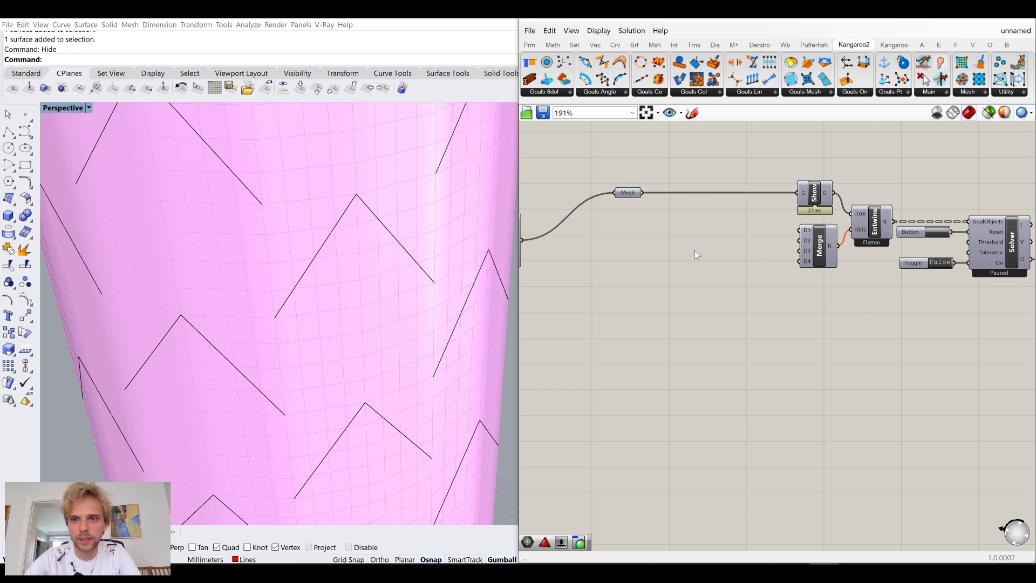
{"action": "left_click", "coordinate": [807, 92]}
{"action": "left_click_drag", "start_coordinate": [886, 131], "coordinate": [733, 264]}
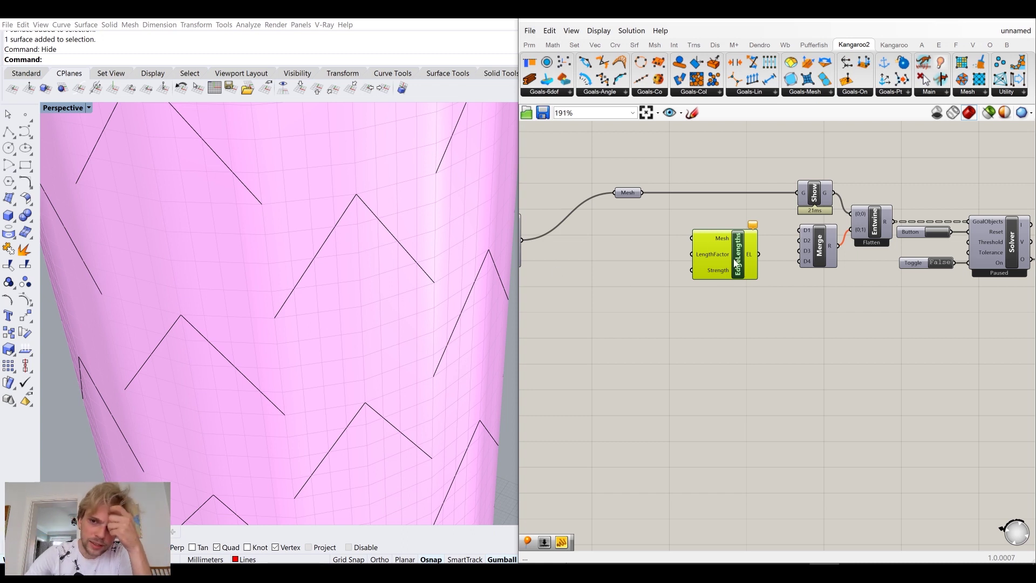
{"action": "scroll", "coordinate": [710, 236], "scroll_direction": "up", "scroll_amount": 3}
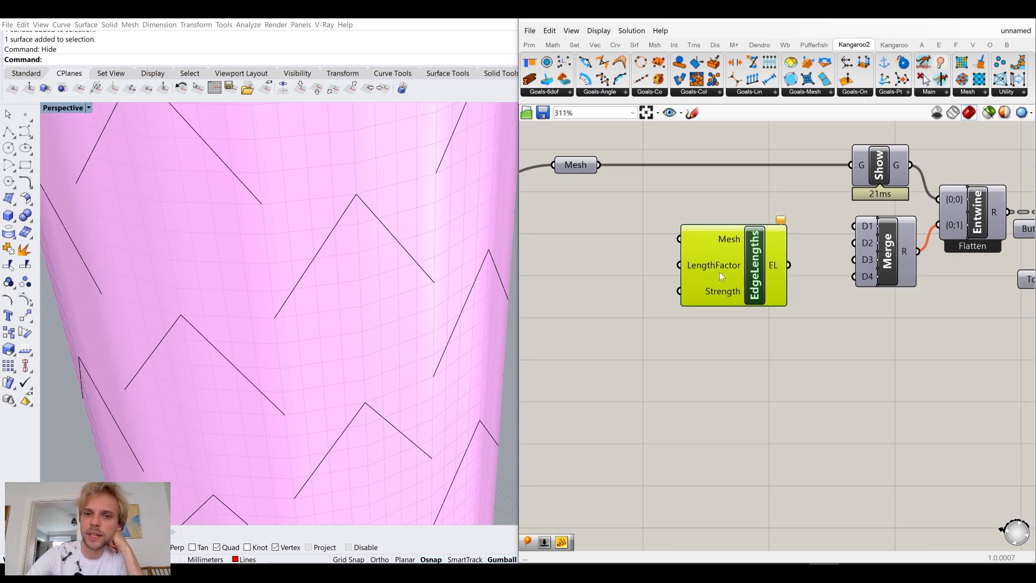
{"action": "mouse_move", "coordinate": [721, 289]}
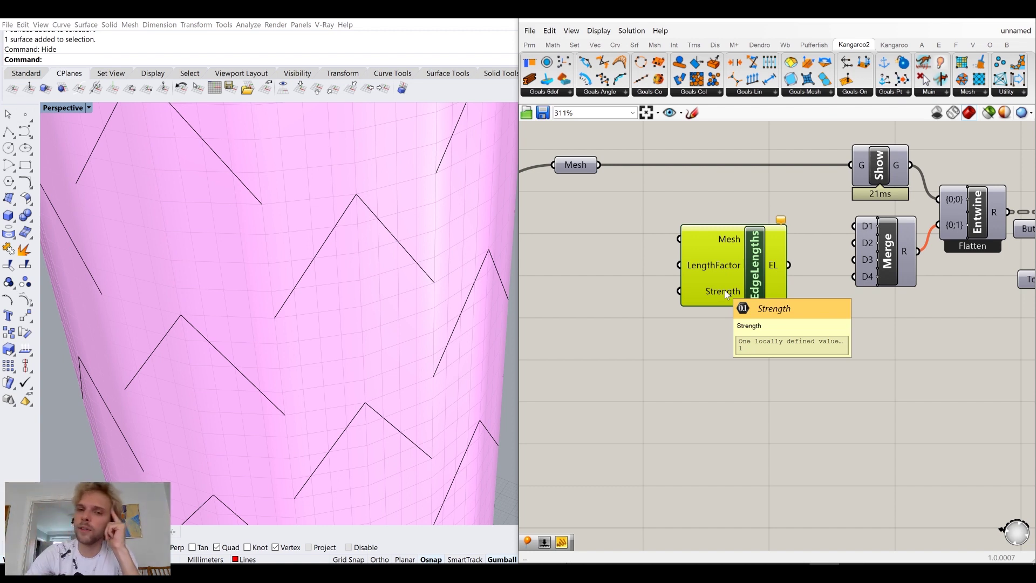
Shift the Mesh parameter closer to wbSplitQuads, then add a Triangulate component and feed the Mesh parameter into it
{"action": "right_click_drag", "start_coordinate": [595, 176], "coordinate": [744, 186]}
{"action": "left_click_drag", "start_coordinate": [724, 181], "coordinate": [650, 183]}
{"action": "double_click", "coordinate": [671, 258]}
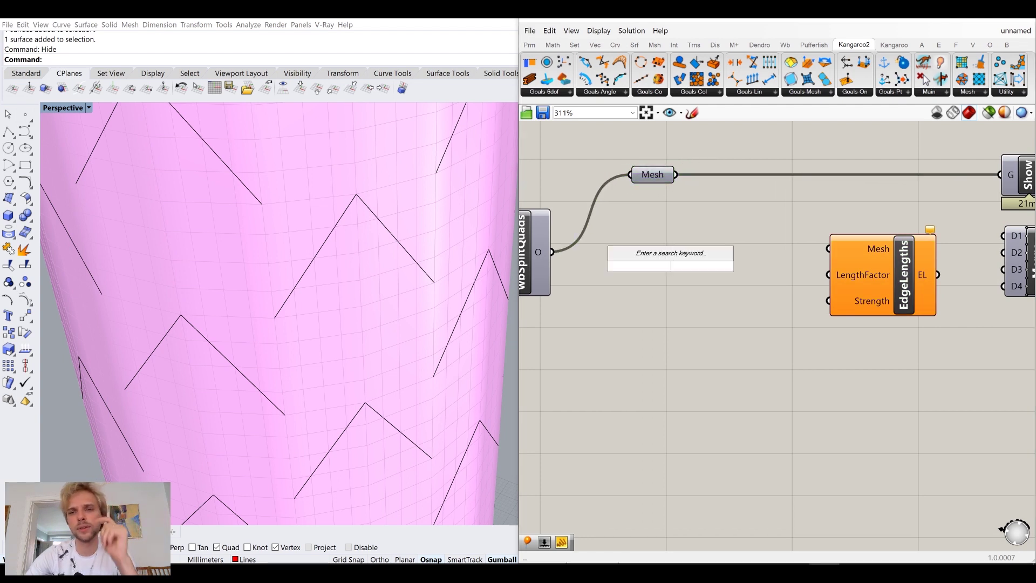
{"action": "type", "text": "trie"}
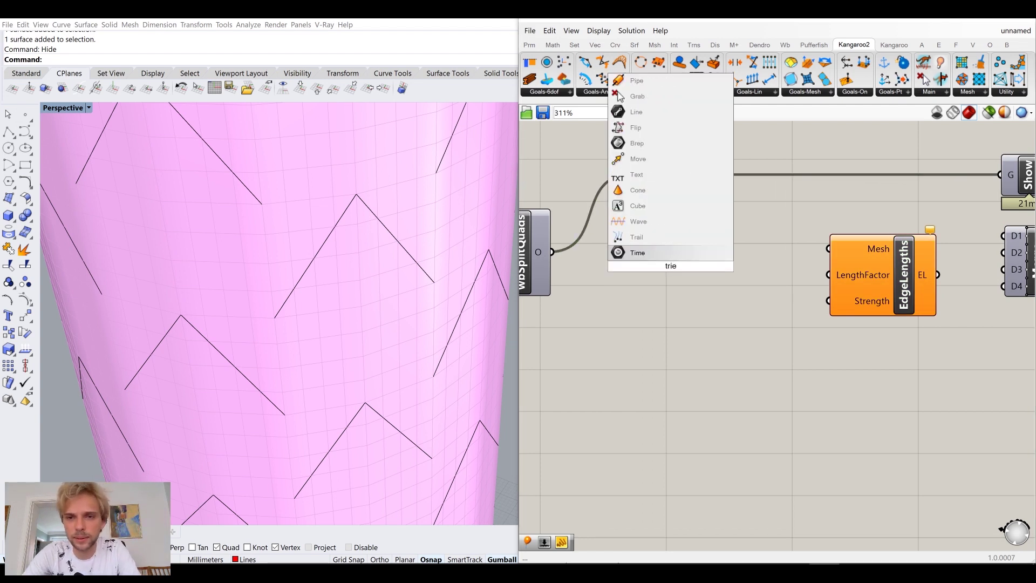
{"action": "key", "text": "BackSpace"}
{"action": "type", "text": "a"}
{"action": "left_click", "coordinate": [678, 253]}
{"action": "left_click_drag", "start_coordinate": [676, 175], "coordinate": [732, 251]}
{"action": "left_click", "coordinate": [763, 303]}
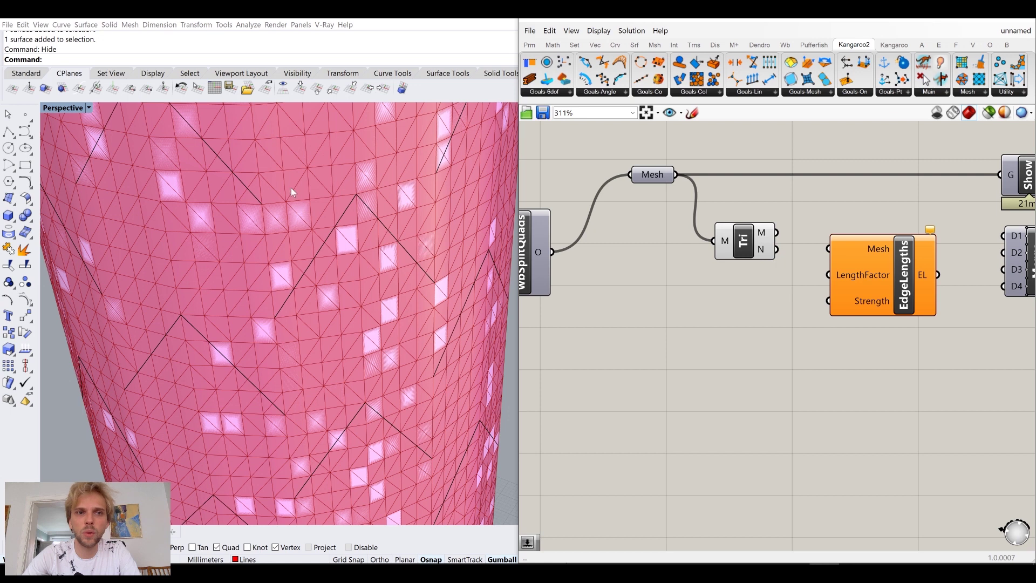
Connect Triangulate's M output to the EdgeLengths Mesh input and turn off the preview of Triangulate
{"action": "left_click_drag", "start_coordinate": [775, 232], "coordinate": [828, 248]}
{"action": "left_click_drag", "start_coordinate": [747, 245], "coordinate": [726, 258]}
{"action": "middle_click", "coordinate": [763, 249]}
{"action": "left_click", "coordinate": [811, 217]}
{"action": "middle_click", "coordinate": [726, 258]}
{"action": "left_click", "coordinate": [726, 258]}
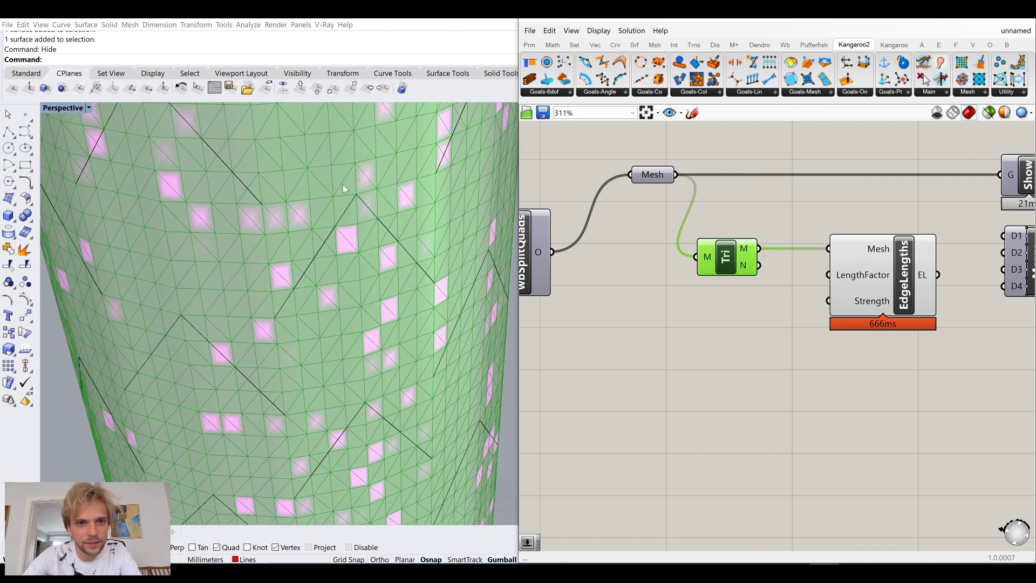
{"action": "middle_click", "coordinate": [721, 254]}
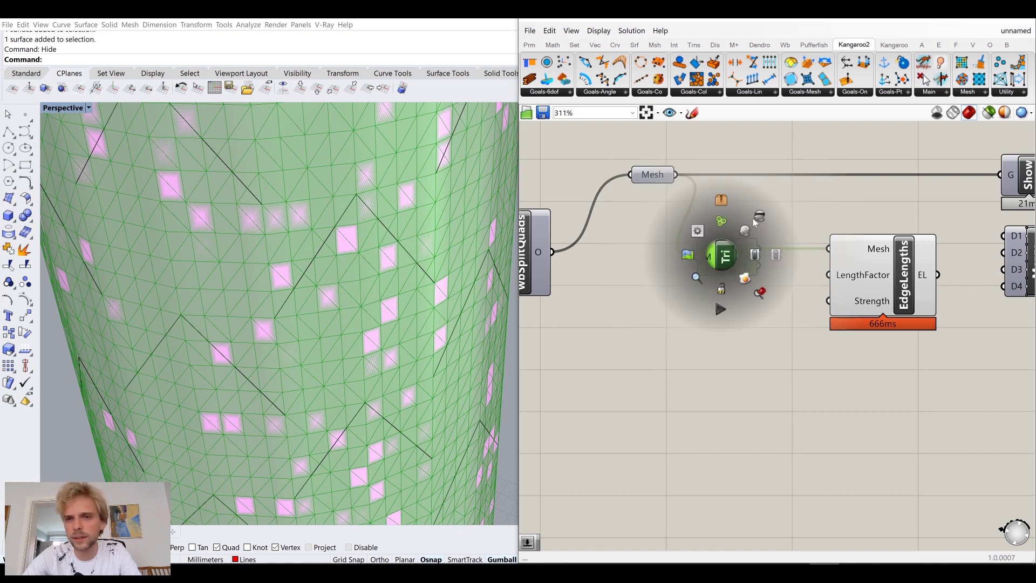
{"action": "left_click", "coordinate": [760, 219]}
Move the EdgeLengths component slightly closer to Triangulate, keeping it between Triangulate and Merge
{"action": "right_click_drag", "start_coordinate": [879, 227], "coordinate": [792, 214]}
{"action": "left_click_drag", "start_coordinate": [798, 270], "coordinate": [773, 268]}
{"action": "left_click", "coordinate": [858, 302]}
{"action": "right_click_drag", "start_coordinate": [858, 302], "coordinate": [810, 304]}
{"action": "left_click_drag", "start_coordinate": [743, 279], "coordinate": [753, 279]}
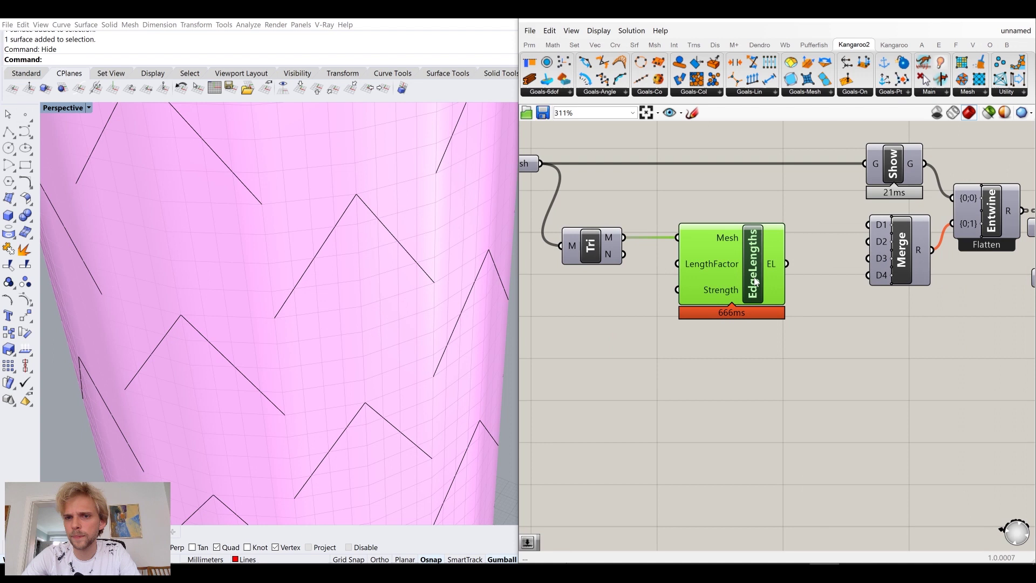
{"action": "right_click_drag", "start_coordinate": [677, 237], "coordinate": [713, 233]}
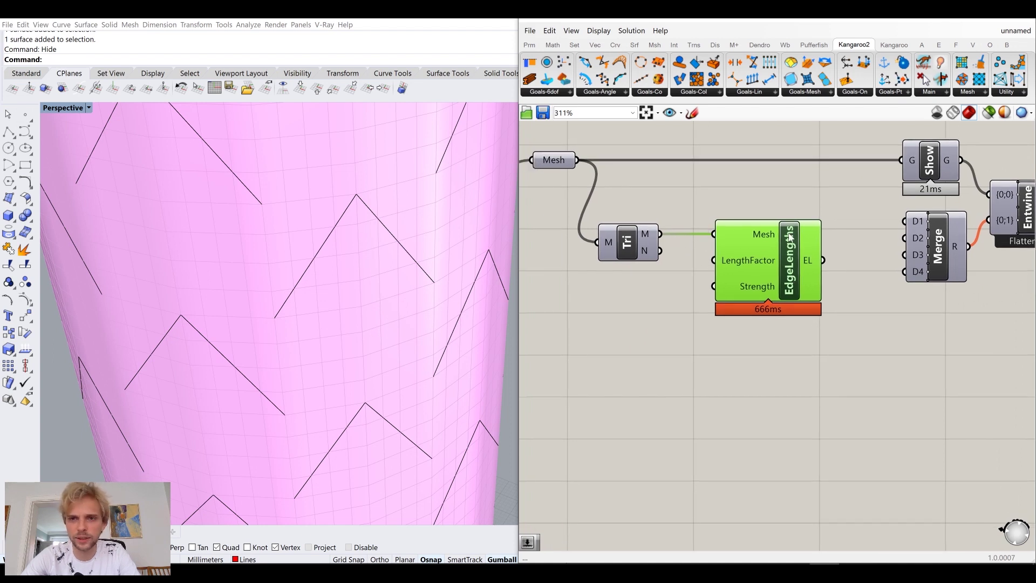
Briefly preview the triangulated mesh from Triangulate, hide it again, and read the descriptions of EdgeLengths' LengthFactor, Strength and EL
{"action": "middle_click", "coordinate": [626, 239]}
{"action": "left_click", "coordinate": [648, 215]}
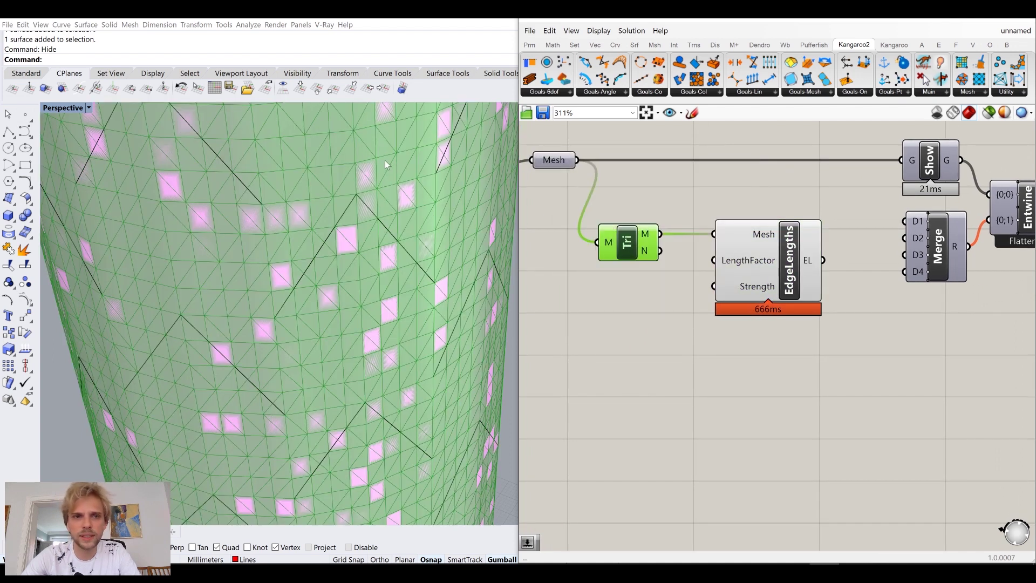
{"action": "middle_click", "coordinate": [642, 241]}
{"action": "left_click", "coordinate": [648, 215]}
{"action": "mouse_move", "coordinate": [747, 263]}
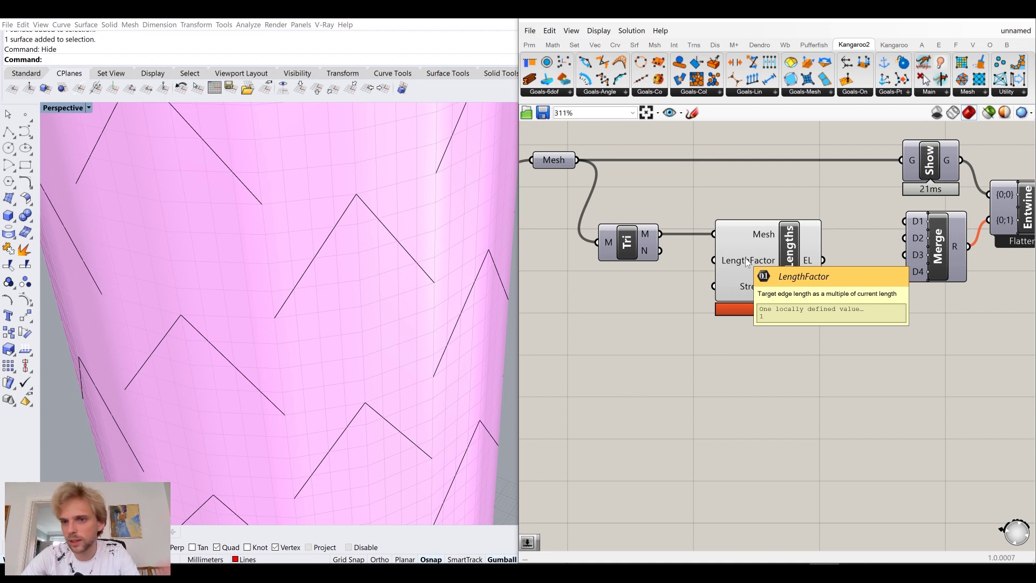
{"action": "mouse_move", "coordinate": [744, 286]}
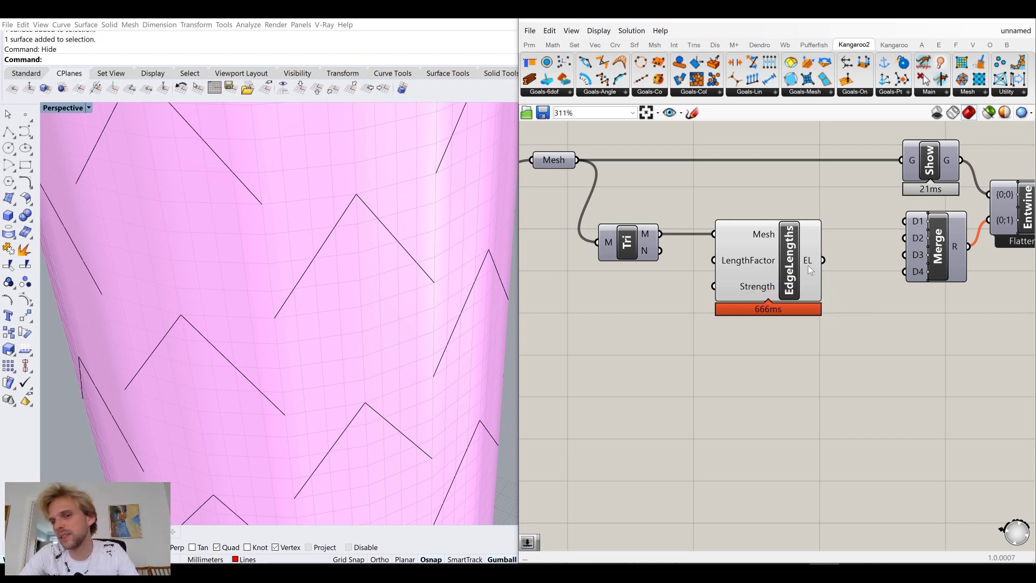
{"action": "mouse_move", "coordinate": [807, 264]}
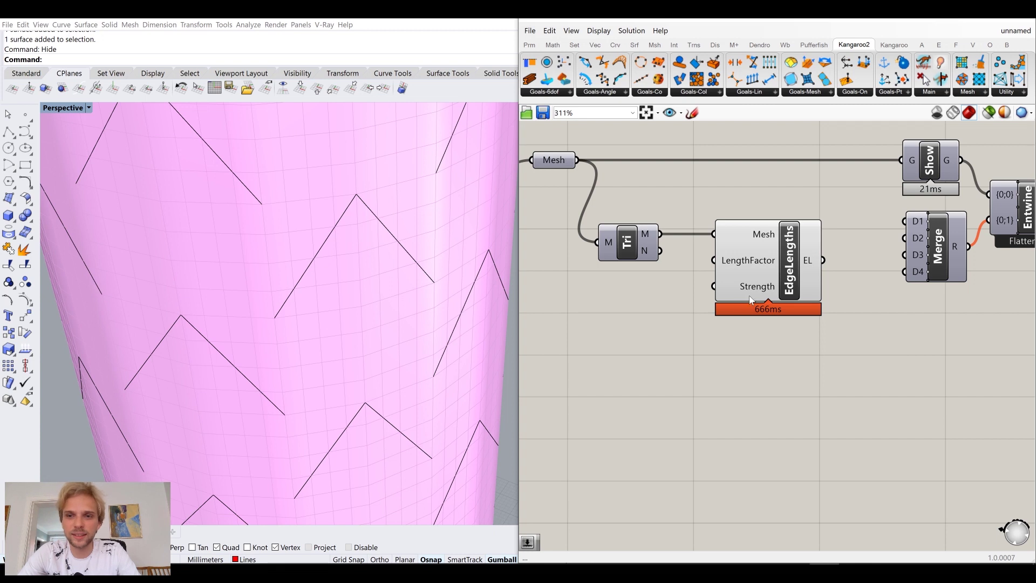
Connect EdgeLengths' EL output to Merge's D1 input and test the Solver by switching its Boolean toggle on and off again
{"action": "left_click_drag", "start_coordinate": [822, 260], "coordinate": [906, 220]}
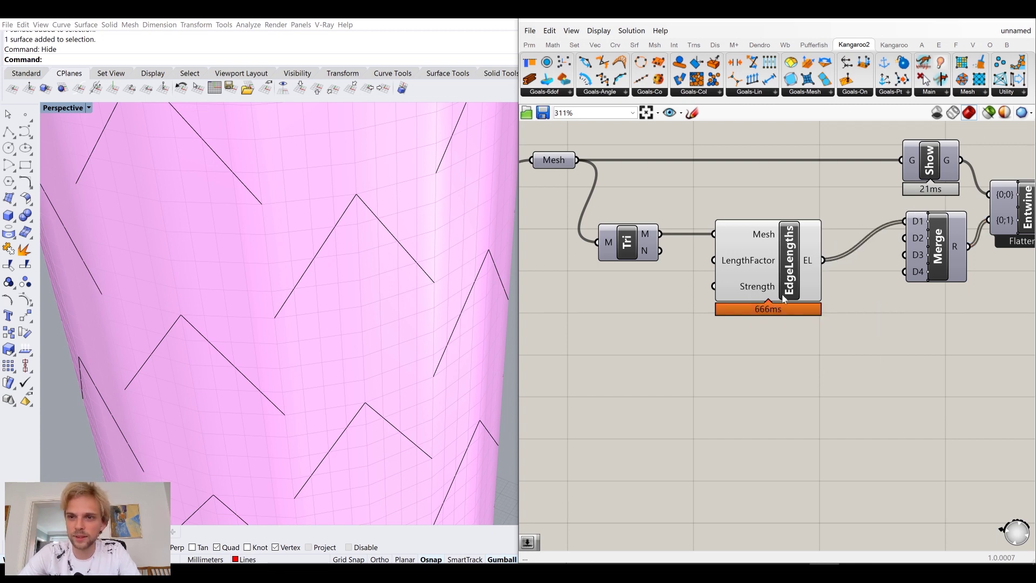
{"action": "scroll", "coordinate": [848, 342], "scroll_direction": "down", "scroll_amount": 4}
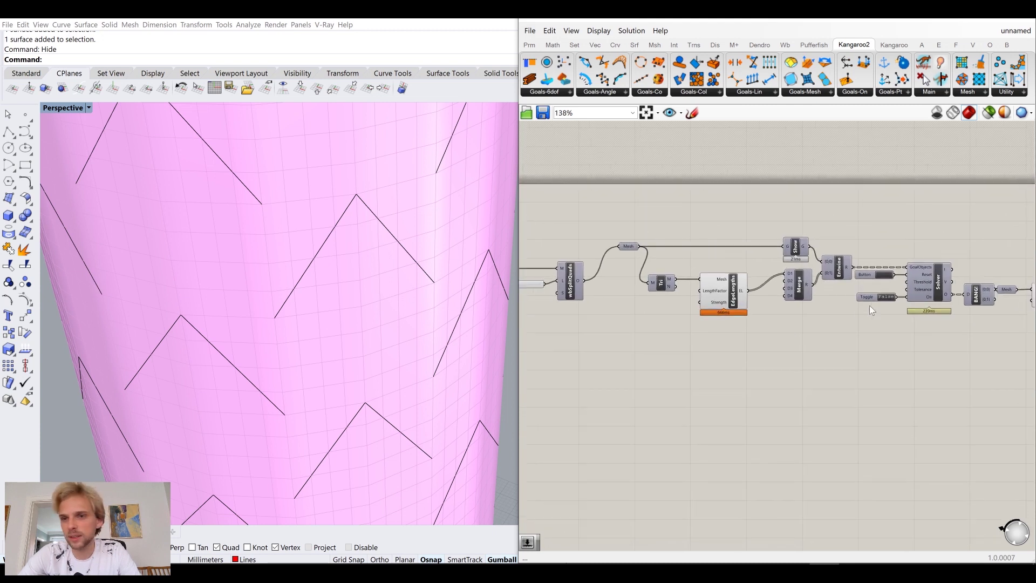
{"action": "scroll", "coordinate": [869, 305], "scroll_direction": "up", "scroll_amount": 3}
{"action": "double_click", "coordinate": [893, 301]}
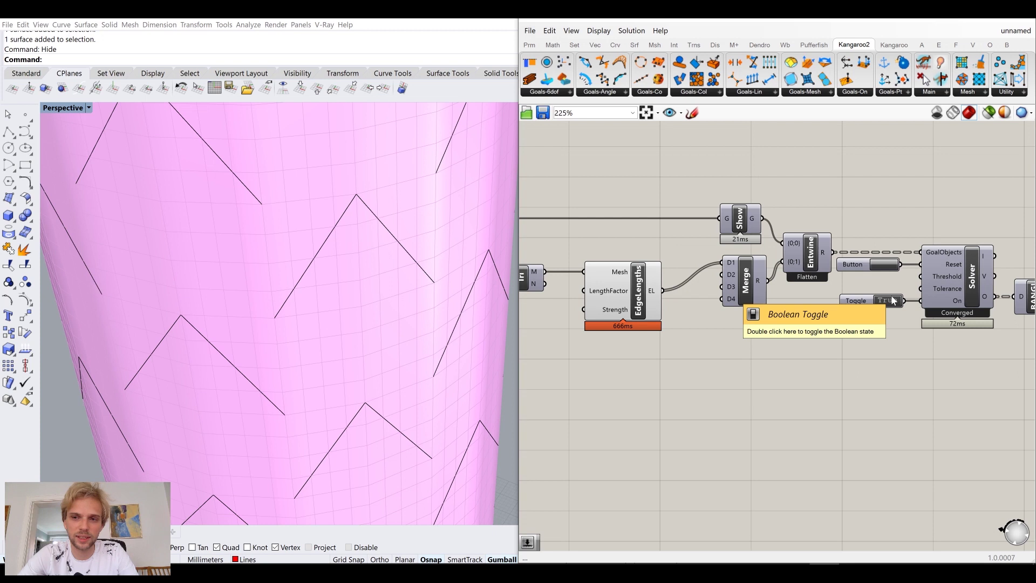
{"action": "double_click", "coordinate": [892, 300]}
Move Show away from Entwine to sit above EdgeLengths, and put Show and EdgeLengths into separate groups
{"action": "left_click_drag", "start_coordinate": [740, 221], "coordinate": [642, 221]}
{"action": "middle_click", "coordinate": [642, 221]}
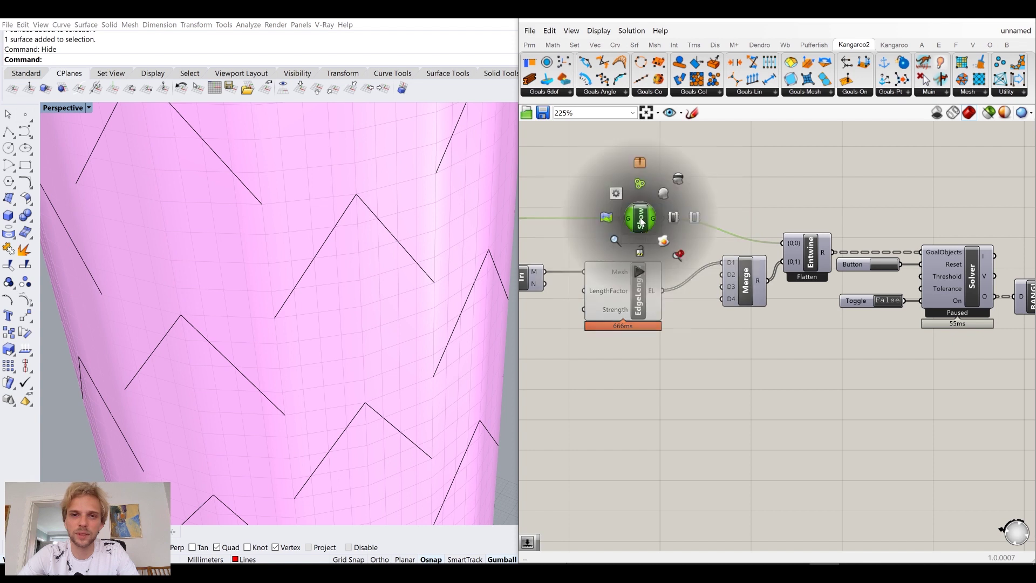
{"action": "left_click", "coordinate": [598, 168]}
{"action": "right_click_drag", "start_coordinate": [649, 416], "coordinate": [763, 387]}
{"action": "left_click_drag", "start_coordinate": [761, 384], "coordinate": [710, 250]}
{"action": "middle_click", "coordinate": [710, 250]}
{"action": "left_click", "coordinate": [710, 218]}
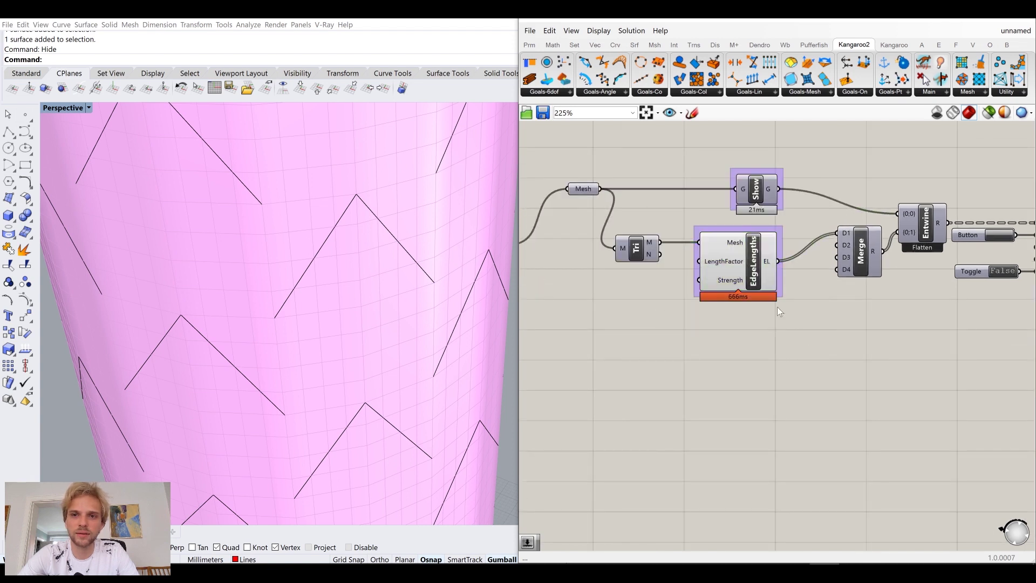
{"action": "left_click_drag", "start_coordinate": [781, 280], "coordinate": [783, 280]}
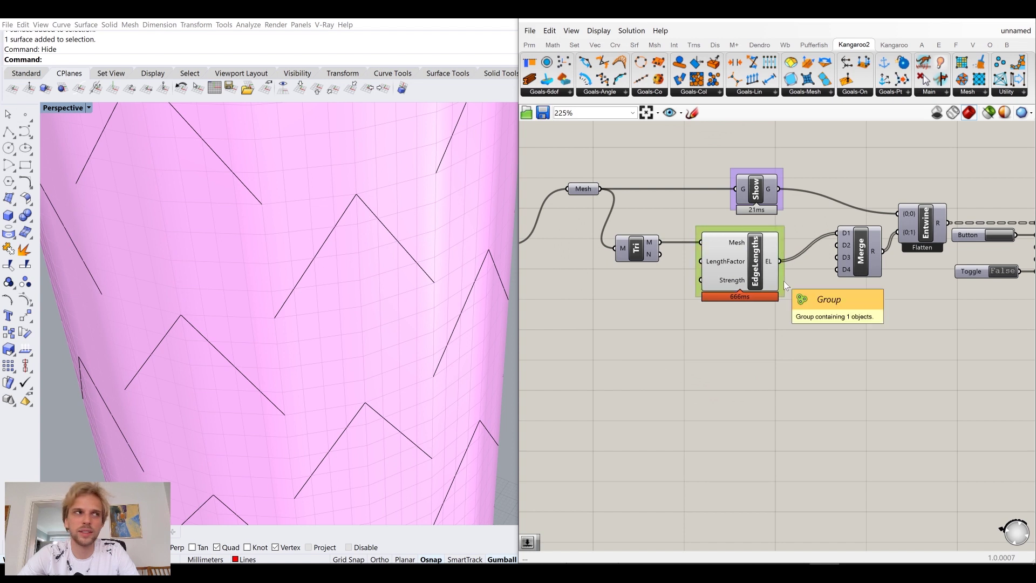
Turn off the preview of the EdgeLengths component
{"action": "right_click_drag", "start_coordinate": [896, 303], "coordinate": [833, 309]}
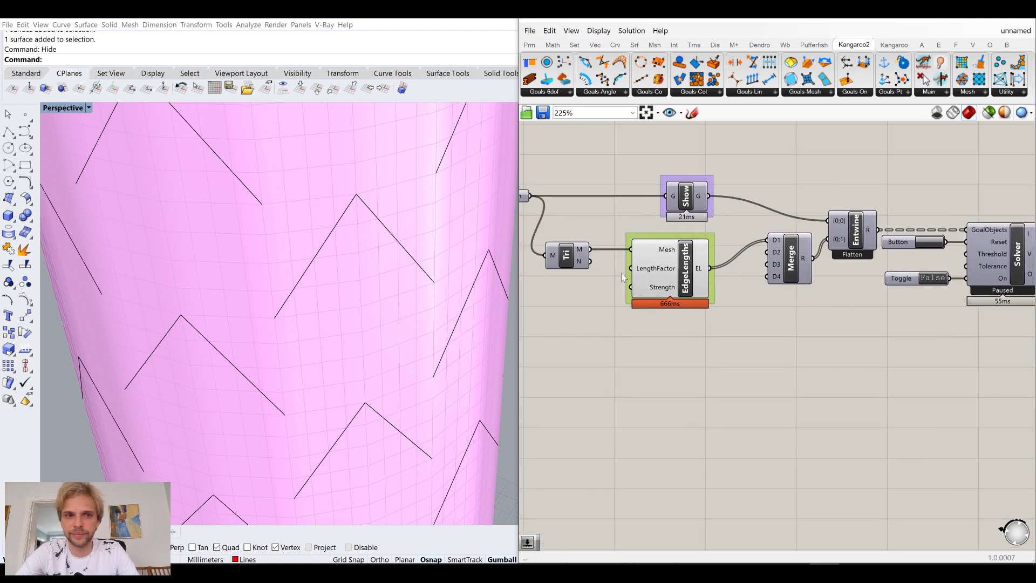
{"action": "middle_click", "coordinate": [687, 275]}
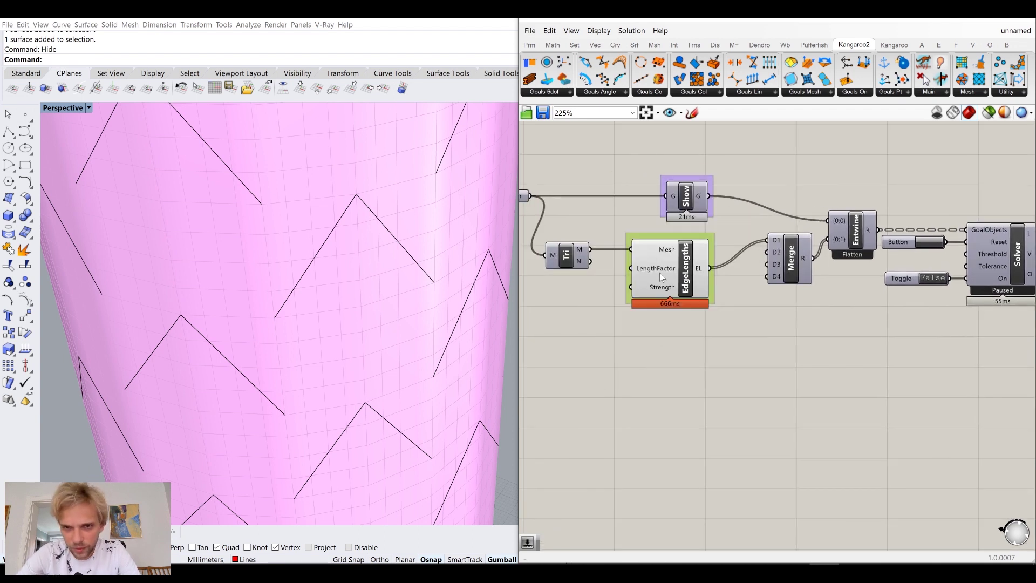
{"action": "middle_click", "coordinate": [656, 271]}
{"action": "left_click", "coordinate": [739, 329]}
{"action": "left_click", "coordinate": [678, 289]}
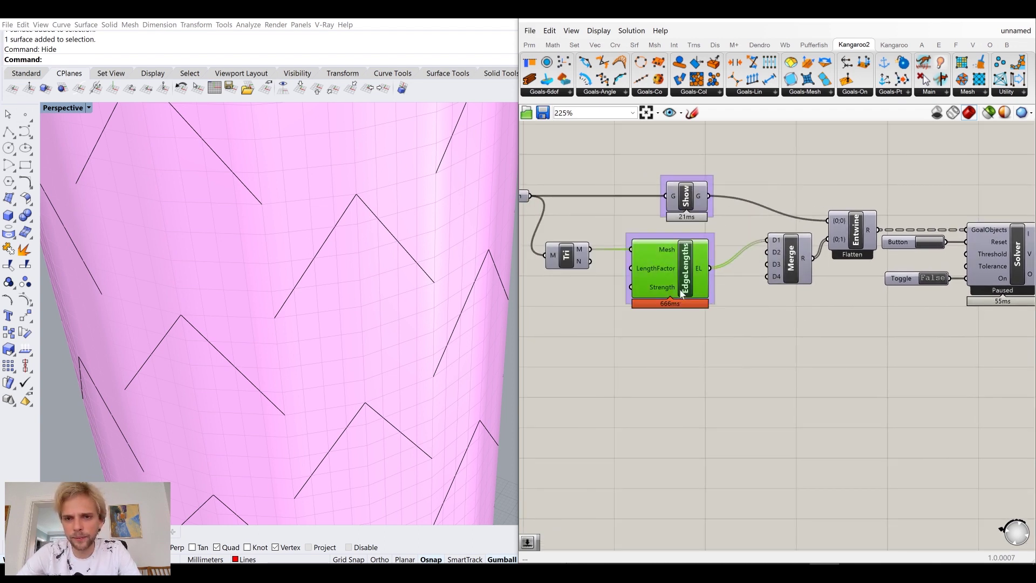
Name the group around EdgeLengths "Stiff fabric"
{"action": "right_click", "coordinate": [678, 240]}
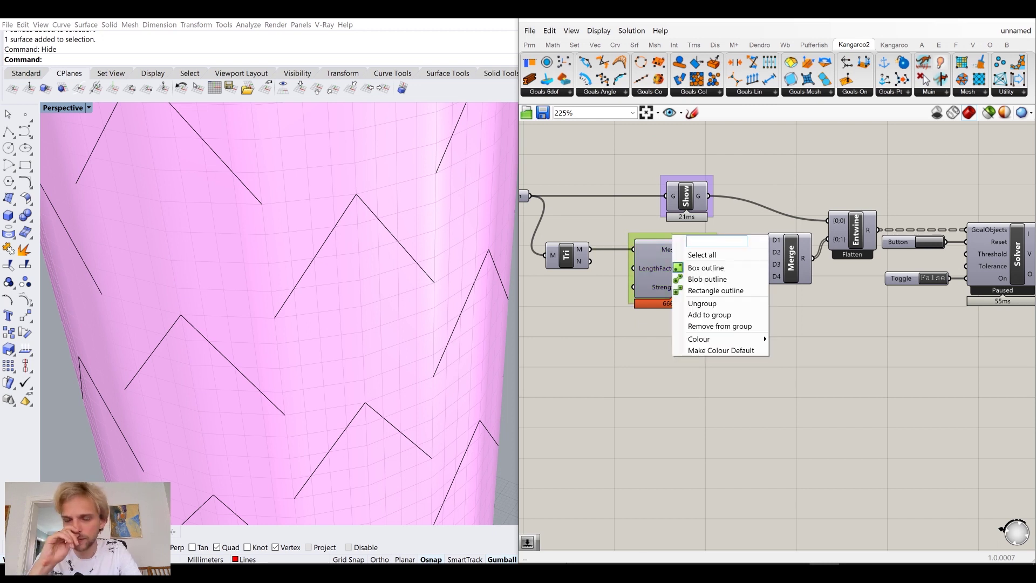
{"action": "type", "text": "Sti"}
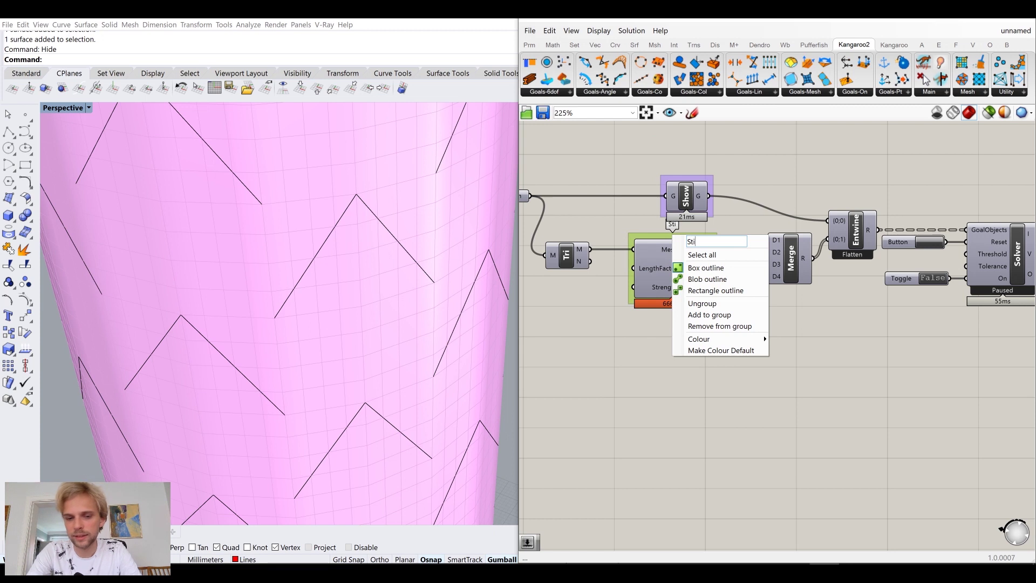
{"action": "type", "text": "ff fabric"}
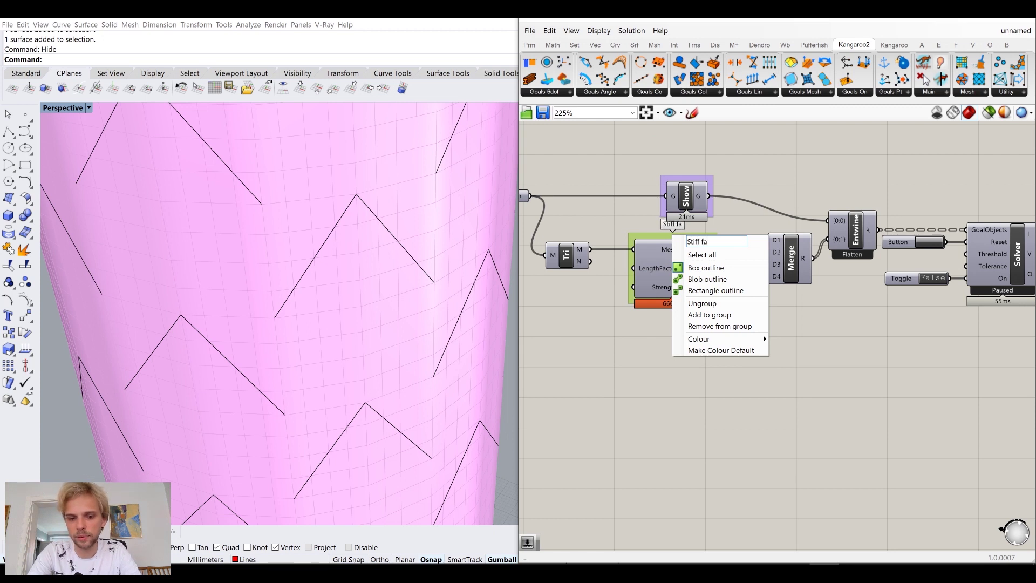
{"action": "left_click", "coordinate": [749, 164]}
Name the group around Show "Show mesh" and shift Show slightly upward, clear of the EdgeLengths group
{"action": "left_click", "coordinate": [686, 178]}
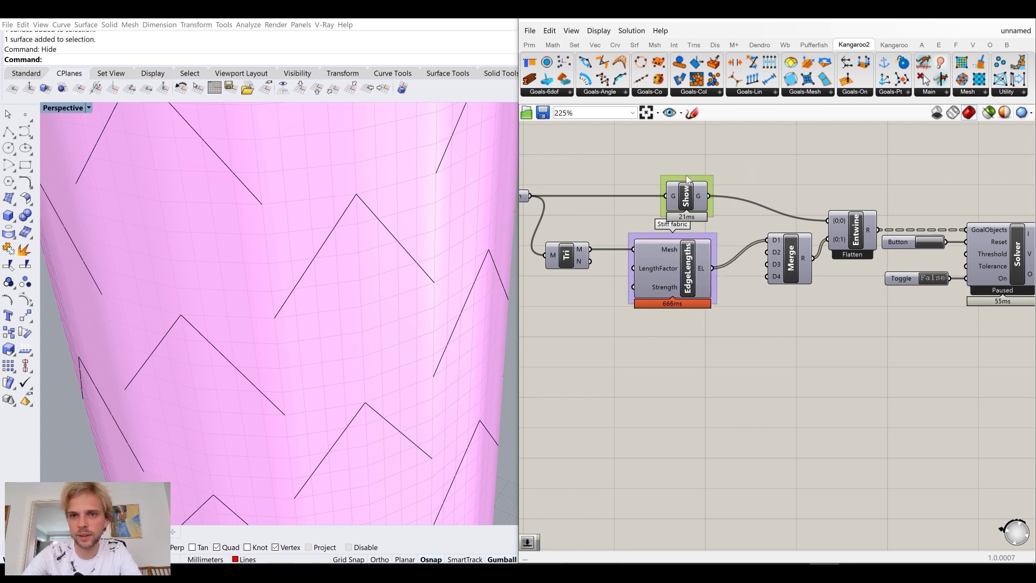
{"action": "right_click", "coordinate": [686, 178]}
{"action": "type", "text": "Show"}
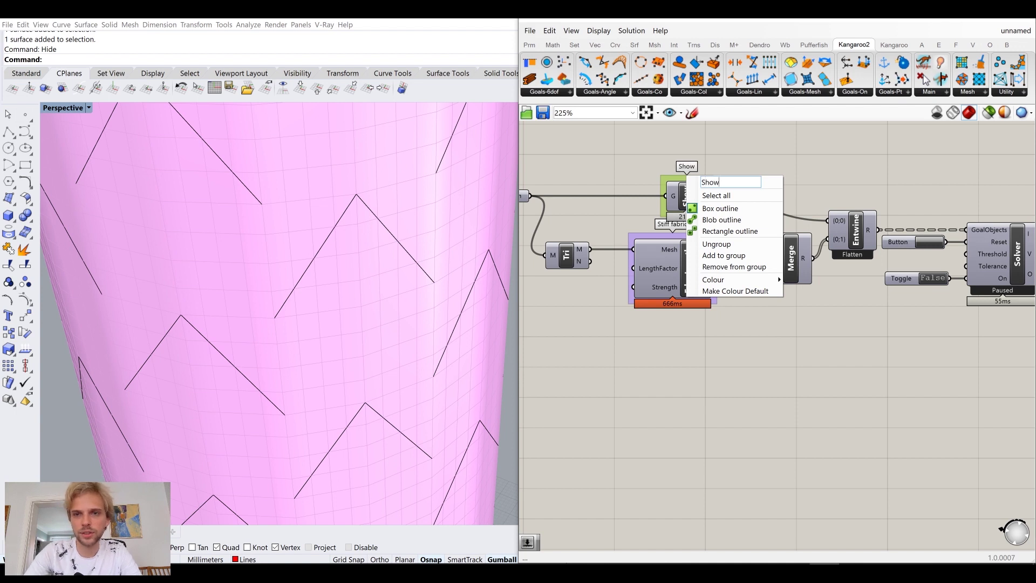
{"action": "type", "text": " mesh"}
{"action": "key", "text": "Return"}
{"action": "left_click", "coordinate": [684, 186]}
{"action": "left_click", "coordinate": [765, 341]}
Open up extra horizontal canvas space between the Mesh parameter and the Triangulate component
{"action": "right_click_drag", "start_coordinate": [545, 245], "coordinate": [745, 231]}
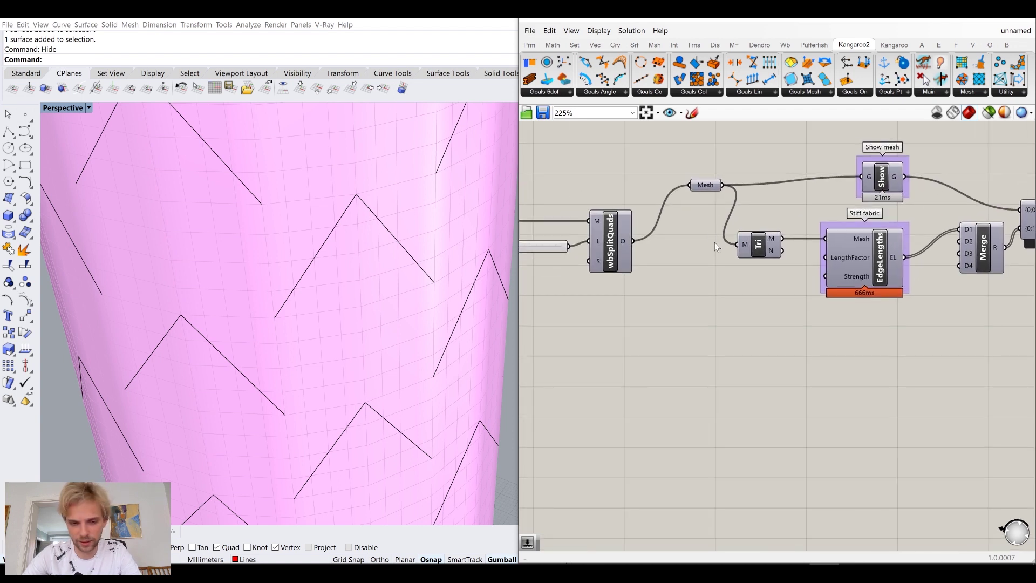
{"action": "left_click_drag", "start_coordinate": [717, 244], "coordinate": [828, 289], "text": "alt"}
{"action": "right_click_drag", "start_coordinate": [889, 305], "coordinate": [713, 290]}
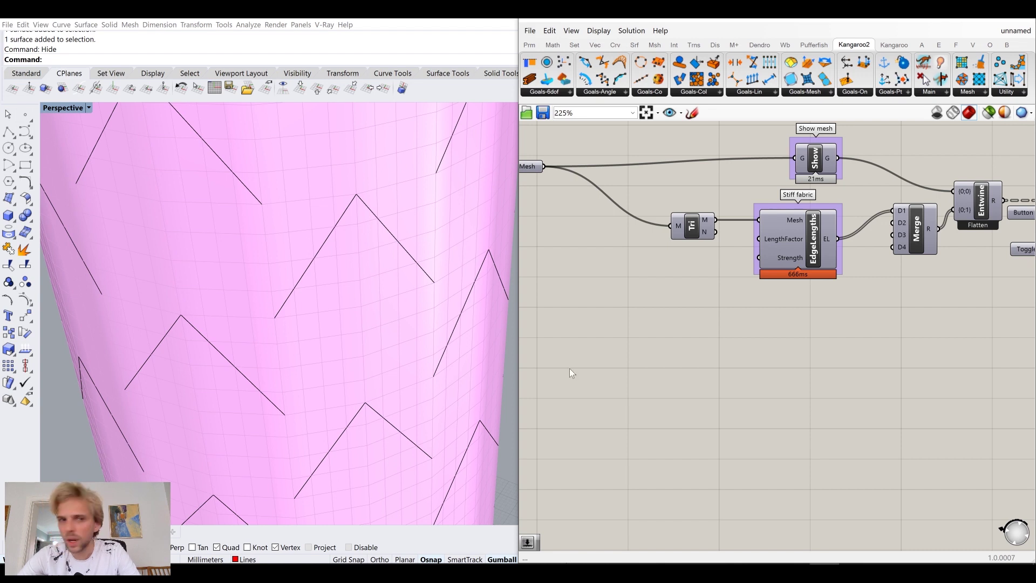
Place a Kangaroo2 Pressure mesh goal on the canvas below the EdgeLengths component
{"action": "scroll", "coordinate": [406, 268], "scroll_direction": "down", "scroll_amount": 5}
{"action": "right_click_drag", "start_coordinate": [357, 257], "coordinate": [332, 266]}
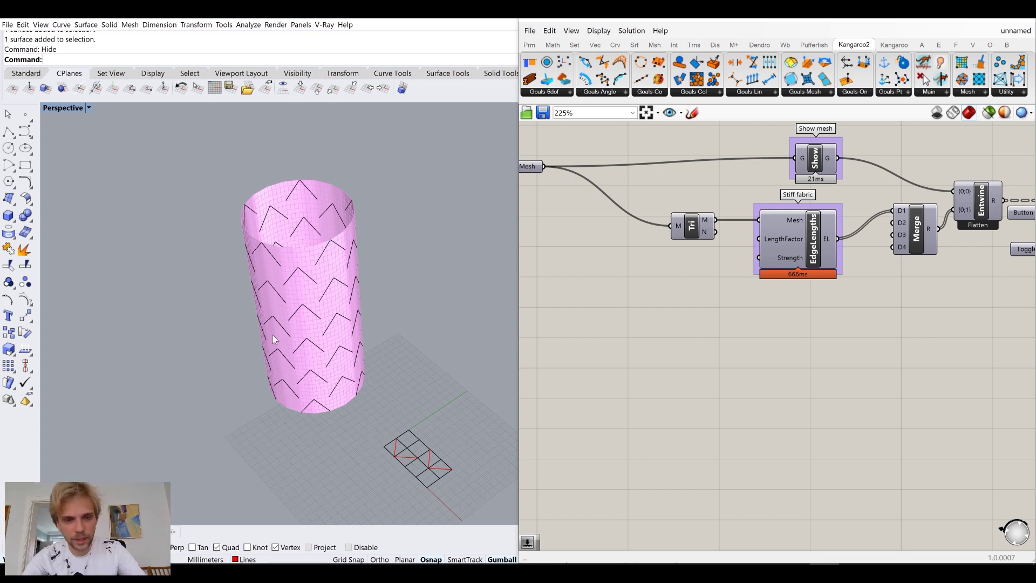
{"action": "scroll", "coordinate": [278, 340], "scroll_direction": "up", "scroll_amount": 4}
{"action": "scroll", "coordinate": [291, 350], "scroll_direction": "up", "scroll_amount": 3}
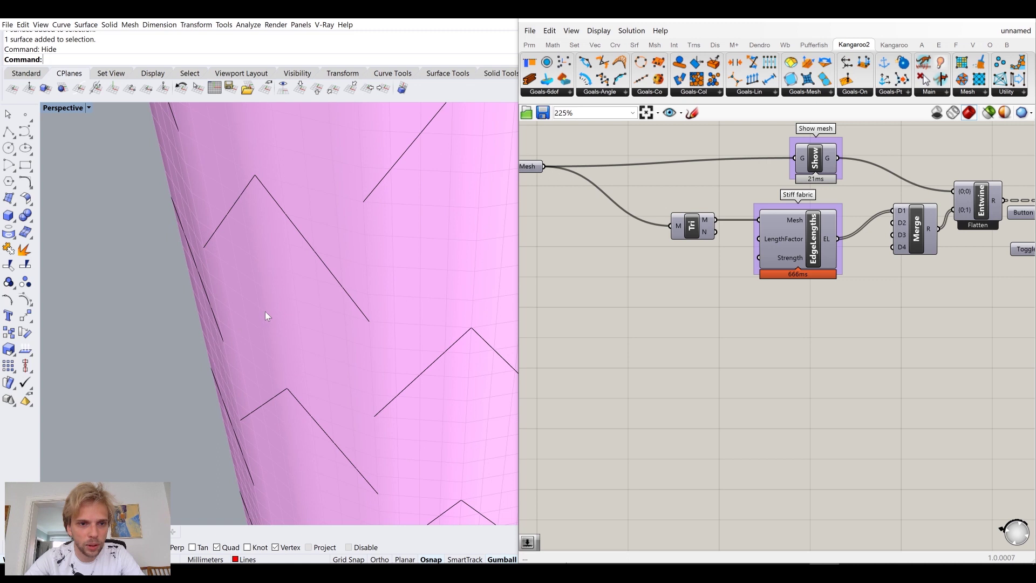
{"action": "scroll", "coordinate": [238, 301], "scroll_direction": "down", "scroll_amount": 10}
{"action": "scroll", "coordinate": [259, 364], "scroll_direction": "up", "scroll_amount": 5}
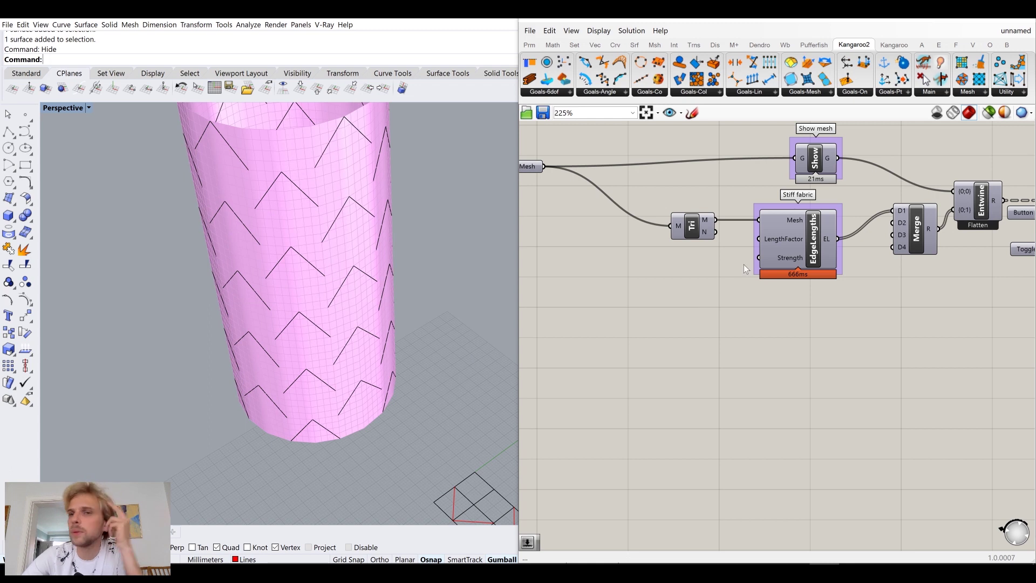
{"action": "left_click", "coordinate": [889, 93]}
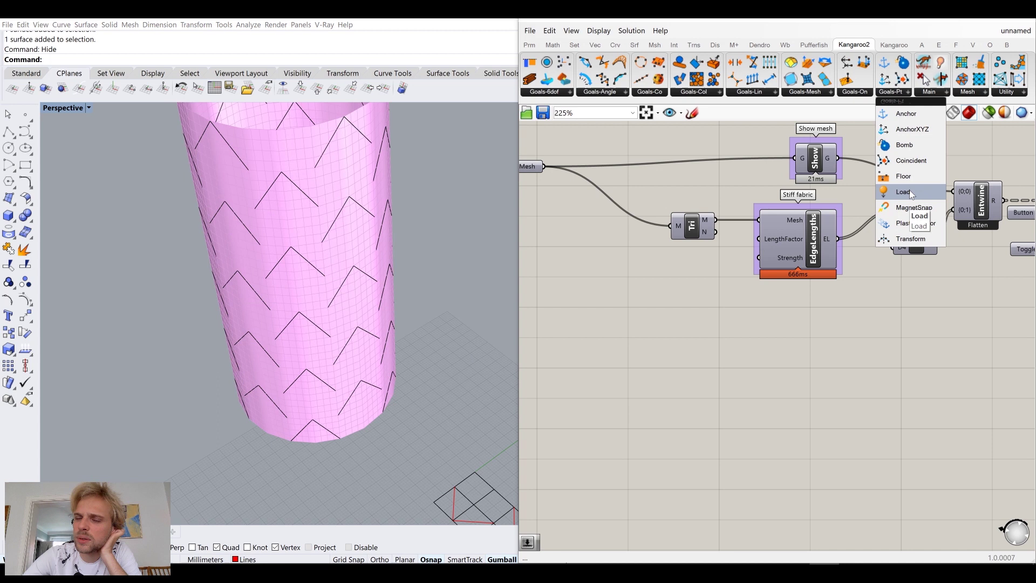
{"action": "left_click", "coordinate": [816, 94]}
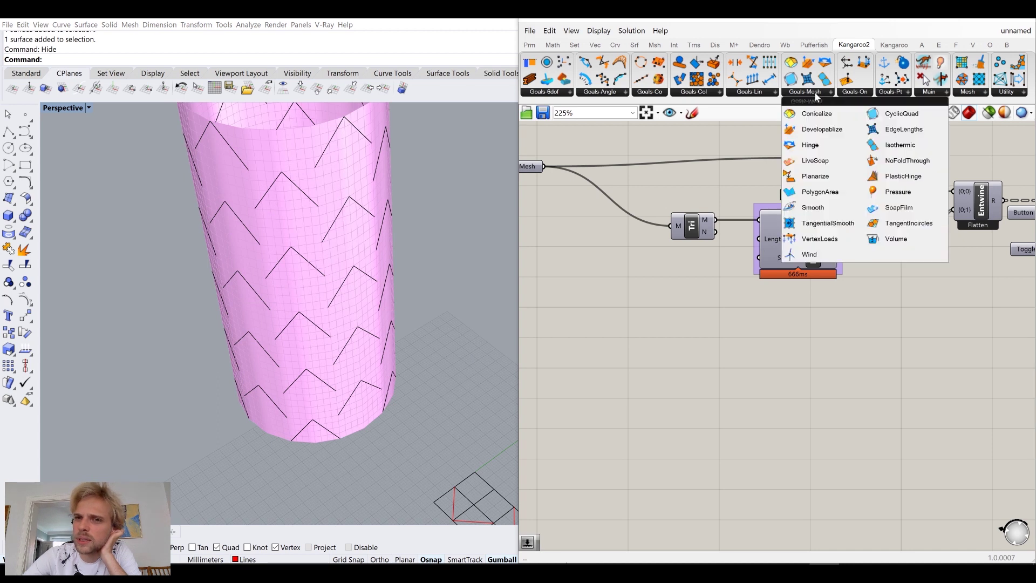
{"action": "left_click", "coordinate": [898, 192]}
{"action": "left_click", "coordinate": [796, 311]}
{"action": "scroll", "coordinate": [784, 300], "scroll_direction": "up", "scroll_amount": 3}
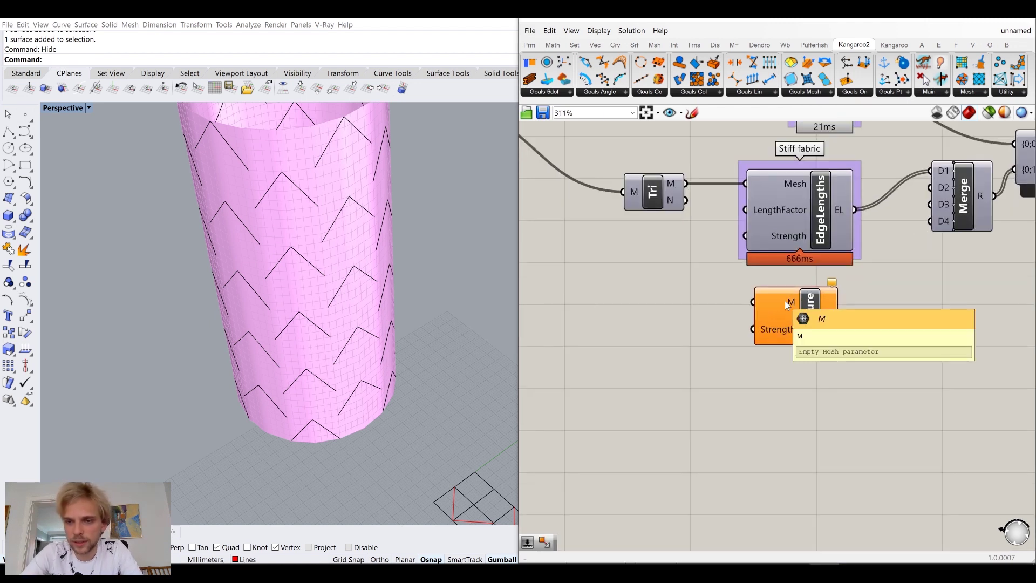
Connect Triangulate's M output to Pressure's M input and Pressure's P output to Merge's D2, spacing the components out
{"action": "left_click_drag", "start_coordinate": [670, 193], "coordinate": [752, 301]}
{"action": "left_click_drag", "start_coordinate": [787, 332], "coordinate": [798, 330]}
{"action": "left_click", "coordinate": [724, 352]}
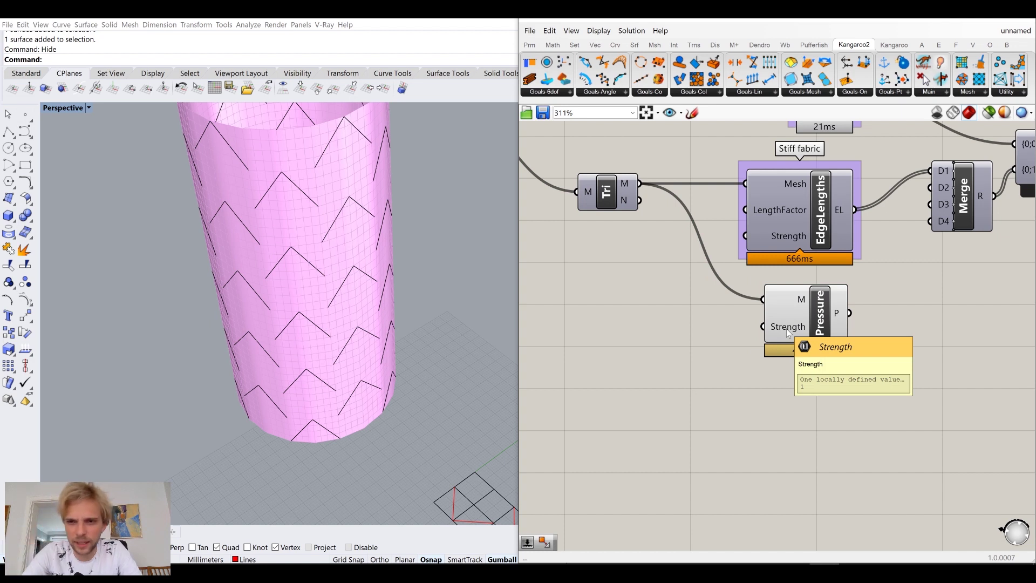
{"action": "left_click_drag", "start_coordinate": [849, 312], "coordinate": [929, 187]}
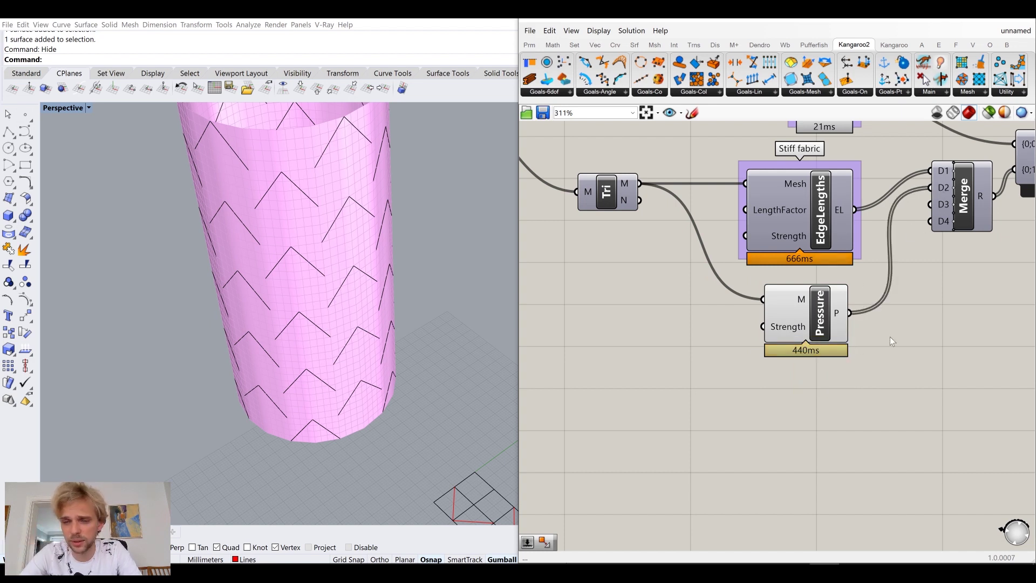
Test-run the Solver by setting its toggle to True, return it to False and reset the simulation
{"action": "scroll", "coordinate": [891, 341], "scroll_direction": "down", "scroll_amount": 3}
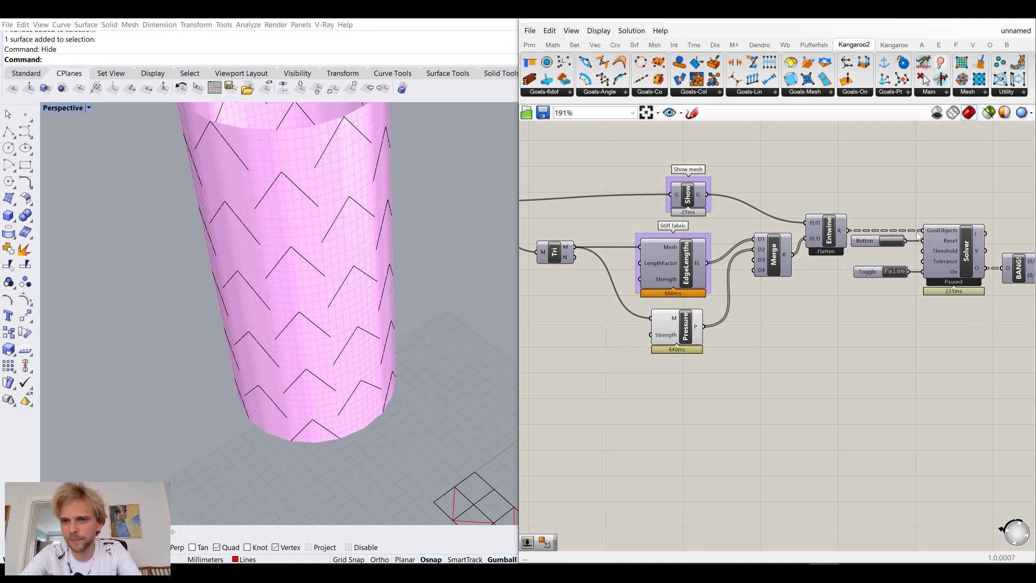
{"action": "scroll", "coordinate": [898, 243], "scroll_direction": "up", "scroll_amount": 2}
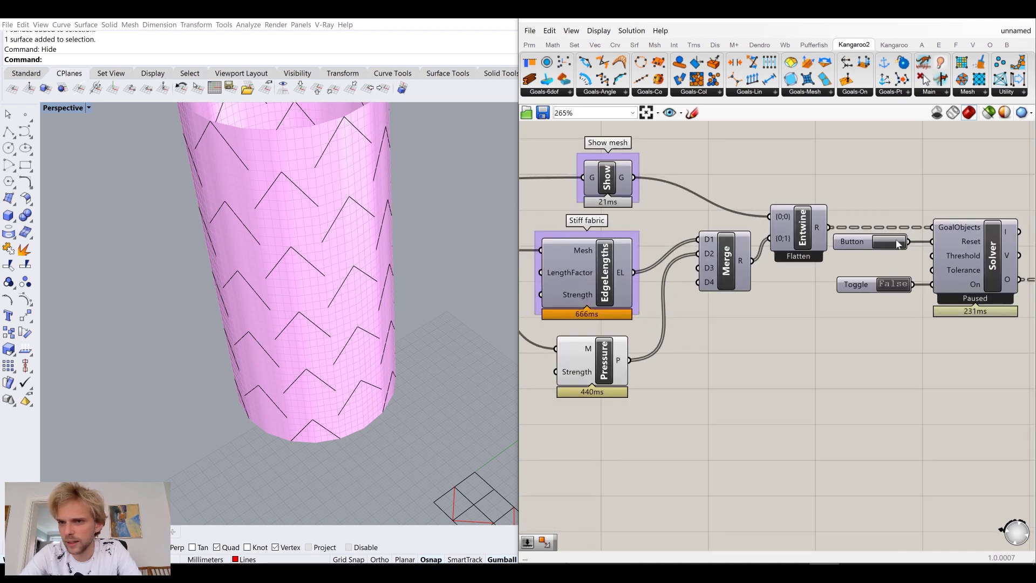
{"action": "double_click", "coordinate": [894, 284]}
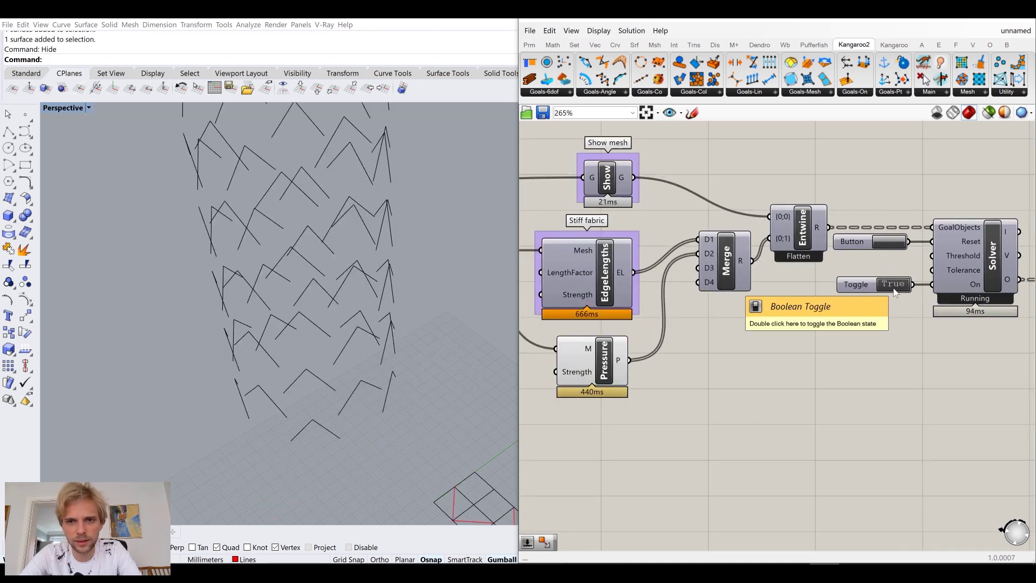
{"action": "double_click", "coordinate": [887, 283]}
{"action": "left_click", "coordinate": [890, 242]}
Create a number slider with value 0.04, connect it to Pressure's Strength input and align it with that input
{"action": "right_click_drag", "start_coordinate": [594, 322], "coordinate": [802, 302]}
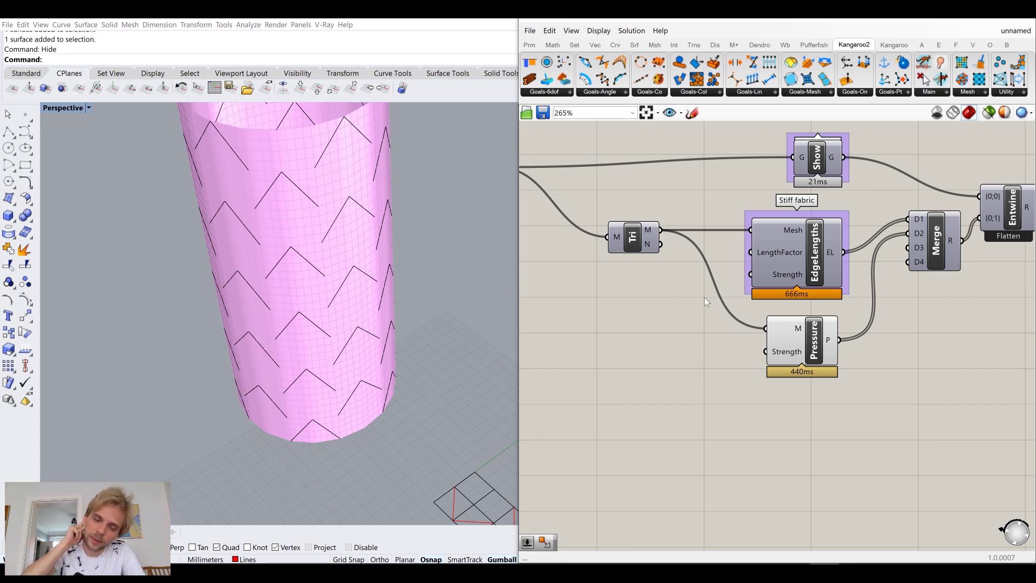
{"action": "double_click", "coordinate": [640, 377]}
{"action": "type", "text": "0"}
{"action": "type", "text": "."}
{"action": "key", "text": "BackSpace"}
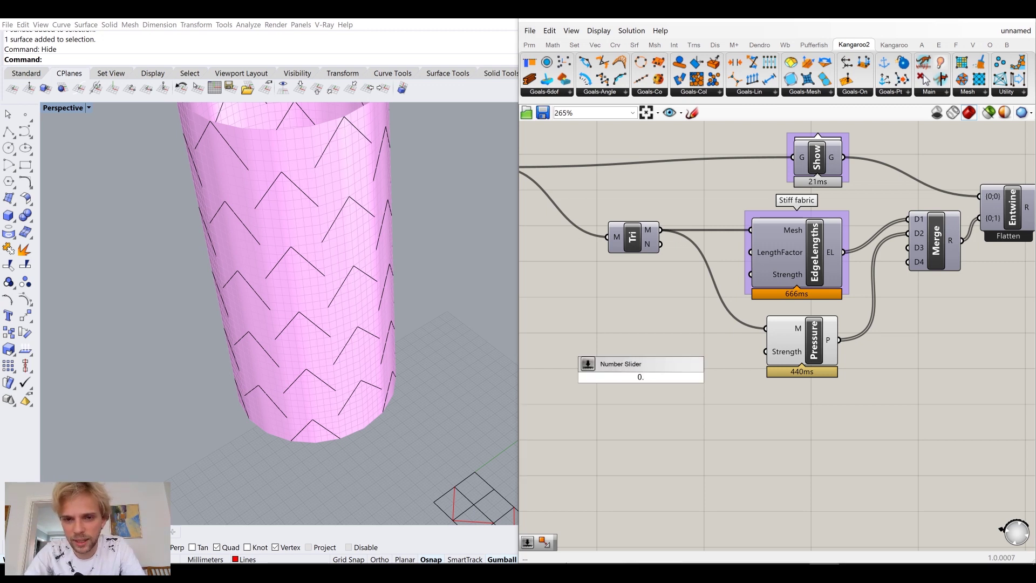
{"action": "type", "text": ".04"}
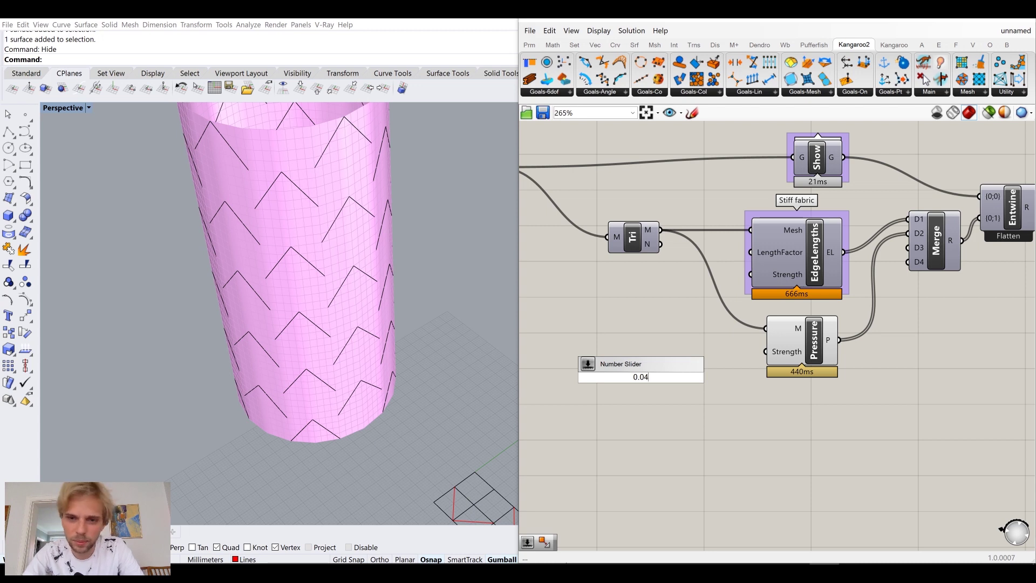
{"action": "key", "text": "Return"}
{"action": "left_click_drag", "start_coordinate": [699, 377], "coordinate": [765, 352]}
{"action": "left_click_drag", "start_coordinate": [674, 377], "coordinate": [679, 354]}
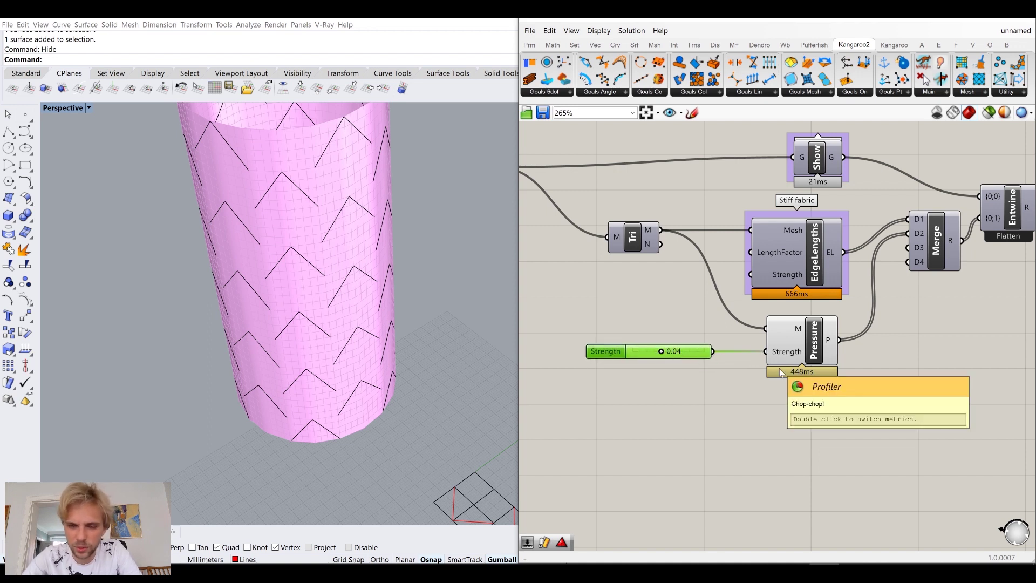
Try pressure strengths of 0.00 and 0.05 on the Strength slider, and return it to 0.04
{"action": "left_click_drag", "start_coordinate": [661, 351], "coordinate": [619, 354]}
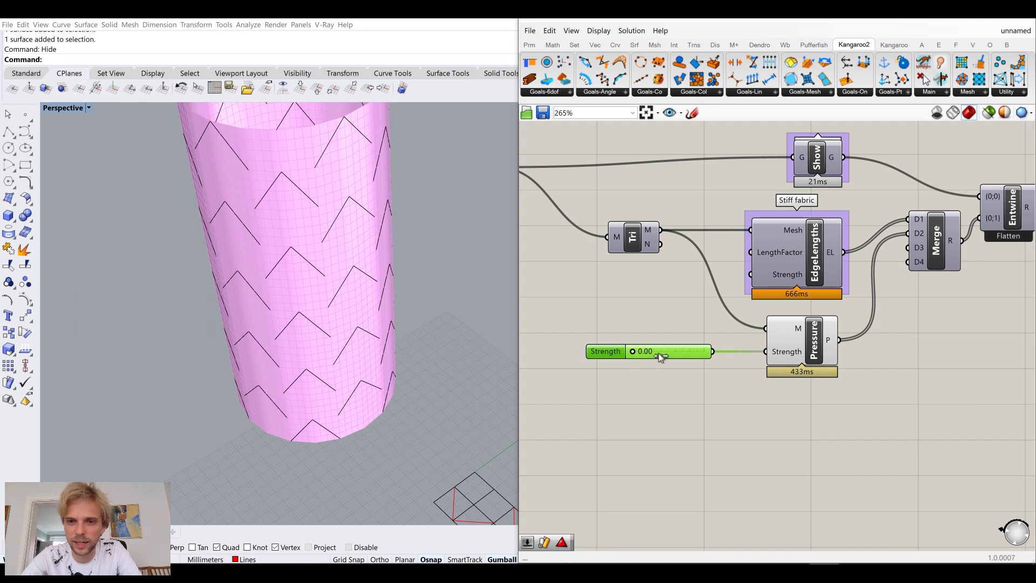
{"action": "left_click", "coordinate": [676, 358]}
{"action": "left_click_drag", "start_coordinate": [674, 359], "coordinate": [672, 360]}
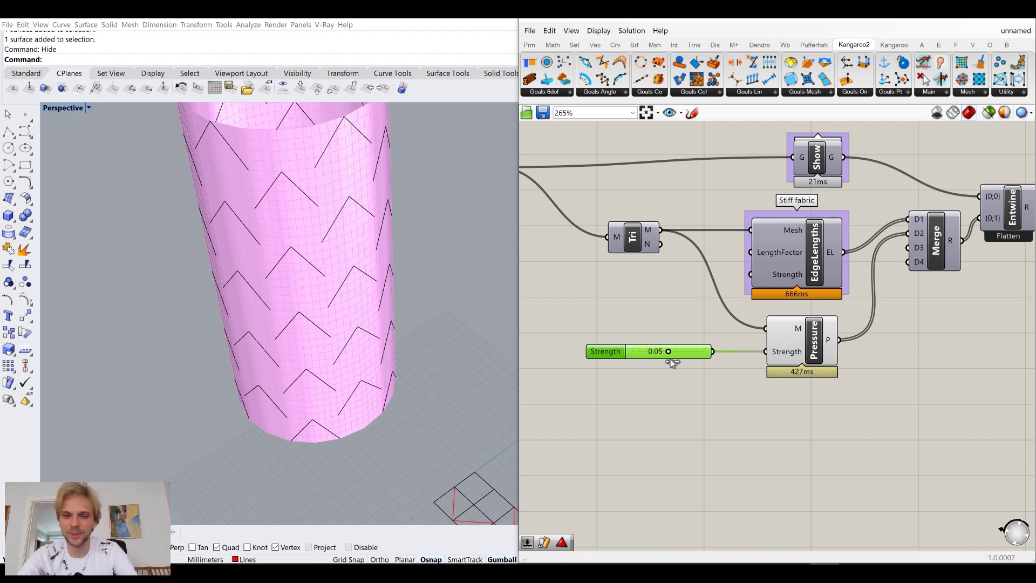
{"action": "left_click_drag", "start_coordinate": [664, 362], "coordinate": [662, 363]}
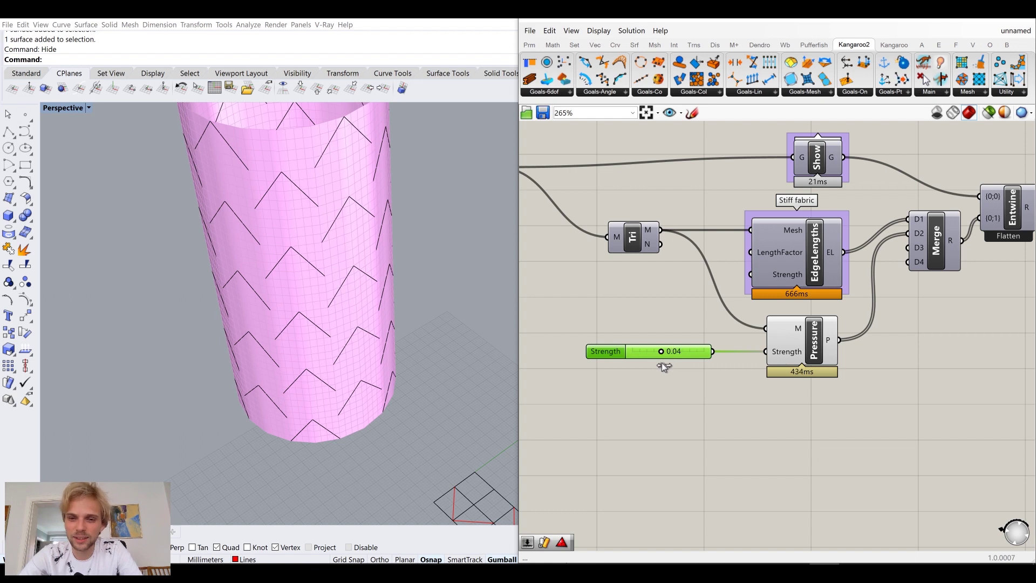
Test-run the Solver at pressure strength 0.04 by setting its toggle to True, and pause it again
{"action": "right_click_drag", "start_coordinate": [914, 338], "coordinate": [625, 383]}
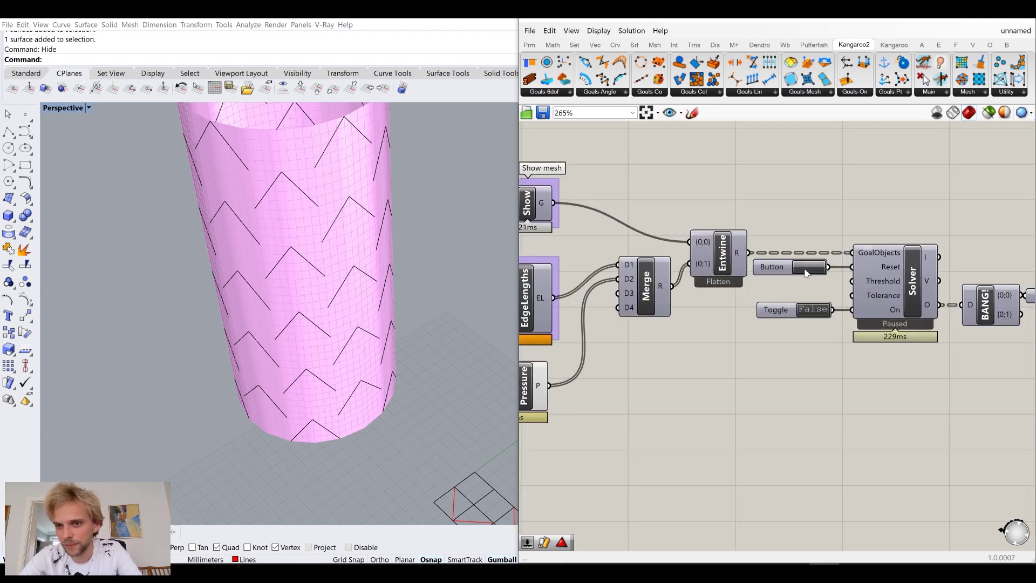
{"action": "double_click", "coordinate": [816, 311]}
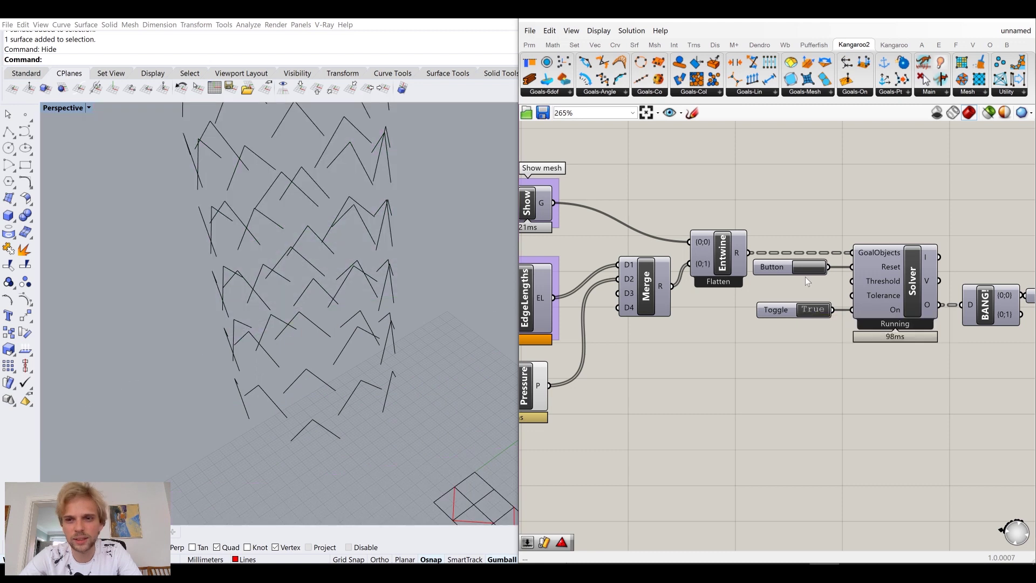
{"action": "double_click", "coordinate": [809, 312]}
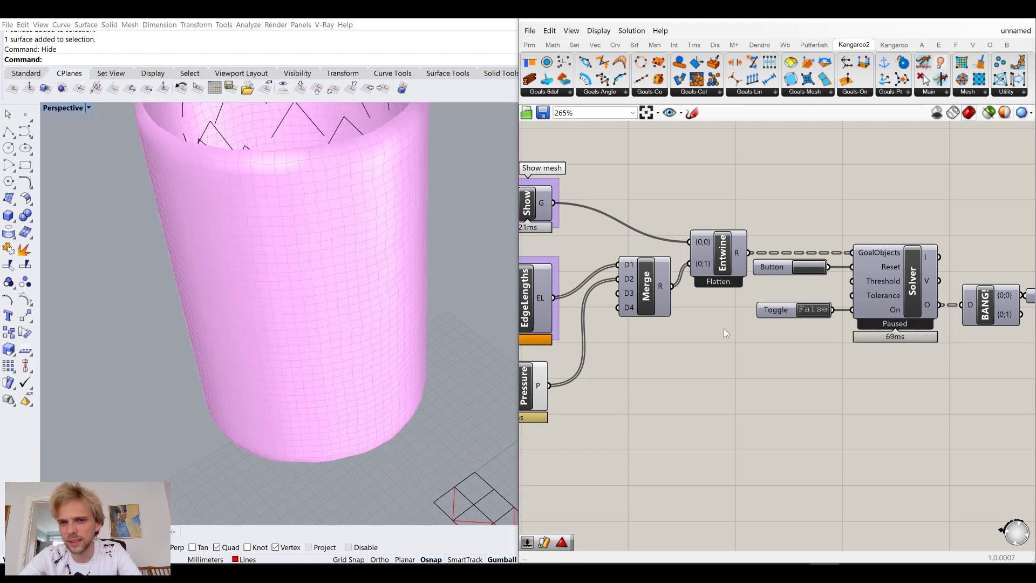
Set the slider feeding Pressure's Strength input to 0.02
{"action": "scroll", "coordinate": [723, 328], "scroll_direction": "down", "scroll_amount": 2}
{"action": "scroll", "coordinate": [625, 380], "scroll_direction": "up", "scroll_amount": 5}
{"action": "left_click_drag", "start_coordinate": [632, 380], "coordinate": [604, 381]}
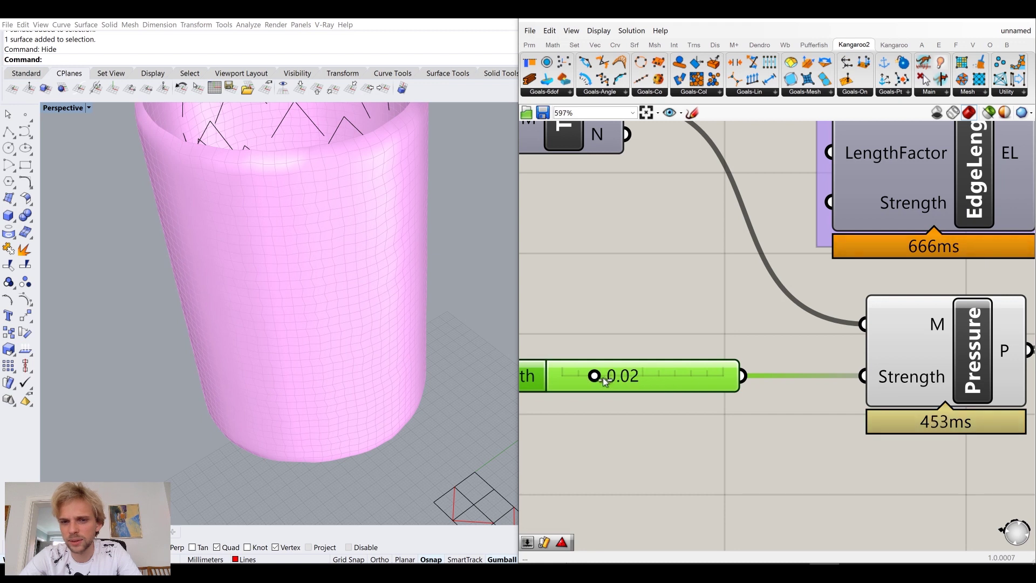
Run the Solver with strength 0.02, resetting it at the start, and toggle it on and off to examine the inflation
{"action": "scroll", "coordinate": [603, 377], "scroll_direction": "down", "scroll_amount": 2}
{"action": "right_click_drag", "start_coordinate": [917, 302], "coordinate": [594, 302]}
{"action": "scroll", "coordinate": [753, 311], "scroll_direction": "up", "scroll_amount": 1}
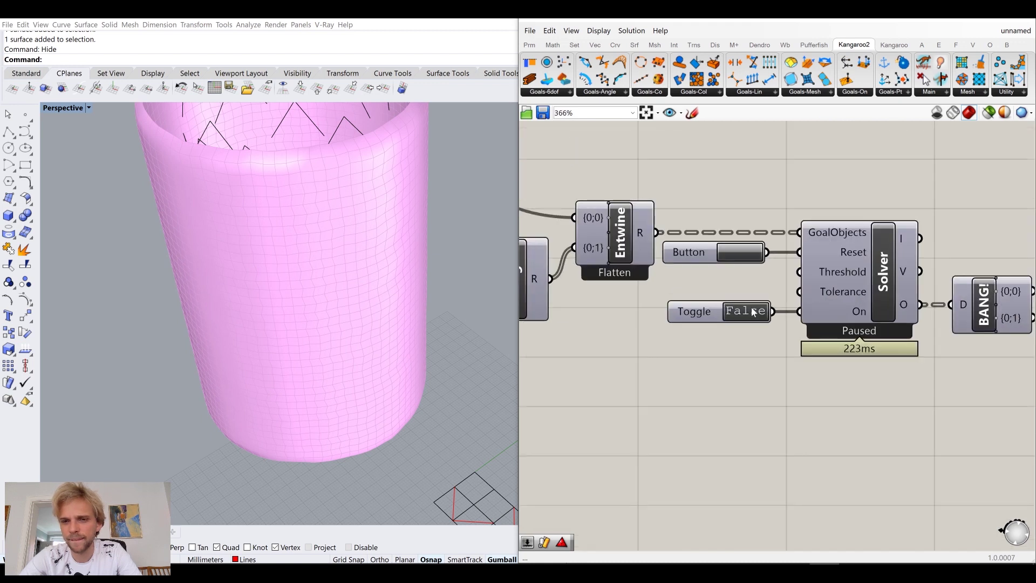
{"action": "double_click", "coordinate": [753, 311]}
{"action": "left_click", "coordinate": [736, 252]}
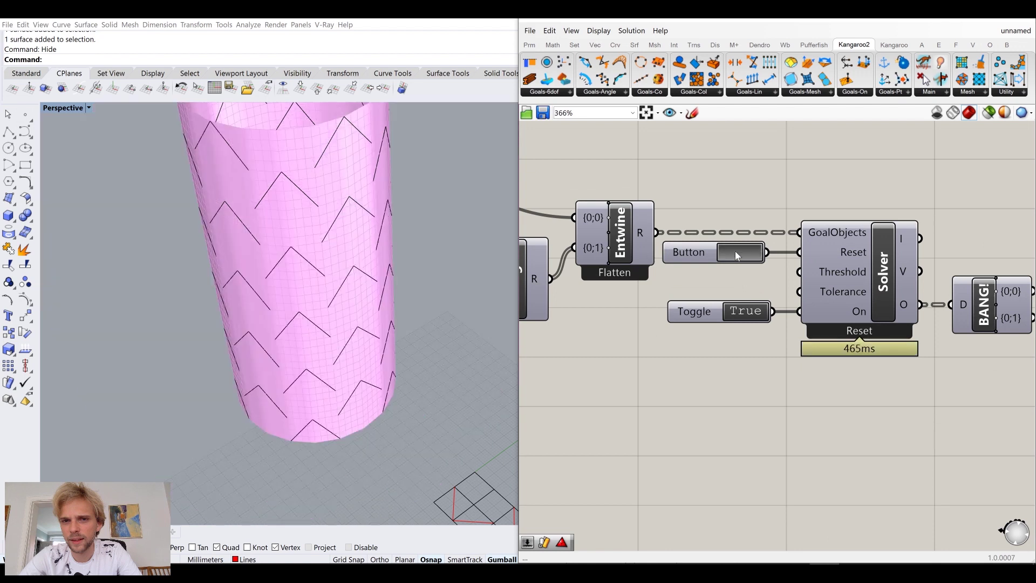
{"action": "double_click", "coordinate": [746, 311]}
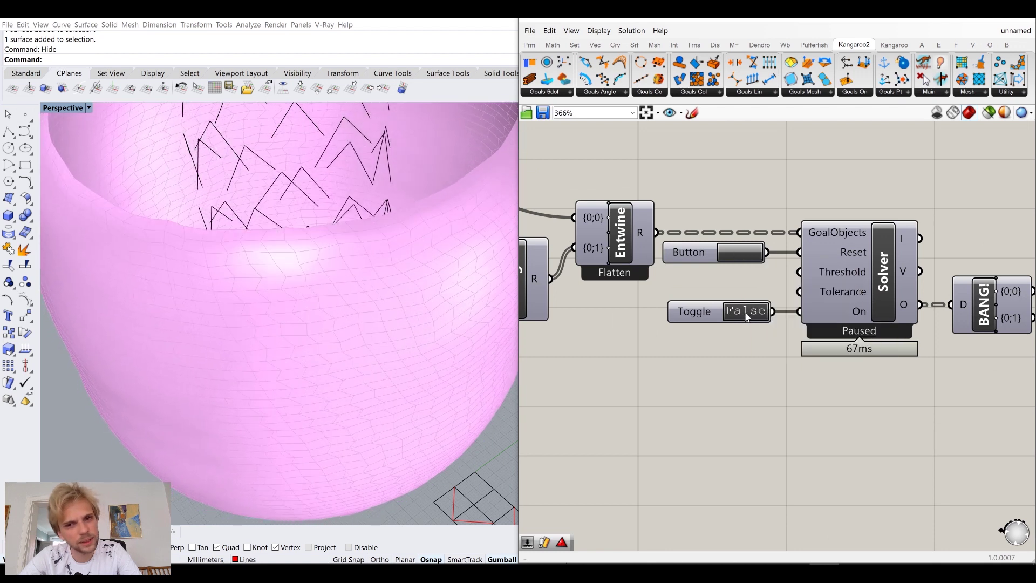
{"action": "double_click", "coordinate": [746, 312]}
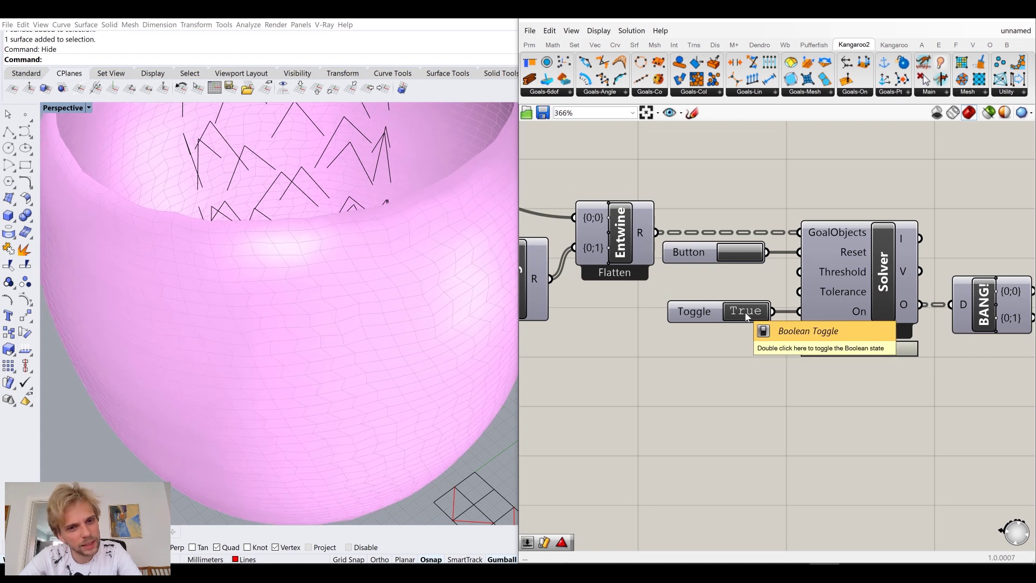
{"action": "double_click", "coordinate": [746, 313]}
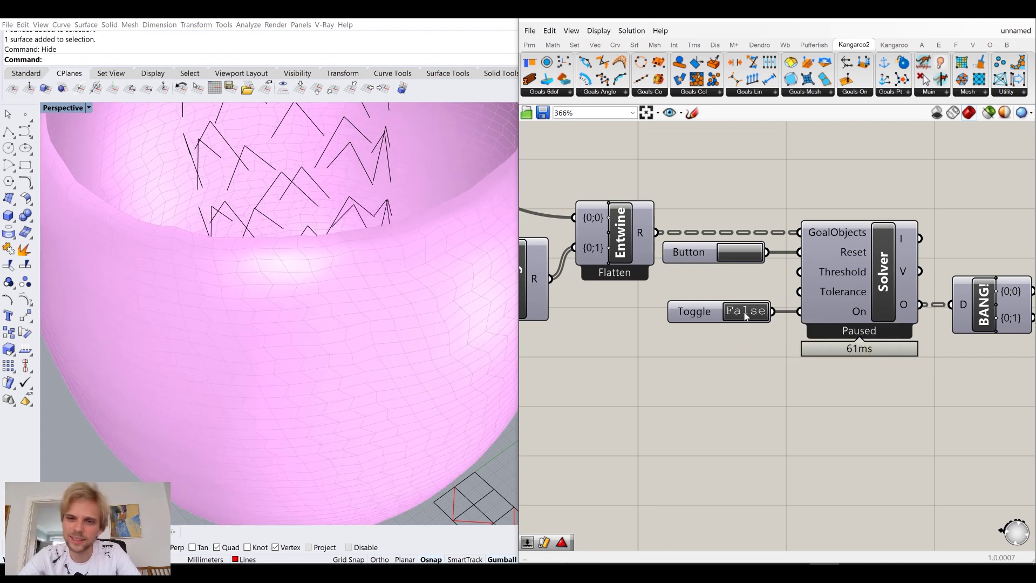
Create a new number slider with value 0.005 and connect it to Pressure's Strength input
{"action": "scroll", "coordinate": [746, 316], "scroll_direction": "down", "scroll_amount": 3}
{"action": "scroll", "coordinate": [614, 359], "scroll_direction": "up", "scroll_amount": 5}
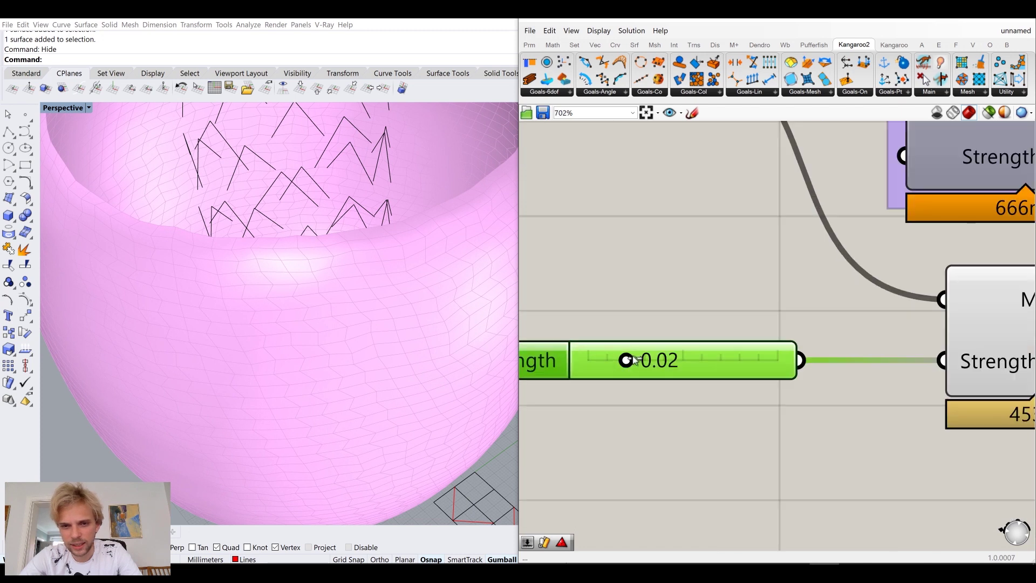
{"action": "double_click", "coordinate": [674, 286]}
{"action": "type", "text": "0"}
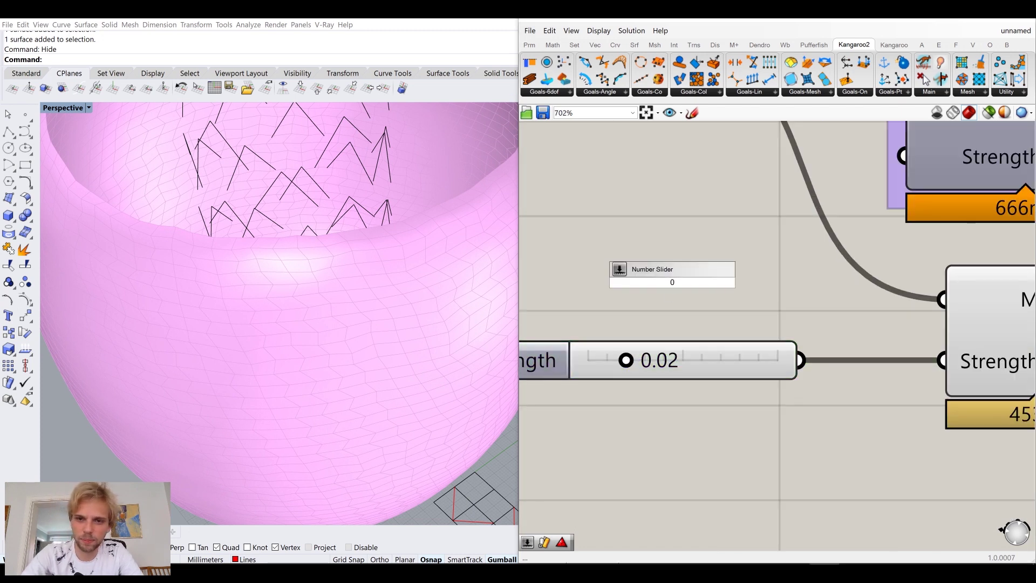
{"action": "type", "text": ".005"}
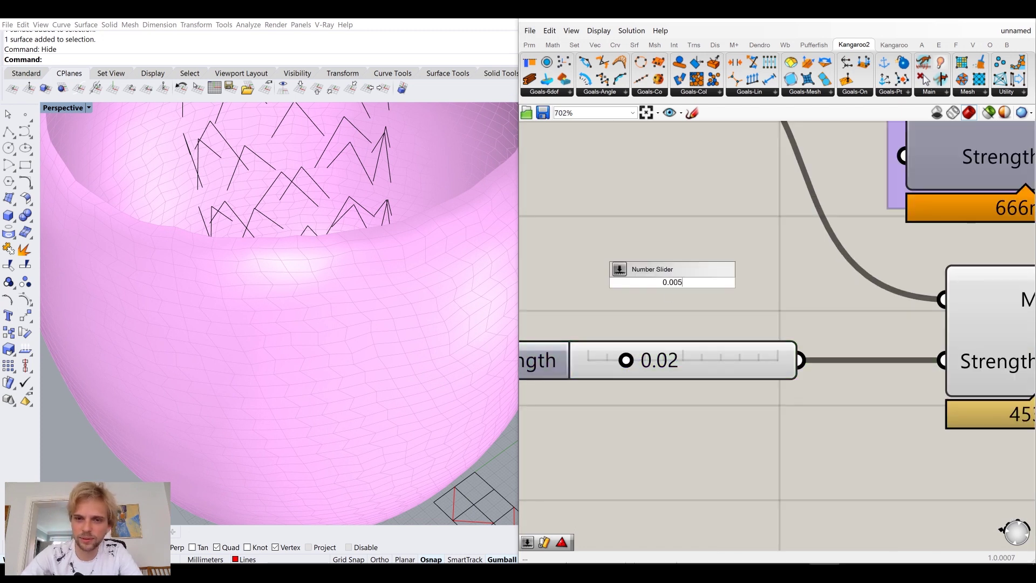
{"action": "key", "text": "Return"}
{"action": "left_click_drag", "start_coordinate": [827, 282], "coordinate": [941, 360]}
Run and reset the Solver with strength 0.005, and inspect the inflated cylinder mesh in the Perspective viewport
{"action": "scroll", "coordinate": [860, 353], "scroll_direction": "down", "scroll_amount": 5}
{"action": "right_click_drag", "start_coordinate": [859, 354], "coordinate": [532, 304]}
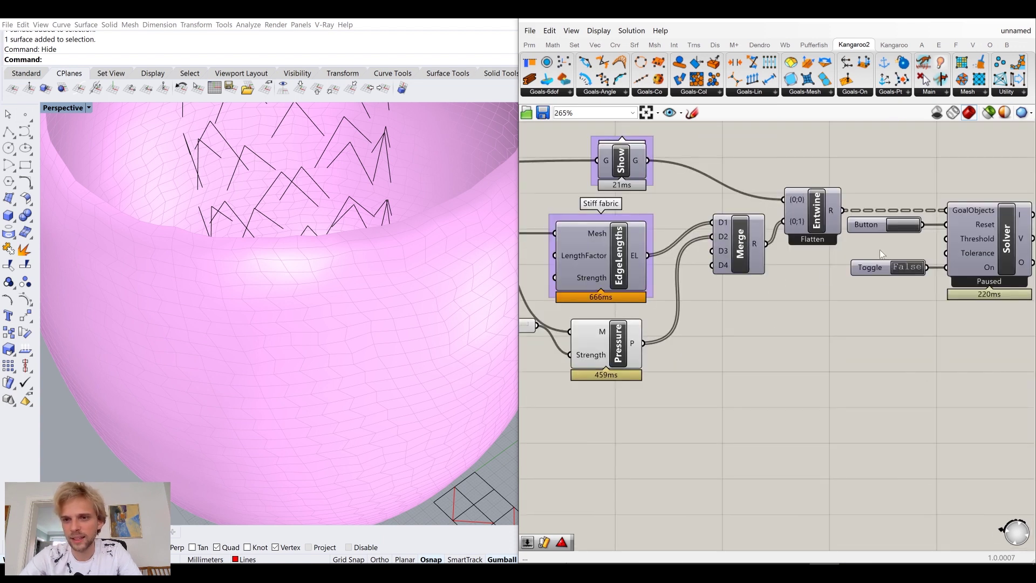
{"action": "double_click", "coordinate": [906, 268]}
{"action": "left_click", "coordinate": [905, 225]}
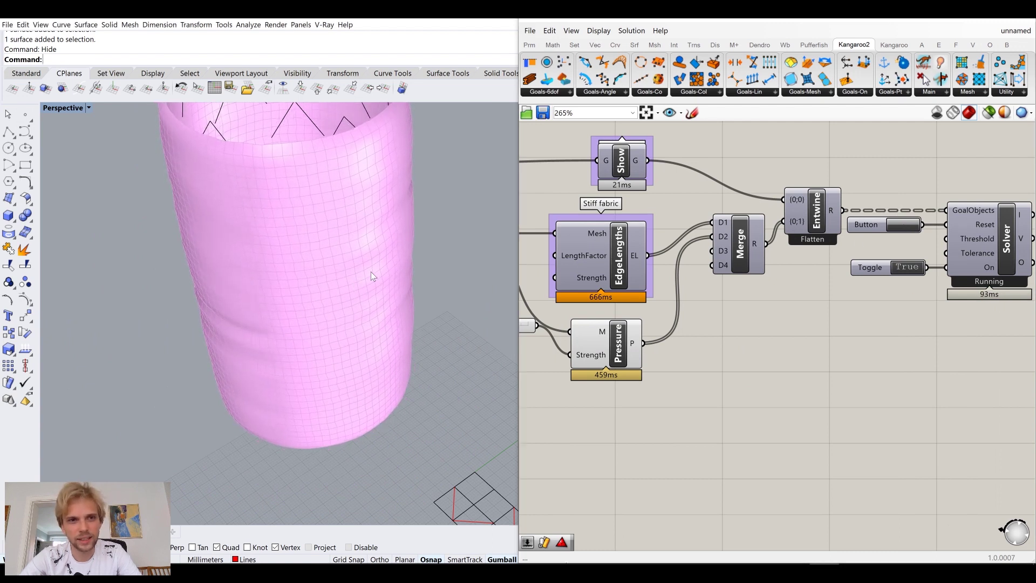
{"action": "scroll", "coordinate": [371, 276], "scroll_direction": "down", "scroll_amount": 6}
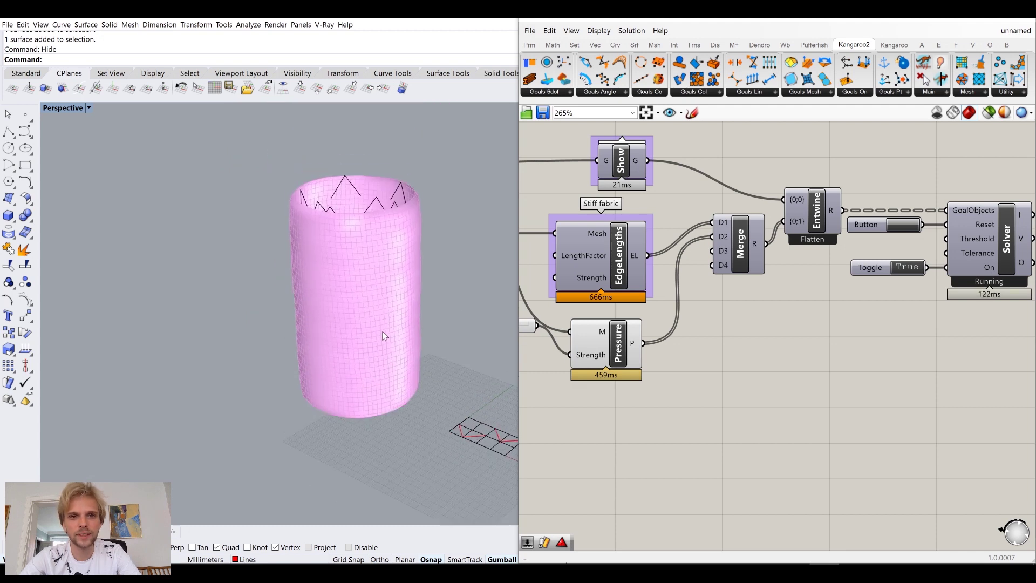
{"action": "scroll", "coordinate": [381, 319], "scroll_direction": "up", "scroll_amount": 3}
{"action": "scroll", "coordinate": [381, 313], "scroll_direction": "up", "scroll_amount": 2}
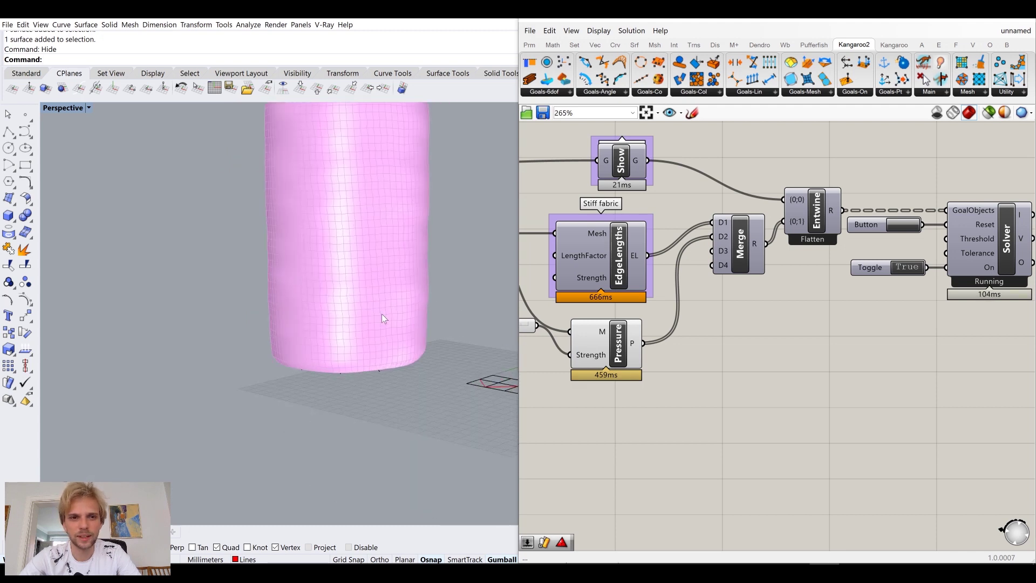
Replace the old 0.02 slider with the 0.005 slider level with Pressure's Strength input, and set the Solver toggle to False
{"action": "right_click_drag", "start_coordinate": [686, 354], "coordinate": [851, 337]}
{"action": "left_click", "coordinate": [657, 343]}
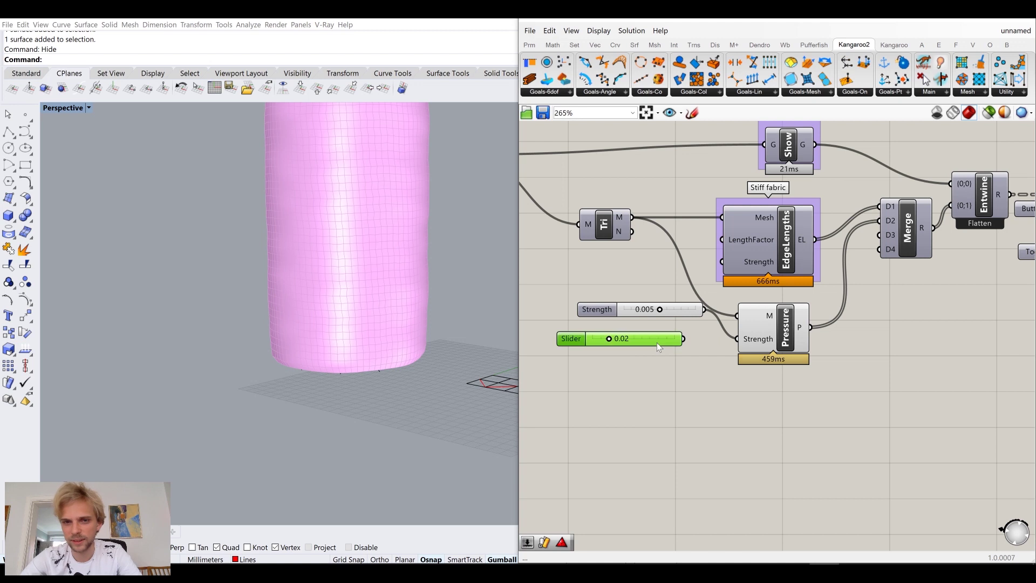
{"action": "key", "text": "Delete"}
{"action": "left_click_drag", "start_coordinate": [675, 315], "coordinate": [686, 344]}
{"action": "left_click", "coordinate": [584, 275]}
{"action": "scroll", "coordinate": [675, 294], "scroll_direction": "down", "scroll_amount": 2}
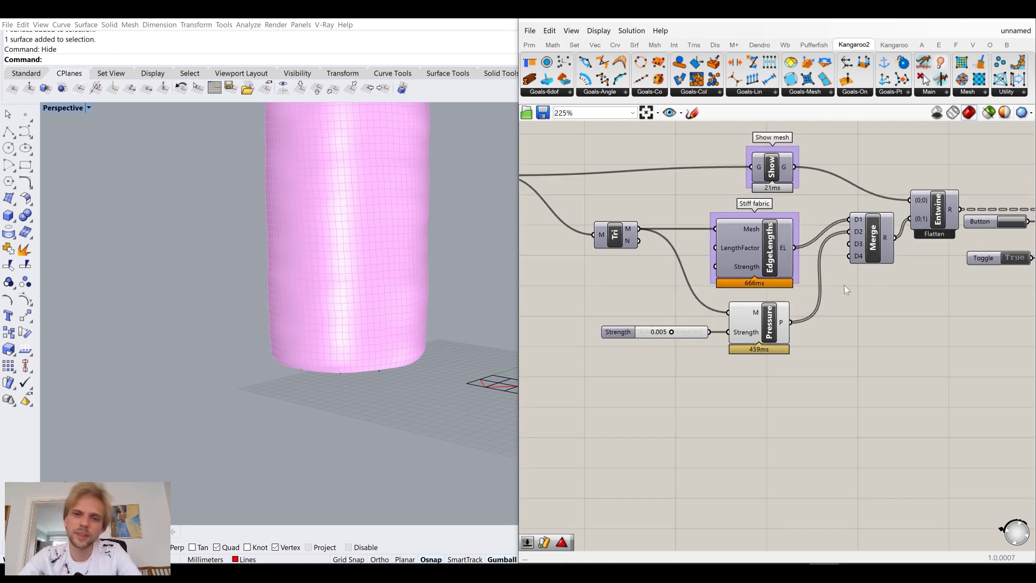
{"action": "double_click", "coordinate": [1009, 261]}
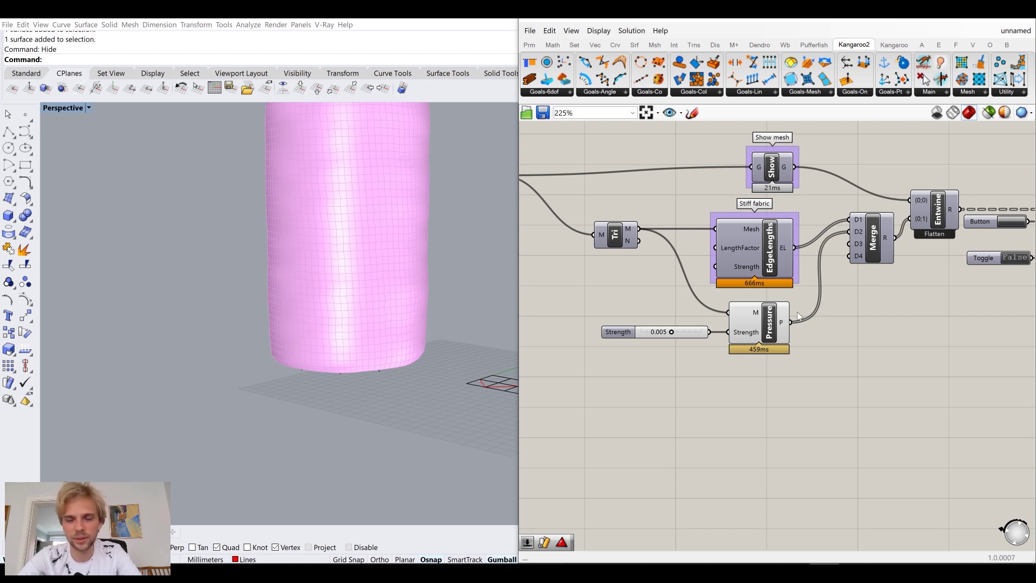
Group the Strength slider with Pressure, name the group "Apply pressure from concrete" and shift it slightly beneath the Stiff fabric group
{"action": "left_click_drag", "start_coordinate": [776, 362], "coordinate": [672, 326]}
{"action": "middle_click", "coordinate": [652, 300]}
{"action": "left_click", "coordinate": [637, 276]}
{"action": "right_click", "coordinate": [672, 327]}
{"action": "type", "text": "Apply pre"}
{"action": "type", "text": "ssure from"}
{"action": "type", "text": " concrete"}
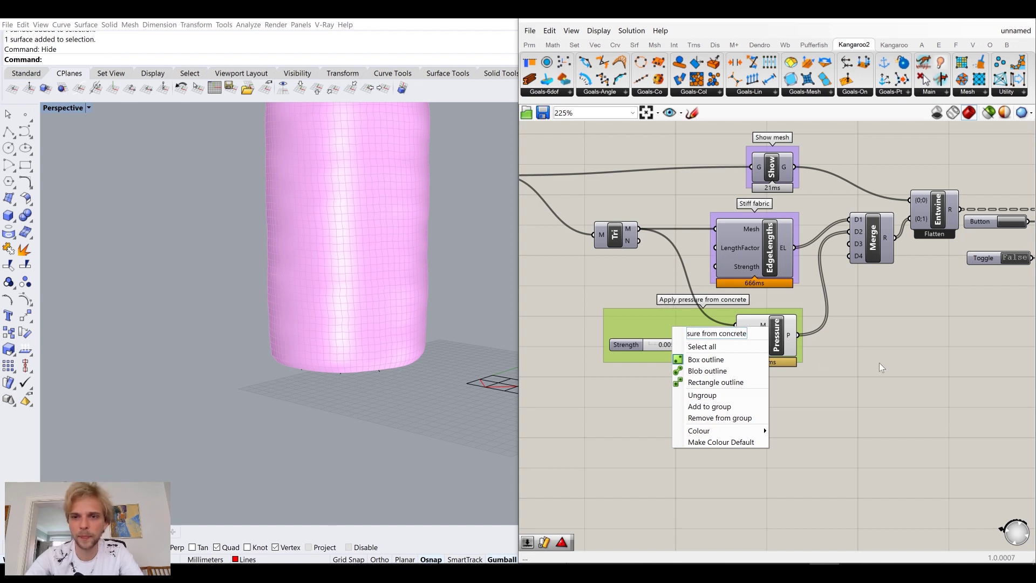
{"action": "key", "text": "Return"}
{"action": "left_click_drag", "start_coordinate": [802, 346], "coordinate": [793, 351]}
{"action": "left_click", "coordinate": [750, 330]}
{"action": "middle_click", "coordinate": [777, 340]}
{"action": "left_click", "coordinate": [910, 353]}
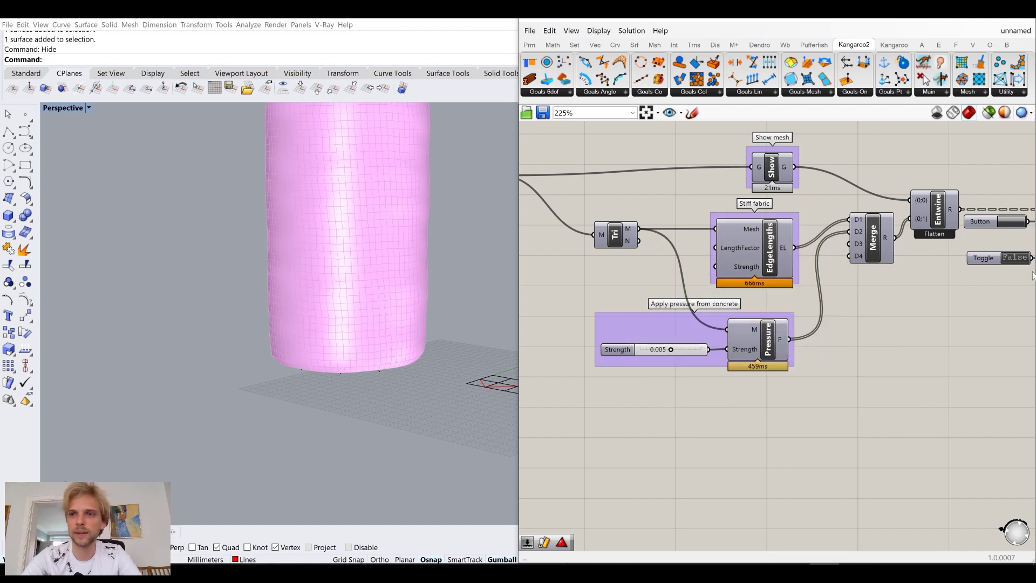
Run the Solver briefly, set its toggle back to False and reset the mesh to its uninflated state
{"action": "right_click_drag", "start_coordinate": [1032, 276], "coordinate": [806, 298]}
{"action": "double_click", "coordinate": [785, 281]}
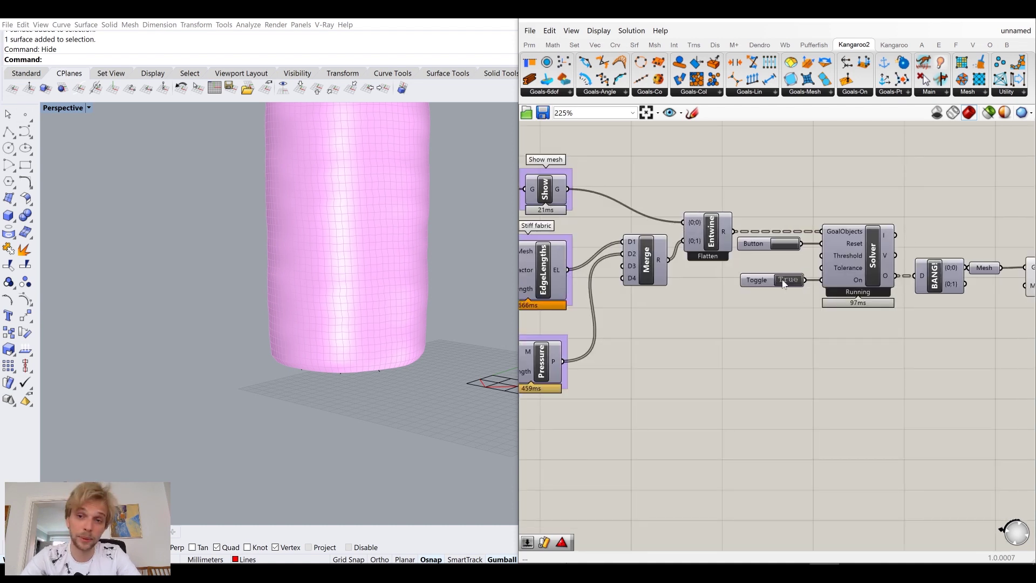
{"action": "double_click", "coordinate": [785, 281]}
{"action": "scroll", "coordinate": [775, 287], "scroll_direction": "down", "scroll_amount": 3}
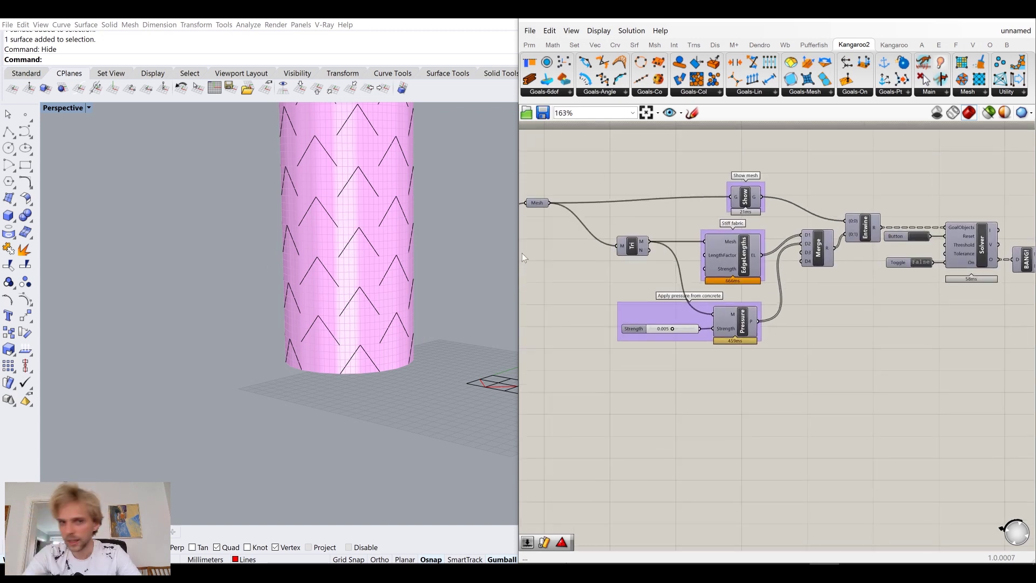
Move the Swatch and Preview components lower beneath BANG! to clear canvas space beside its second output
{"action": "right_click_drag", "start_coordinate": [607, 254], "coordinate": [779, 241]}
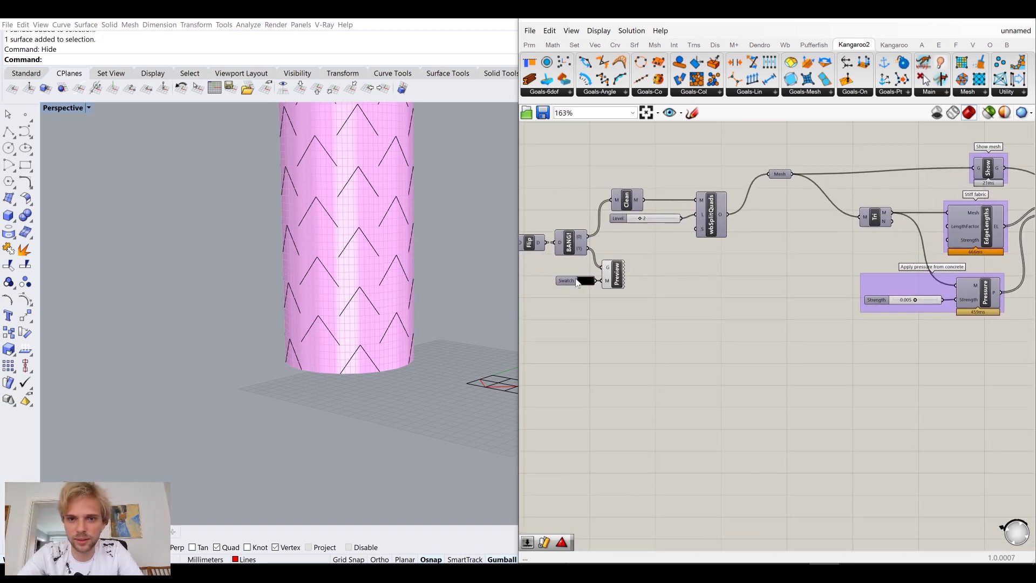
{"action": "scroll", "coordinate": [316, 200], "scroll_direction": "up", "scroll_amount": 5}
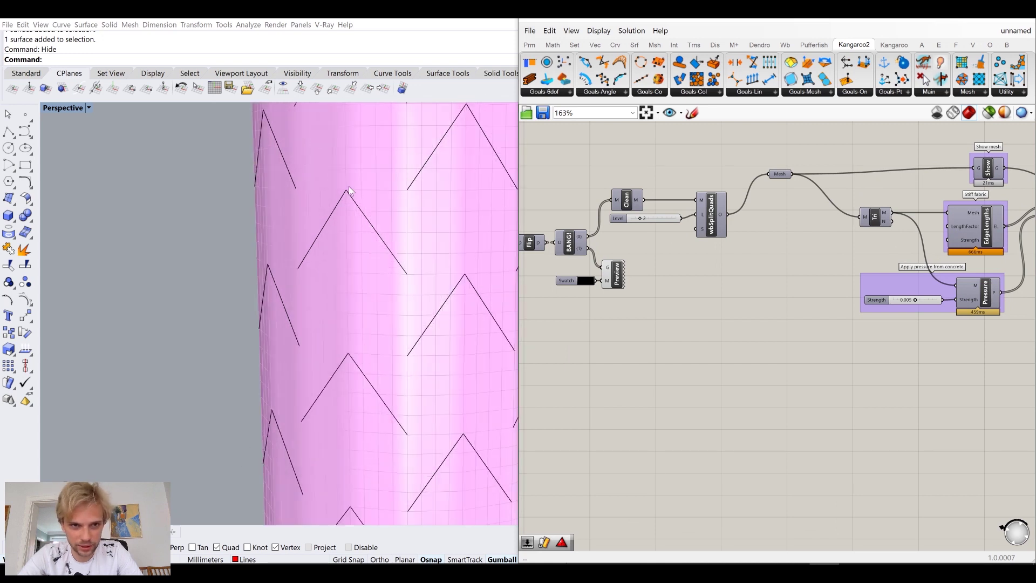
{"action": "left_click_drag", "start_coordinate": [654, 309], "coordinate": [557, 259]}
{"action": "left_click_drag", "start_coordinate": [619, 278], "coordinate": [603, 298]}
{"action": "left_click", "coordinate": [665, 263]}
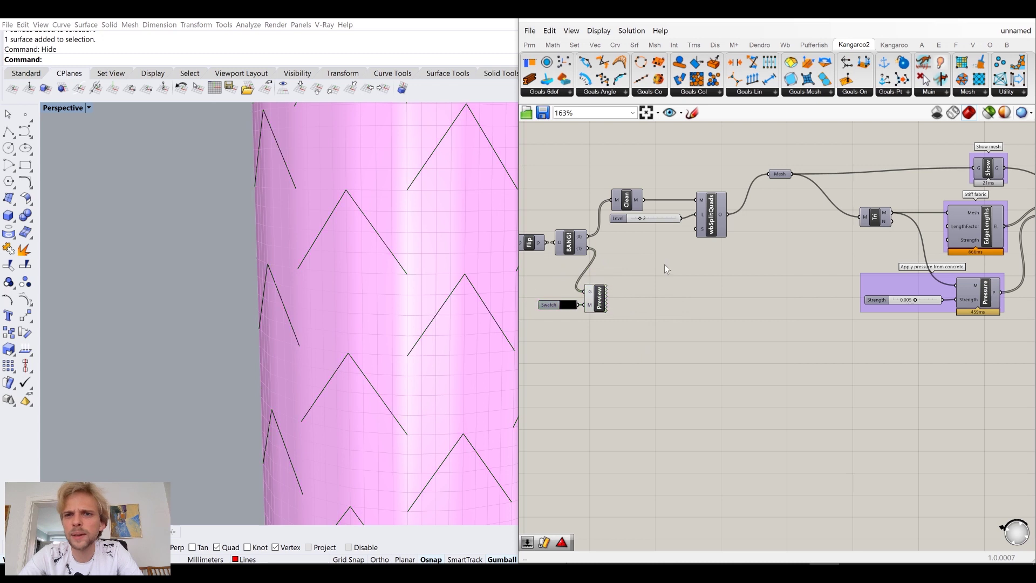
Place an Ungroup component below wbSplitQuads' Level slider and connect BANG!'s {1} output to its G input
{"action": "scroll", "coordinate": [664, 264], "scroll_direction": "up", "scroll_amount": 3}
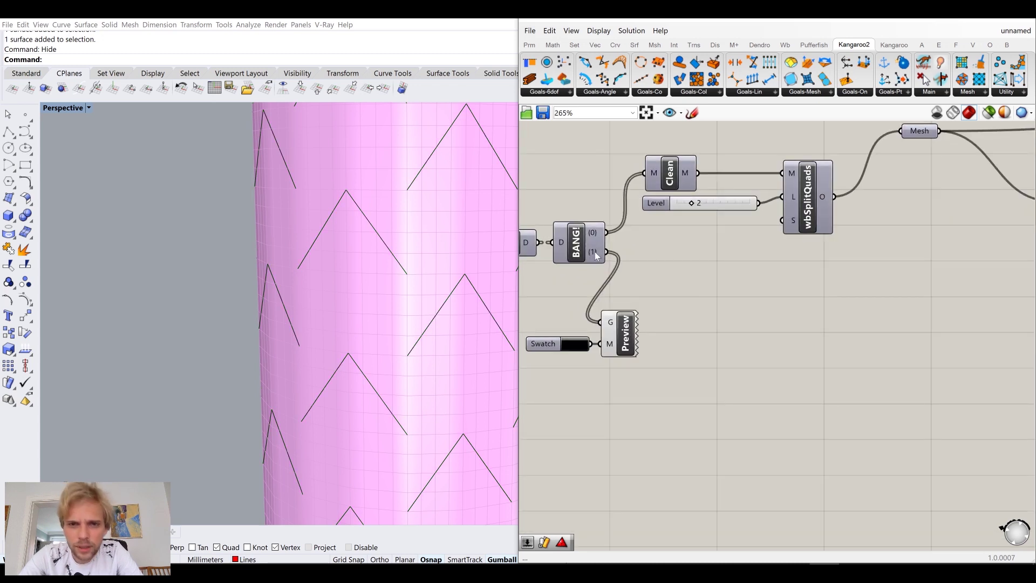
{"action": "mouse_move", "coordinate": [595, 252]}
{"action": "double_click", "coordinate": [699, 318]}
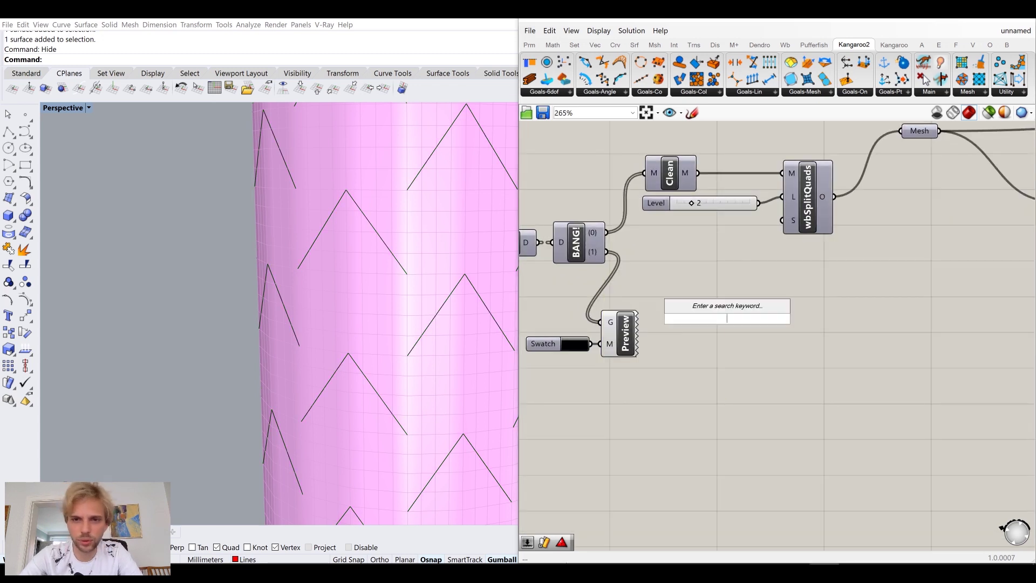
{"action": "type", "text": "ungroup"}
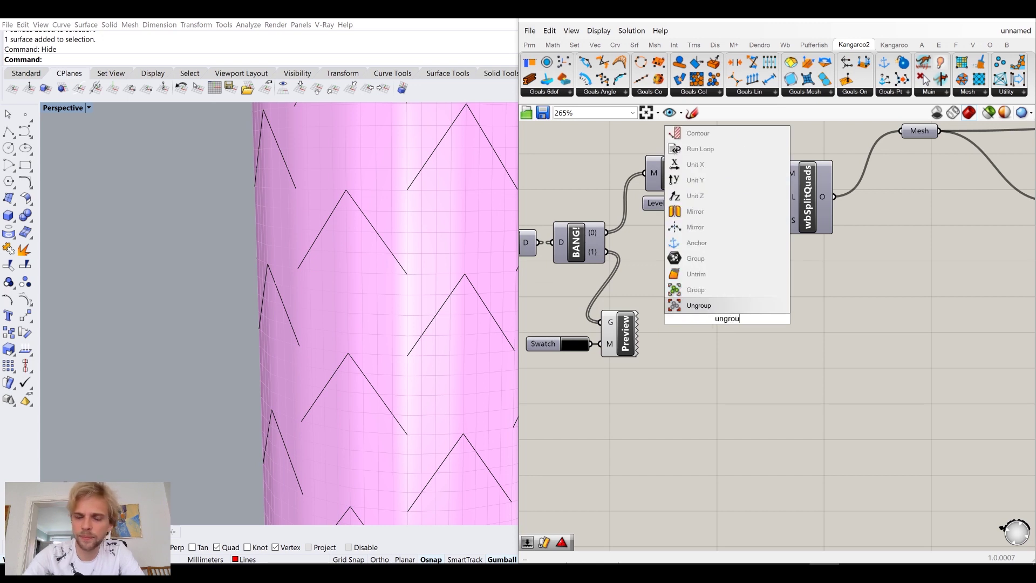
{"action": "left_click", "coordinate": [699, 305]}
{"action": "left_click_drag", "start_coordinate": [607, 251], "coordinate": [698, 303]}
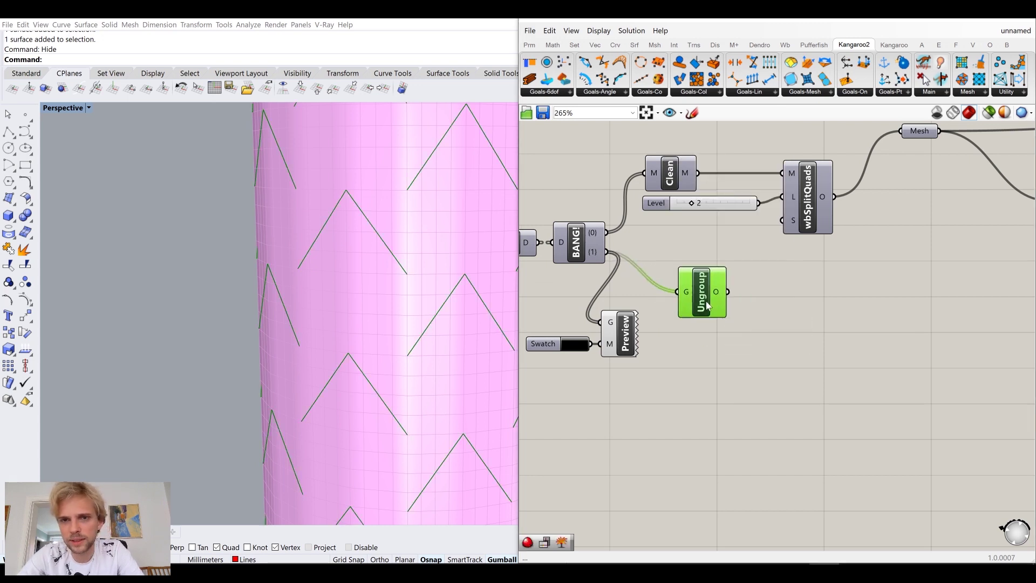
Flatten the Ungroup component's O output and shift the component slightly lower beneath the Level slider
{"action": "mouse_move", "coordinate": [709, 286]}
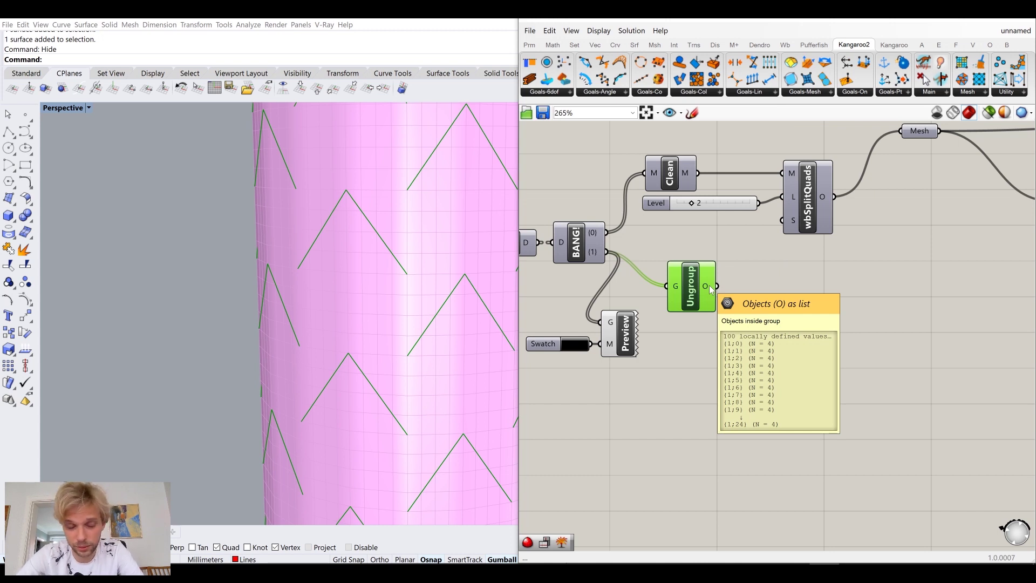
{"action": "right_click", "coordinate": [709, 285]}
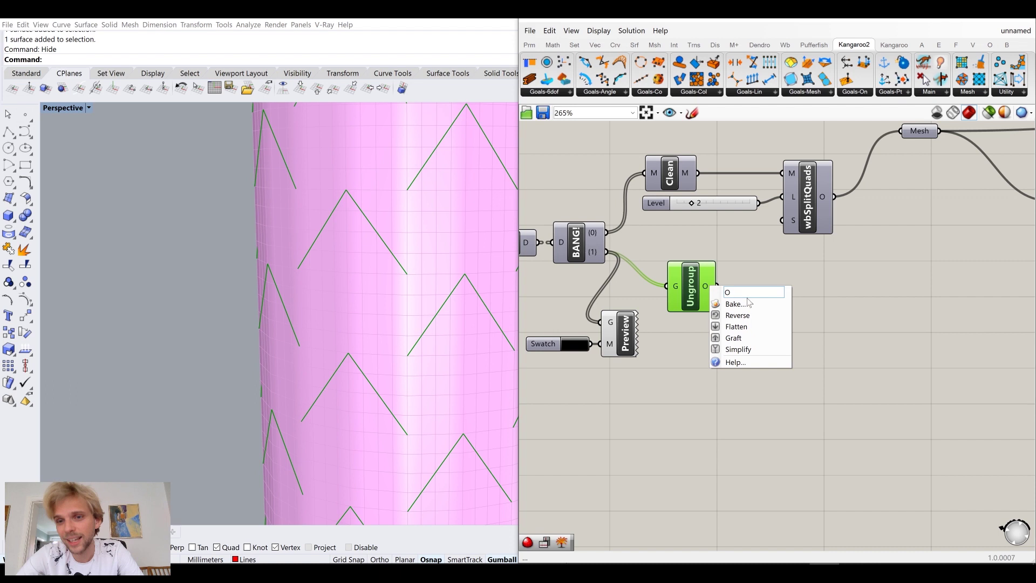
{"action": "left_click", "coordinate": [755, 328]}
{"action": "left_click_drag", "start_coordinate": [702, 301], "coordinate": [706, 320]}
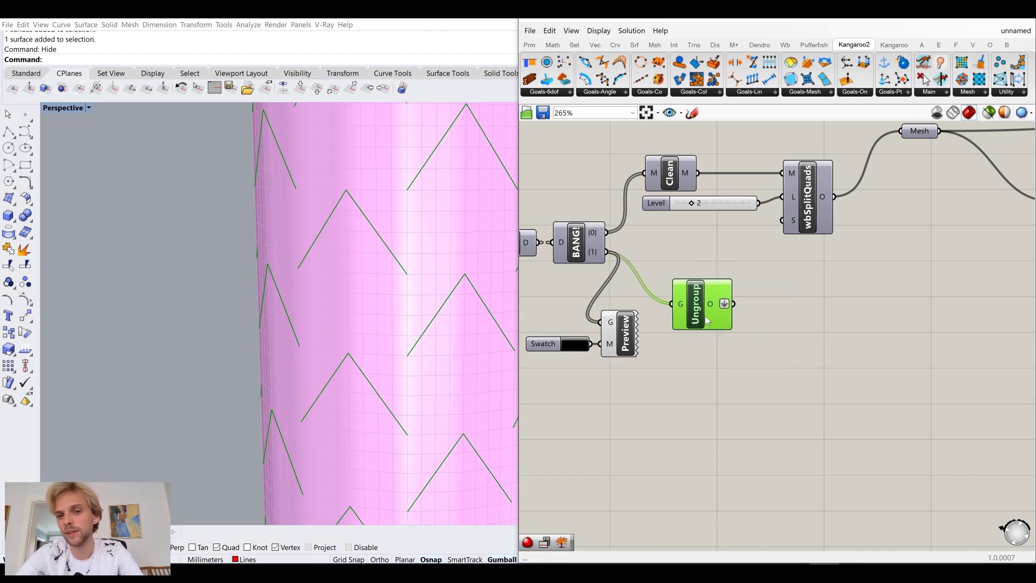
{"action": "mouse_move", "coordinate": [713, 306]}
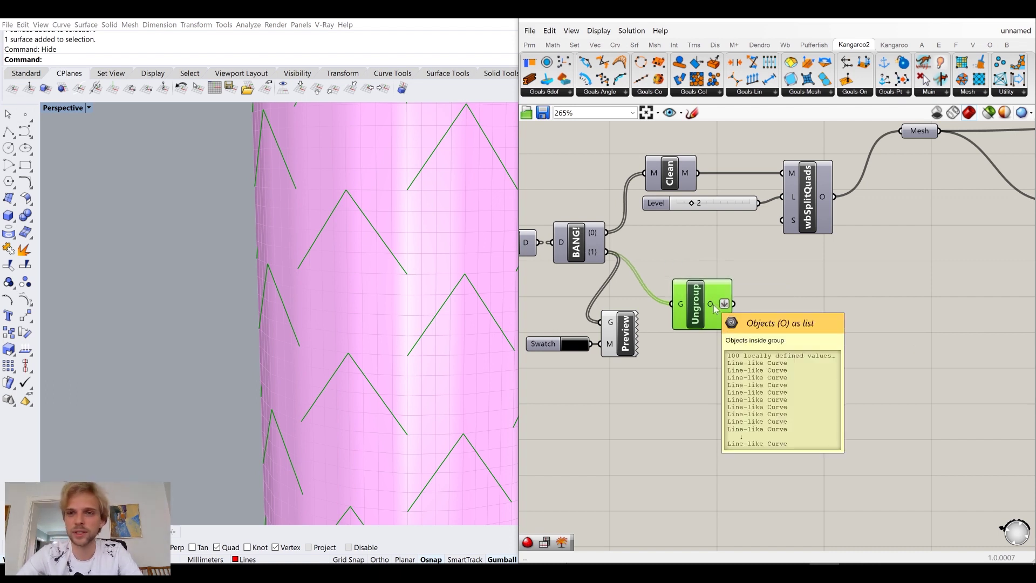
Place a Curve parameter fed by Ungroup's O output and switch off the preview of Ungroup
{"action": "scroll", "coordinate": [713, 305], "scroll_direction": "down", "scroll_amount": 3}
{"action": "left_click_drag", "start_coordinate": [585, 246], "coordinate": [594, 240]}
{"action": "double_click", "coordinate": [659, 292]}
{"action": "type", "text": "curve"}
{"action": "key", "text": "Return"}
{"action": "left_click_drag", "start_coordinate": [658, 289], "coordinate": [620, 232]}
{"action": "left_click", "coordinate": [592, 231]}
{"action": "middle_click", "coordinate": [592, 232]}
{"action": "left_click", "coordinate": [620, 205]}
{"action": "left_click", "coordinate": [728, 232]}
{"action": "left_click", "coordinate": [769, 333]}
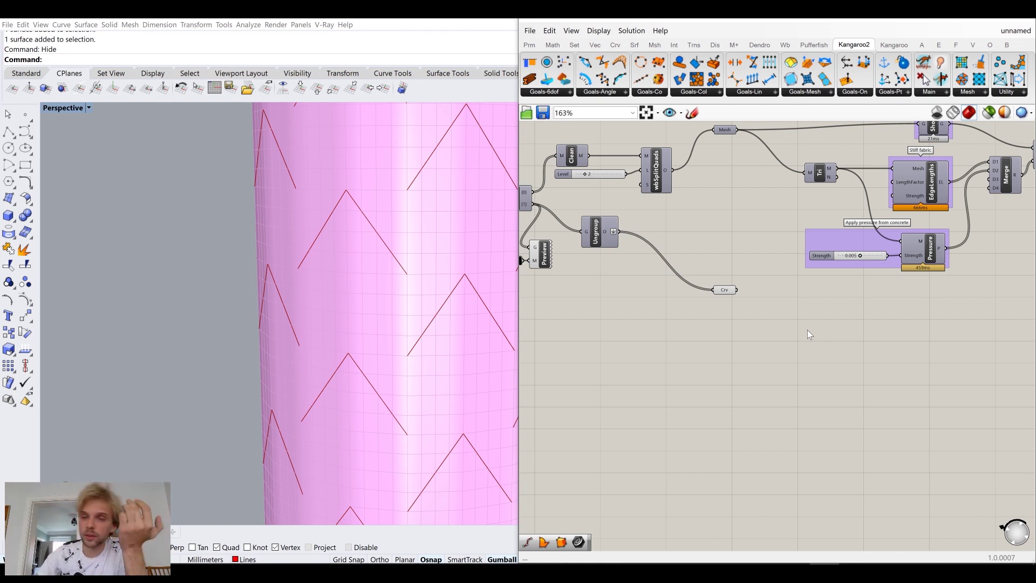
Place a Length(Line) goal beneath the Pressure group and connect the Curve parameter to its Line input
{"action": "left_click", "coordinate": [764, 93]}
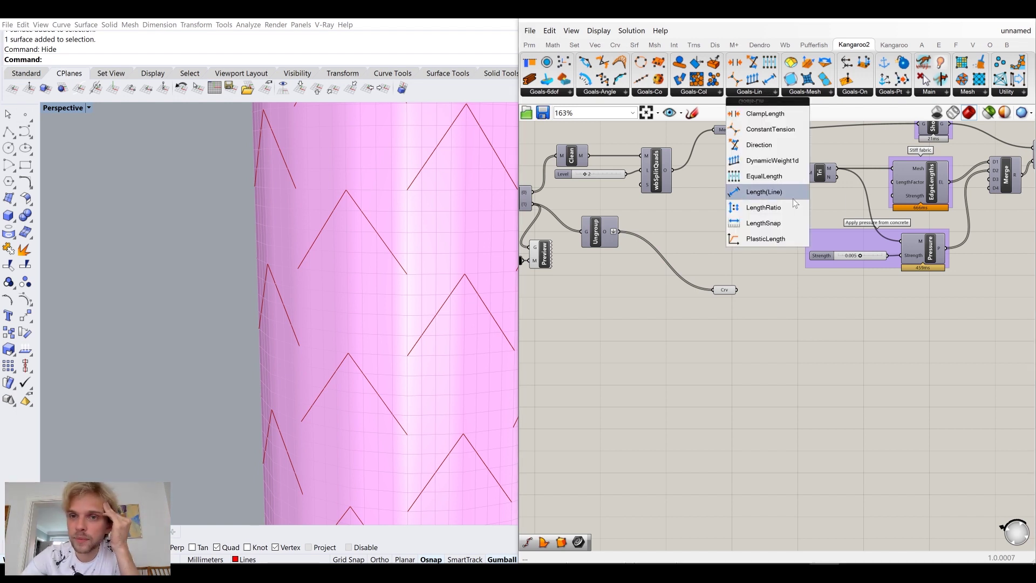
{"action": "left_click", "coordinate": [764, 191]}
{"action": "left_click", "coordinate": [871, 334]}
{"action": "left_click", "coordinate": [959, 346]}
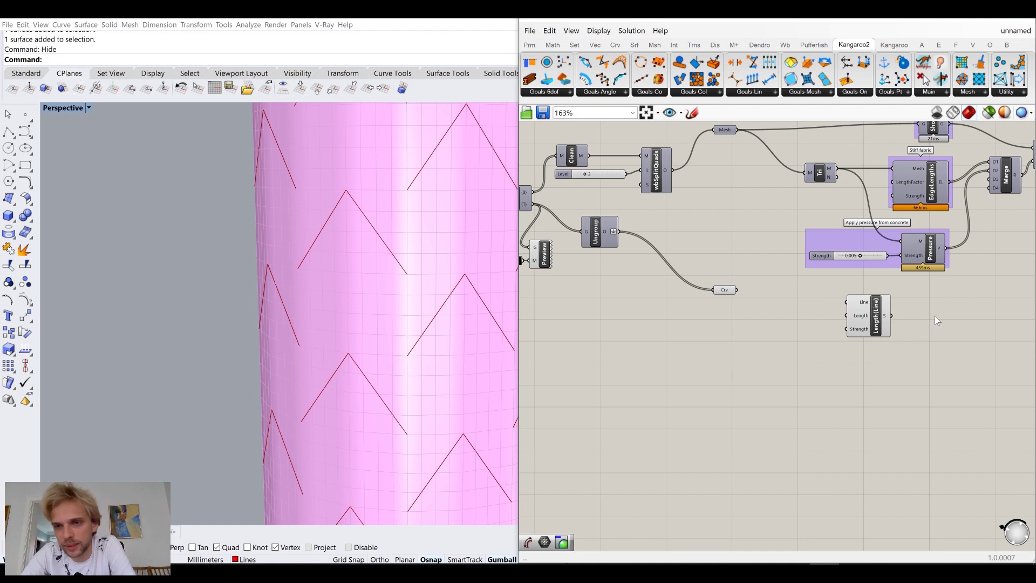
{"action": "scroll", "coordinate": [934, 316], "scroll_direction": "up", "scroll_amount": 3}
{"action": "left_click_drag", "start_coordinate": [881, 302], "coordinate": [914, 309]}
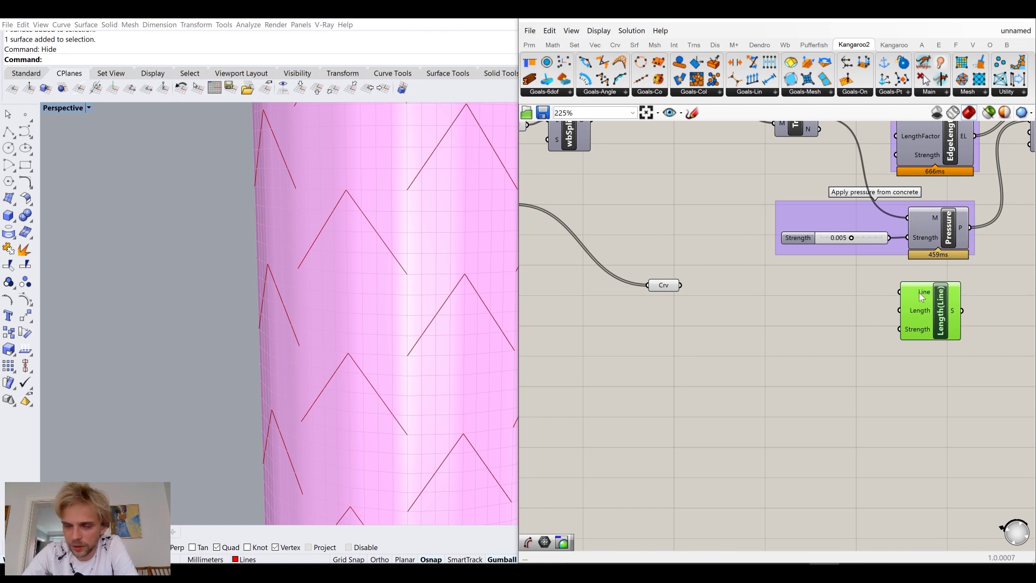
{"action": "left_click_drag", "start_coordinate": [680, 285], "coordinate": [898, 292]}
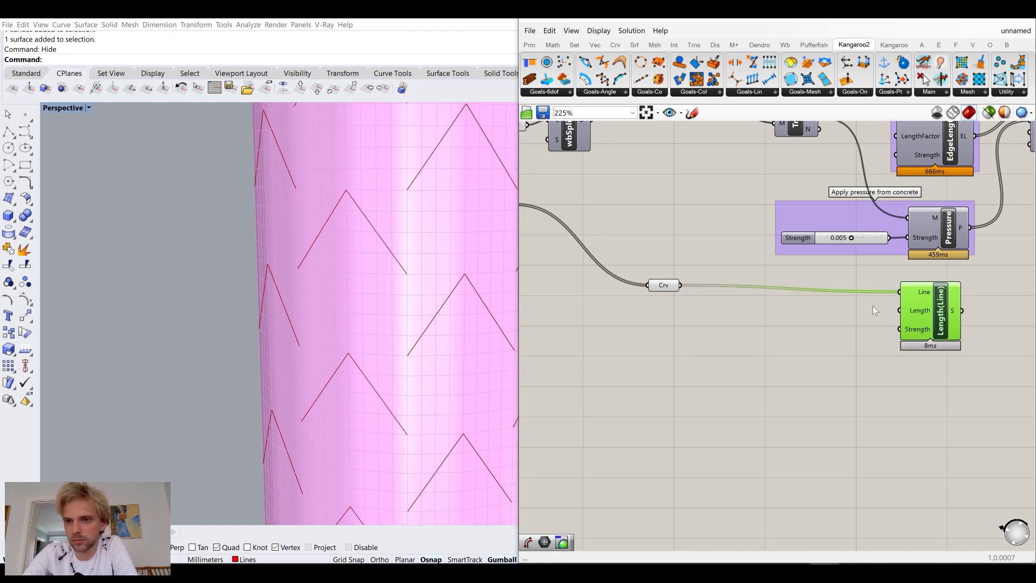
Turn off the Curve parameter's preview and move it close to Length(Line), level with the Line input
{"action": "left_click", "coordinate": [784, 351]}
{"action": "left_click", "coordinate": [665, 290]}
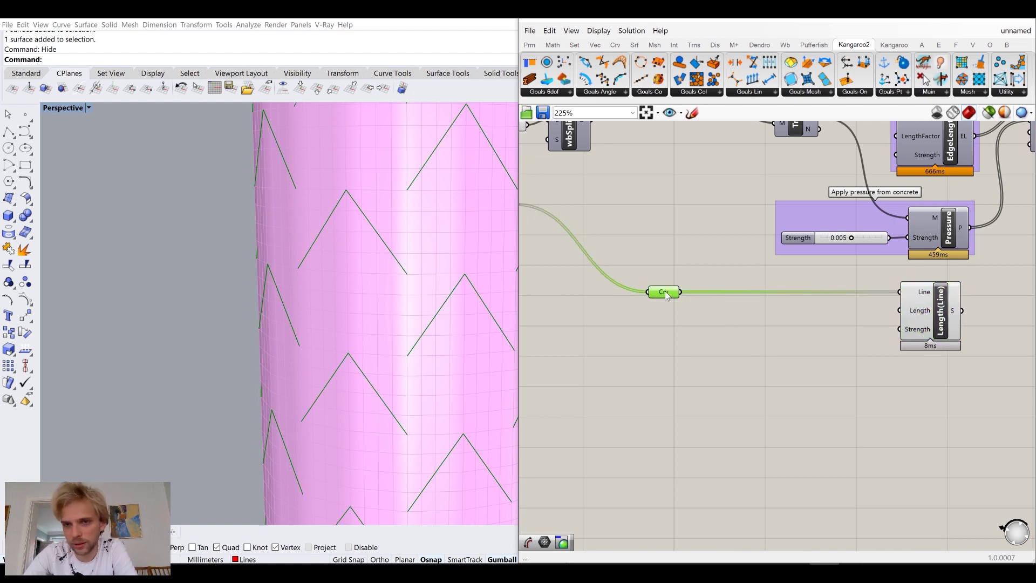
{"action": "right_click_drag", "start_coordinate": [664, 290], "coordinate": [729, 307]}
{"action": "middle_click", "coordinate": [726, 309]}
{"action": "left_click", "coordinate": [725, 308]}
{"action": "left_click_drag", "start_coordinate": [737, 310], "coordinate": [869, 305]}
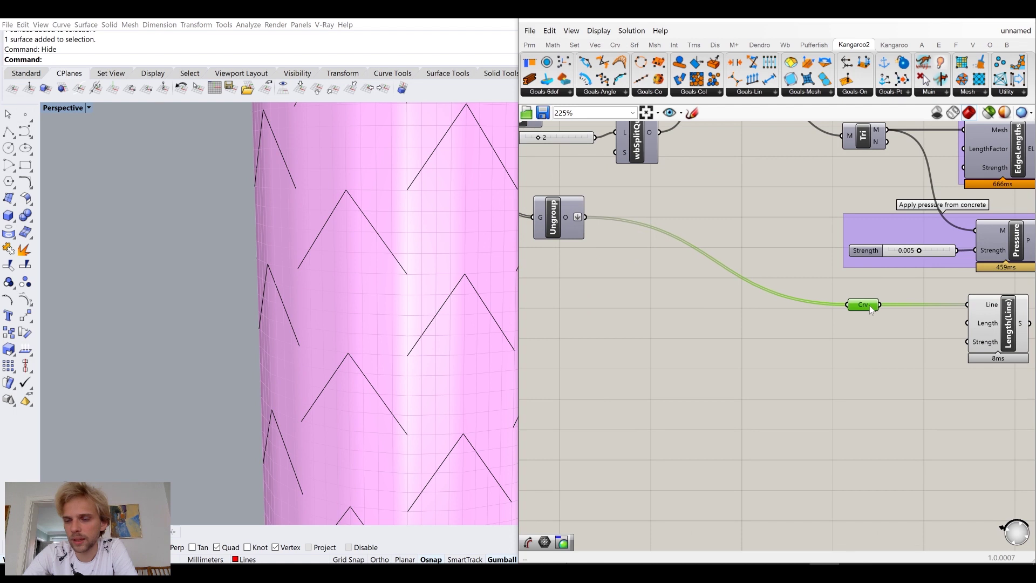
{"action": "left_click", "coordinate": [797, 338]}
Add a panel containing 0 and connect it to Length(Line)'s Length input
{"action": "scroll", "coordinate": [842, 307], "scroll_direction": "up", "scroll_amount": 2}
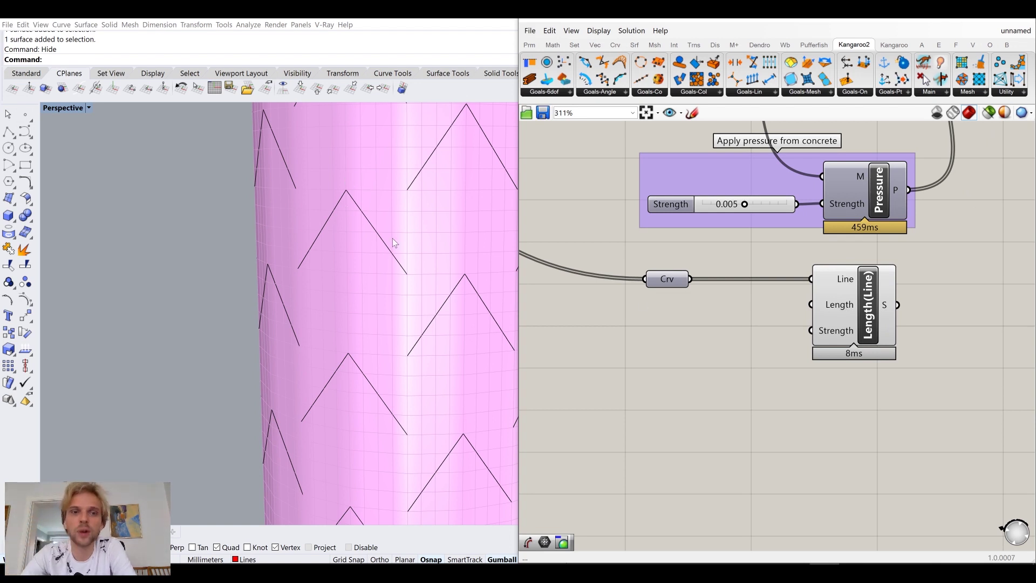
{"action": "double_click", "coordinate": [678, 363]}
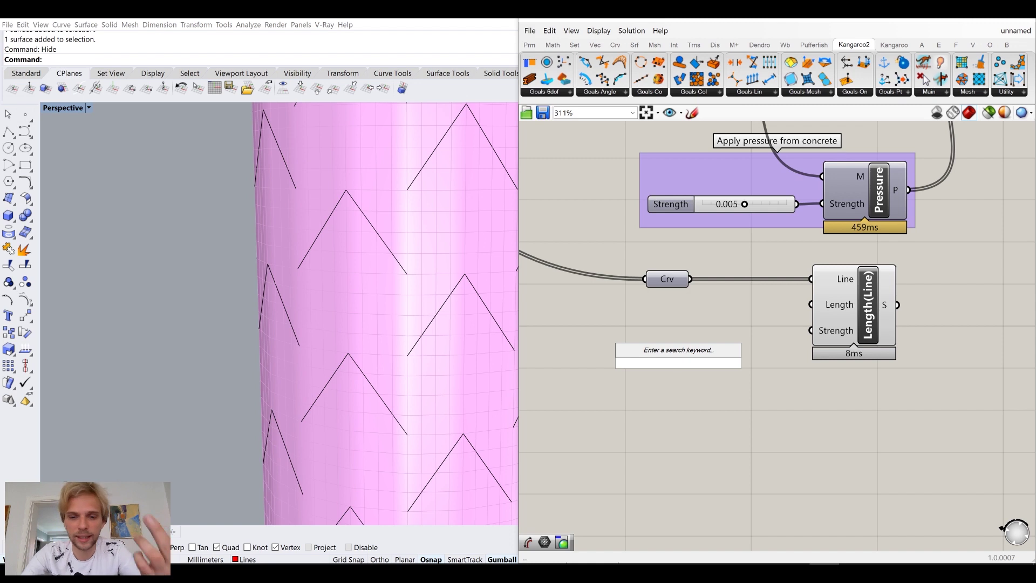
{"action": "type", "text": "0"}
{"action": "key", "text": "BackSpace"}
{"action": "type", "text": "0"}
{"action": "key", "text": "Return"}
{"action": "left_click_drag", "start_coordinate": [693, 363], "coordinate": [811, 304]}
Shrink the 0 panel and place it directly beside Length(Line)'s Length input
{"action": "left_click_drag", "start_coordinate": [627, 331], "coordinate": [731, 398]}
{"action": "scroll", "coordinate": [718, 378], "scroll_direction": "up", "scroll_amount": 4}
{"action": "scroll", "coordinate": [715, 330], "scroll_direction": "down", "scroll_amount": 2}
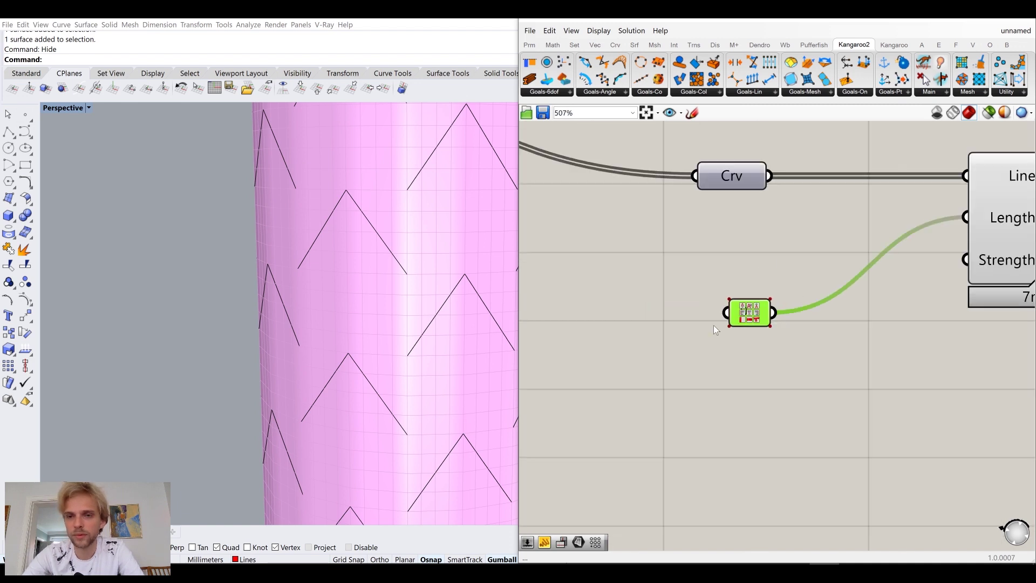
{"action": "scroll", "coordinate": [715, 330], "scroll_direction": "down", "scroll_amount": 4}
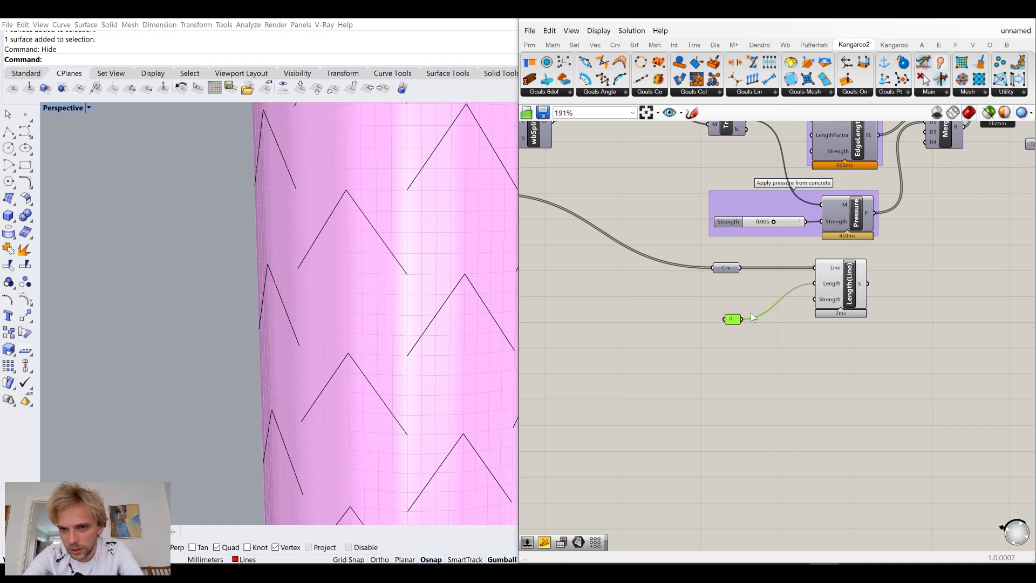
{"action": "left_click_drag", "start_coordinate": [733, 323], "coordinate": [799, 286]}
{"action": "scroll", "coordinate": [822, 292], "scroll_direction": "up", "scroll_amount": 3}
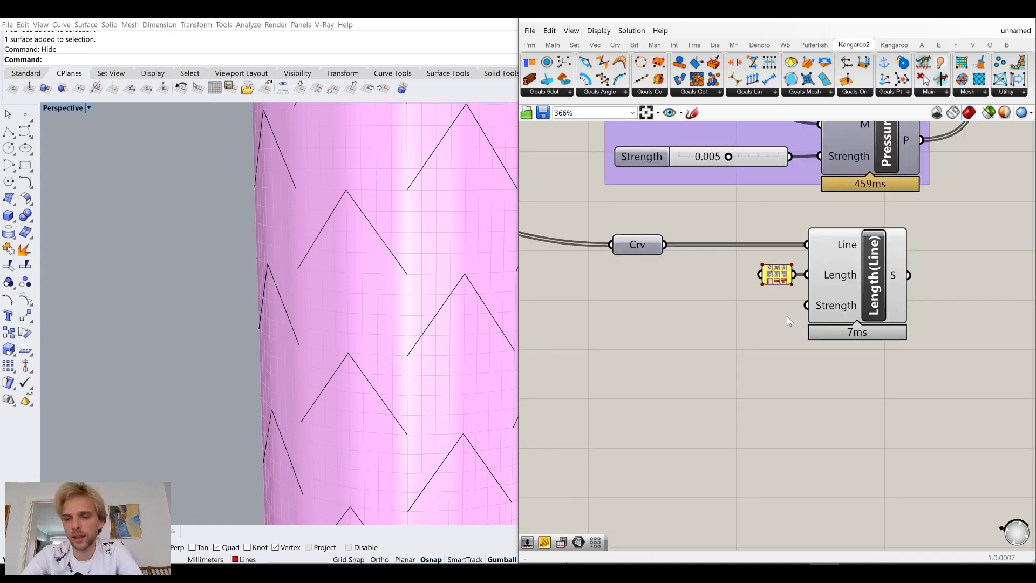
Add a decimal number slider from 0.0 to 10.0, connect it to Length(Line)'s Strength input and align it alongside
{"action": "mouse_move", "coordinate": [828, 311]}
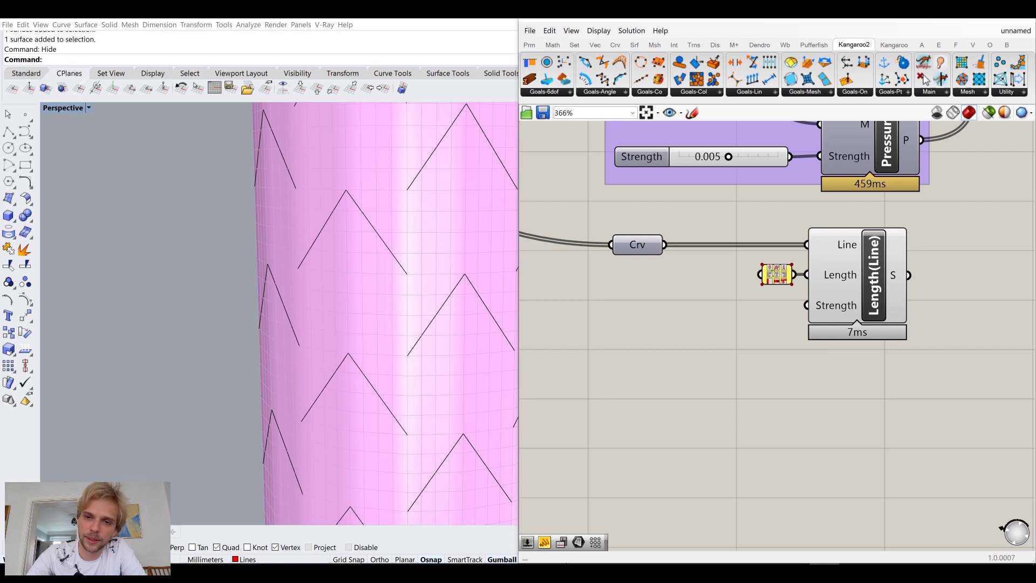
{"action": "double_click", "coordinate": [602, 380]}
{"action": "type", "text": "0..10"}
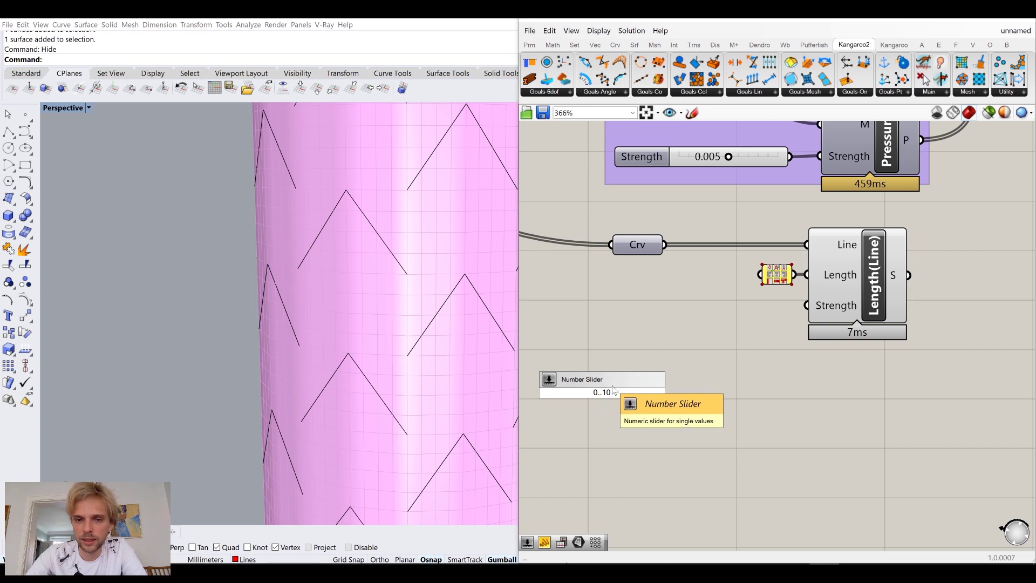
{"action": "key", "text": "Return"}
{"action": "left_click_drag", "start_coordinate": [622, 403], "coordinate": [806, 306]}
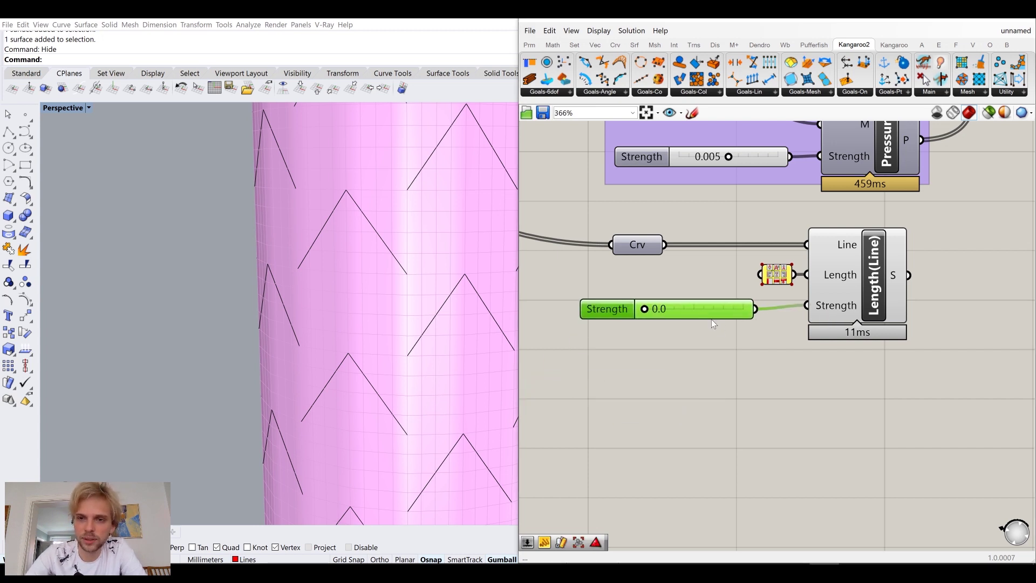
{"action": "left_click_drag", "start_coordinate": [711, 317], "coordinate": [730, 311]}
{"action": "scroll", "coordinate": [730, 309], "scroll_direction": "down", "scroll_amount": 5}
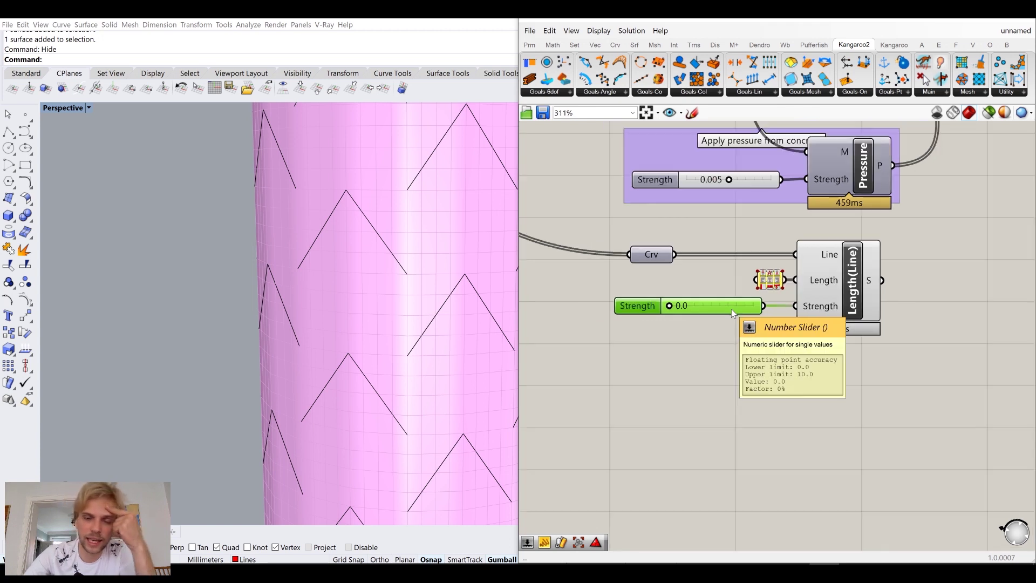
{"action": "scroll", "coordinate": [698, 374], "scroll_direction": "up", "scroll_amount": 1}
Connect Length(Line)'s S output to the D3 input of Merge
{"action": "left_click_drag", "start_coordinate": [689, 379], "coordinate": [750, 227]}
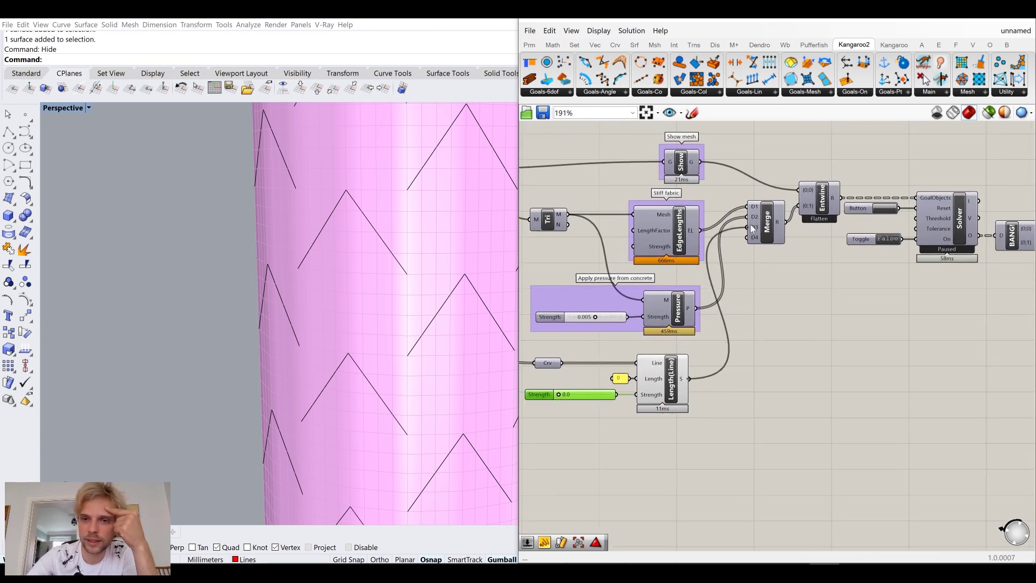
{"action": "right_click_drag", "start_coordinate": [685, 379], "coordinate": [736, 340]}
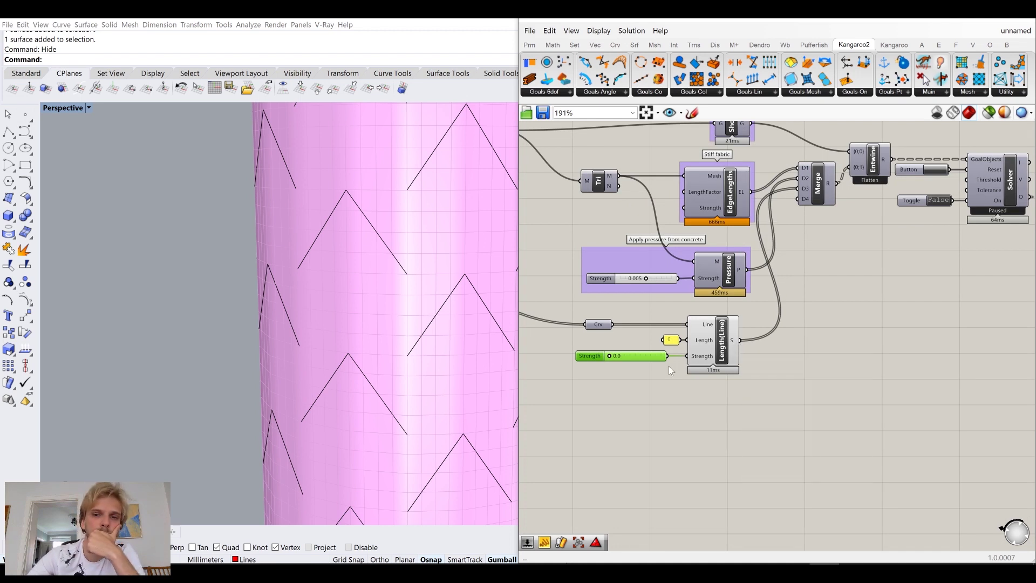
{"action": "left_click", "coordinate": [787, 369]}
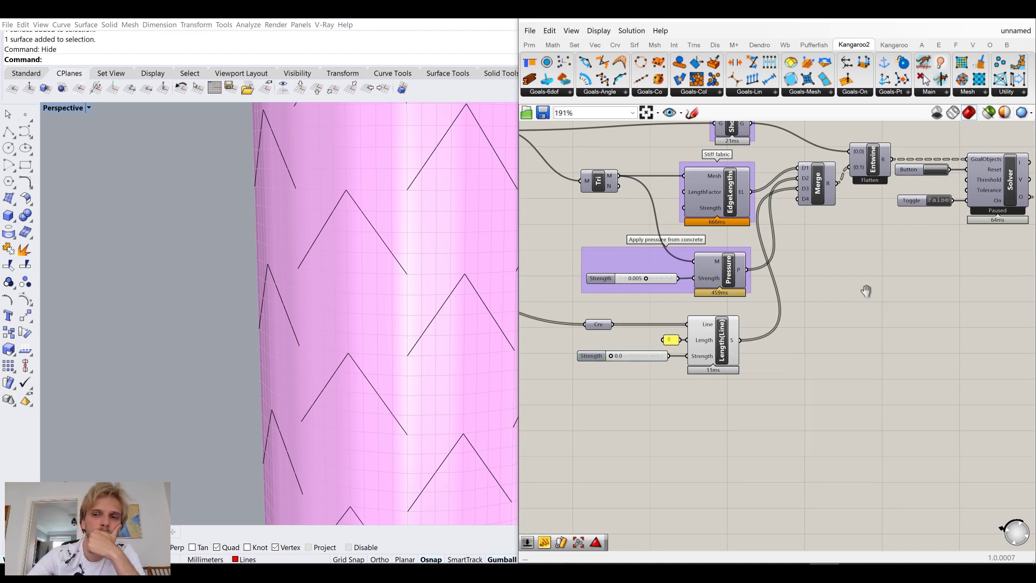
Start the Solver by setting its toggle to True and show the whole cylinder mesh
{"action": "right_click_drag", "start_coordinate": [866, 291], "coordinate": [693, 333]}
{"action": "double_click", "coordinate": [751, 234]}
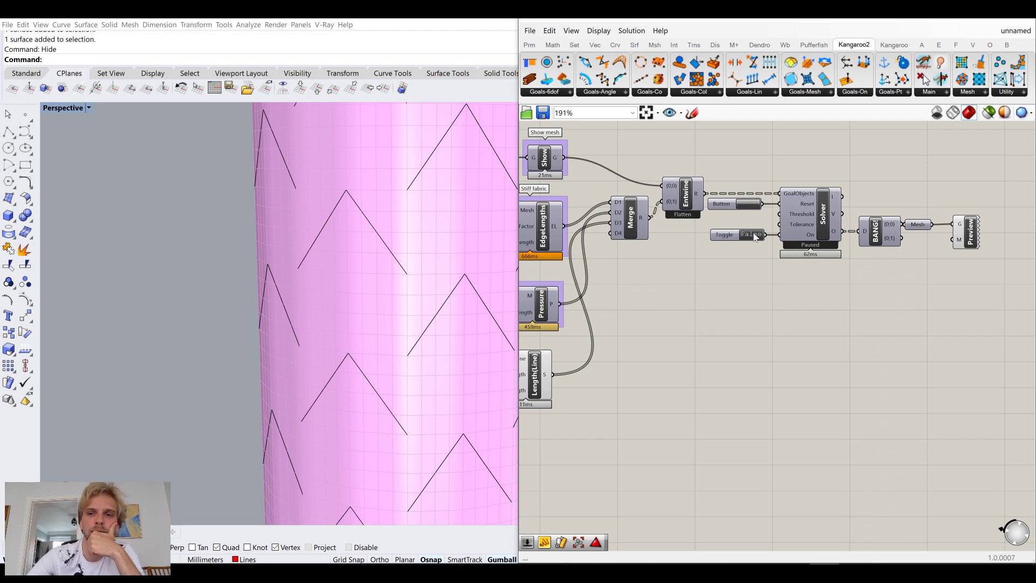
{"action": "right_click_drag", "start_coordinate": [680, 328], "coordinate": [840, 295]}
{"action": "scroll", "coordinate": [354, 279], "scroll_direction": "down", "scroll_amount": 2}
{"action": "scroll", "coordinate": [664, 344], "scroll_direction": "up", "scroll_amount": 5}
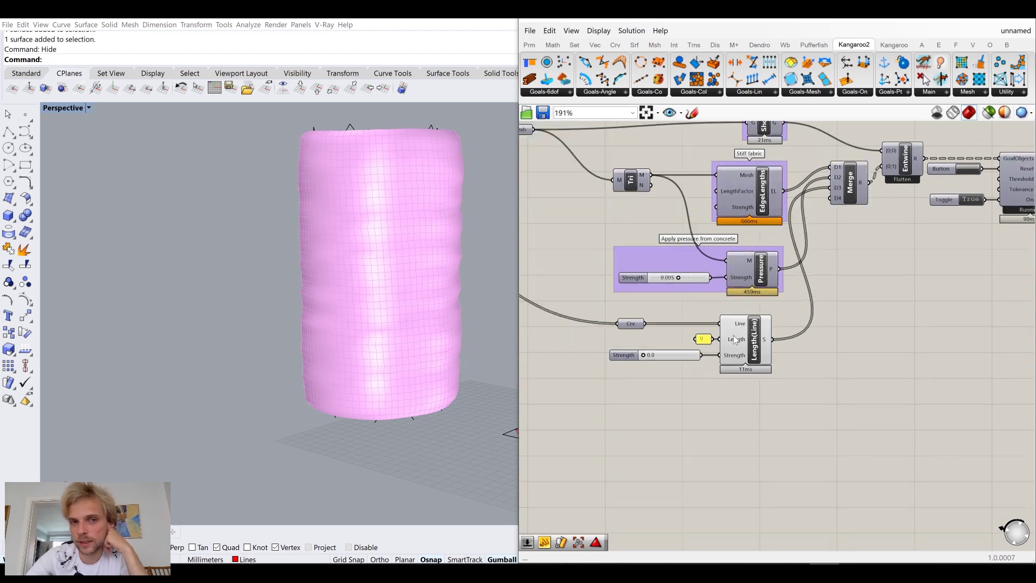
Test Length(Line) Strength values of 0.3 and 10.0 on the running simulation and return the slider to 0.0
{"action": "left_click_drag", "start_coordinate": [640, 360], "coordinate": [648, 364]}
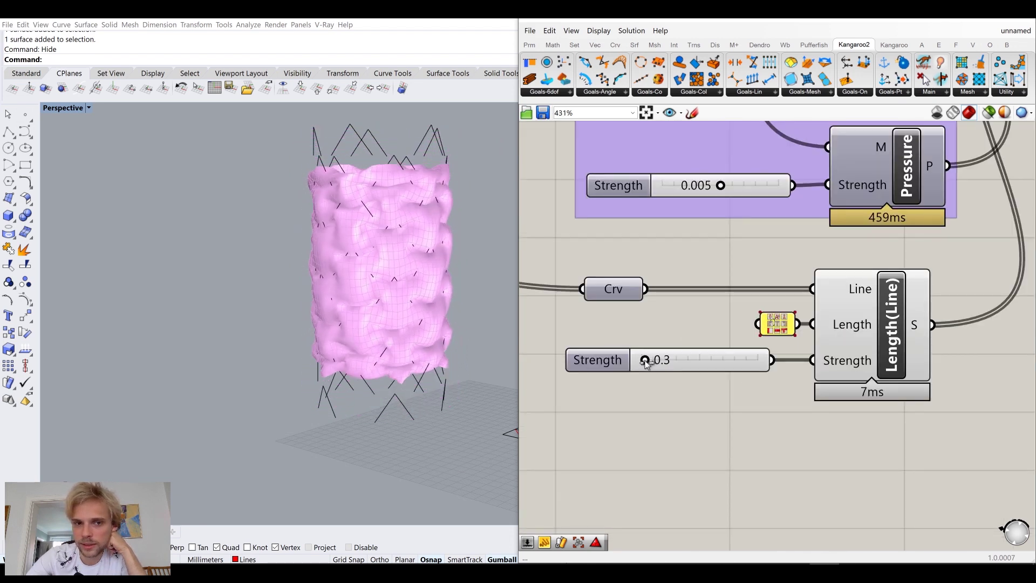
{"action": "scroll", "coordinate": [395, 264], "scroll_direction": "up", "scroll_amount": 5}
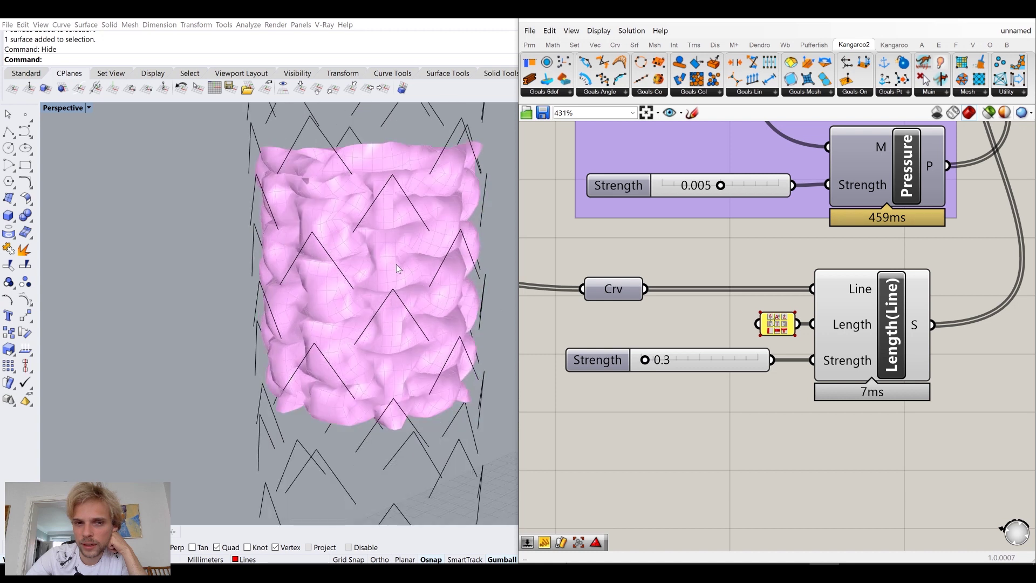
{"action": "mouse_move", "coordinate": [413, 265]}
{"action": "right_mouse_down"}
{"action": "mouse_move", "coordinate": [397, 259]}
{"action": "mouse_move", "coordinate": [409, 265]}
{"action": "right_mouse_up"}
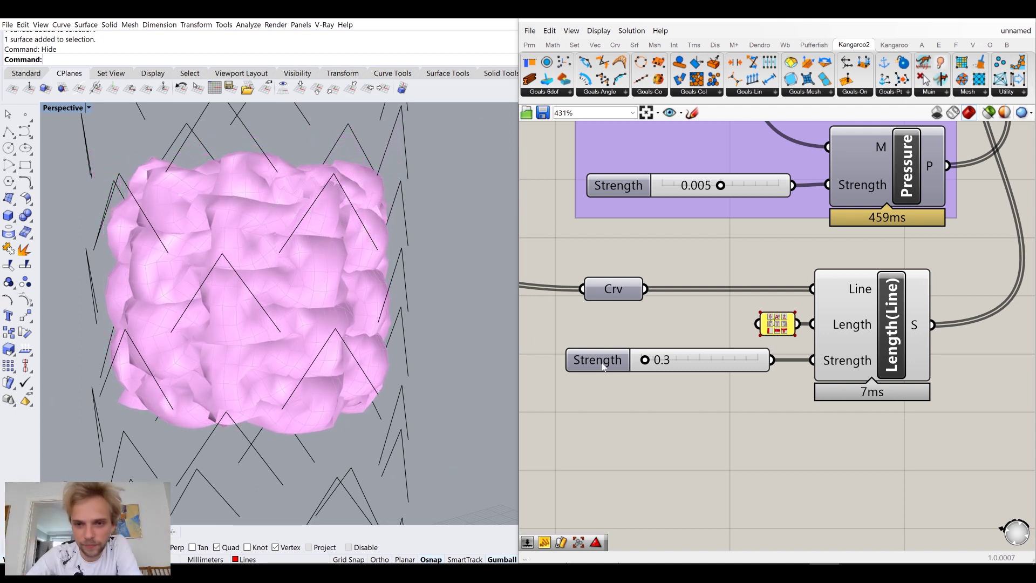
{"action": "left_click_drag", "start_coordinate": [646, 362], "coordinate": [757, 364]}
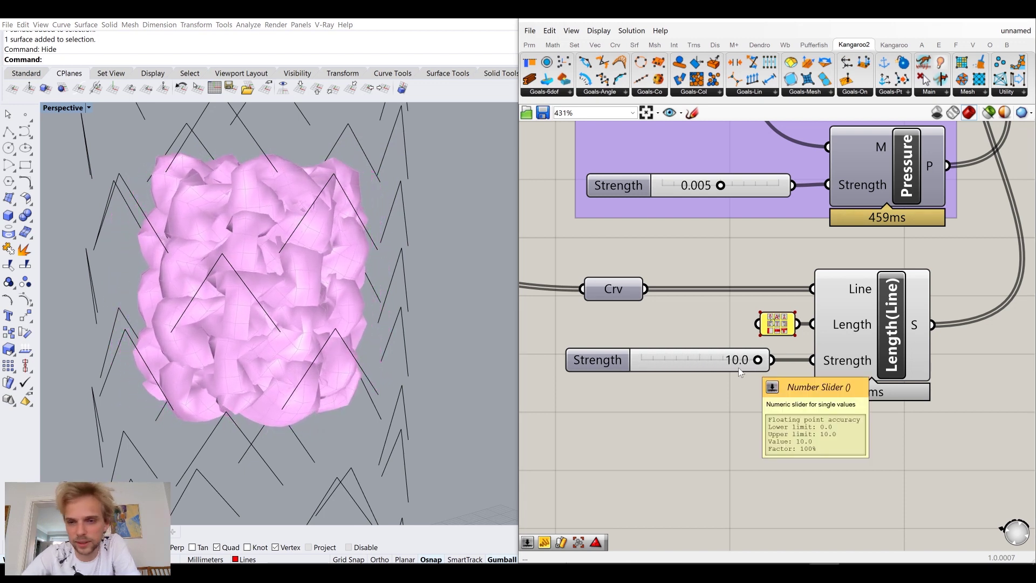
{"action": "left_click_drag", "start_coordinate": [747, 364], "coordinate": [557, 377]}
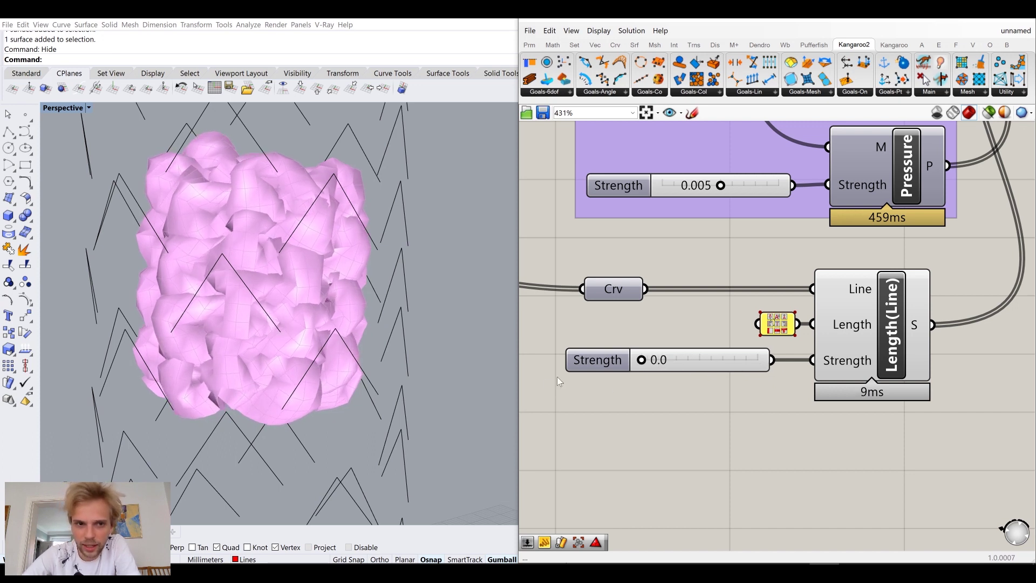
Set the Solver's toggle to False and reset the simulation to the undeformed cylinder
{"action": "scroll", "coordinate": [654, 351], "scroll_direction": "down", "scroll_amount": 3}
{"action": "scroll", "coordinate": [654, 353], "scroll_direction": "down", "scroll_amount": 2}
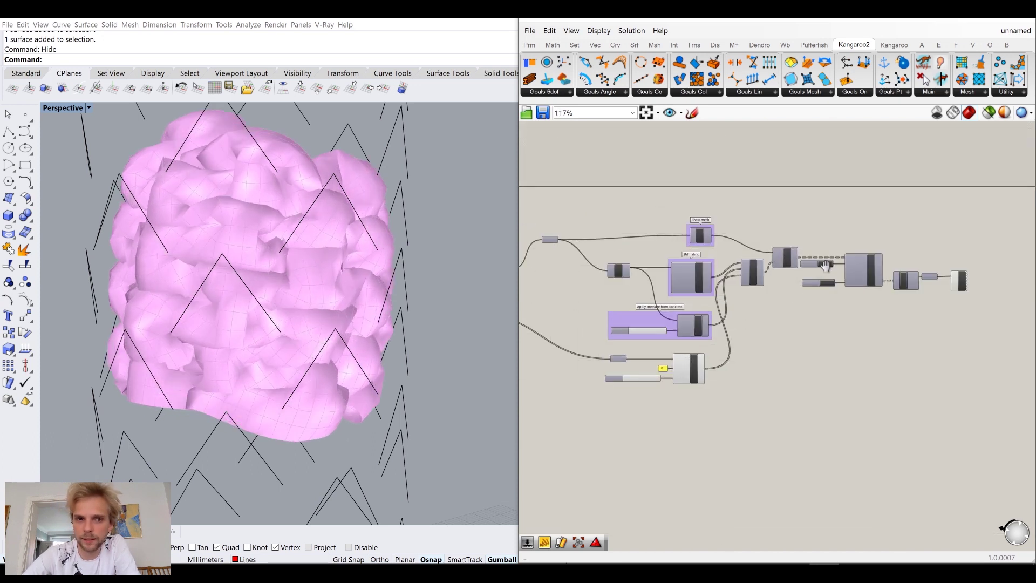
{"action": "scroll", "coordinate": [812, 279], "scroll_direction": "up", "scroll_amount": 2}
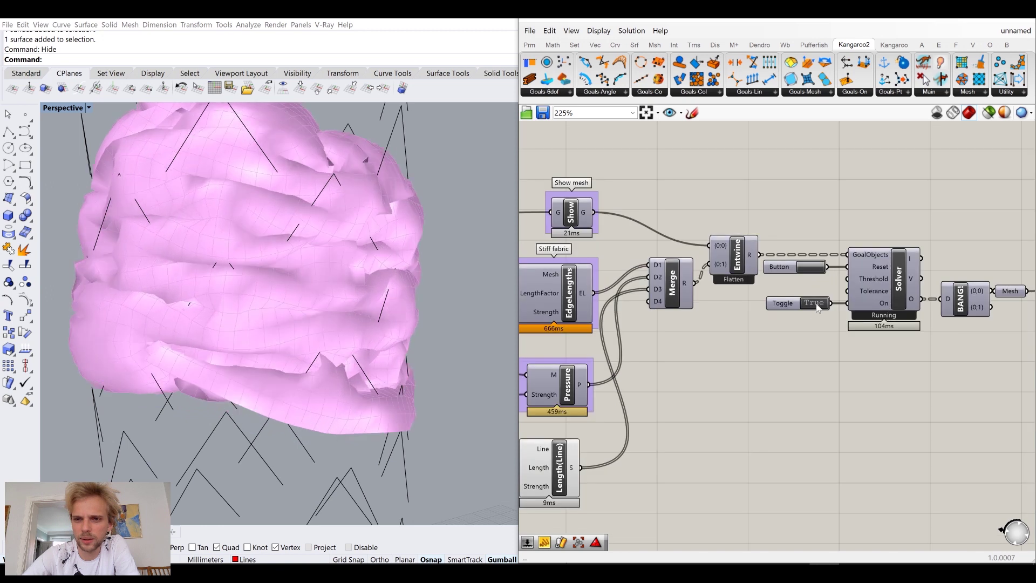
{"action": "left_click", "coordinate": [812, 295]}
{"action": "left_click", "coordinate": [816, 270]}
{"action": "scroll", "coordinate": [717, 330], "scroll_direction": "down", "scroll_amount": 2}
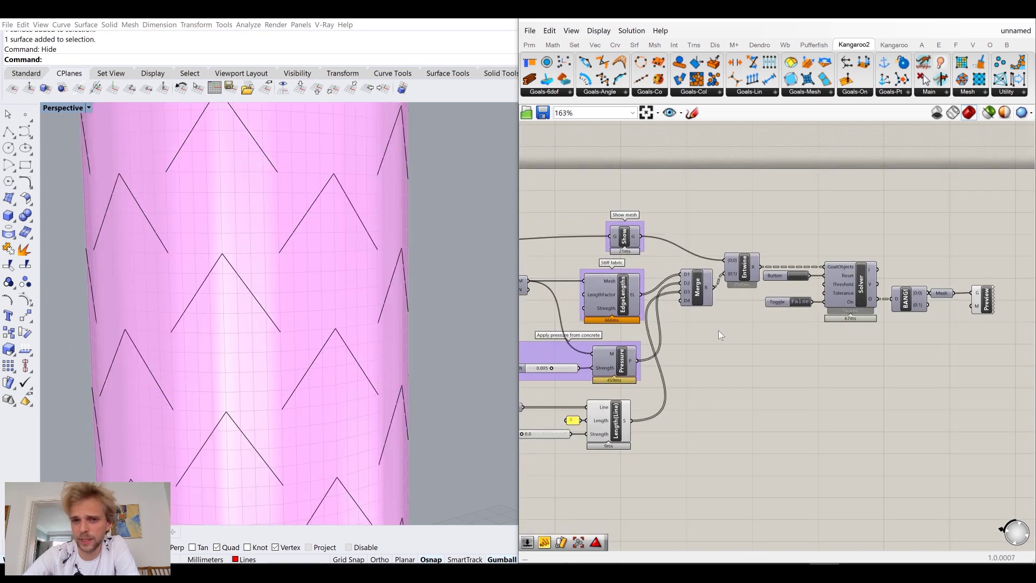
Group the Curve parameter, 0 panel, Strength slider and Length(Line), and shift the group slightly beneath the Pressure group
{"action": "scroll", "coordinate": [698, 334], "scroll_direction": "up", "scroll_amount": 2}
{"action": "left_click_drag", "start_coordinate": [837, 416], "coordinate": [603, 322]}
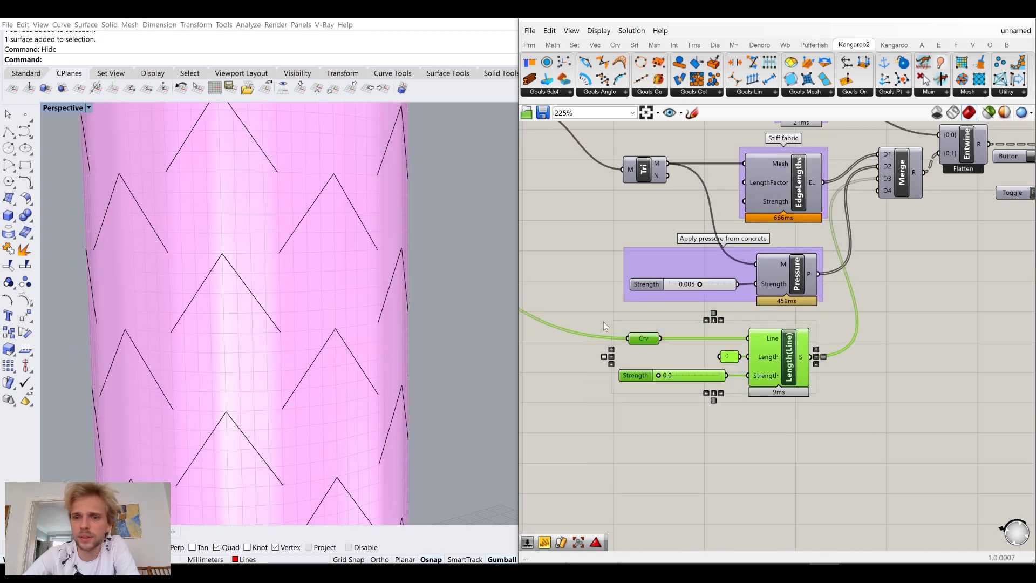
{"action": "key", "text": "ctrl+g"}
{"action": "middle_click", "coordinate": [603, 321]}
{"action": "left_click_drag", "start_coordinate": [696, 328], "coordinate": [703, 336]}
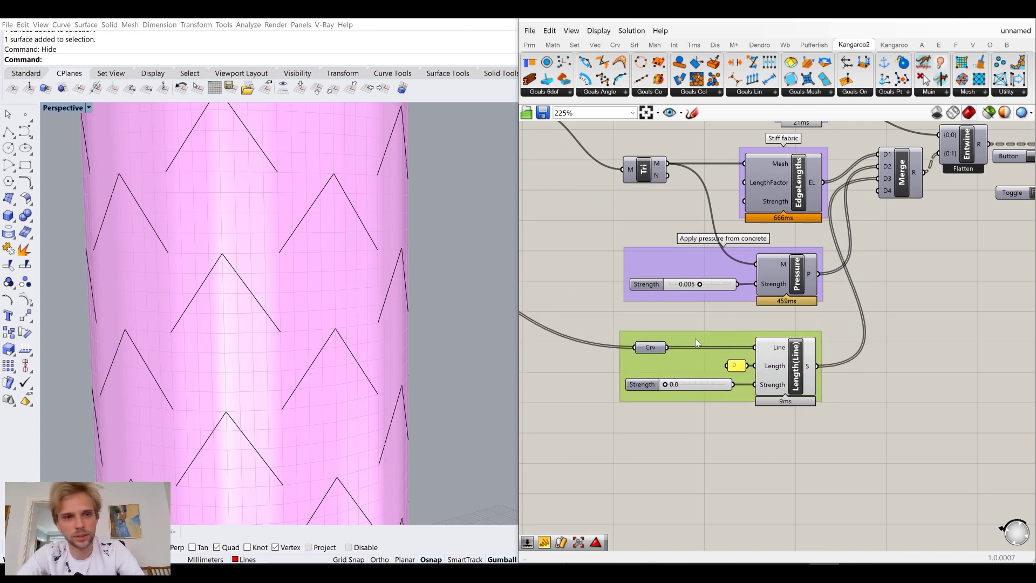
Name the group around Length(Line) "Contract smocking lines"
{"action": "right_click", "coordinate": [694, 339]}
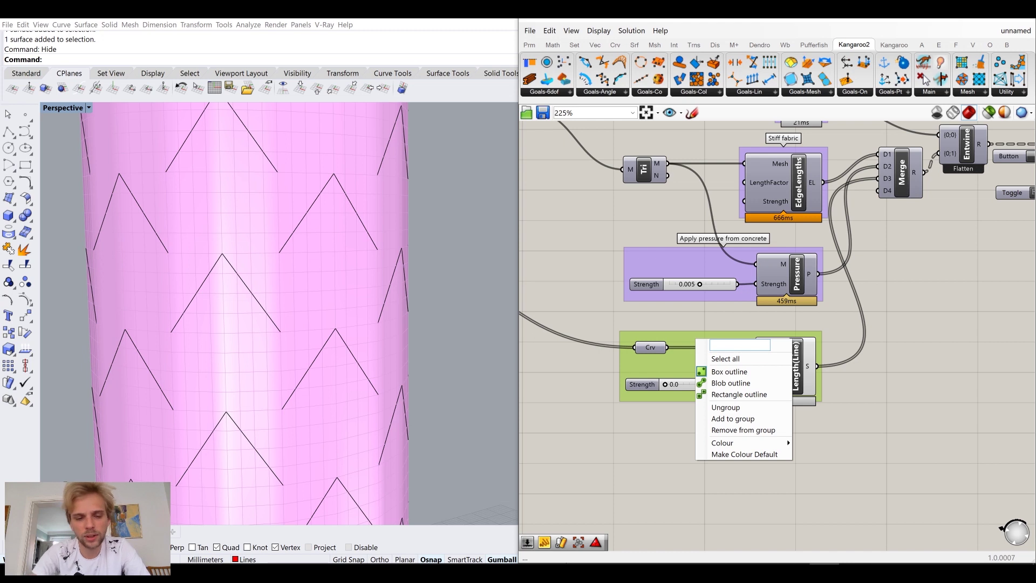
{"action": "type", "text": "Contrac"}
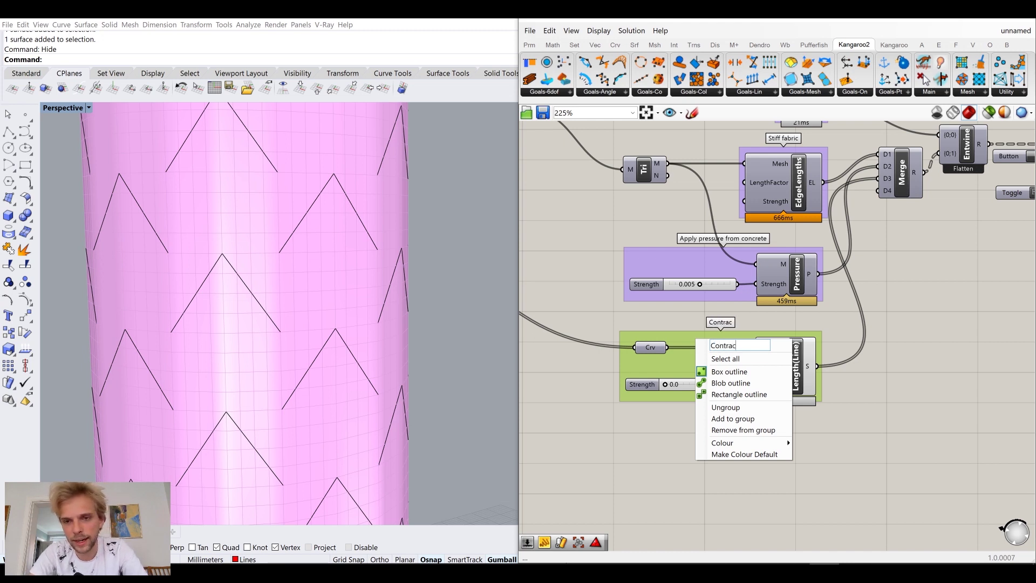
{"action": "type", "text": "t lines"}
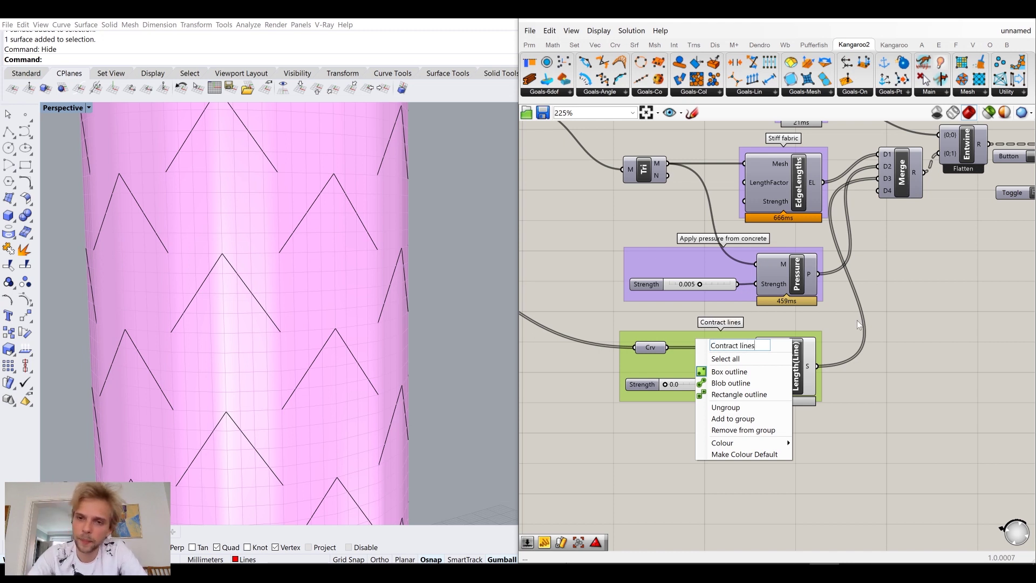
{"action": "key", "text": "BackSpace"}
{"action": "key", "text": "BackSpace"}
{"action": "key", "text": "BackSpace"}
{"action": "key", "text": "BackSpace"}
{"action": "key", "text": "BackSpace"}
{"action": "type", "text": "smocking"}
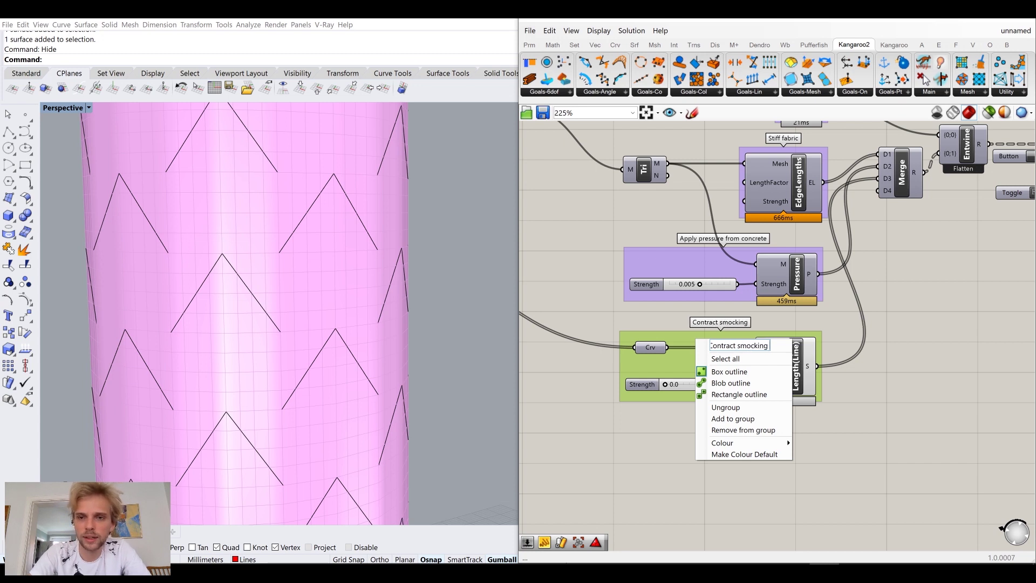
{"action": "type", "text": " lines"}
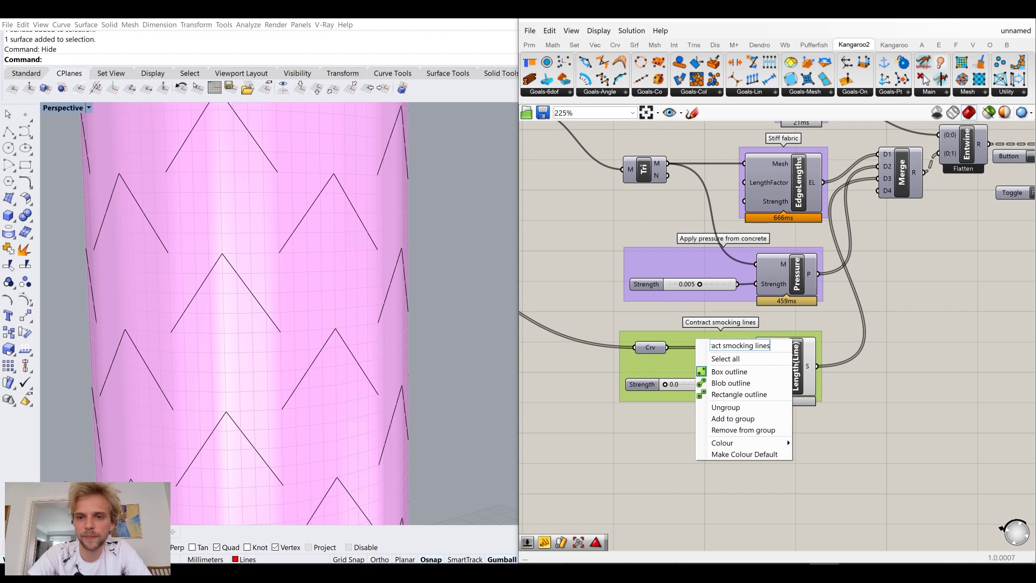
{"action": "key", "text": "Escape"}
Turn off the Length(Line) preview and shift its group slightly to line up beneath the Pressure group
{"action": "middle_click", "coordinate": [775, 370]}
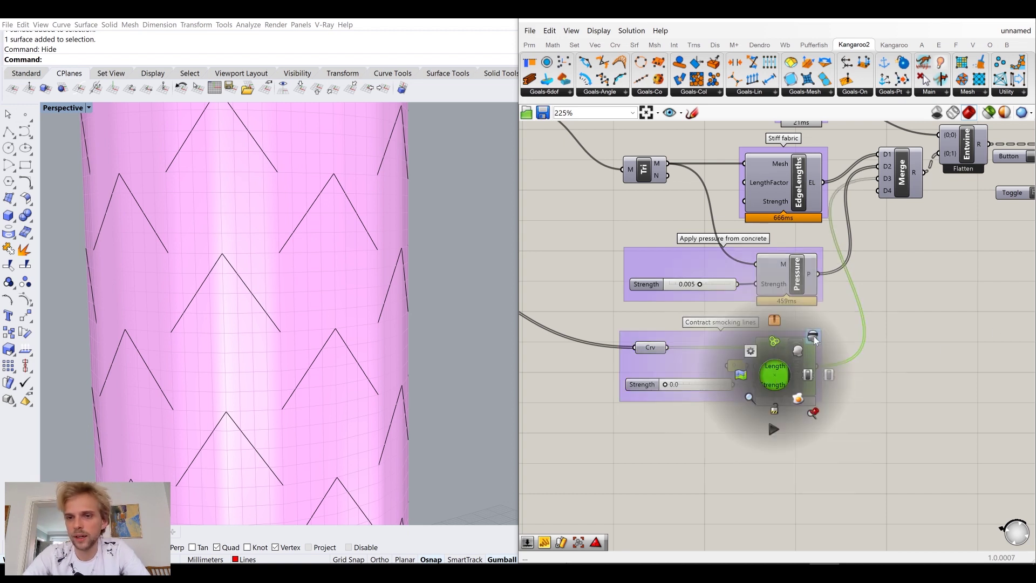
{"action": "left_click_drag", "start_coordinate": [732, 354], "coordinate": [736, 361]}
{"action": "left_click", "coordinate": [874, 299]}
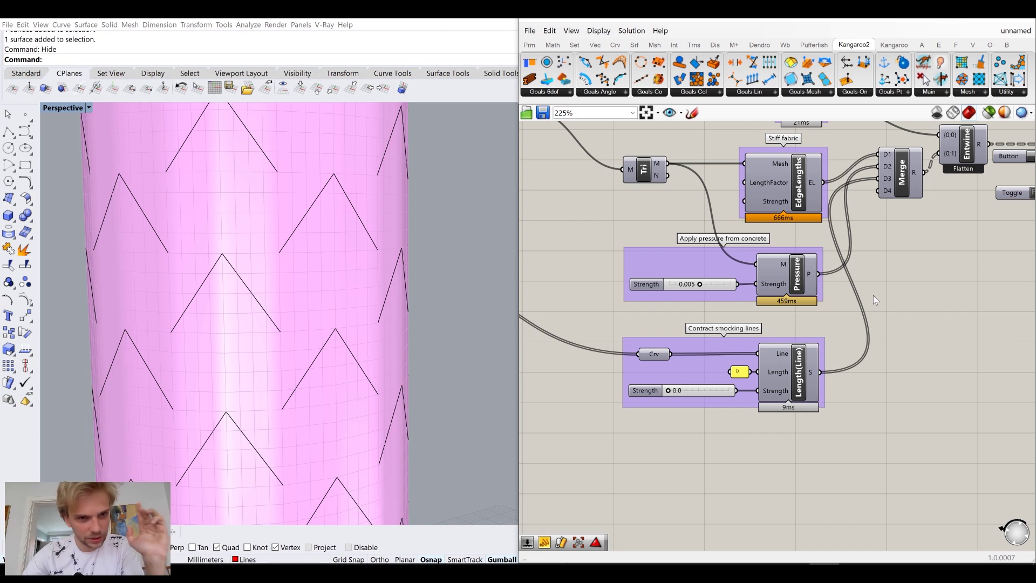
Add a Kangaroo2 SphereCollide goal to the canvas beneath the Contract smocking lines group
{"action": "scroll", "coordinate": [714, 393], "scroll_direction": "down", "scroll_amount": 2}
{"action": "right_click_drag", "start_coordinate": [717, 415], "coordinate": [709, 405]}
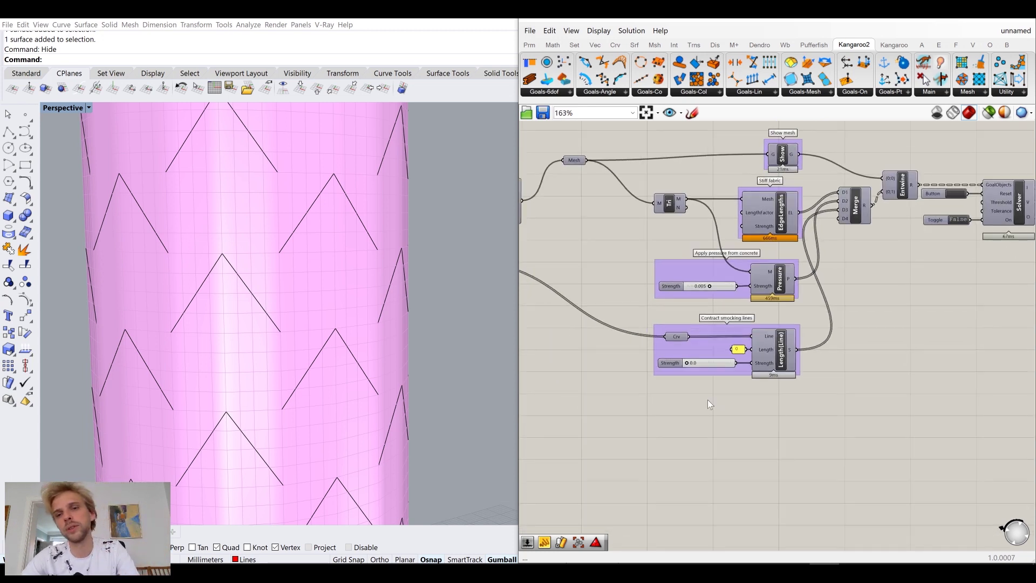
{"action": "left_click", "coordinate": [695, 93]}
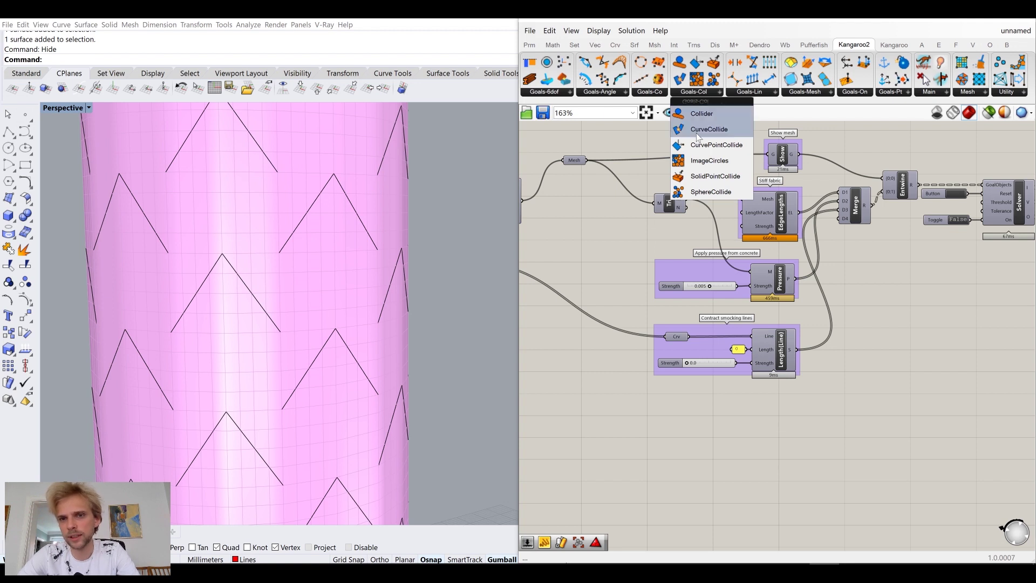
{"action": "left_click_drag", "start_coordinate": [703, 192], "coordinate": [776, 429]}
{"action": "right_click_drag", "start_coordinate": [748, 427], "coordinate": [785, 408]}
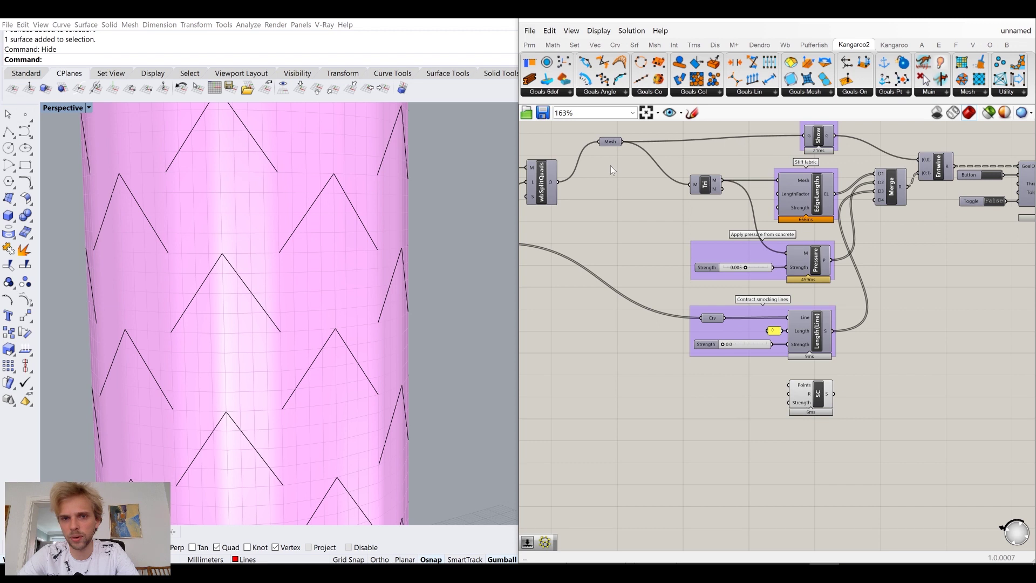
Shift the Mesh parameter closer to wbSplitQuads to make room before the Tri component
{"action": "left_click_drag", "start_coordinate": [606, 143], "coordinate": [584, 141]}
{"action": "left_click_drag", "start_coordinate": [699, 187], "coordinate": [698, 194]}
{"action": "left_click", "coordinate": [644, 209]}
{"action": "left_click_drag", "start_coordinate": [586, 143], "coordinate": [591, 141]}
Add Weaverbird's Vertices Component, feed it from the Mesh parameter, and connect its P output to SphereCollide's Points input
{"action": "double_click", "coordinate": [632, 410]}
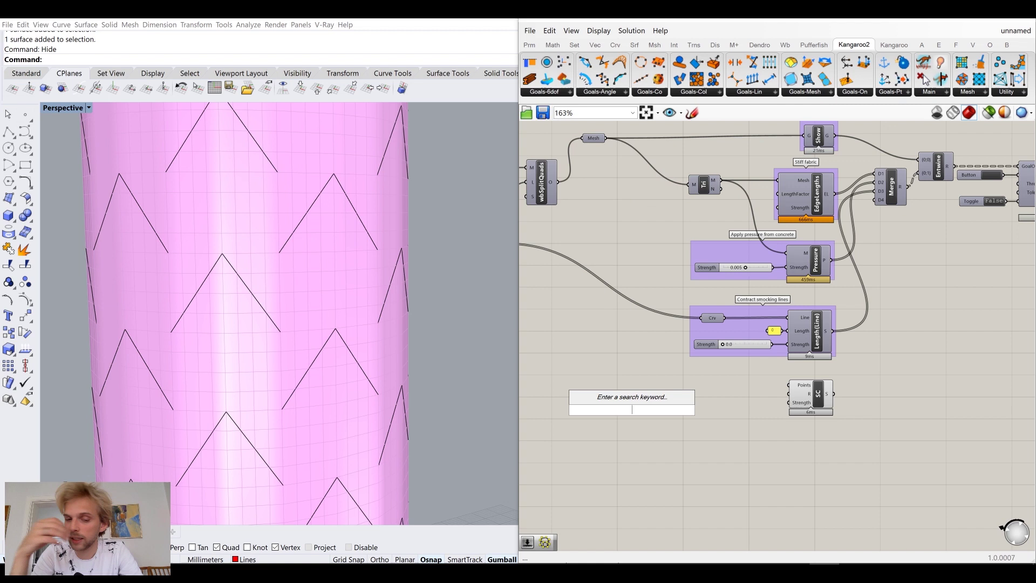
{"action": "type", "text": "wave"}
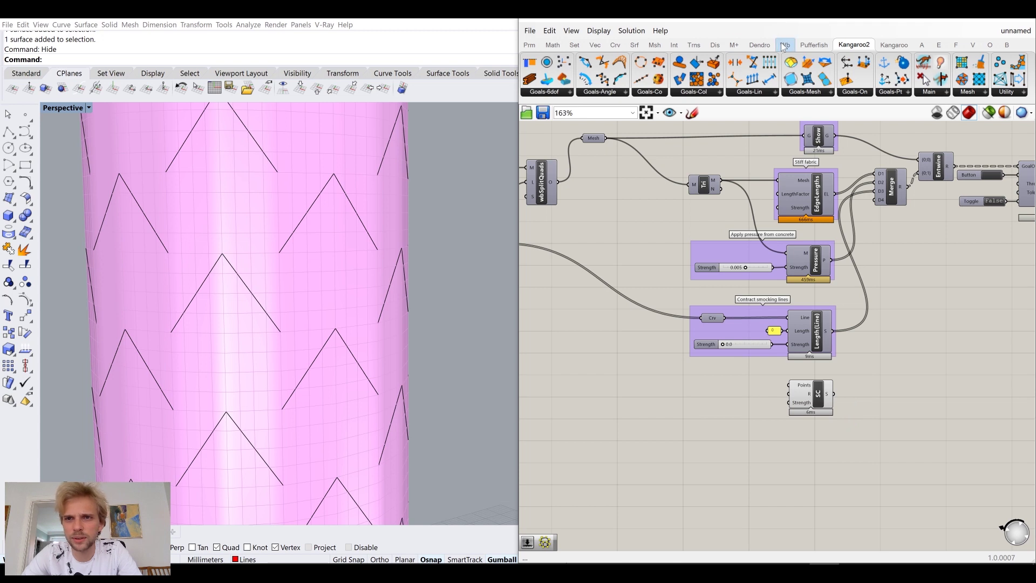
{"action": "left_click", "coordinate": [783, 46]}
{"action": "left_click", "coordinate": [656, 93]}
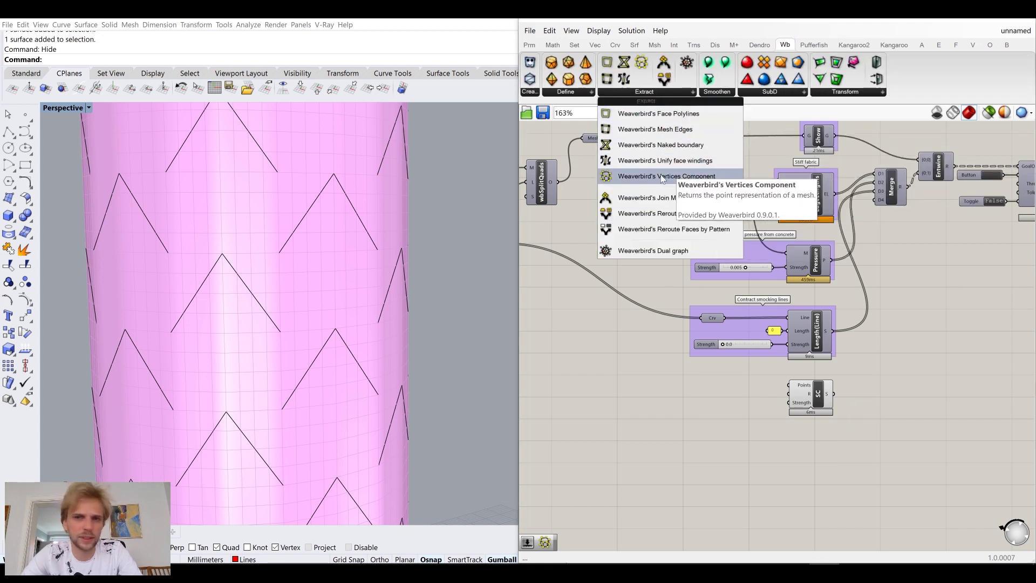
{"action": "left_click_drag", "start_coordinate": [668, 180], "coordinate": [632, 213]}
{"action": "left_click_drag", "start_coordinate": [605, 138], "coordinate": [661, 391]}
{"action": "scroll", "coordinate": [686, 419], "scroll_direction": "up", "scroll_amount": 3}
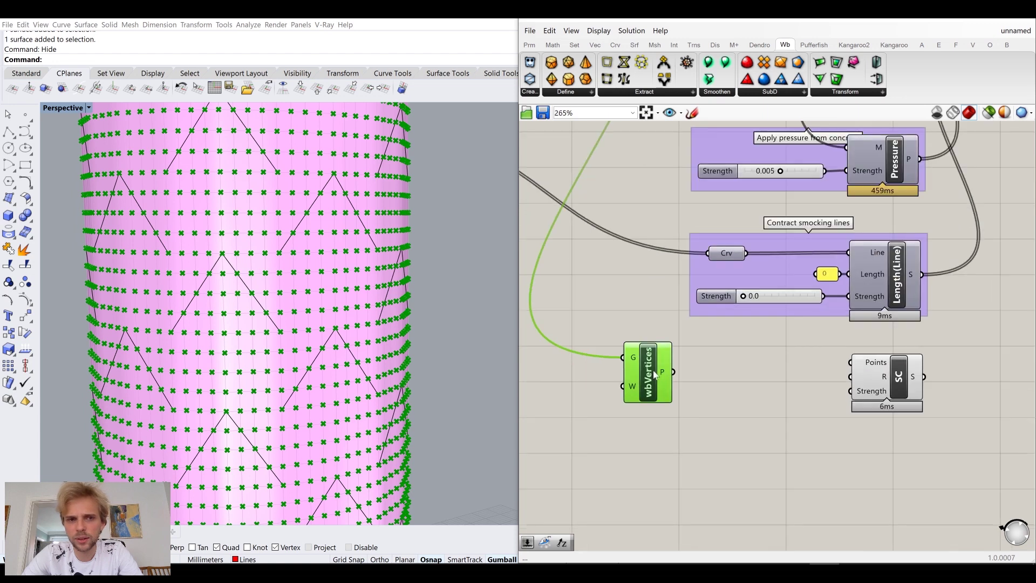
{"action": "left_click_drag", "start_coordinate": [686, 381], "coordinate": [652, 378]}
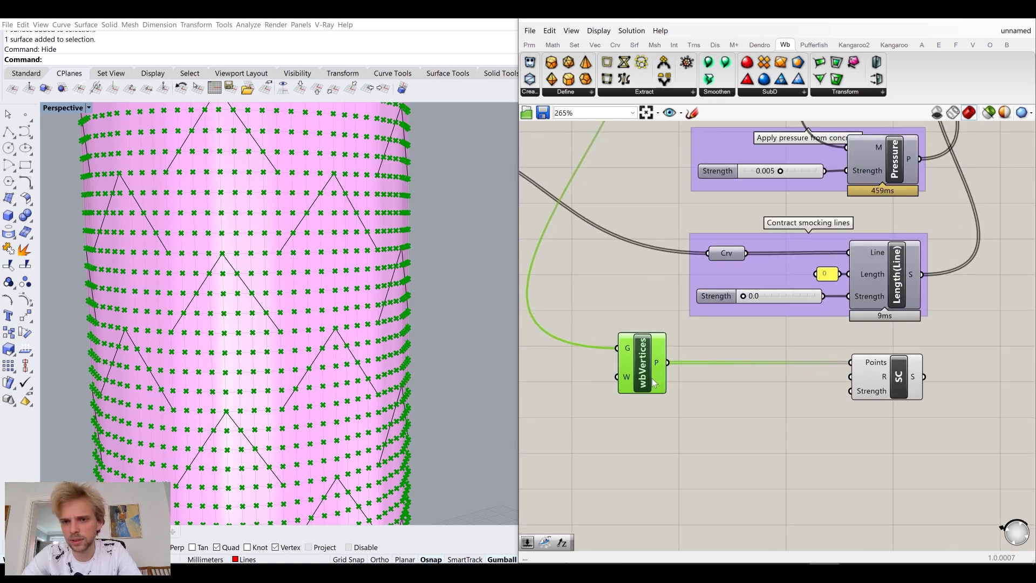
{"action": "left_click", "coordinate": [795, 425]}
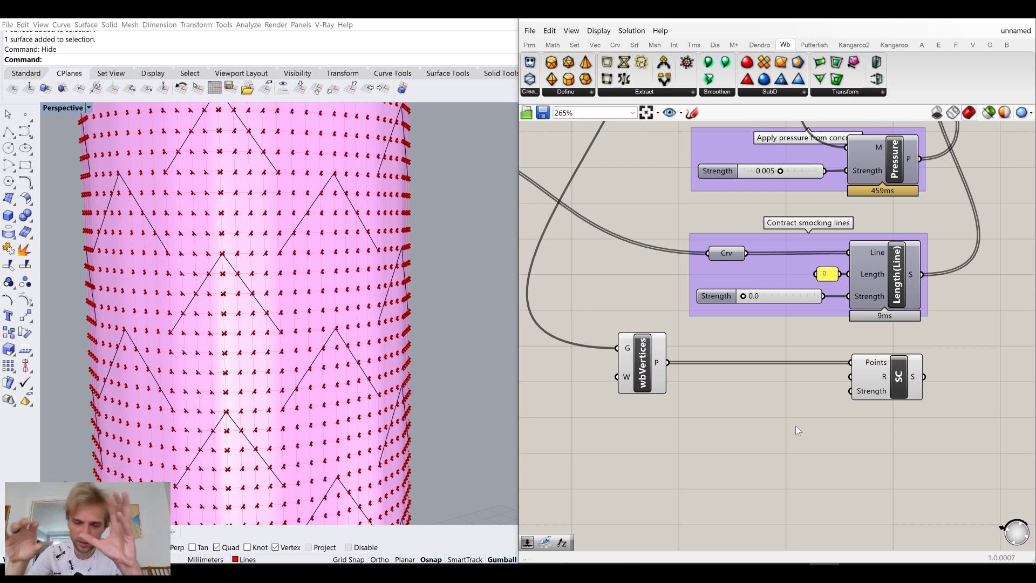
Add a Mesh Sphere component and connect the wbVertices points to its base input
{"action": "double_click", "coordinate": [677, 449]}
{"action": "type", "text": "mesh sphere"}
{"action": "key", "text": "Return"}
{"action": "scroll", "coordinate": [674, 381], "scroll_direction": "down", "scroll_amount": 2}
{"action": "left_click_drag", "start_coordinate": [665, 417], "coordinate": [715, 417]}
{"action": "left_click", "coordinate": [662, 438]}
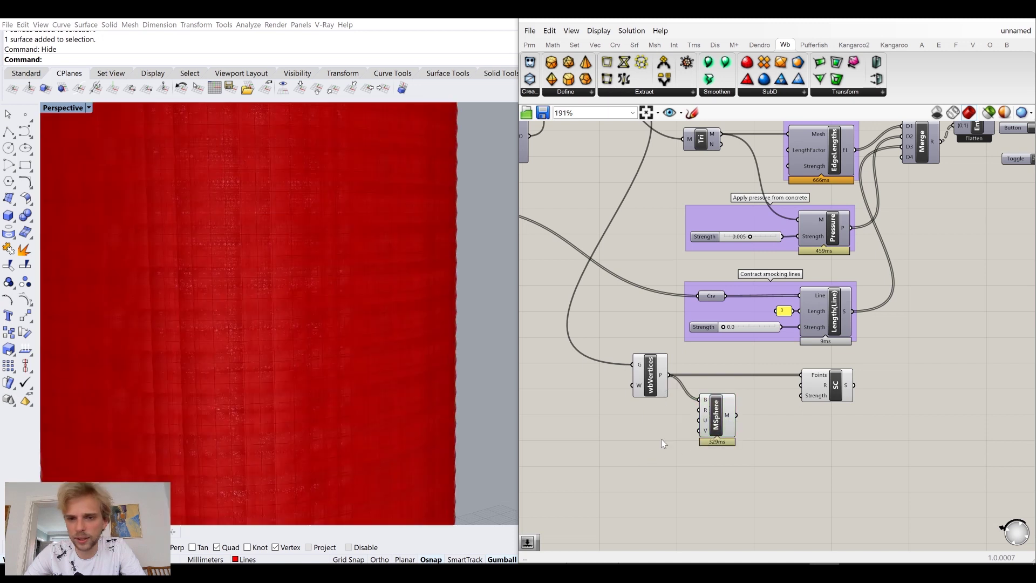
Create a number slider with value 1 and connect it to the Mesh Sphere's R input
{"action": "scroll", "coordinate": [681, 414], "scroll_direction": "up", "scroll_amount": 4}
{"action": "double_click", "coordinate": [614, 439]}
{"action": "type", "text": "1"}
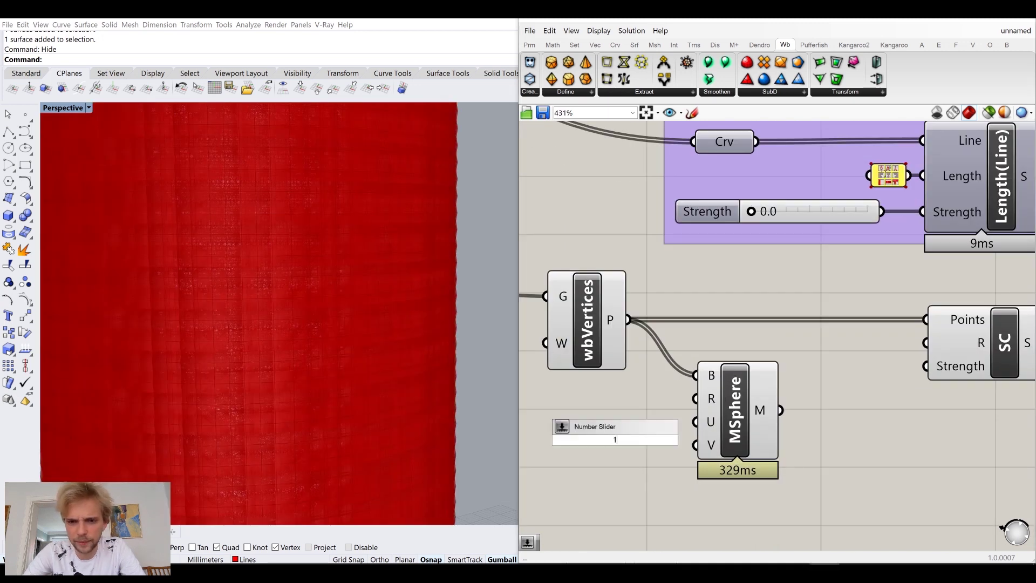
{"action": "key", "text": "Return"}
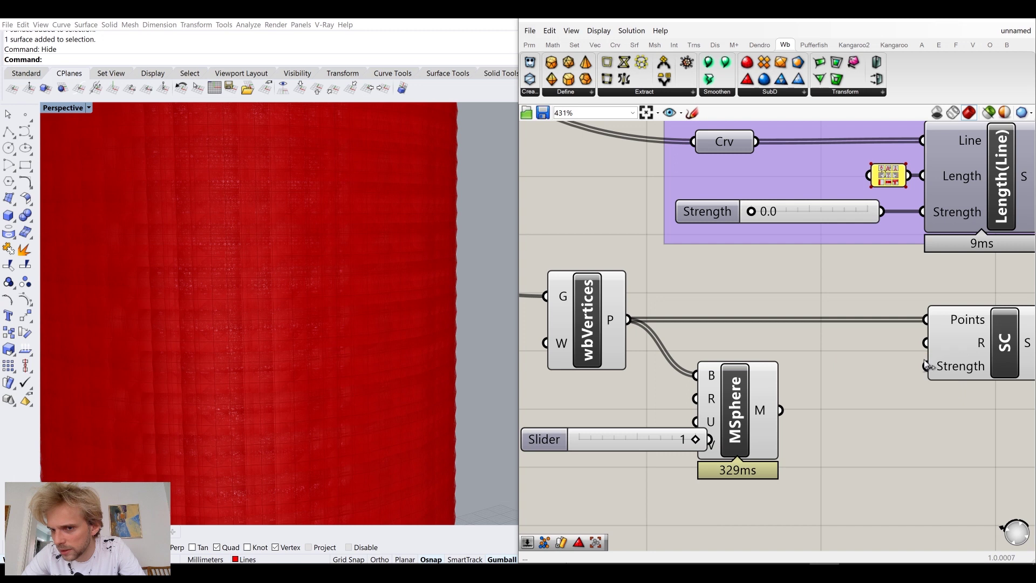
{"action": "left_click_drag", "start_coordinate": [674, 446], "coordinate": [695, 398]}
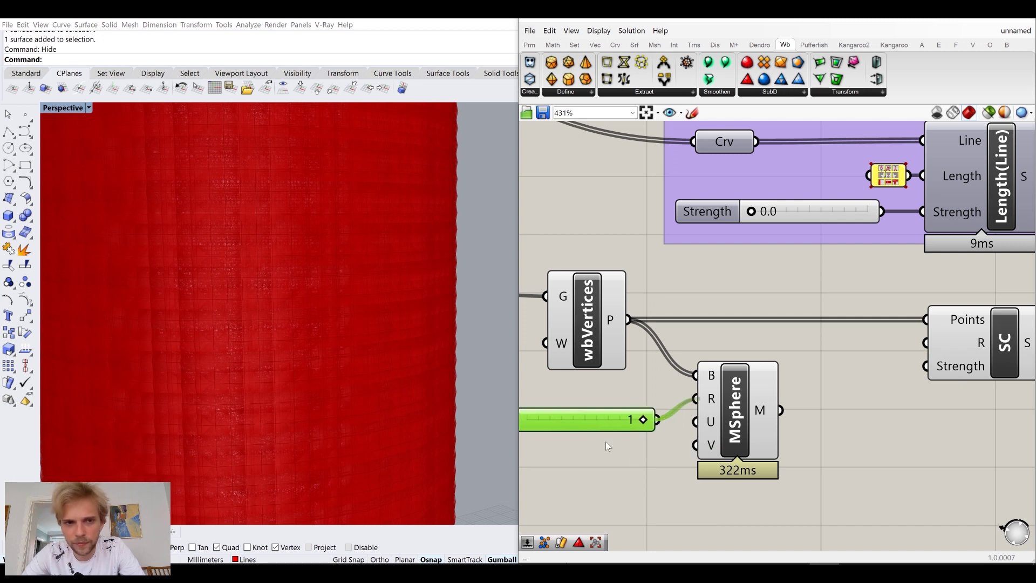
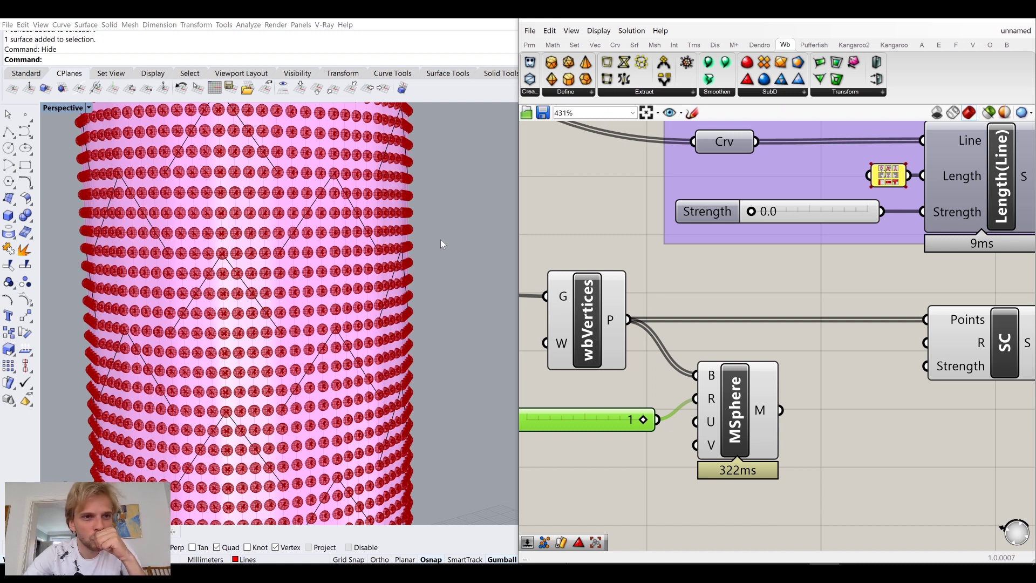
Delete the Mesh Sphere component together with its radius slider
{"action": "left_click_drag", "start_coordinate": [782, 483], "coordinate": [572, 384]}
{"action": "key", "text": "Delete"}
Add Weaverbird's Mesh Edges, feed it from the Mesh parameter, and place it directly beneath wbVertices
{"action": "scroll", "coordinate": [754, 392], "scroll_direction": "down", "scroll_amount": 2}
{"action": "scroll", "coordinate": [754, 392], "scroll_direction": "down", "scroll_amount": 3}
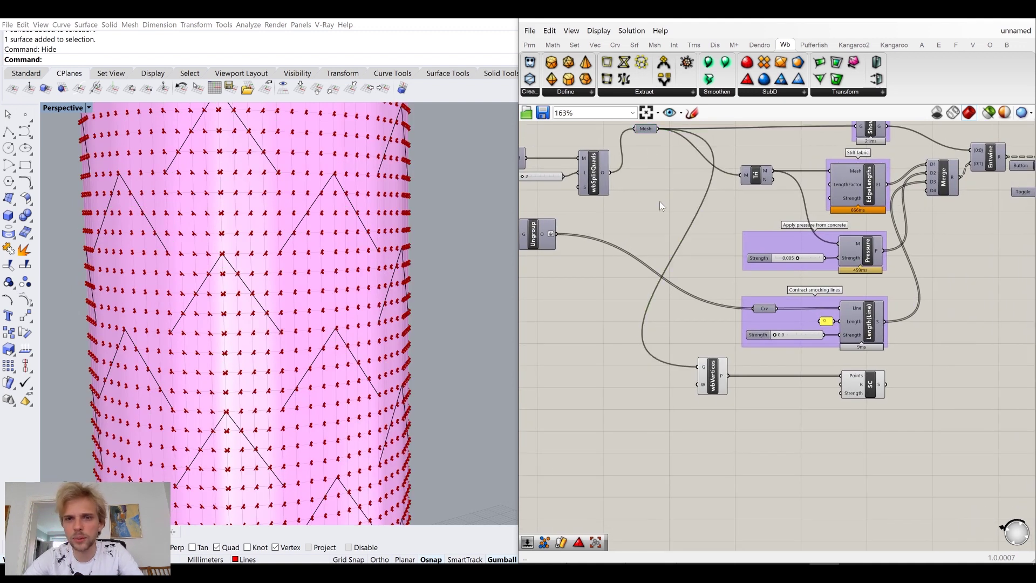
{"action": "left_click", "coordinate": [643, 92]}
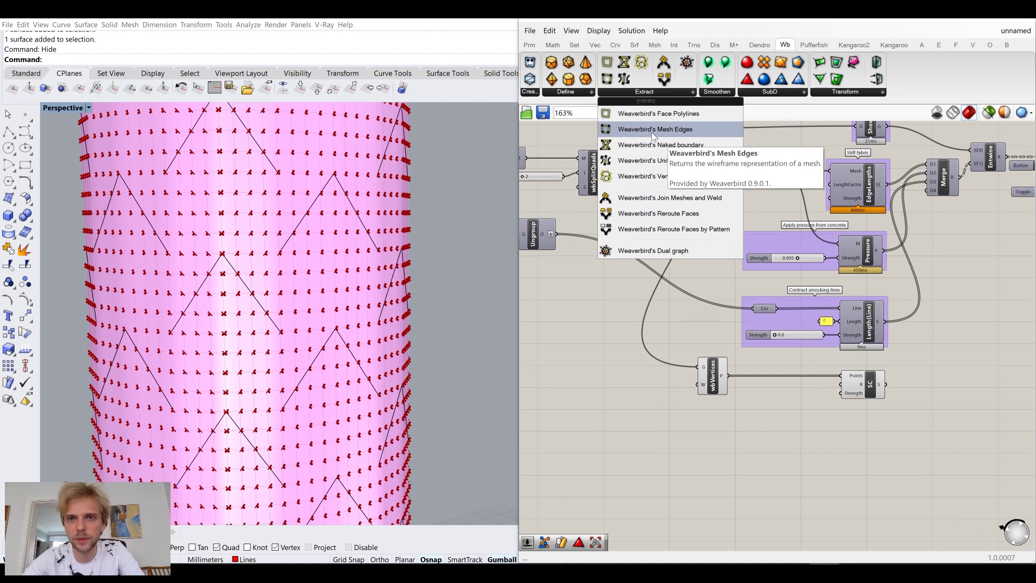
{"action": "left_click", "coordinate": [669, 134]}
{"action": "left_click_drag", "start_coordinate": [657, 129], "coordinate": [662, 185]}
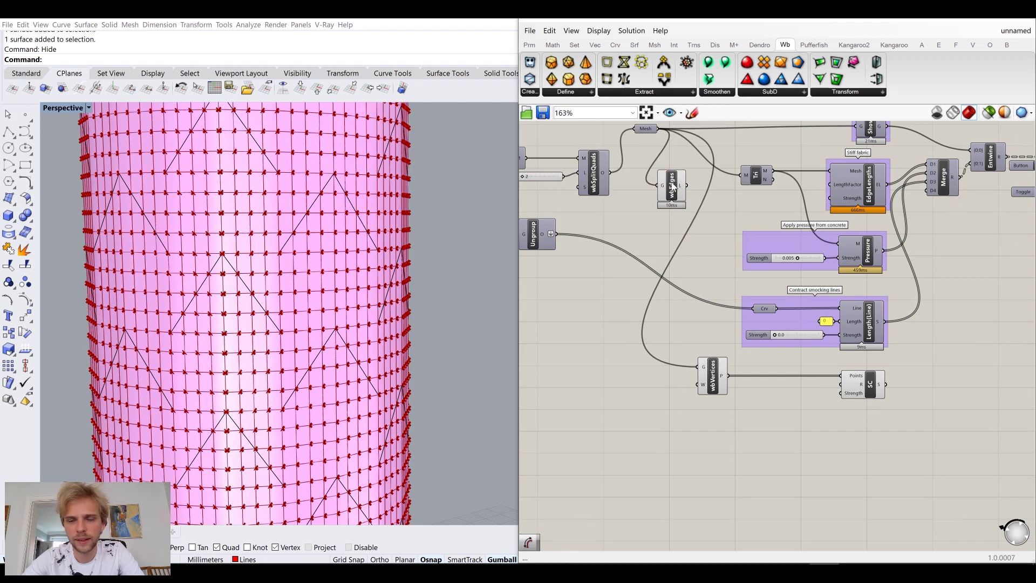
{"action": "left_click", "coordinate": [638, 93]}
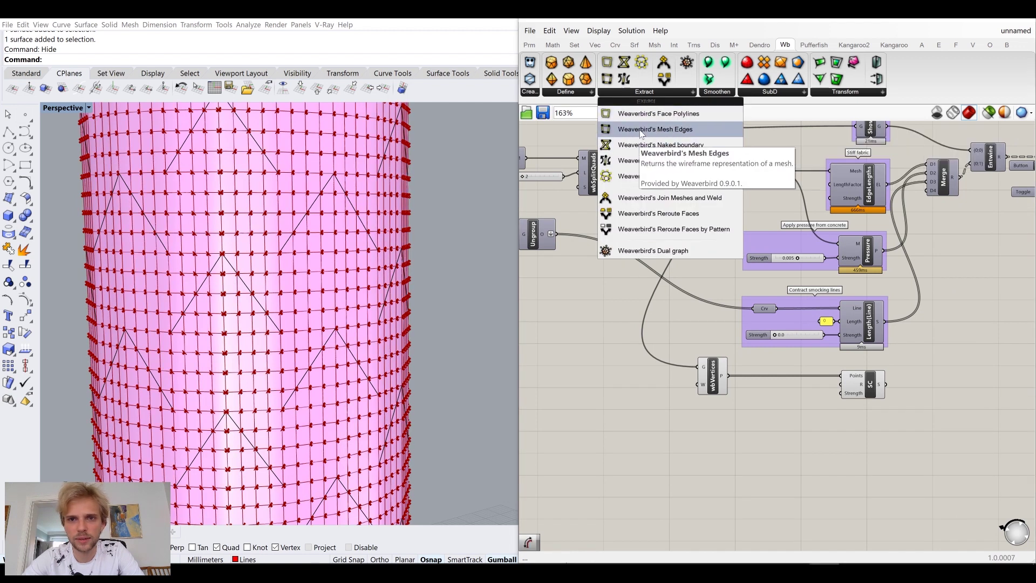
{"action": "scroll", "coordinate": [663, 120], "scroll_direction": "up", "scroll_amount": 3}
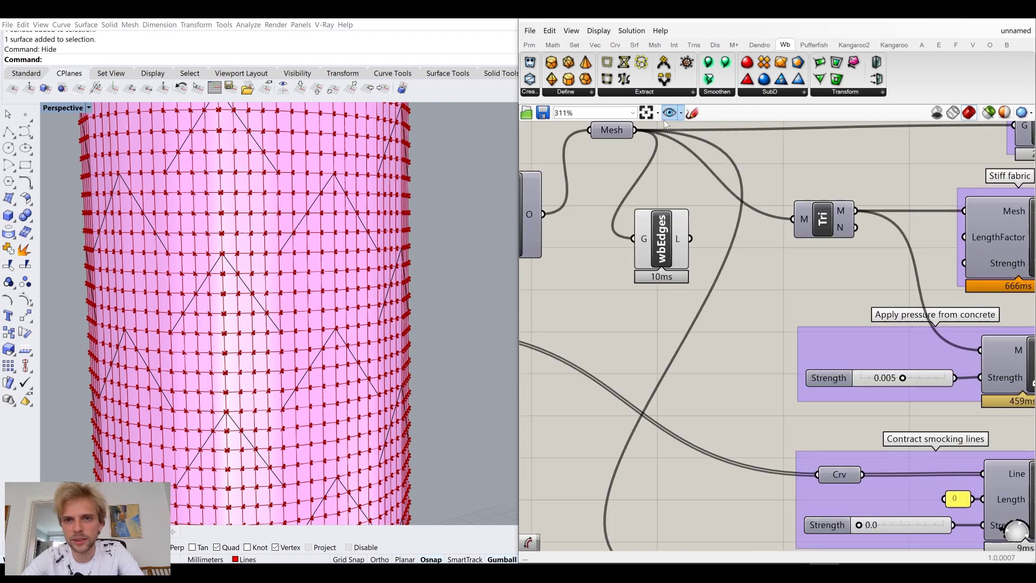
{"action": "left_click", "coordinate": [667, 284]}
{"action": "scroll", "coordinate": [665, 283], "scroll_direction": "down", "scroll_amount": 4}
{"action": "right_click_drag", "start_coordinate": [666, 284], "coordinate": [648, 206]}
{"action": "left_click_drag", "start_coordinate": [648, 206], "coordinate": [675, 361]}
{"action": "scroll", "coordinate": [698, 373], "scroll_direction": "up", "scroll_amount": 3}
{"action": "left_click", "coordinate": [698, 373]}
Add a curve Length component beside wbEdges, connect the mesh edges to it, and inspect its output values
{"action": "double_click", "coordinate": [749, 372]}
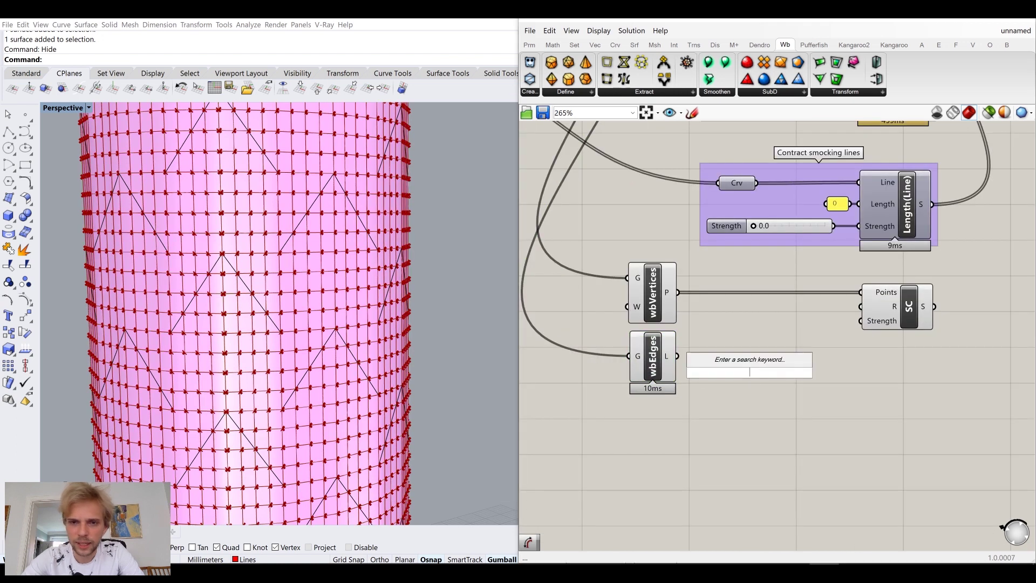
{"action": "type", "text": "len"}
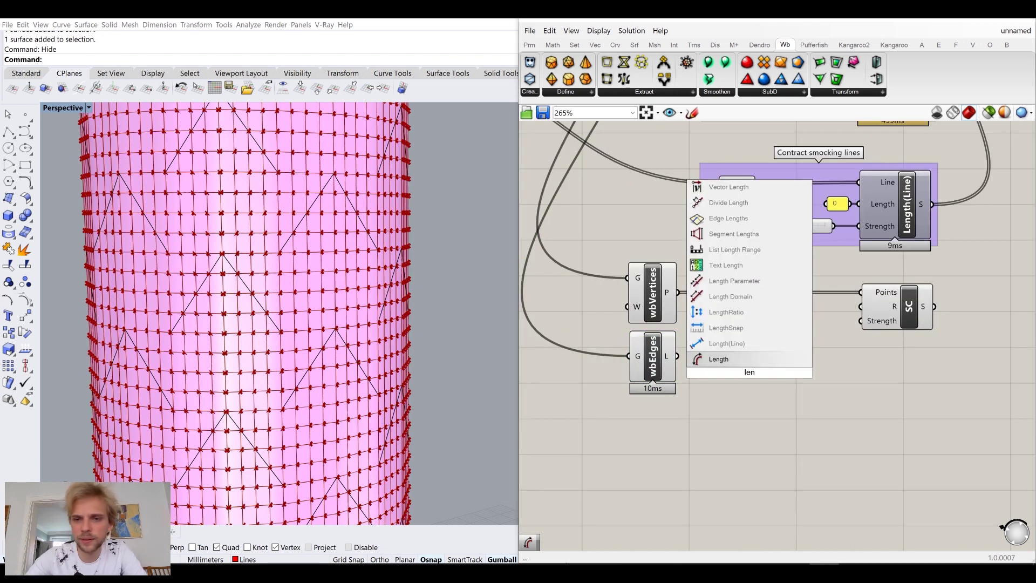
{"action": "key", "text": "Return"}
{"action": "left_click_drag", "start_coordinate": [678, 356], "coordinate": [716, 356]}
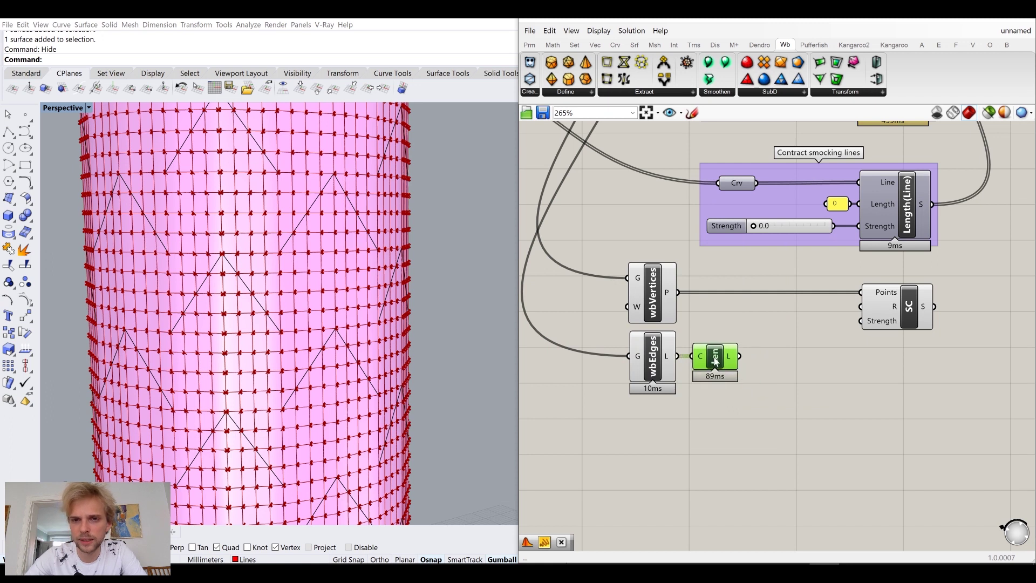
{"action": "mouse_move", "coordinate": [733, 361]}
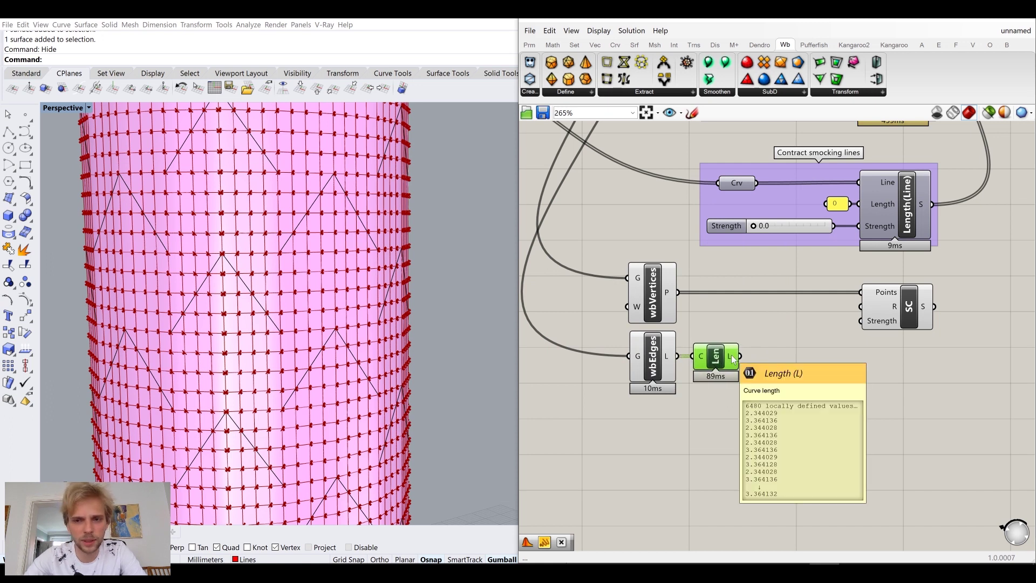
Add an Average component, connect the edge lengths to its input, and place it next to the Length component
{"action": "double_click", "coordinate": [890, 411]}
{"action": "type", "text": "area"}
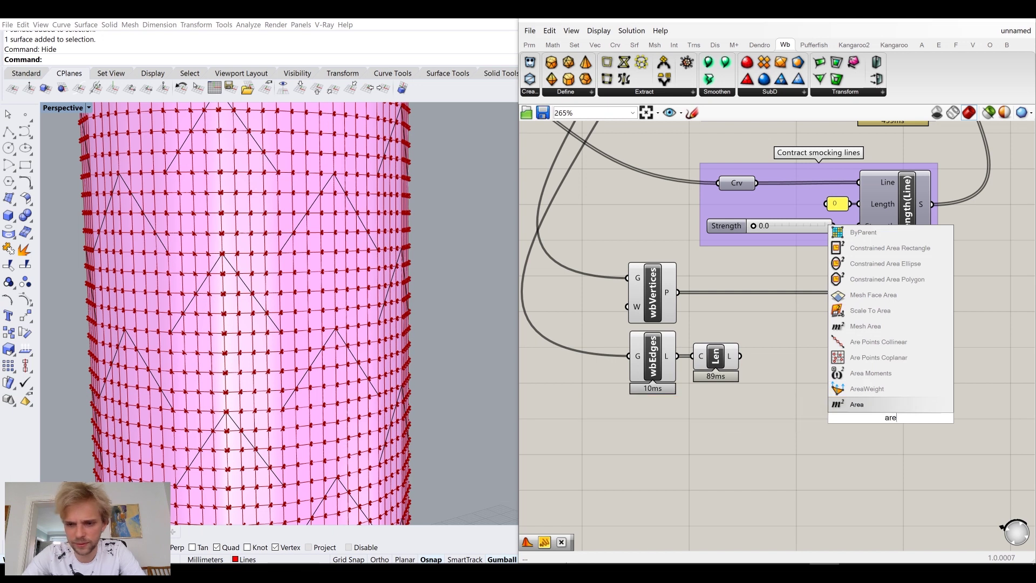
{"action": "key", "text": "BackSpace"}
{"action": "type", "text": "ve"}
{"action": "key", "text": "BackSpace"}
{"action": "key", "text": "BackSpace"}
{"action": "type", "text": "era"}
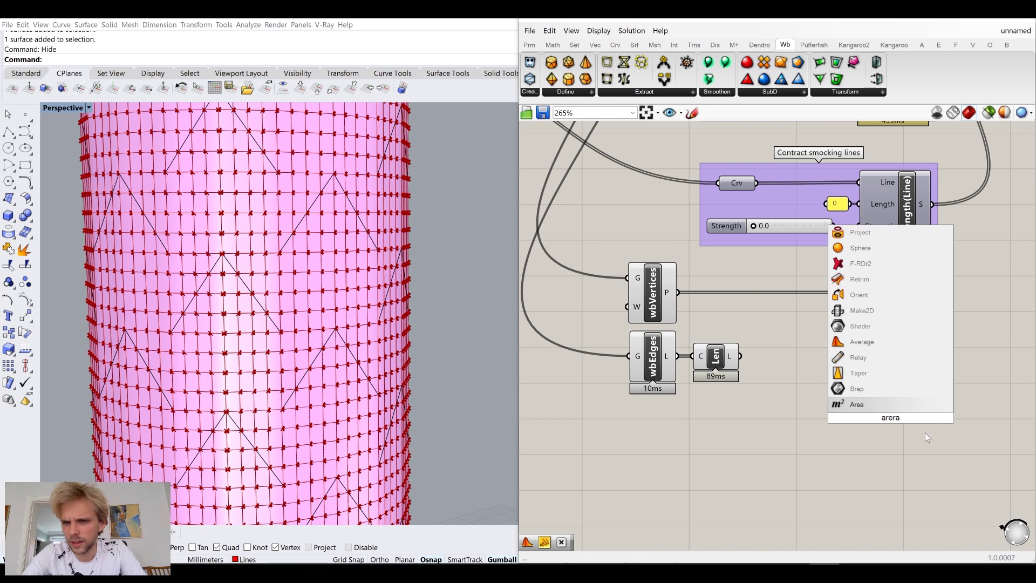
{"action": "key", "text": "BackSpace"}
{"action": "key", "text": "BackSpace"}
{"action": "key", "text": "BackSpace"}
{"action": "key", "text": "BackSpace"}
{"action": "type", "text": "v"}
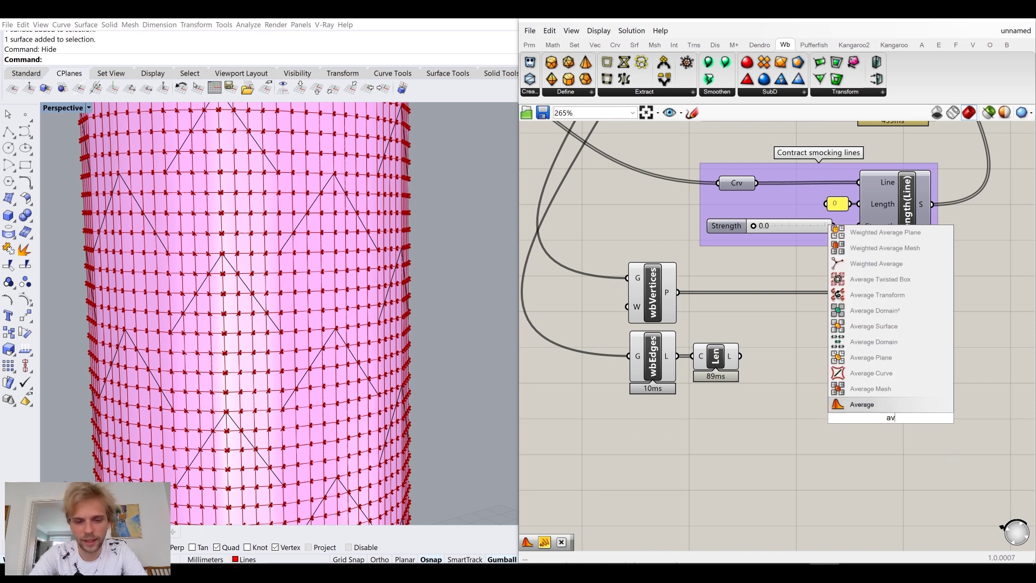
{"action": "type", "text": "erage"}
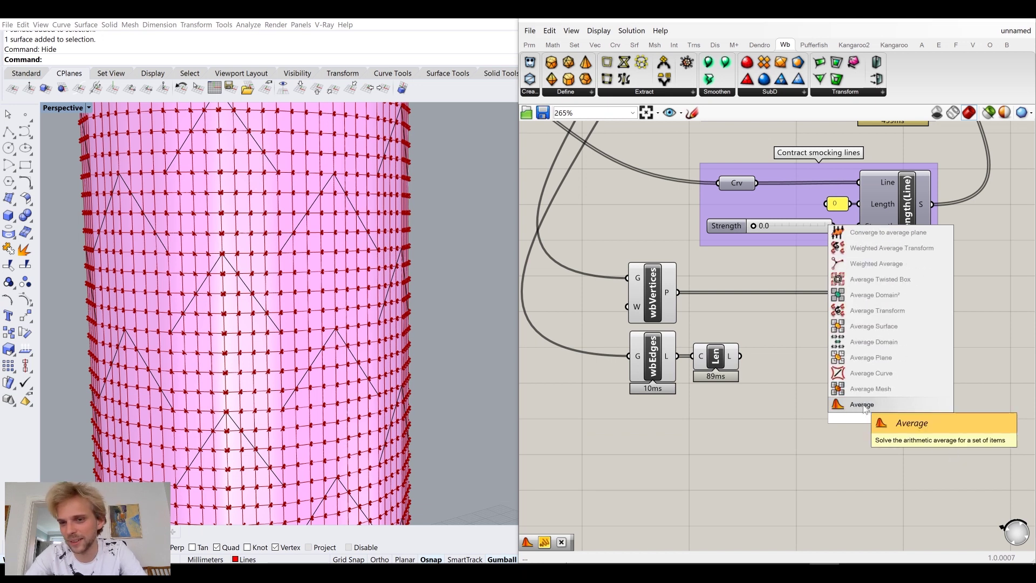
{"action": "key", "text": "Return"}
{"action": "left_click_drag", "start_coordinate": [739, 356], "coordinate": [857, 416]}
{"action": "left_click_drag", "start_coordinate": [877, 416], "coordinate": [776, 357]}
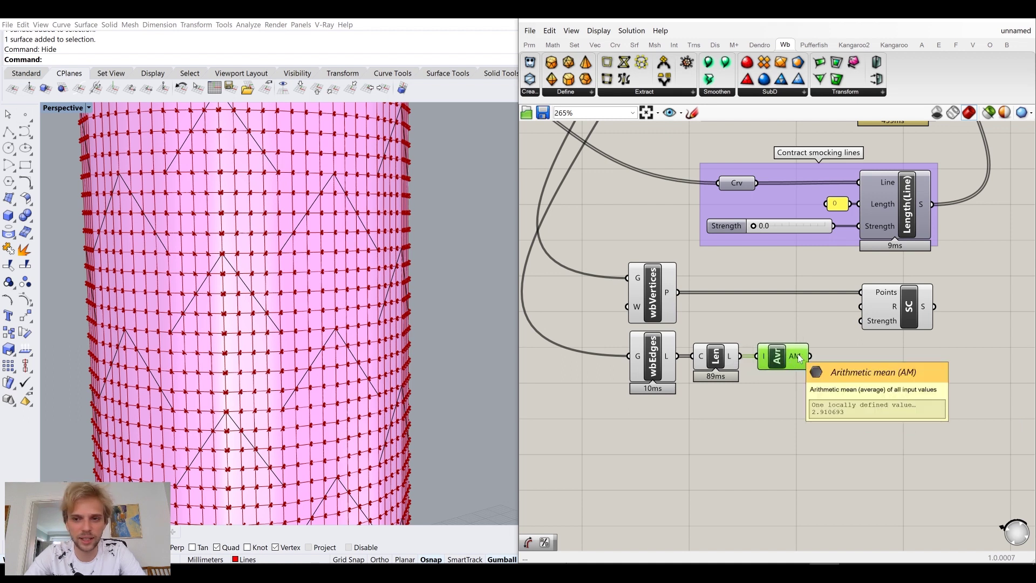
Try the average edge length directly as the SphereCollide radius, and examine the spacing of the mesh vertices up close
{"action": "left_click_drag", "start_coordinate": [809, 356], "coordinate": [861, 307]}
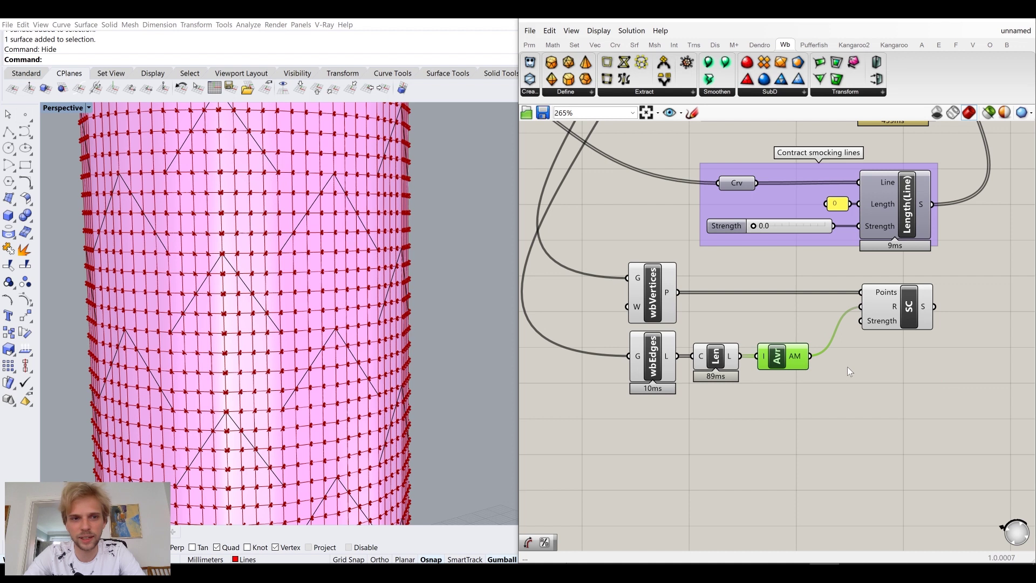
{"action": "left_click_drag", "start_coordinate": [815, 359], "coordinate": [811, 356], "text": "ctrl"}
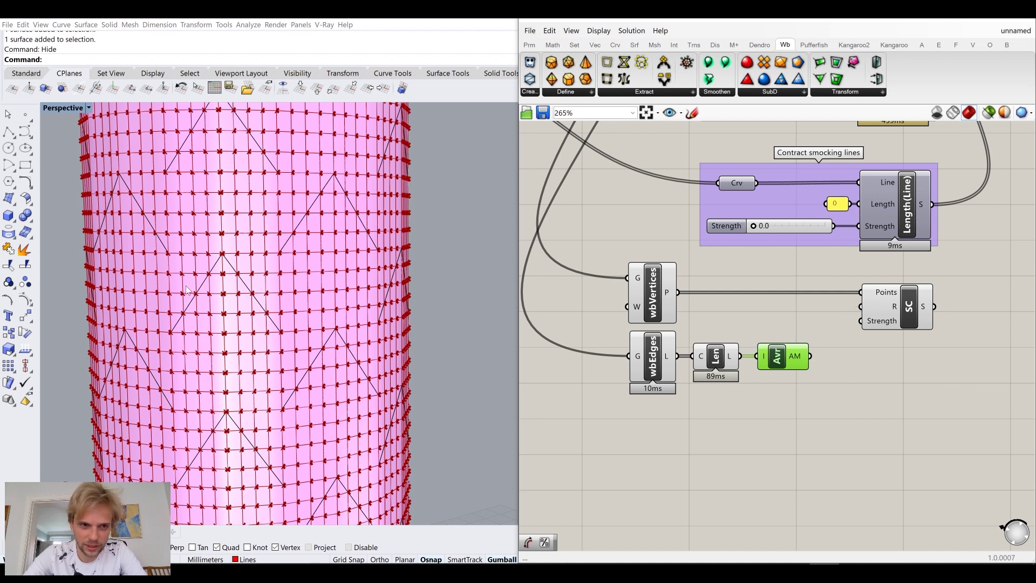
{"action": "scroll", "coordinate": [213, 297], "scroll_direction": "up", "scroll_amount": 3}
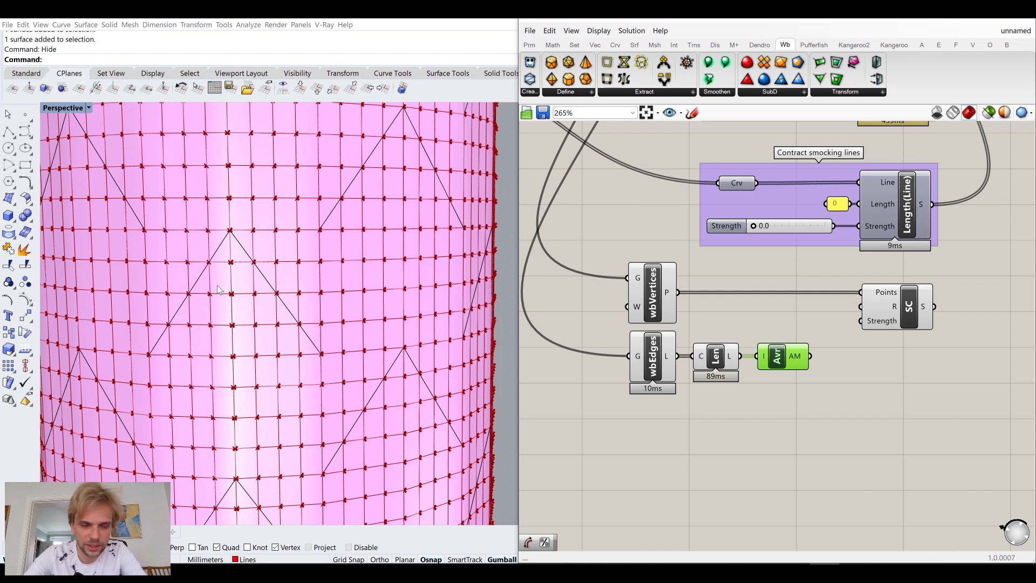
{"action": "scroll", "coordinate": [233, 297], "scroll_direction": "up", "scroll_amount": 5}
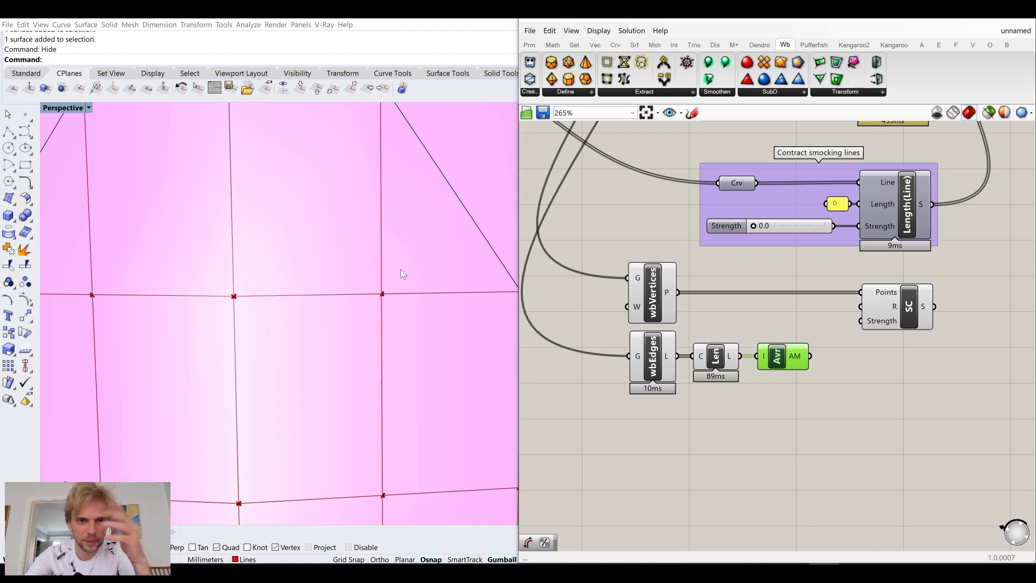
Add a Division component beside Average and feed the arithmetic mean into its A input
{"action": "right_click_drag", "start_coordinate": [805, 359], "coordinate": [734, 311]}
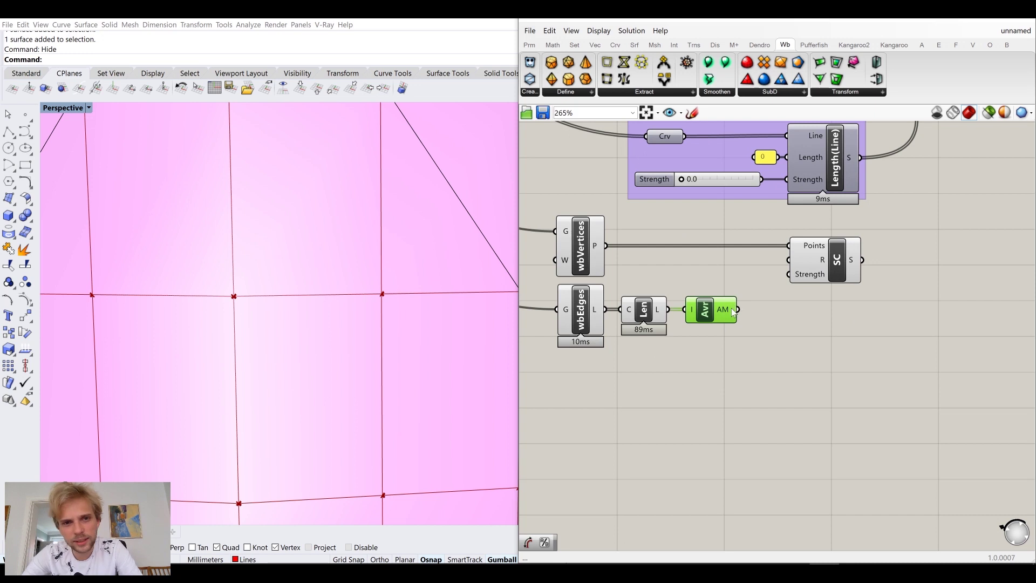
{"action": "mouse_move", "coordinate": [733, 312]}
{"action": "double_click", "coordinate": [683, 404]}
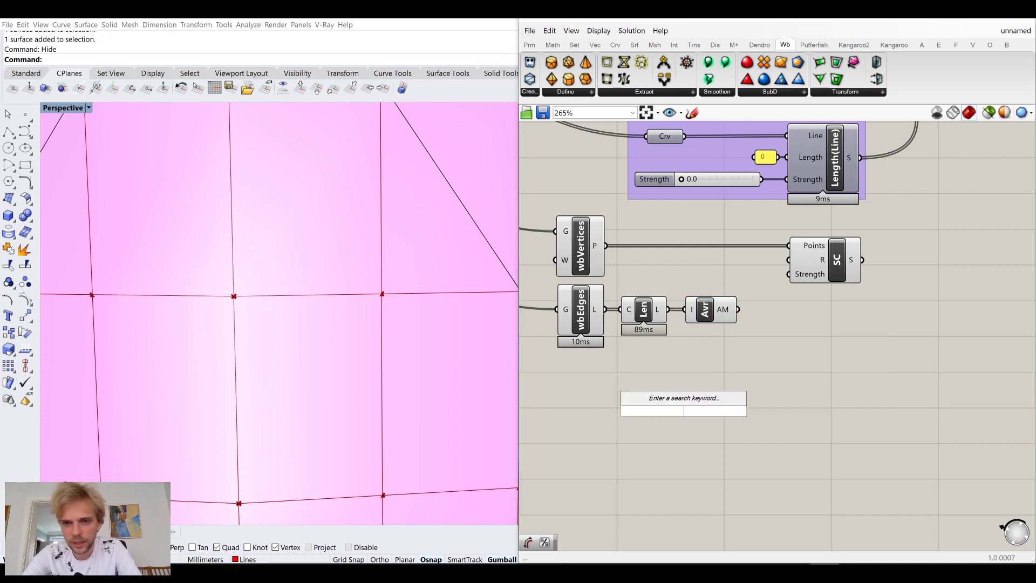
{"action": "type", "text": "division"}
{"action": "key", "text": "Return"}
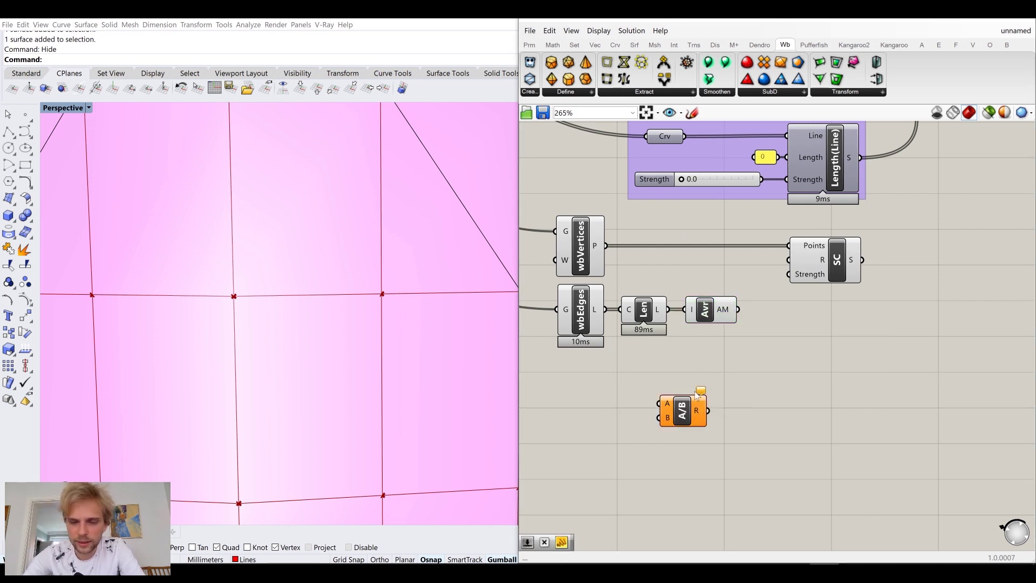
{"action": "left_click_drag", "start_coordinate": [738, 309], "coordinate": [772, 334]}
Add a panel containing 3, connect it as the divisor B of the Division, and place it directly beneath Average
{"action": "double_click", "coordinate": [716, 368]}
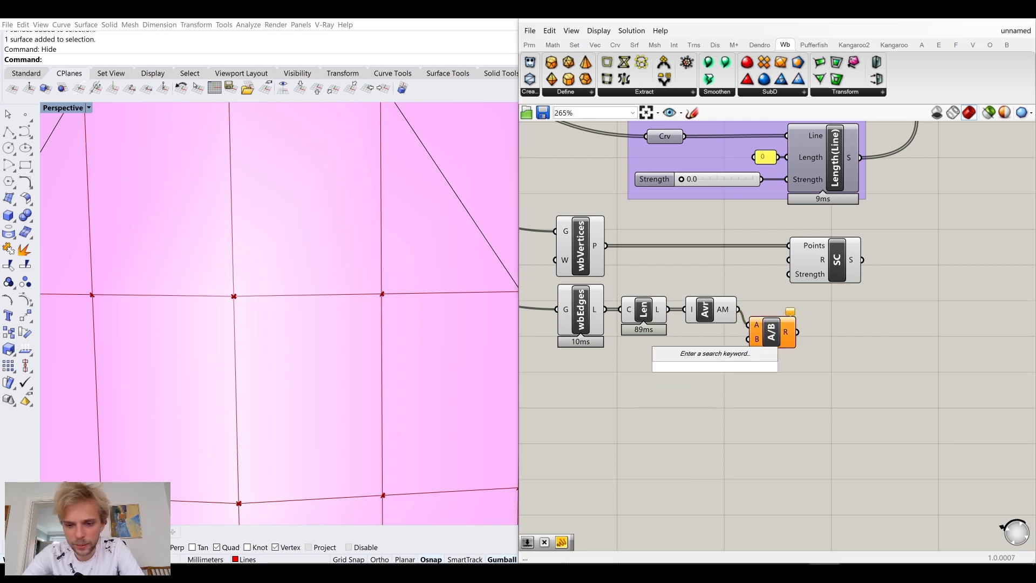
{"action": "type", "text": "//3"}
{"action": "key", "text": "Return"}
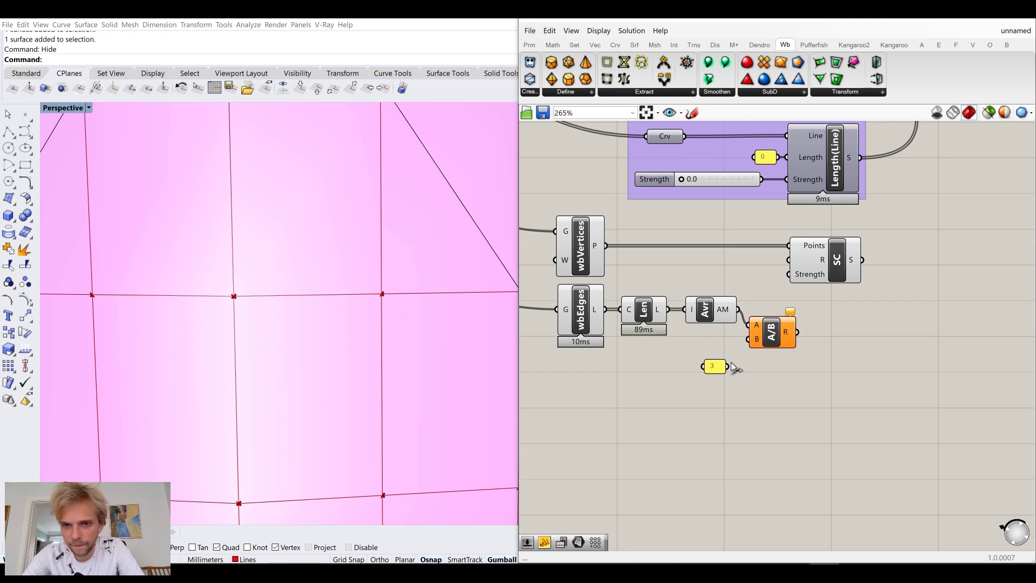
{"action": "scroll", "coordinate": [730, 361], "scroll_direction": "up", "scroll_amount": 3}
{"action": "left_click_drag", "start_coordinate": [726, 365], "coordinate": [747, 339]}
{"action": "scroll", "coordinate": [704, 326], "scroll_direction": "down", "scroll_amount": 3}
{"action": "left_click", "coordinate": [696, 351]}
{"action": "left_click_drag", "start_coordinate": [705, 348], "coordinate": [709, 322]}
{"action": "left_click", "coordinate": [716, 355]}
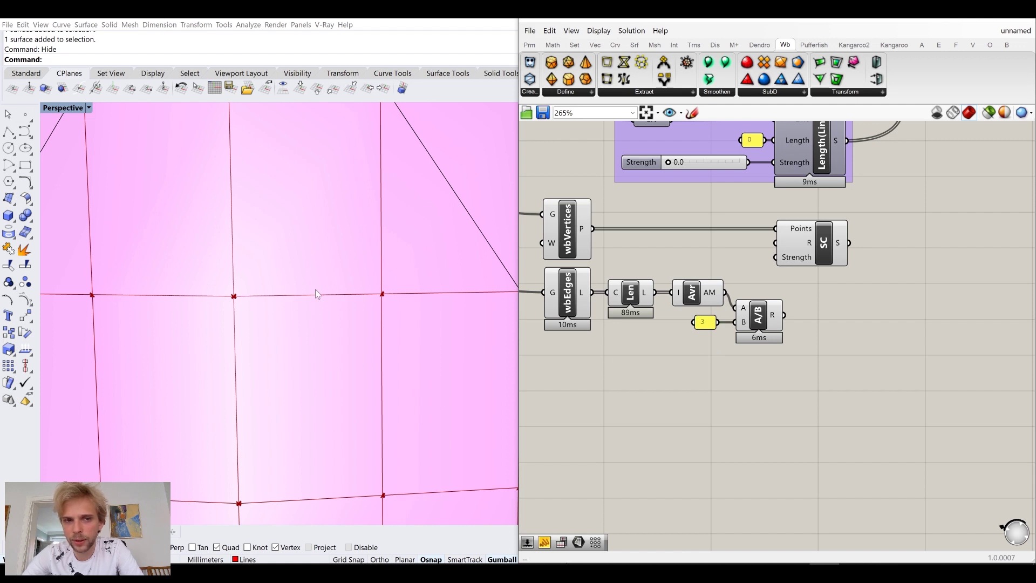
Connect the Division result to the R input of the SphereCollide goal
{"action": "left_click_drag", "start_coordinate": [784, 315], "coordinate": [777, 244]}
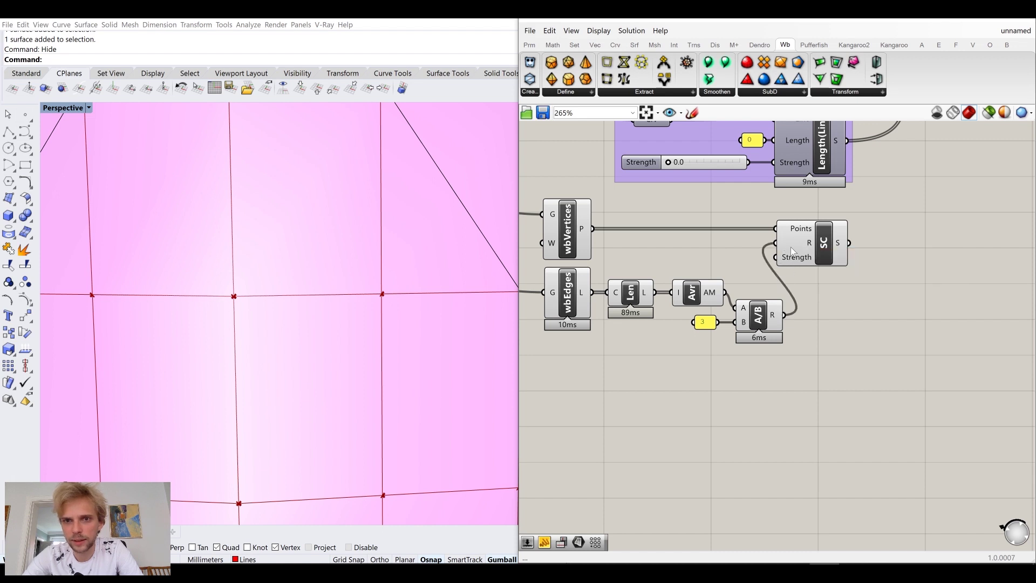
{"action": "scroll", "coordinate": [791, 252], "scroll_direction": "down", "scroll_amount": 2}
{"action": "left_click_drag", "start_coordinate": [745, 335], "coordinate": [744, 374]}
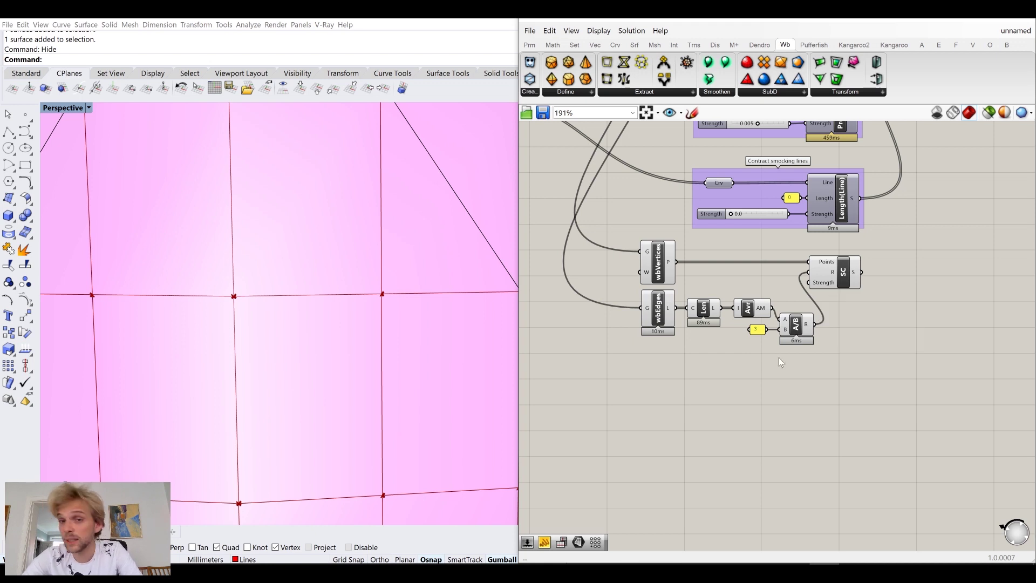
Add a number slider set to 100, connect it to SphereCollide's Strength input, and place it beside the goal
{"action": "double_click", "coordinate": [782, 373]}
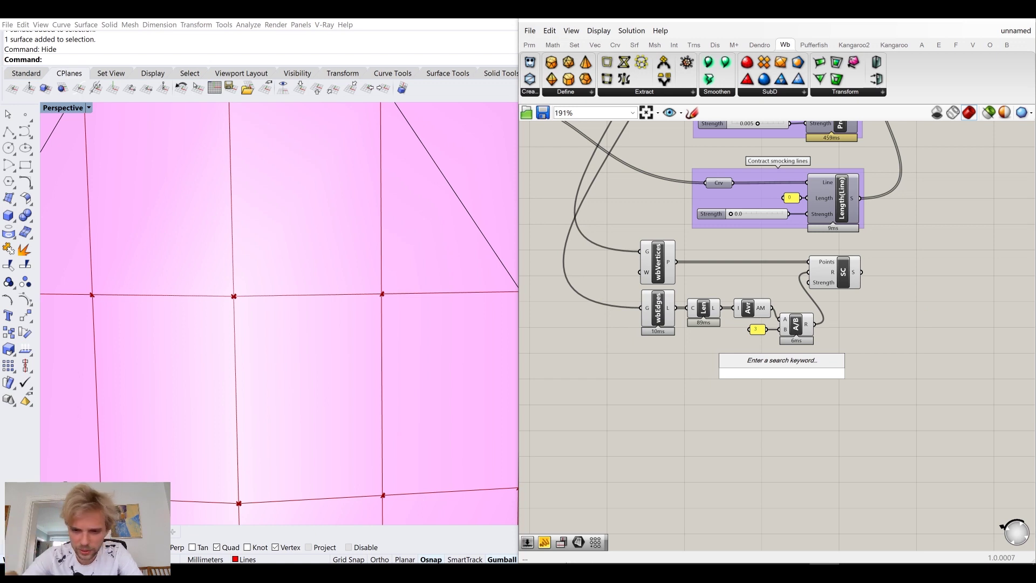
{"action": "type", "text": "100"}
{"action": "key", "text": "Return"}
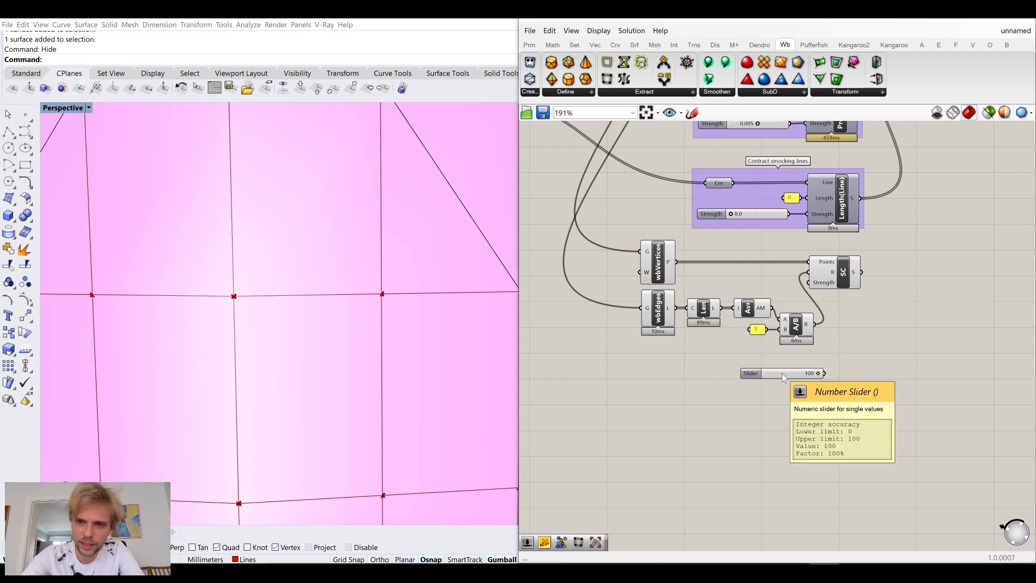
{"action": "mouse_move", "coordinate": [782, 373]}
{"action": "left_mouse_down"}
{"action": "mouse_move", "coordinate": [763, 354]}
{"action": "mouse_move", "coordinate": [771, 358]}
{"action": "left_mouse_up"}
{"action": "scroll", "coordinate": [771, 358], "scroll_direction": "up", "scroll_amount": 3}
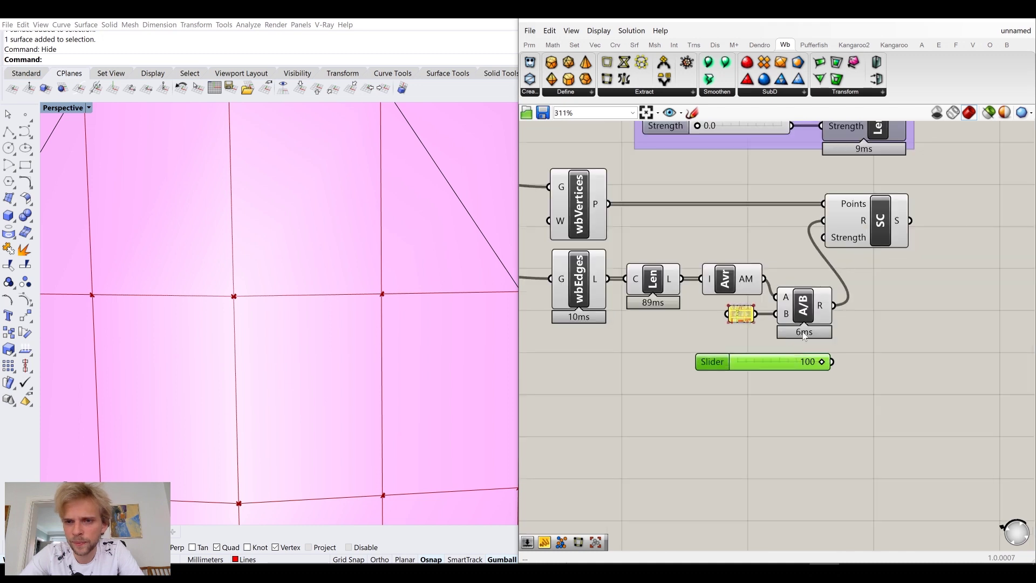
{"action": "right_click_drag", "start_coordinate": [839, 350], "coordinate": [743, 390]}
{"action": "left_click_drag", "start_coordinate": [716, 403], "coordinate": [725, 275]}
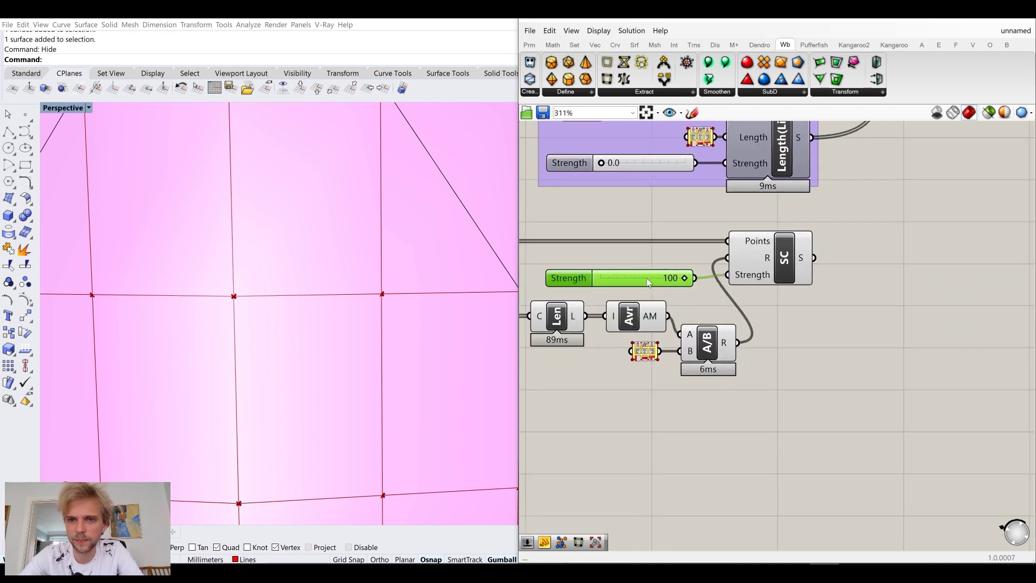
Hide the preview of all the sphere-collision components and group them below the contract smocking lines group
{"action": "scroll", "coordinate": [795, 323], "scroll_direction": "down", "scroll_amount": 3}
{"action": "left_click_drag", "start_coordinate": [866, 412], "coordinate": [590, 289]}
{"action": "middle_click", "coordinate": [590, 289]}
{"action": "left_click", "coordinate": [656, 284]}
{"action": "left_click_drag", "start_coordinate": [906, 424], "coordinate": [591, 279]}
{"action": "middle_click", "coordinate": [591, 280]}
{"action": "left_click", "coordinate": [630, 243]}
{"action": "left_click_drag", "start_coordinate": [718, 298], "coordinate": [734, 326]}
{"action": "right_click", "coordinate": [733, 326]}
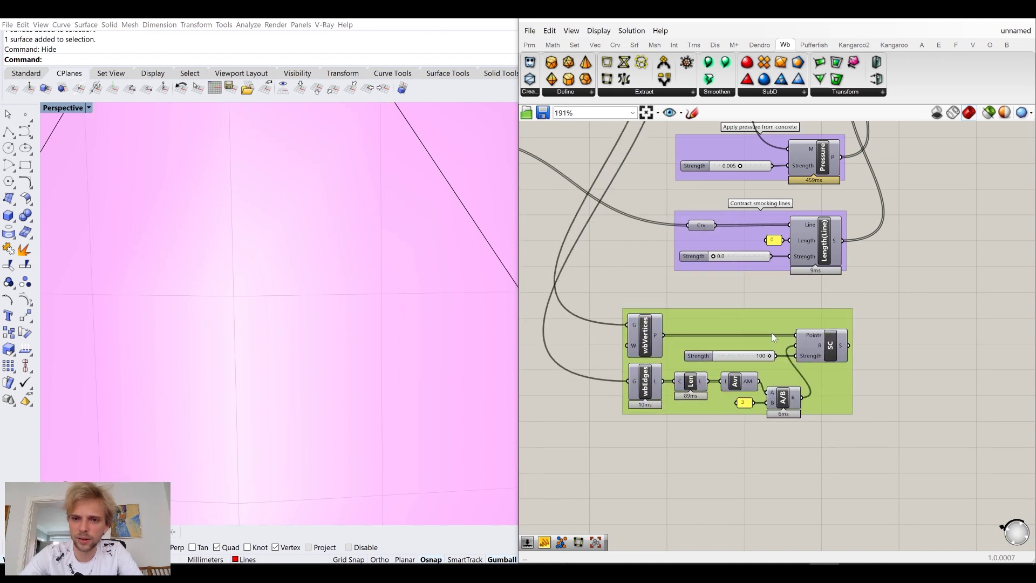
Name the new group "Colissions"
{"action": "right_click", "coordinate": [758, 325]}
{"action": "type", "text": "Colissiong"}
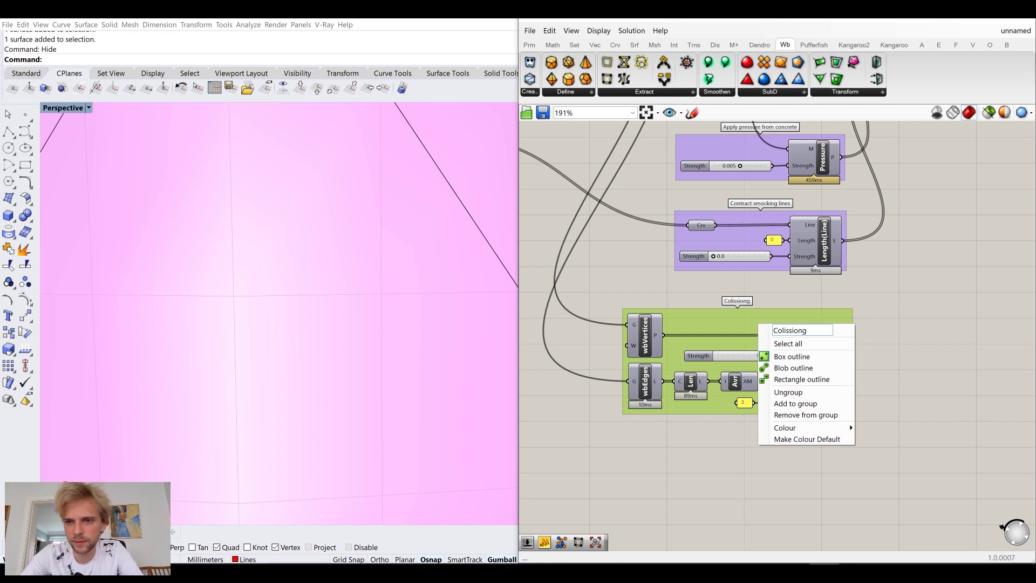
{"action": "key", "text": "BackSpace"}
{"action": "type", "text": "ssions"}
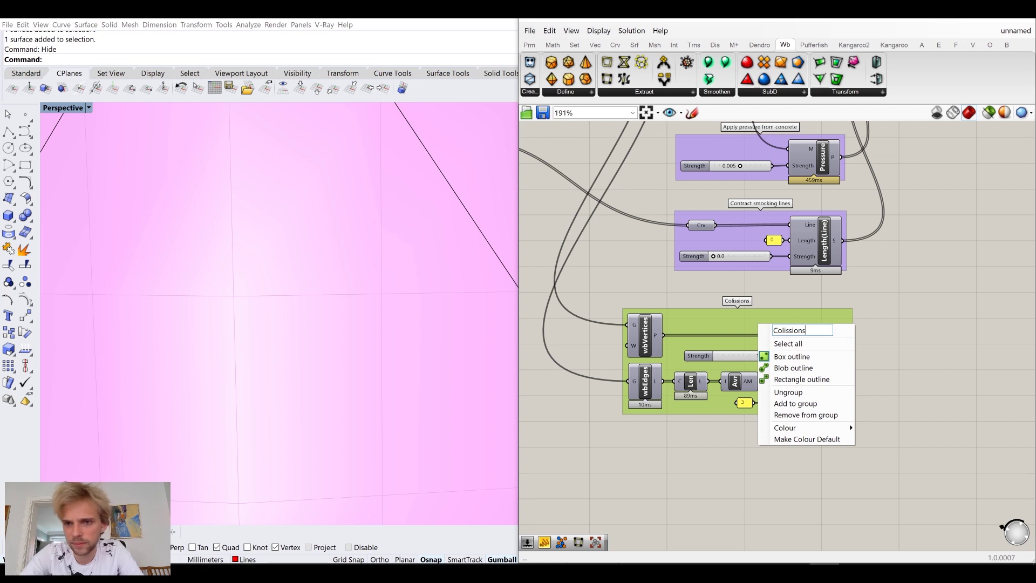
{"action": "key", "text": "Return"}
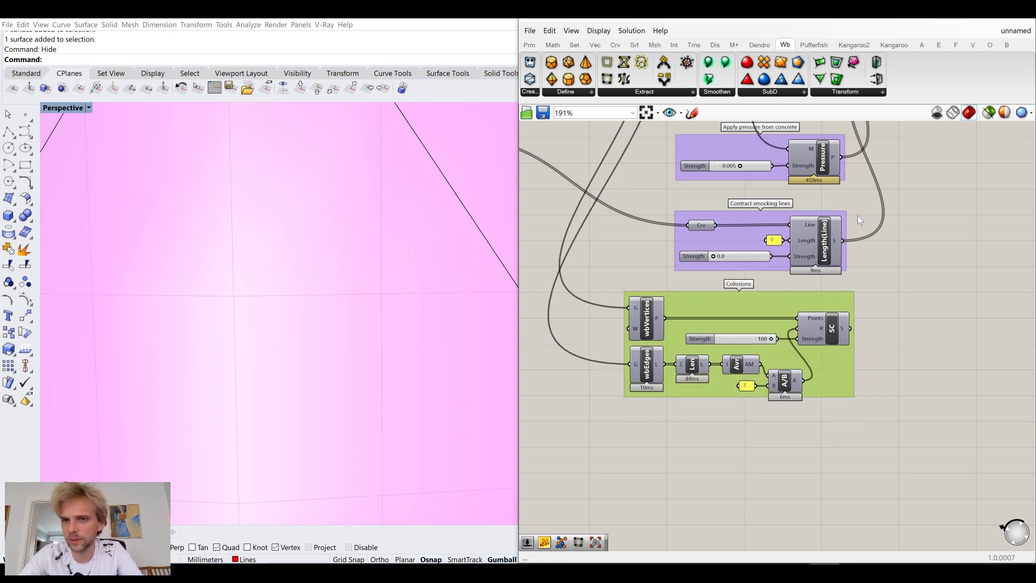
Connect the SphereCollide output to the next free input of the goals Merge component
{"action": "scroll", "coordinate": [856, 216], "scroll_direction": "down", "scroll_amount": 2}
{"action": "right_click_drag", "start_coordinate": [856, 215], "coordinate": [791, 331]}
{"action": "scroll", "coordinate": [790, 405], "scroll_direction": "up", "scroll_amount": 2}
{"action": "left_click_drag", "start_coordinate": [780, 433], "coordinate": [869, 146]}
{"action": "scroll", "coordinate": [895, 234], "scroll_direction": "down", "scroll_amount": 2}
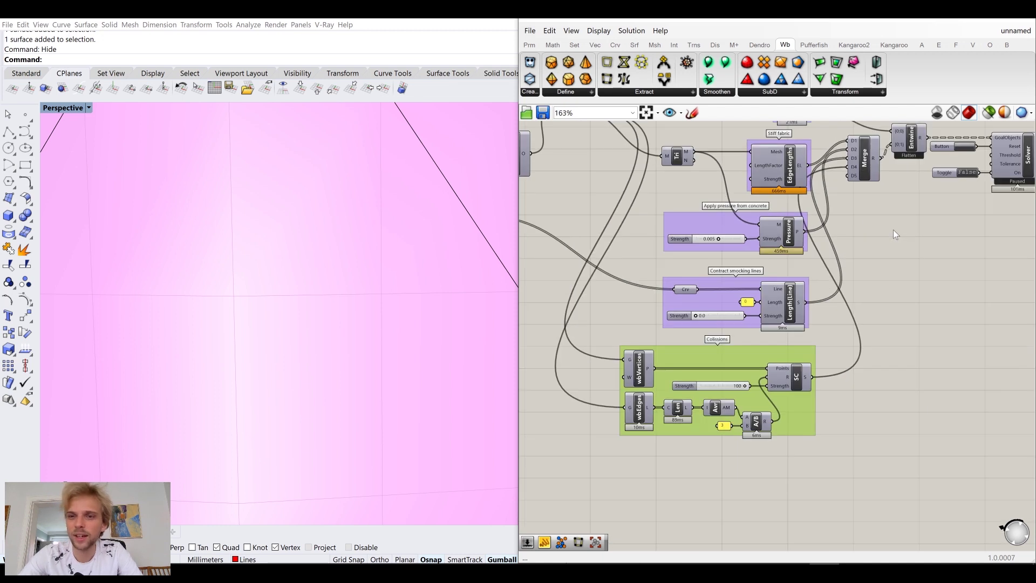
Start the Kangaroo solver by switching its On toggle to True
{"action": "right_click_drag", "start_coordinate": [892, 228], "coordinate": [775, 292]}
{"action": "scroll", "coordinate": [362, 265], "scroll_direction": "down", "scroll_amount": 10}
{"action": "scroll", "coordinate": [361, 268], "scroll_direction": "up", "scroll_amount": 5}
{"action": "scroll", "coordinate": [359, 270], "scroll_direction": "down", "scroll_amount": 2}
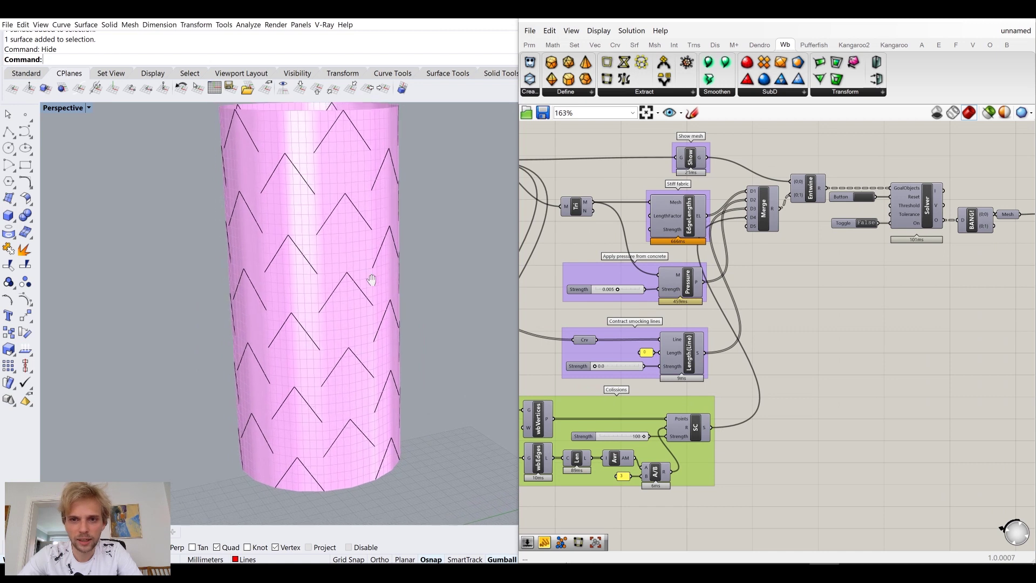
{"action": "double_click", "coordinate": [867, 225]}
Set the contract smocking lines Strength to 0.6 and inspect the contracting mesh in the Rhino viewport
{"action": "right_click_drag", "start_coordinate": [764, 283], "coordinate": [858, 244]}
{"action": "scroll", "coordinate": [691, 322], "scroll_direction": "up", "scroll_amount": 2}
{"action": "scroll", "coordinate": [690, 322], "scroll_direction": "up", "scroll_amount": 1}
{"action": "left_click_drag", "start_coordinate": [687, 322], "coordinate": [691, 323]}
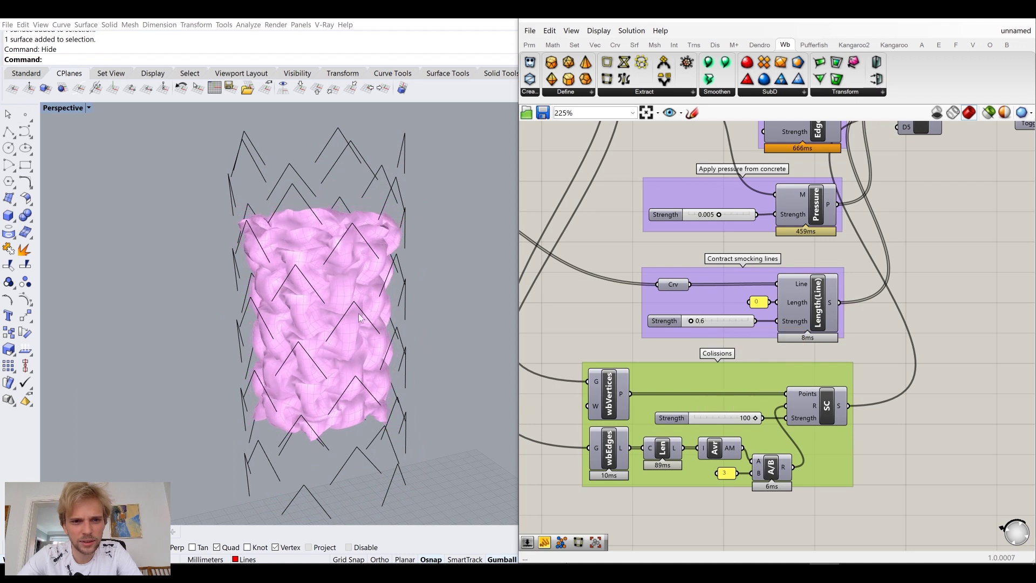
{"action": "scroll", "coordinate": [358, 316], "scroll_direction": "up", "scroll_amount": 3}
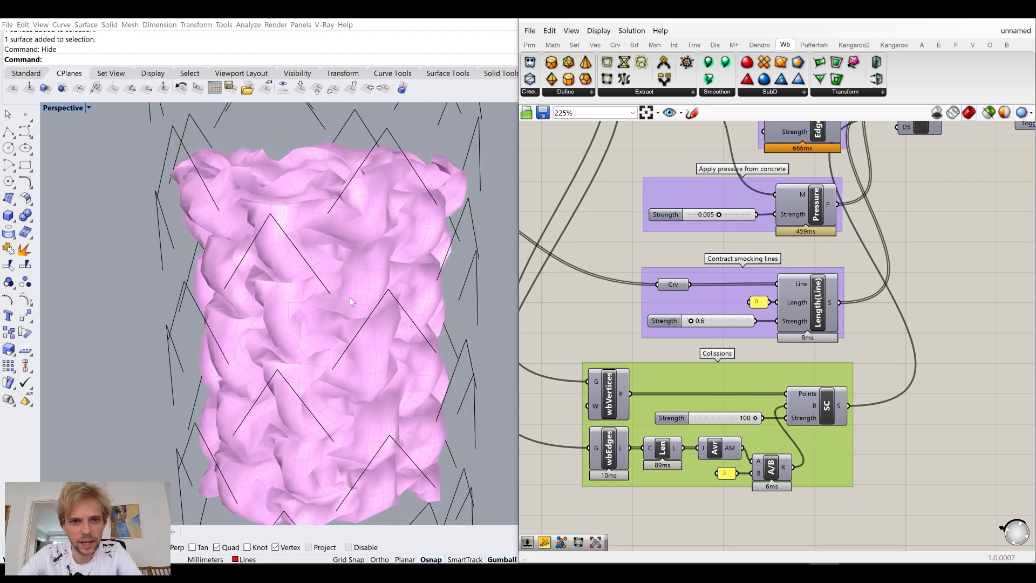
{"action": "right_click_drag", "start_coordinate": [337, 288], "coordinate": [336, 288]}
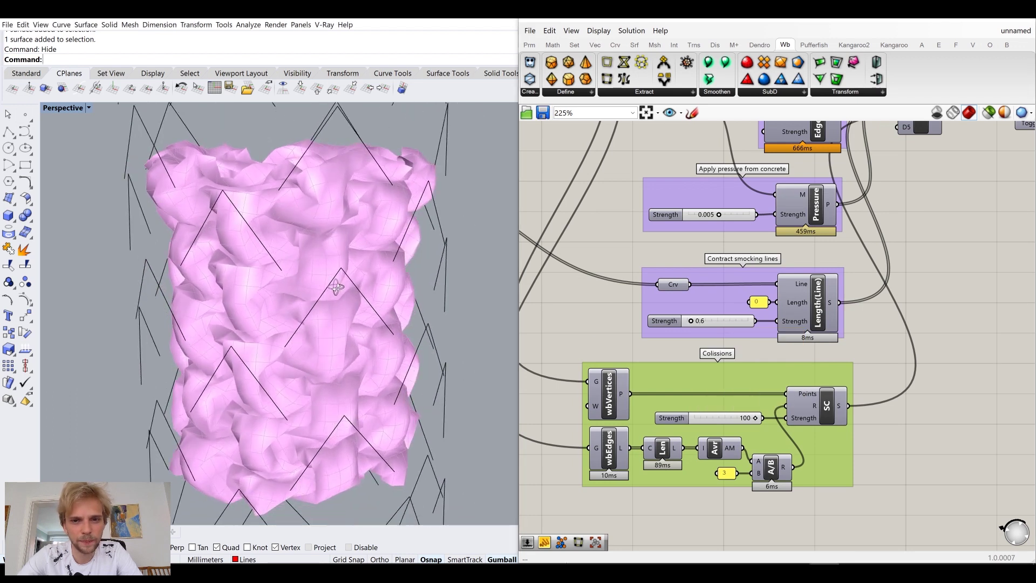
{"action": "right_click_drag", "start_coordinate": [273, 276], "coordinate": [279, 266]}
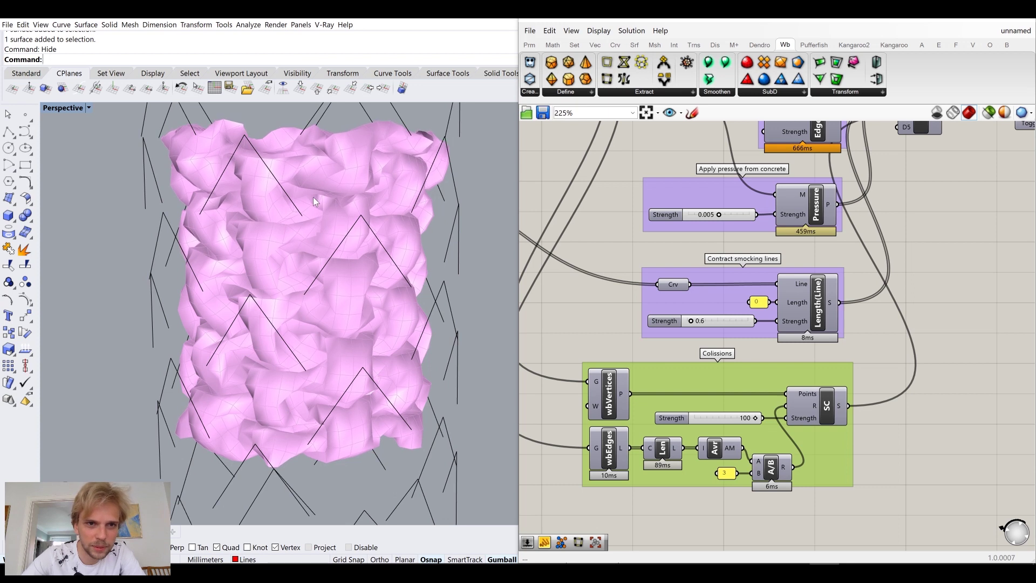
Pause the solver and move the Preview component away from the Mesh parameter, leaving free space between them
{"action": "scroll", "coordinate": [811, 240], "scroll_direction": "down", "scroll_amount": 3}
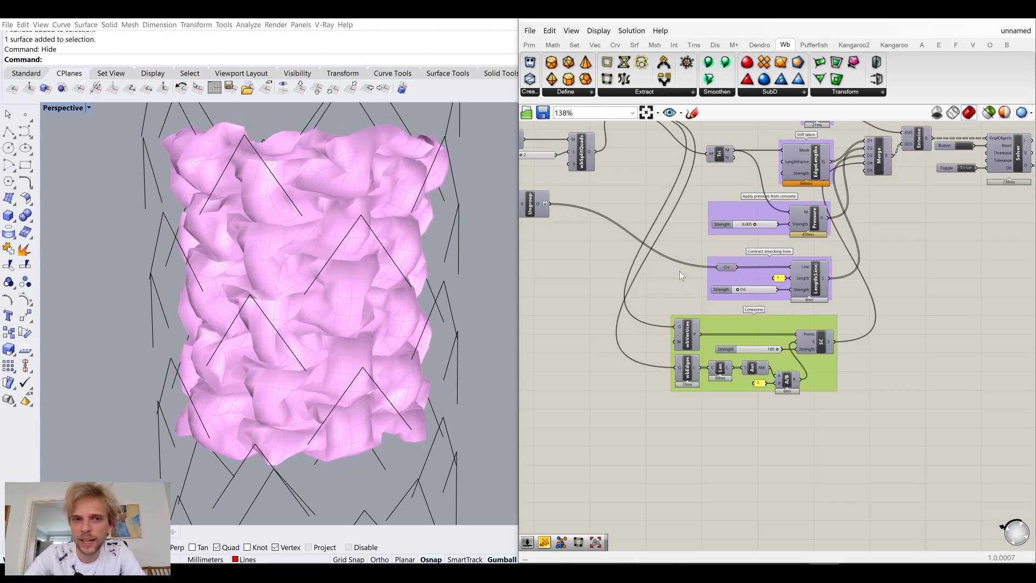
{"action": "right_click_drag", "start_coordinate": [960, 173], "coordinate": [781, 231]}
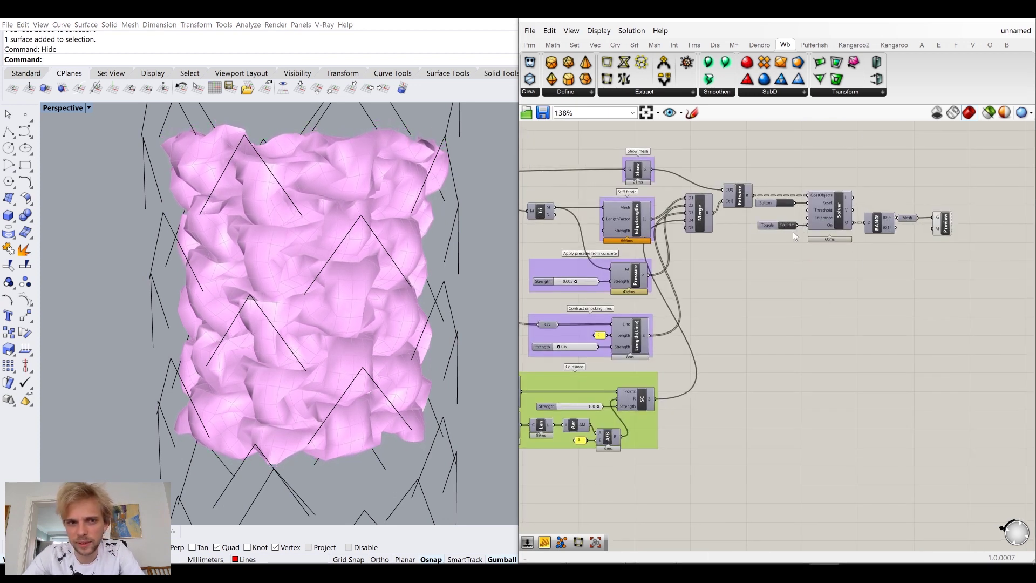
{"action": "right_click_drag", "start_coordinate": [884, 270], "coordinate": [739, 286]}
{"action": "scroll", "coordinate": [776, 254], "scroll_direction": "up", "scroll_amount": 5}
{"action": "left_click_drag", "start_coordinate": [837, 227], "coordinate": [980, 226]}
{"action": "left_click", "coordinate": [635, 259]}
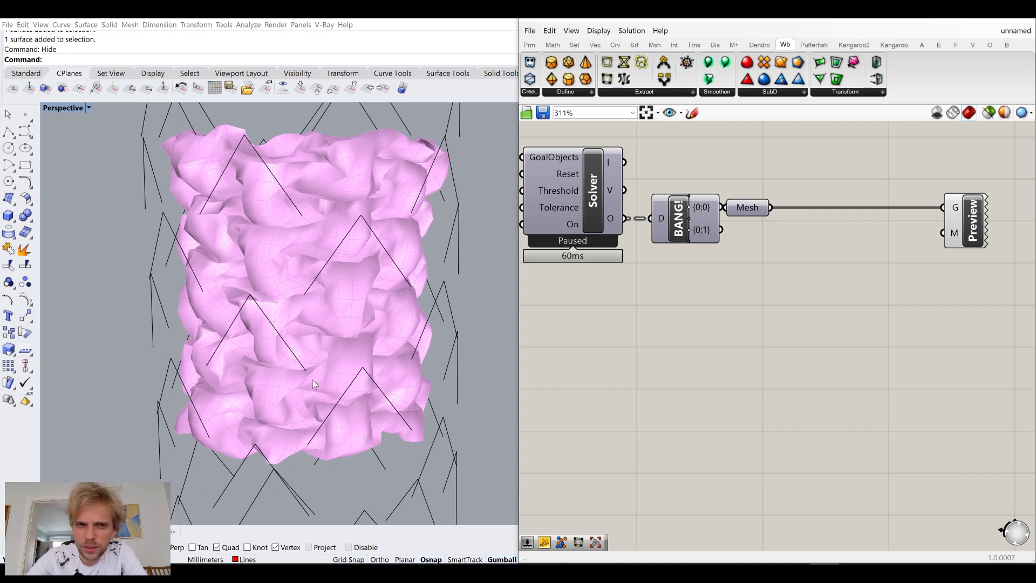
Add a Weaverbird's Catmull-Clark Subdivision component between the solver's output Mesh and the Preview component
{"action": "scroll", "coordinate": [552, 345], "scroll_direction": "down", "scroll_amount": 5}
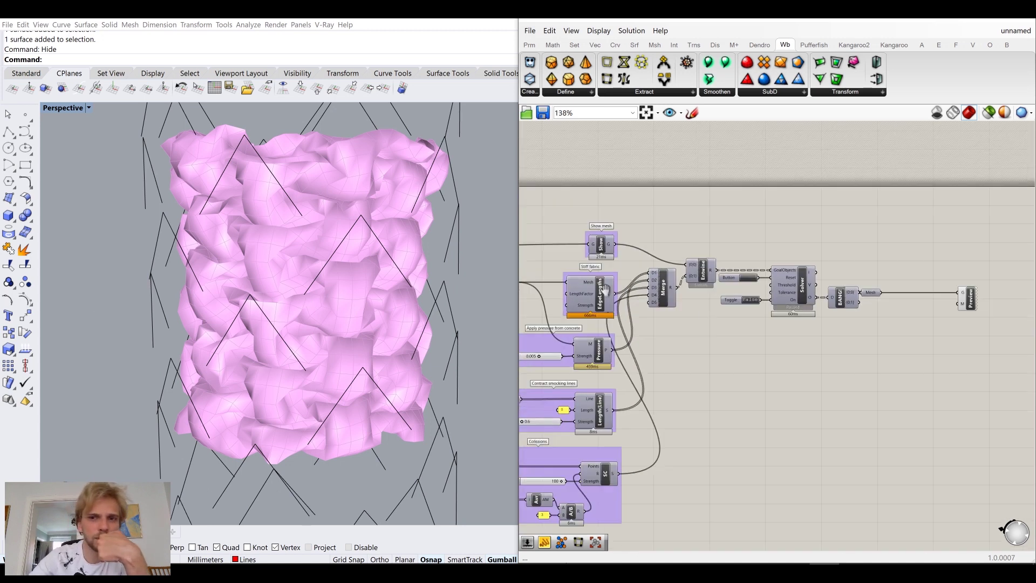
{"action": "scroll", "coordinate": [584, 317], "scroll_direction": "up", "scroll_amount": 4}
{"action": "right_click_drag", "start_coordinate": [630, 318], "coordinate": [753, 312]}
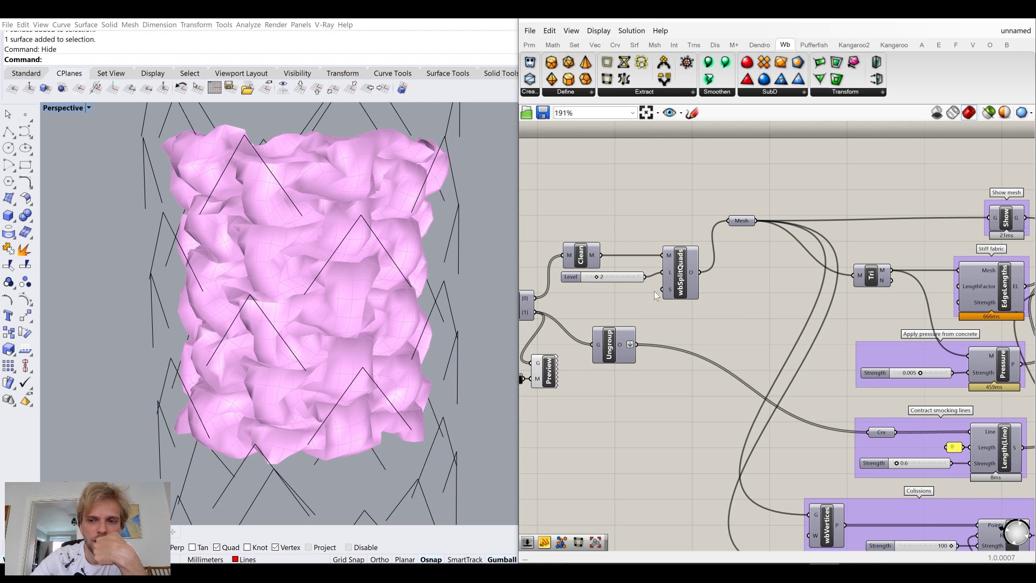
{"action": "scroll", "coordinate": [603, 277], "scroll_direction": "up", "scroll_amount": 3}
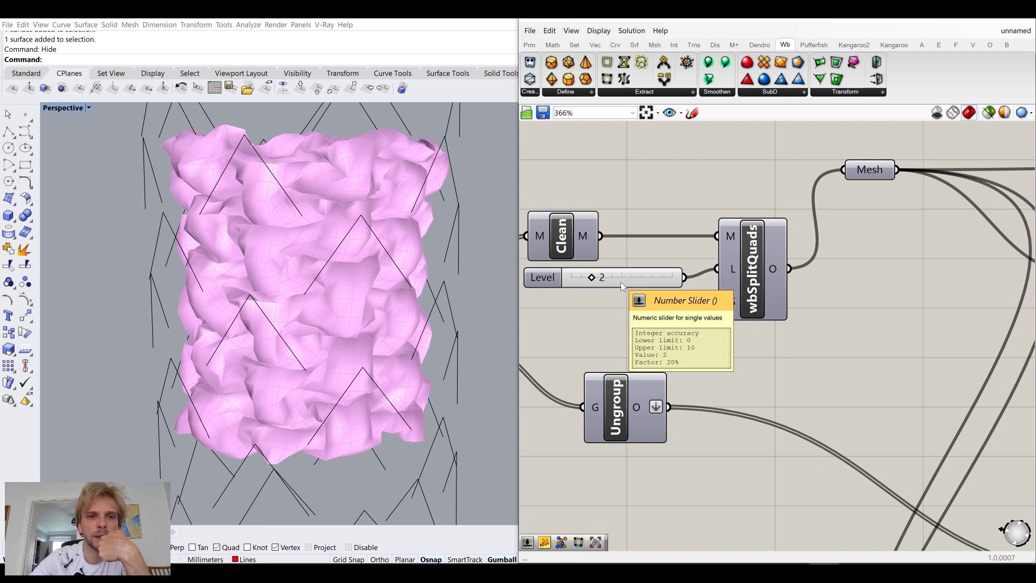
{"action": "scroll", "coordinate": [620, 282], "scroll_direction": "down", "scroll_amount": 5}
{"action": "scroll", "coordinate": [731, 311], "scroll_direction": "up", "scroll_amount": 3}
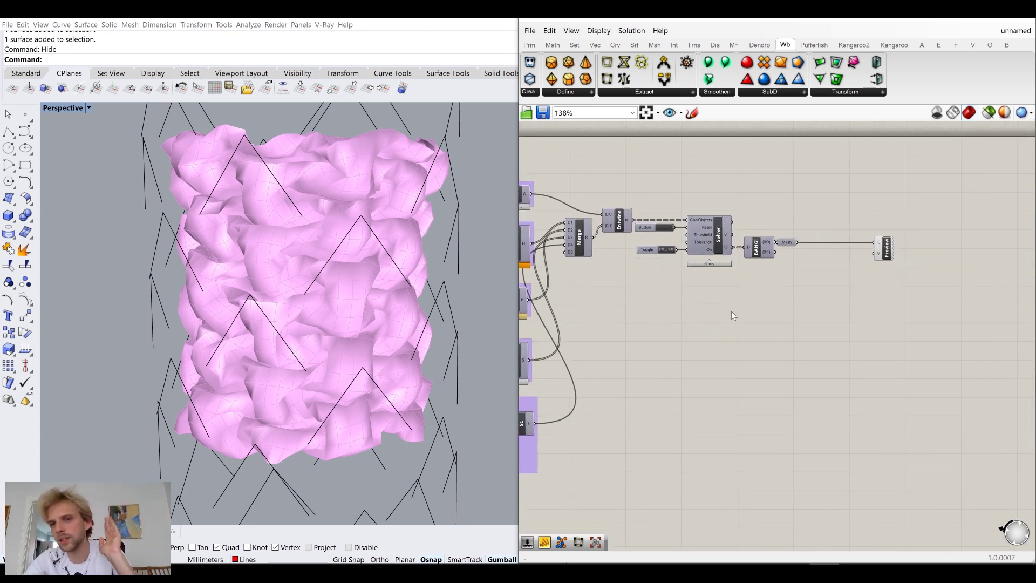
{"action": "double_click", "coordinate": [822, 306]}
{"action": "left_click_drag", "start_coordinate": [783, 206], "coordinate": [794, 206]}
{"action": "double_click", "coordinate": [896, 267]}
{"action": "type", "text": "cat"}
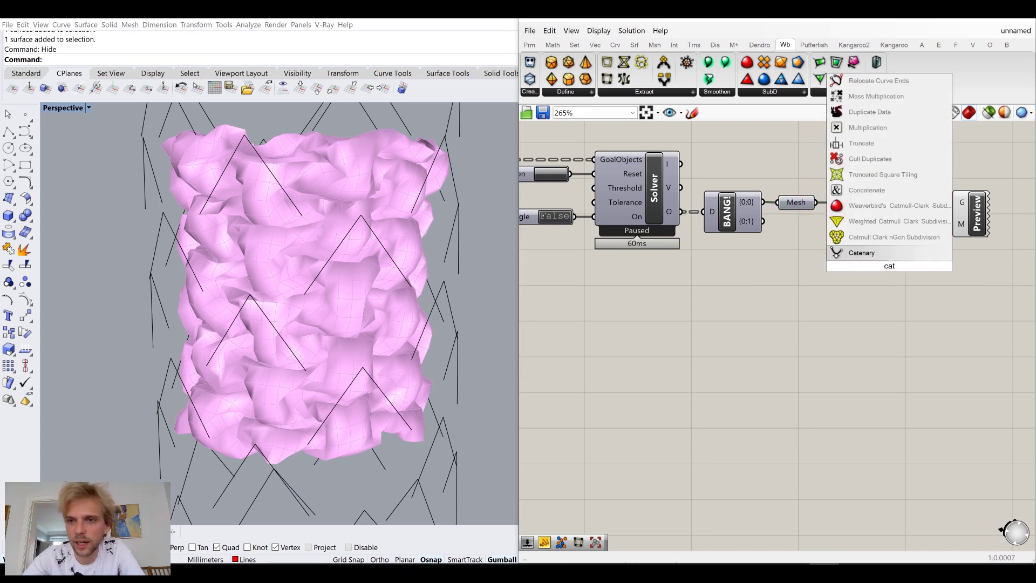
{"action": "left_click", "coordinate": [921, 206]}
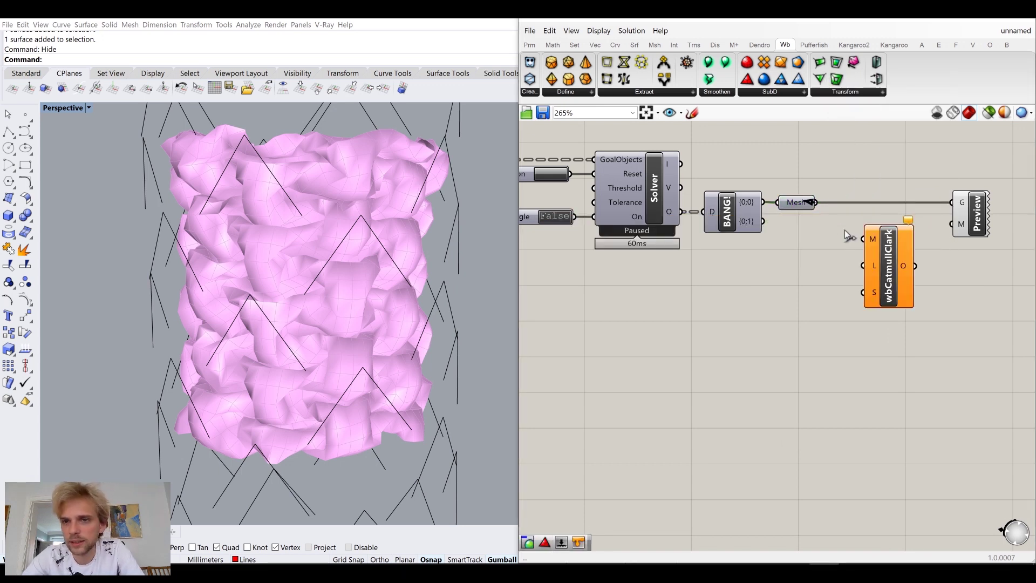
Feed the output Mesh through wbCatmullClark into the Preview's geometry input and turn off the subdivision component's own preview
{"action": "left_click_drag", "start_coordinate": [893, 268], "coordinate": [873, 234]}
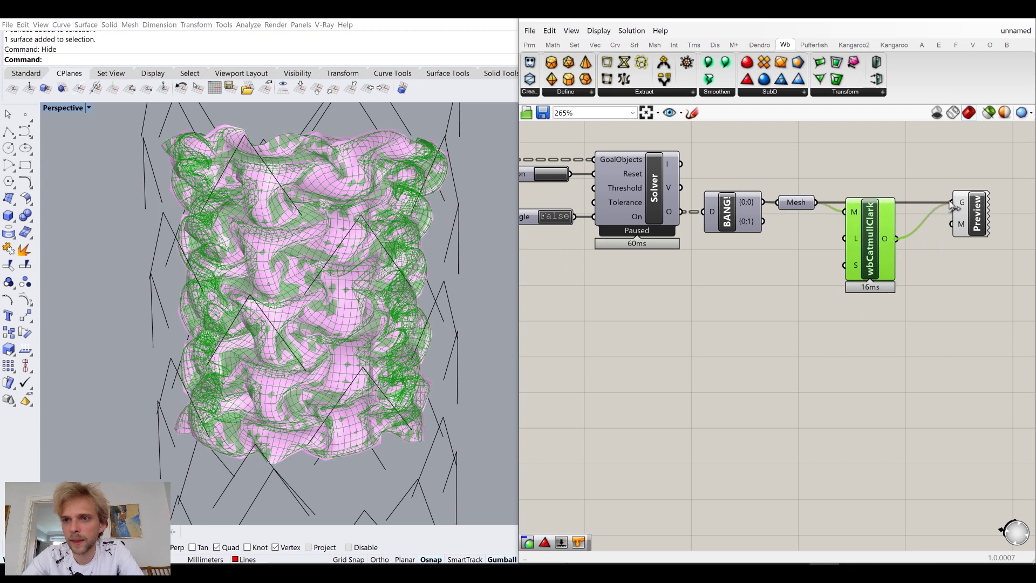
{"action": "middle_click", "coordinate": [874, 235]}
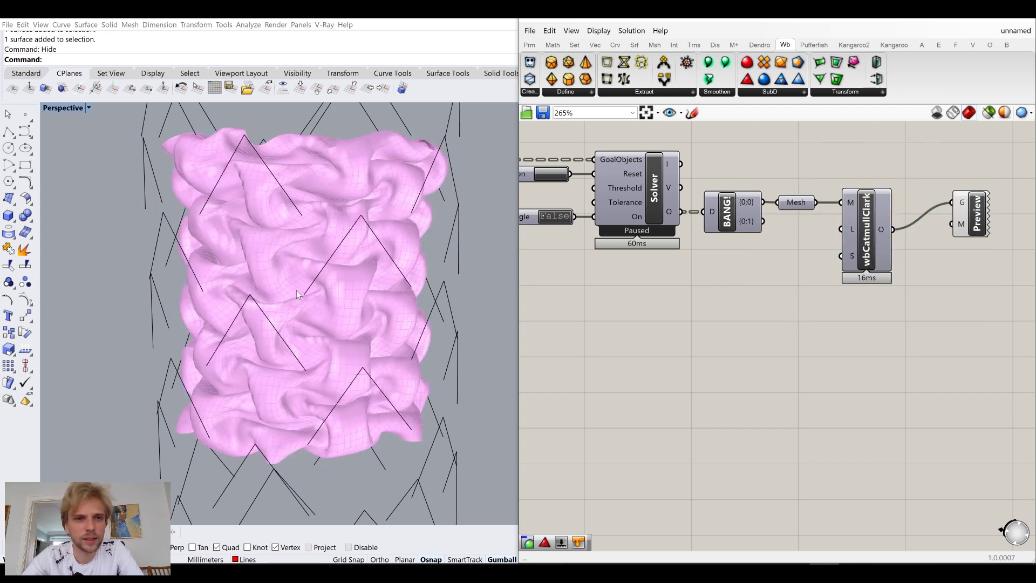
{"action": "left_click", "coordinate": [864, 237]}
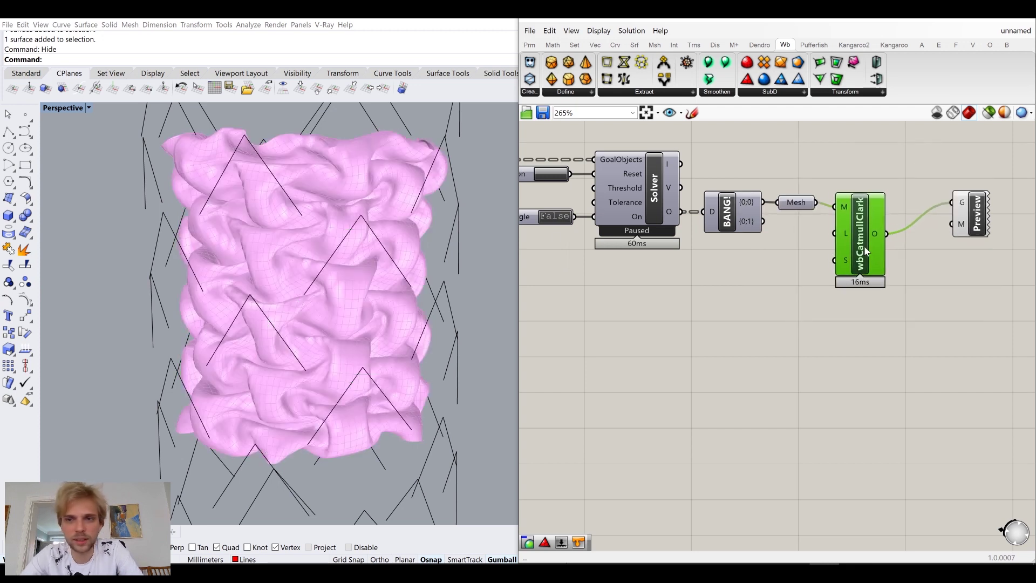
{"action": "right_click_drag", "start_coordinate": [399, 324], "coordinate": [358, 245]}
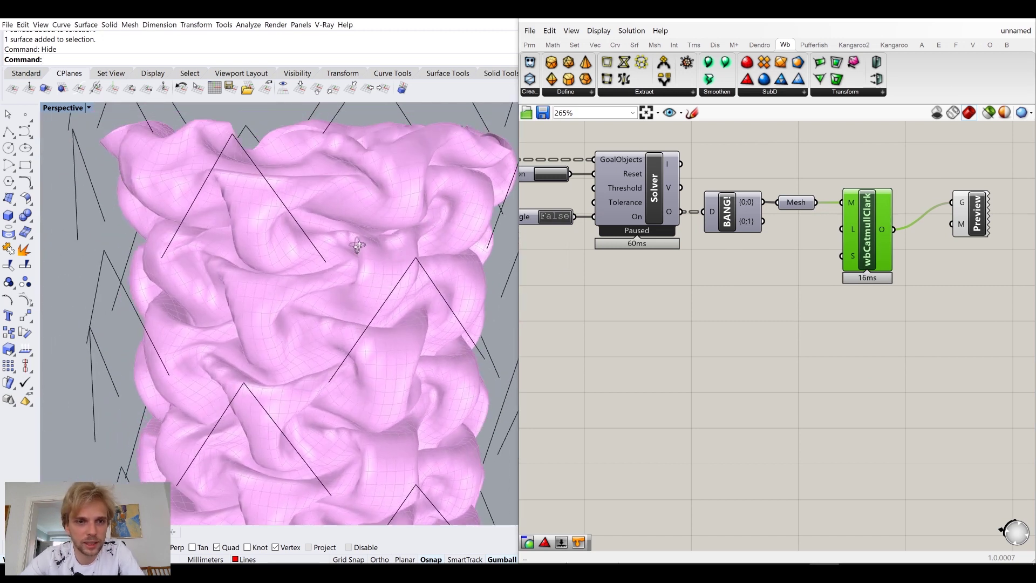
{"action": "scroll", "coordinate": [357, 245], "scroll_direction": "down", "scroll_amount": 5}
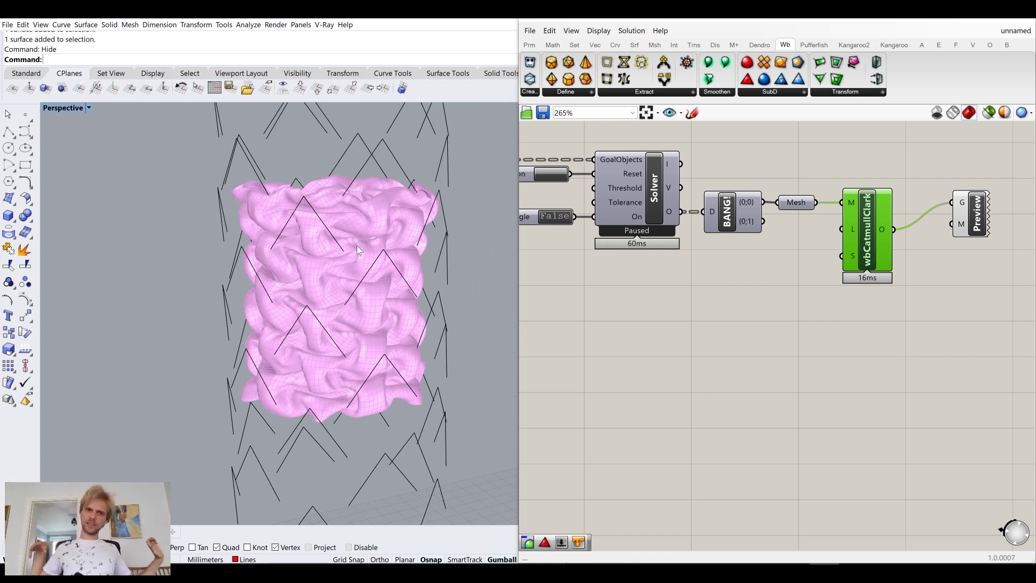
Run the solver briefly by setting its On toggle to True and back to False, and inspect the smoothed column
{"action": "left_click", "coordinate": [552, 216]}
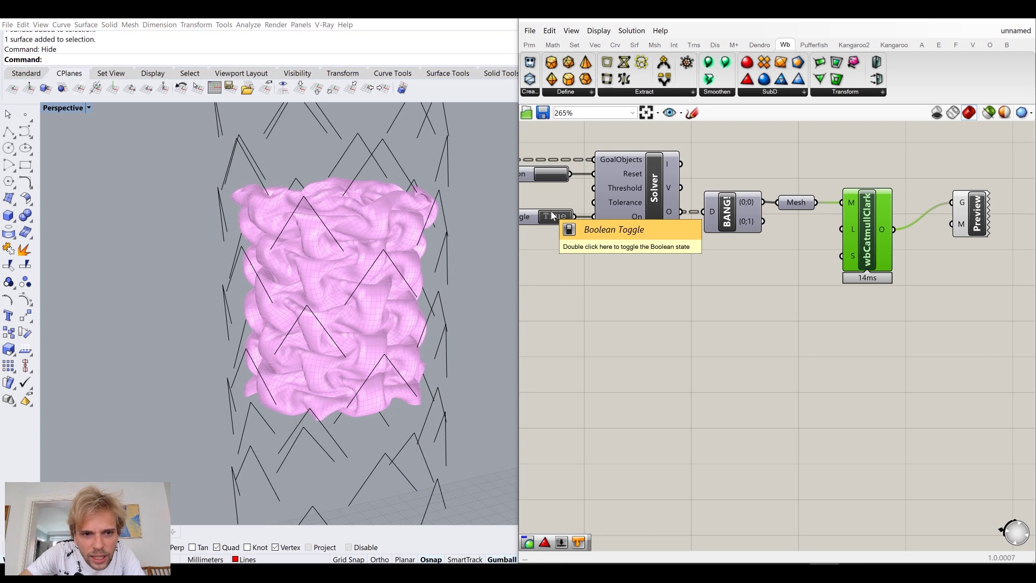
{"action": "double_click", "coordinate": [552, 216]}
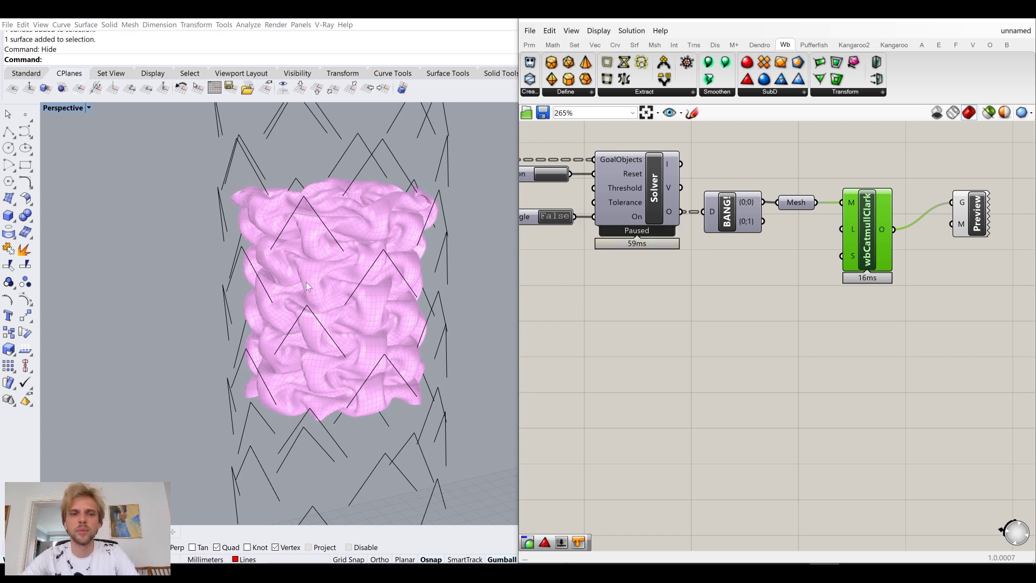
{"action": "scroll", "coordinate": [307, 282], "scroll_direction": "down", "scroll_amount": 5}
{"action": "scroll", "coordinate": [335, 280], "scroll_direction": "up", "scroll_amount": 3}
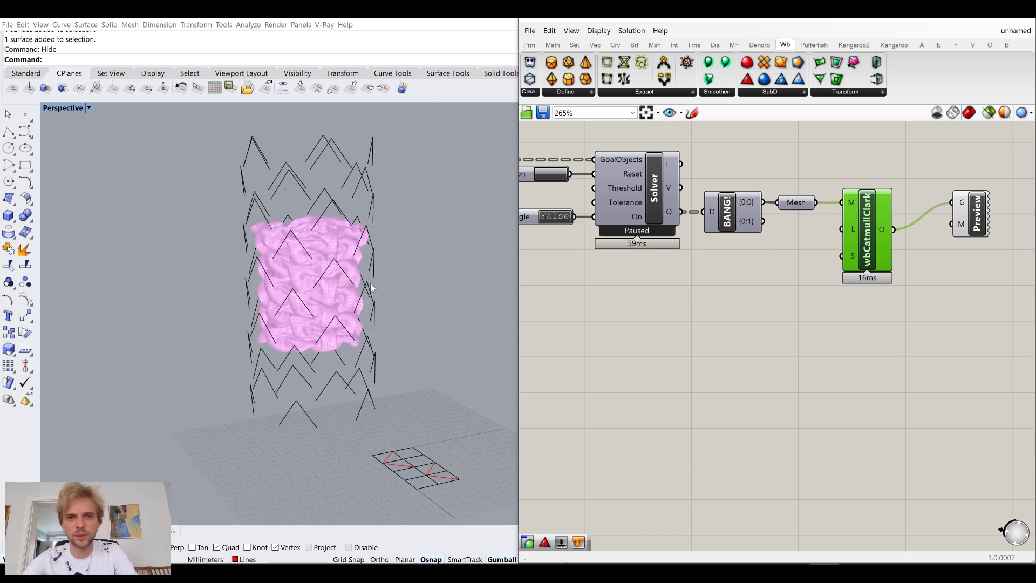
Reset the solver to return the fabric mesh to its starting cylinder
{"action": "right_click_drag", "start_coordinate": [539, 249], "coordinate": [765, 278]}
{"action": "scroll", "coordinate": [747, 278], "scroll_direction": "down", "scroll_amount": 3}
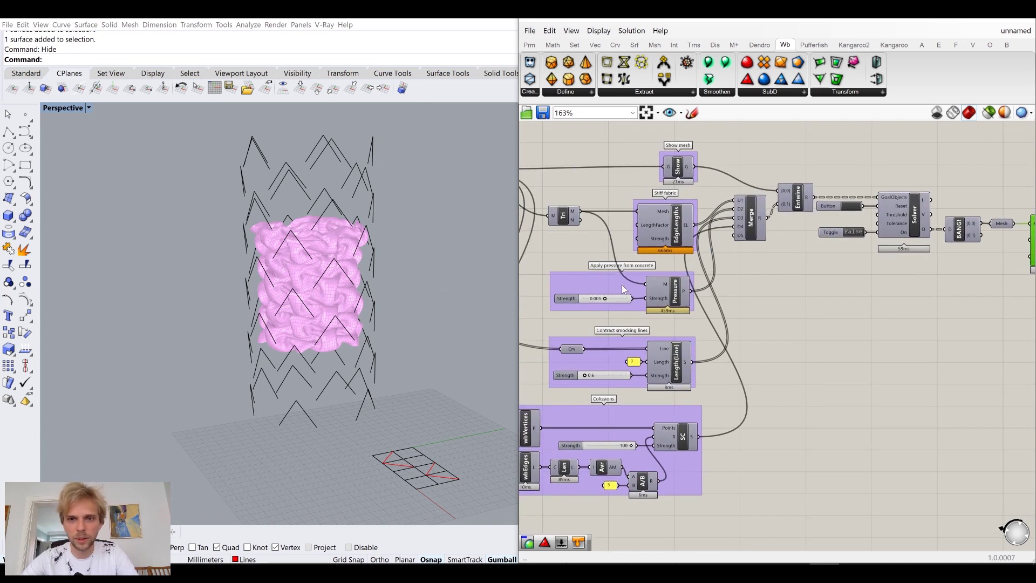
{"action": "right_click_drag", "start_coordinate": [619, 288], "coordinate": [693, 291]}
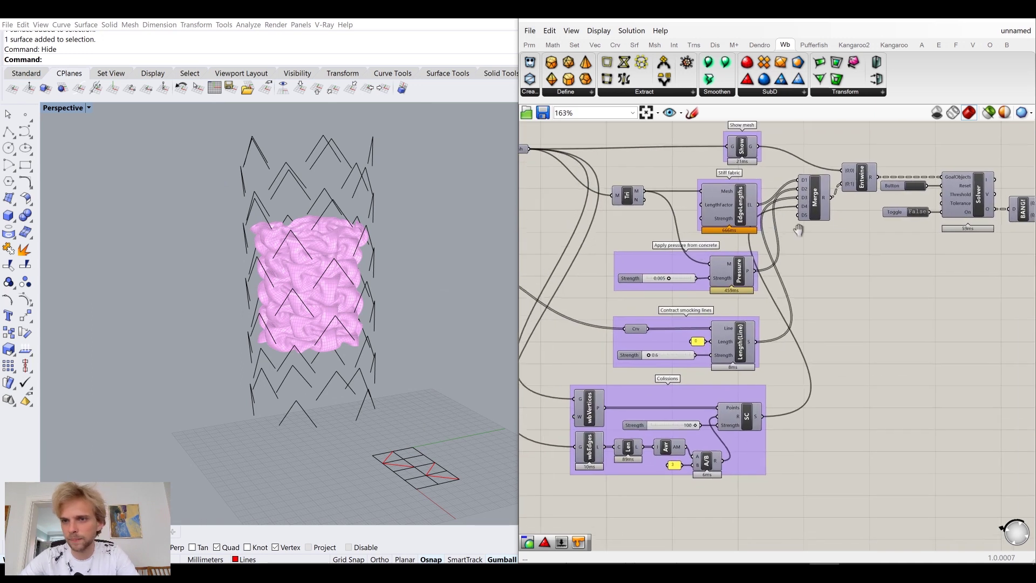
{"action": "right_click_drag", "start_coordinate": [912, 208], "coordinate": [829, 212]}
{"action": "scroll", "coordinate": [784, 364], "scroll_direction": "down", "scroll_amount": 4}
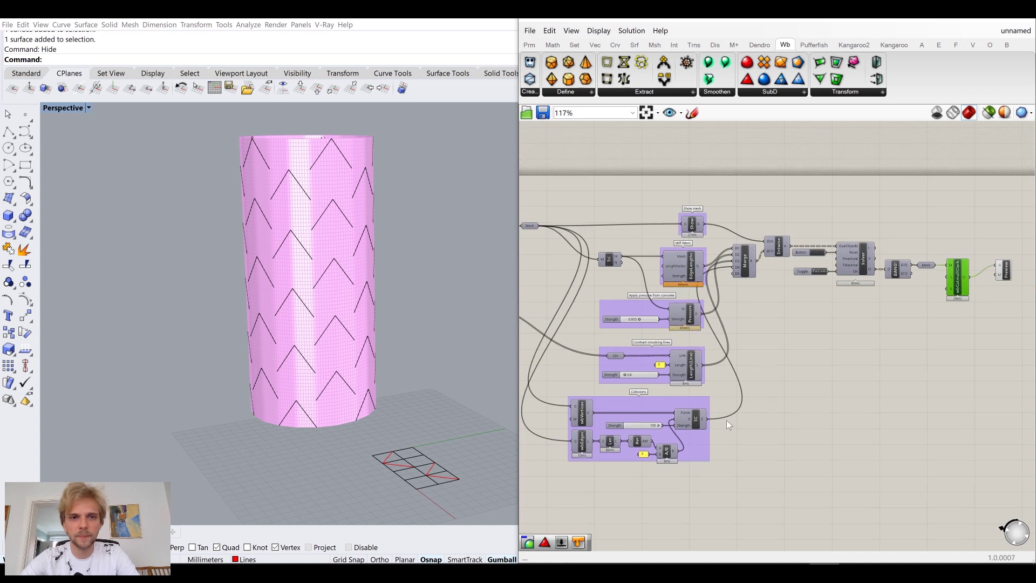
Add a Smooth goal component below the Collisions group
{"action": "scroll", "coordinate": [726, 420], "scroll_direction": "up", "scroll_amount": 4}
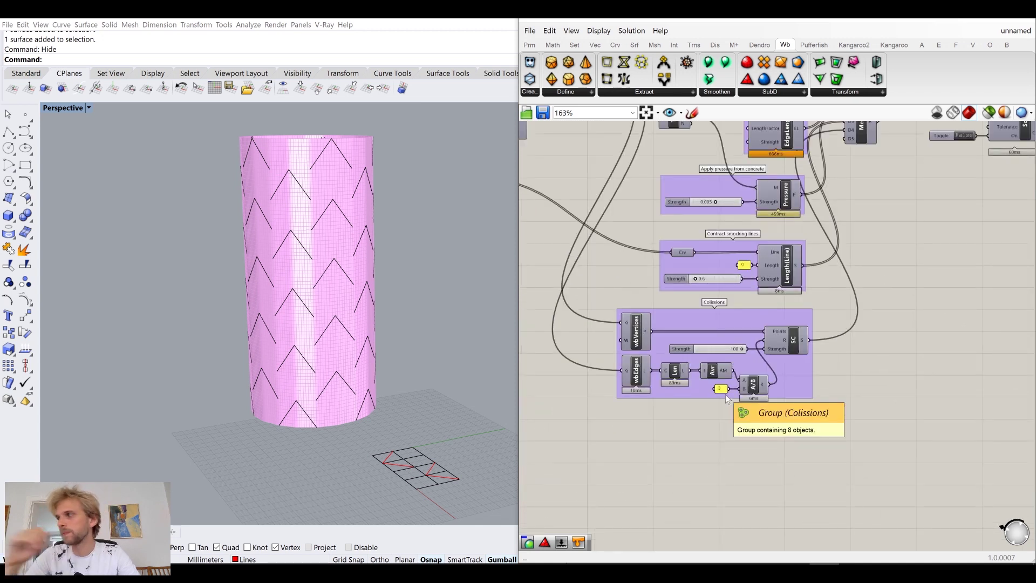
{"action": "right_click_drag", "start_coordinate": [727, 400], "coordinate": [719, 368]}
{"action": "double_click", "coordinate": [759, 410]}
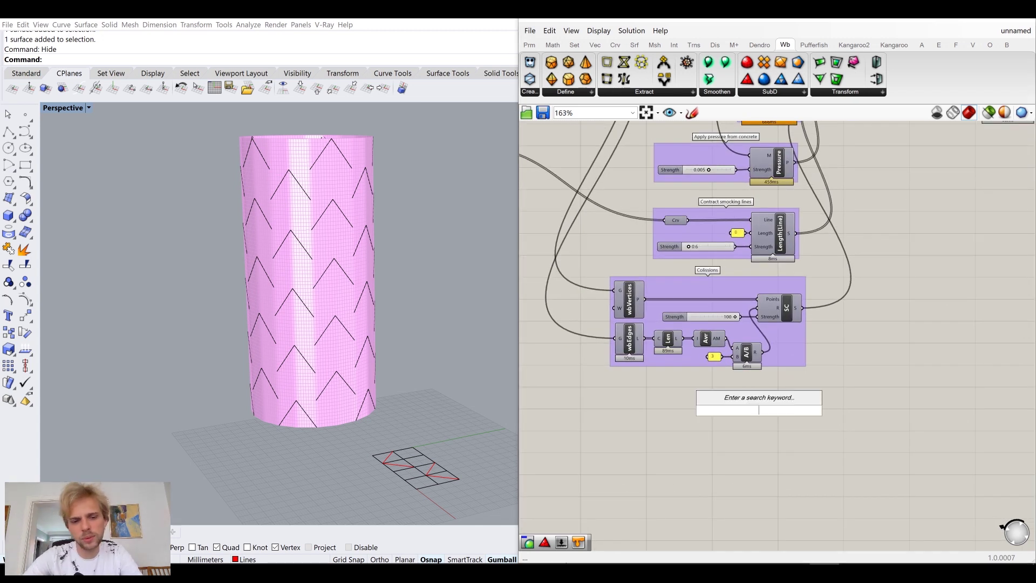
{"action": "type", "text": "smoo"}
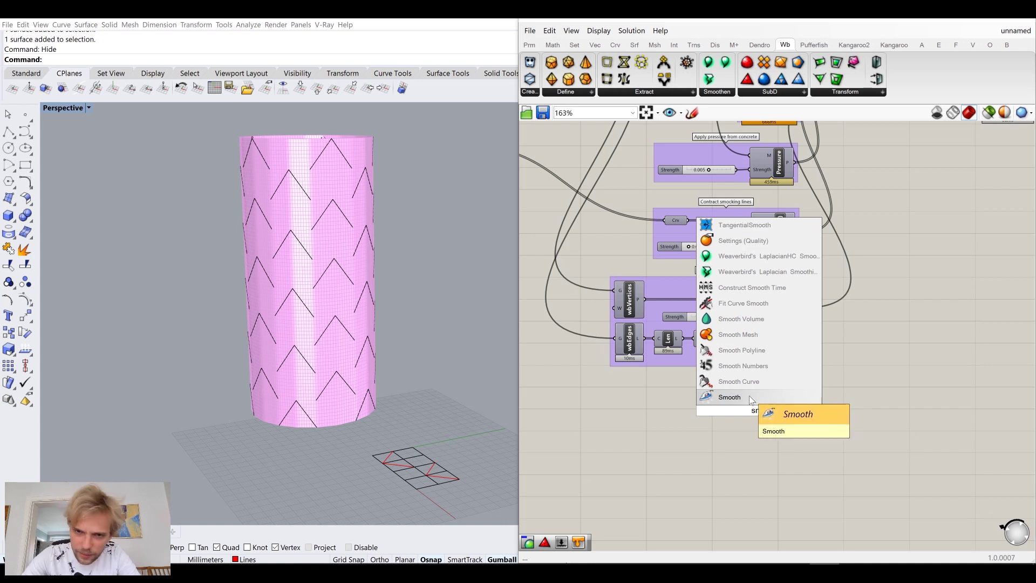
{"action": "left_click", "coordinate": [724, 403]}
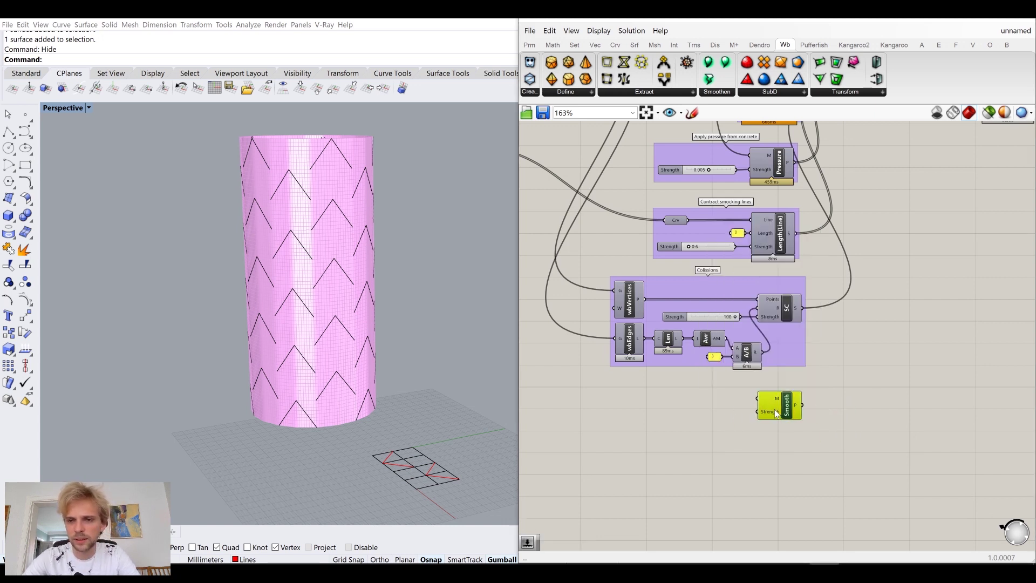
Connect the subdivided Mesh that feeds the other goals to the Smooth component's M input
{"action": "scroll", "coordinate": [776, 413], "scroll_direction": "down", "scroll_amount": 2}
{"action": "scroll", "coordinate": [704, 323], "scroll_direction": "up", "scroll_amount": 1}
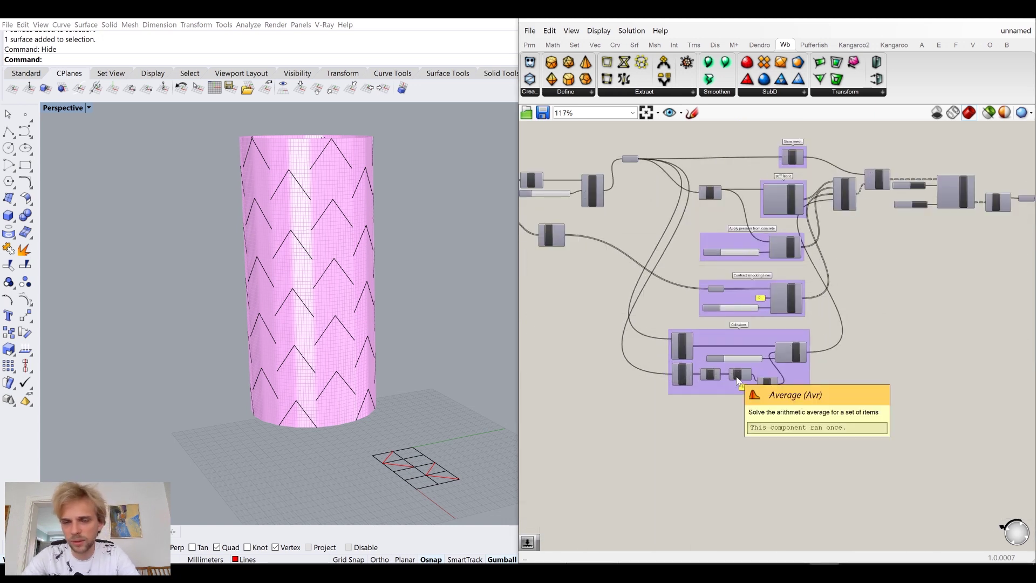
{"action": "scroll", "coordinate": [837, 456], "scroll_direction": "up", "scroll_amount": 1}
{"action": "scroll", "coordinate": [755, 393], "scroll_direction": "down", "scroll_amount": 1}
{"action": "scroll", "coordinate": [750, 380], "scroll_direction": "up", "scroll_amount": 2}
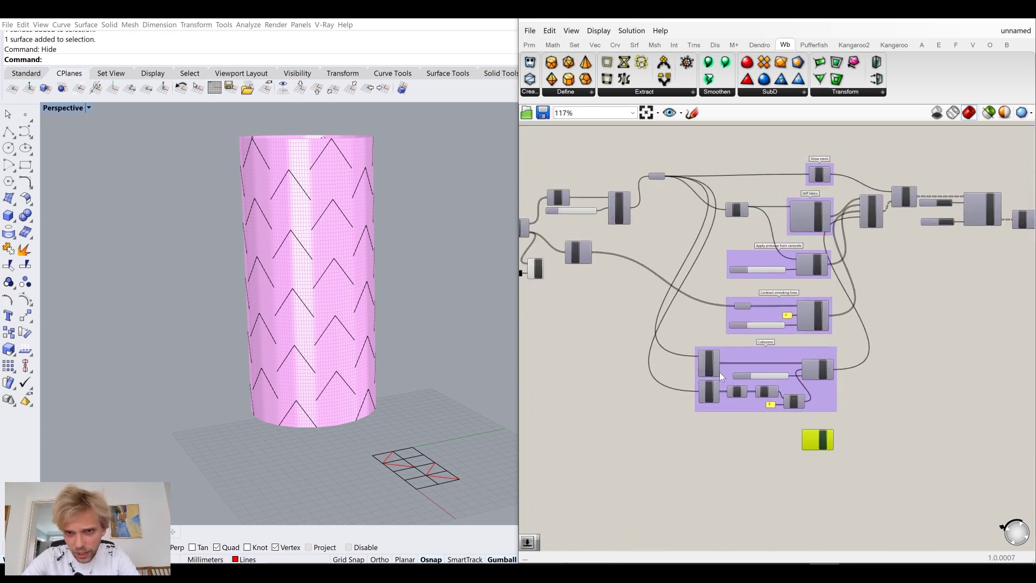
{"action": "left_click_drag", "start_coordinate": [659, 153], "coordinate": [818, 455]}
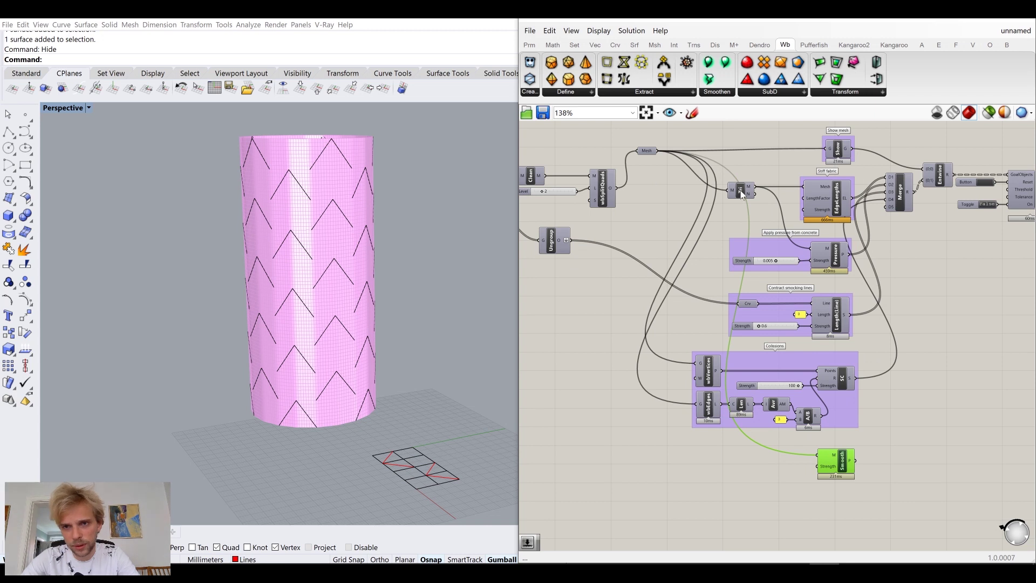
Connect the Smooth goal's output to the Merge component's D5 input and remove the unused D6 input
{"action": "right_click_drag", "start_coordinate": [844, 431], "coordinate": [784, 420]}
{"action": "left_click_drag", "start_coordinate": [794, 450], "coordinate": [826, 196]}
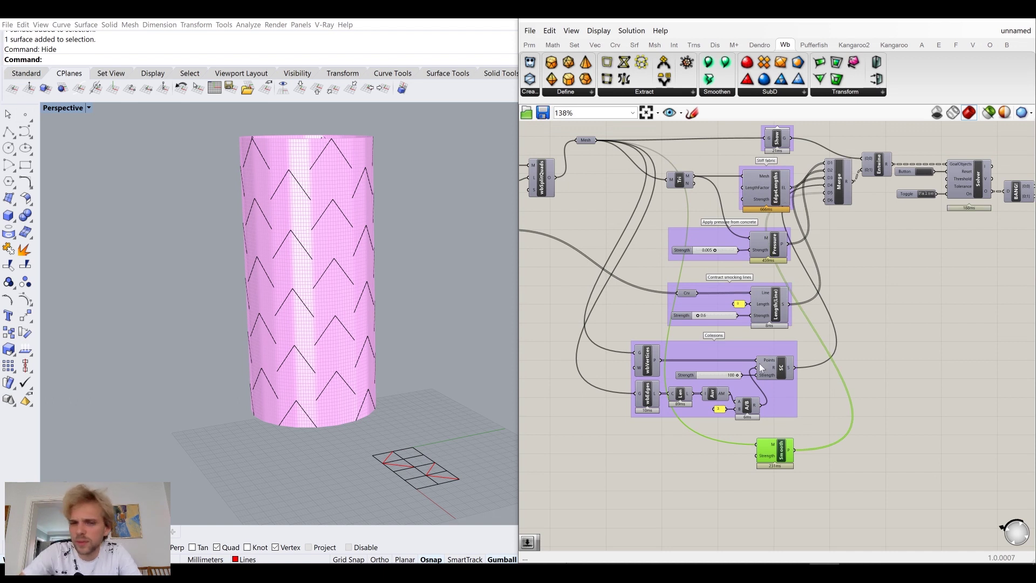
{"action": "scroll", "coordinate": [806, 476], "scroll_direction": "up", "scroll_amount": 4}
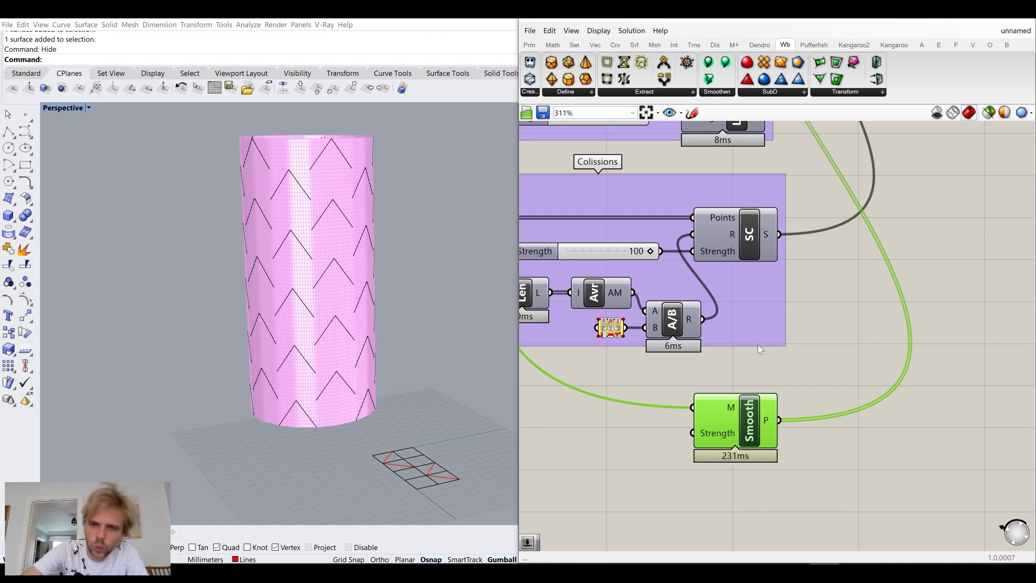
{"action": "scroll", "coordinate": [757, 344], "scroll_direction": "down", "scroll_amount": 3}
{"action": "right_click_drag", "start_coordinate": [762, 230], "coordinate": [762, 270]}
{"action": "scroll", "coordinate": [762, 270], "scroll_direction": "up", "scroll_amount": 5}
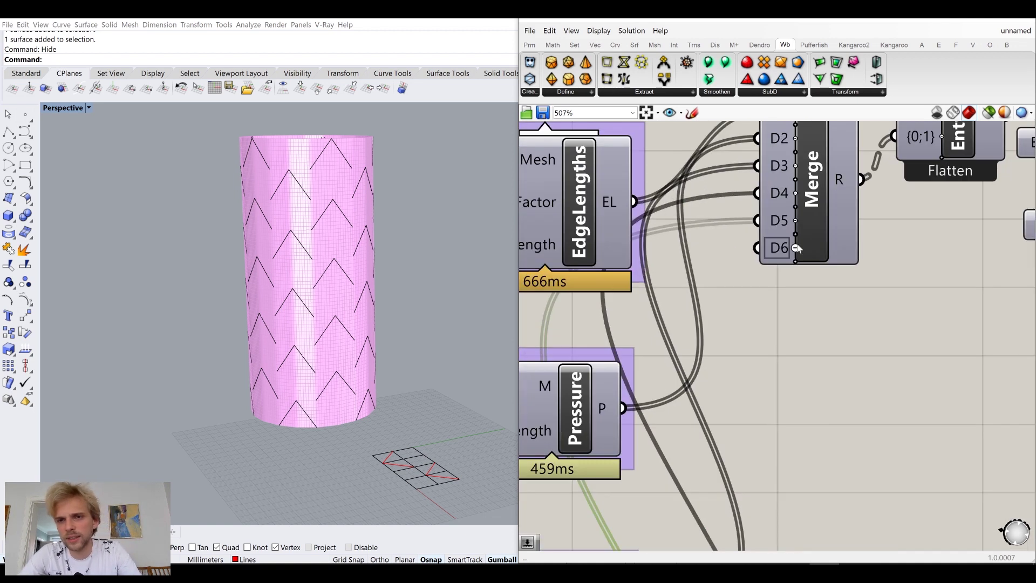
{"action": "scroll", "coordinate": [783, 387], "scroll_direction": "down", "scroll_amount": 4}
{"action": "right_click_drag", "start_coordinate": [784, 387], "coordinate": [795, 280]}
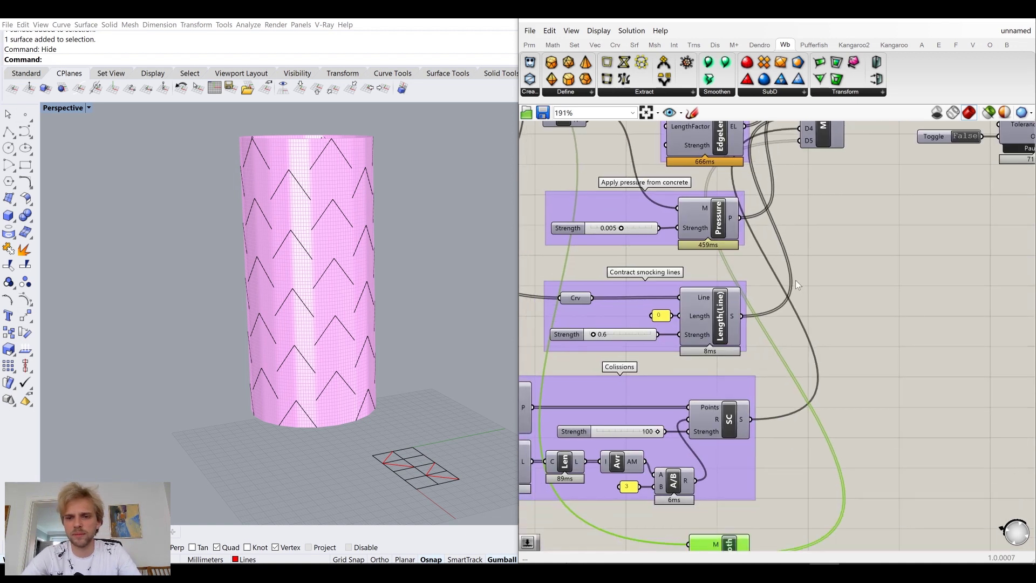
Place the Smooth component in its own group
{"action": "scroll", "coordinate": [756, 434], "scroll_direction": "down", "scroll_amount": 3}
{"action": "mouse_move", "coordinate": [756, 435]}
{"action": "left_mouse_down"}
{"action": "mouse_move", "coordinate": [752, 423]}
{"action": "mouse_move", "coordinate": [753, 431]}
{"action": "left_mouse_up"}
{"action": "middle_click", "coordinate": [753, 431]}
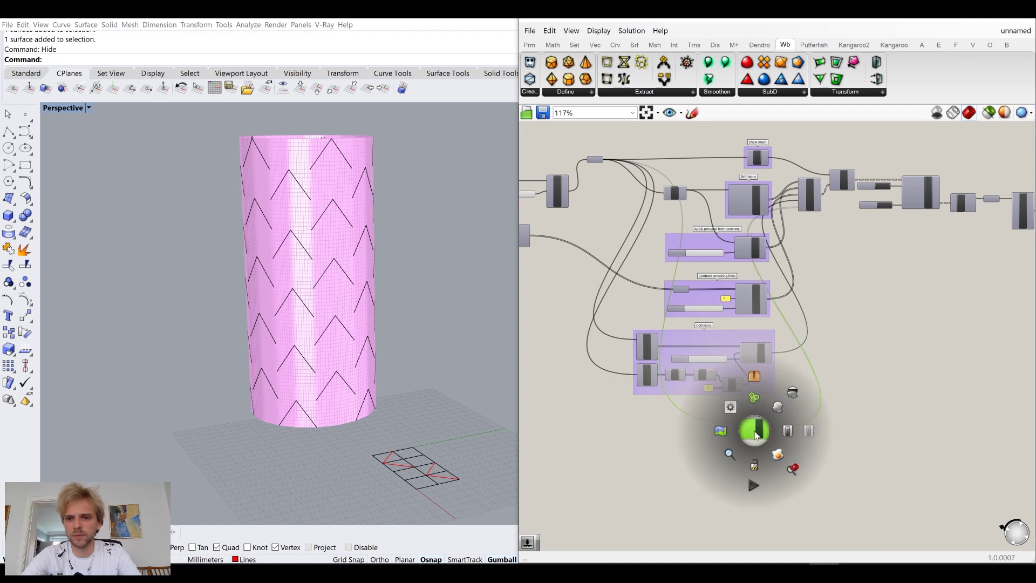
{"action": "scroll", "coordinate": [753, 403], "scroll_direction": "up", "scroll_amount": 9}
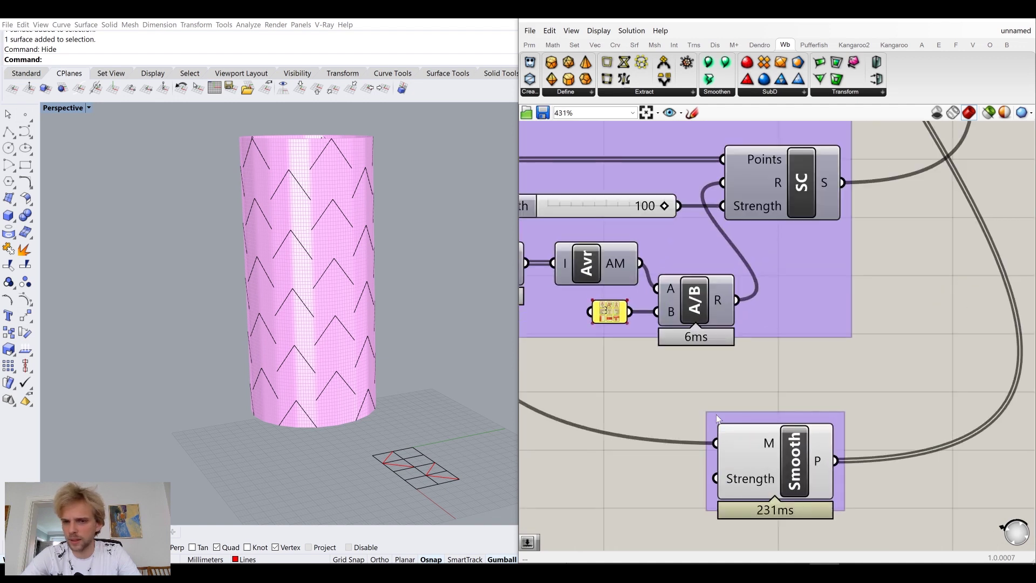
Set the solver's On toggle to True to run the simulation with the Smooth goal, and inspect the deforming column
{"action": "scroll", "coordinate": [789, 422], "scroll_direction": "down", "scroll_amount": 10}
{"action": "scroll", "coordinate": [740, 332], "scroll_direction": "up", "scroll_amount": 8}
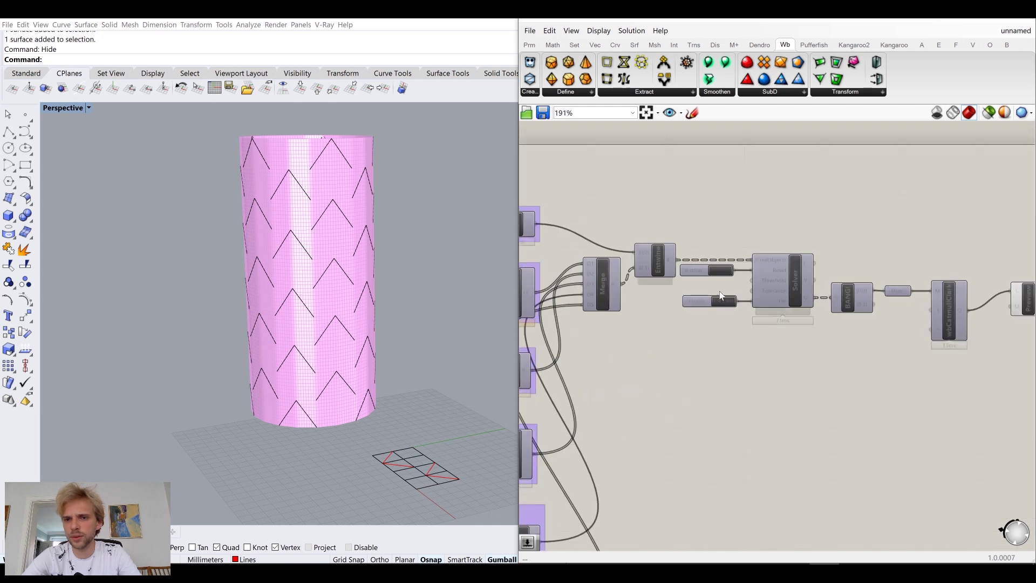
{"action": "double_click", "coordinate": [733, 304]}
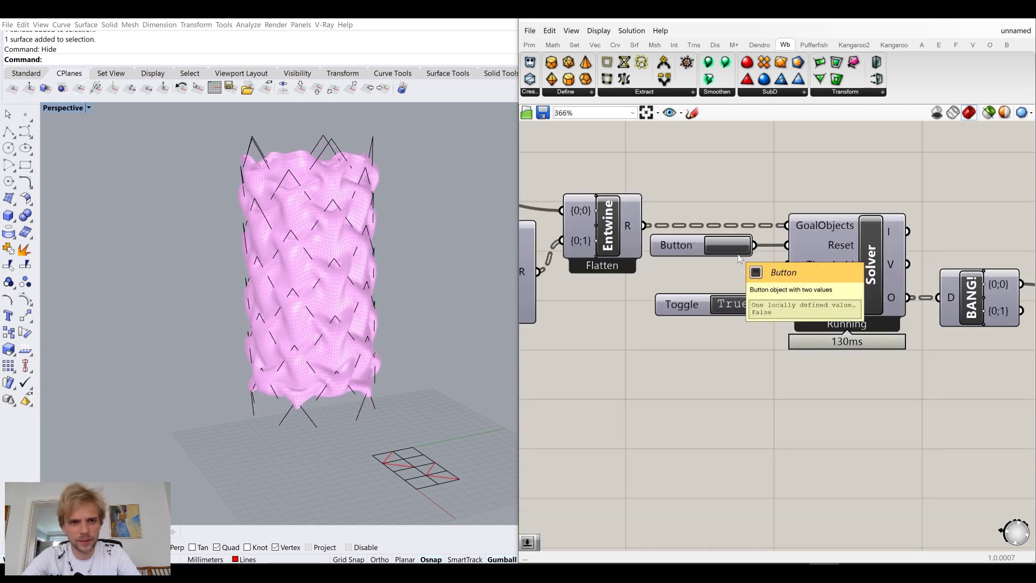
{"action": "scroll", "coordinate": [301, 260], "scroll_direction": "up", "scroll_amount": 2}
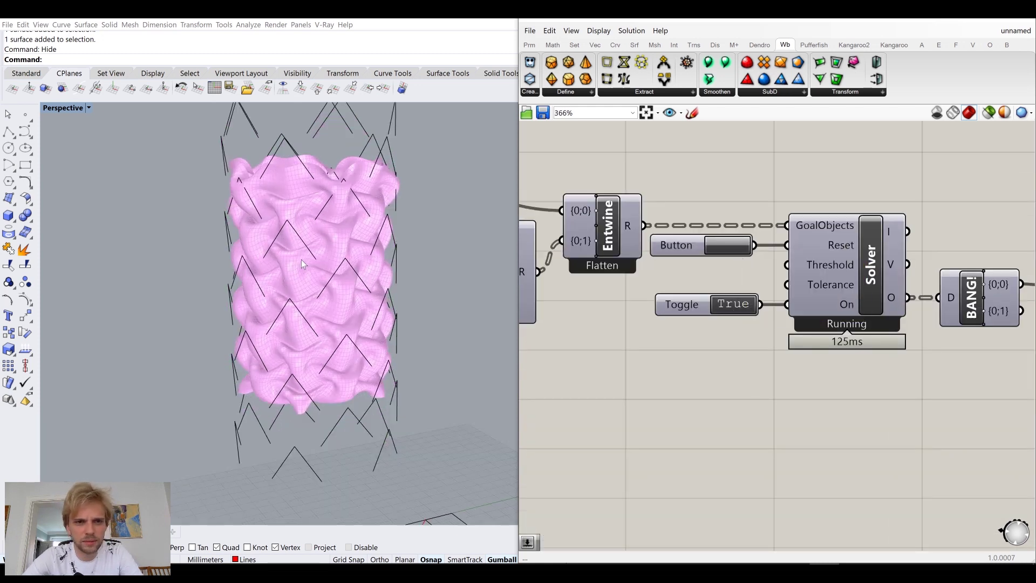
{"action": "scroll", "coordinate": [301, 260], "scroll_direction": "up", "scroll_amount": 2}
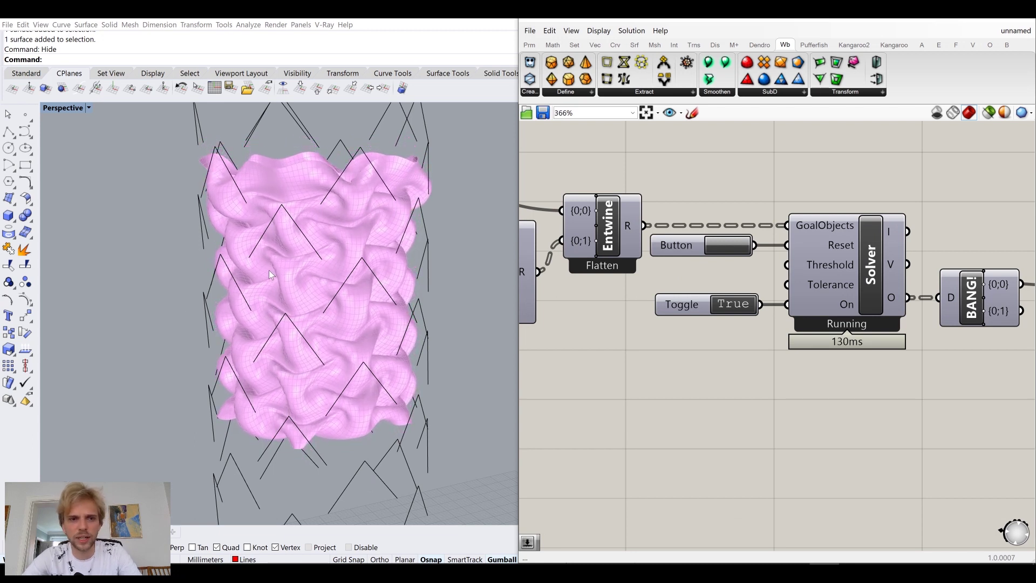
Set the solver's On toggle to False and reset the simulation to the starting cylinder
{"action": "double_click", "coordinate": [733, 303]}
{"action": "left_click", "coordinate": [734, 242]}
{"action": "scroll", "coordinate": [678, 412], "scroll_direction": "down", "scroll_amount": 5}
{"action": "scroll", "coordinate": [668, 423], "scroll_direction": "up", "scroll_amount": 3}
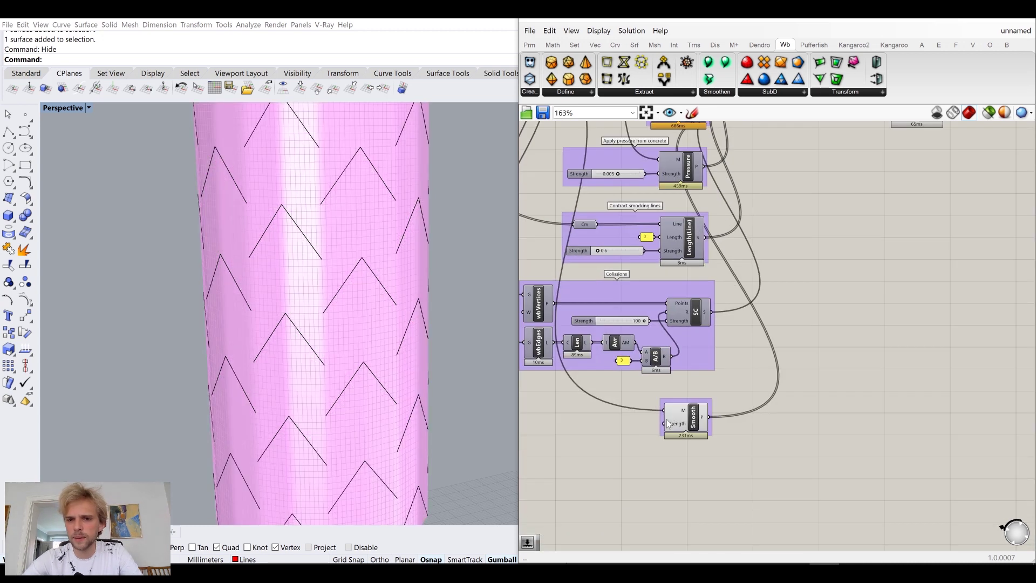
Label the Smooth component's group "Smooth it up"
{"action": "scroll", "coordinate": [669, 424], "scroll_direction": "up", "scroll_amount": 3}
{"action": "right_click", "coordinate": [697, 389]}
{"action": "type", "text": "Smooth it up"}
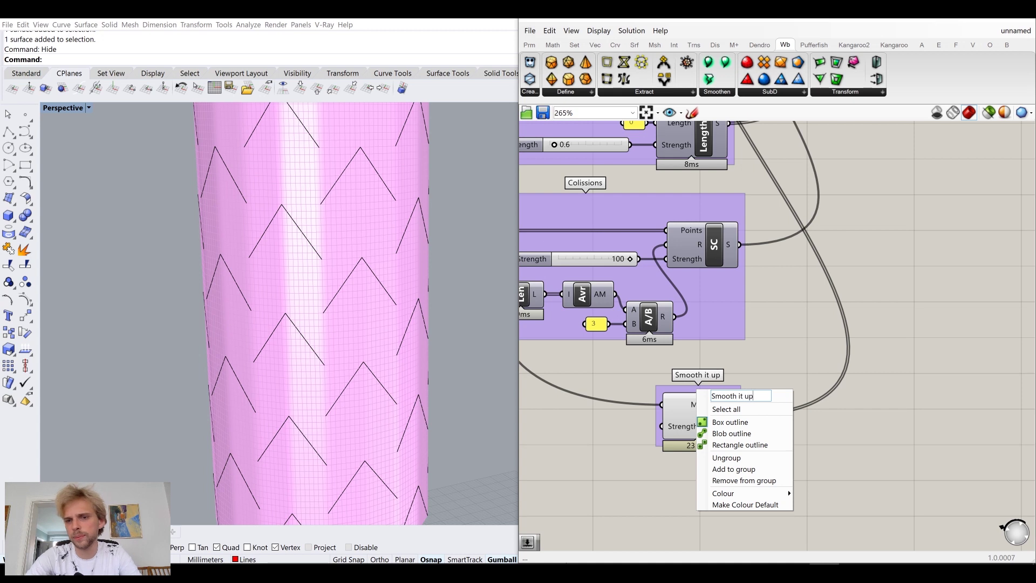
{"action": "key", "text": "Return"}
Turn off the preview of the Smooth component and nudge it slightly
{"action": "scroll", "coordinate": [711, 421], "scroll_direction": "up", "scroll_amount": 1}
{"action": "middle_click", "coordinate": [695, 416]}
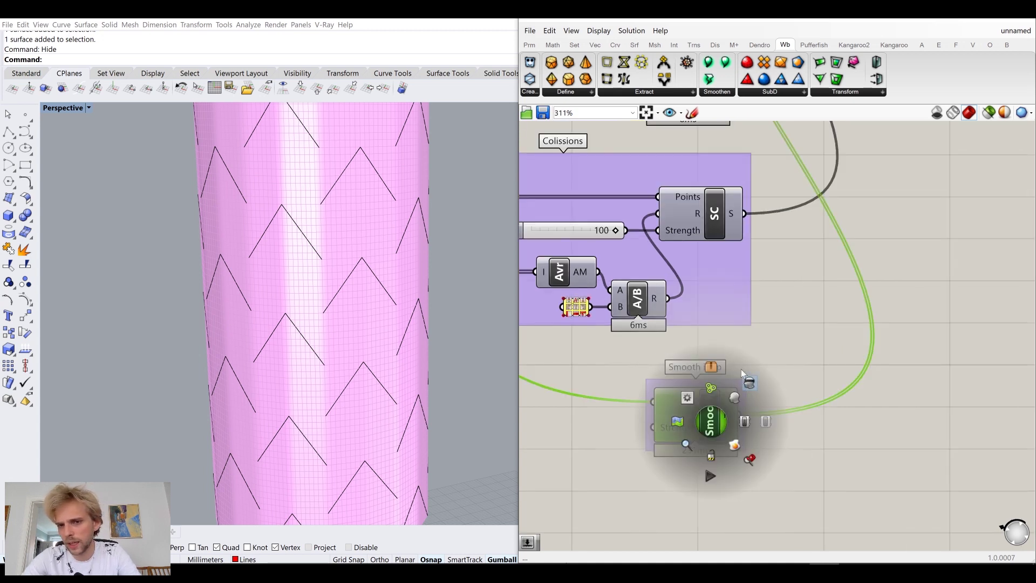
{"action": "left_click", "coordinate": [728, 383]}
{"action": "left_click_drag", "start_coordinate": [728, 383], "coordinate": [732, 380]}
{"action": "left_click", "coordinate": [807, 307]}
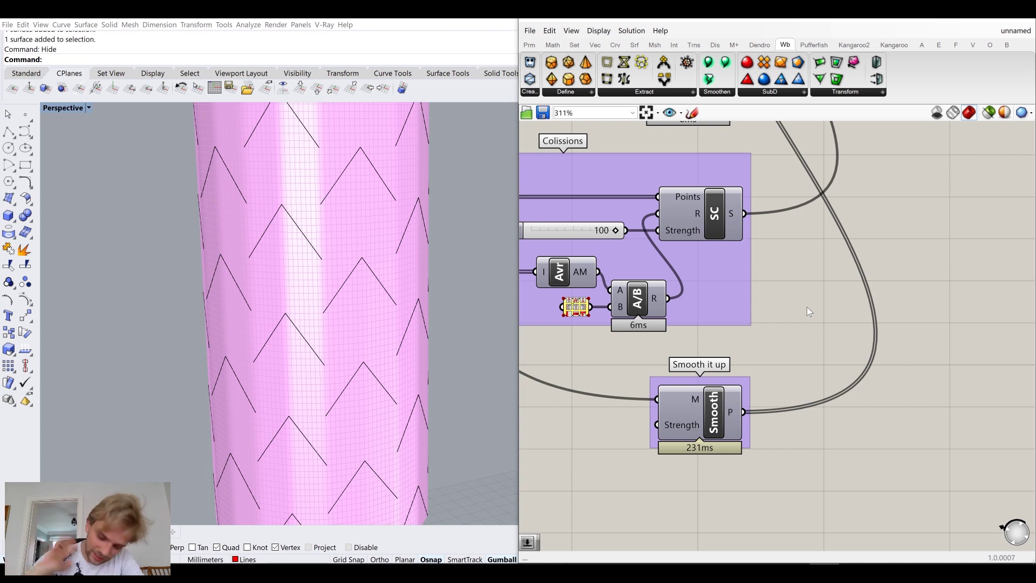
Try to remove the Merge component's unused D6 input, and nudge the Smooth component closer to the collision group
{"action": "scroll", "coordinate": [807, 308], "scroll_direction": "down", "scroll_amount": 5}
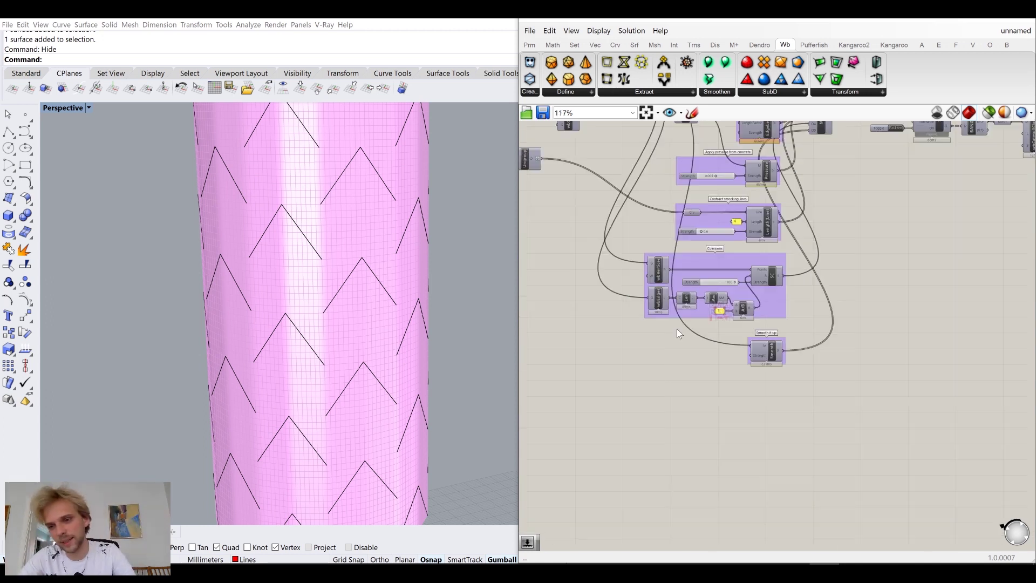
{"action": "scroll", "coordinate": [765, 432], "scroll_direction": "up", "scroll_amount": 8}
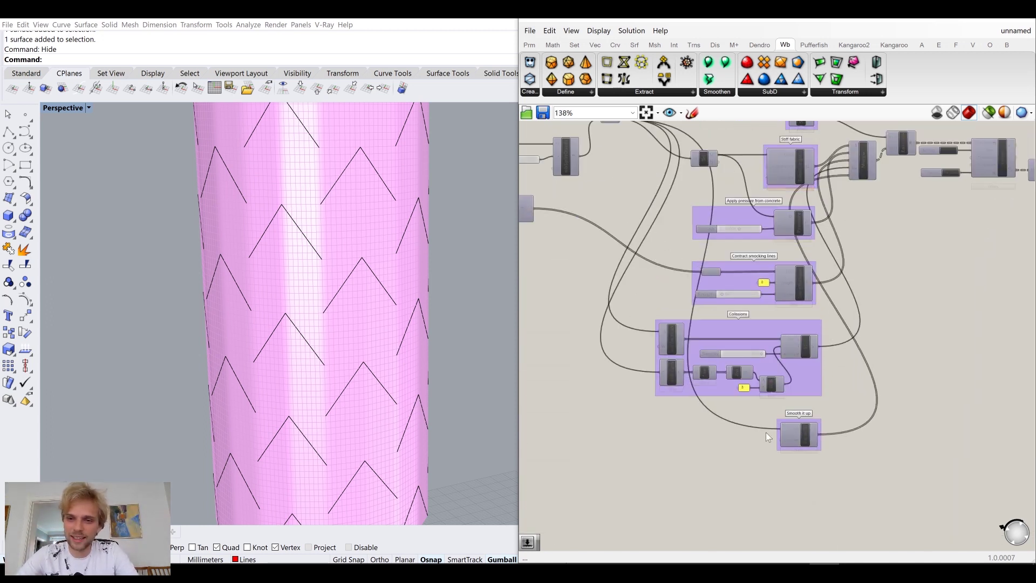
{"action": "left_click", "coordinate": [832, 241]}
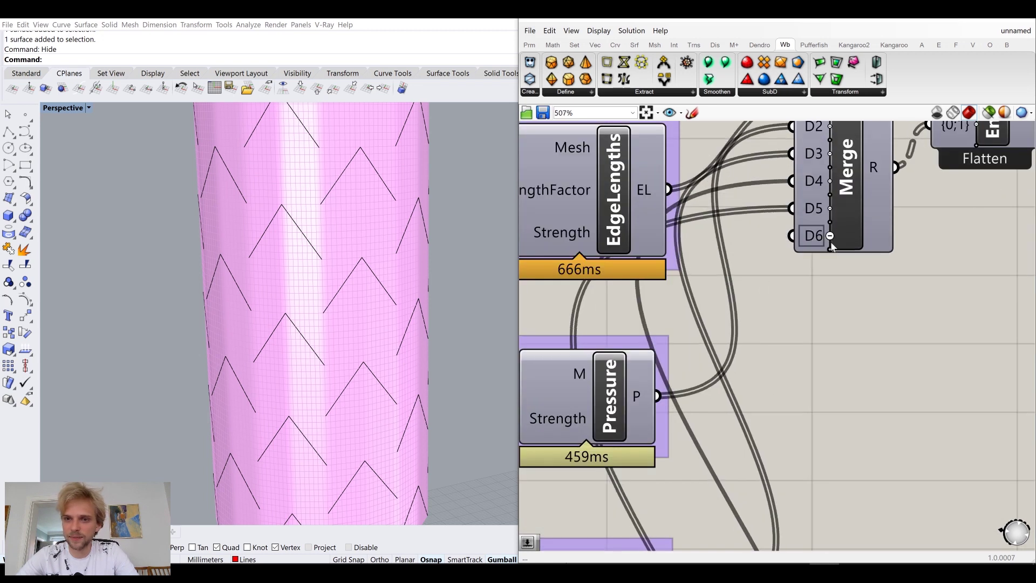
{"action": "scroll", "coordinate": [834, 258], "scroll_direction": "down", "scroll_amount": 4}
{"action": "scroll", "coordinate": [819, 290], "scroll_direction": "down", "scroll_amount": 3}
{"action": "scroll", "coordinate": [810, 371], "scroll_direction": "up", "scroll_amount": 3}
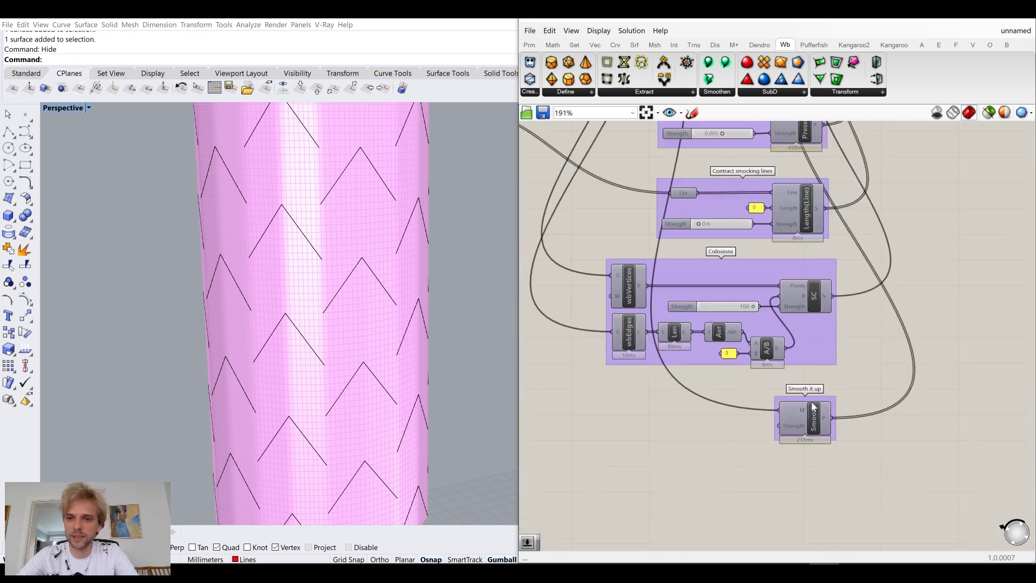
{"action": "left_click_drag", "start_coordinate": [824, 391], "coordinate": [830, 395]}
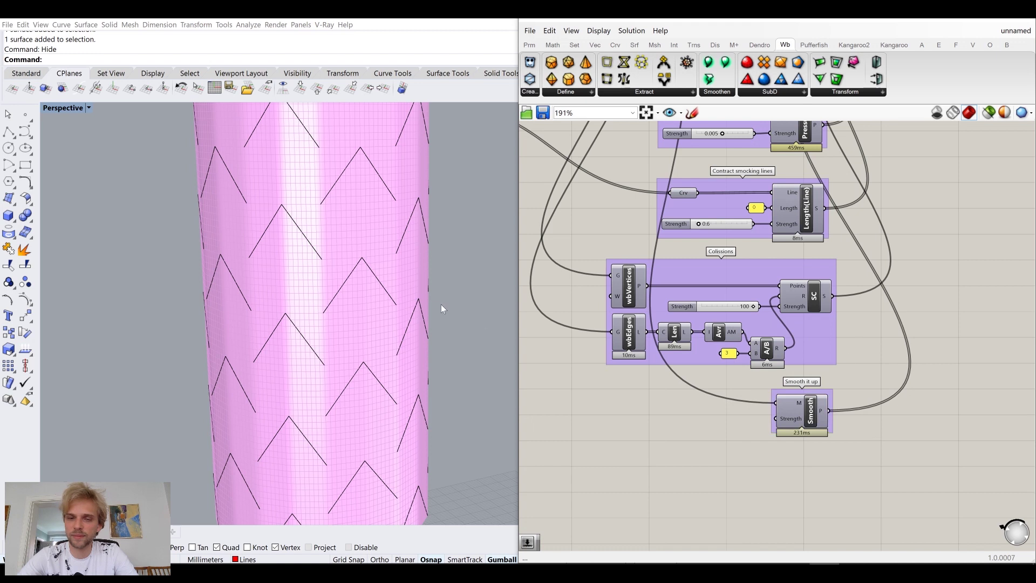
Examine the open top and bottom rims of the starting cylinder in the Perspective viewport
{"action": "scroll", "coordinate": [441, 308], "scroll_direction": "down", "scroll_amount": 5}
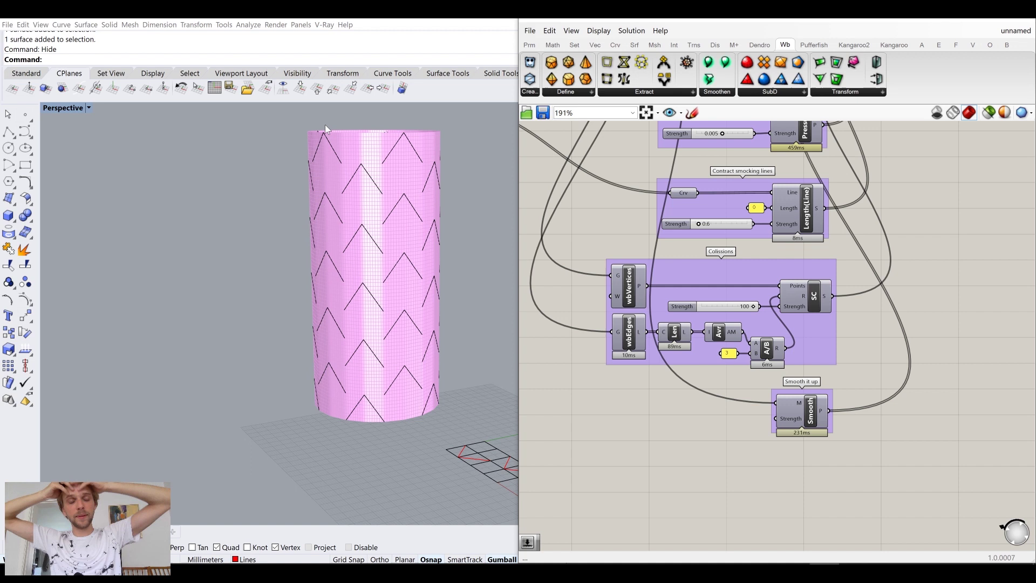
{"action": "right_click_drag", "start_coordinate": [388, 158], "coordinate": [213, 200]}
{"action": "scroll", "coordinate": [286, 240], "scroll_direction": "up", "scroll_amount": 5}
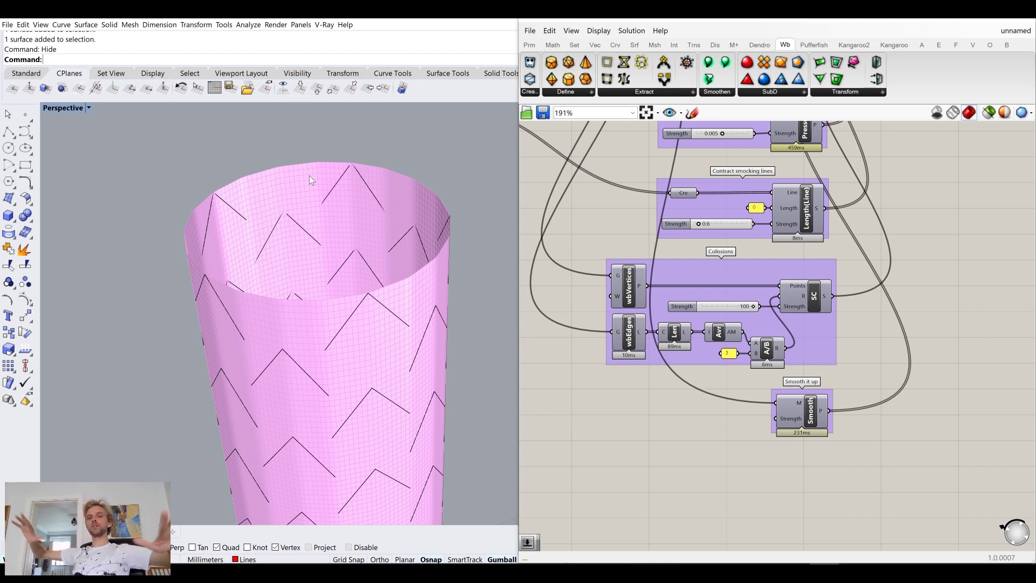
{"action": "right_click_drag", "start_coordinate": [415, 405], "coordinate": [368, 361]}
{"action": "scroll", "coordinate": [361, 295], "scroll_direction": "up", "scroll_amount": 6}
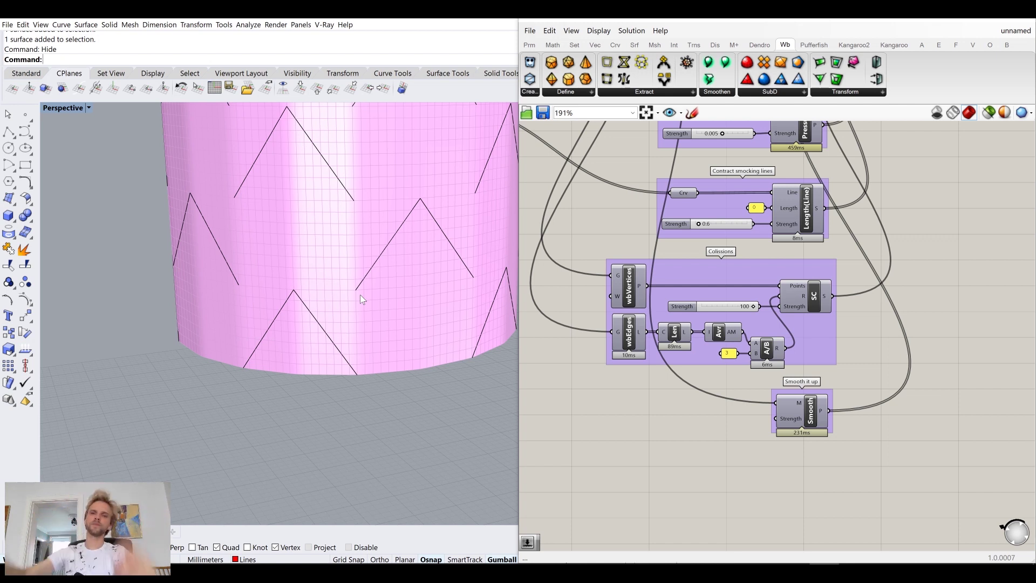
Add a NakedVertices component below the collision group and connect the Mesh parameter's output to its M input
{"action": "scroll", "coordinate": [674, 432], "scroll_direction": "down", "scroll_amount": 3}
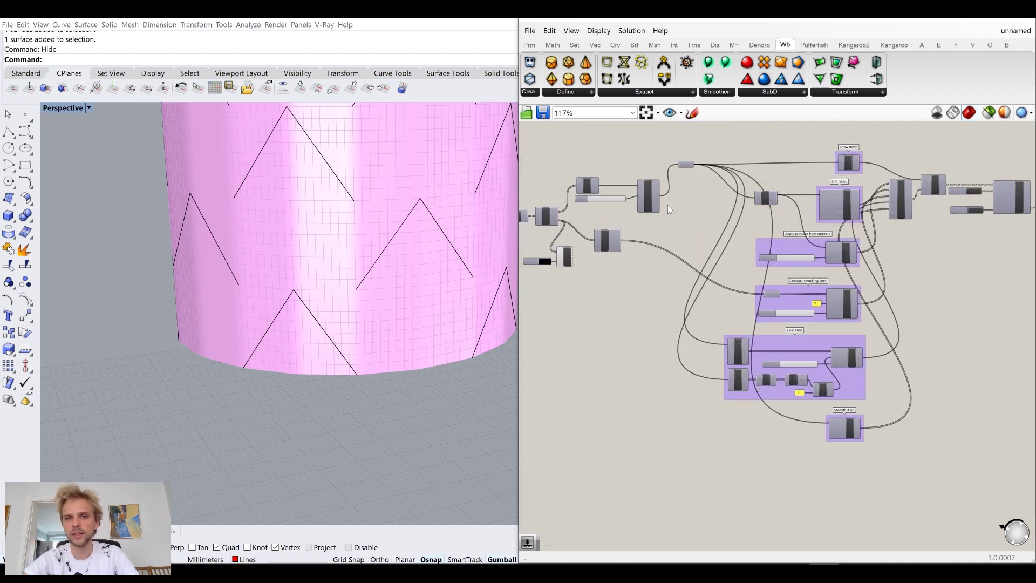
{"action": "scroll", "coordinate": [683, 154], "scroll_direction": "up", "scroll_amount": 3}
{"action": "left_click_drag", "start_coordinate": [687, 173], "coordinate": [687, 169]}
{"action": "double_click", "coordinate": [681, 227]}
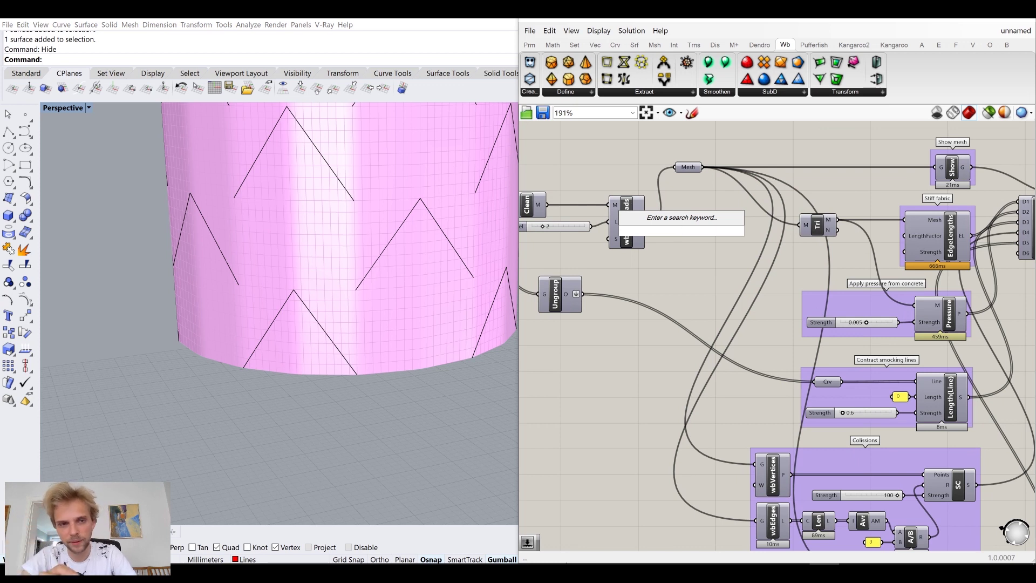
{"action": "type", "text": "nv"}
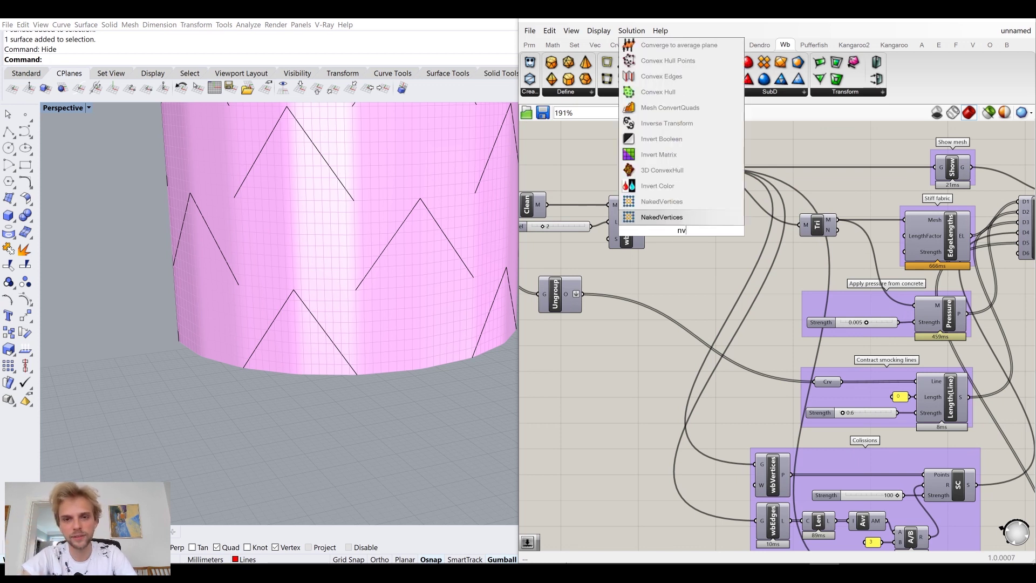
{"action": "key", "text": "Return"}
{"action": "left_click_drag", "start_coordinate": [703, 167], "coordinate": [778, 410]}
{"action": "scroll", "coordinate": [669, 247], "scroll_direction": "down", "scroll_amount": 5}
{"action": "scroll", "coordinate": [759, 397], "scroll_direction": "up", "scroll_amount": 3}
{"action": "scroll", "coordinate": [707, 328], "scroll_direction": "down", "scroll_amount": 4}
{"action": "scroll", "coordinate": [717, 351], "scroll_direction": "up", "scroll_amount": 8}
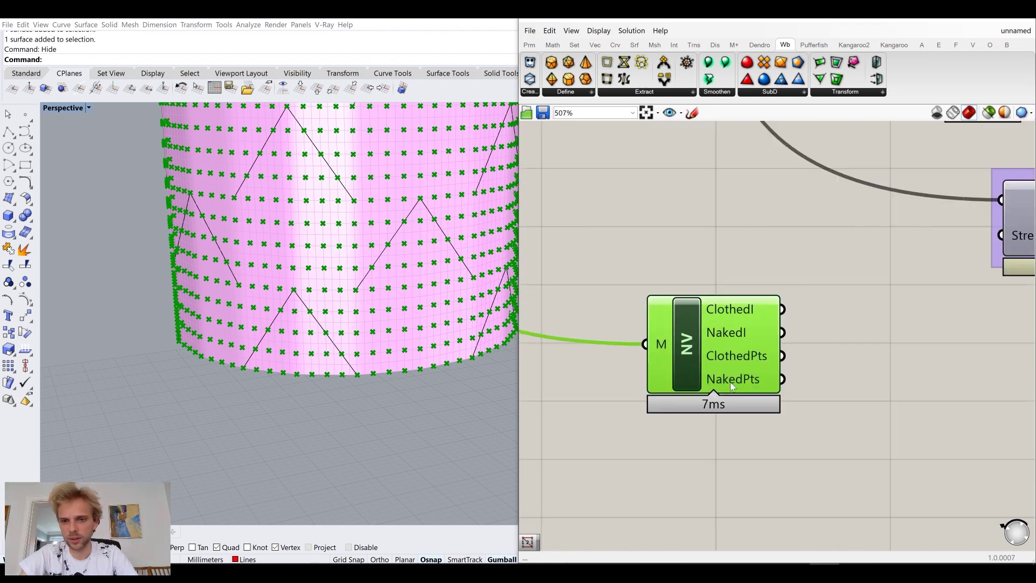
Add a Point parameter beside NakedVertices and feed it from the NakedPts output
{"action": "double_click", "coordinate": [814, 388]}
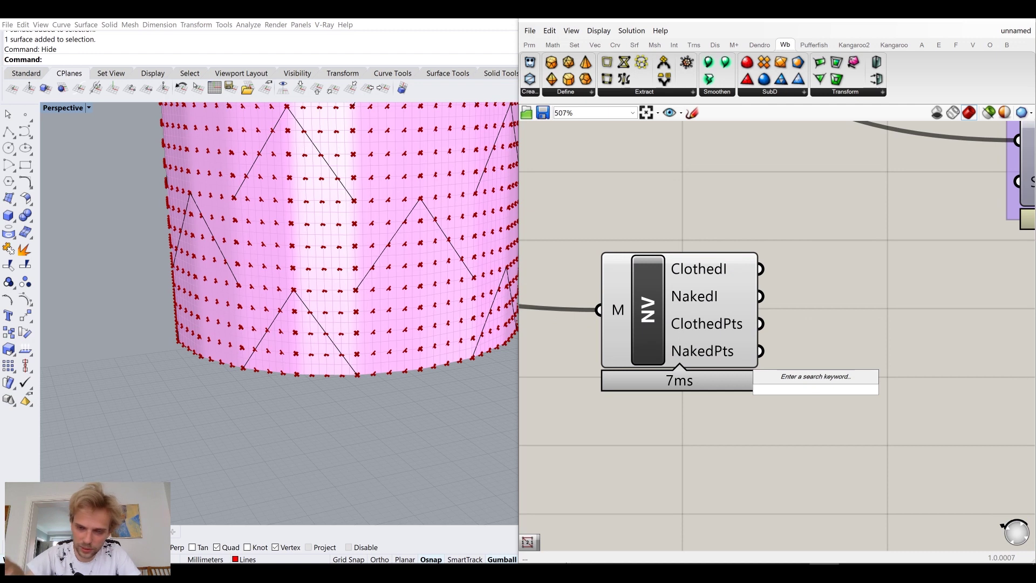
{"action": "type", "text": "point"}
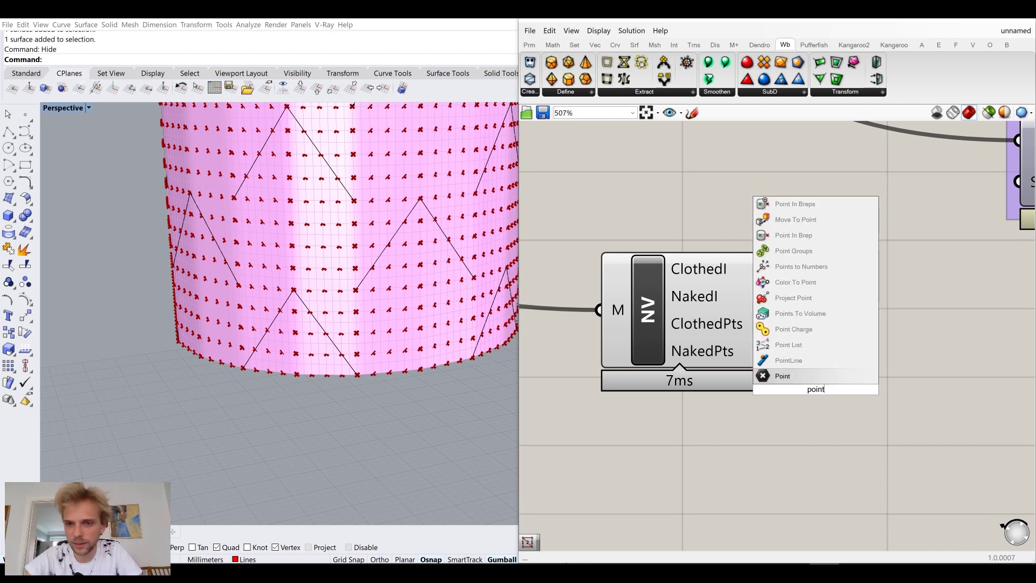
{"action": "key", "text": "Return"}
{"action": "left_click_drag", "start_coordinate": [777, 389], "coordinate": [761, 350]}
{"action": "left_click_drag", "start_coordinate": [812, 390], "coordinate": [828, 351]}
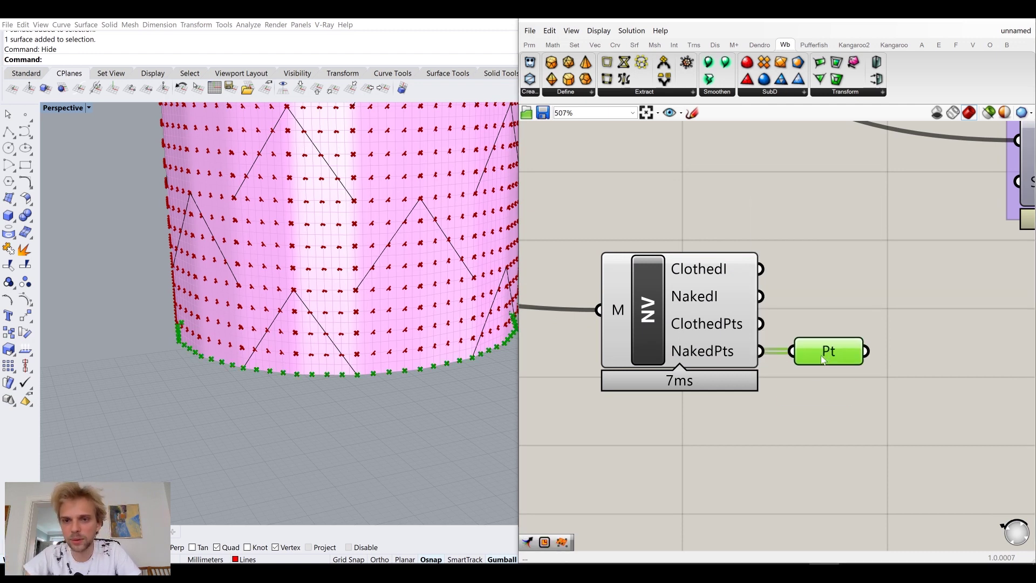
Turn off the NakedVertices component's preview so that only the rim points in the Point parameter are displayed
{"action": "left_click", "coordinate": [698, 351]}
{"action": "middle_click", "coordinate": [698, 351]}
{"action": "left_click", "coordinate": [696, 332]}
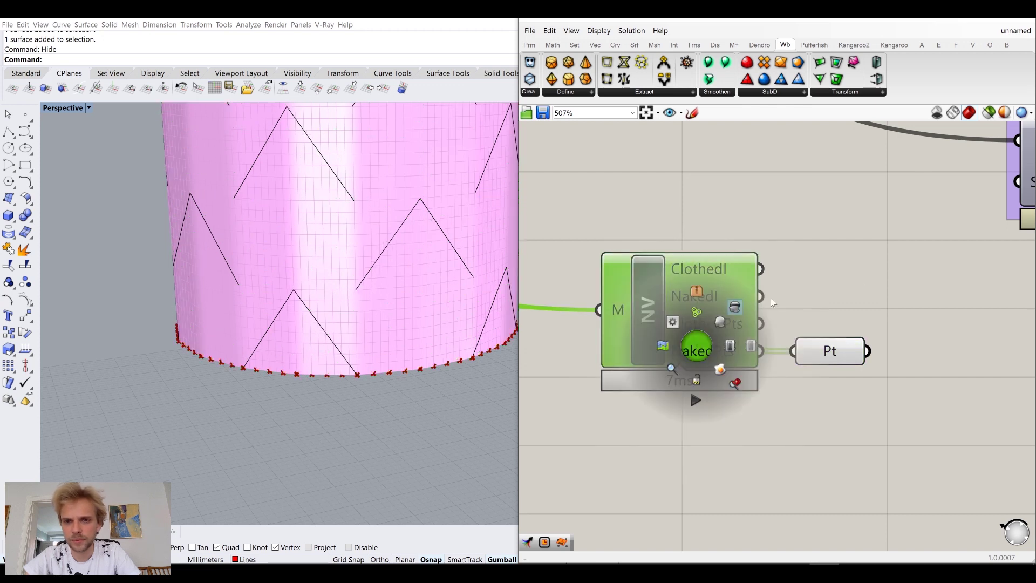
{"action": "scroll", "coordinate": [361, 209], "scroll_direction": "down", "scroll_amount": 3}
{"action": "scroll", "coordinate": [360, 209], "scroll_direction": "down", "scroll_amount": 3}
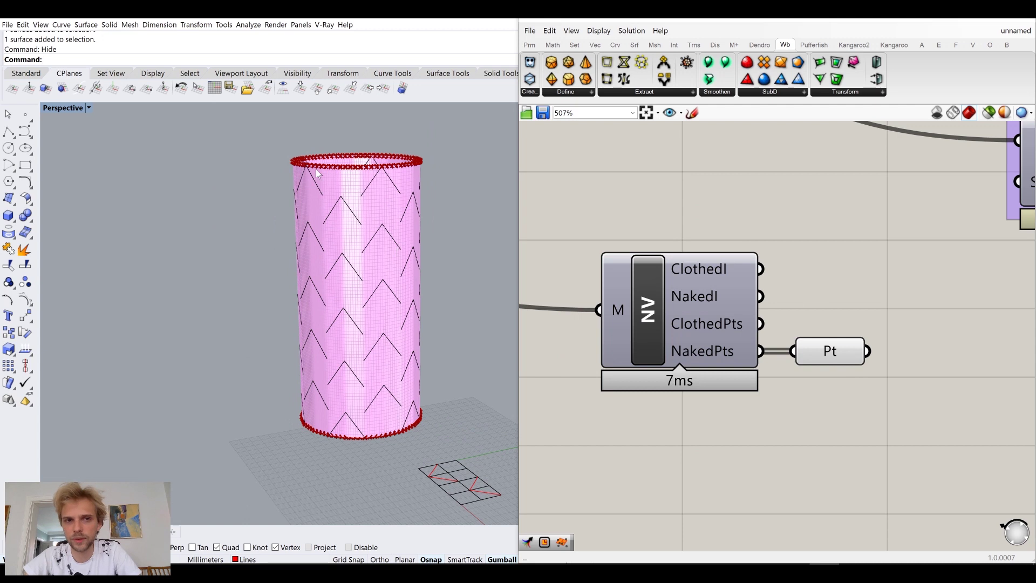
Examine which vertices on the cylinder's rims the Point parameter contains
{"action": "right_click_drag", "start_coordinate": [869, 378], "coordinate": [797, 326]}
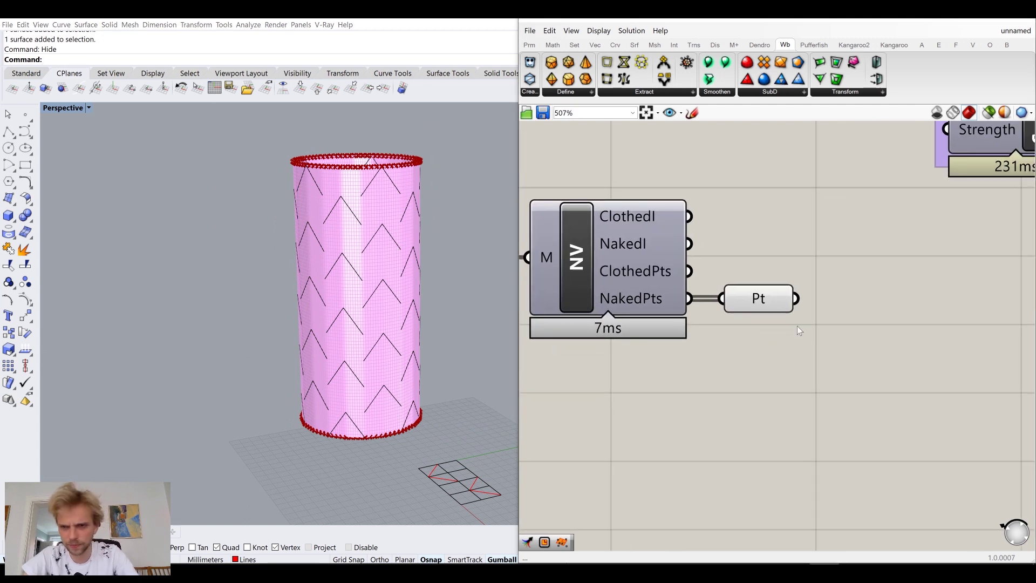
{"action": "left_click_drag", "start_coordinate": [804, 388], "coordinate": [562, 244]}
{"action": "right_click_drag", "start_coordinate": [789, 237], "coordinate": [750, 250]}
{"action": "left_click", "coordinate": [775, 284]}
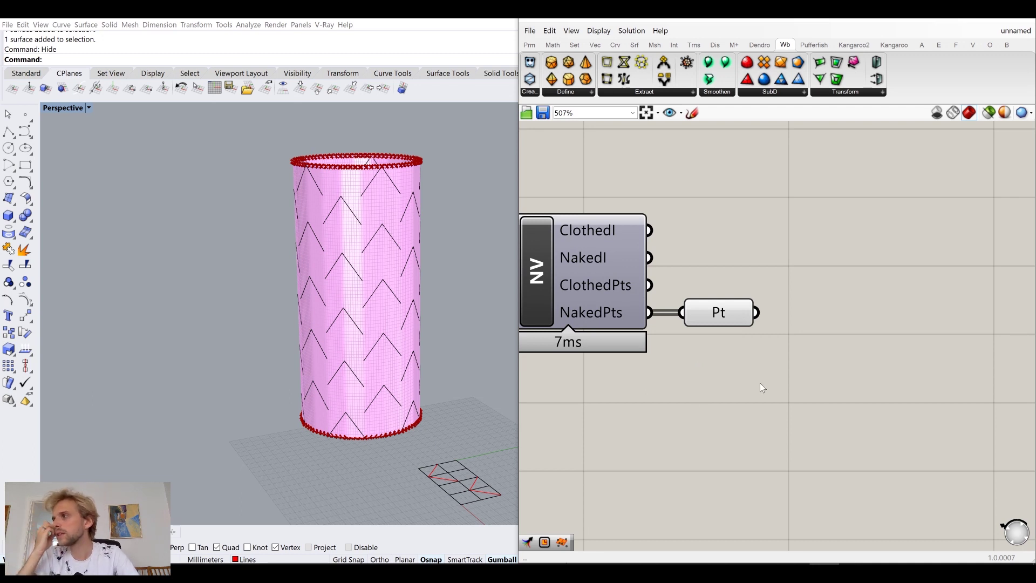
{"action": "right_click_drag", "start_coordinate": [728, 303], "coordinate": [689, 277]}
{"action": "left_click", "coordinate": [688, 277]}
{"action": "left_click", "coordinate": [736, 367]}
{"action": "left_click", "coordinate": [691, 281]}
{"action": "left_click", "coordinate": [735, 360]}
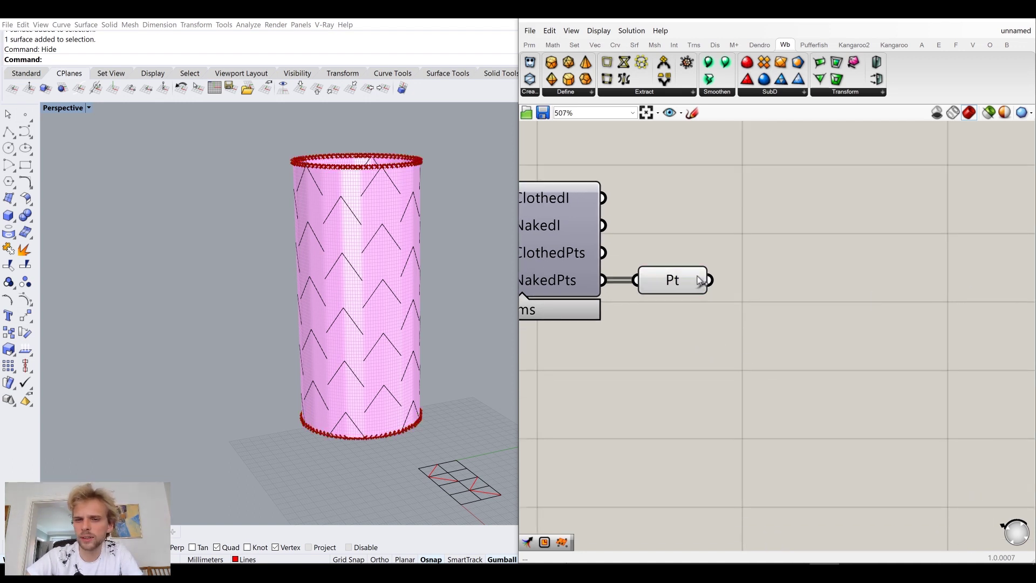
{"action": "left_click", "coordinate": [677, 285]}
{"action": "left_click", "coordinate": [700, 314]}
{"action": "left_click", "coordinate": [679, 280]}
{"action": "left_click", "coordinate": [700, 314]}
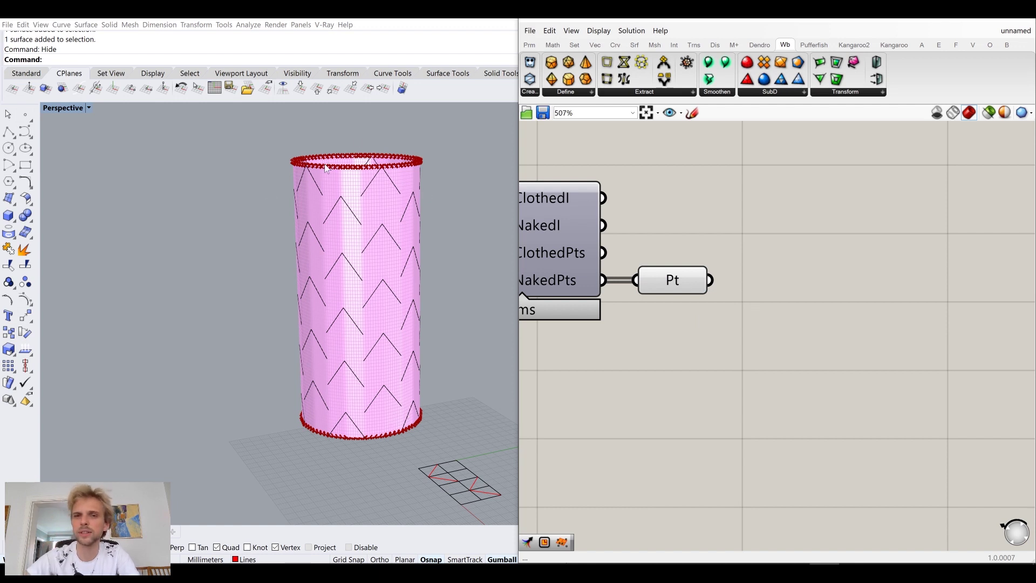
{"action": "double_click", "coordinate": [728, 409]}
{"action": "type", "text": "decons"}
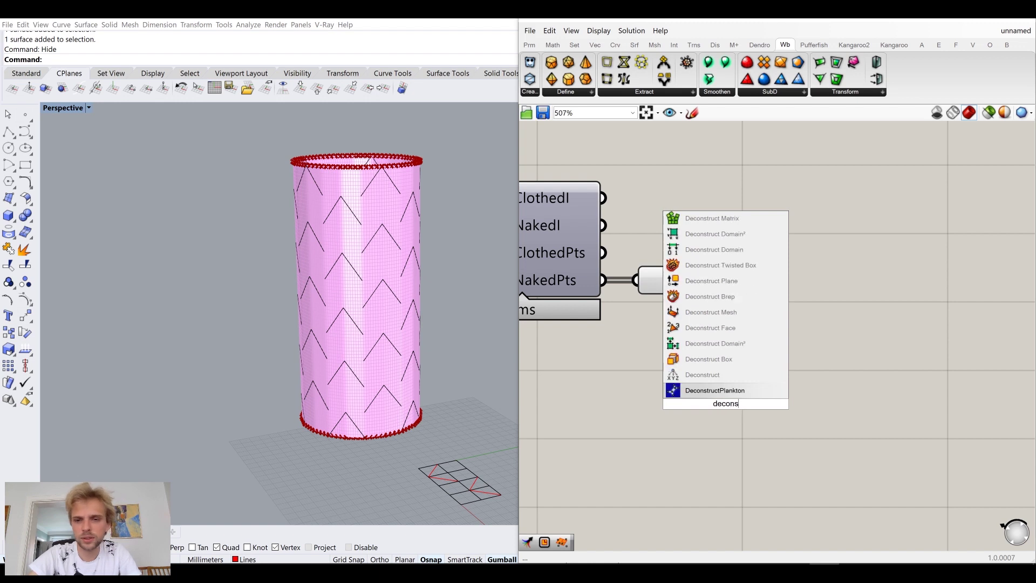
{"action": "left_click", "coordinate": [709, 359]}
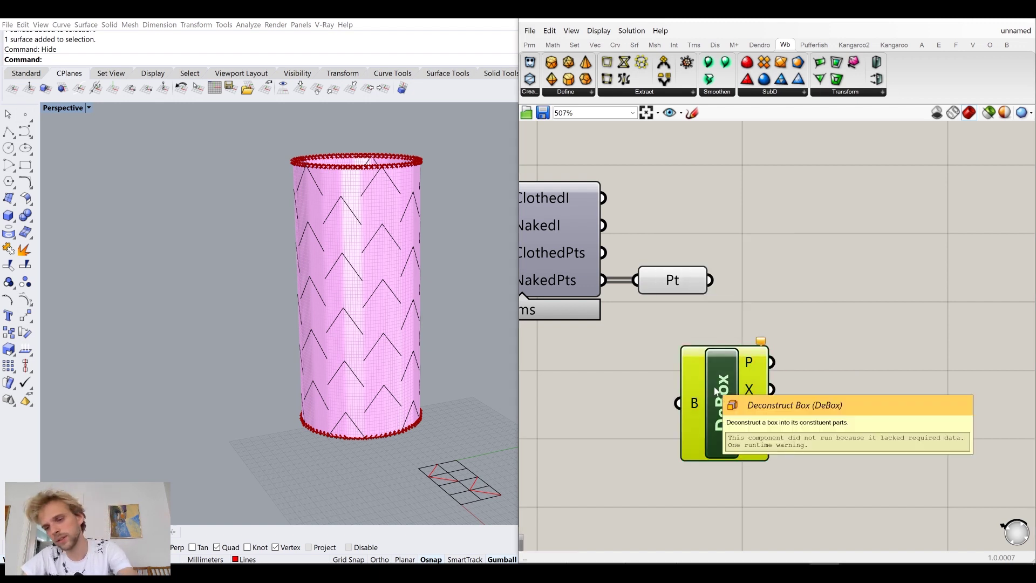
{"action": "key", "text": "Delete"}
Add a Deconstruct point component and connect the Point parameter's output to its P input
{"action": "double_click", "coordinate": [713, 383]}
{"action": "type", "text": "decon"}
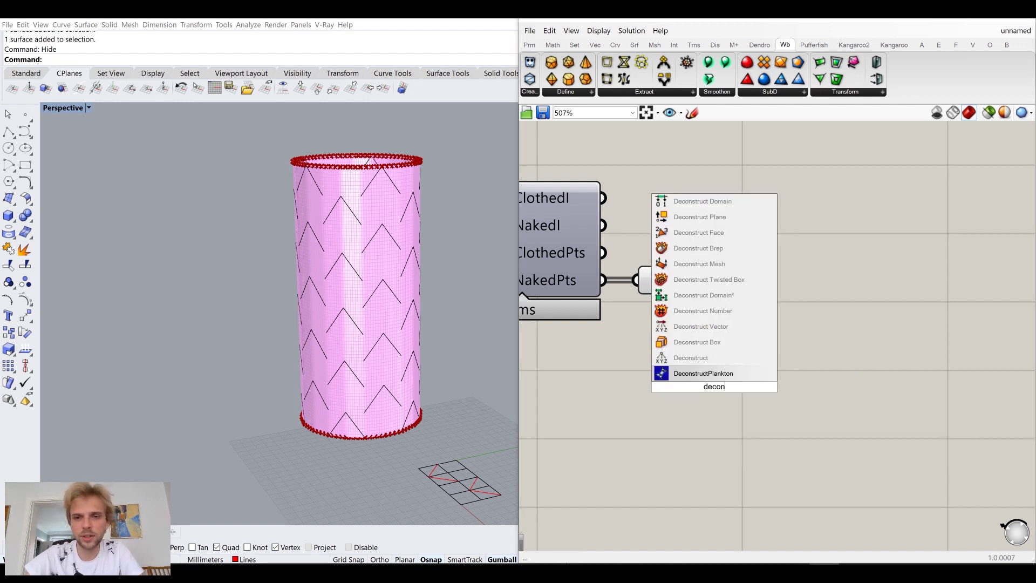
{"action": "left_click", "coordinate": [718, 358]}
{"action": "left_click_drag", "start_coordinate": [710, 279], "coordinate": [762, 406]}
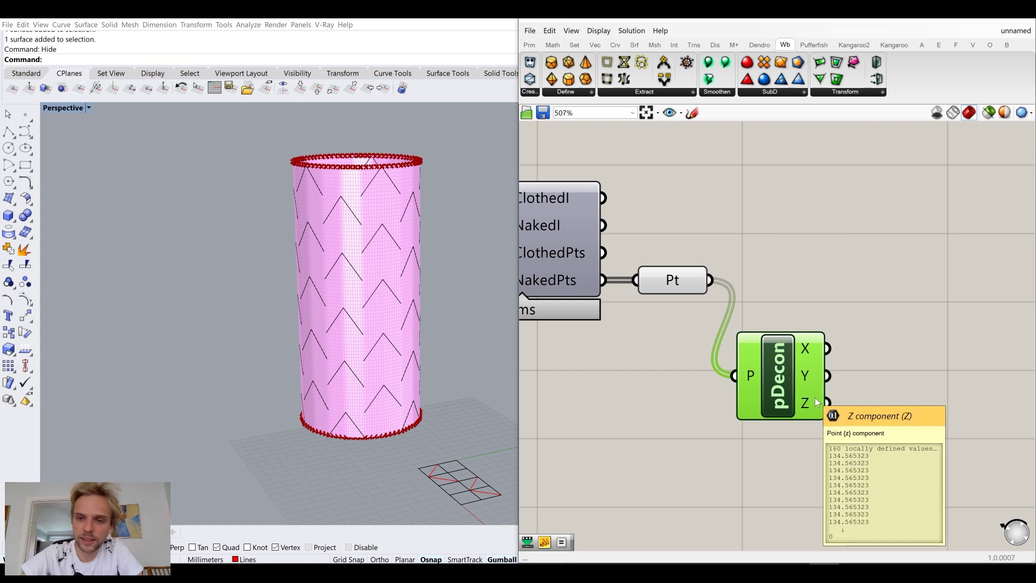
Add an Average component and connect the deconstructed points' Z output to its input
{"action": "right_click_drag", "start_coordinate": [796, 399], "coordinate": [652, 367]}
{"action": "double_click", "coordinate": [770, 400]}
{"action": "type", "text": "avera"}
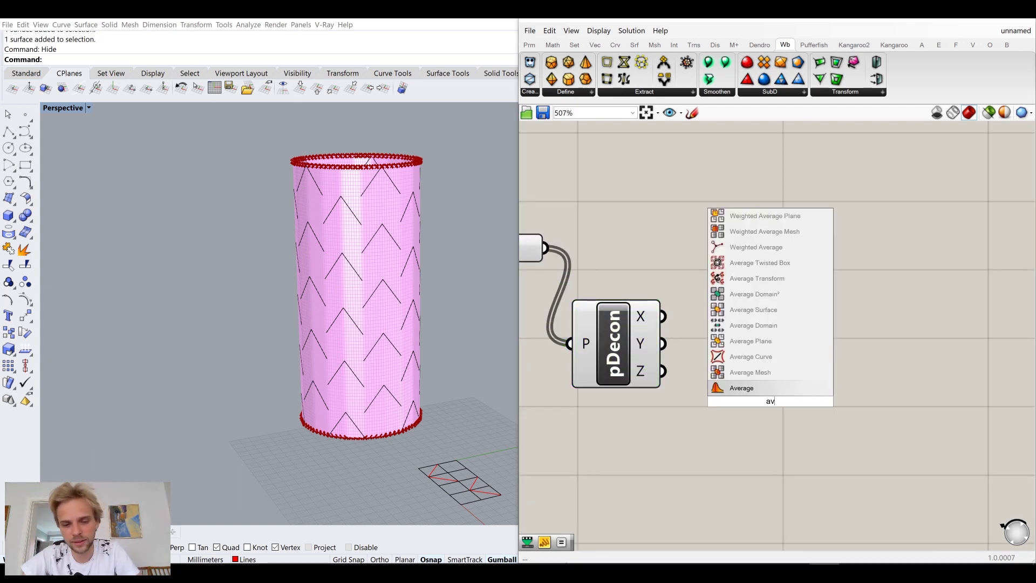
{"action": "left_click", "coordinate": [762, 388]}
{"action": "left_click_drag", "start_coordinate": [663, 371], "coordinate": [723, 396]}
{"action": "left_click_drag", "start_coordinate": [808, 398], "coordinate": [786, 376]}
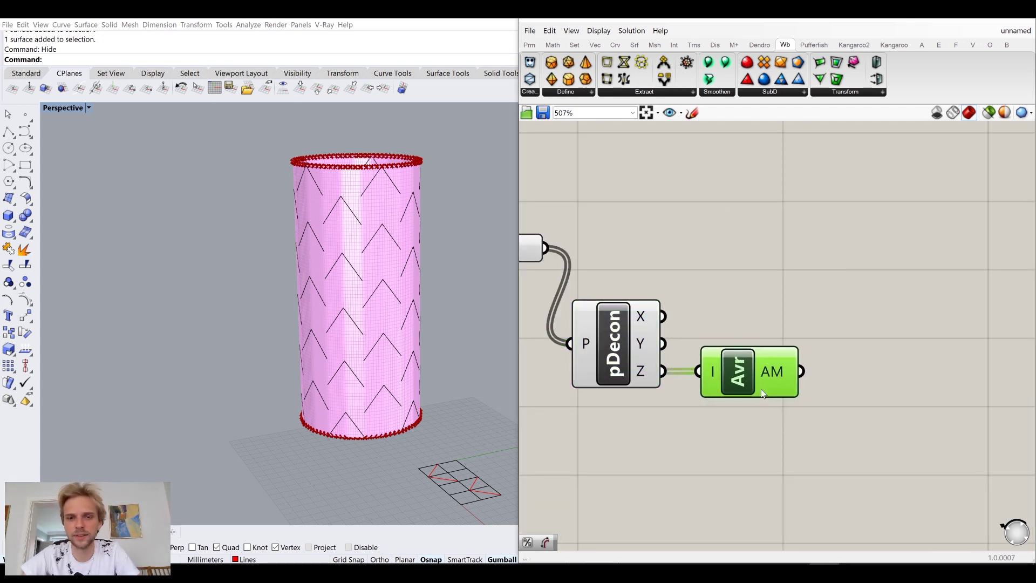
{"action": "mouse_move", "coordinate": [786, 375]}
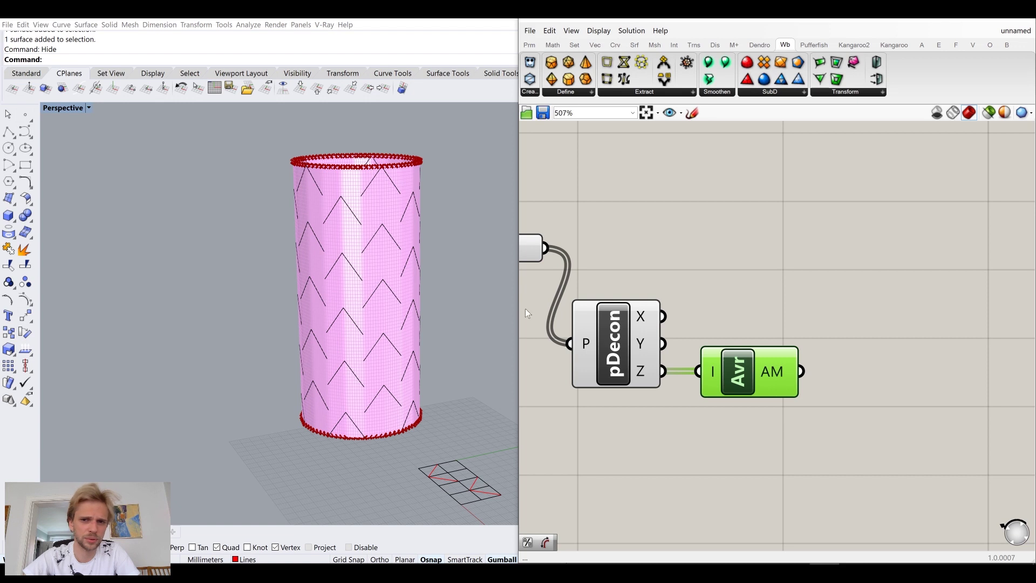
Move the Average component below the Deconstruct component and add a Larger Than component above it
{"action": "left_click_drag", "start_coordinate": [730, 382], "coordinate": [756, 450]}
{"action": "double_click", "coordinate": [818, 390]}
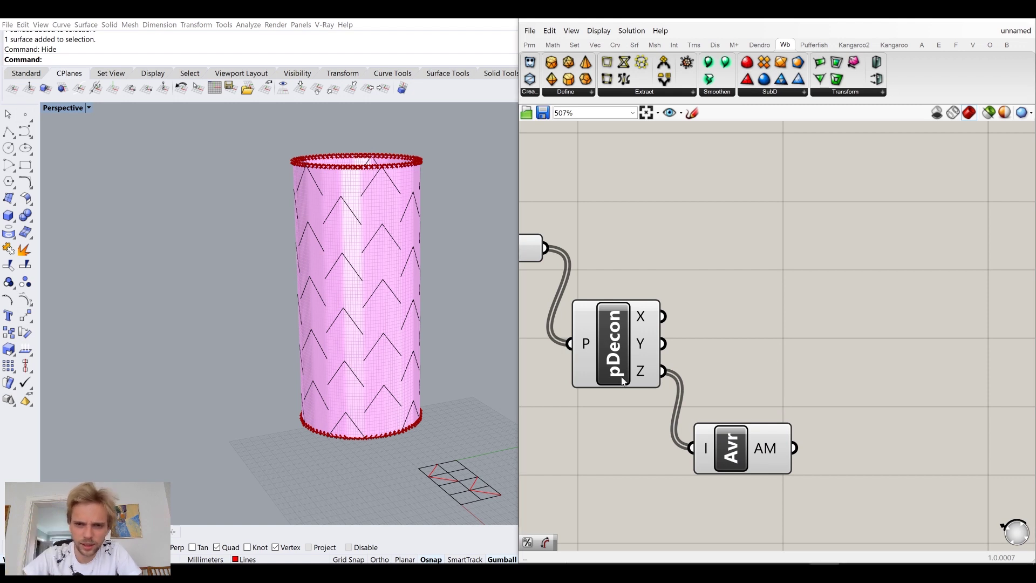
{"action": "mouse_move", "coordinate": [642, 373]}
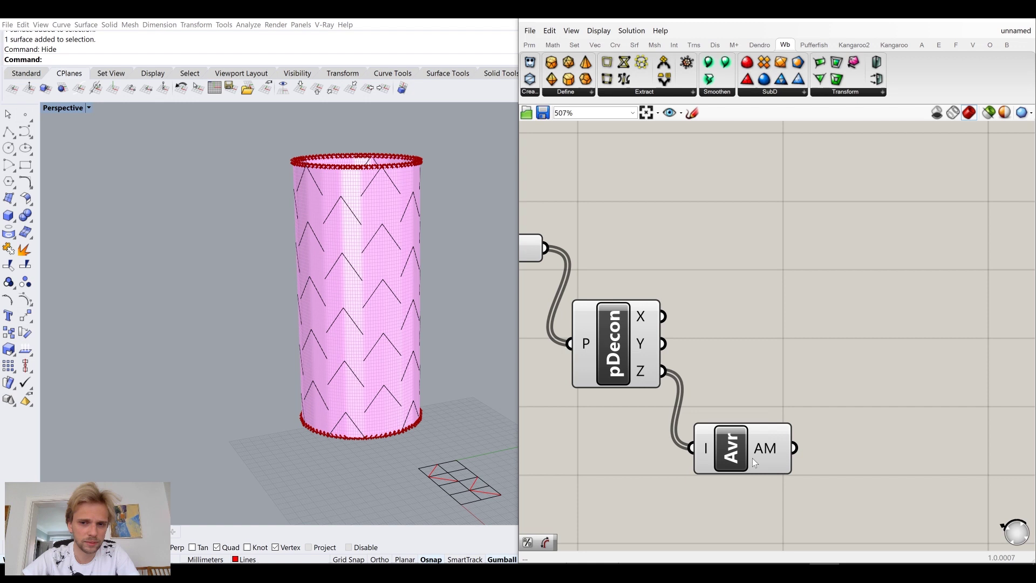
{"action": "double_click", "coordinate": [791, 370]}
{"action": "type", "text": "large"}
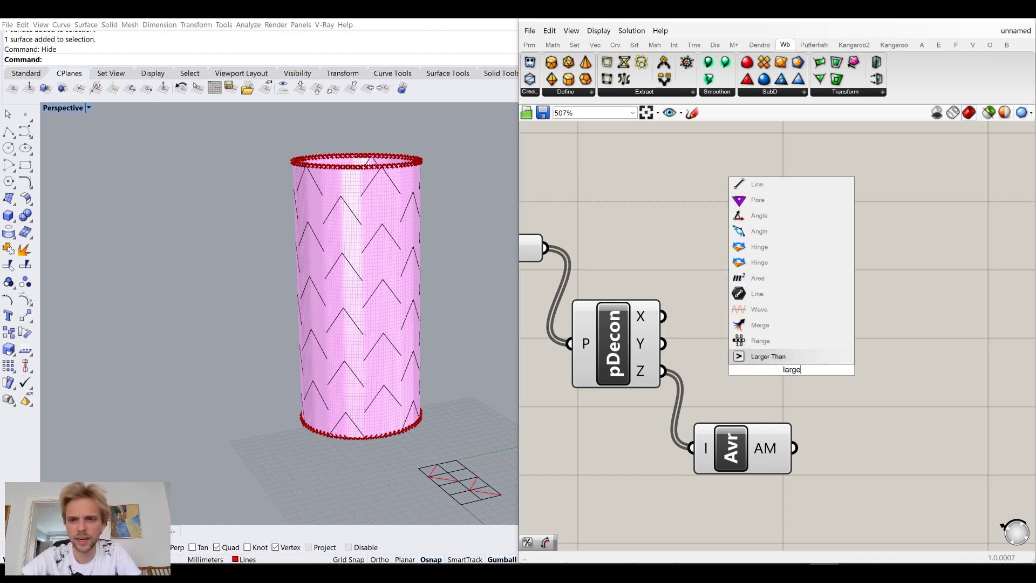
{"action": "key", "text": "Return"}
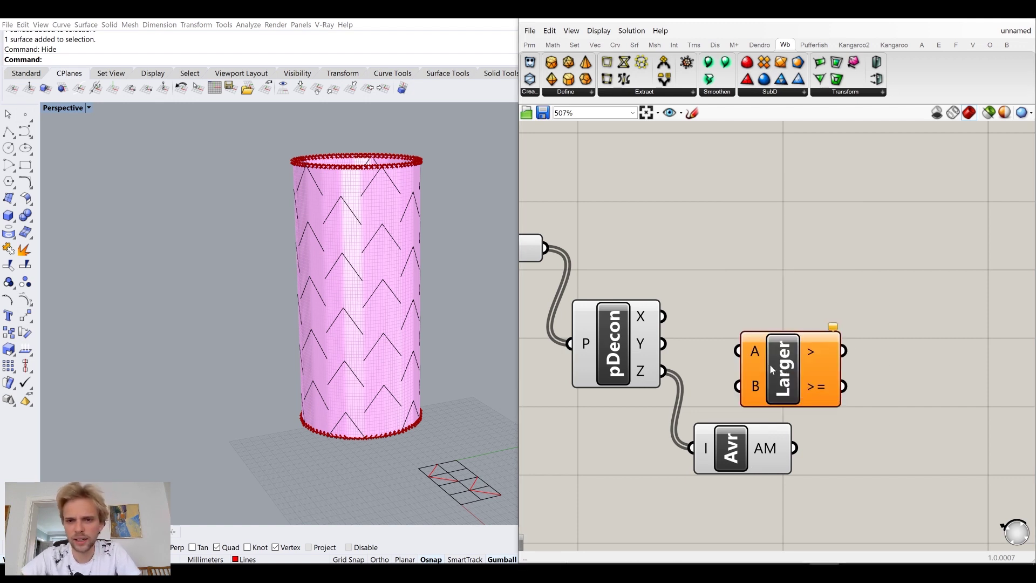
Connect the deconstructed Z output to Larger Than's A input and the Average output to its B input
{"action": "left_click_drag", "start_coordinate": [663, 371], "coordinate": [737, 344]}
{"action": "left_click_drag", "start_coordinate": [786, 372], "coordinate": [870, 389]}
{"action": "left_click_drag", "start_coordinate": [795, 448], "coordinate": [877, 412]}
{"action": "left_click", "coordinate": [879, 310]}
{"action": "scroll", "coordinate": [882, 304], "scroll_direction": "down", "scroll_amount": 2}
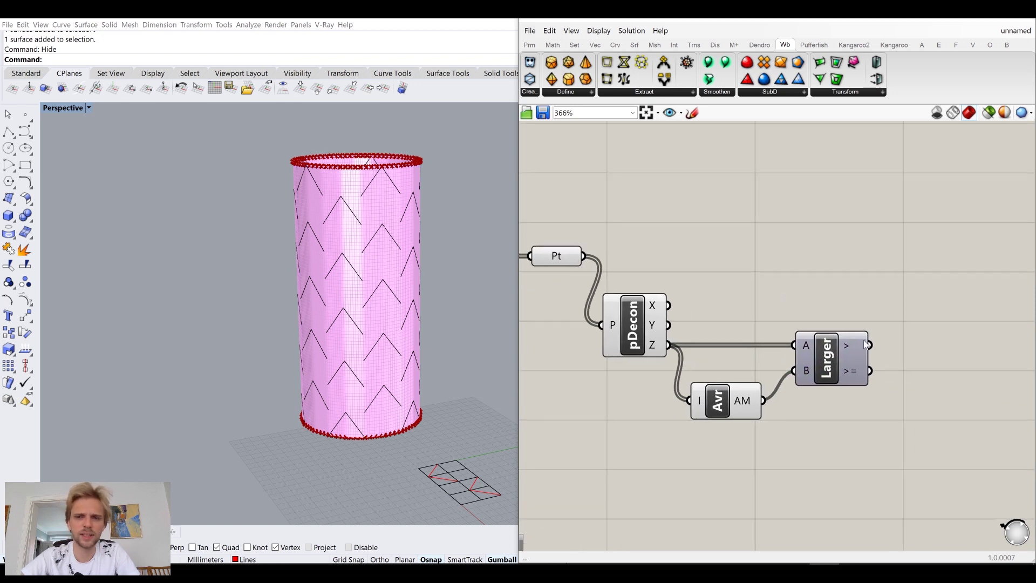
Add a Dispatch component, feeding Larger Than's > result into its P input and the Point parameter into its L input
{"action": "mouse_move", "coordinate": [850, 347]}
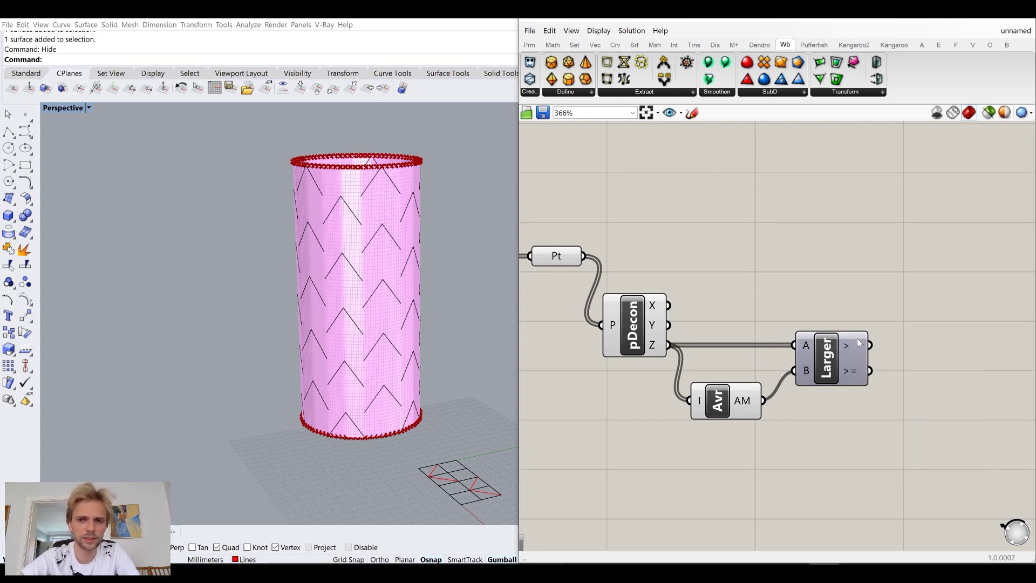
{"action": "double_click", "coordinate": [863, 247]}
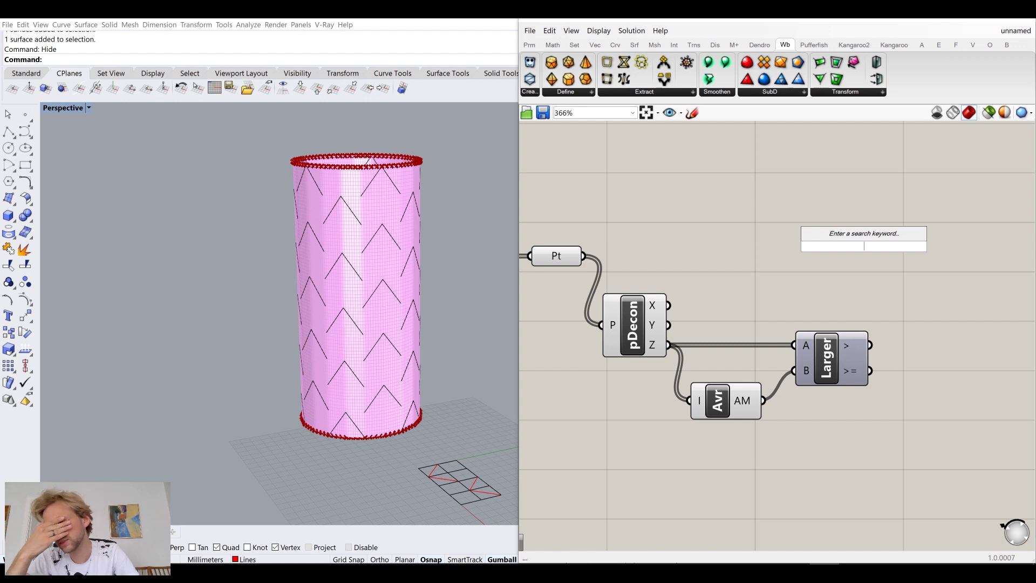
{"action": "type", "text": "dispatch"}
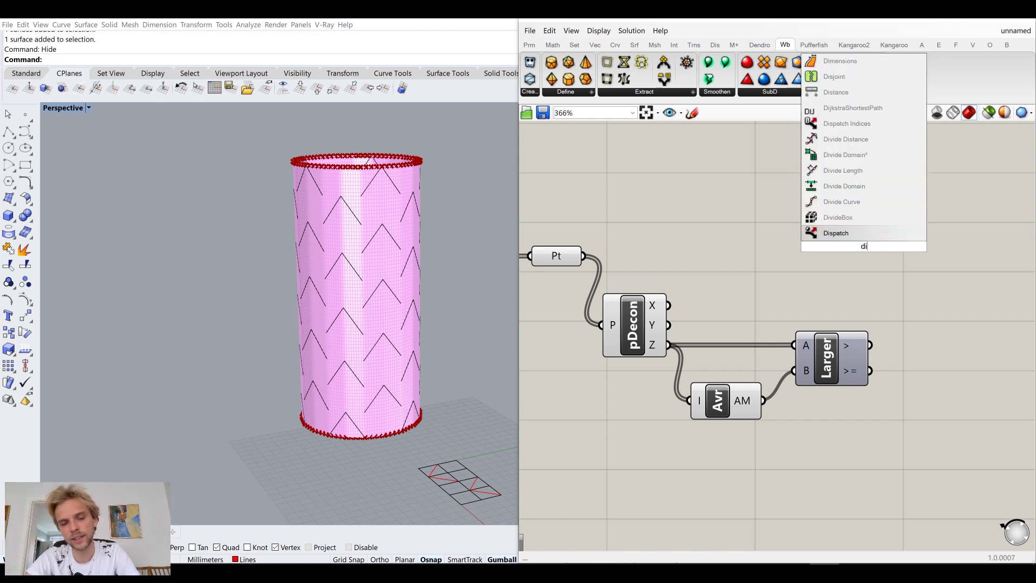
{"action": "left_click", "coordinate": [830, 233]}
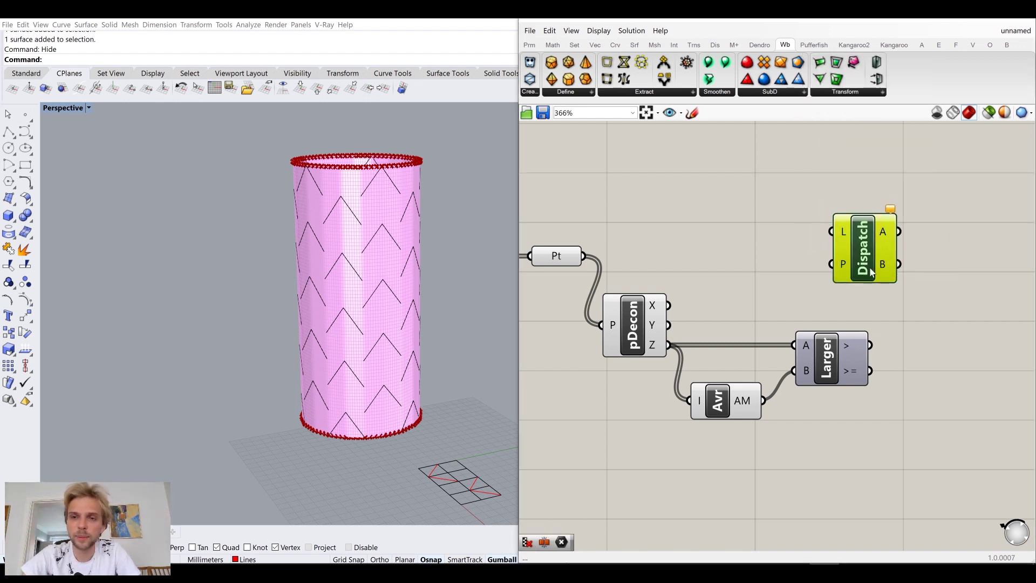
{"action": "left_click_drag", "start_coordinate": [858, 249], "coordinate": [911, 281]}
{"action": "left_click_drag", "start_coordinate": [870, 345], "coordinate": [911, 302]}
{"action": "left_click_drag", "start_coordinate": [912, 292], "coordinate": [921, 284]}
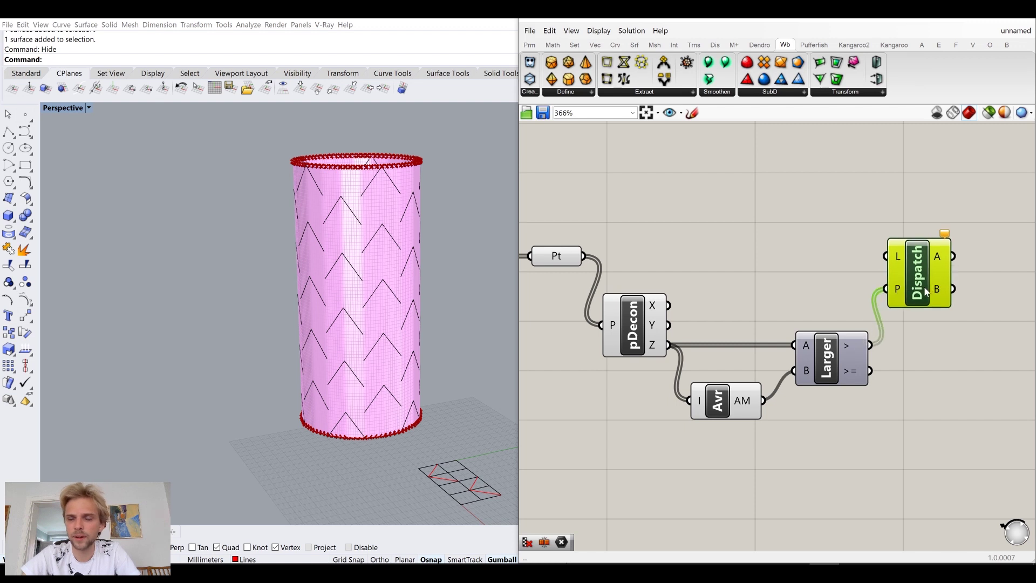
{"action": "left_click_drag", "start_coordinate": [584, 256], "coordinate": [887, 256]}
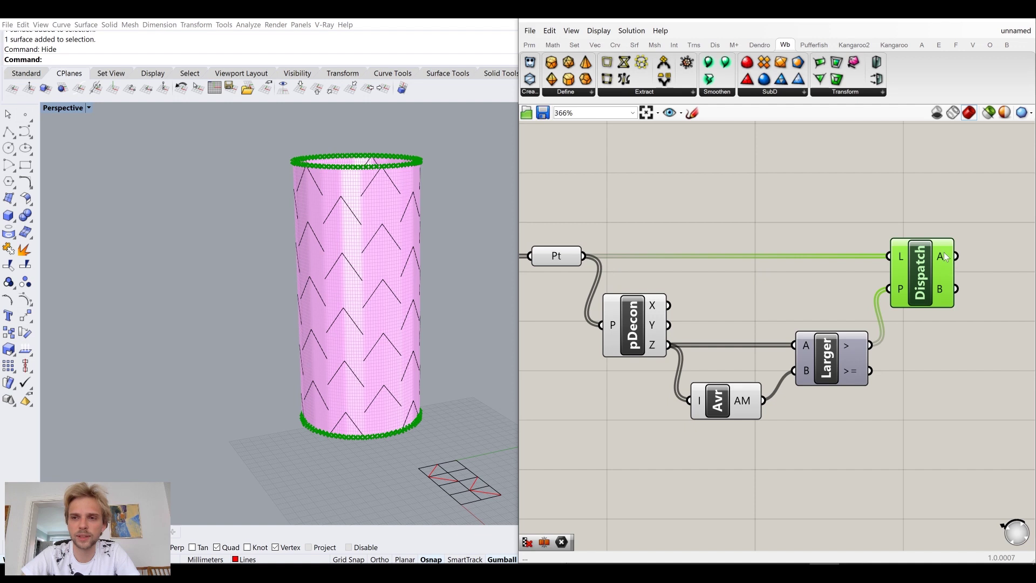
Turn off the preview of the NakedPts Point parameter and the height-comparison components
{"action": "scroll", "coordinate": [942, 283], "scroll_direction": "down", "scroll_amount": 3}
{"action": "left_click_drag", "start_coordinate": [854, 411], "coordinate": [675, 254]}
{"action": "key", "text": "space"}
{"action": "left_click", "coordinate": [721, 203]}
{"action": "left_click", "coordinate": [767, 227]}
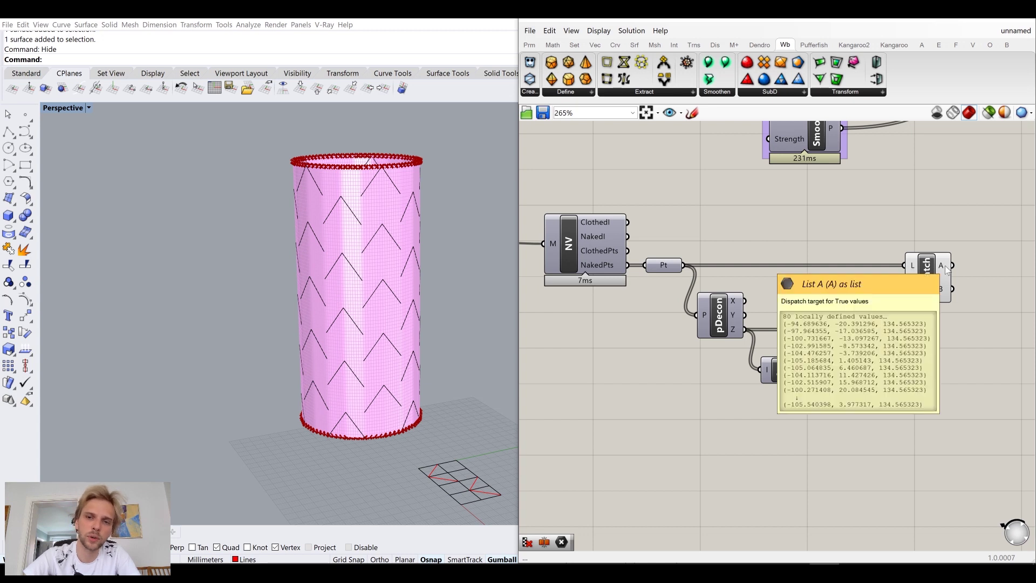
Add two Point parameters and connect them to Dispatch's A and B outputs
{"action": "right_click_drag", "start_coordinate": [944, 265], "coordinate": [783, 254]}
{"action": "double_click", "coordinate": [855, 292]}
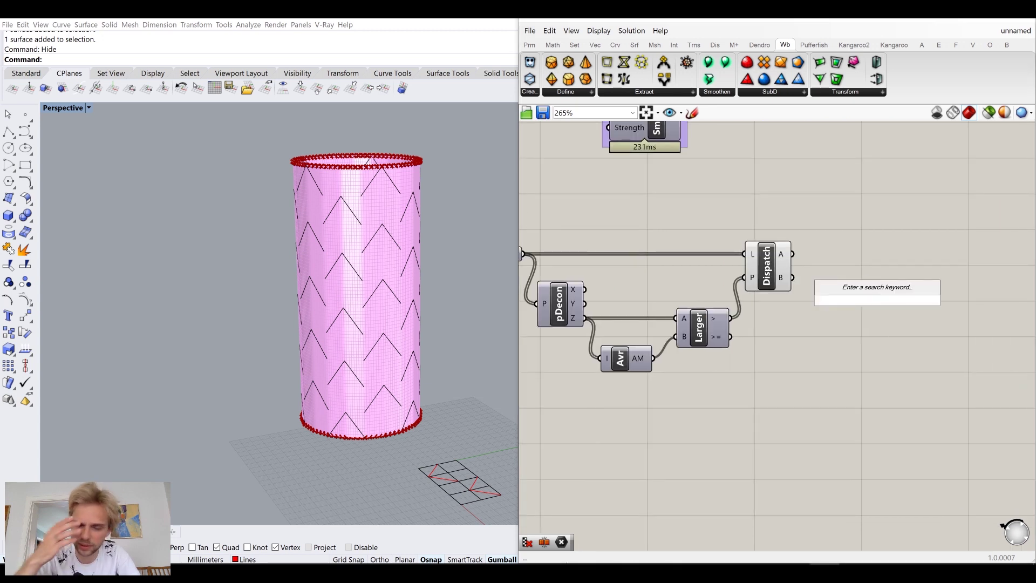
{"action": "type", "text": "point"}
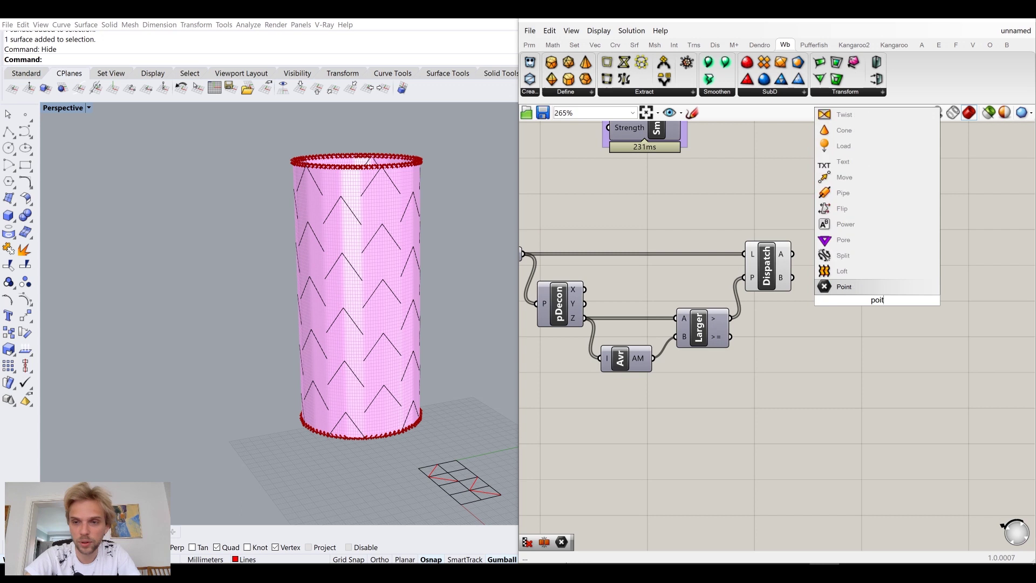
{"action": "left_click", "coordinate": [816, 264]}
{"action": "mouse_move", "coordinate": [826, 277]}
{"action": "left_mouse_down"}
{"action": "mouse_move", "coordinate": [857, 300]}
{"action": "mouse_move", "coordinate": [844, 255]}
{"action": "mouse_move", "coordinate": [833, 256]}
{"action": "mouse_move", "coordinate": [839, 296]}
{"action": "mouse_move", "coordinate": [835, 277]}
{"action": "left_mouse_up"}
Turn off the preview of the Dispatch component
{"action": "left_click", "coordinate": [773, 266]}
{"action": "middle_click", "coordinate": [774, 266]}
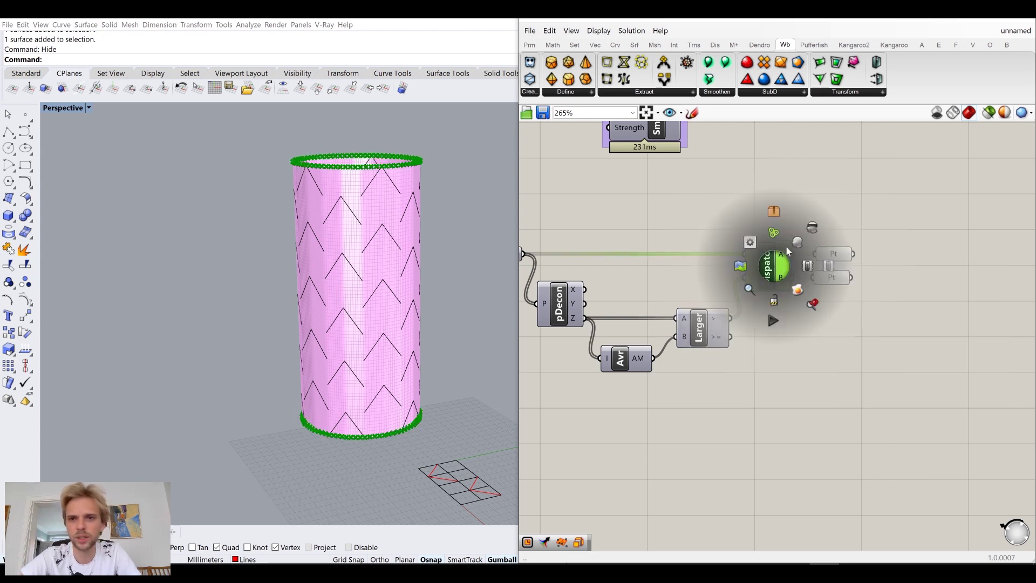
{"action": "left_click", "coordinate": [817, 212]}
Tighten the layout by moving the Average, Larger Than, Dispatch and two output Point components closer together
{"action": "scroll", "coordinate": [727, 248], "scroll_direction": "down", "scroll_amount": 2}
{"action": "right_click_drag", "start_coordinate": [727, 248], "coordinate": [782, 290]}
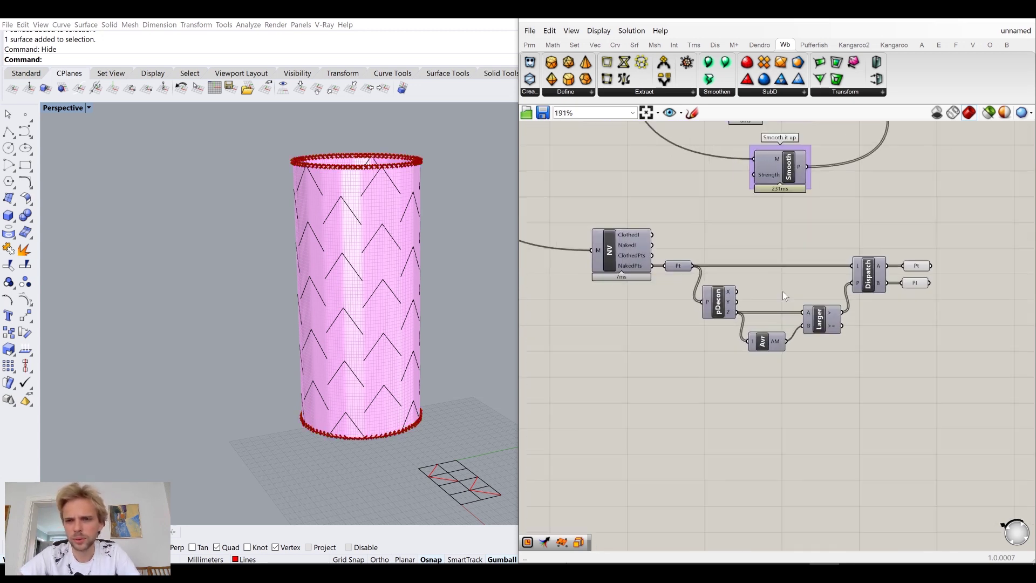
{"action": "scroll", "coordinate": [725, 302], "scroll_direction": "up", "scroll_amount": 3}
{"action": "left_click", "coordinate": [720, 302]}
{"action": "left_click", "coordinate": [777, 353]}
{"action": "left_click_drag", "start_coordinate": [777, 353], "coordinate": [762, 348]}
{"action": "left_click_drag", "start_coordinate": [876, 347], "coordinate": [836, 339]}
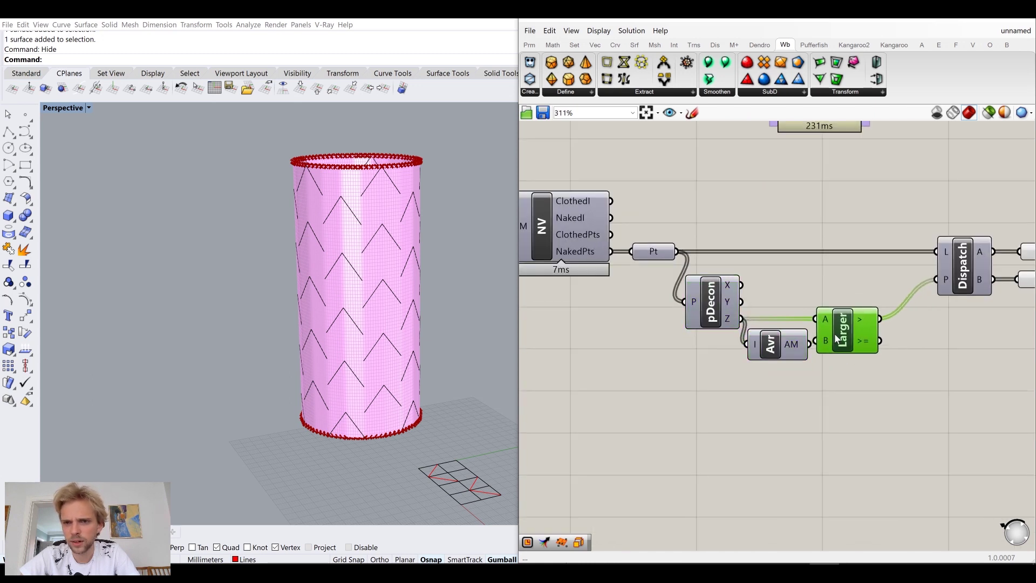
{"action": "left_click_drag", "start_coordinate": [959, 276], "coordinate": [913, 277]}
{"action": "right_click_drag", "start_coordinate": [909, 266], "coordinate": [734, 271]}
{"action": "left_click_drag", "start_coordinate": [915, 319], "coordinate": [862, 244]}
{"action": "left_click_drag", "start_coordinate": [868, 264], "coordinate": [817, 263]}
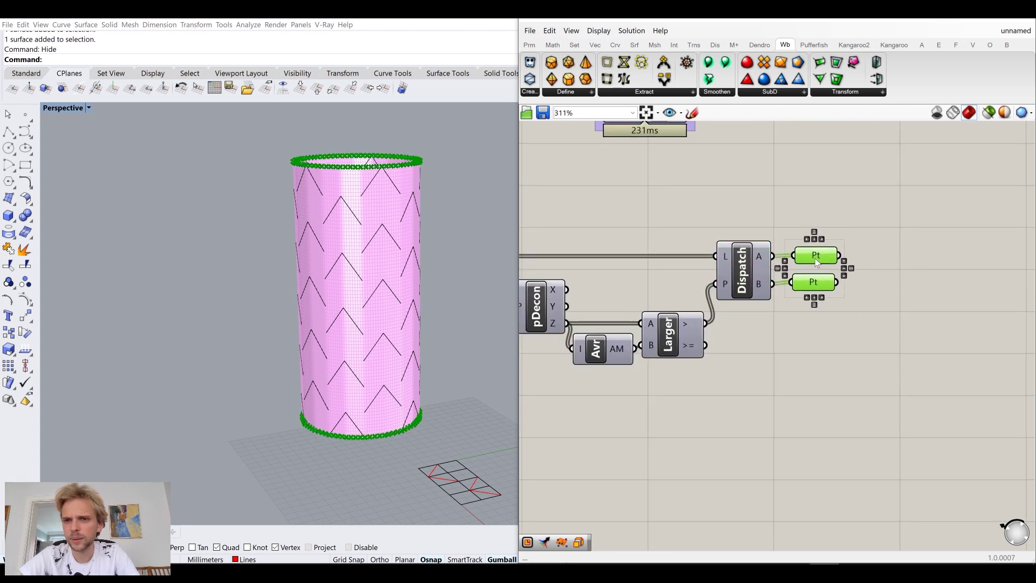
{"action": "left_click", "coordinate": [825, 224]}
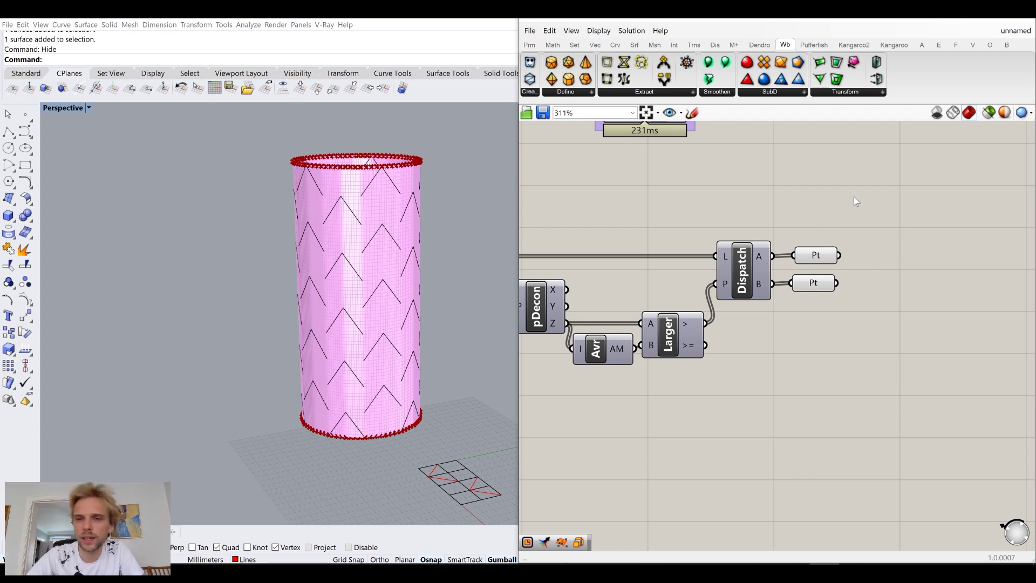
Space the two output Point parameters apart vertically and check which rim the Dispatch A points belong to
{"action": "left_click", "coordinate": [812, 250]}
{"action": "left_click_drag", "start_coordinate": [814, 286], "coordinate": [814, 331]}
{"action": "left_click", "coordinate": [851, 393]}
{"action": "scroll", "coordinate": [851, 392], "scroll_direction": "down", "scroll_amount": 2}
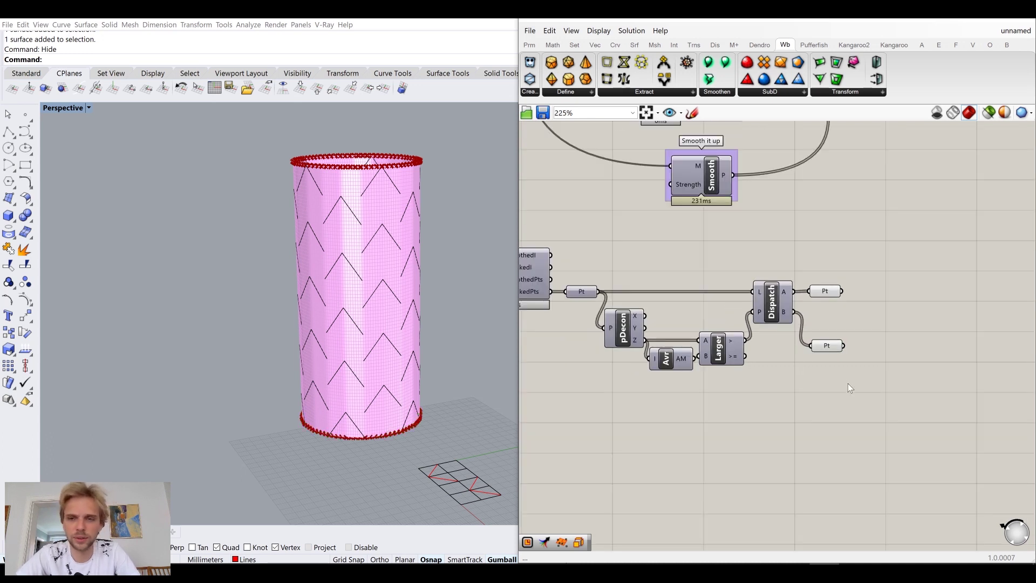
{"action": "right_click_drag", "start_coordinate": [847, 383], "coordinate": [758, 381]}
{"action": "left_click_drag", "start_coordinate": [745, 349], "coordinate": [733, 278]}
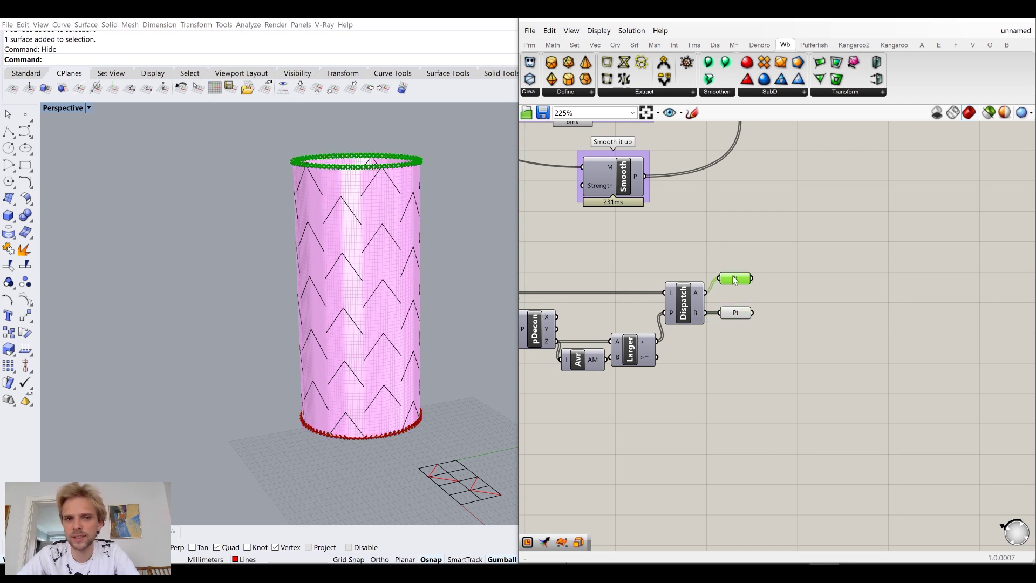
{"action": "left_click_drag", "start_coordinate": [738, 314], "coordinate": [733, 352]}
{"action": "left_click", "coordinate": [734, 279]}
{"action": "mouse_move", "coordinate": [737, 283]}
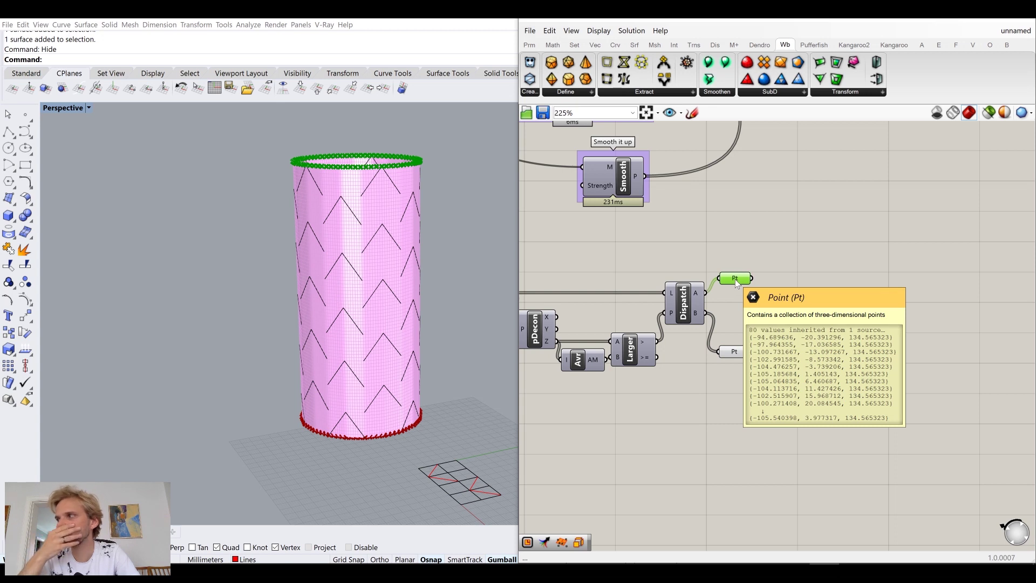
{"action": "scroll", "coordinate": [302, 151], "scroll_direction": "up", "scroll_amount": 2}
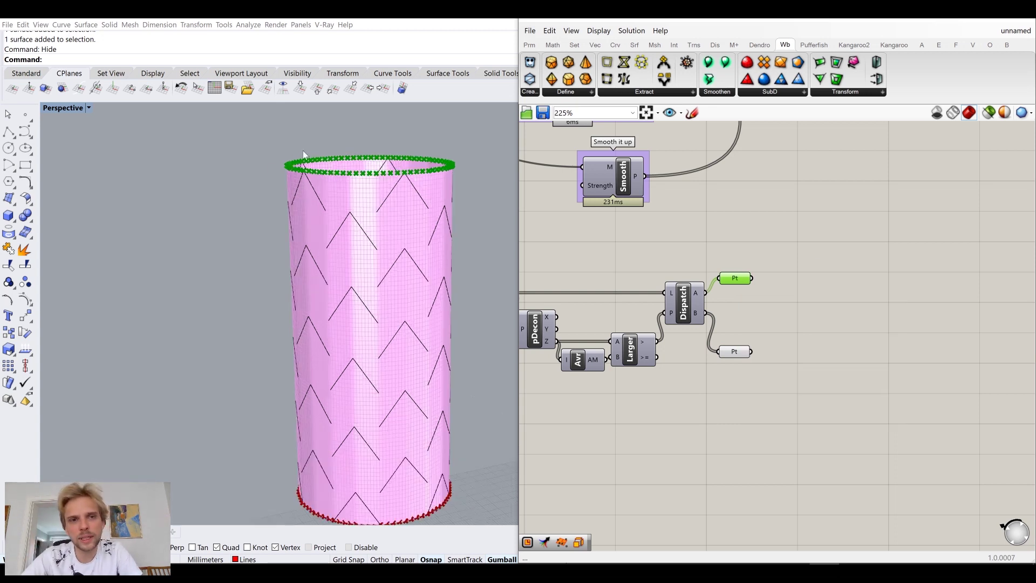
{"action": "scroll", "coordinate": [312, 165], "scroll_direction": "up", "scroll_amount": 2}
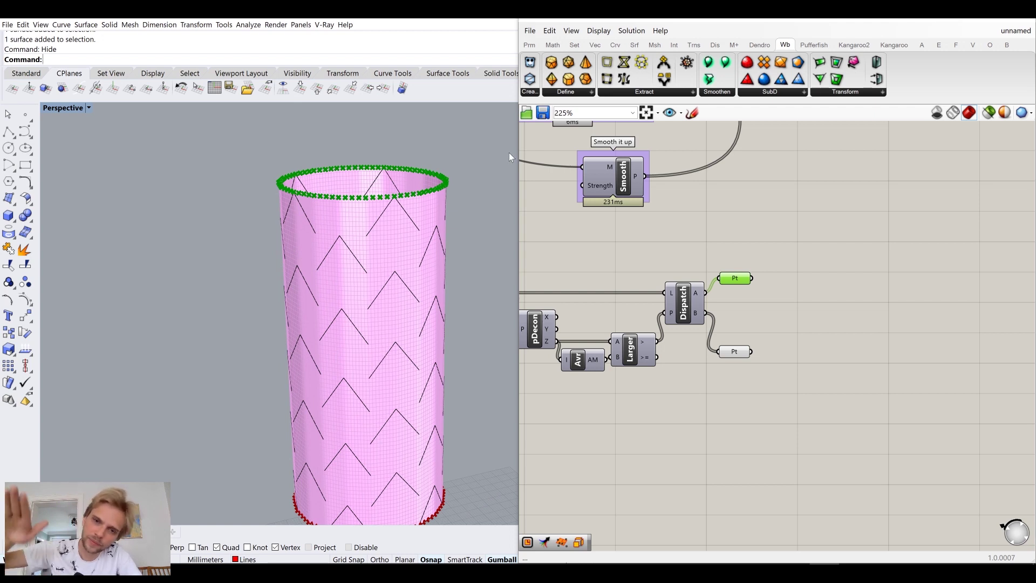
Add a Kangaroo2 CoPlanar goal and connect the Dispatch A Point parameter to its Points input
{"action": "double_click", "coordinate": [857, 293]}
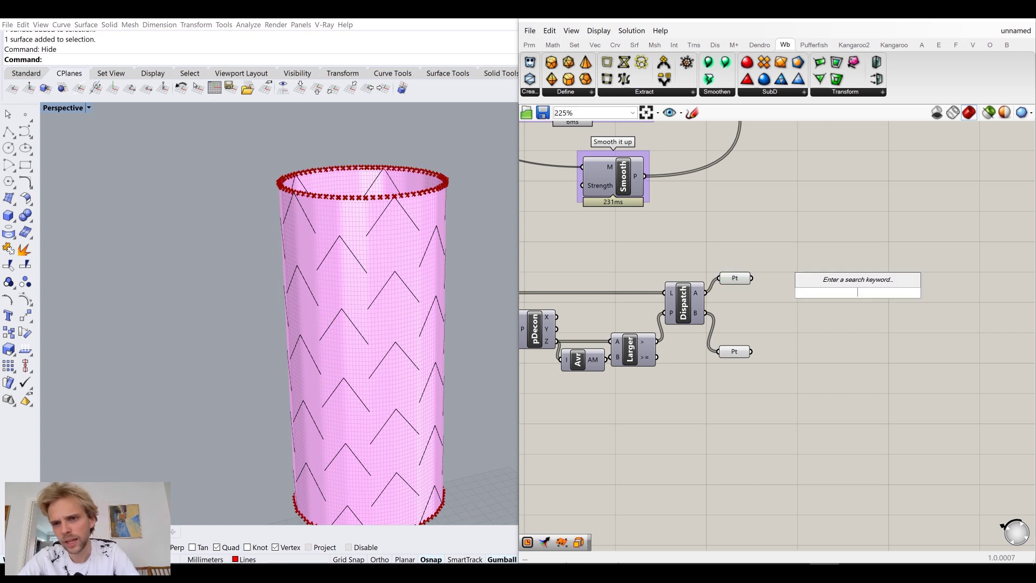
{"action": "type", "text": "copla"}
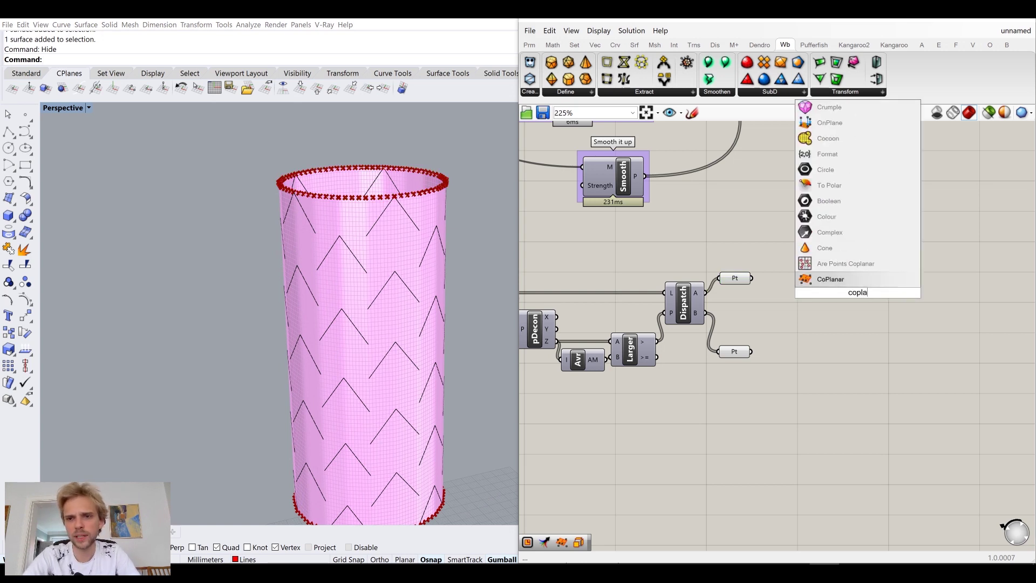
{"action": "left_click", "coordinate": [828, 286]}
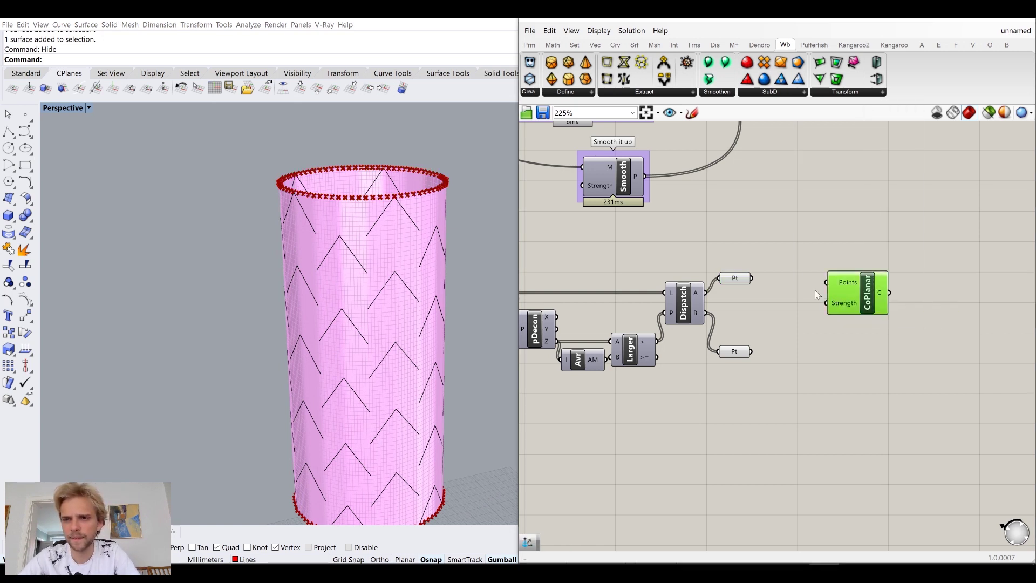
{"action": "left_click", "coordinate": [856, 47]}
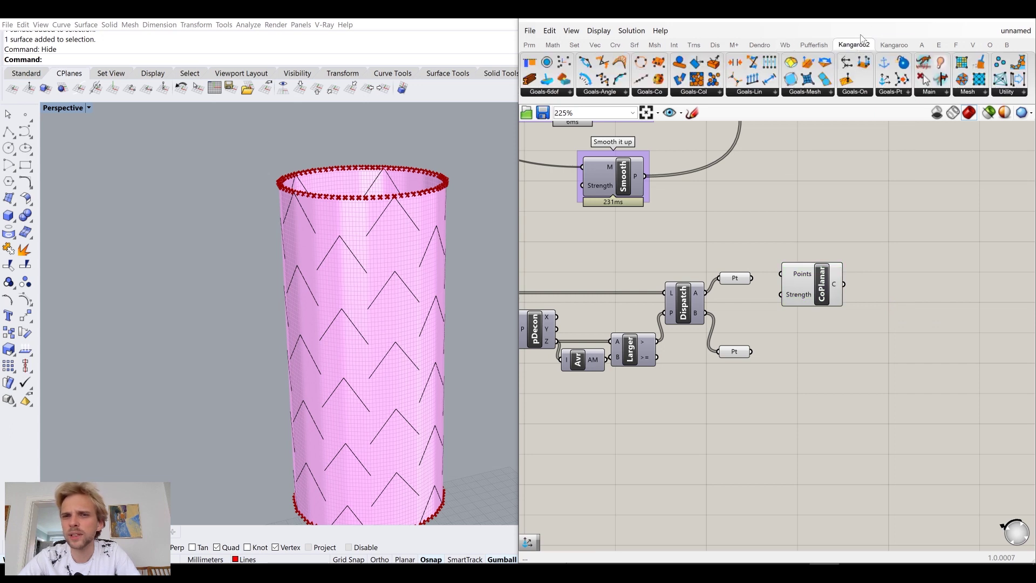
{"action": "left_click", "coordinate": [647, 93]}
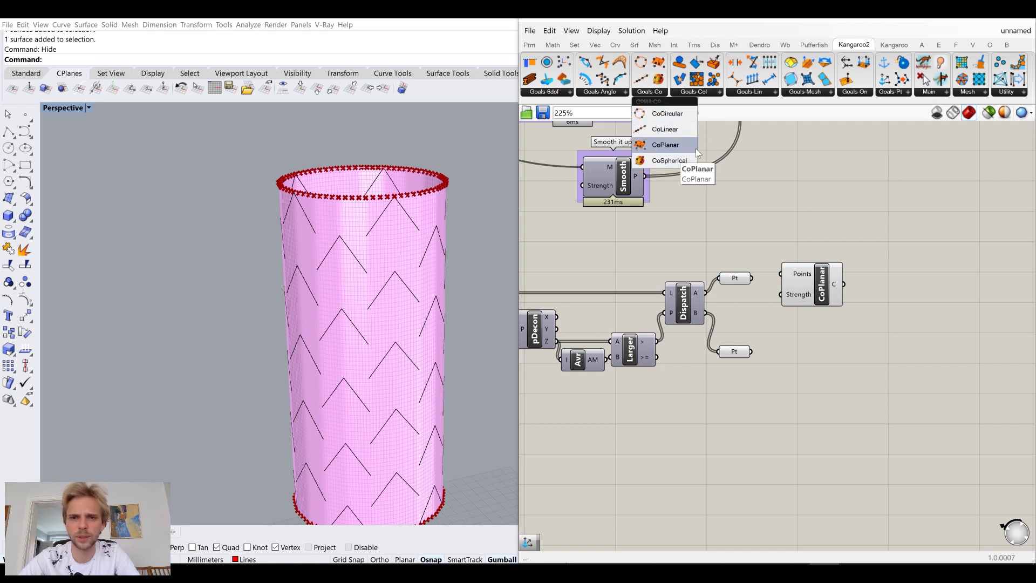
{"action": "left_click_drag", "start_coordinate": [791, 275], "coordinate": [813, 280]}
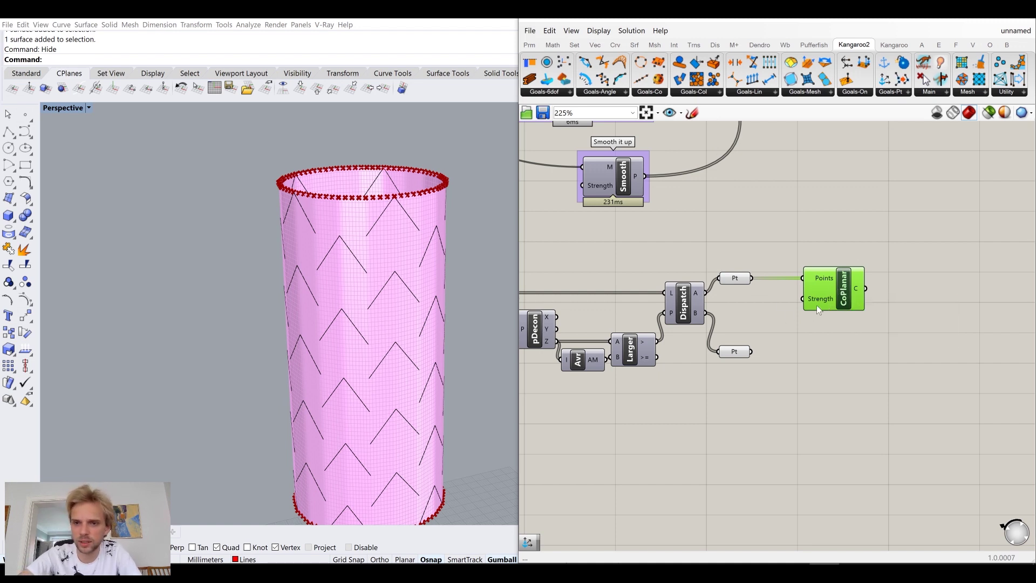
Add a number slider set to 100 and connect it to the CoPlanar goal's Strength input
{"action": "double_click", "coordinate": [748, 302]}
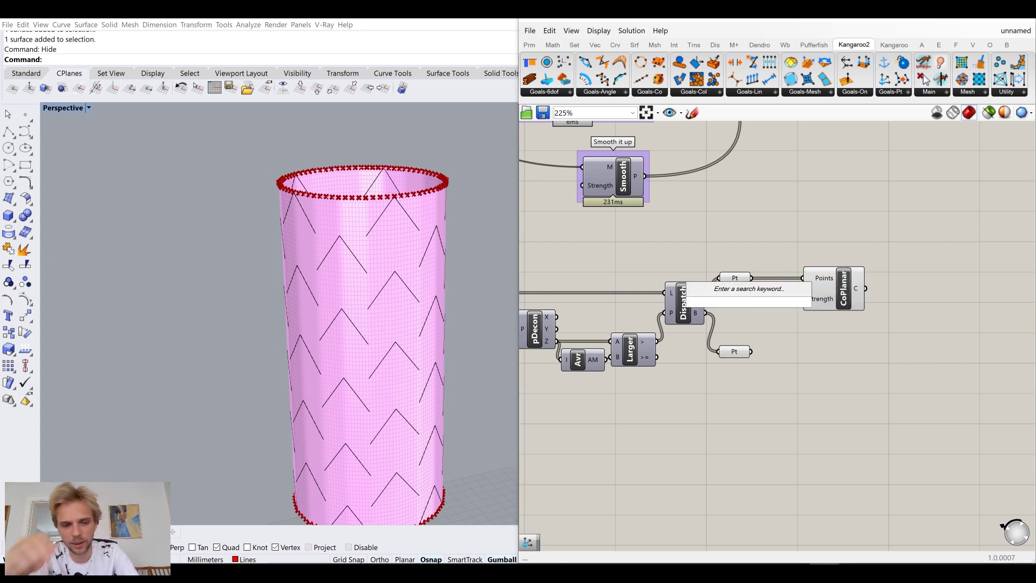
{"action": "type", "text": "100"}
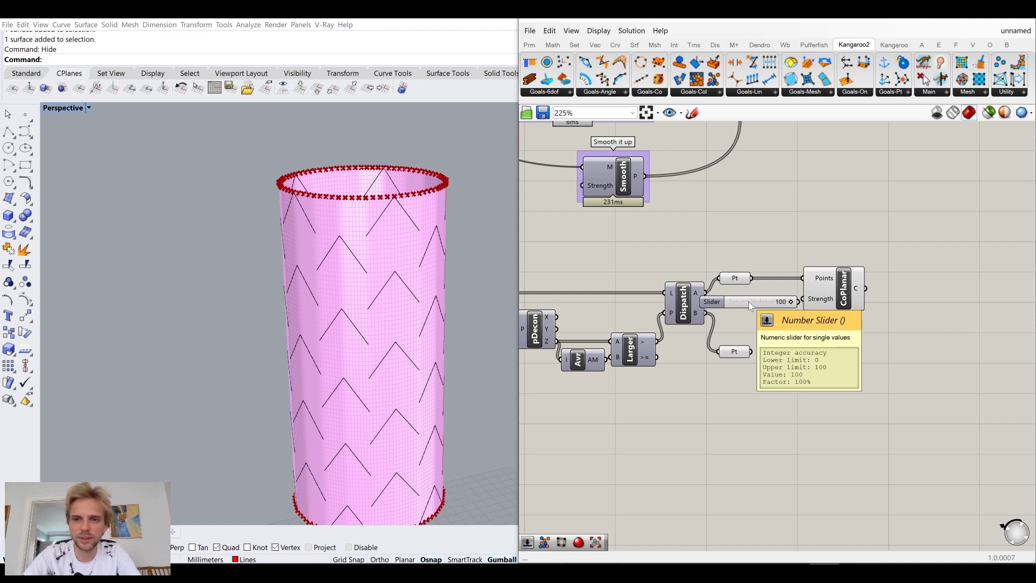
{"action": "left_click", "coordinate": [729, 289]}
{"action": "scroll", "coordinate": [845, 287], "scroll_direction": "up", "scroll_amount": 1}
{"action": "left_click_drag", "start_coordinate": [835, 303], "coordinate": [875, 302]}
{"action": "left_click_drag", "start_coordinate": [790, 304], "coordinate": [835, 300]}
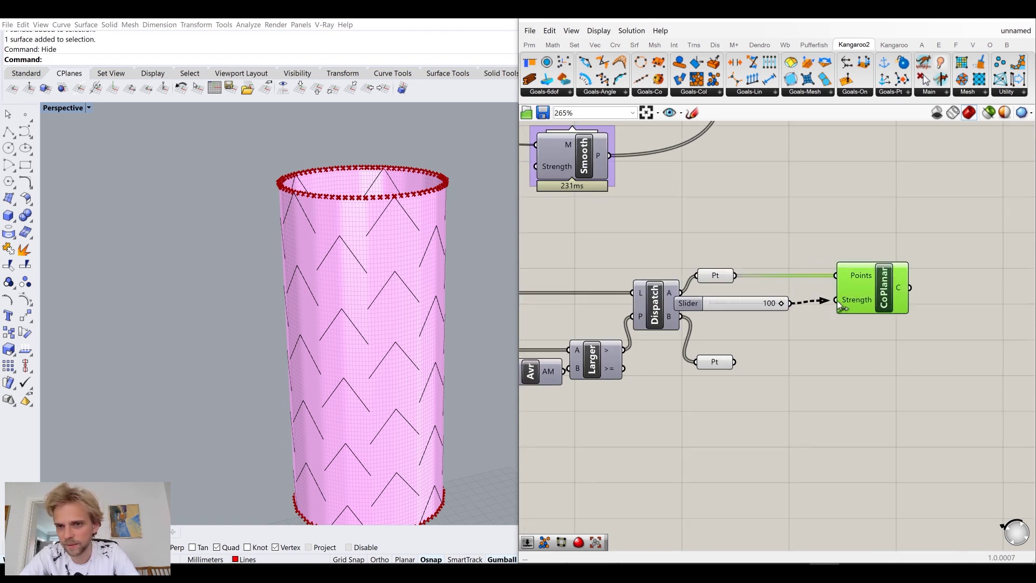
{"action": "left_click_drag", "start_coordinate": [740, 304], "coordinate": [760, 300]}
{"action": "left_click", "coordinate": [742, 216]}
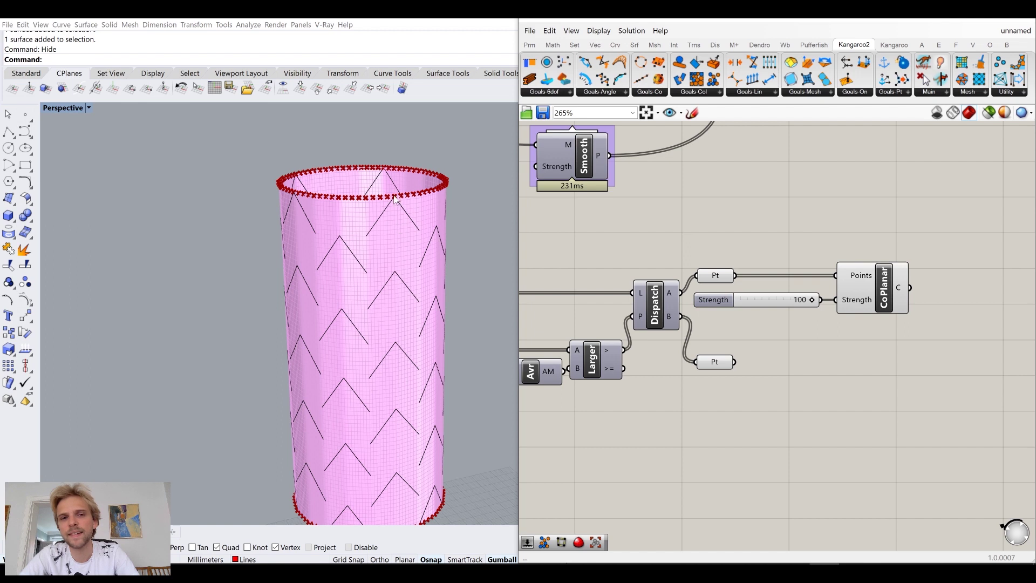
Replace the CoPlanar goal's Strength slider with a new slider set to 10
{"action": "left_click", "coordinate": [775, 302]}
{"action": "key", "text": "Delete"}
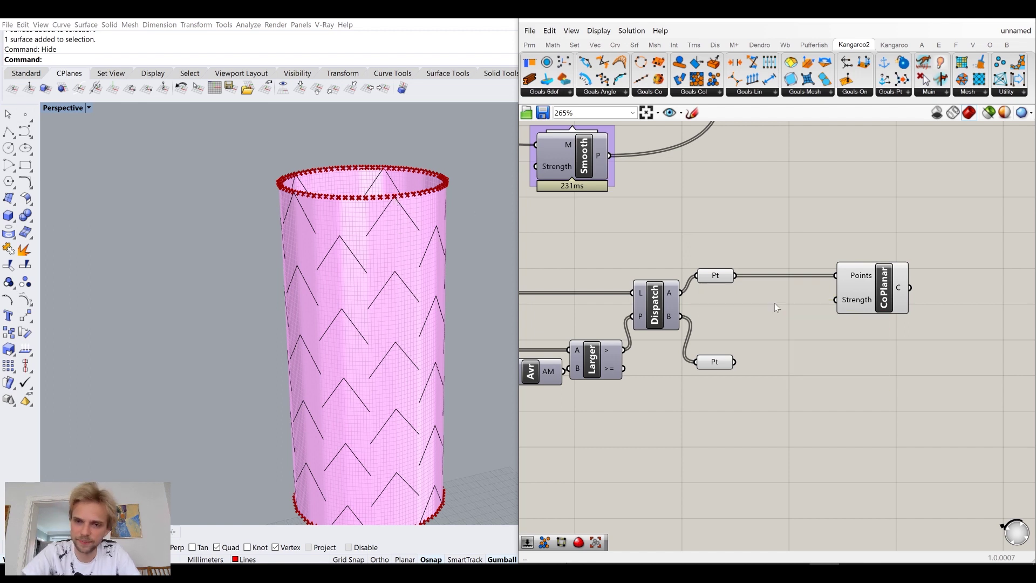
{"action": "double_click", "coordinate": [774, 303]}
{"action": "type", "text": "10"}
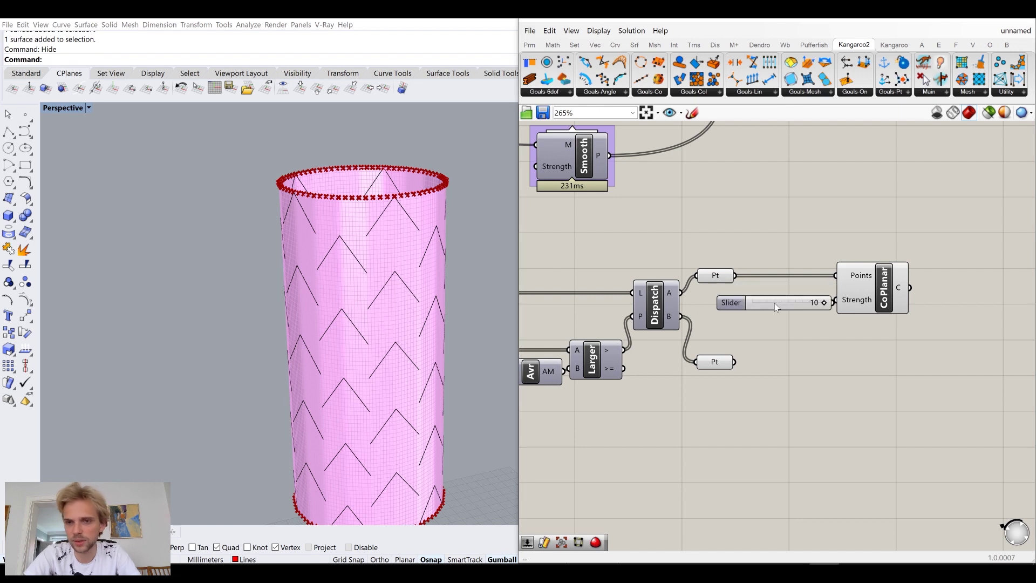
{"action": "left_click", "coordinate": [757, 311]}
{"action": "left_click_drag", "start_coordinate": [815, 306], "coordinate": [835, 300]}
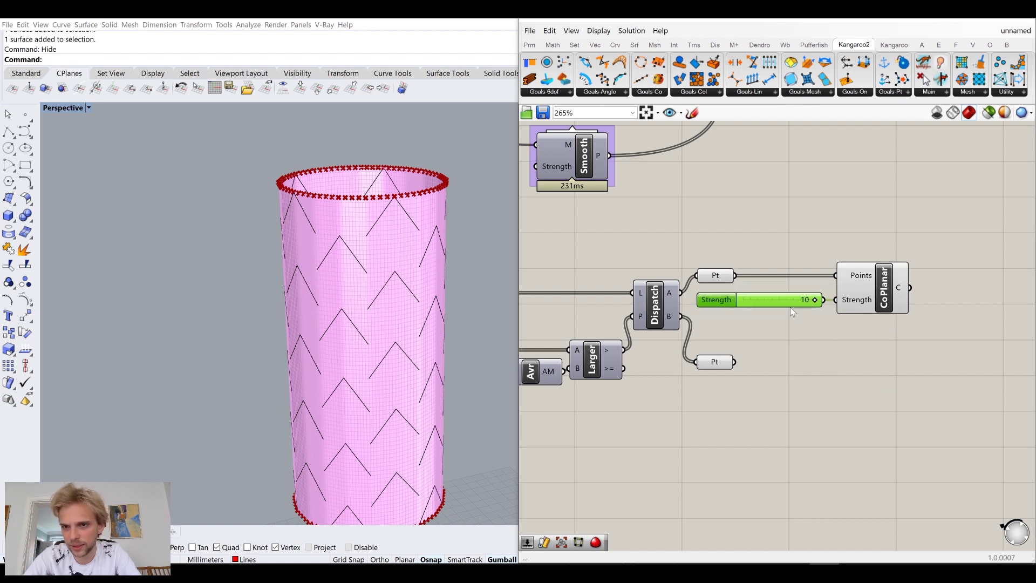
Connect the CoPlanar goal's C output to the Merge component's D6 input
{"action": "scroll", "coordinate": [806, 256], "scroll_direction": "down", "scroll_amount": 4}
{"action": "right_click_drag", "start_coordinate": [807, 256], "coordinate": [790, 387]}
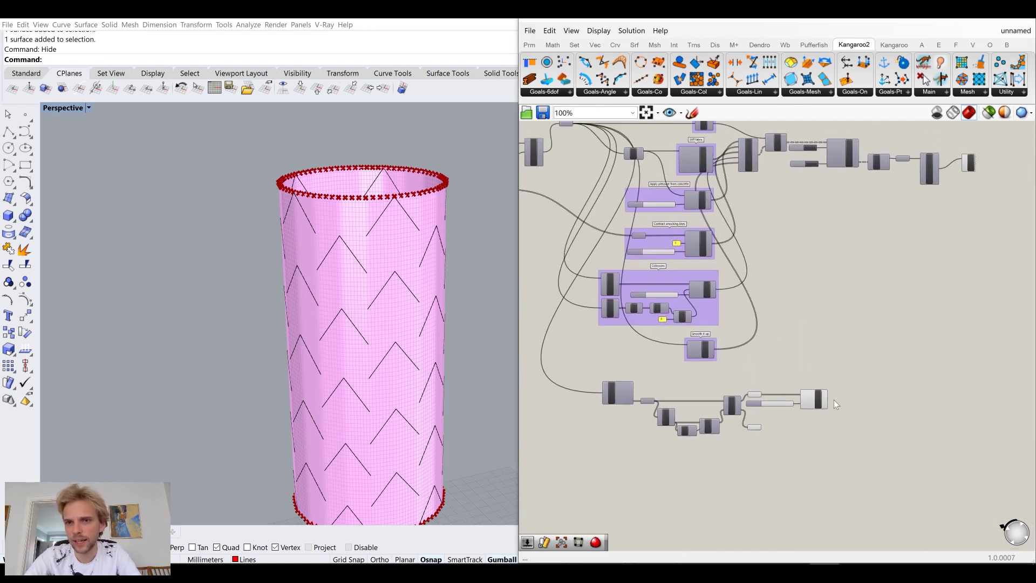
{"action": "left_click_drag", "start_coordinate": [831, 402], "coordinate": [734, 170]}
{"action": "scroll", "coordinate": [731, 166], "scroll_direction": "up", "scroll_amount": 4}
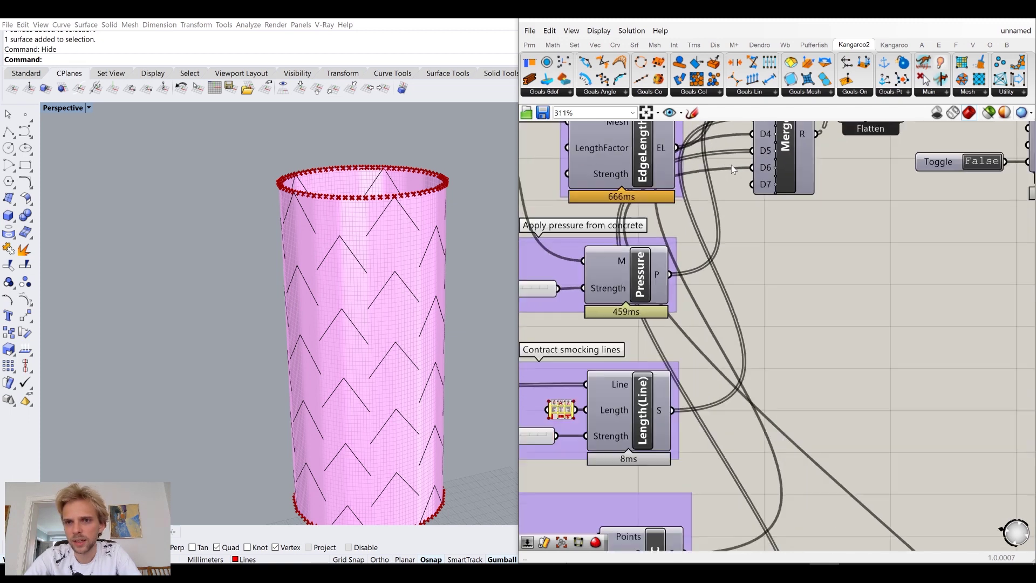
{"action": "scroll", "coordinate": [731, 166], "scroll_direction": "down", "scroll_amount": 6}
{"action": "scroll", "coordinate": [831, 384], "scroll_direction": "up", "scroll_amount": 3}
{"action": "left_click_drag", "start_coordinate": [871, 394], "coordinate": [722, 321]}
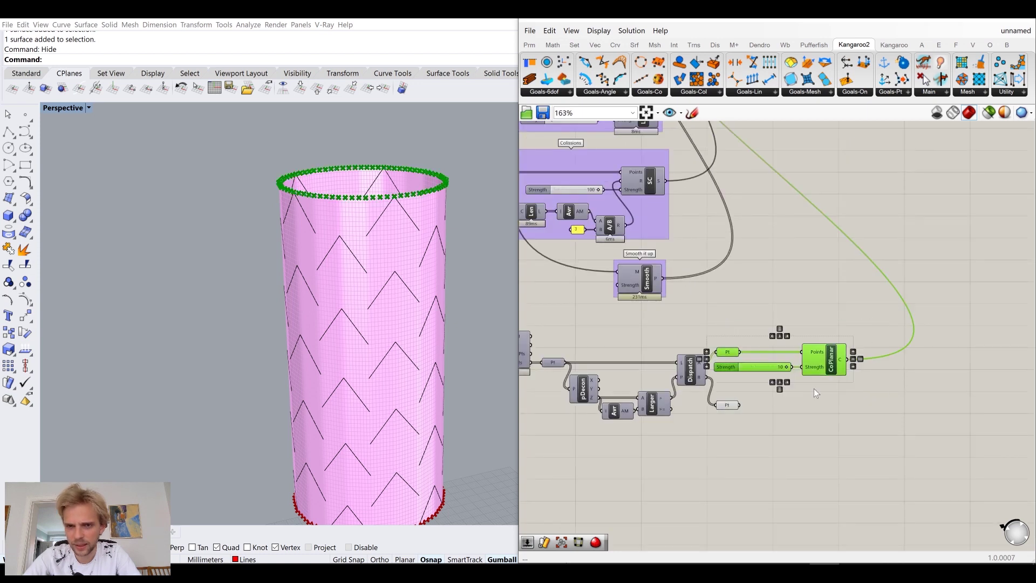
{"action": "scroll", "coordinate": [814, 389], "scroll_direction": "down", "scroll_amount": 3}
{"action": "left_click_drag", "start_coordinate": [575, 340], "coordinate": [906, 472]}
{"action": "mouse_move", "coordinate": [832, 389]}
{"action": "left_mouse_down"}
{"action": "mouse_move", "coordinate": [744, 384]}
{"action": "mouse_move", "coordinate": [829, 384]}
{"action": "left_mouse_up"}
{"action": "left_click_drag", "start_coordinate": [906, 463], "coordinate": [582, 356]}
{"action": "left_click_drag", "start_coordinate": [833, 384], "coordinate": [722, 383]}
{"action": "left_click", "coordinate": [762, 408]}
{"action": "scroll", "coordinate": [761, 408], "scroll_direction": "up", "scroll_amount": 3}
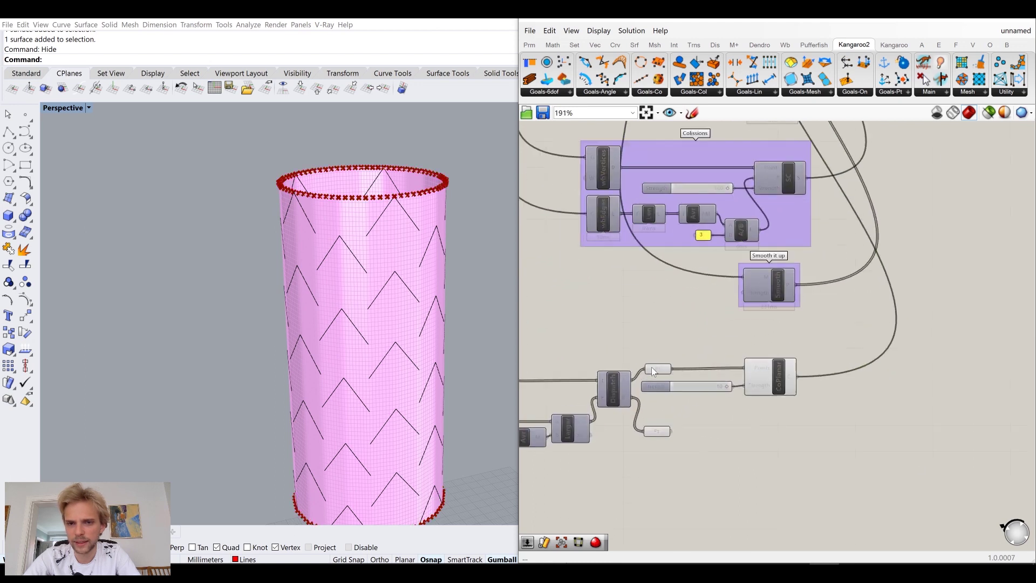
{"action": "left_click_drag", "start_coordinate": [827, 411], "coordinate": [656, 342]}
{"action": "middle_click", "coordinate": [656, 342]}
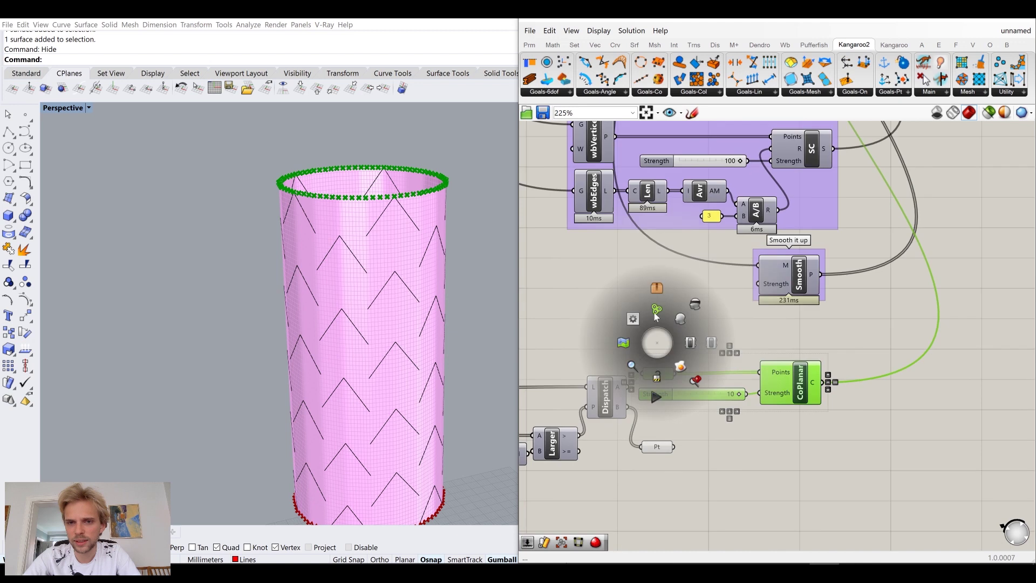
{"action": "left_click", "coordinate": [669, 327]}
{"action": "scroll", "coordinate": [718, 352], "scroll_direction": "up", "scroll_amount": 1}
{"action": "left_click_drag", "start_coordinate": [718, 352], "coordinate": [724, 342]}
{"action": "right_click", "coordinate": [662, 347]}
{"action": "left_click", "coordinate": [681, 319]}
{"action": "key", "text": "ctrl+z"}
Shift the Strength slider and CoPlanar goal away from the Point parameter, group the two and label the group "Top stays flat"
{"action": "left_click_drag", "start_coordinate": [707, 361], "coordinate": [842, 441]}
{"action": "left_click_drag", "start_coordinate": [800, 382], "coordinate": [887, 386]}
{"action": "middle_click", "coordinate": [887, 386]}
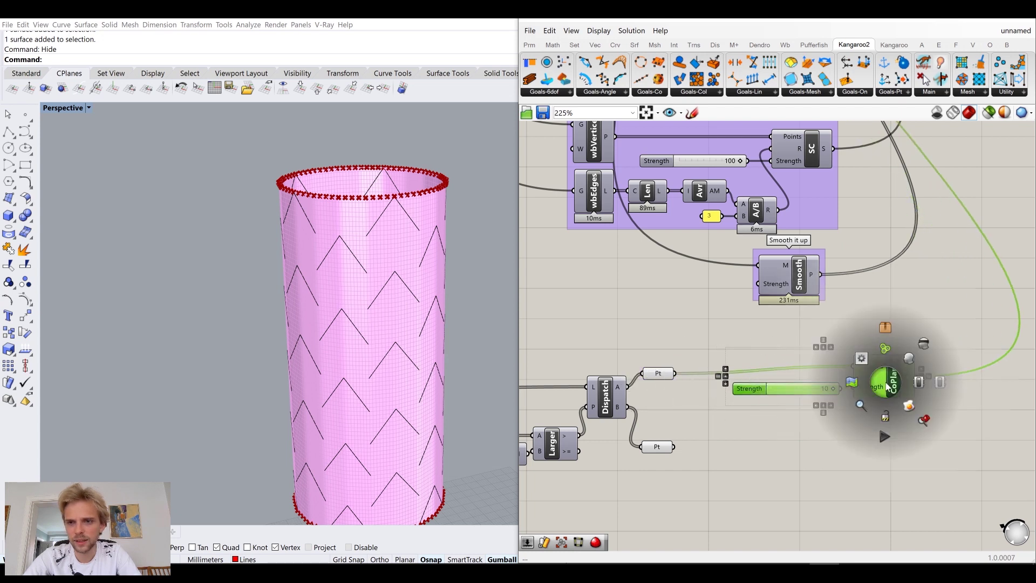
{"action": "left_click", "coordinate": [887, 351]}
{"action": "right_click", "coordinate": [802, 356]}
{"action": "type", "text": "T"}
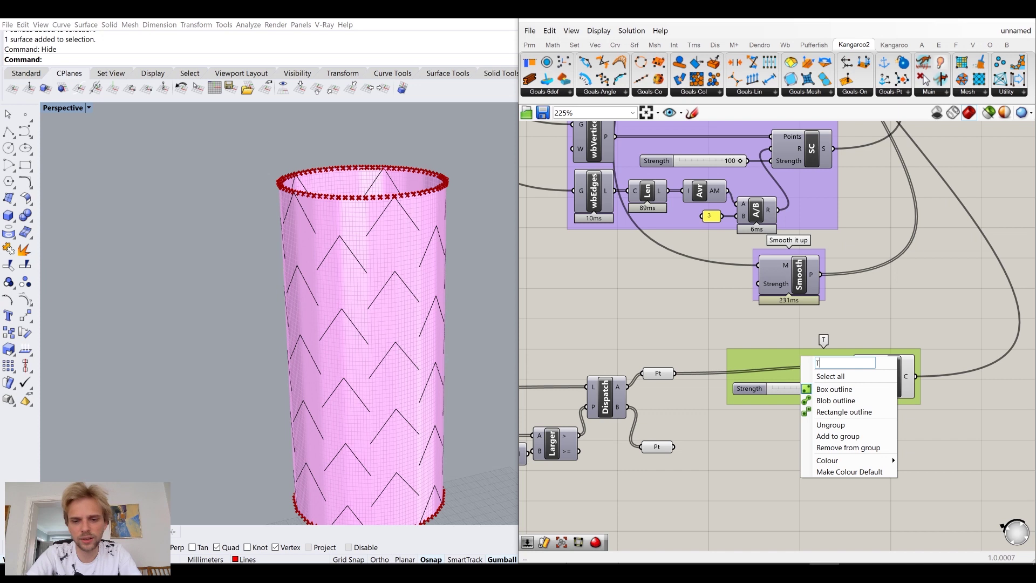
{"action": "type", "text": "op stays flat"}
{"action": "left_click", "coordinate": [679, 331]}
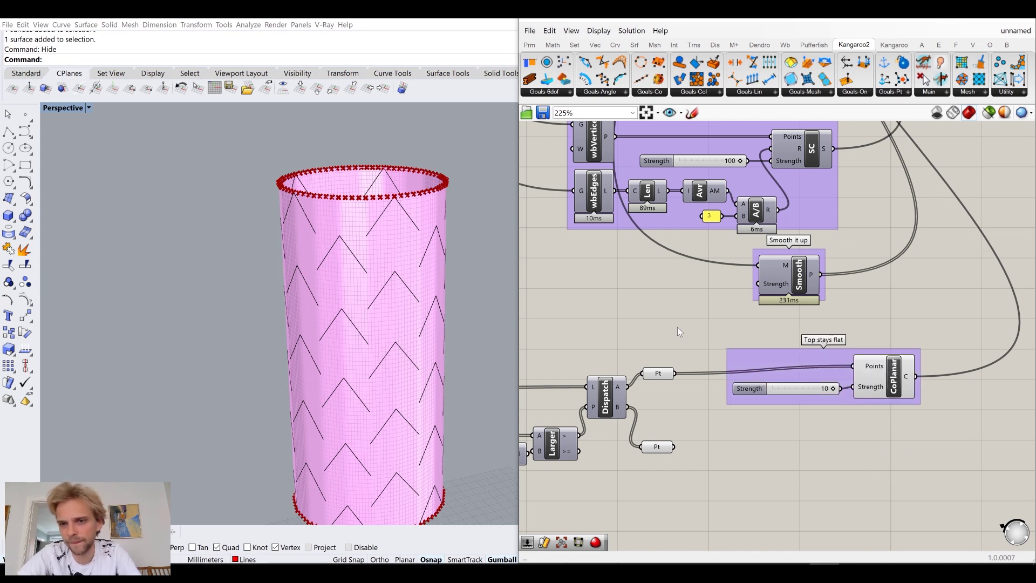
Nudge the "Top stays flat" group up toward the Smooth group and turn off the CoPlanar goal's preview
{"action": "left_click_drag", "start_coordinate": [824, 372], "coordinate": [811, 356]}
{"action": "middle_click", "coordinate": [874, 357]}
{"action": "left_click", "coordinate": [879, 359]}
{"action": "middle_click", "coordinate": [872, 359]}
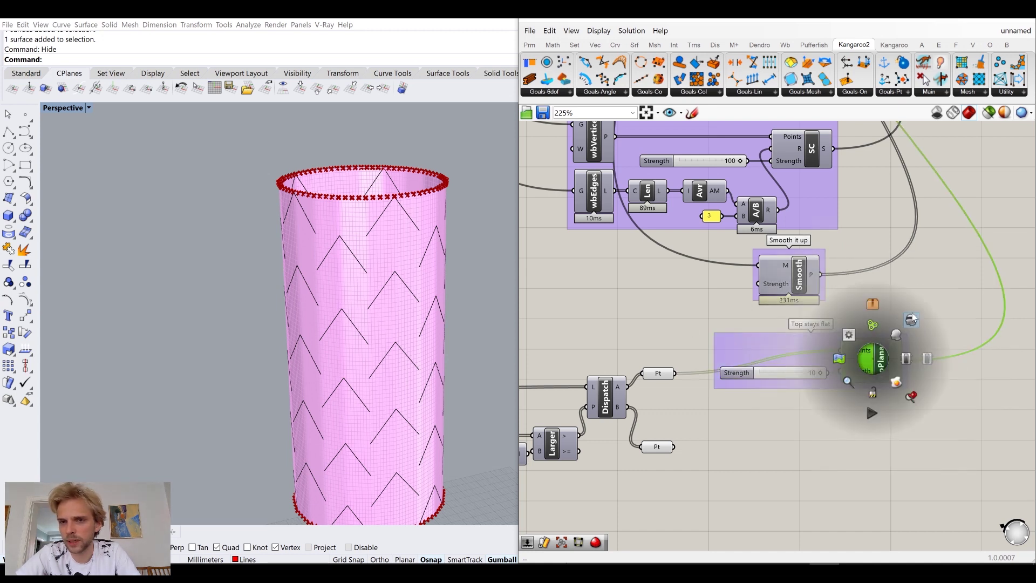
Reset the Kangaroo solver, set its toggle to True and inspect the fabric's top rim in the Perspective view
{"action": "scroll", "coordinate": [918, 290], "scroll_direction": "down", "scroll_amount": 4}
{"action": "scroll", "coordinate": [731, 277], "scroll_direction": "up", "scroll_amount": 6}
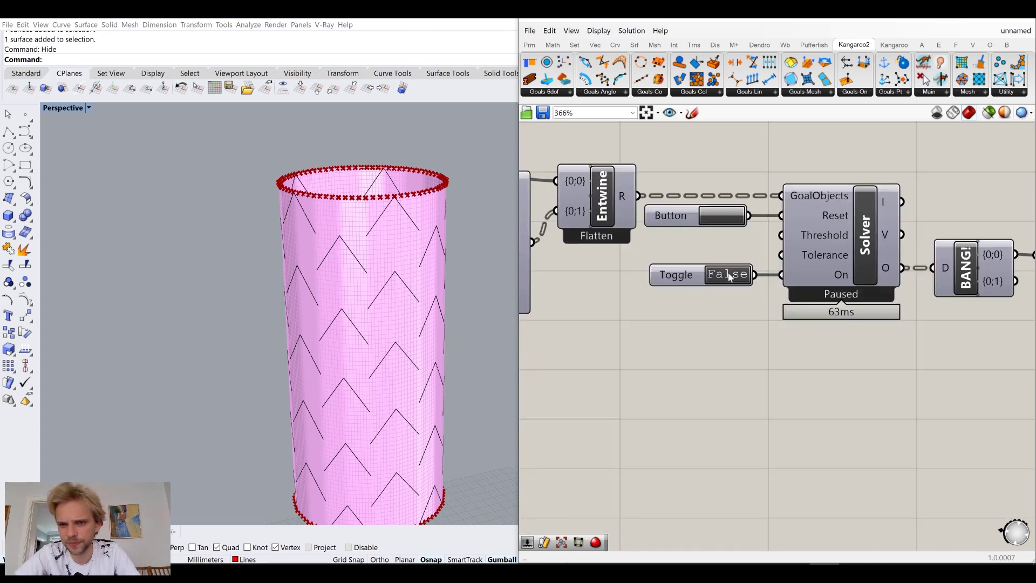
{"action": "left_click", "coordinate": [723, 220]}
{"action": "double_click", "coordinate": [734, 279]}
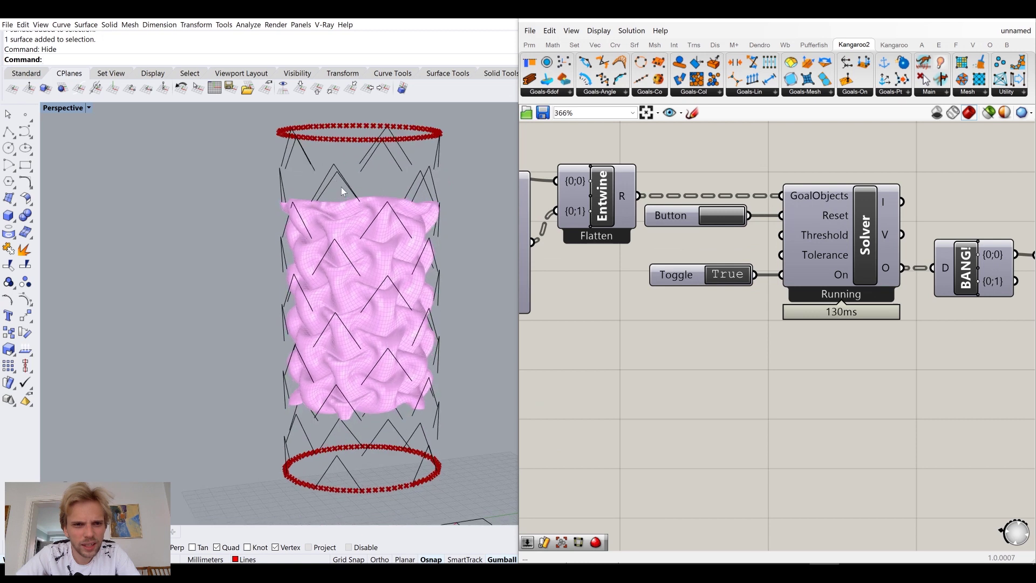
{"action": "scroll", "coordinate": [343, 186], "scroll_direction": "up", "scroll_amount": 5}
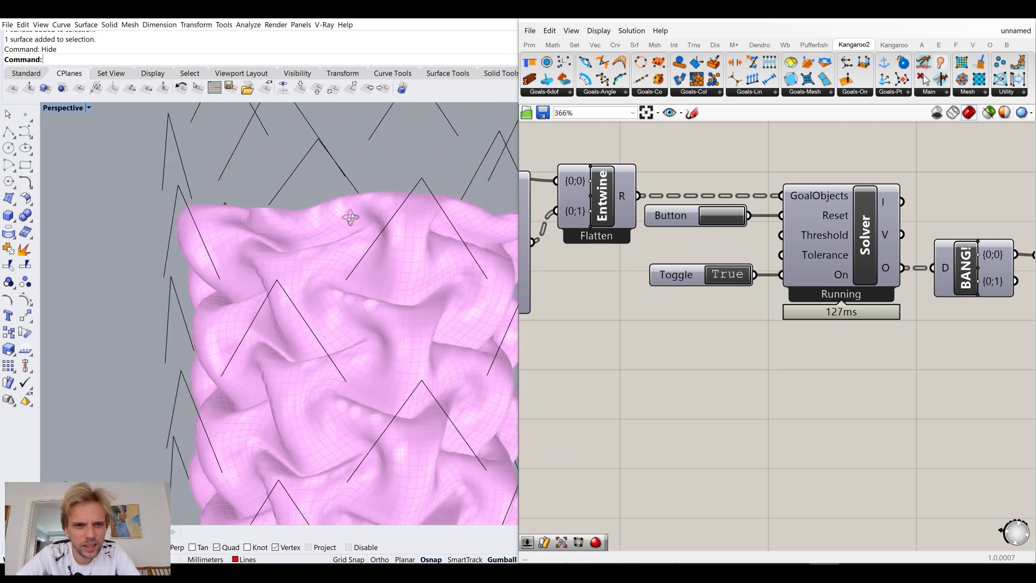
{"action": "scroll", "coordinate": [352, 226], "scroll_direction": "down", "scroll_amount": 3}
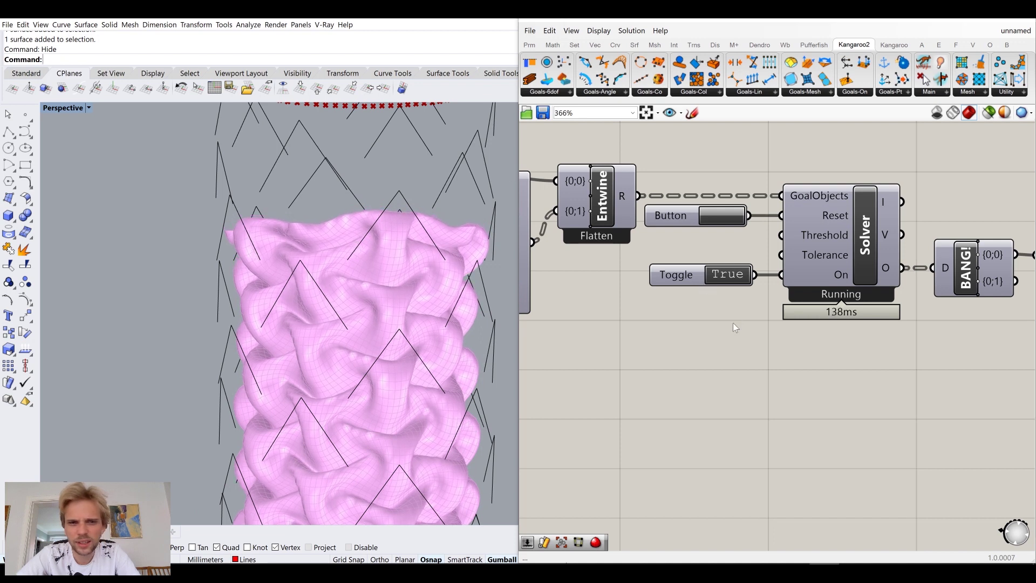
Add a number slider set to 100 below the "Top stays flat" group and connect it to the CoPlanar goal's Strength input
{"action": "scroll", "coordinate": [733, 326], "scroll_direction": "down", "scroll_amount": 6}
{"action": "right_click_drag", "start_coordinate": [561, 493], "coordinate": [641, 345]}
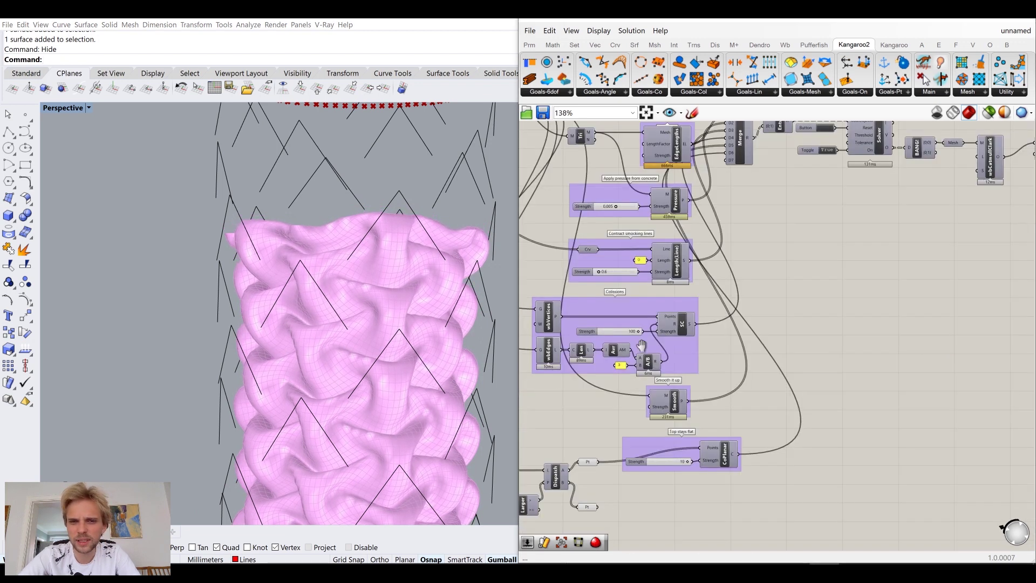
{"action": "scroll", "coordinate": [685, 403], "scroll_direction": "up", "scroll_amount": 3}
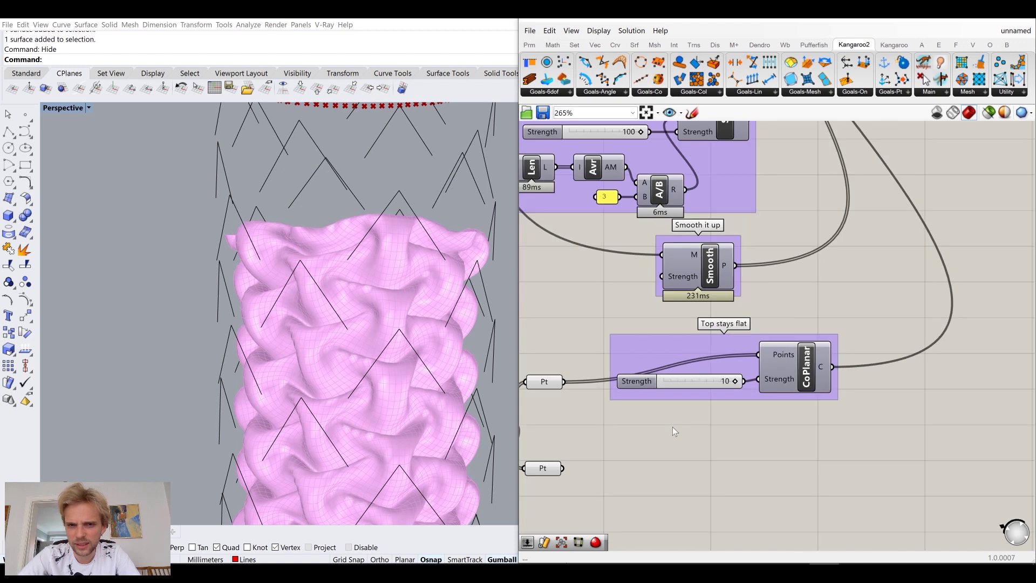
{"action": "double_click", "coordinate": [673, 429]}
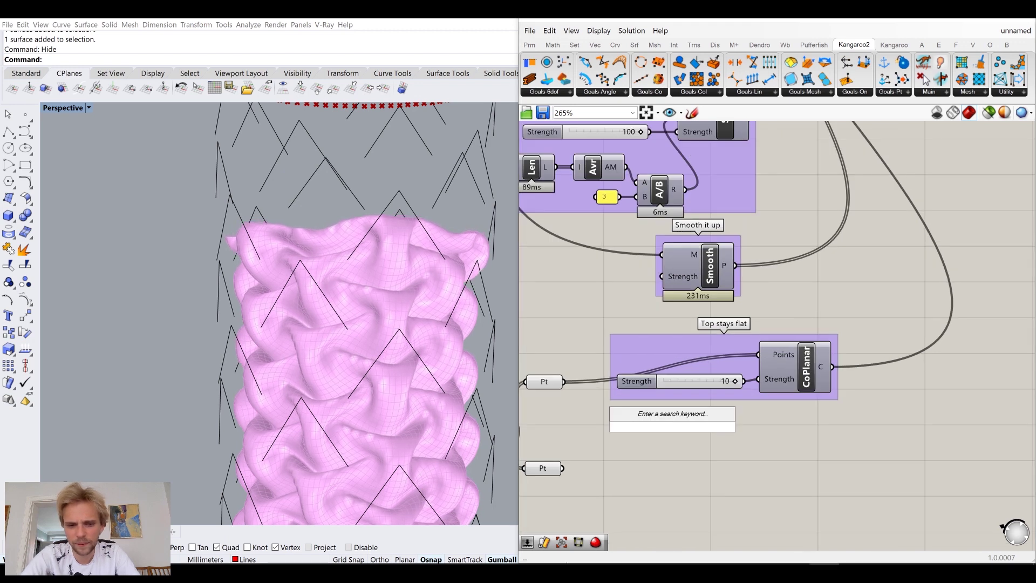
{"action": "type", "text": "100"}
{"action": "key", "text": "Return"}
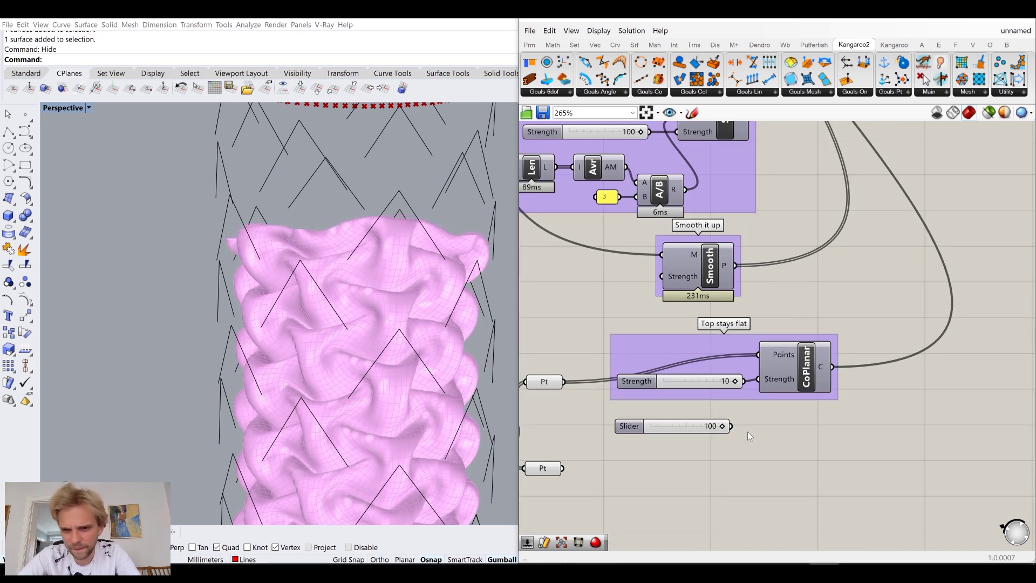
{"action": "left_click_drag", "start_coordinate": [762, 388], "coordinate": [762, 383]}
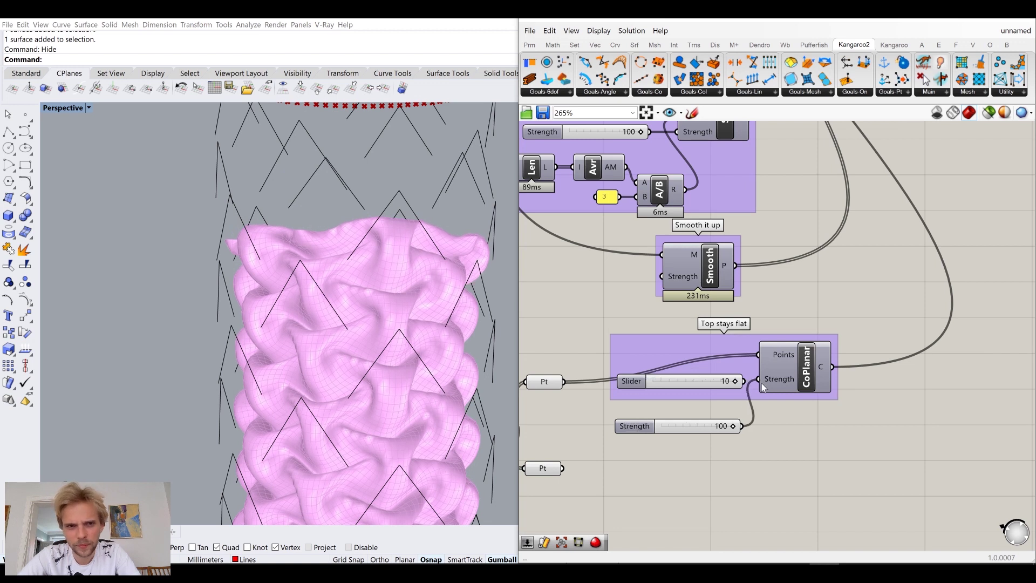
Add a number slider set to 1000, connect it to the CoPlanar goal's Strength input and reset the solver
{"action": "double_click", "coordinate": [704, 479]}
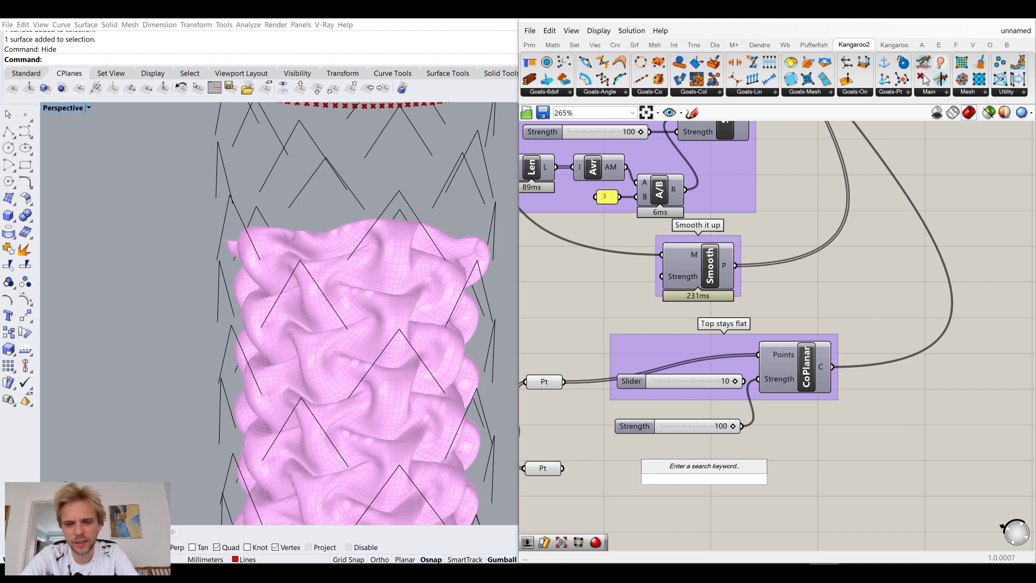
{"action": "type", "text": "1000"}
{"action": "key", "text": "Return"}
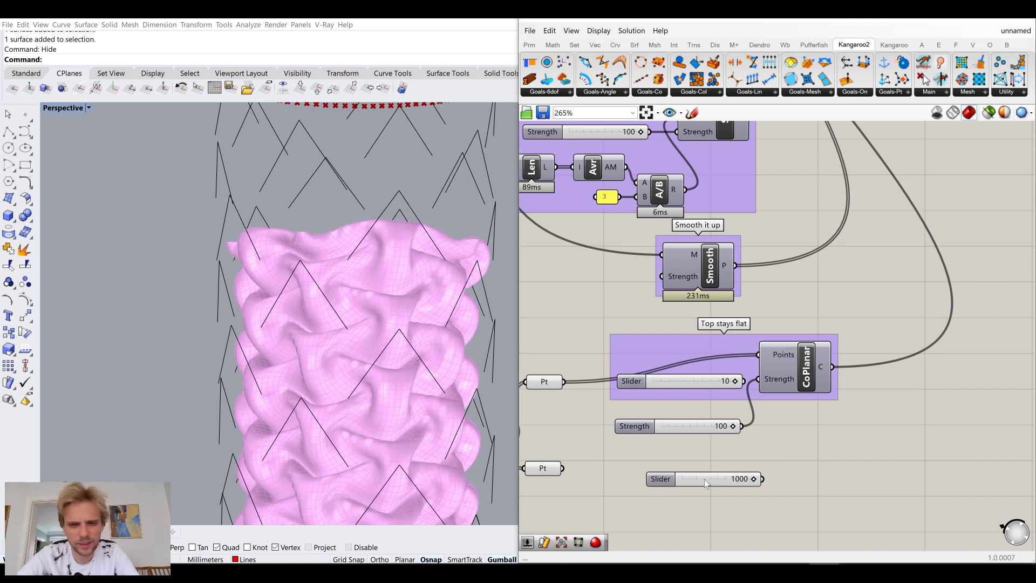
{"action": "left_click_drag", "start_coordinate": [763, 480], "coordinate": [756, 378]}
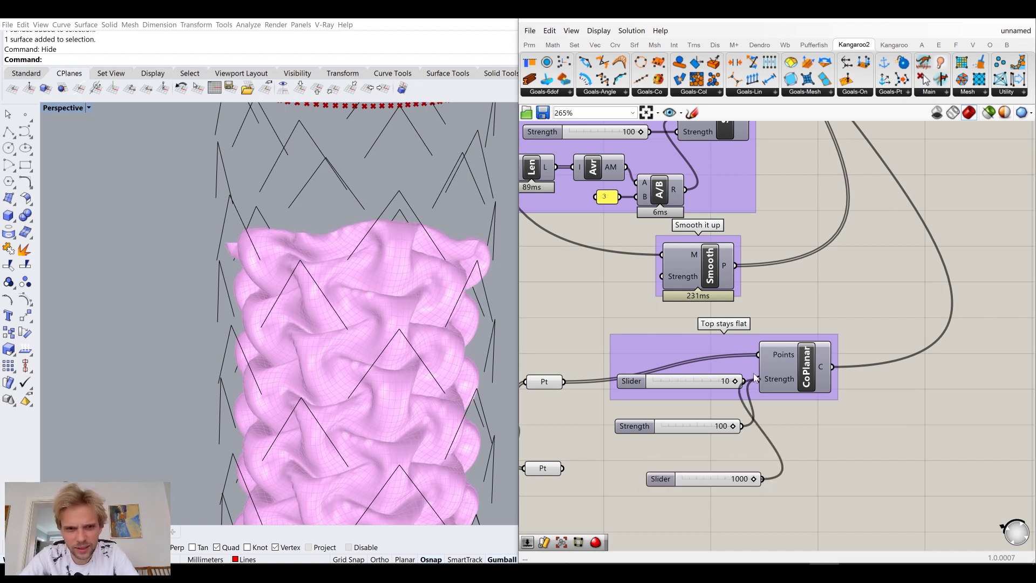
{"action": "scroll", "coordinate": [851, 319], "scroll_direction": "down", "scroll_amount": 2}
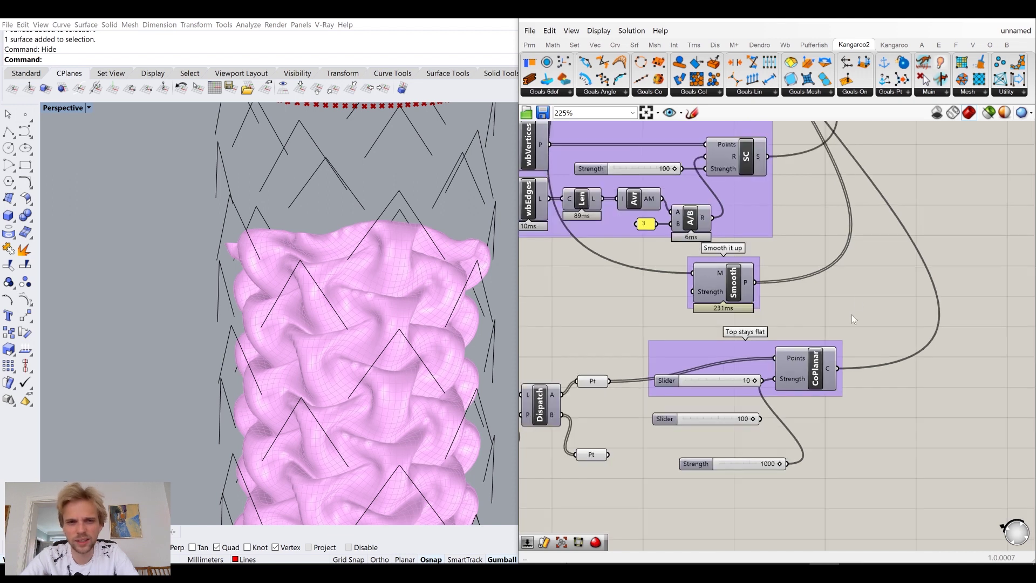
{"action": "right_click_drag", "start_coordinate": [882, 267], "coordinate": [742, 416]}
{"action": "right_click_drag", "start_coordinate": [756, 284], "coordinate": [748, 456]}
{"action": "left_click", "coordinate": [836, 161]}
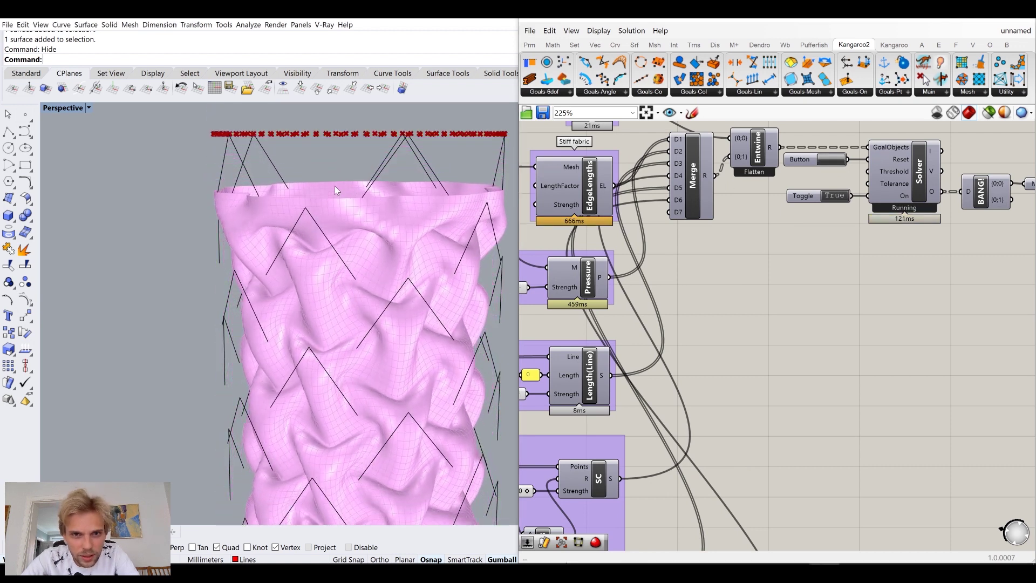
Switch to a maximized Front view and examine how flat the fabric's top rim is
{"action": "right_click_drag", "start_coordinate": [332, 196], "coordinate": [318, 212]}
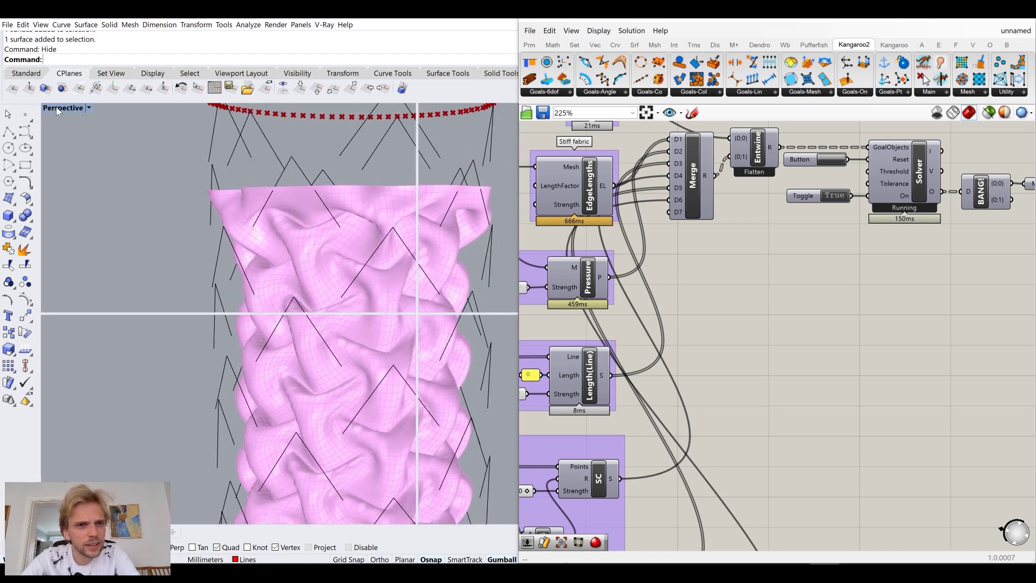
{"action": "double_click", "coordinate": [60, 108]}
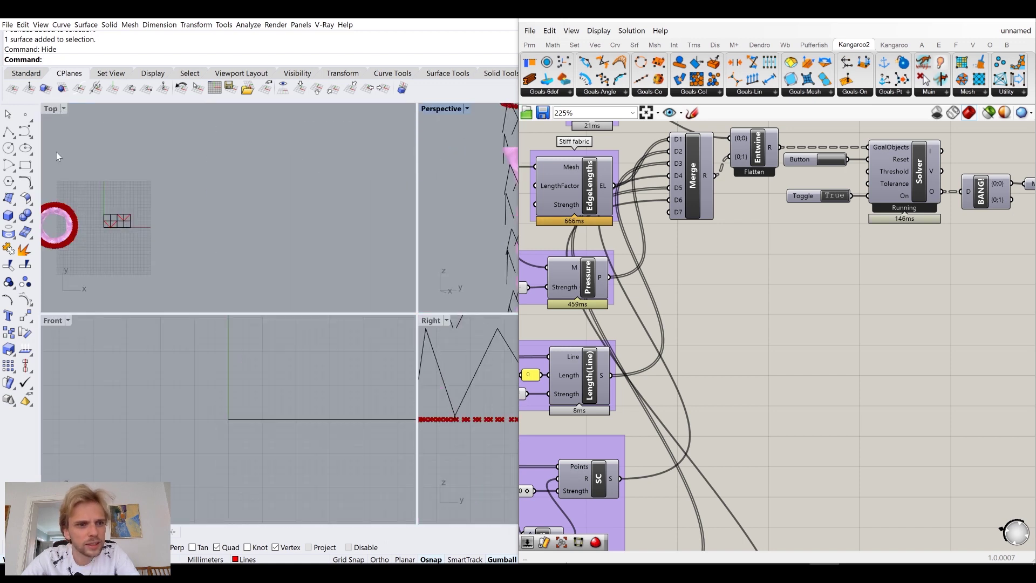
{"action": "double_click", "coordinate": [51, 322]}
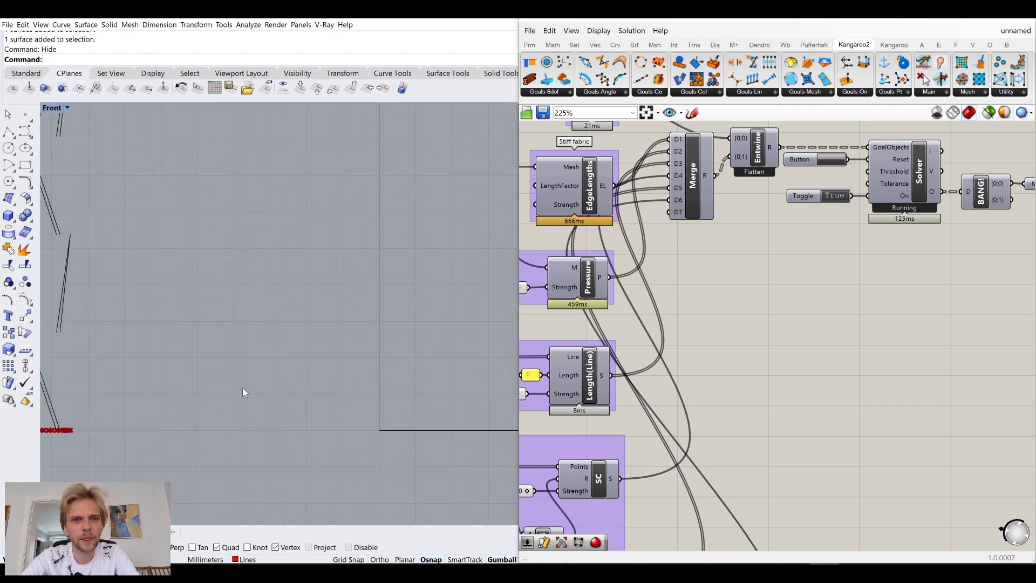
{"action": "right_click_drag", "start_coordinate": [128, 291], "coordinate": [353, 396]}
{"action": "right_click_drag", "start_coordinate": [222, 240], "coordinate": [379, 404]}
{"action": "right_click_drag", "start_coordinate": [252, 221], "coordinate": [276, 448]}
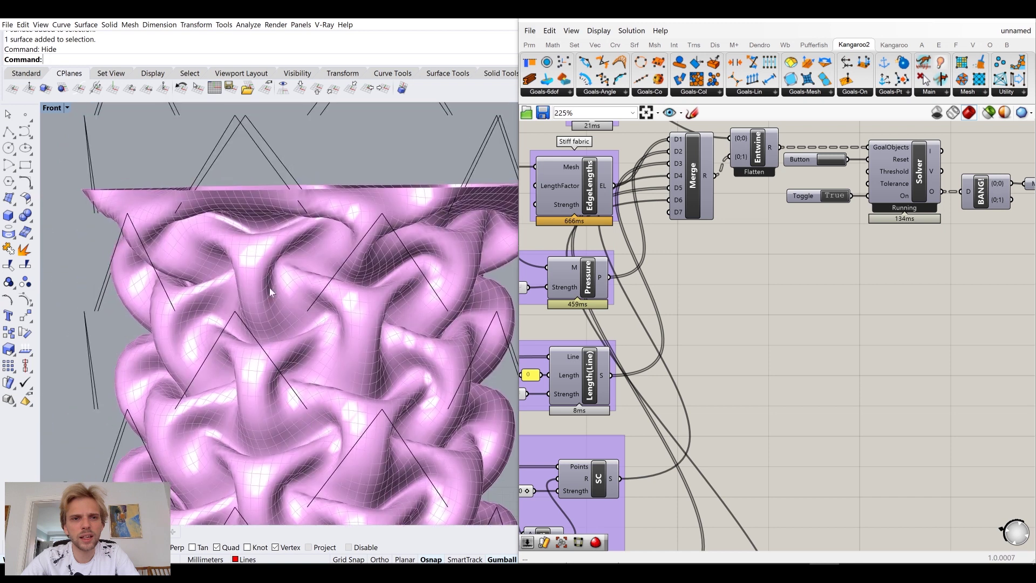
{"action": "right_click_drag", "start_coordinate": [190, 137], "coordinate": [192, 157]}
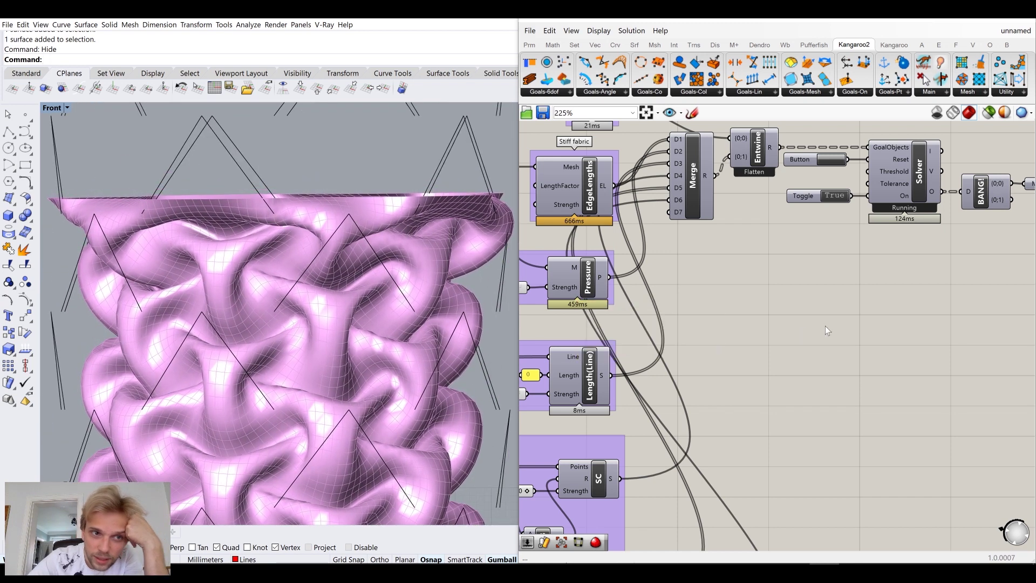
Try the 100 slider on the CoPlanar goal's Strength input, and finally reconnect the slider set to 10
{"action": "scroll", "coordinate": [720, 395], "scroll_direction": "down", "scroll_amount": 4}
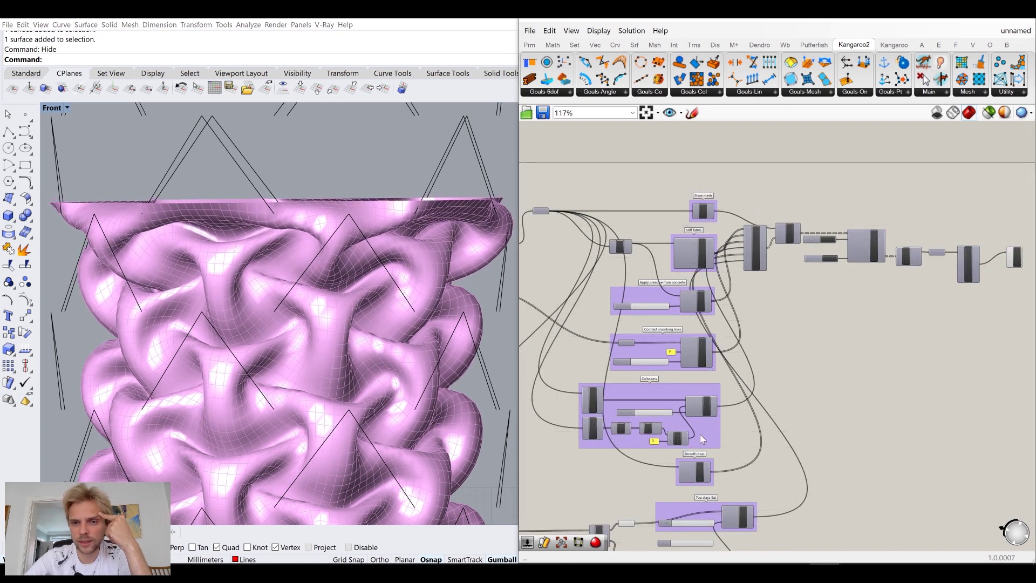
{"action": "right_click_drag", "start_coordinate": [700, 434], "coordinate": [737, 228]}
{"action": "scroll", "coordinate": [715, 345], "scroll_direction": "up", "scroll_amount": 4}
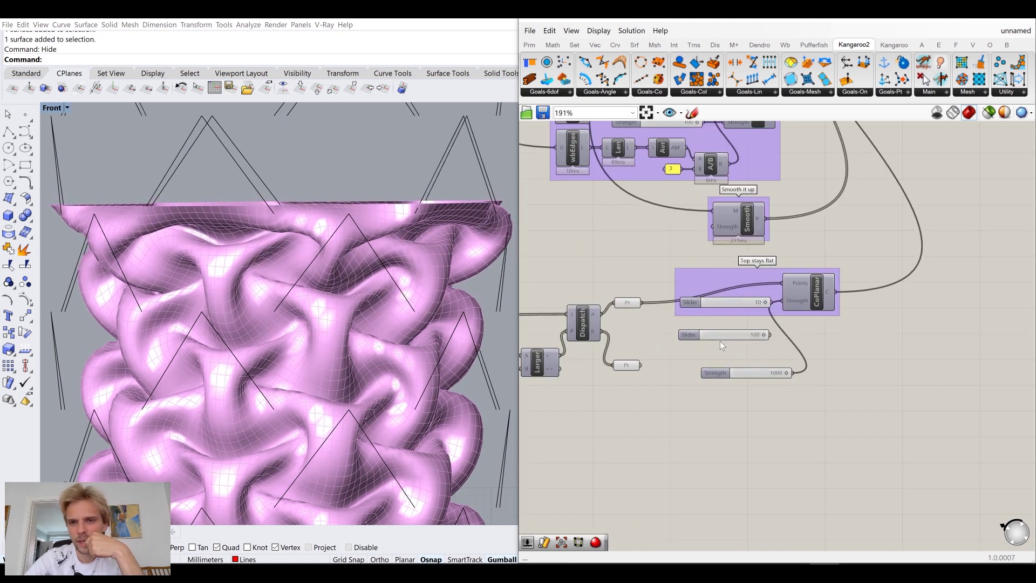
{"action": "left_click_drag", "start_coordinate": [779, 333], "coordinate": [794, 294]}
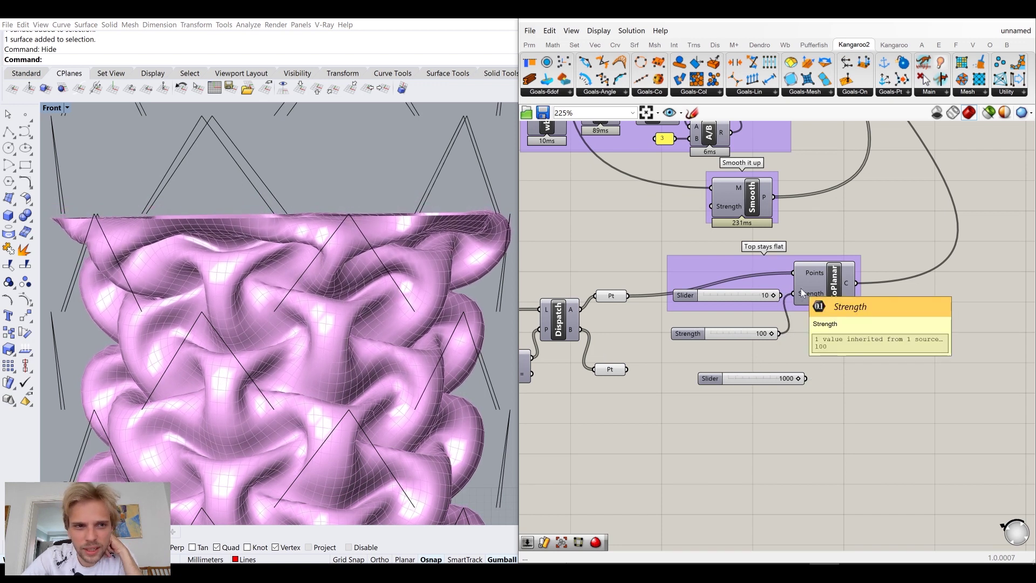
{"action": "left_click_drag", "start_coordinate": [781, 295], "coordinate": [793, 294]}
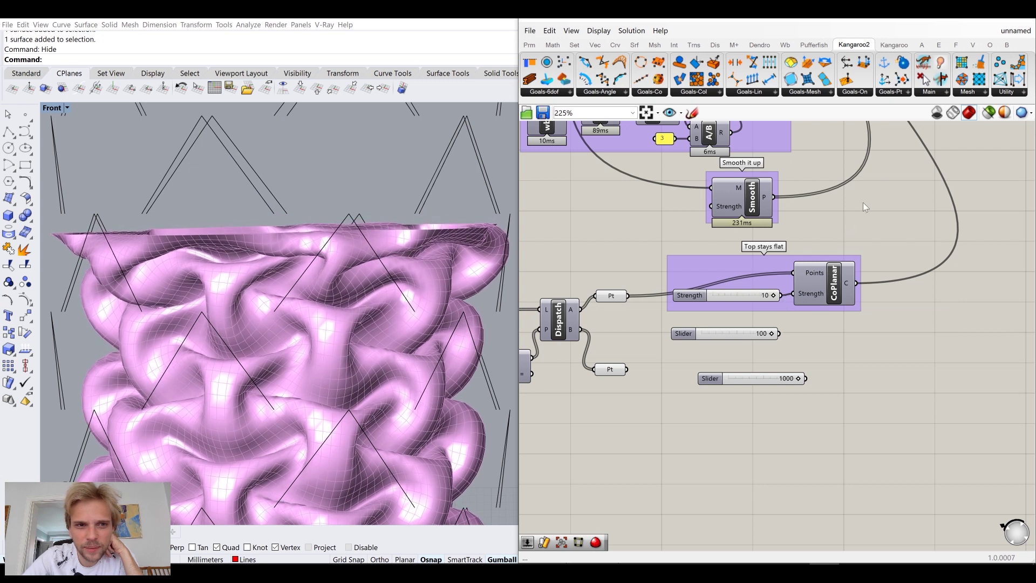
Reset the Kangaroo solver to rerun the simulation with the CoPlanar strength of 10
{"action": "right_click_drag", "start_coordinate": [891, 176], "coordinate": [762, 387]}
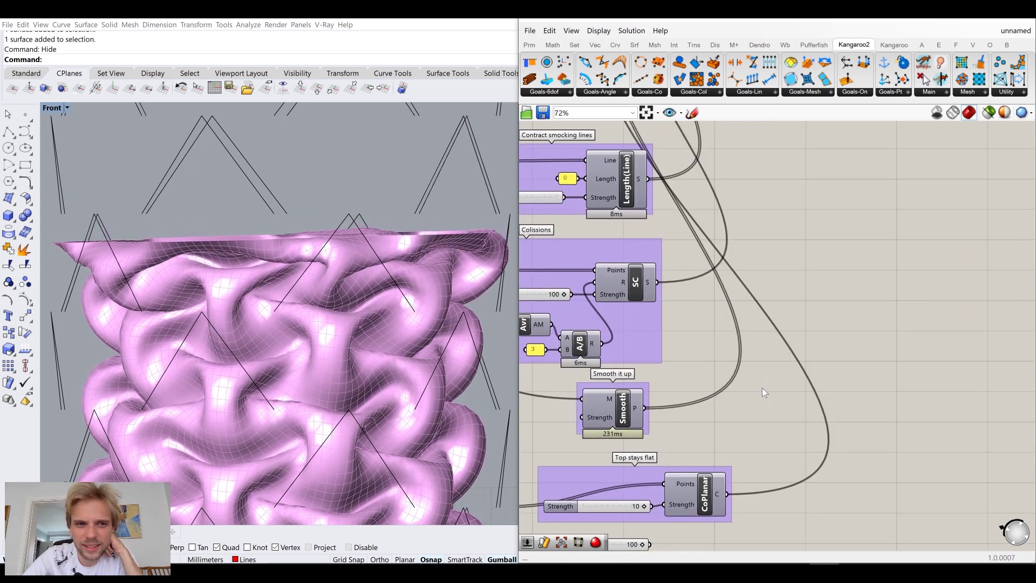
{"action": "scroll", "coordinate": [762, 386], "scroll_direction": "down", "scroll_amount": 3}
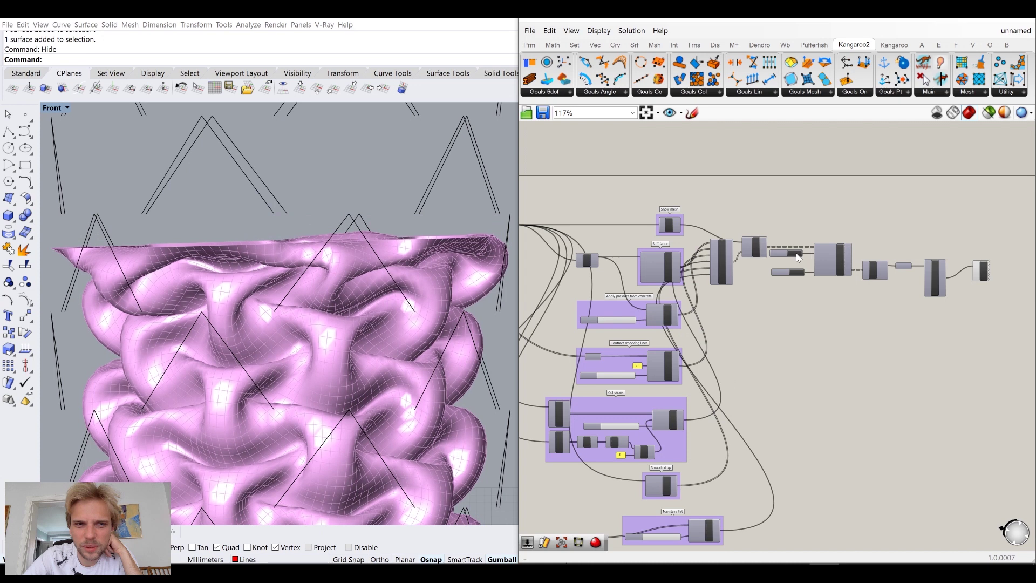
{"action": "scroll", "coordinate": [385, 232], "scroll_direction": "up", "scroll_amount": 5}
{"action": "scroll", "coordinate": [385, 230], "scroll_direction": "down", "scroll_amount": 5}
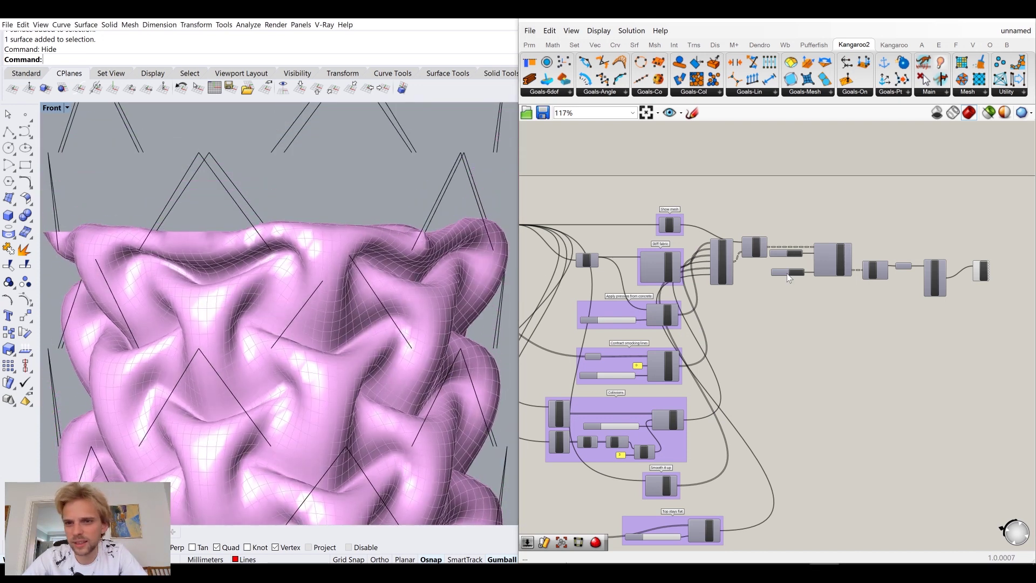
Delete the two spare Strength sliders and place the 1000 slider beside the CoPlanar goal, wired to its Strength input
{"action": "right_click_drag", "start_coordinate": [798, 278], "coordinate": [834, 186]}
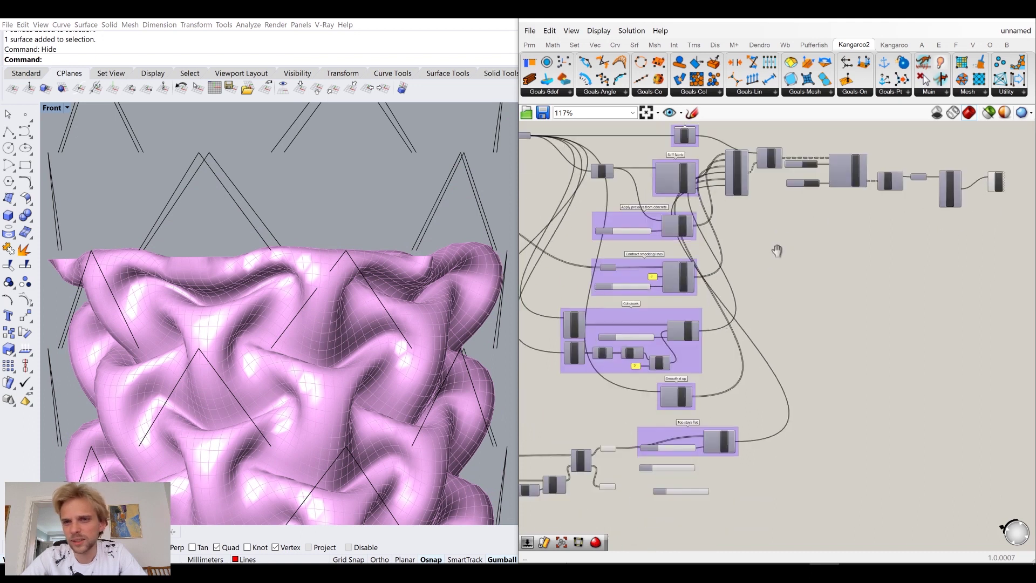
{"action": "scroll", "coordinate": [705, 416], "scroll_direction": "up", "scroll_amount": 4}
{"action": "left_click_drag", "start_coordinate": [753, 416], "coordinate": [737, 317]}
{"action": "left_click", "coordinate": [666, 365]}
{"action": "key", "text": "Delete"}
{"action": "left_click", "coordinate": [661, 316]}
{"action": "key", "text": "Delete"}
{"action": "left_click_drag", "start_coordinate": [686, 416], "coordinate": [650, 315]}
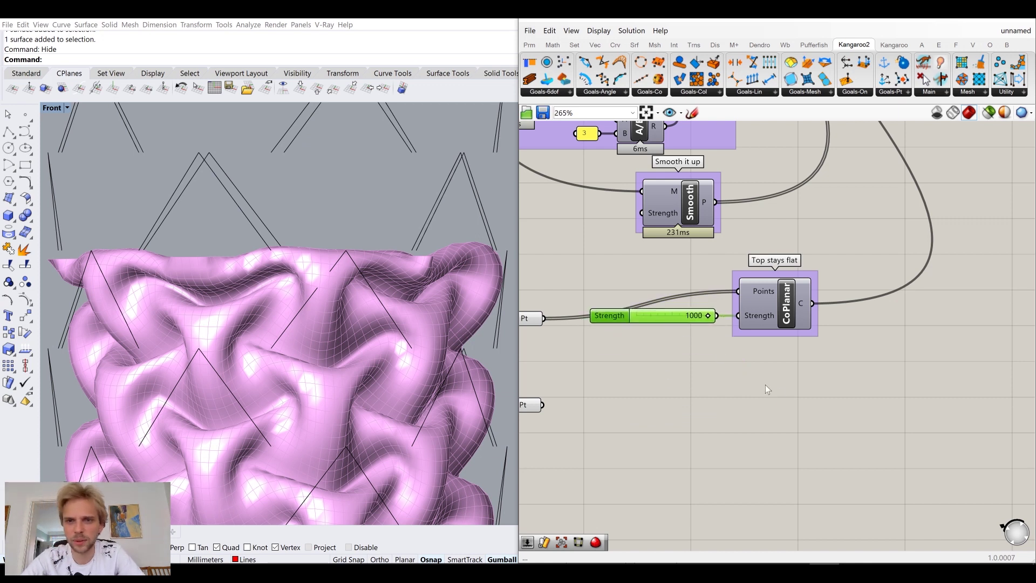
Add a PlasticAnchor goal beneath the CoPlanar goal and connect the top-rim points to its P input
{"action": "scroll", "coordinate": [765, 384], "scroll_direction": "down", "scroll_amount": 5}
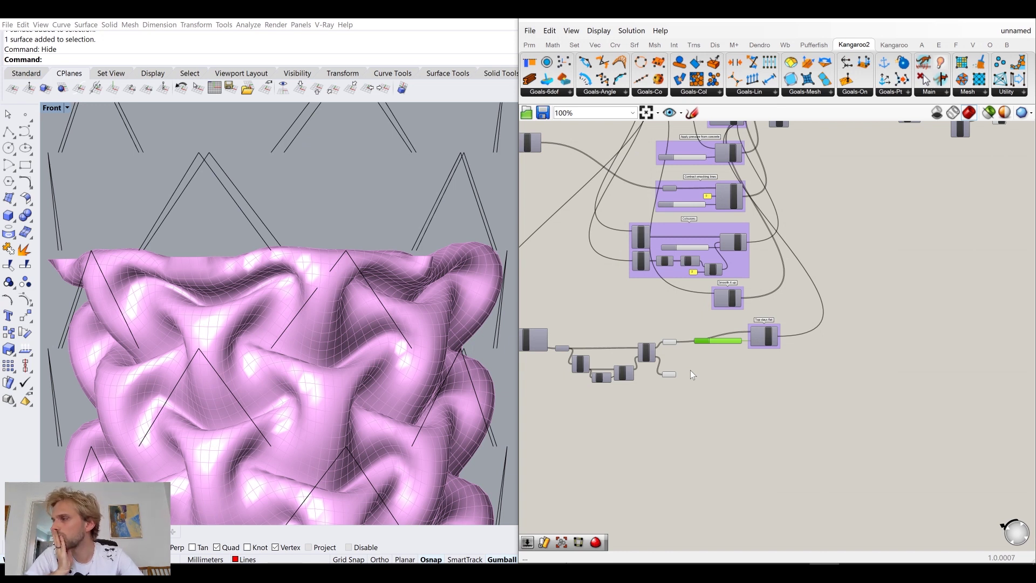
{"action": "scroll", "coordinate": [274, 324], "scroll_direction": "down", "scroll_amount": 5}
{"action": "scroll", "coordinate": [257, 354], "scroll_direction": "up", "scroll_amount": 4}
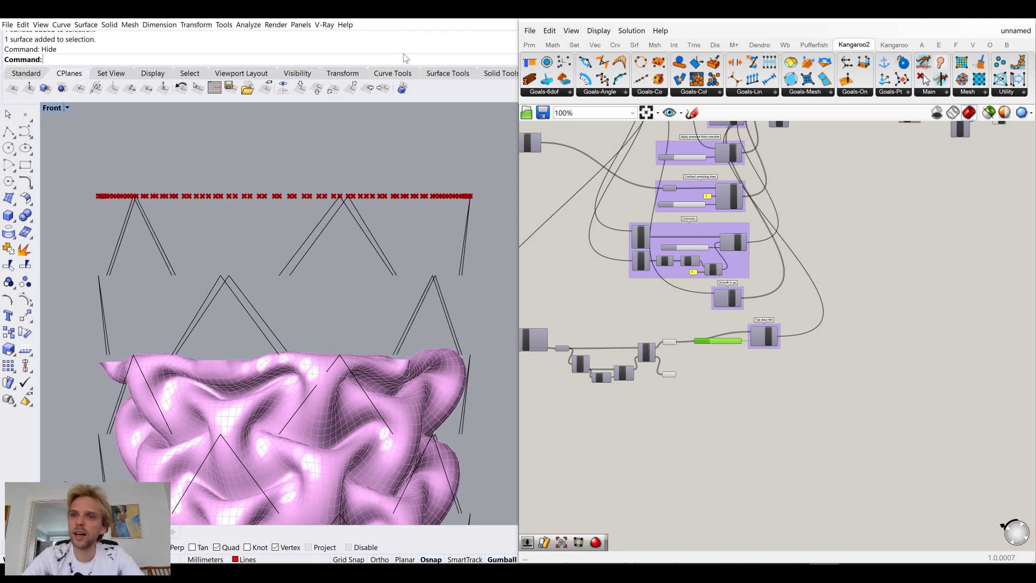
{"action": "left_click", "coordinate": [889, 93]}
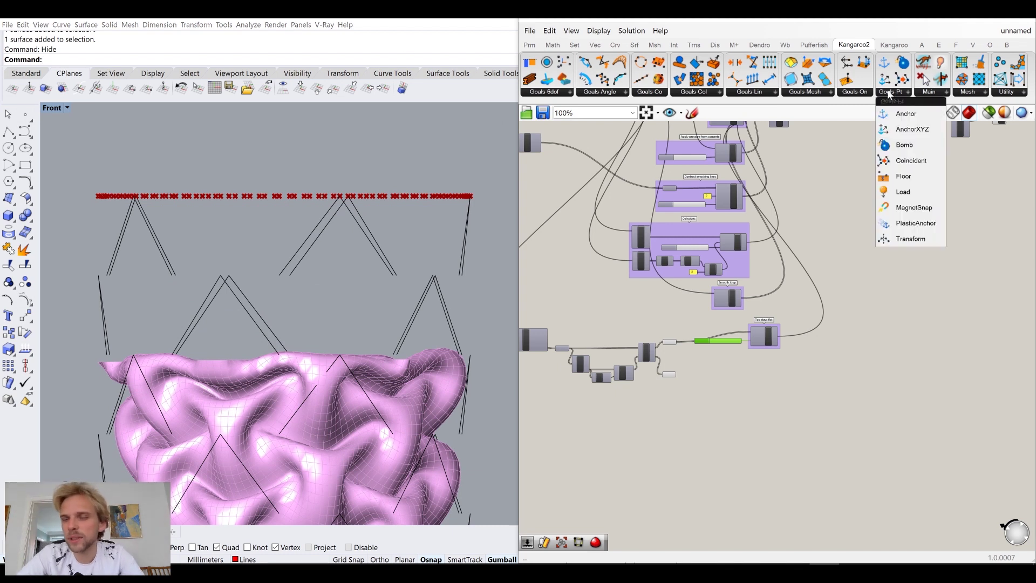
{"action": "left_click", "coordinate": [913, 223]}
{"action": "scroll", "coordinate": [732, 416], "scroll_direction": "up", "scroll_amount": 3}
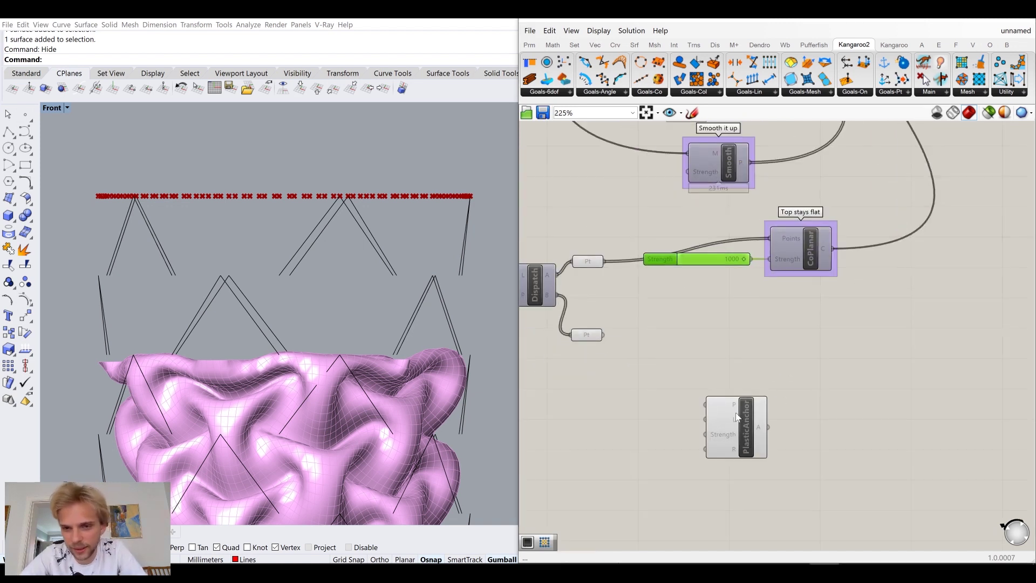
{"action": "left_click", "coordinate": [775, 325]}
{"action": "left_click_drag", "start_coordinate": [604, 261], "coordinate": [797, 306]}
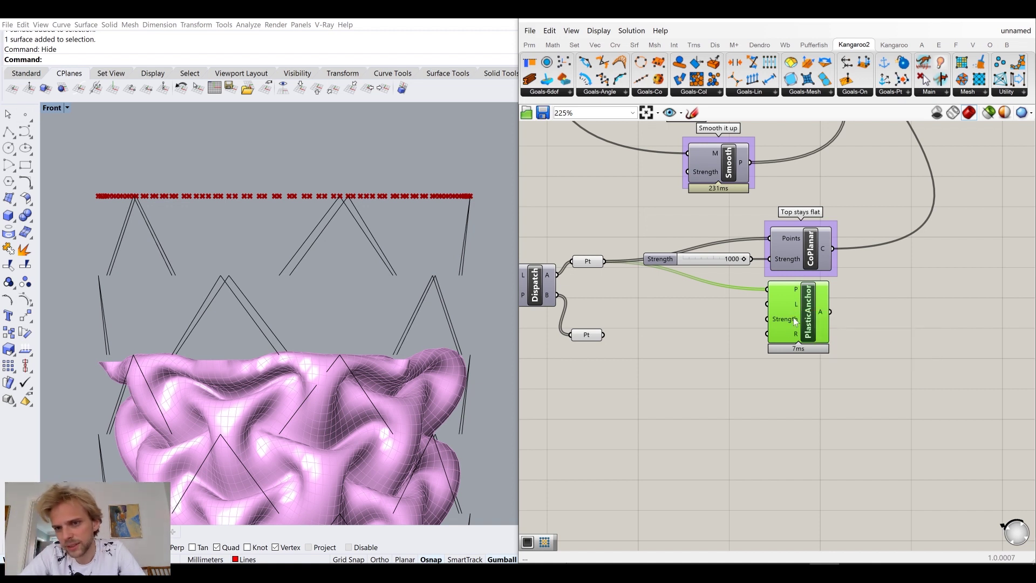
{"action": "mouse_move", "coordinate": [794, 320]}
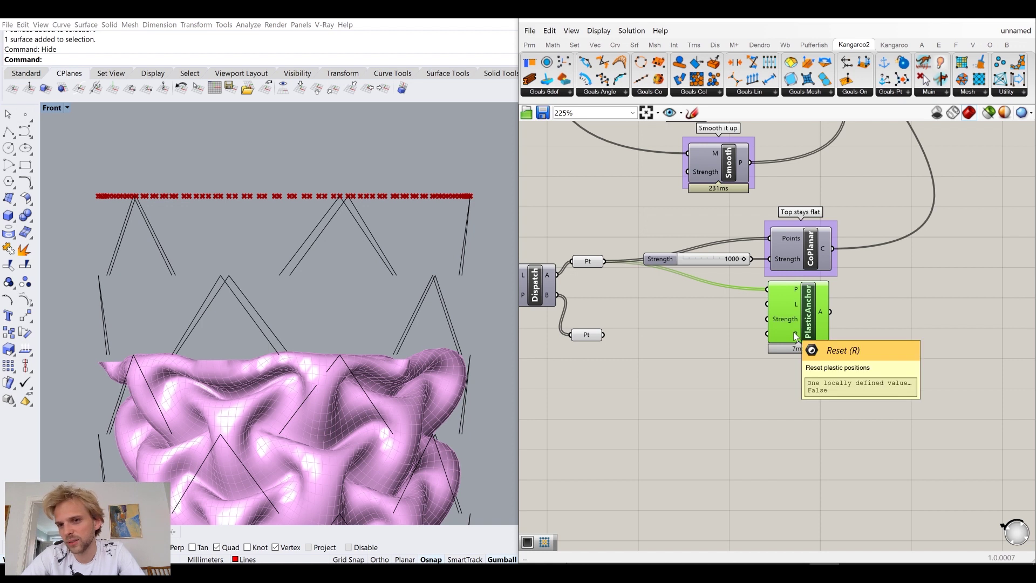
Connect the PlasticAnchor goal's output to a free input of the goals Merge component and turn off its preview
{"action": "scroll", "coordinate": [795, 335], "scroll_direction": "down", "scroll_amount": 3}
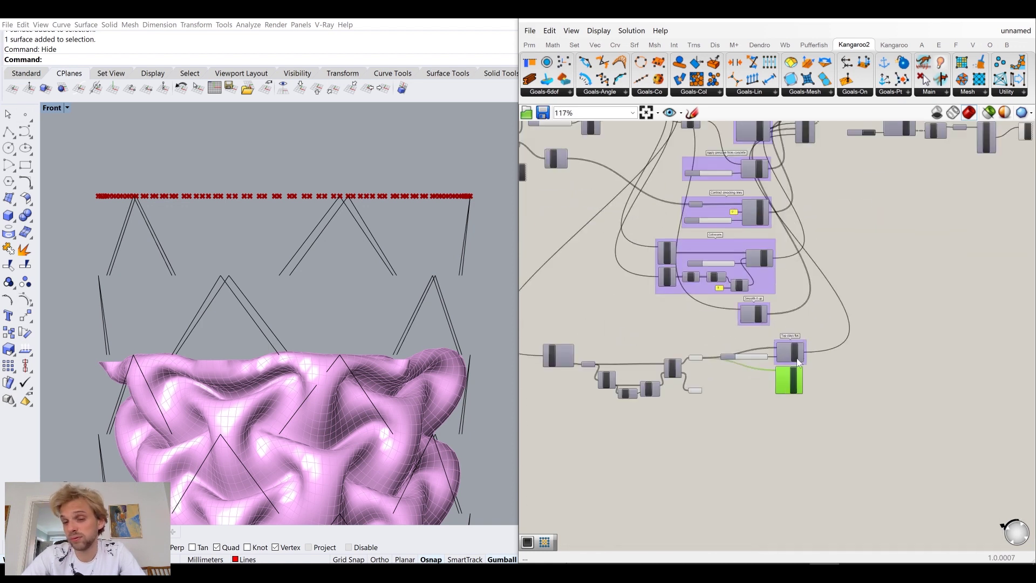
{"action": "left_click_drag", "start_coordinate": [807, 389], "coordinate": [790, 355]}
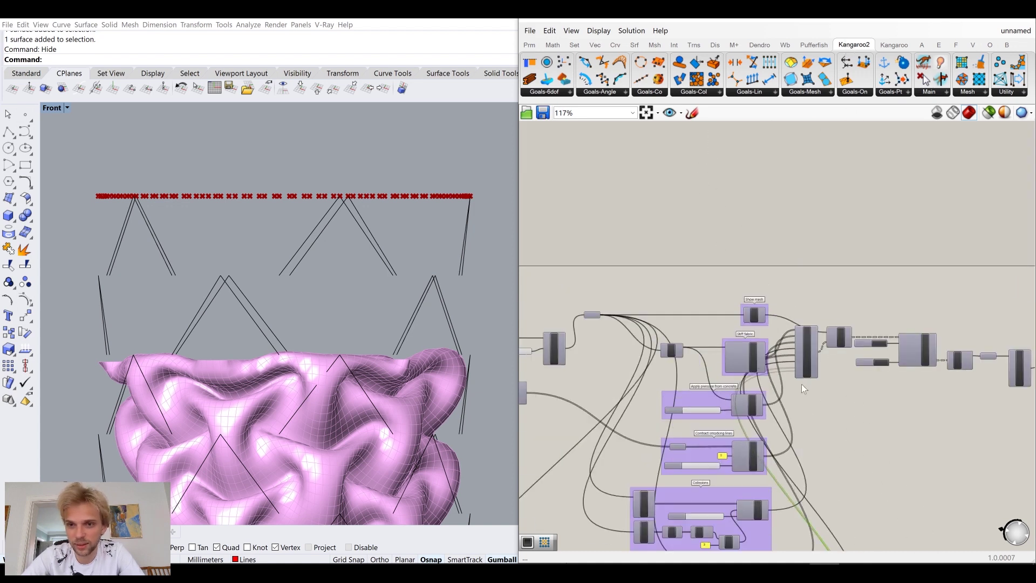
{"action": "scroll", "coordinate": [830, 398], "scroll_direction": "down", "scroll_amount": 2}
{"action": "scroll", "coordinate": [838, 367], "scroll_direction": "up", "scroll_amount": 3}
{"action": "middle_click", "coordinate": [775, 407]}
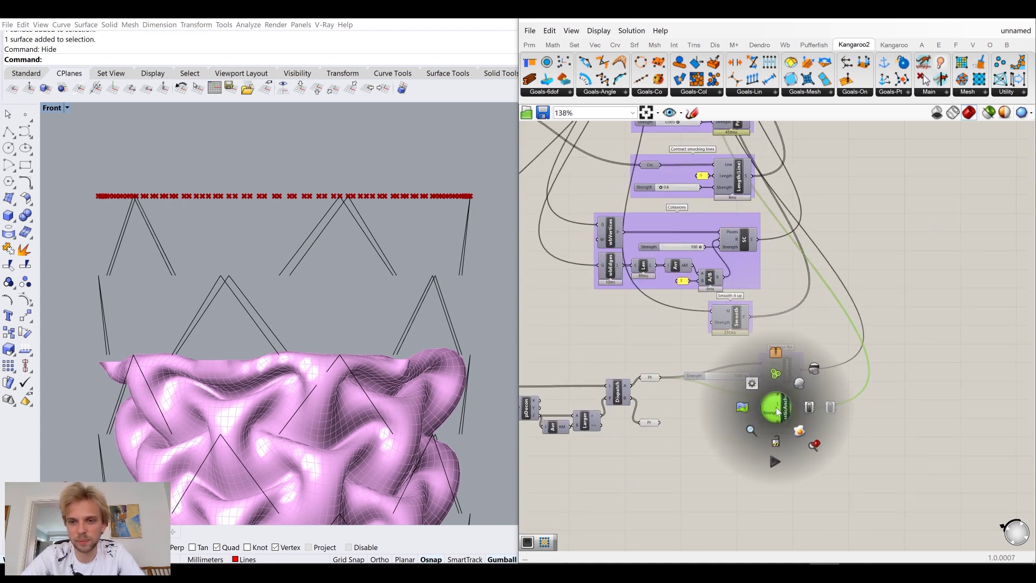
{"action": "scroll", "coordinate": [862, 222], "scroll_direction": "down", "scroll_amount": 3}
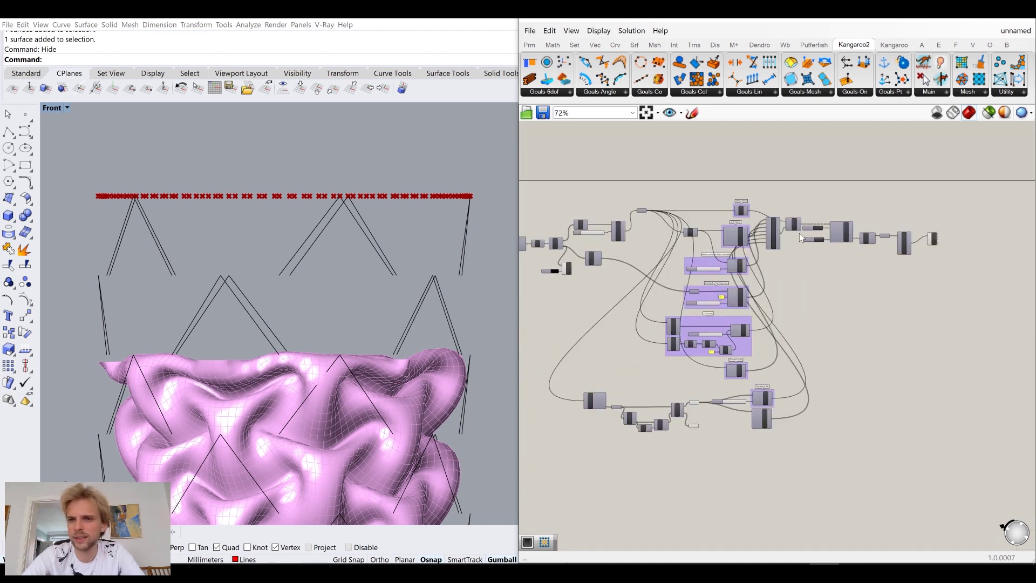
Run the Kangaroo simulation with the plastic-anchored top rim, examine the whole cylinder, and finally pause and reset the solver
{"action": "scroll", "coordinate": [825, 244], "scroll_direction": "up", "scroll_amount": 5}
{"action": "left_click", "coordinate": [827, 243]}
{"action": "left_click", "coordinate": [829, 279]}
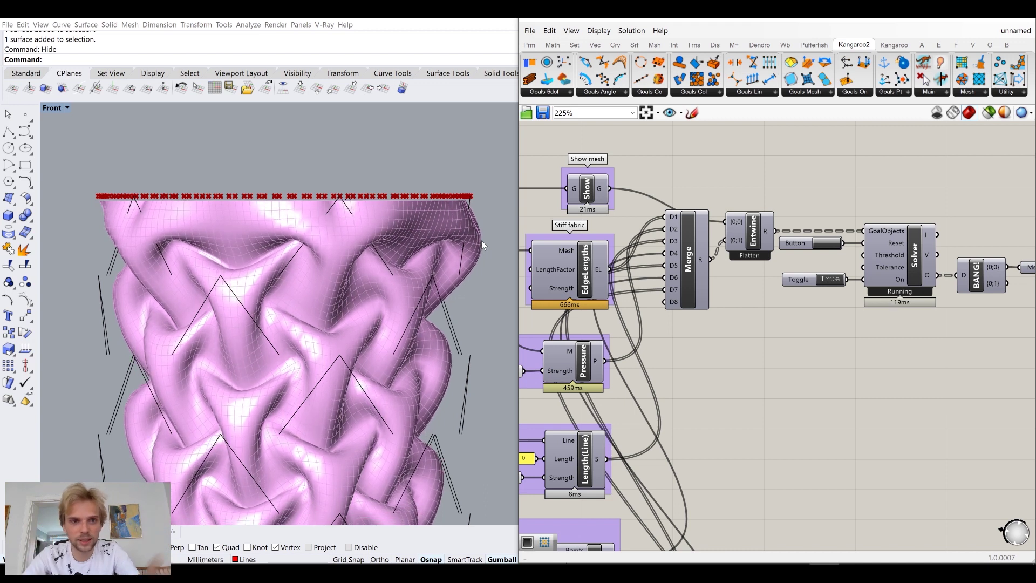
{"action": "scroll", "coordinate": [302, 289], "scroll_direction": "down", "scroll_amount": 5}
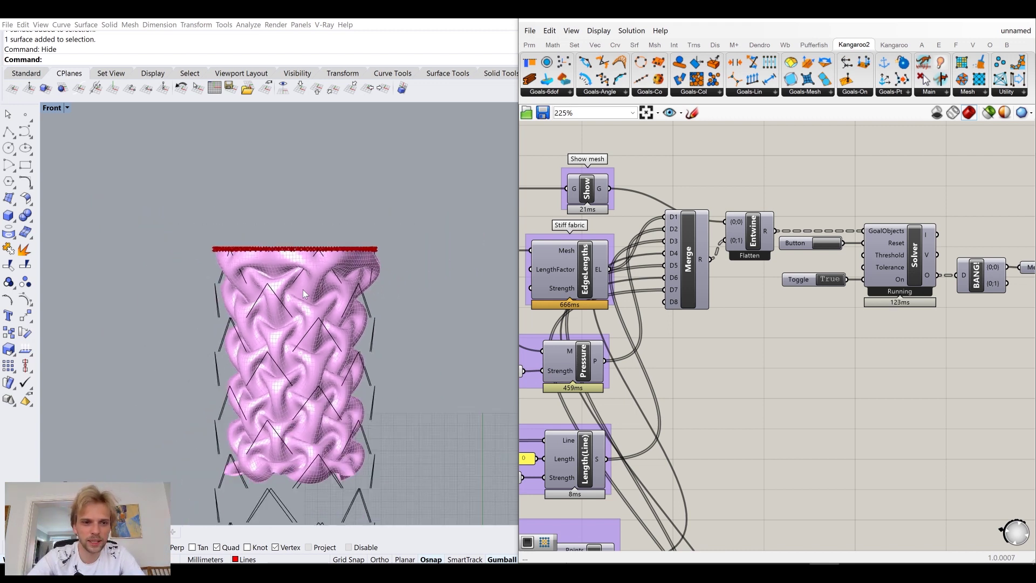
{"action": "right_click_drag", "start_coordinate": [308, 339], "coordinate": [311, 315]}
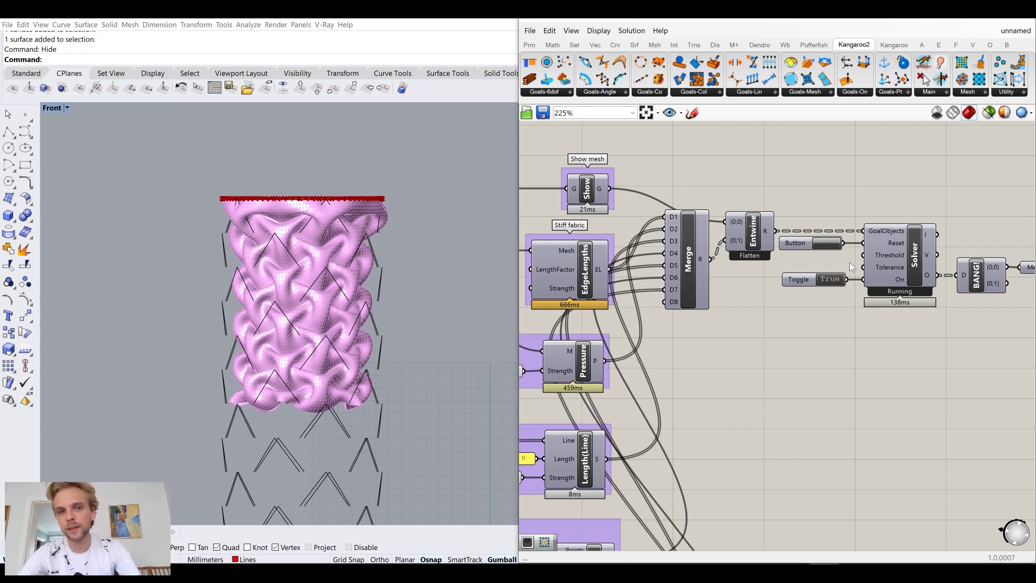
{"action": "double_click", "coordinate": [832, 279]}
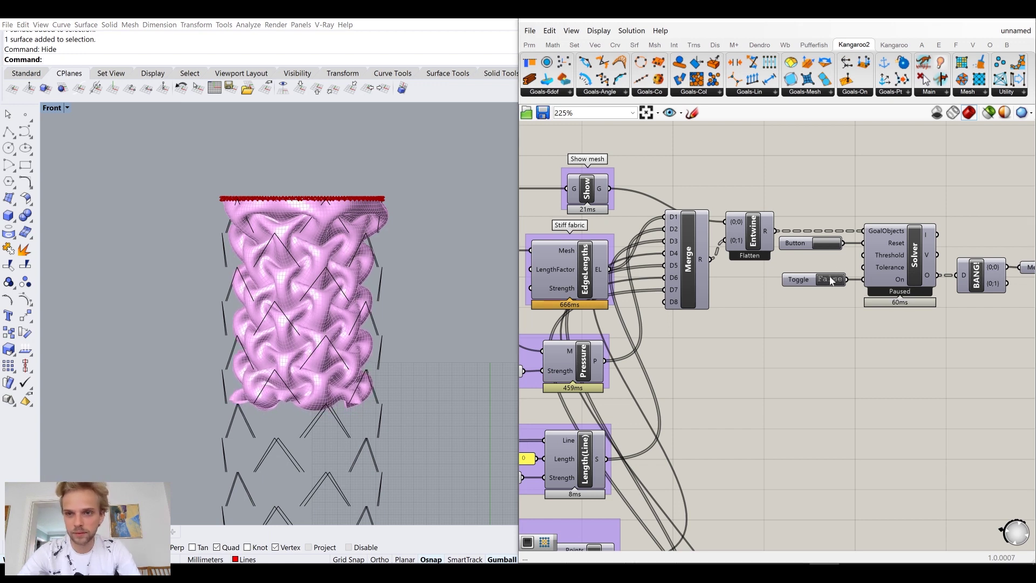
{"action": "left_click", "coordinate": [827, 249]}
Move the second Point parameter below the PlasticAnchor goal's level and check its points along the cylinder's bottom rim
{"action": "scroll", "coordinate": [772, 332], "scroll_direction": "down", "scroll_amount": 2}
{"action": "right_click_drag", "start_coordinate": [772, 332], "coordinate": [784, 186]}
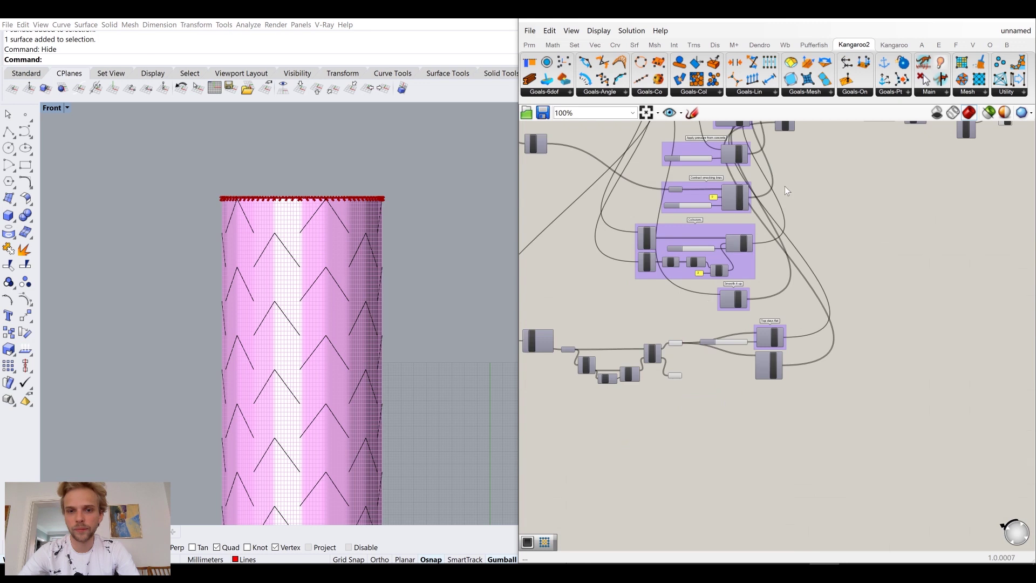
{"action": "scroll", "coordinate": [672, 382], "scroll_direction": "up", "scroll_amount": 2}
{"action": "left_click_drag", "start_coordinate": [650, 356], "coordinate": [658, 396]}
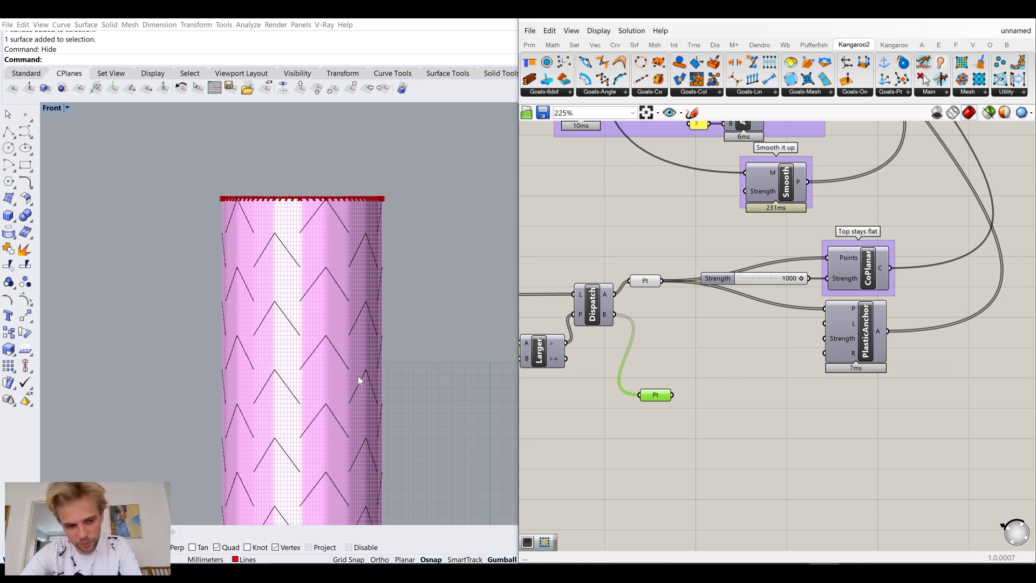
{"action": "right_click_drag", "start_coordinate": [357, 376], "coordinate": [354, 241]}
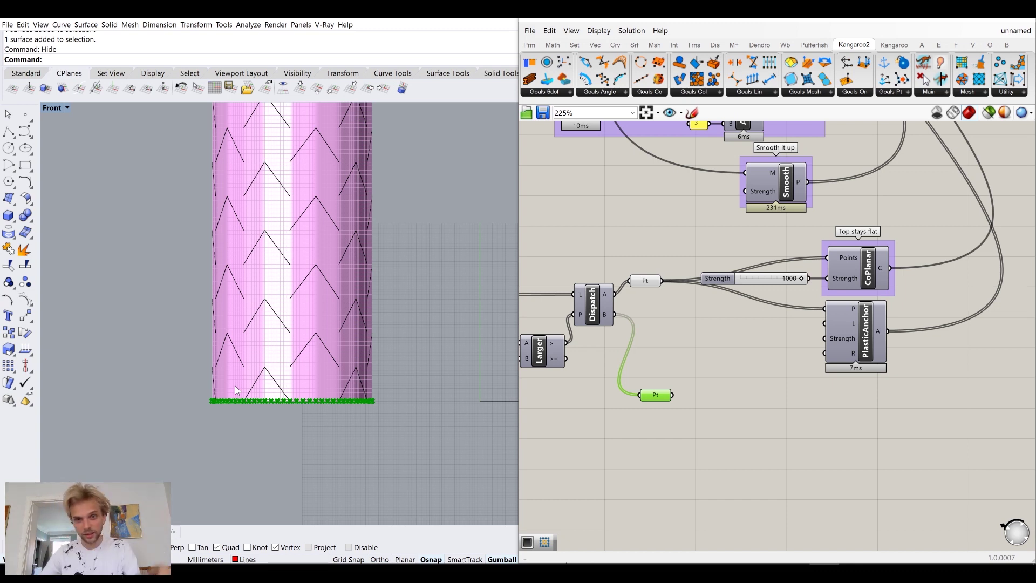
{"action": "double_click", "coordinate": [756, 429]}
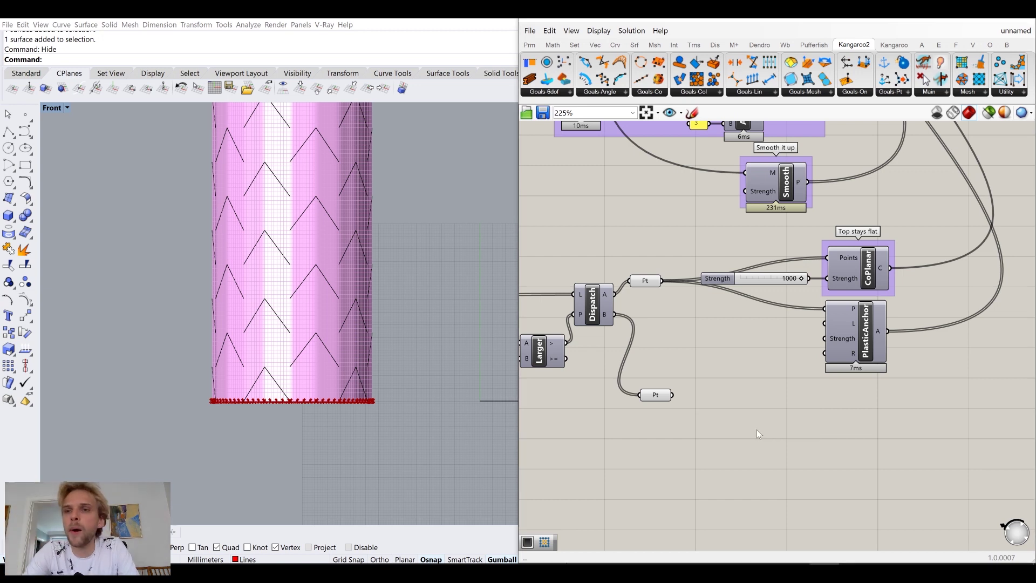
Add an AnchorXYZ goal below PlasticAnchor and connect the bottom-rim points to its P input
{"action": "left_click", "coordinate": [895, 92]}
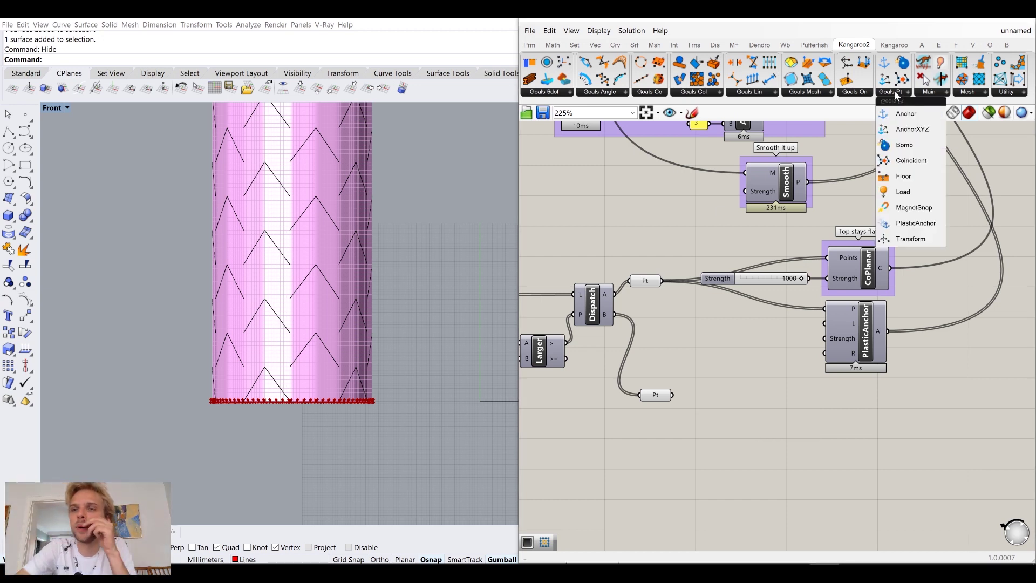
{"action": "left_click", "coordinate": [927, 131]}
{"action": "left_click", "coordinate": [787, 404]}
{"action": "scroll", "coordinate": [789, 401], "scroll_direction": "up", "scroll_amount": 1}
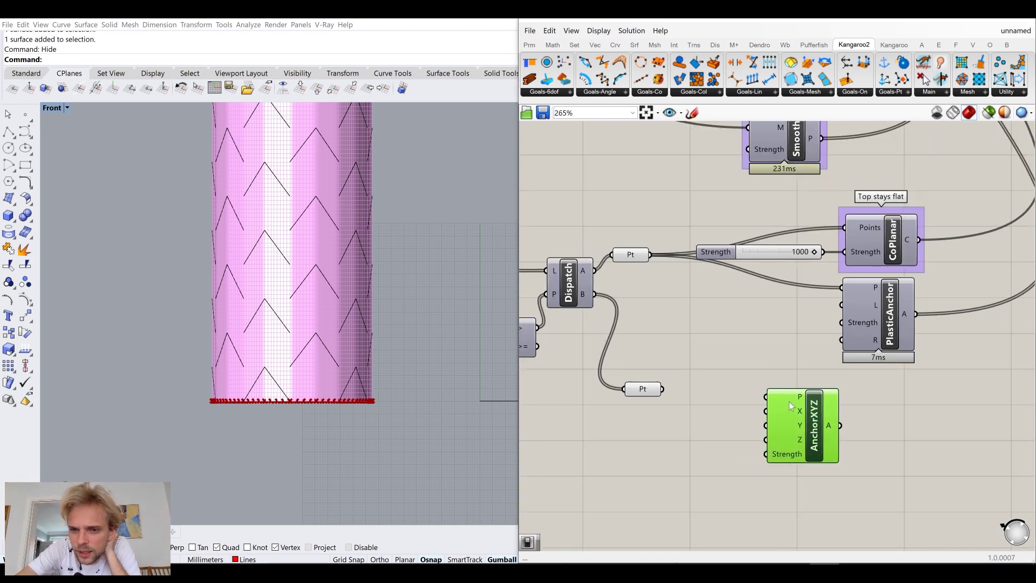
{"action": "mouse_move", "coordinate": [791, 412]}
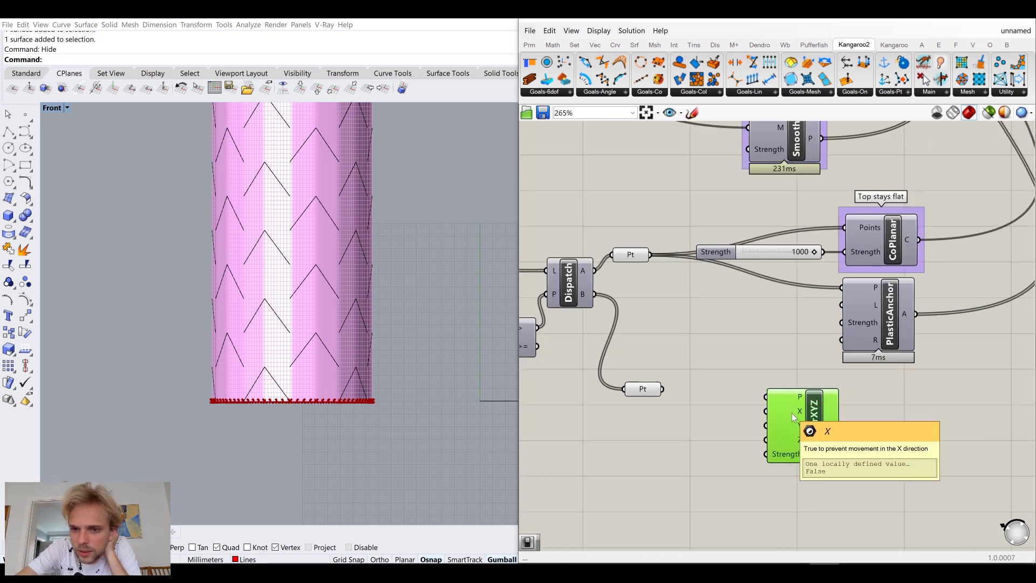
{"action": "left_click_drag", "start_coordinate": [662, 389], "coordinate": [775, 412]}
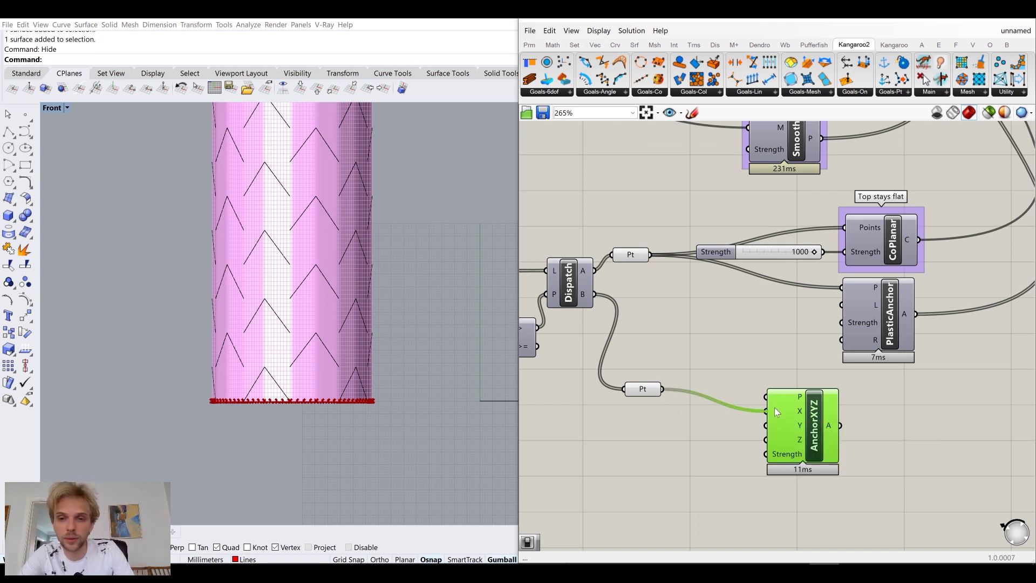
{"action": "key", "text": "ctrl+z"}
{"action": "left_click_drag", "start_coordinate": [663, 389], "coordinate": [765, 396]}
{"action": "left_click_drag", "start_coordinate": [803, 414], "coordinate": [827, 404]}
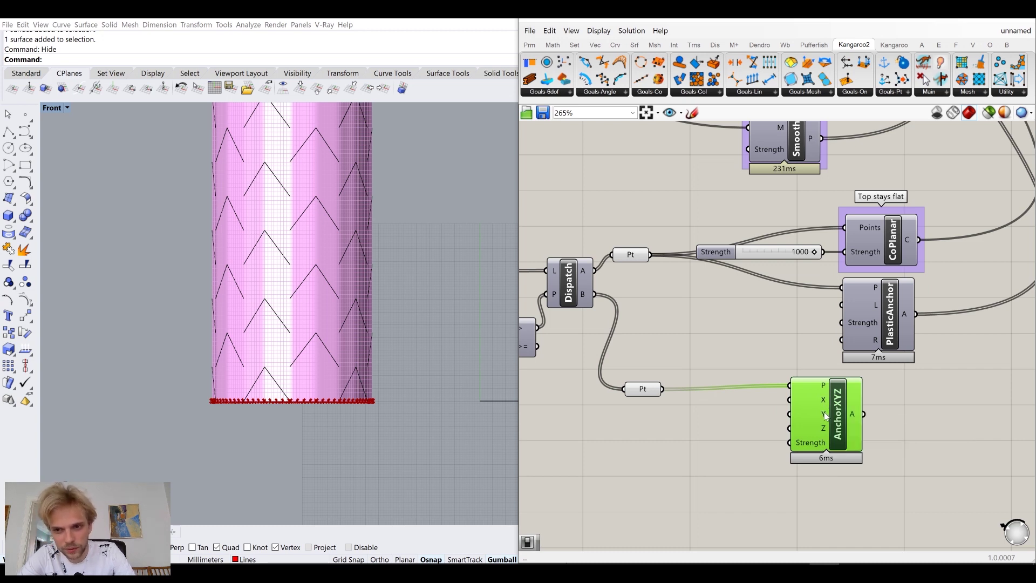
Add a Boolean Toggle set to True and connect it to the AnchorXYZ goal's Z input
{"action": "double_click", "coordinate": [701, 451]}
{"action": "type", "text": "t"}
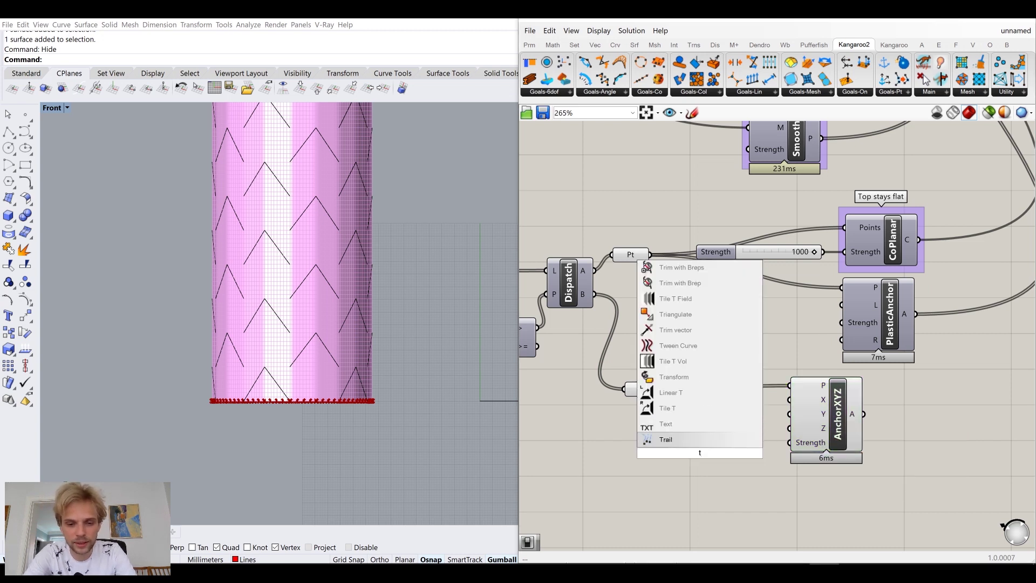
{"action": "type", "text": "ogg"}
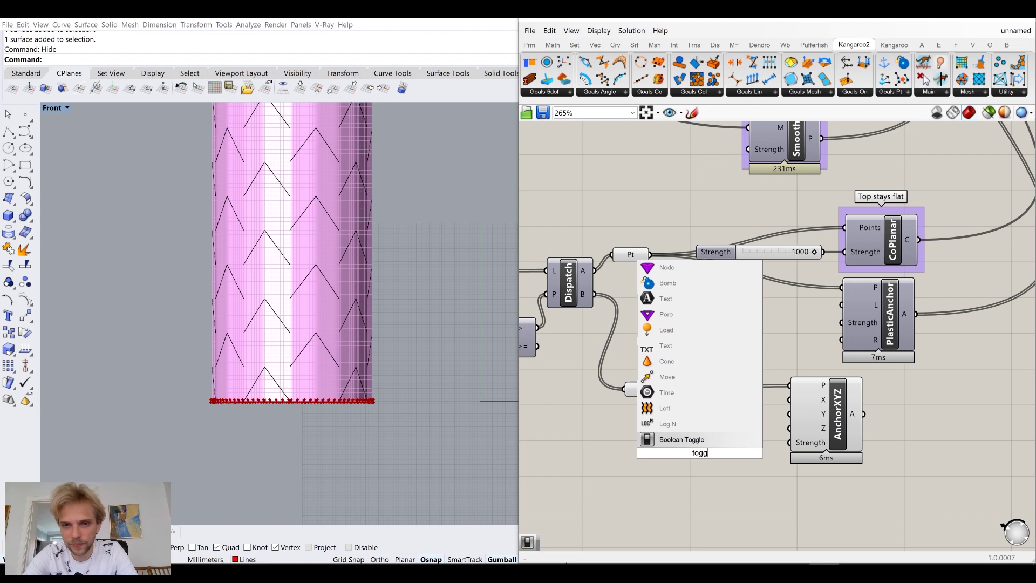
{"action": "left_click", "coordinate": [729, 439]}
{"action": "left_click_drag", "start_coordinate": [739, 453], "coordinate": [788, 428]}
{"action": "left_click", "coordinate": [733, 455]}
{"action": "left_click_drag", "start_coordinate": [682, 452], "coordinate": [721, 428]}
{"action": "left_click", "coordinate": [710, 471]}
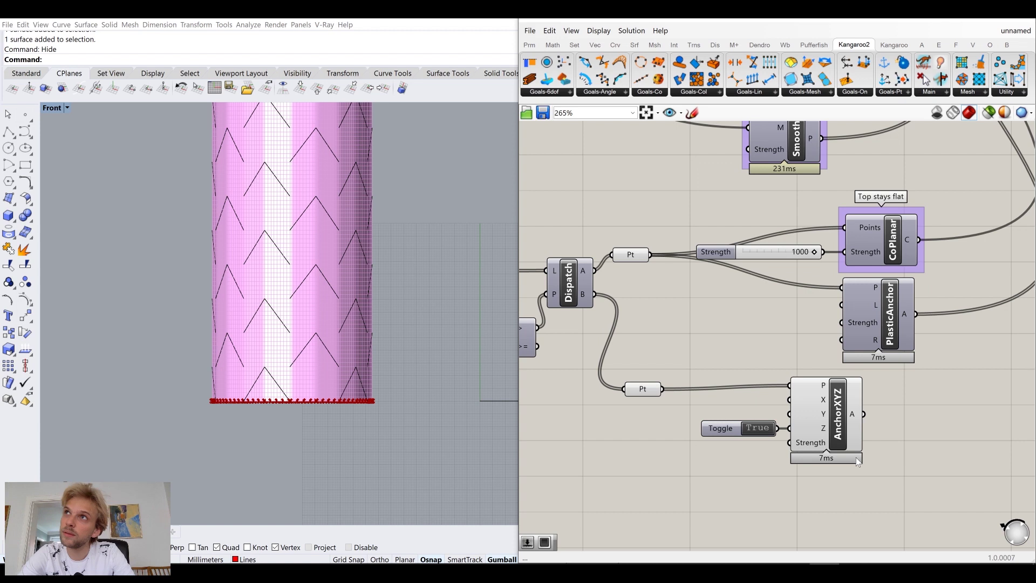
{"action": "mouse_move", "coordinate": [821, 448]}
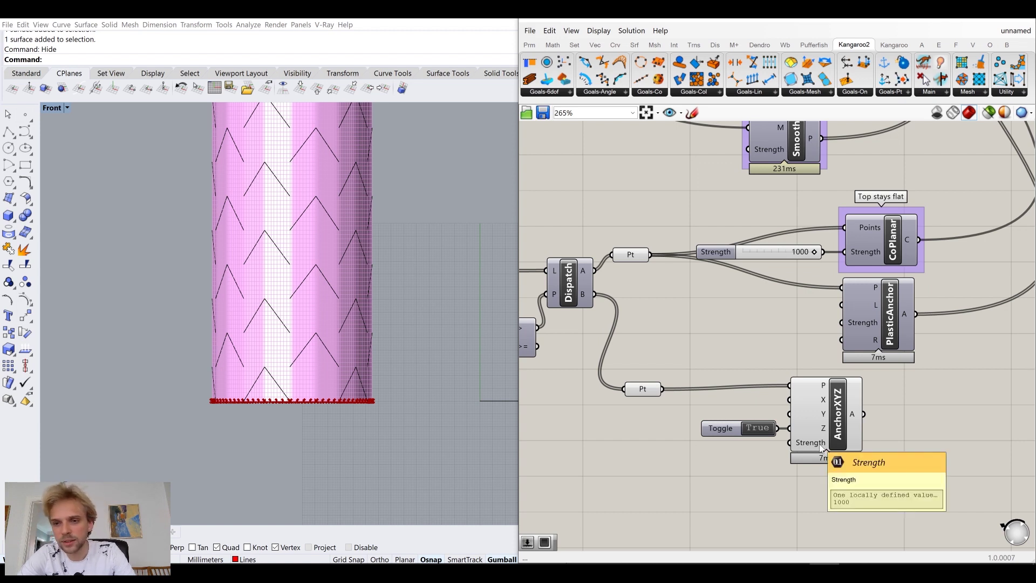
Connect the AnchorXYZ goal's output to a free input of the goals Merge component
{"action": "scroll", "coordinate": [820, 447], "scroll_direction": "down", "scroll_amount": 6}
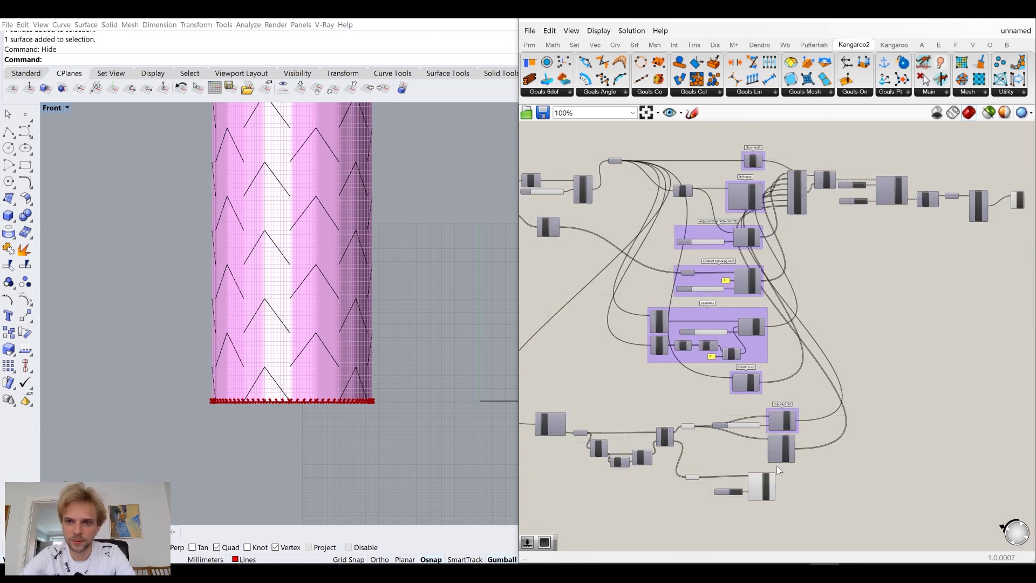
{"action": "left_click_drag", "start_coordinate": [772, 487], "coordinate": [806, 259]}
{"action": "scroll", "coordinate": [784, 200], "scroll_direction": "up", "scroll_amount": 3}
{"action": "scroll", "coordinate": [787, 207], "scroll_direction": "up", "scroll_amount": 2}
{"action": "scroll", "coordinate": [799, 247], "scroll_direction": "up", "scroll_amount": 5}
{"action": "scroll", "coordinate": [807, 296], "scroll_direction": "down", "scroll_amount": 10}
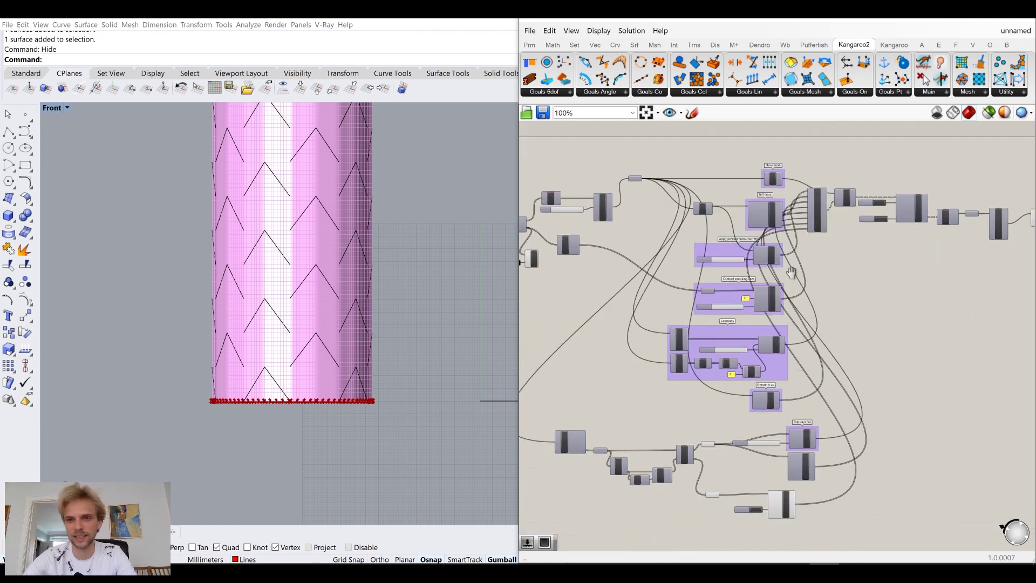
{"action": "scroll", "coordinate": [818, 158], "scroll_direction": "up", "scroll_amount": 3}
{"action": "scroll", "coordinate": [798, 226], "scroll_direction": "down", "scroll_amount": 3}
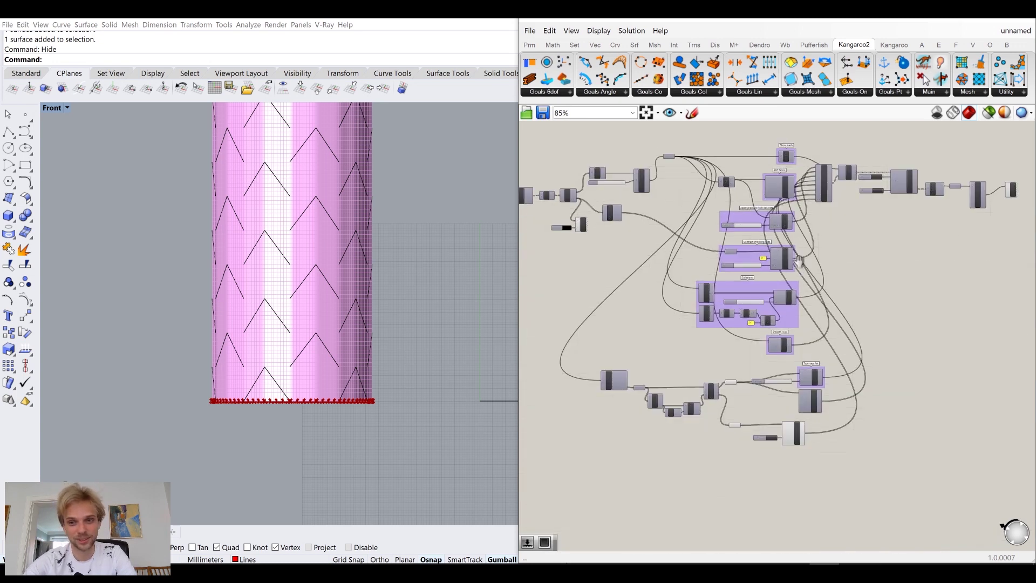
Put the PlasticAnchor goal in a group and name the group "Dont move too much"
{"action": "scroll", "coordinate": [771, 300], "scroll_direction": "up", "scroll_amount": 4}
{"action": "scroll", "coordinate": [863, 344], "scroll_direction": "up", "scroll_amount": 3}
{"action": "left_click", "coordinate": [868, 371]}
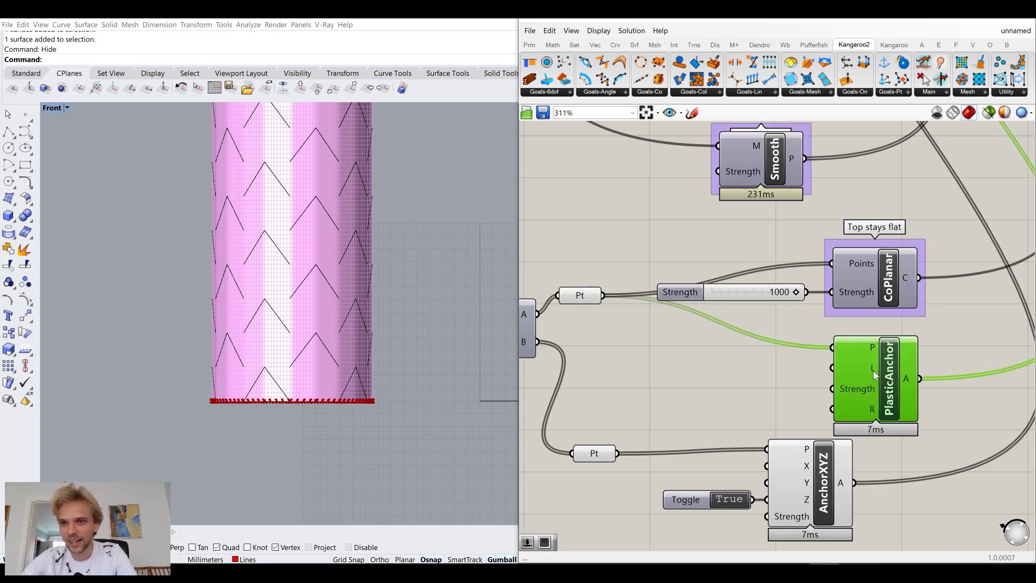
{"action": "middle_click", "coordinate": [872, 371]}
{"action": "scroll", "coordinate": [862, 326], "scroll_direction": "up", "scroll_amount": 4}
{"action": "right_click", "coordinate": [861, 335]}
{"action": "type", "text": "Dont move to "}
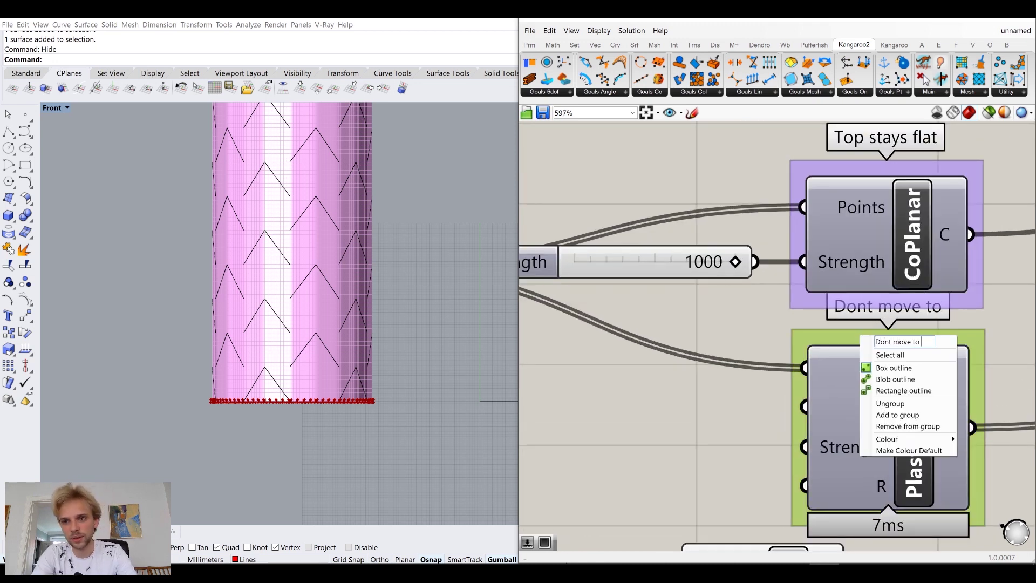
{"action": "type", "text": " much"}
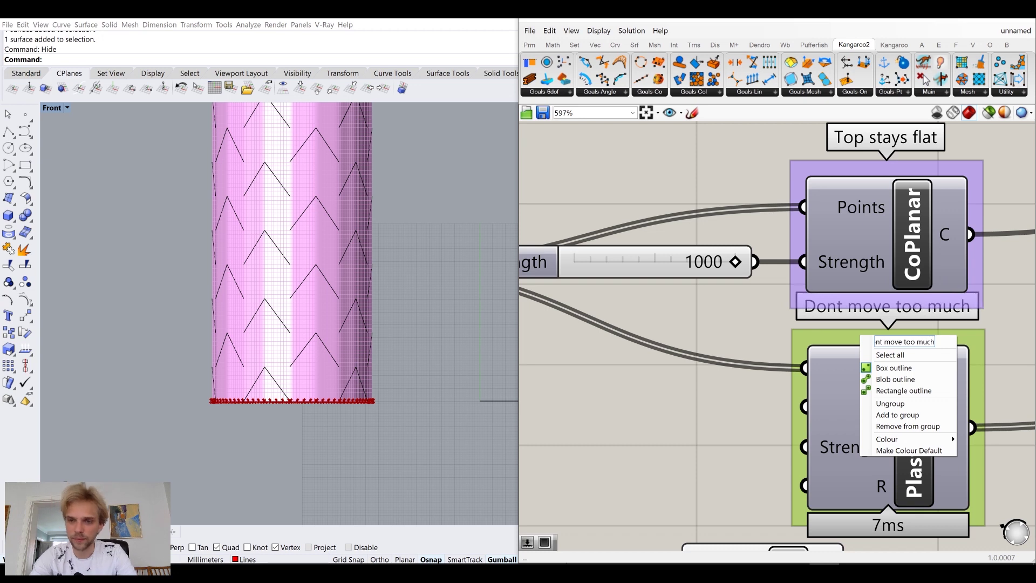
Rename the PlasticAnchor goal's group to "Top - Dont move too much"
{"action": "left_click_drag", "start_coordinate": [878, 342], "coordinate": [865, 350]}
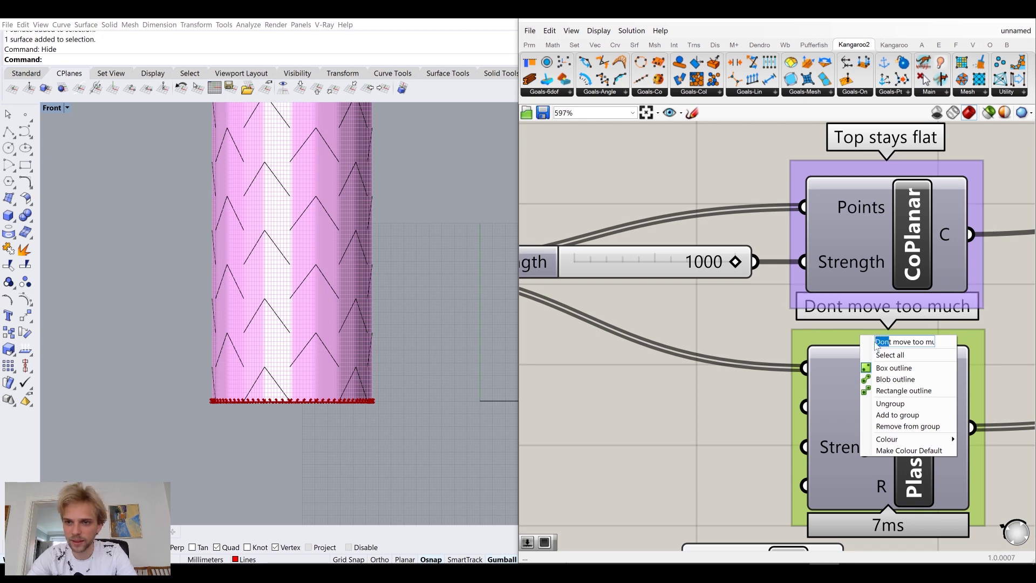
{"action": "key", "text": "Home"}
{"action": "type", "text": "Top "}
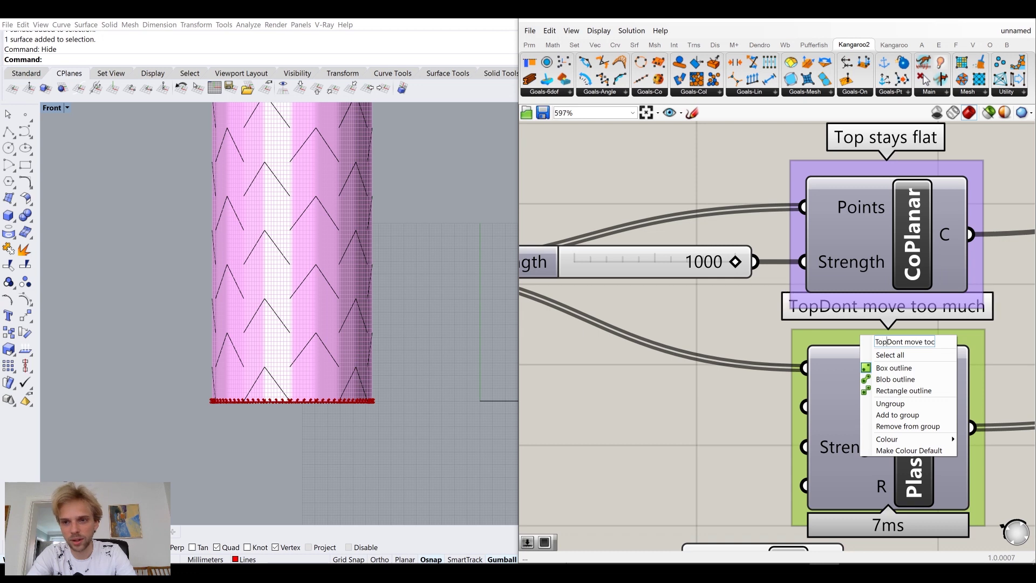
{"action": "type", "text": "-"}
{"action": "left_click", "coordinate": [633, 417]}
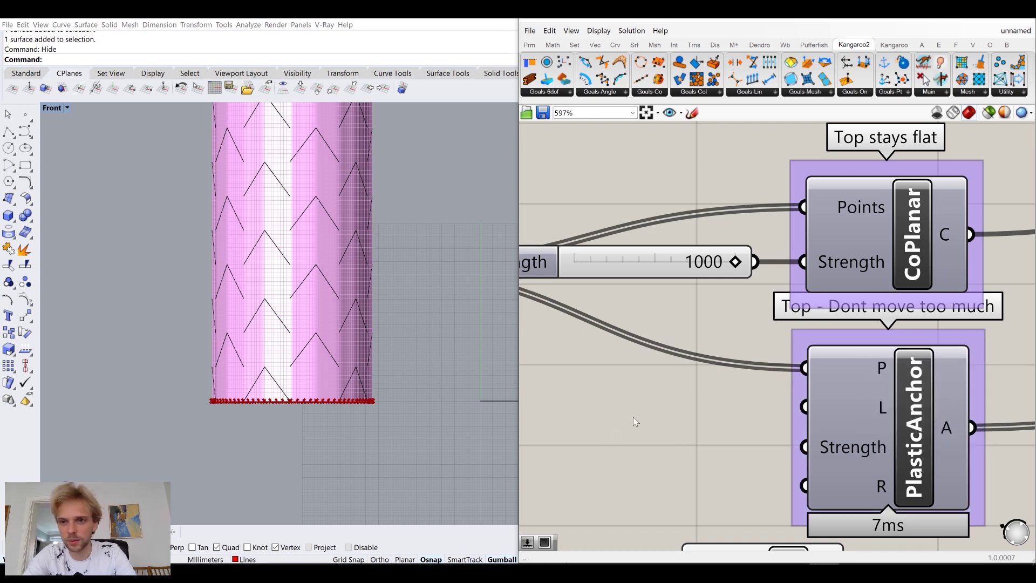
Group the AnchorXYZ goal with its Boolean Toggle and name the group "Bottom - only move in XY, not in Z"
{"action": "scroll", "coordinate": [714, 305], "scroll_direction": "down", "scroll_amount": 3}
{"action": "left_click_drag", "start_coordinate": [783, 470], "coordinate": [668, 397]}
{"action": "left_click_drag", "start_coordinate": [746, 383], "coordinate": [759, 434]}
{"action": "middle_click", "coordinate": [759, 434]}
{"action": "left_click", "coordinate": [758, 404]}
{"action": "scroll", "coordinate": [695, 380], "scroll_direction": "up", "scroll_amount": 3}
{"action": "right_click", "coordinate": [695, 380]}
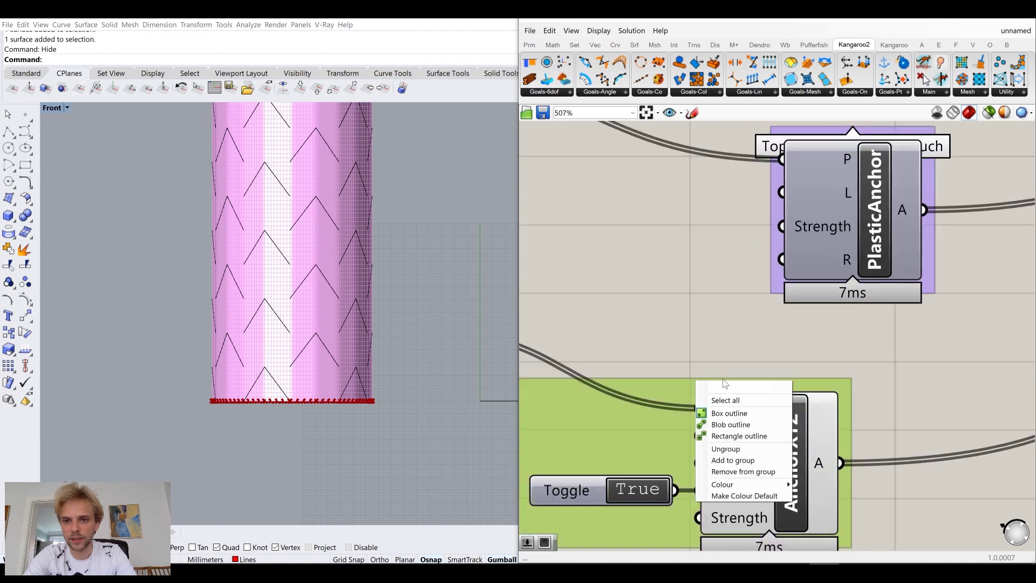
{"action": "type", "text": "Botto"}
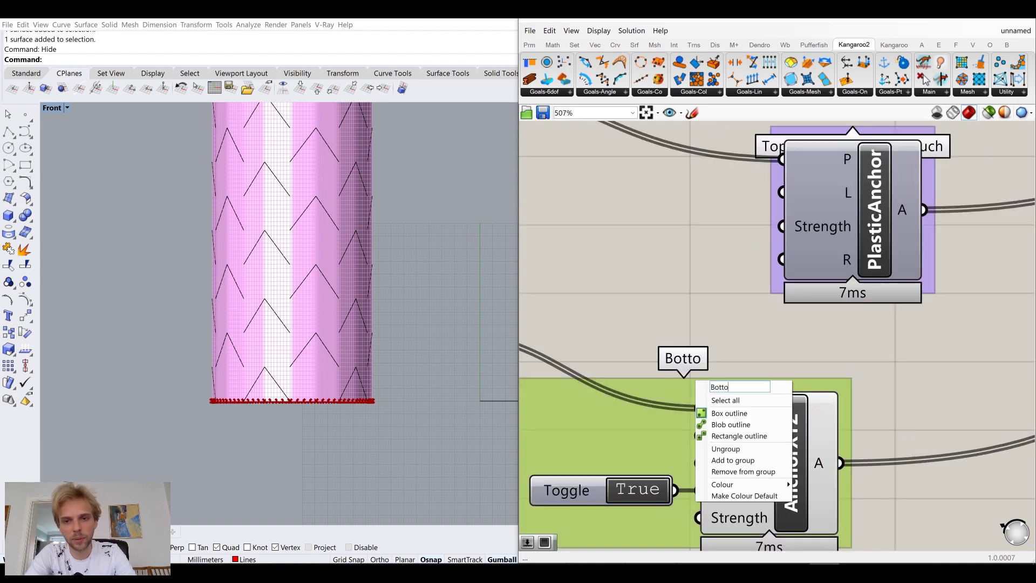
{"action": "type", "text": "m  - on"}
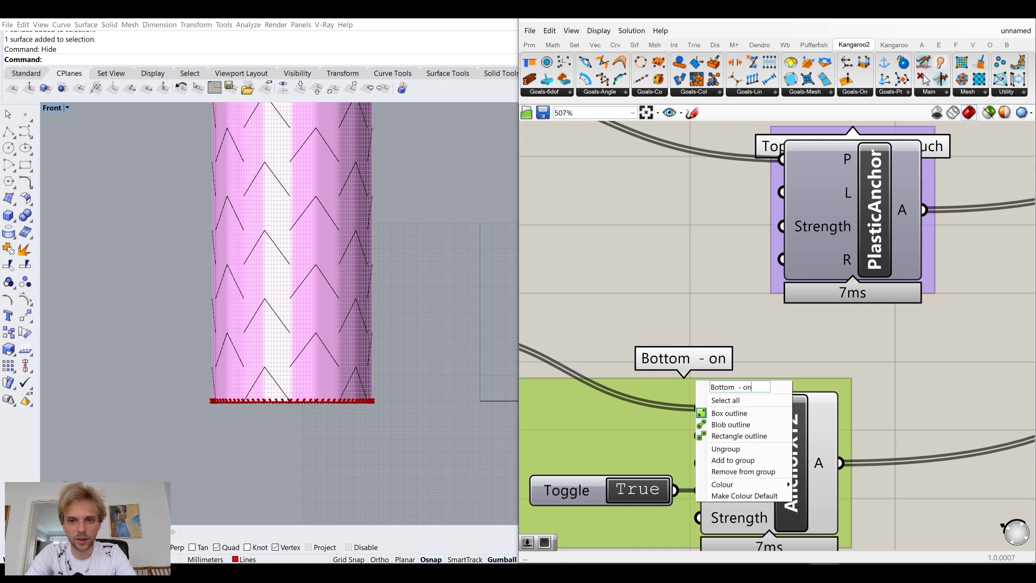
{"action": "type", "text": "ly move in"}
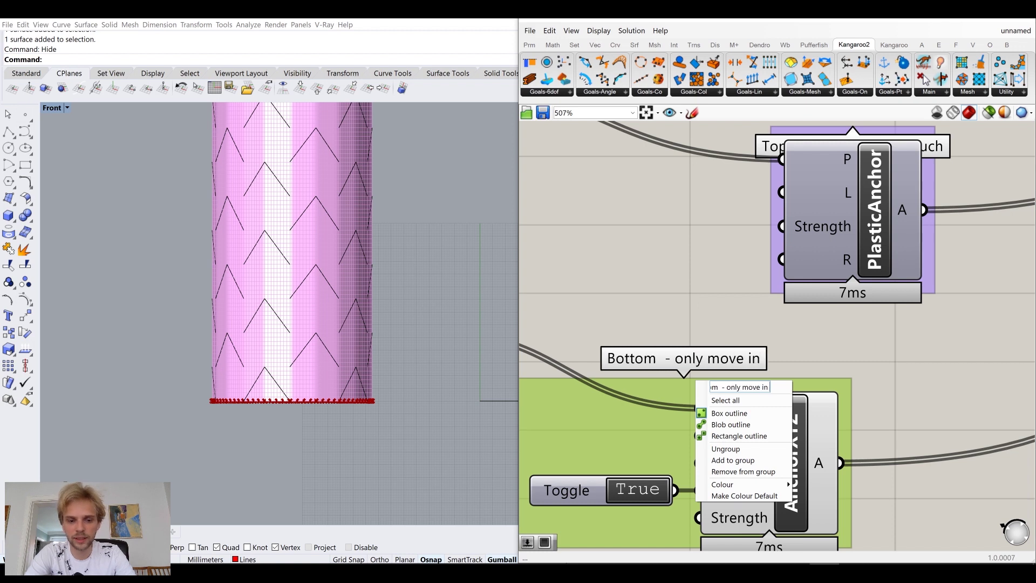
{"action": "type", "text": " XY, not in Z"}
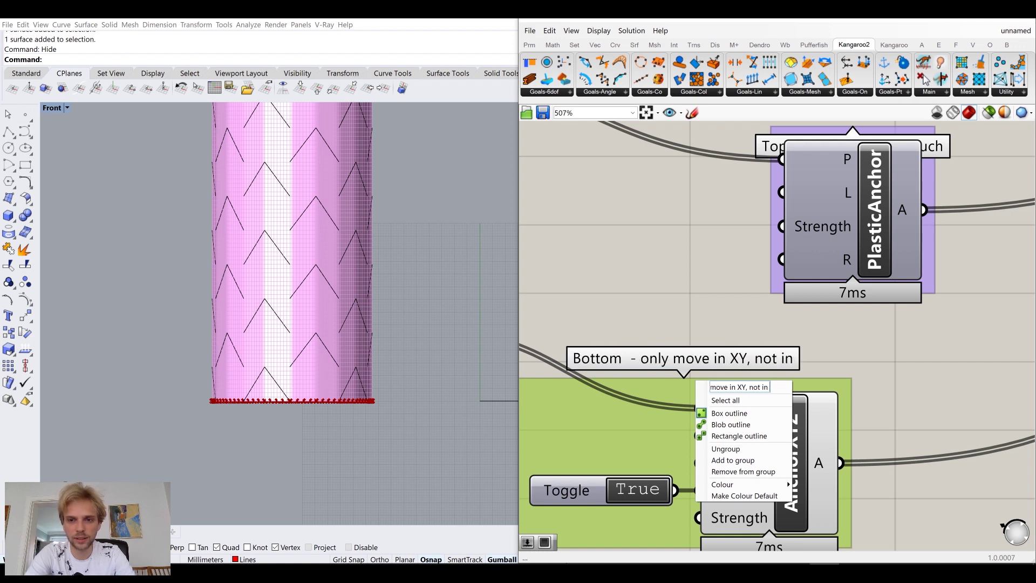
{"action": "left_click", "coordinate": [691, 328]}
Tidy the layout of the PlasticAnchor and CoPlanar goals, the Strength slider and the two rim Pt parameters
{"action": "scroll", "coordinate": [692, 302], "scroll_direction": "down", "scroll_amount": 5}
{"action": "right_click_drag", "start_coordinate": [691, 285], "coordinate": [849, 367]}
{"action": "left_click_drag", "start_coordinate": [871, 403], "coordinate": [766, 342]}
{"action": "left_click_drag", "start_coordinate": [822, 348], "coordinate": [772, 360]}
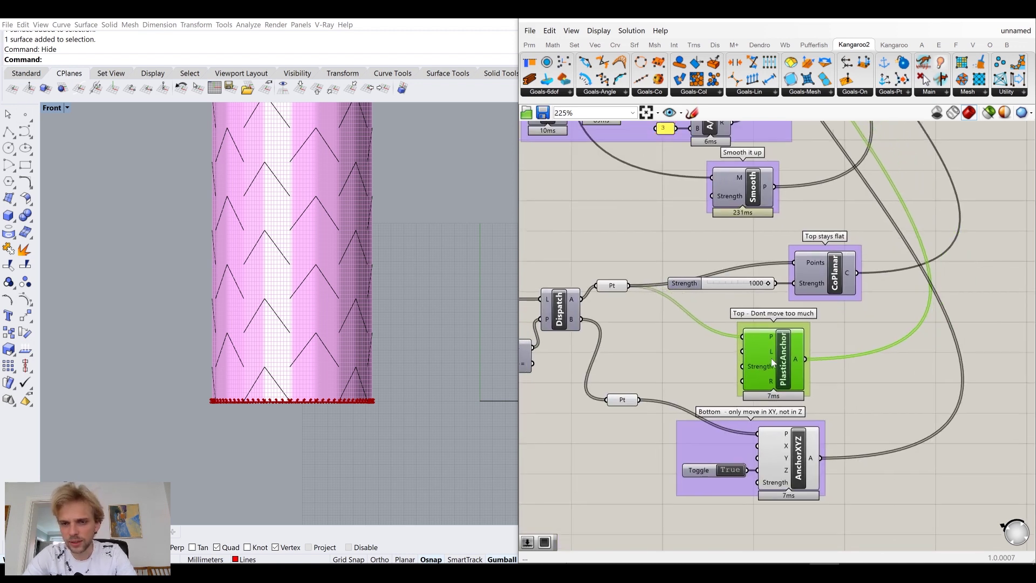
{"action": "left_click_drag", "start_coordinate": [852, 225], "coordinate": [720, 289]}
{"action": "left_click_drag", "start_coordinate": [796, 277], "coordinate": [771, 278]}
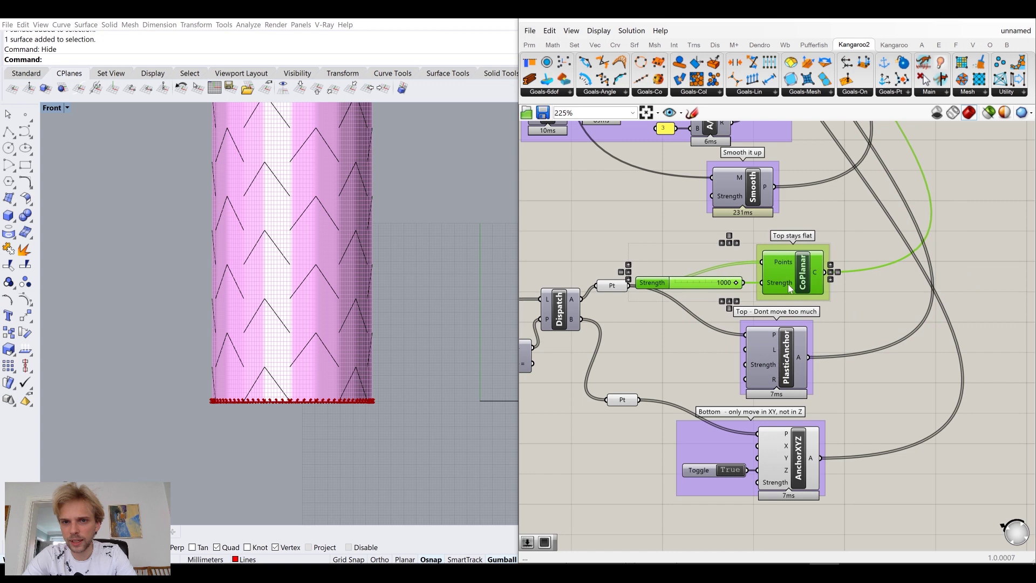
{"action": "left_click", "coordinate": [611, 292]}
{"action": "left_click_drag", "start_coordinate": [611, 287], "coordinate": [604, 267]}
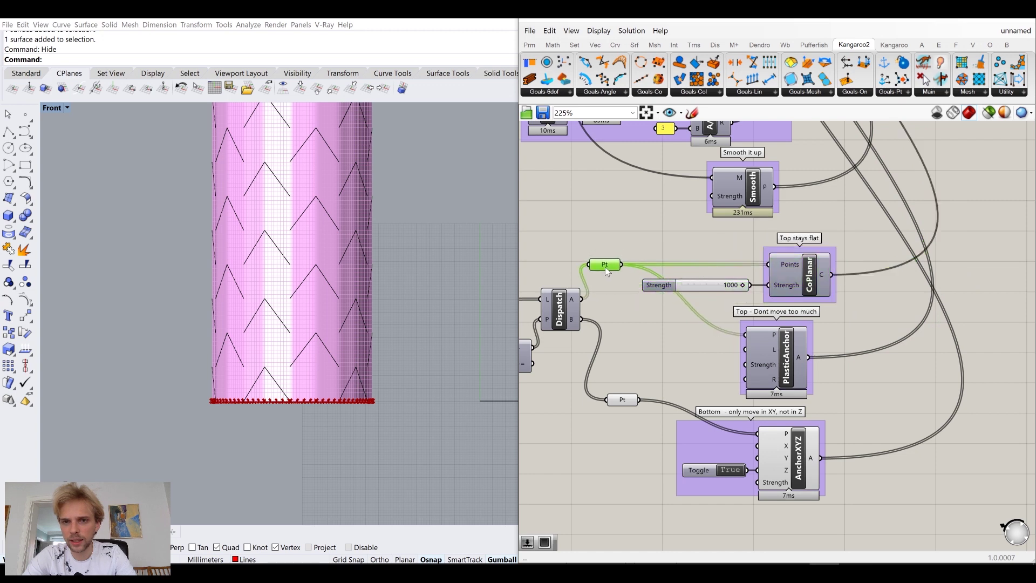
{"action": "middle_click", "coordinate": [604, 266]}
{"action": "left_click_drag", "start_coordinate": [627, 400], "coordinate": [614, 431]}
{"action": "middle_click", "coordinate": [613, 431]}
{"action": "left_click", "coordinate": [779, 463]}
{"action": "middle_click", "coordinate": [779, 462]}
{"action": "scroll", "coordinate": [886, 391], "scroll_direction": "down", "scroll_amount": 3}
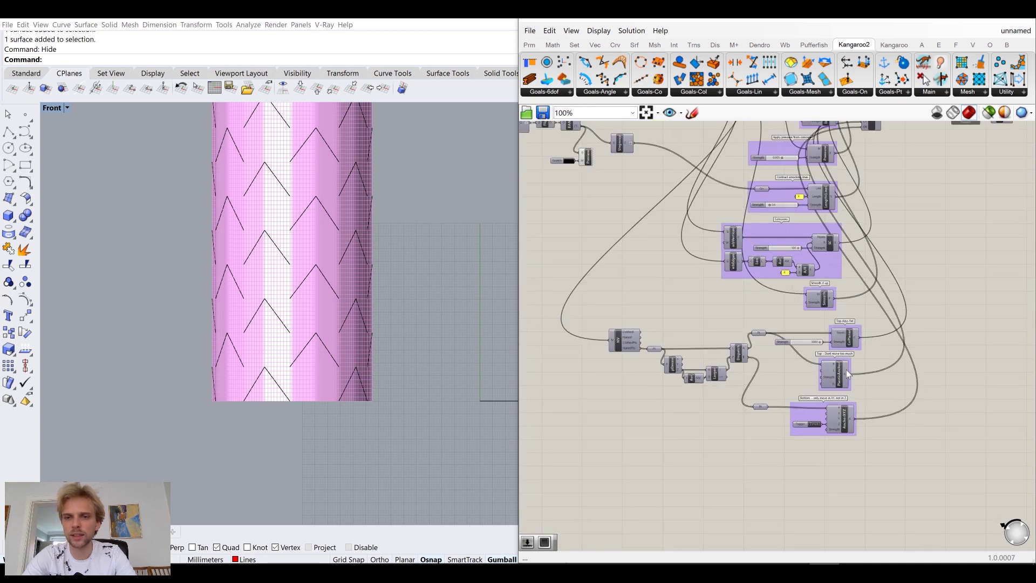
Group the components that separate the top and bottom rim points, from the naked vertices through Dispatch to both Pt parameters
{"action": "scroll", "coordinate": [817, 308], "scroll_direction": "up", "scroll_amount": 2}
{"action": "left_click", "coordinate": [854, 298]}
{"action": "left_click", "coordinate": [920, 293]}
{"action": "scroll", "coordinate": [920, 293], "scroll_direction": "down", "scroll_amount": 4}
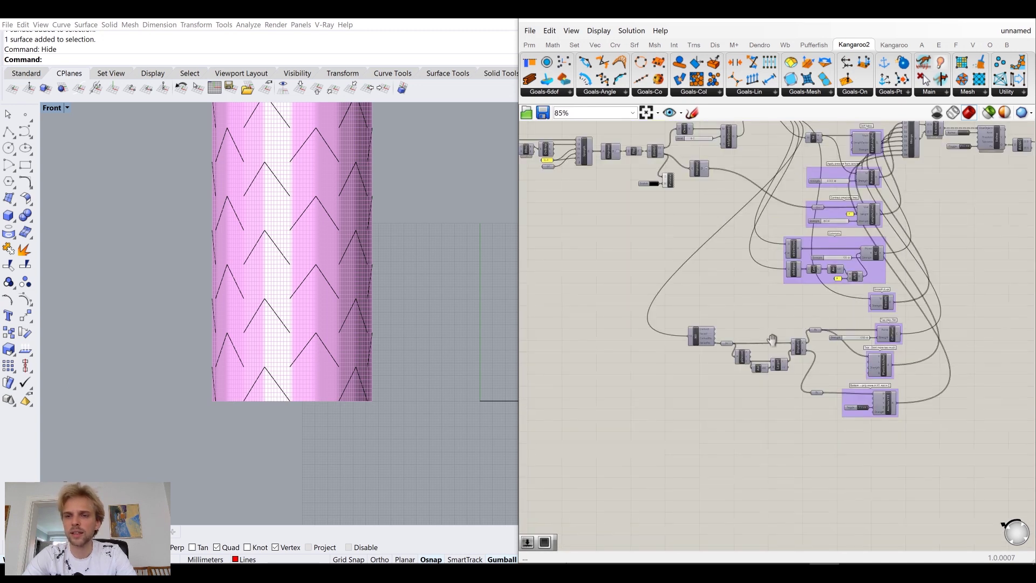
{"action": "scroll", "coordinate": [717, 415], "scroll_direction": "up", "scroll_amount": 3}
{"action": "left_click_drag", "start_coordinate": [778, 491], "coordinate": [520, 290]}
{"action": "middle_click", "coordinate": [577, 286]}
{"action": "left_click", "coordinate": [619, 264]}
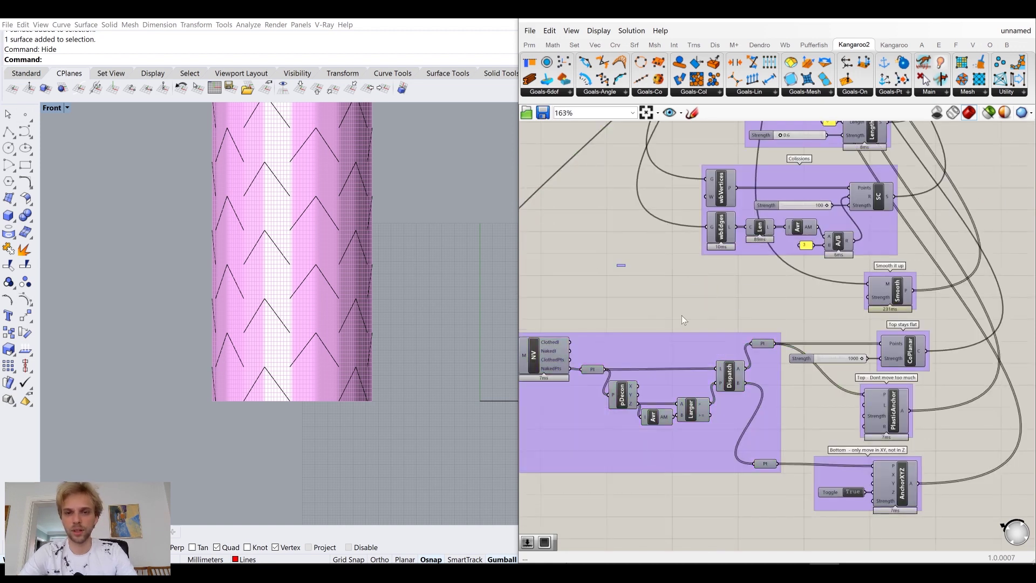
{"action": "right_click_drag", "start_coordinate": [681, 315], "coordinate": [821, 273]}
{"action": "left_click_drag", "start_coordinate": [805, 315], "coordinate": [765, 302]}
Switch the Rhino view from Front to Perspective and frame the whole tube
{"action": "scroll", "coordinate": [779, 293], "scroll_direction": "down", "scroll_amount": 3}
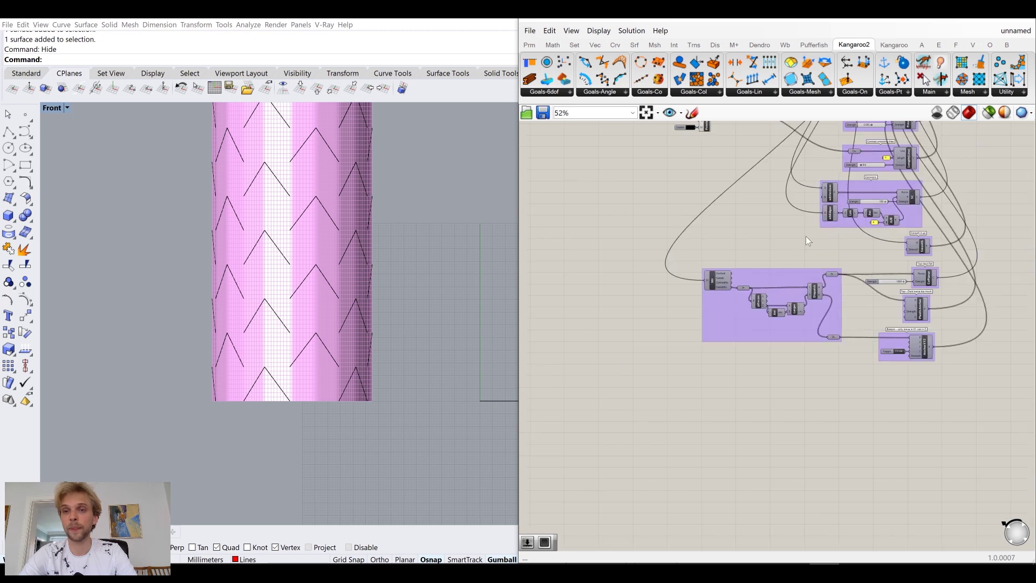
{"action": "scroll", "coordinate": [894, 235], "scroll_direction": "up", "scroll_amount": 2}
{"action": "scroll", "coordinate": [740, 247], "scroll_direction": "up", "scroll_amount": 5}
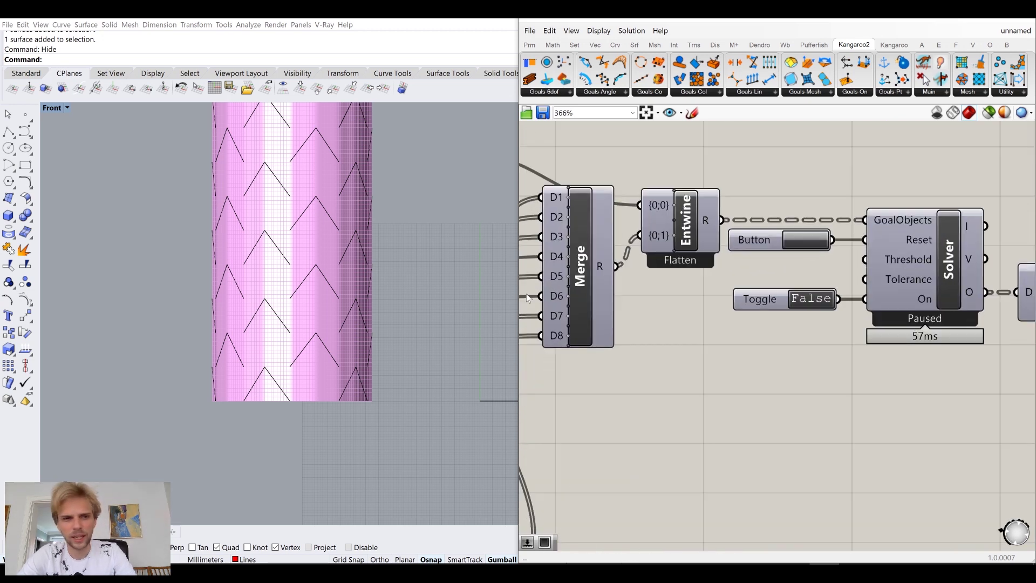
{"action": "scroll", "coordinate": [338, 284], "scroll_direction": "down", "scroll_amount": 3}
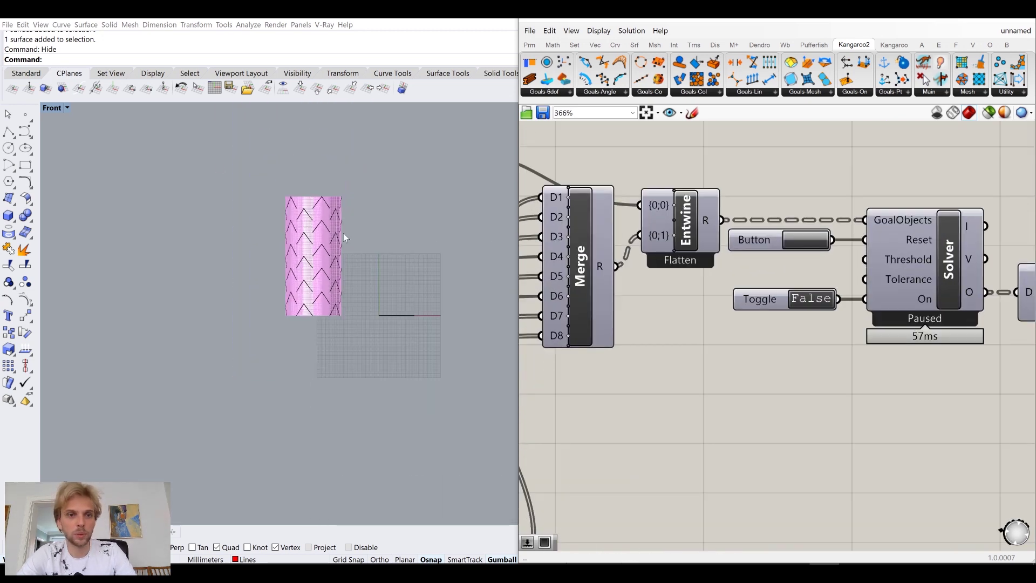
{"action": "double_click", "coordinate": [52, 109]}
{"action": "double_click", "coordinate": [432, 108]}
{"action": "scroll", "coordinate": [371, 212], "scroll_direction": "down", "scroll_amount": 5}
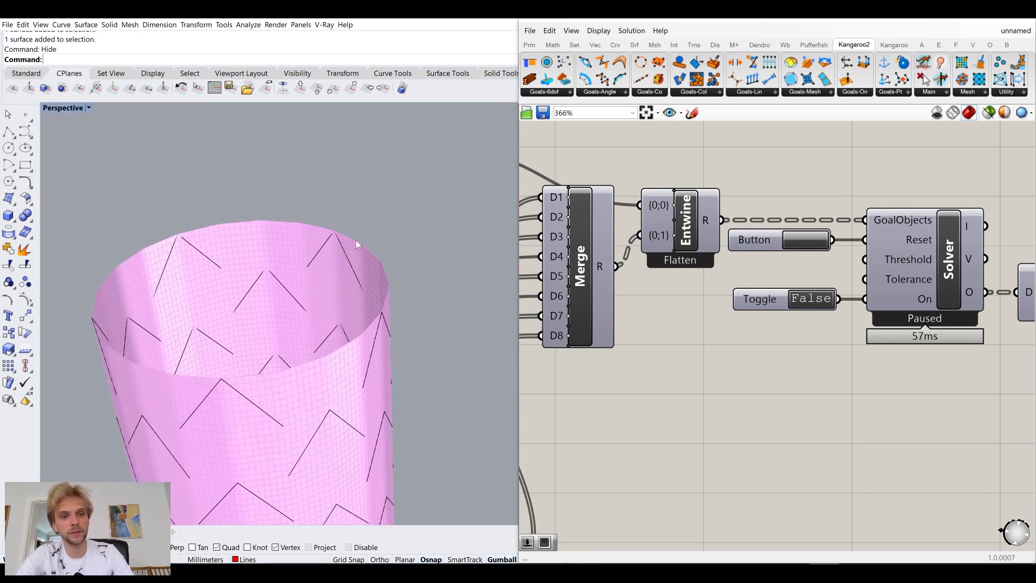
{"action": "scroll", "coordinate": [338, 231], "scroll_direction": "up", "scroll_amount": 3}
{"action": "right_click_drag", "start_coordinate": [329, 257], "coordinate": [323, 244]}
Add a Colour Swatch and connect it to the M input of the Preview after wbCatmullClark
{"action": "right_click_drag", "start_coordinate": [939, 323], "coordinate": [593, 309]}
{"action": "right_click_drag", "start_coordinate": [998, 317], "coordinate": [810, 293]}
{"action": "right_click", "coordinate": [837, 370]}
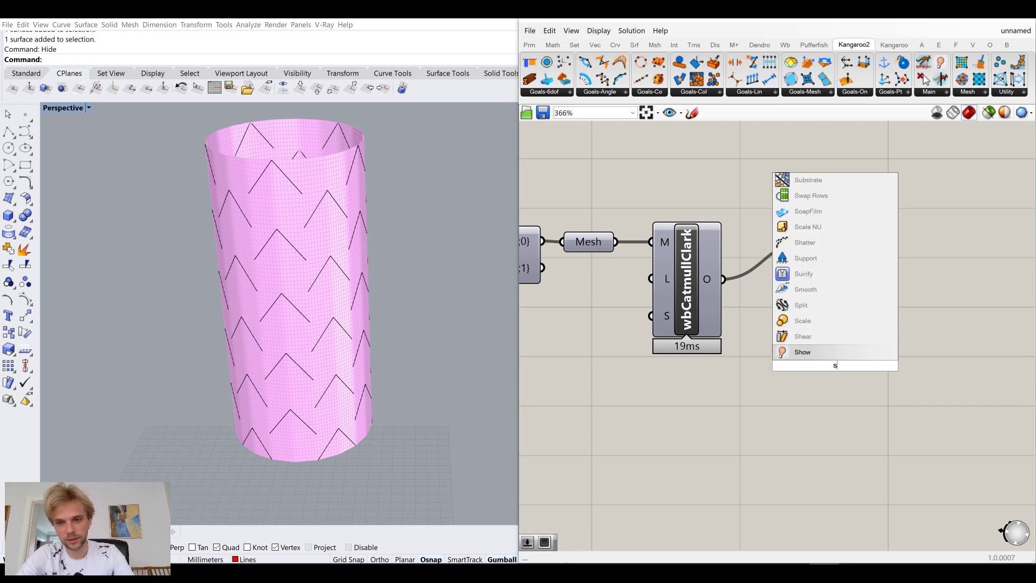
{"action": "left_click", "coordinate": [836, 341]}
{"action": "left_click", "coordinate": [861, 372]}
{"action": "left_click", "coordinate": [953, 438]}
{"action": "left_click_drag", "start_coordinate": [880, 366], "coordinate": [821, 284]}
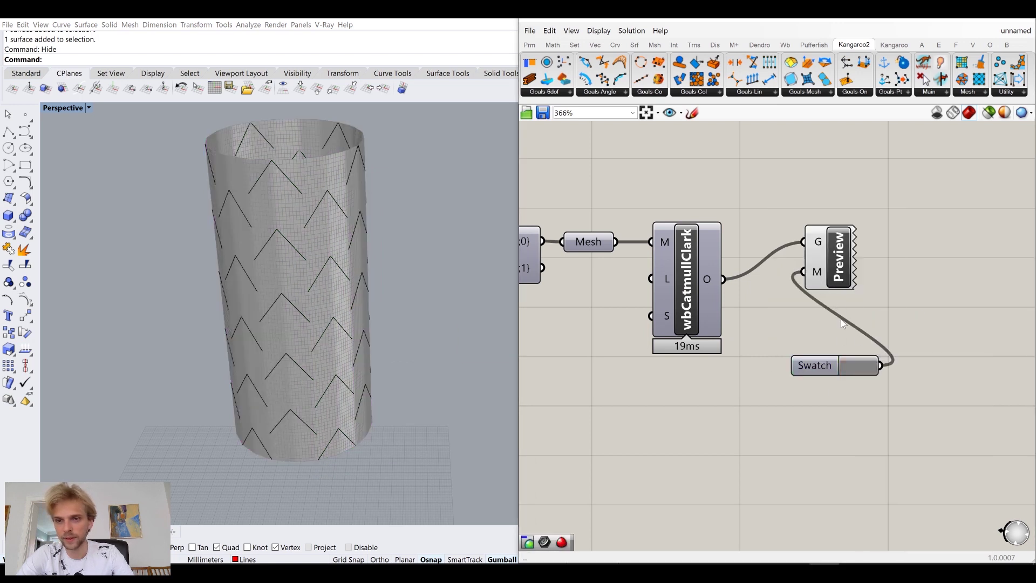
Set the preview's swatch colour to light blue
{"action": "left_click", "coordinate": [859, 361]}
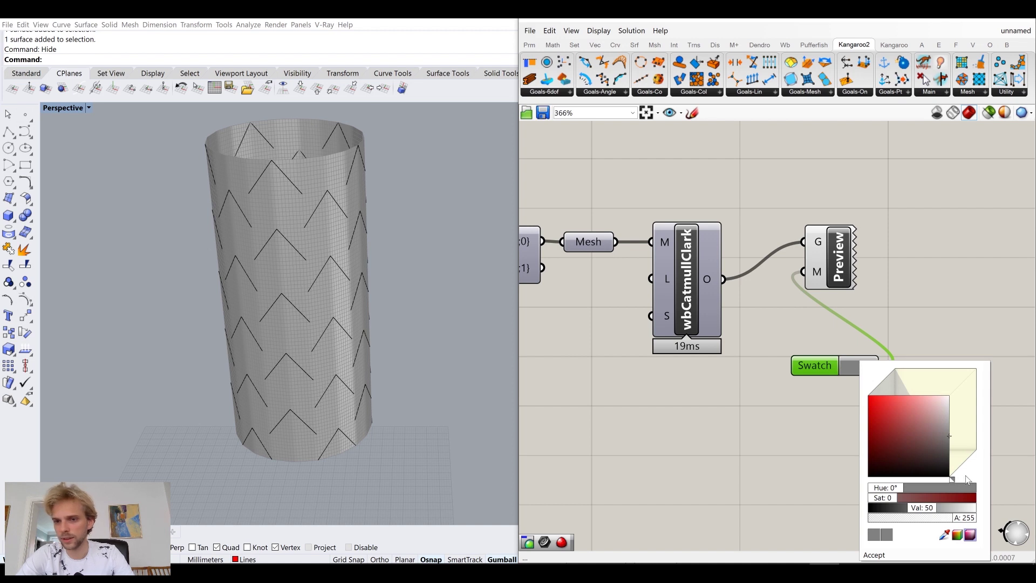
{"action": "mouse_move", "coordinate": [953, 479]}
{"action": "left_mouse_down"}
{"action": "mouse_move", "coordinate": [949, 471]}
{"action": "mouse_move", "coordinate": [966, 464]}
{"action": "left_mouse_up"}
{"action": "left_click", "coordinate": [911, 402]}
{"action": "mouse_move", "coordinate": [911, 401]}
{"action": "left_mouse_down"}
{"action": "mouse_move", "coordinate": [918, 410]}
{"action": "mouse_move", "coordinate": [917, 400]}
{"action": "left_mouse_up"}
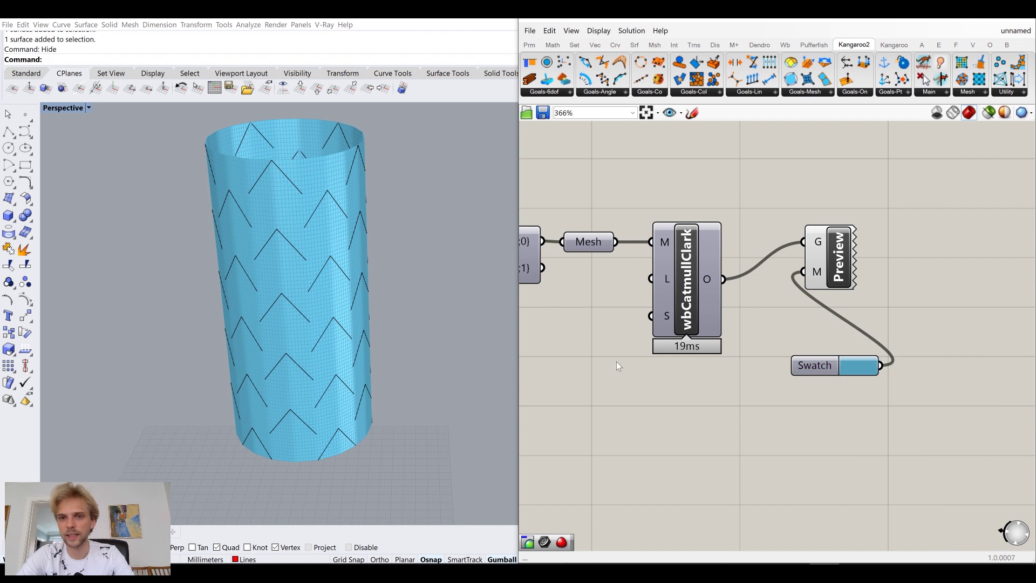
Add a number slider with value 2 and connect it to the L input of wbCatmullClark
{"action": "right_click_drag", "start_coordinate": [576, 339], "coordinate": [763, 329]}
{"action": "double_click", "coordinate": [720, 339]}
{"action": "type", "text": "s"}
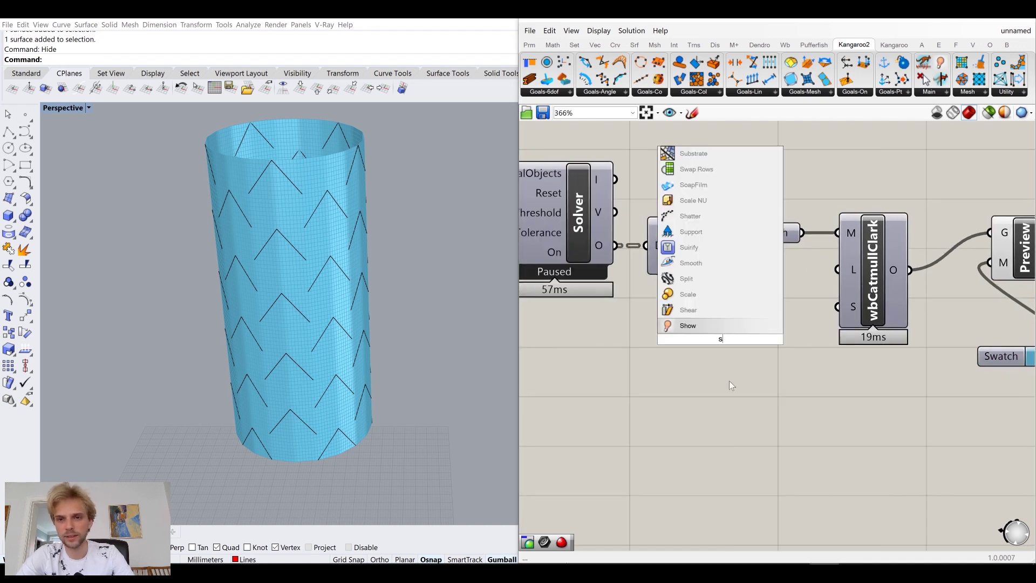
{"action": "double_click", "coordinate": [753, 391]}
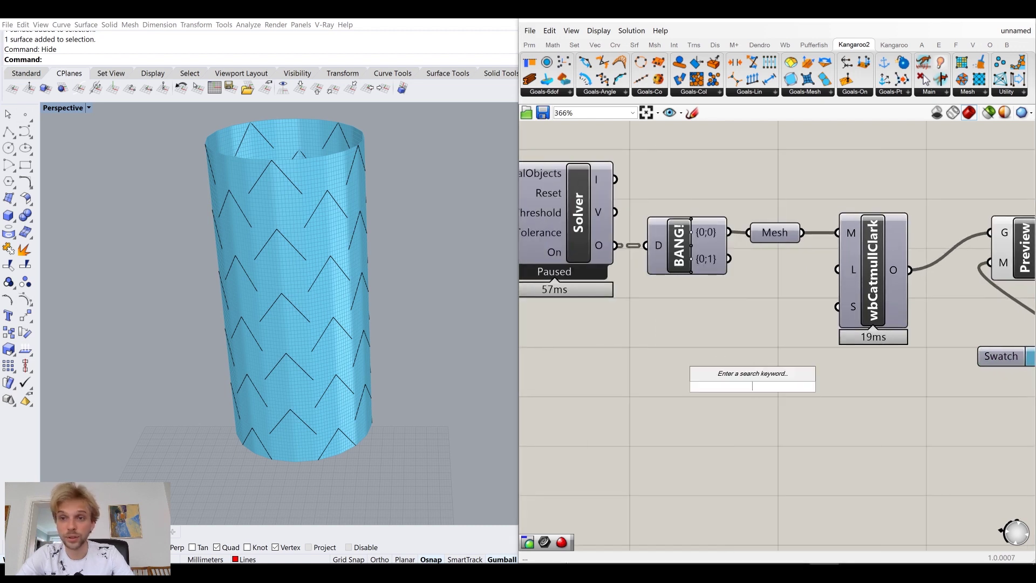
{"action": "type", "text": "2"}
{"action": "key", "text": "Return"}
{"action": "left_click_drag", "start_coordinate": [834, 385], "coordinate": [843, 282]}
{"action": "left_click_drag", "start_coordinate": [790, 393], "coordinate": [761, 326]}
{"action": "left_click", "coordinate": [819, 354]}
Reset the Kangaroo solver, start it by setting its On toggle to True, and inspect the deforming tube
{"action": "scroll", "coordinate": [711, 261], "scroll_direction": "down", "scroll_amount": 3}
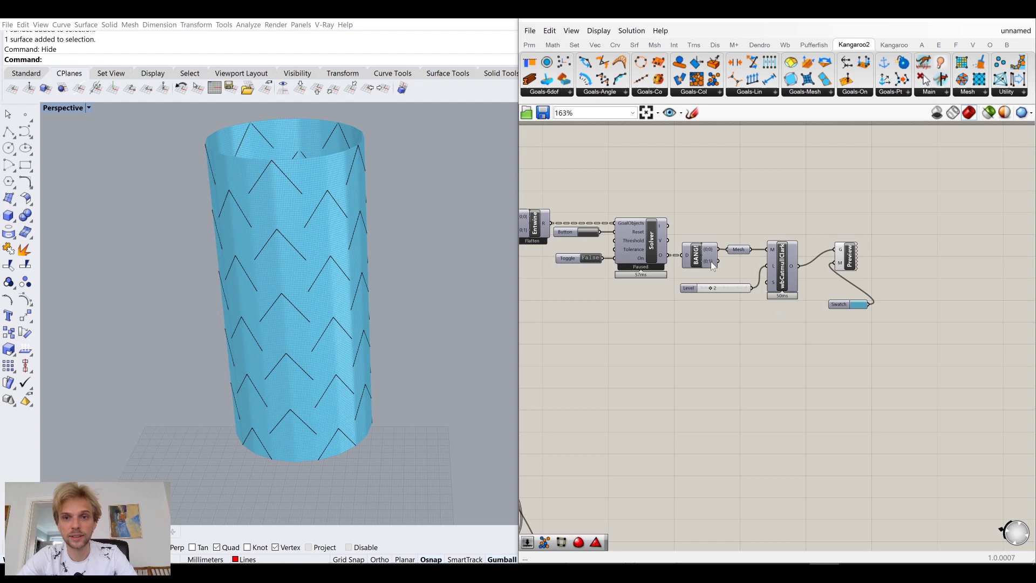
{"action": "scroll", "coordinate": [769, 271], "scroll_direction": "up", "scroll_amount": 2}
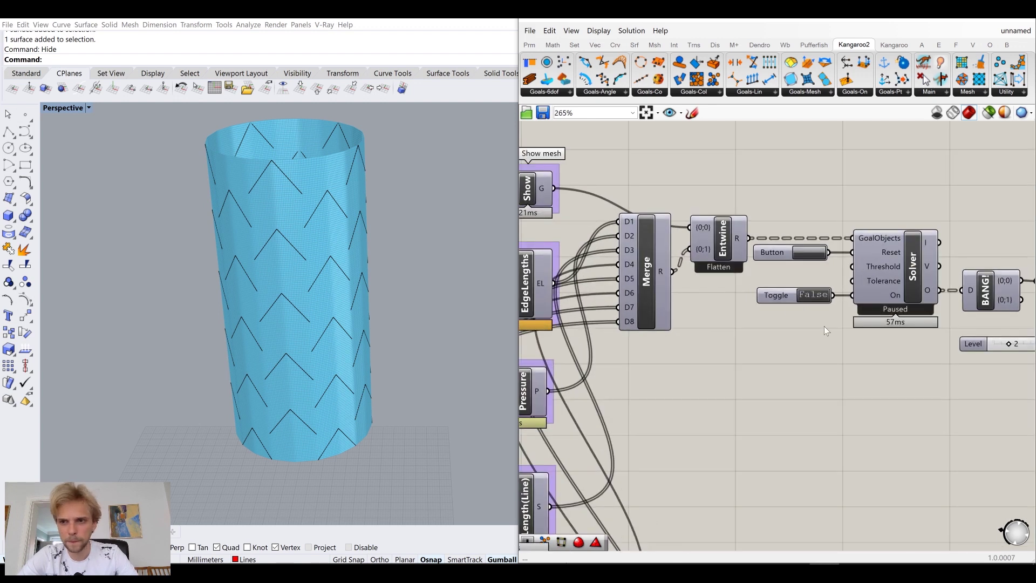
{"action": "left_click", "coordinate": [808, 253]}
{"action": "double_click", "coordinate": [810, 296]}
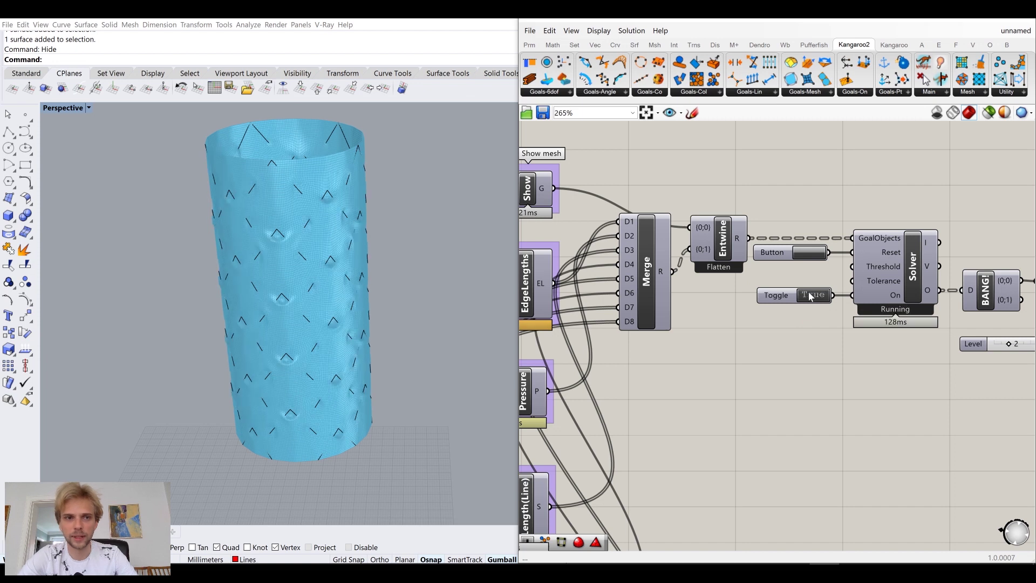
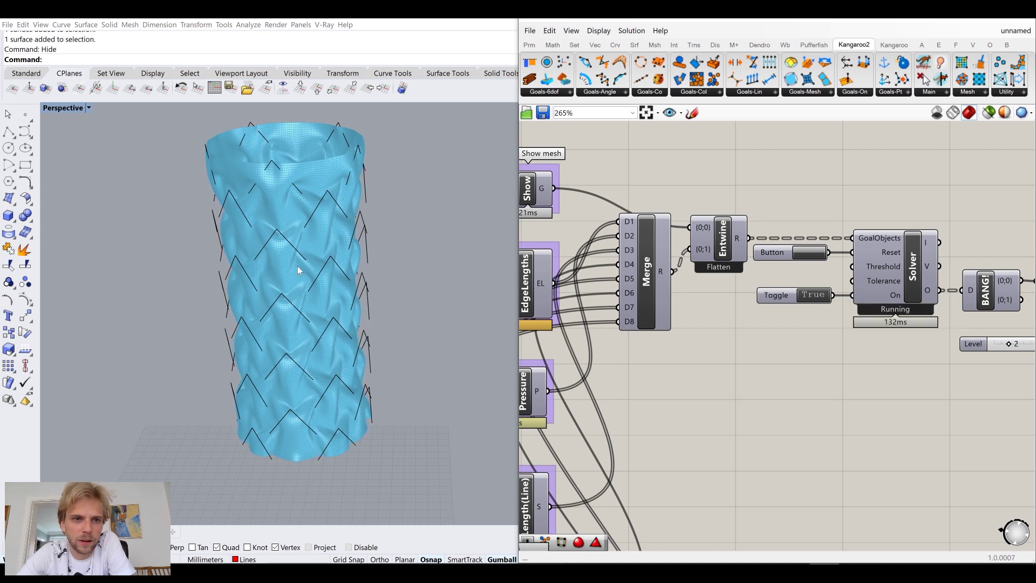
{"action": "scroll", "coordinate": [354, 283], "scroll_direction": "up", "scroll_amount": 2}
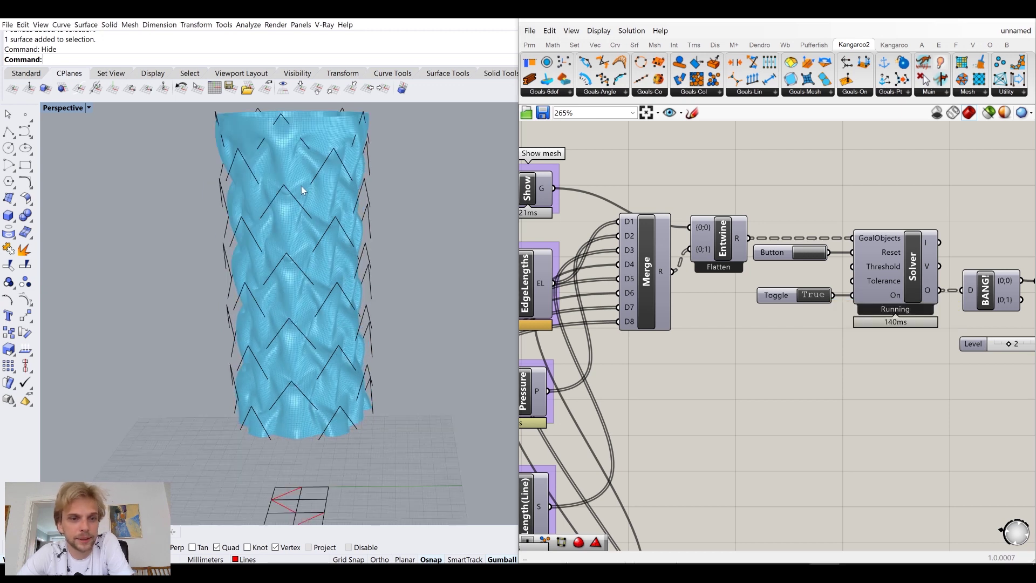
{"action": "scroll", "coordinate": [301, 185], "scroll_direction": "up", "scroll_amount": 2}
{"action": "right_click_drag", "start_coordinate": [319, 206], "coordinate": [319, 231]}
Set the Strength of the smocking-line Length(Line) goal to 1.9
{"action": "right_click_drag", "start_coordinate": [522, 383], "coordinate": [673, 386]}
{"action": "scroll", "coordinate": [615, 390], "scroll_direction": "down", "scroll_amount": 3}
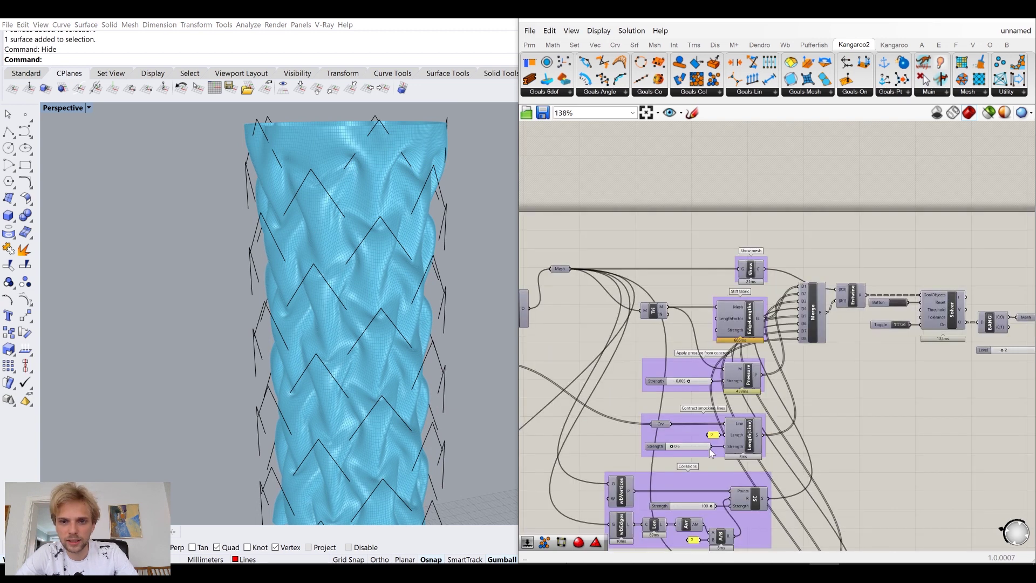
{"action": "scroll", "coordinate": [685, 445], "scroll_direction": "down", "scroll_amount": 1}
{"action": "scroll", "coordinate": [687, 449], "scroll_direction": "up", "scroll_amount": 2}
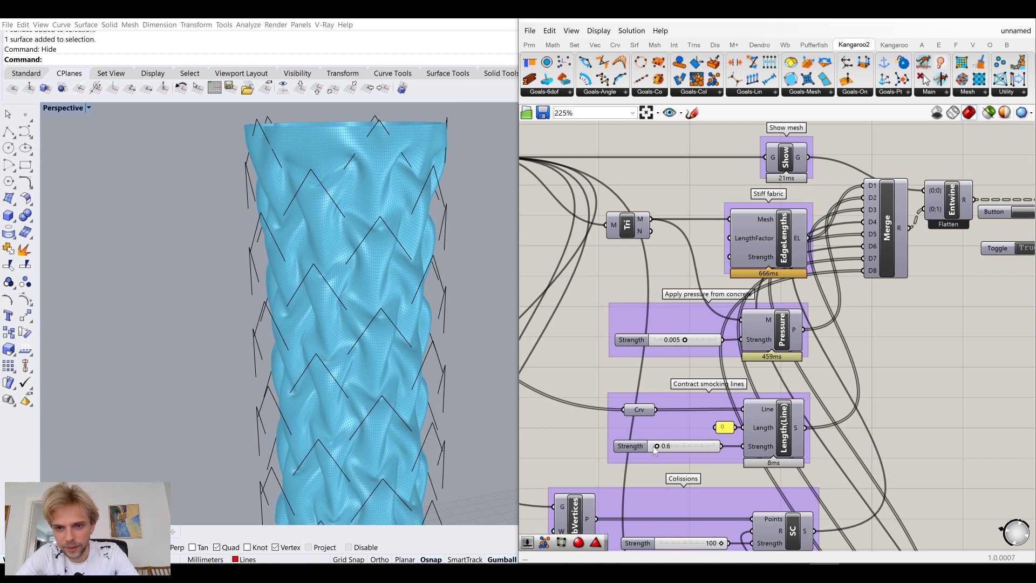
{"action": "left_click_drag", "start_coordinate": [658, 449], "coordinate": [666, 447]}
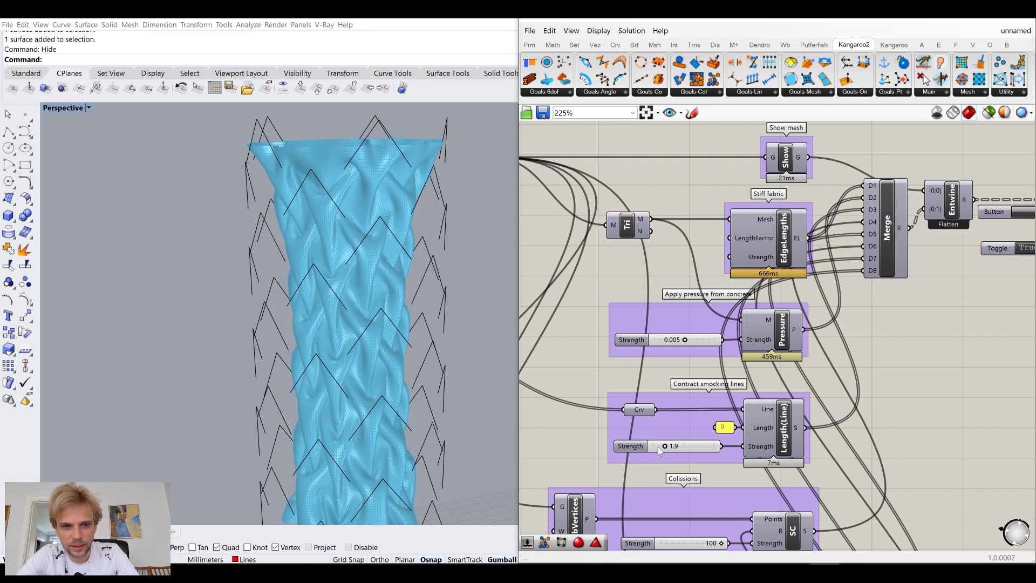
Set the Pressure goal's Strength to 0.010 and inspect the resulting fabric shape
{"action": "left_click_drag", "start_coordinate": [694, 340], "coordinate": [733, 336]}
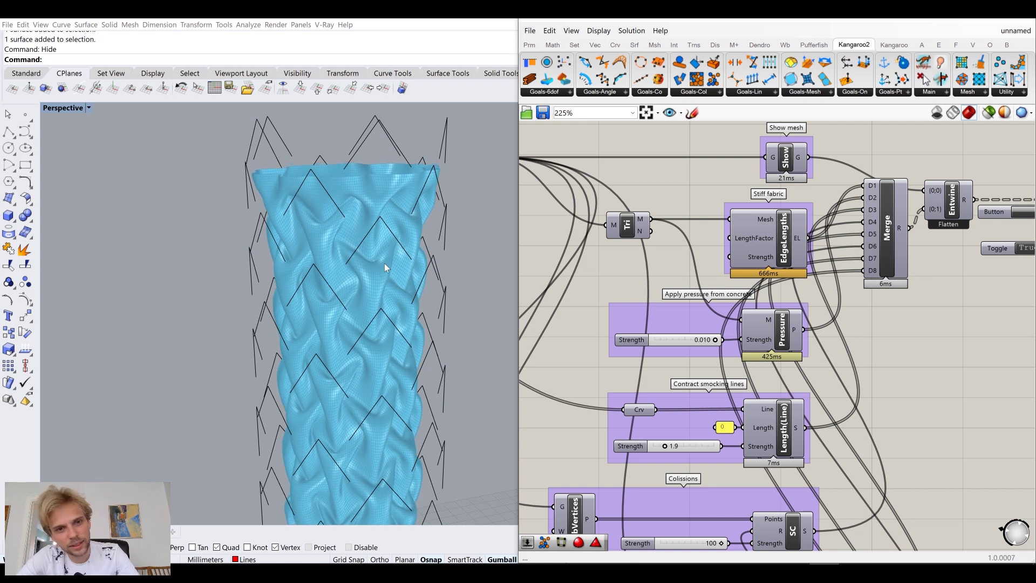
{"action": "scroll", "coordinate": [384, 263], "scroll_direction": "down", "scroll_amount": 3}
{"action": "scroll", "coordinate": [380, 380], "scroll_direction": "up", "scroll_amount": 2}
{"action": "scroll", "coordinate": [377, 372], "scroll_direction": "up", "scroll_amount": 1}
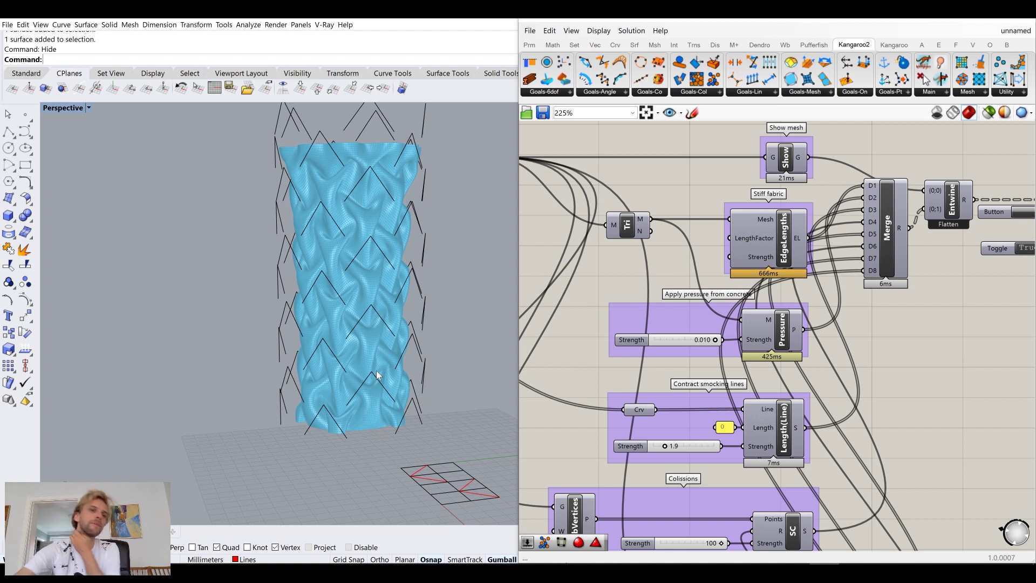
{"action": "right_click_drag", "start_coordinate": [942, 329], "coordinate": [832, 299]}
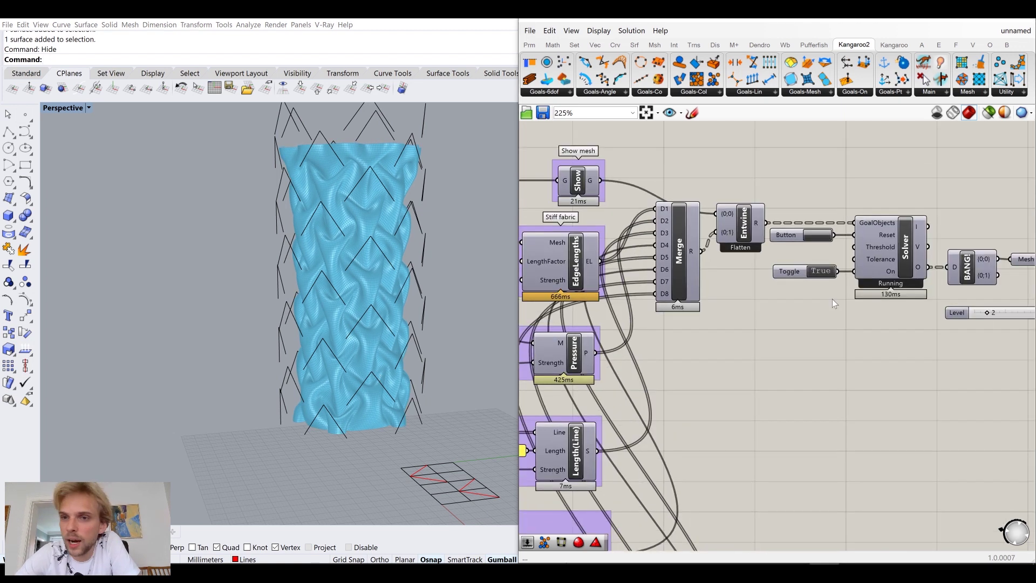
Stop the Kangaroo solver and bake the wbCatmullClark output mesh onto the Default layer
{"action": "double_click", "coordinate": [821, 272]}
{"action": "scroll", "coordinate": [801, 357], "scroll_direction": "down", "scroll_amount": 3}
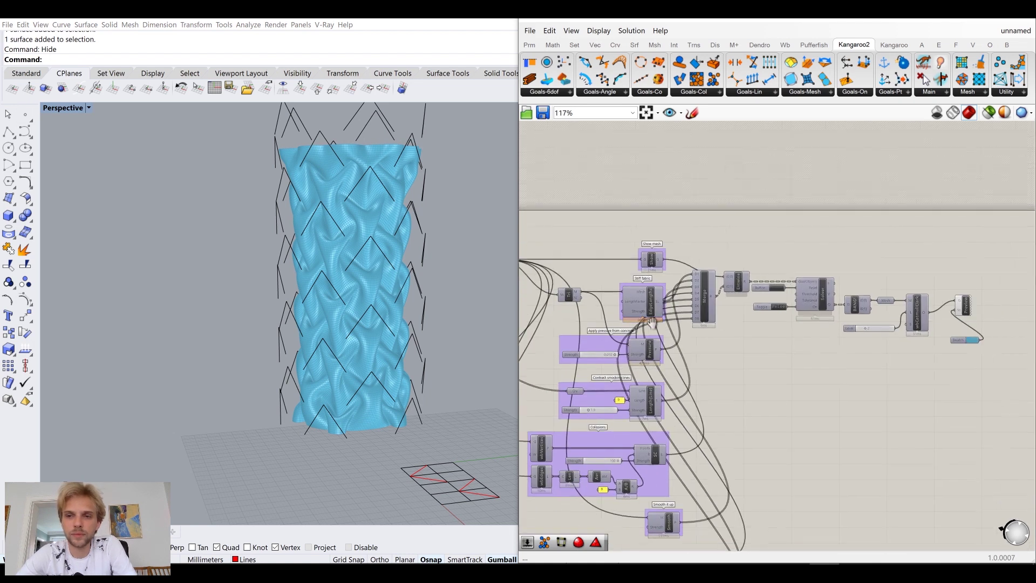
{"action": "scroll", "coordinate": [656, 280], "scroll_direction": "up", "scroll_amount": 4}
{"action": "left_click", "coordinate": [723, 280]}
{"action": "right_click", "coordinate": [727, 280]}
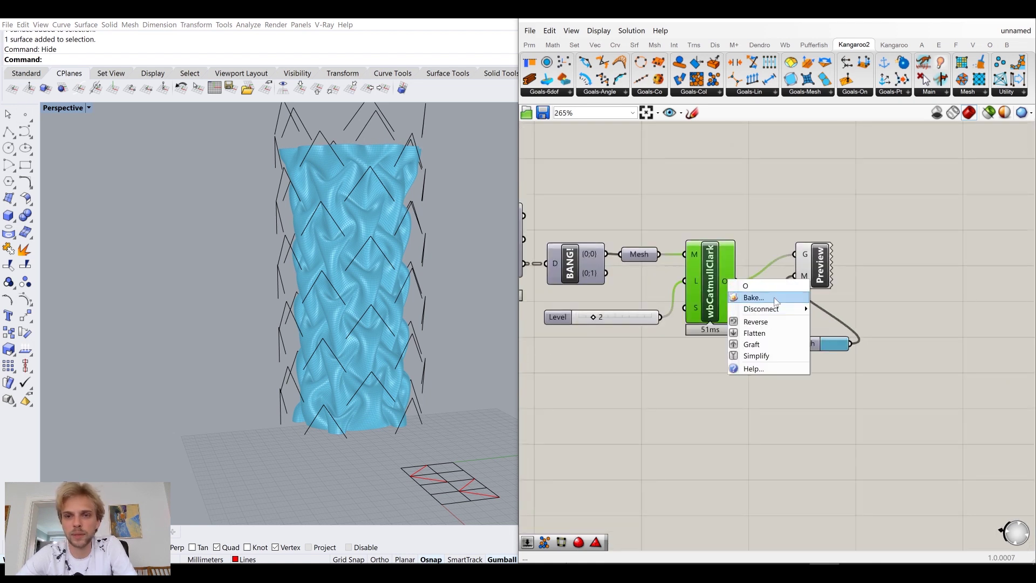
{"action": "left_click", "coordinate": [752, 296]}
{"action": "left_click", "coordinate": [758, 207]}
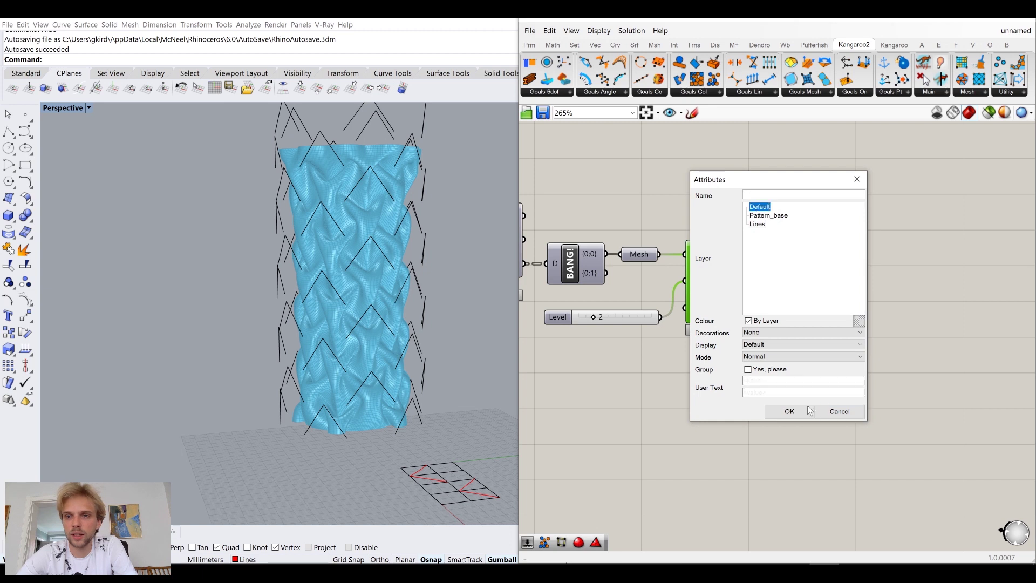
{"action": "left_click", "coordinate": [789, 411]}
Move the baked mesh sideways, clear of the simulated blue tube, and deselect it
{"action": "scroll", "coordinate": [364, 201], "scroll_direction": "down", "scroll_amount": 2}
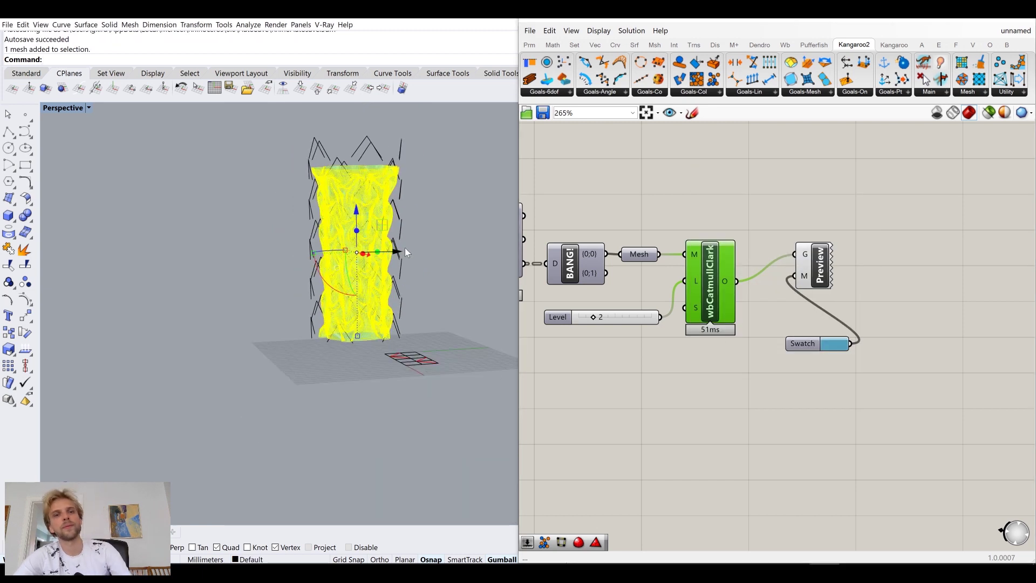
{"action": "left_click_drag", "start_coordinate": [397, 253], "coordinate": [162, 270]}
{"action": "left_click", "coordinate": [500, 170]}
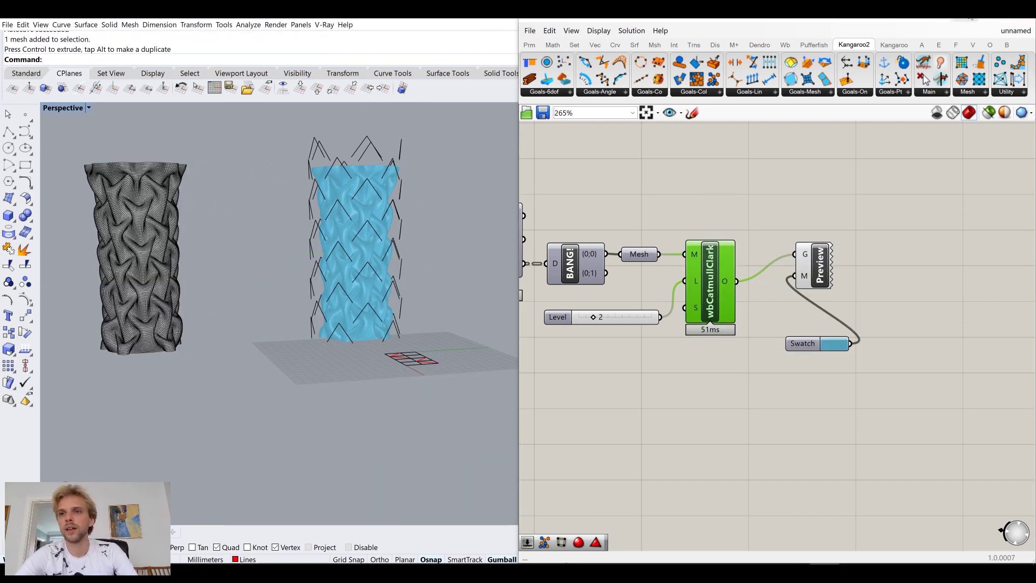
Close the open ends of the baked mesh with the FillMeshHoles command
{"action": "left_click", "coordinate": [412, 225]}
{"action": "right_click_drag", "start_coordinate": [412, 225], "coordinate": [508, 227], "text": "shift"}
{"action": "scroll", "coordinate": [410, 216], "scroll_direction": "up", "scroll_amount": 5}
{"action": "scroll", "coordinate": [360, 203], "scroll_direction": "down", "scroll_amount": 3}
{"action": "scroll", "coordinate": [360, 203], "scroll_direction": "up", "scroll_amount": 1}
{"action": "left_click", "coordinate": [358, 212]}
{"action": "type", "text": "FillMeshHole"}
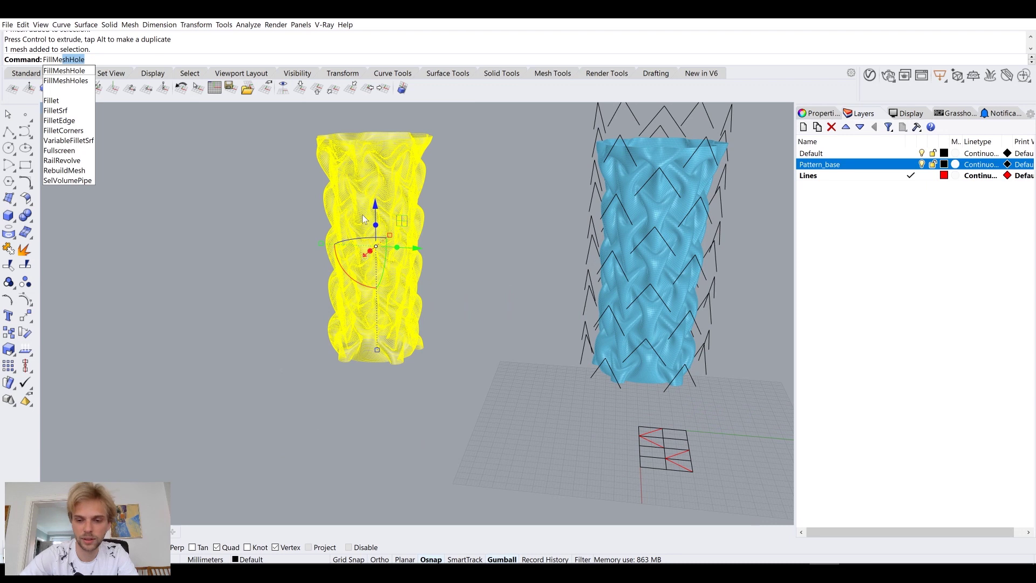
{"action": "key", "text": "Down"}
{"action": "key", "text": "Return"}
Check the filled mesh's geometry description with the What command, then examine its smocked surface
{"action": "right_click_drag", "start_coordinate": [362, 215], "coordinate": [351, 245]}
{"action": "scroll", "coordinate": [350, 269], "scroll_direction": "up", "scroll_amount": 3}
{"action": "scroll", "coordinate": [351, 245], "scroll_direction": "up", "scroll_amount": 2}
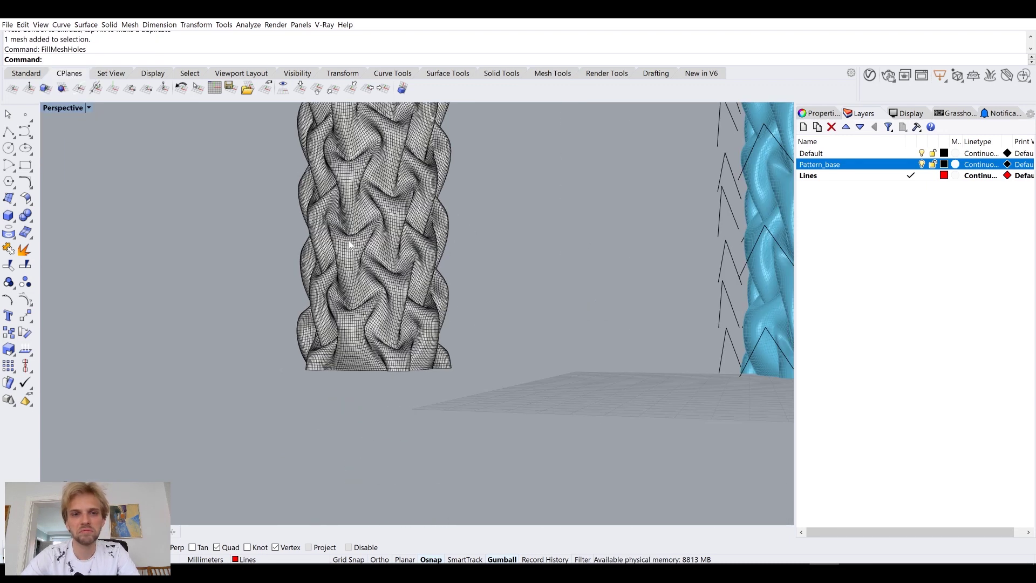
{"action": "left_click", "coordinate": [350, 244]}
{"action": "type", "text": "What"}
{"action": "key", "text": "Return"}
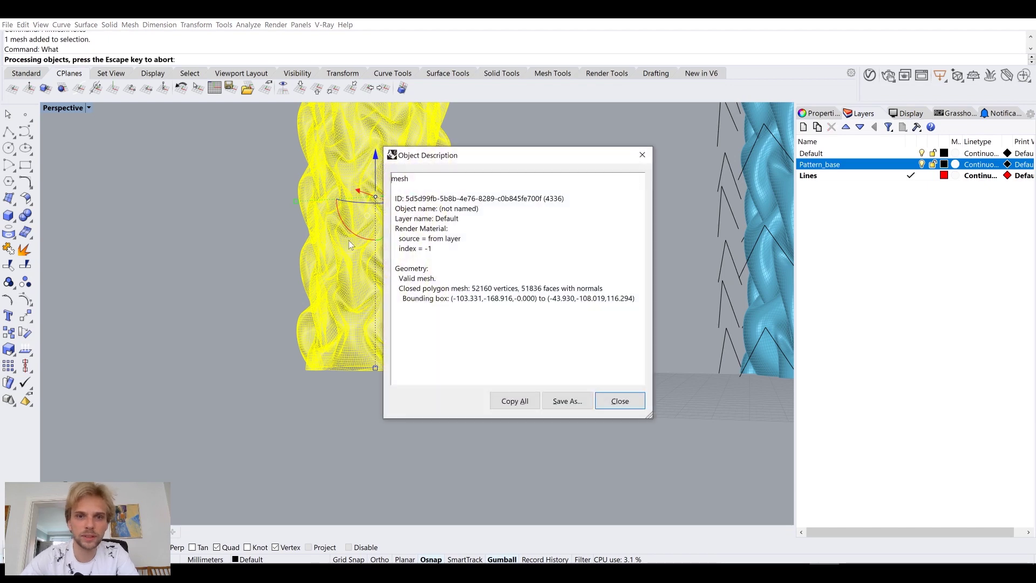
{"action": "left_click", "coordinate": [620, 401]}
{"action": "left_click", "coordinate": [579, 283]}
{"action": "right_click_drag", "start_coordinate": [580, 283], "coordinate": [555, 414]}
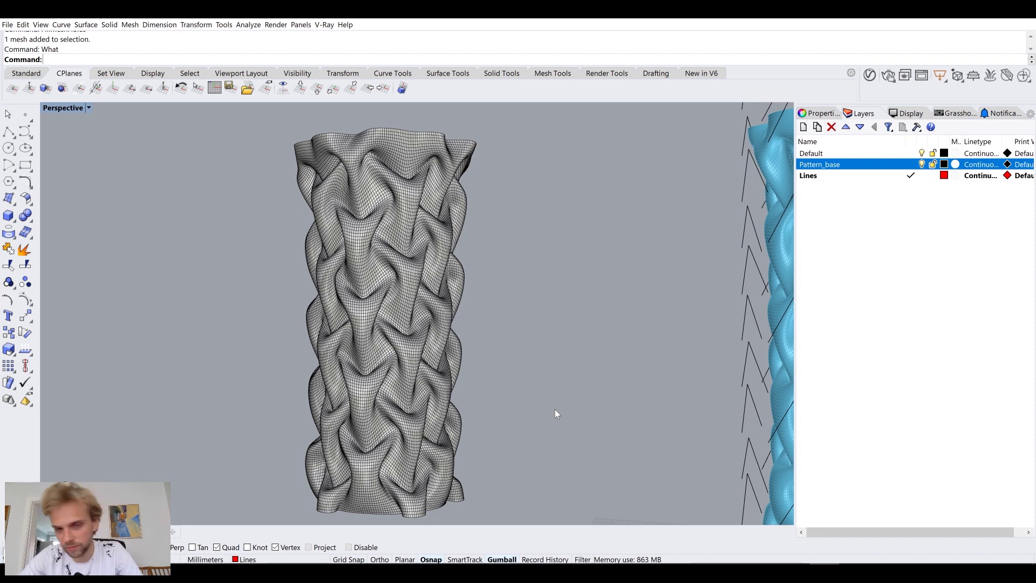
{"action": "right_click_drag", "start_coordinate": [556, 413], "coordinate": [573, 408]}
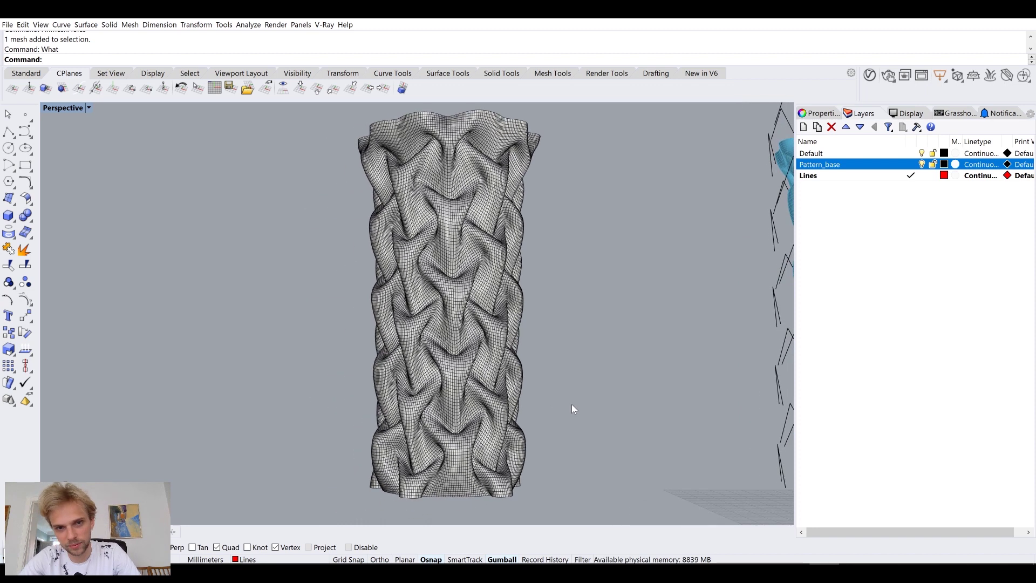
Display the baked mesh with an EMap reflection, using arches.png as the environment map
{"action": "right_click_drag", "start_coordinate": [431, 202], "coordinate": [455, 244]}
{"action": "left_click", "coordinate": [435, 250]}
{"action": "type", "text": "EMa"}
{"action": "key", "text": "Return"}
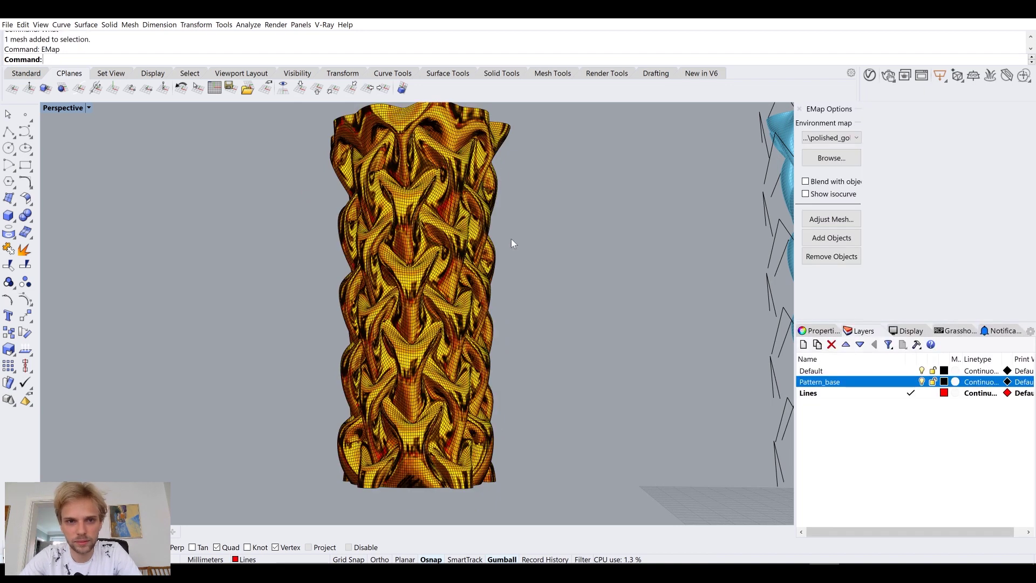
{"action": "right_click_drag", "start_coordinate": [510, 239], "coordinate": [606, 242]}
{"action": "left_click", "coordinate": [847, 138]}
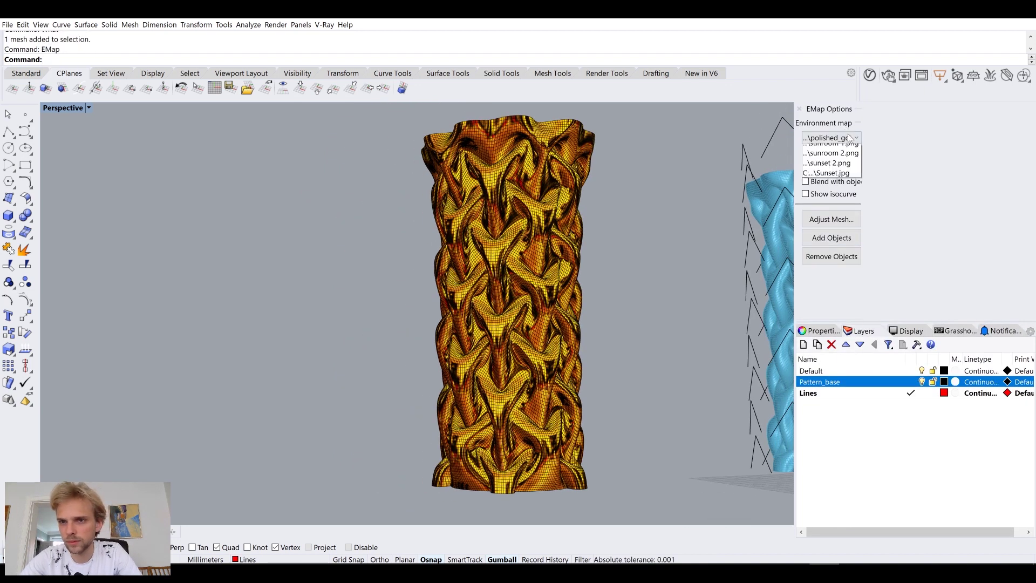
{"action": "left_click", "coordinate": [831, 172]}
{"action": "right_click_drag", "start_coordinate": [628, 269], "coordinate": [594, 275]}
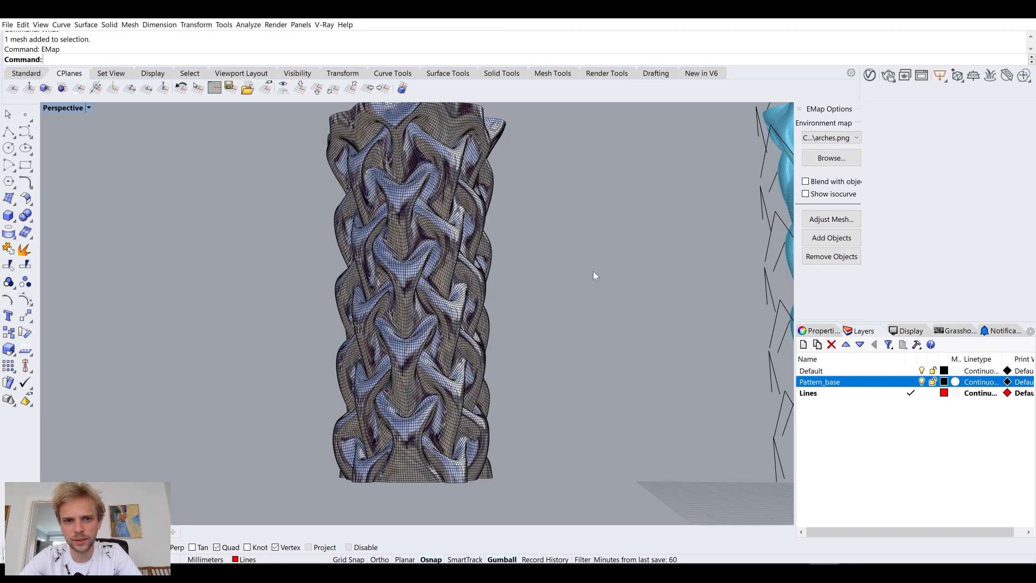
Hide the mesh wires in the Shaded display and inspect the reflections across the smocked folds
{"action": "left_click", "coordinate": [911, 331]}
{"action": "left_click", "coordinate": [915, 474]}
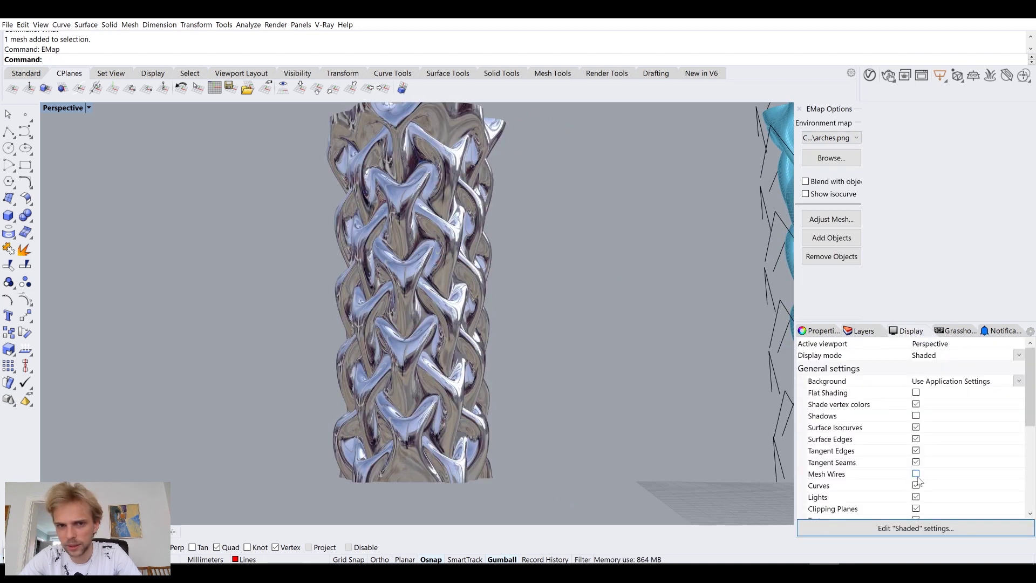
{"action": "scroll", "coordinate": [368, 245], "scroll_direction": "up", "scroll_amount": 8}
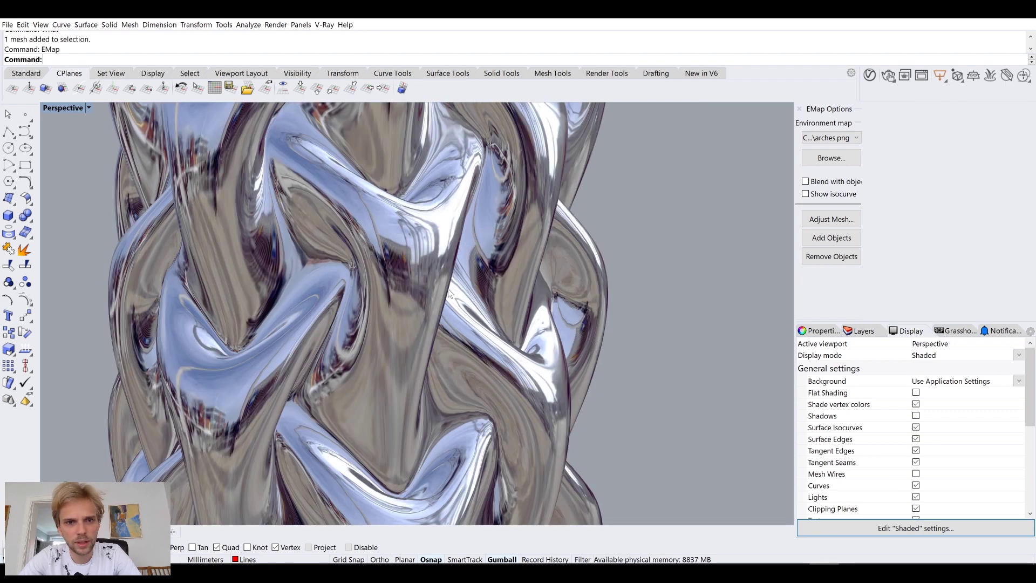
{"action": "scroll", "coordinate": [368, 245], "scroll_direction": "down", "scroll_amount": 4}
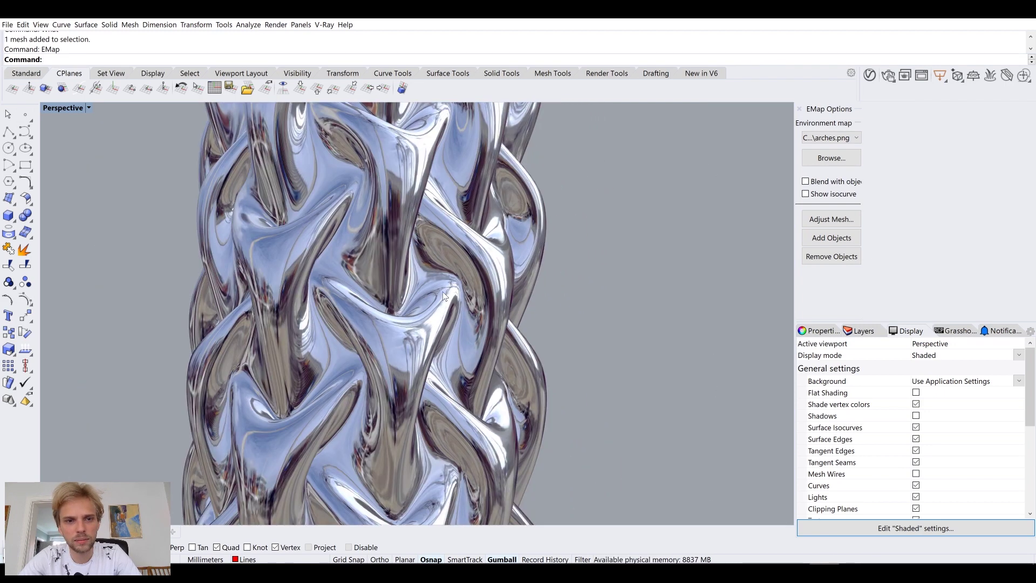
{"action": "scroll", "coordinate": [442, 292], "scroll_direction": "up", "scroll_amount": 5}
{"action": "right_click_drag", "start_coordinate": [485, 292], "coordinate": [562, 316], "text": "shift"}
{"action": "scroll", "coordinate": [604, 319], "scroll_direction": "up", "scroll_amount": 2}
{"action": "scroll", "coordinate": [604, 318], "scroll_direction": "down", "scroll_amount": 6}
{"action": "scroll", "coordinate": [566, 357], "scroll_direction": "up", "scroll_amount": 3}
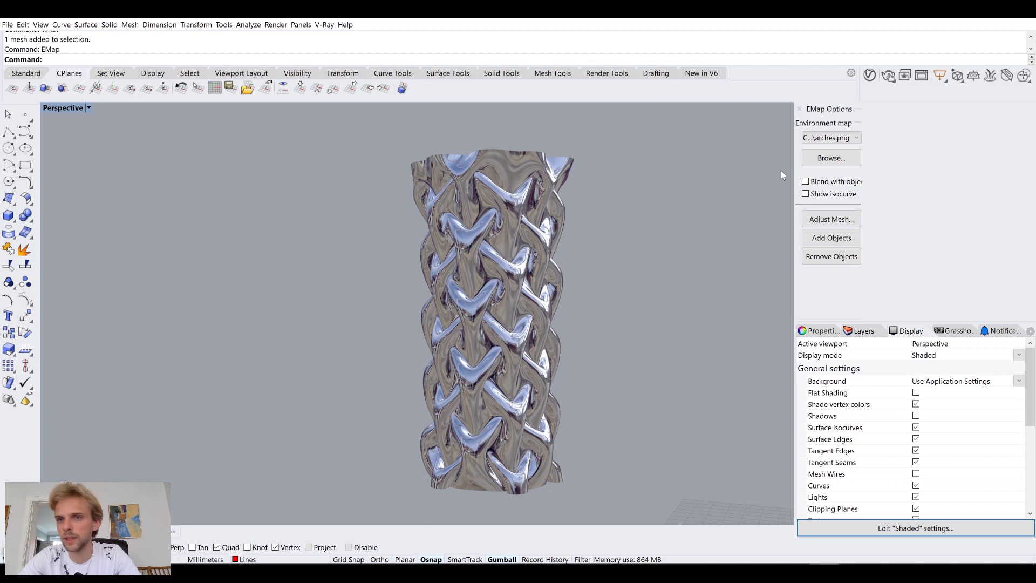
End the EMap analysis and show the mesh wires in the Shaded display again
{"action": "left_click", "coordinate": [799, 108]}
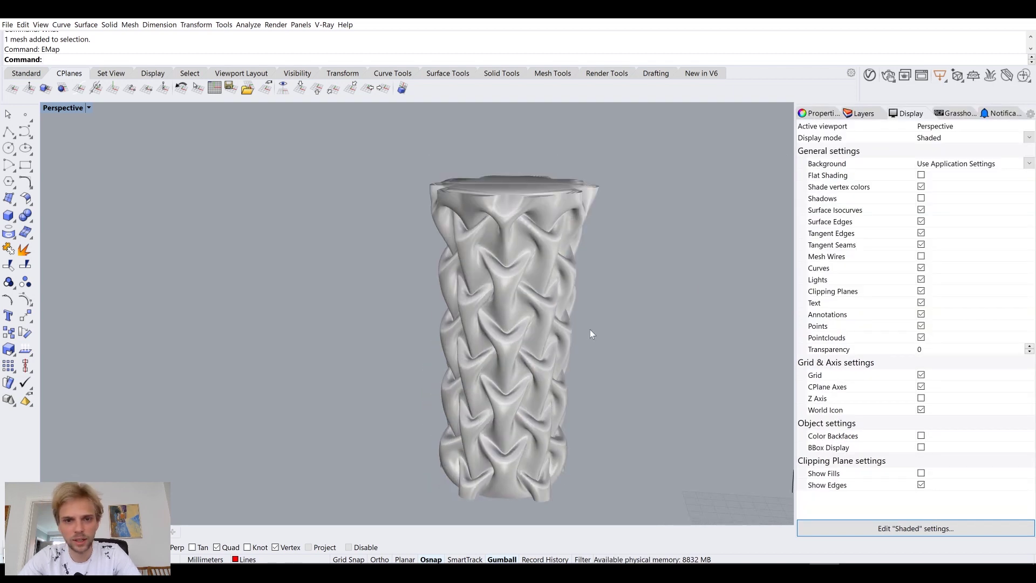
{"action": "scroll", "coordinate": [590, 329], "scroll_direction": "down", "scroll_amount": 2}
{"action": "left_click", "coordinate": [921, 256]}
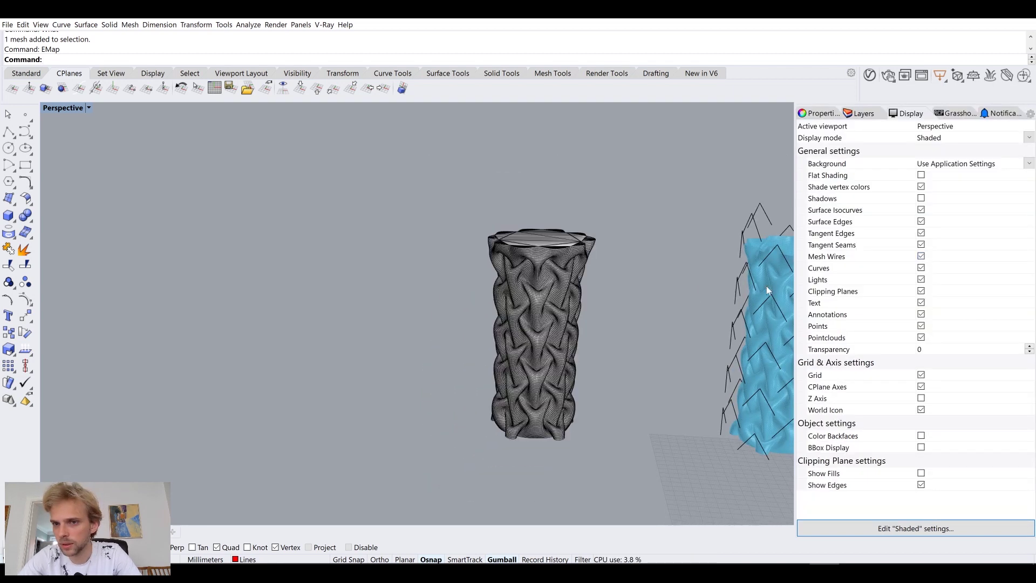
Delete the baked mesh standing beside the simulated tube
{"action": "right_click_drag", "start_coordinate": [531, 291], "coordinate": [377, 265], "text": "shift"}
{"action": "left_click", "coordinate": [378, 266]}
{"action": "key", "text": "Delete"}
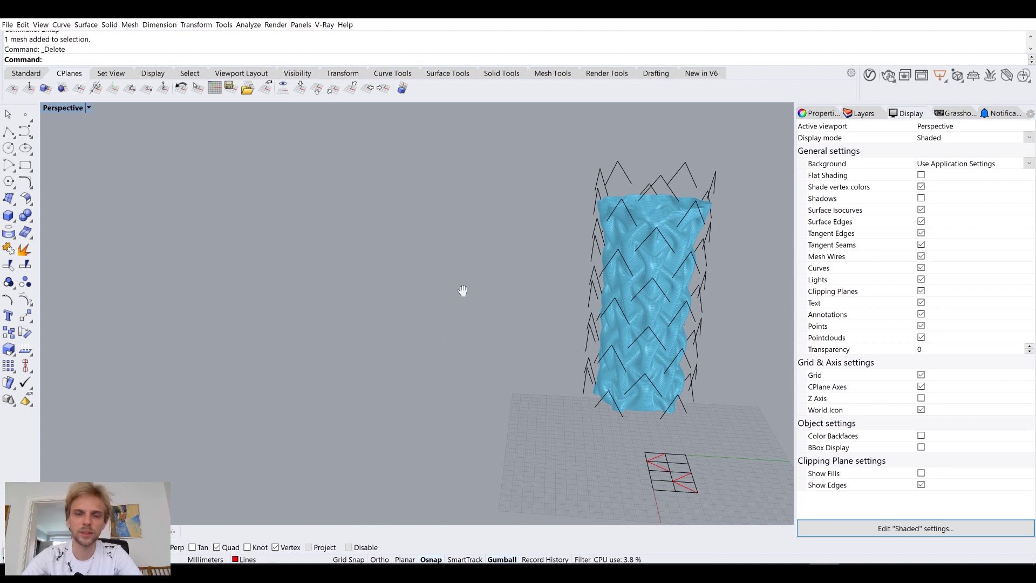
{"action": "right_click_drag", "start_coordinate": [462, 290], "coordinate": [329, 279], "text": "shift"}
Move the second red smocking line one grid cell up so its end meets the third line's peak on the grid's upper edge
{"action": "key", "text": "alt+Tab"}
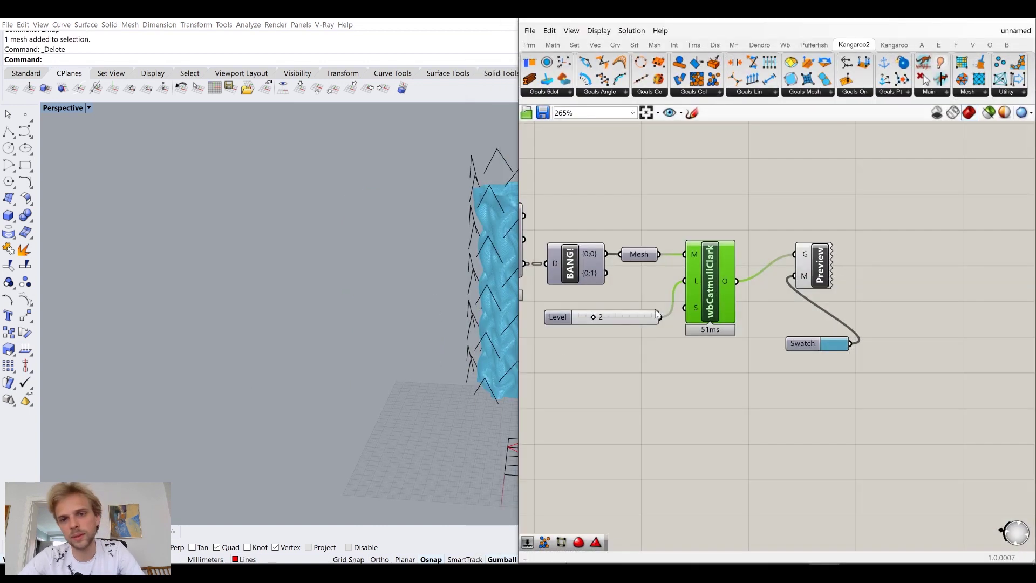
{"action": "scroll", "coordinate": [635, 306], "scroll_direction": "down", "scroll_amount": 6}
{"action": "scroll", "coordinate": [626, 324], "scroll_direction": "up", "scroll_amount": 4}
{"action": "right_click_drag", "start_coordinate": [345, 324], "coordinate": [260, 307]}
{"action": "scroll", "coordinate": [302, 294], "scroll_direction": "up", "scroll_amount": 5}
{"action": "left_click", "coordinate": [342, 278]}
{"action": "type", "text": "m"}
{"action": "key", "text": "Return"}
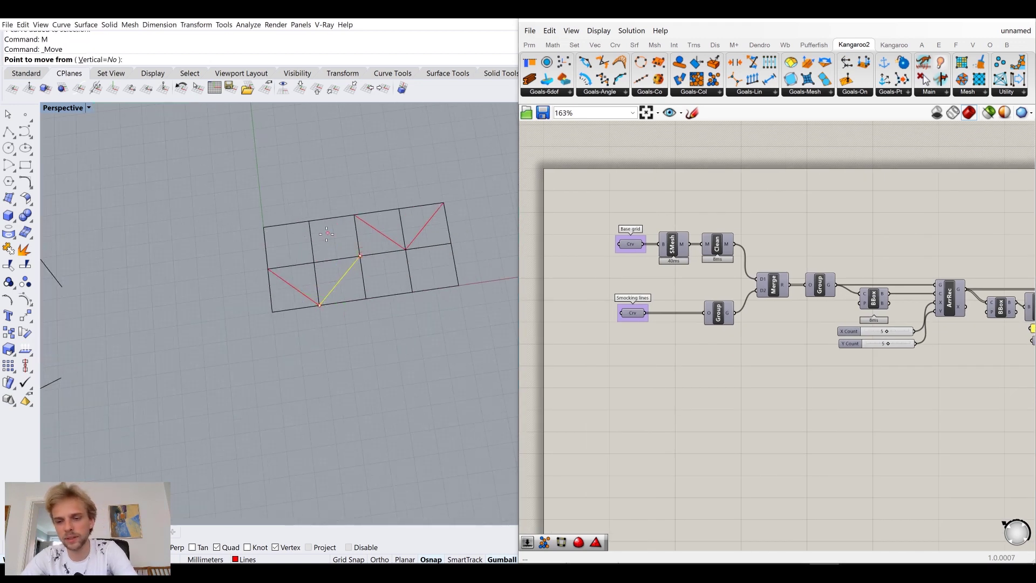
{"action": "left_click", "coordinate": [361, 255]}
{"action": "left_click", "coordinate": [354, 215]}
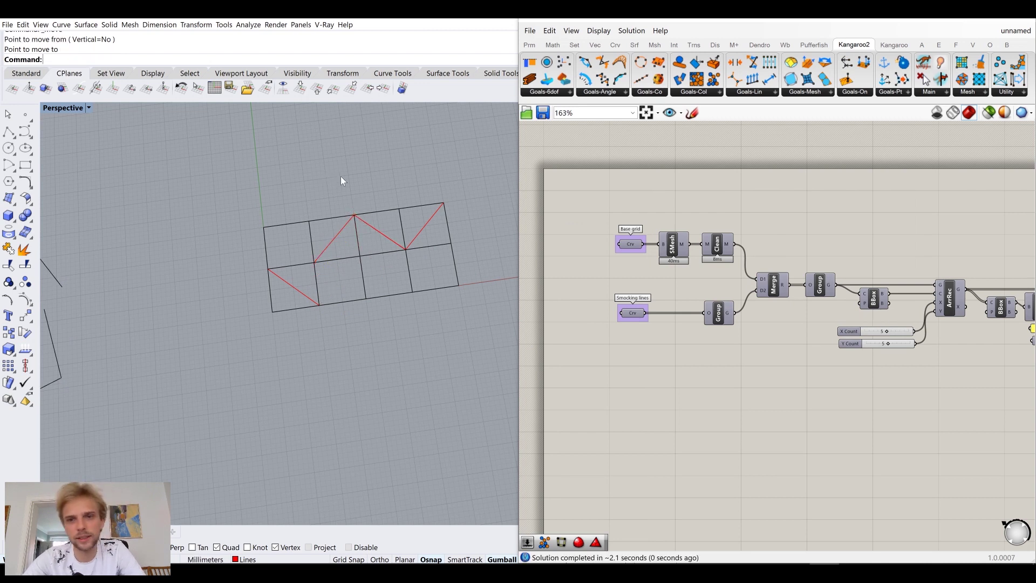
Compare the changed smocking pattern on the base grid with its repetition around the tube
{"action": "scroll", "coordinate": [339, 202], "scroll_direction": "down", "scroll_amount": 6}
{"action": "right_click_drag", "start_coordinate": [248, 228], "coordinate": [359, 324]}
{"action": "scroll", "coordinate": [399, 316], "scroll_direction": "up", "scroll_amount": 3}
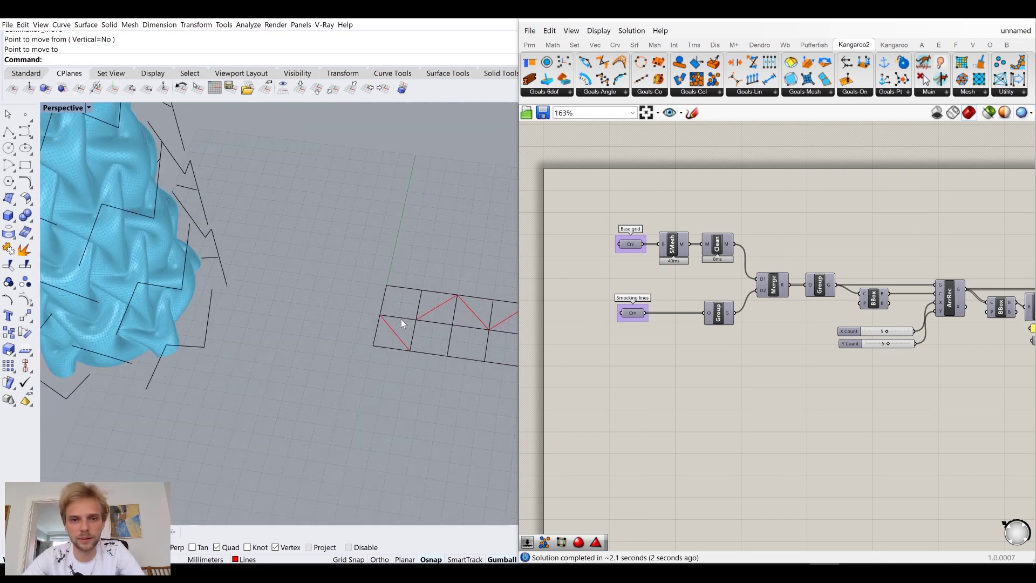
{"action": "right_click_drag", "start_coordinate": [227, 280], "coordinate": [326, 329]}
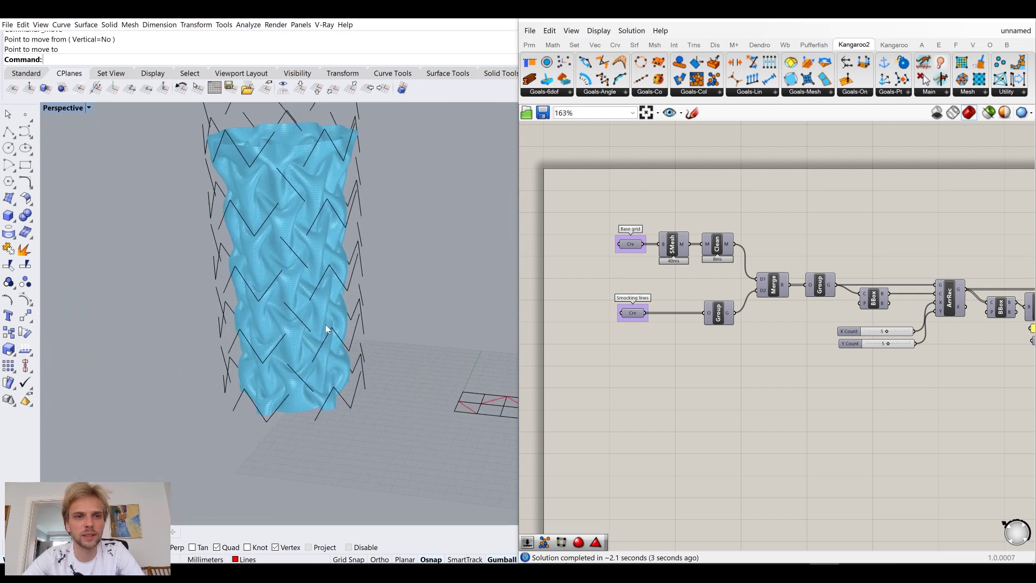
{"action": "scroll", "coordinate": [504, 389], "scroll_direction": "up", "scroll_amount": 8}
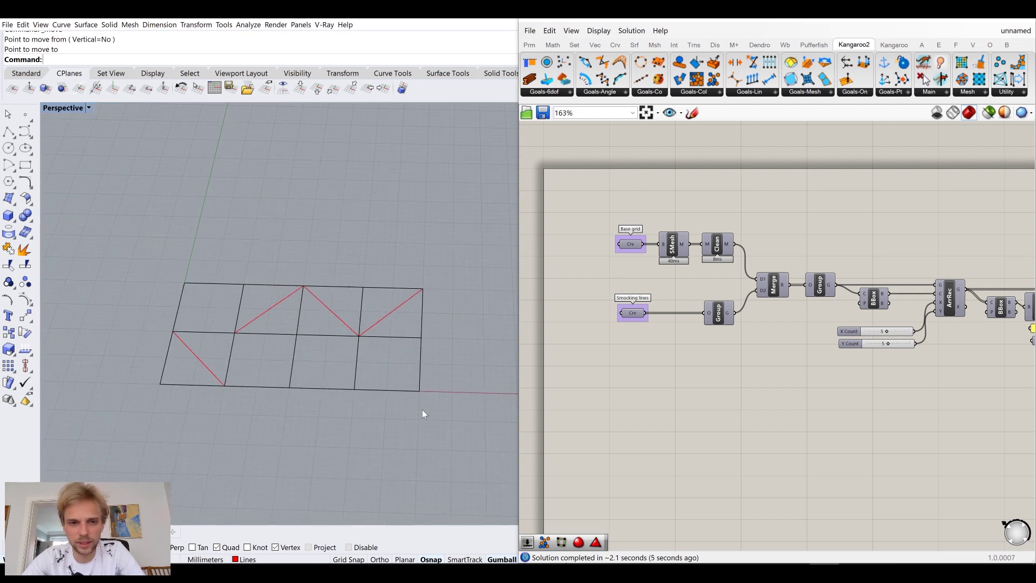
{"action": "scroll", "coordinate": [451, 227], "scroll_direction": "down", "scroll_amount": 5}
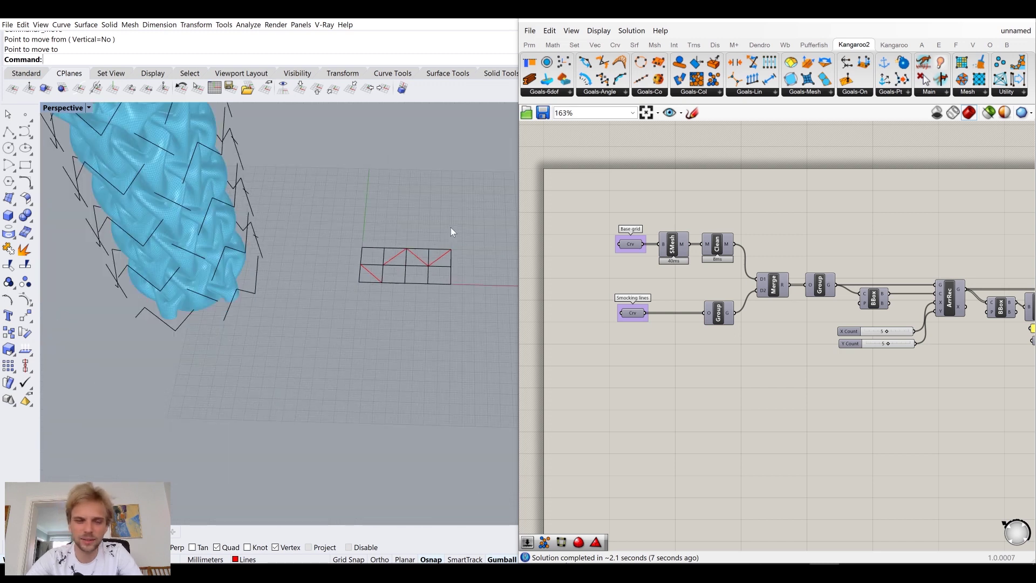
{"action": "scroll", "coordinate": [486, 171], "scroll_direction": "up", "scroll_amount": 4}
{"action": "scroll", "coordinate": [344, 251], "scroll_direction": "down", "scroll_amount": 3}
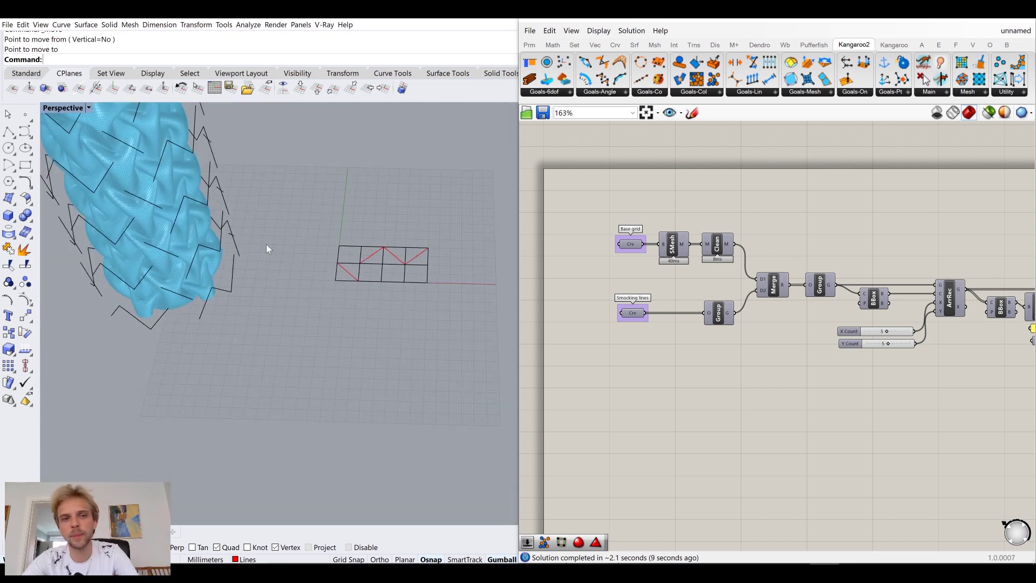
{"action": "right_click_drag", "start_coordinate": [195, 232], "coordinate": [286, 329]}
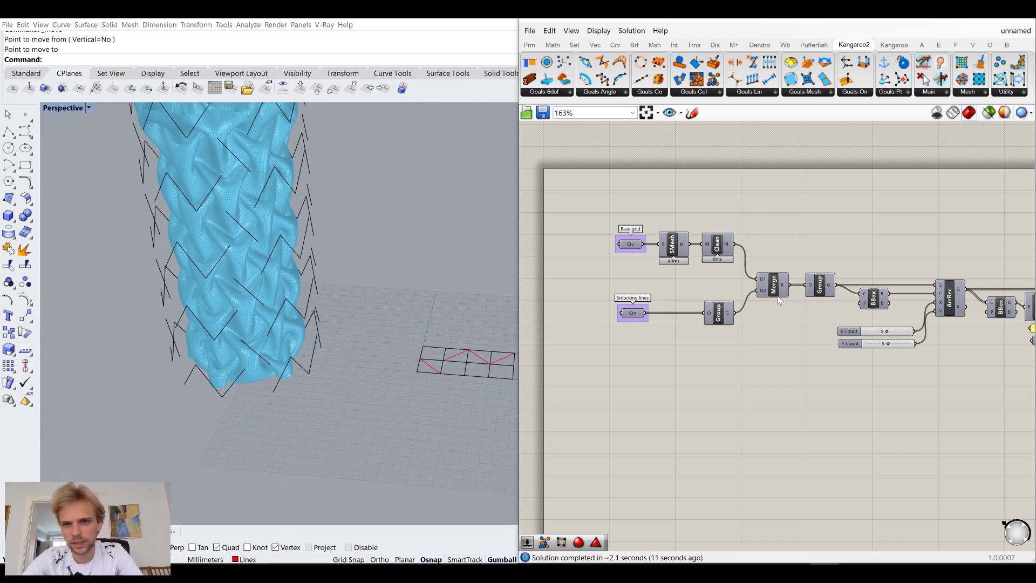
Reset the Kangaroo solver and run it with its On toggle set to True, then inspect the folds of the changed pattern
{"action": "scroll", "coordinate": [879, 328], "scroll_direction": "down", "scroll_amount": 4}
{"action": "scroll", "coordinate": [850, 304], "scroll_direction": "up", "scroll_amount": 5}
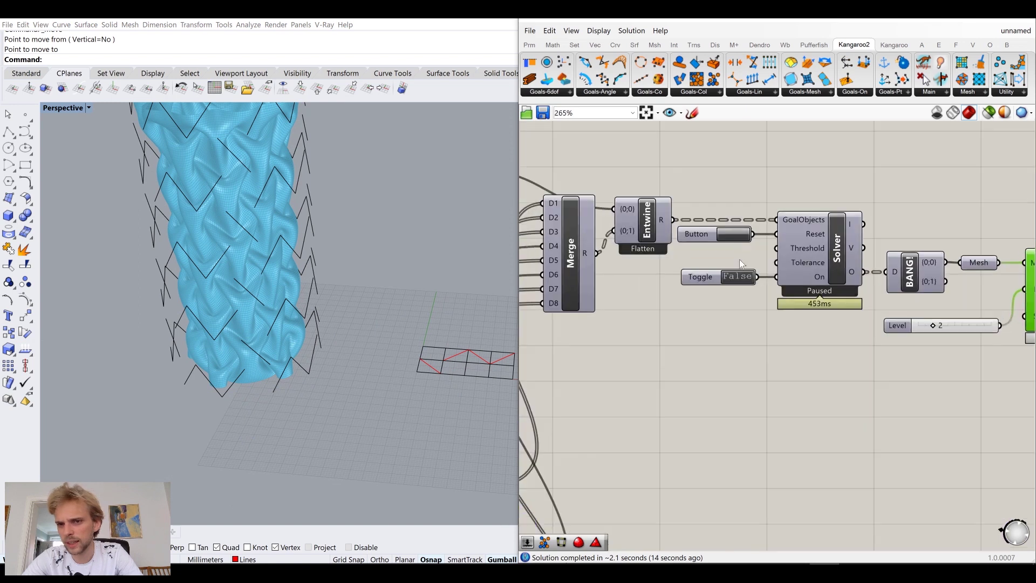
{"action": "left_click", "coordinate": [741, 235]}
{"action": "double_click", "coordinate": [739, 276]}
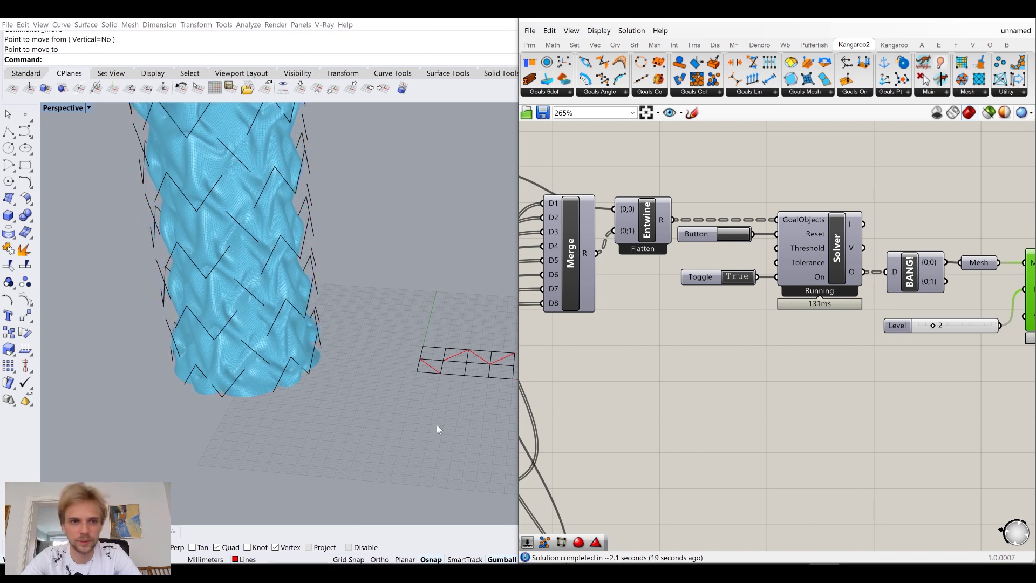
{"action": "right_click_drag", "start_coordinate": [267, 329], "coordinate": [303, 310]}
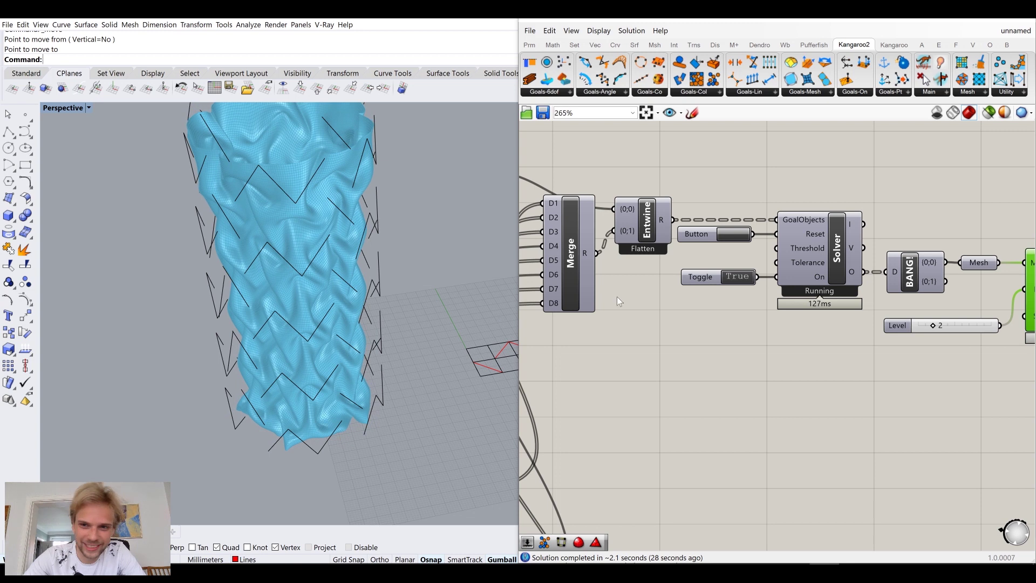
Stop the solver and move the second smocking line one grid cell down to meet the first line's lower end
{"action": "double_click", "coordinate": [738, 276]}
{"action": "right_click_drag", "start_coordinate": [345, 349], "coordinate": [315, 356]}
{"action": "right_click_drag", "start_coordinate": [365, 392], "coordinate": [287, 363], "text": "shift"}
{"action": "scroll", "coordinate": [358, 352], "scroll_direction": "up", "scroll_amount": 6}
{"action": "left_click", "coordinate": [367, 342]}
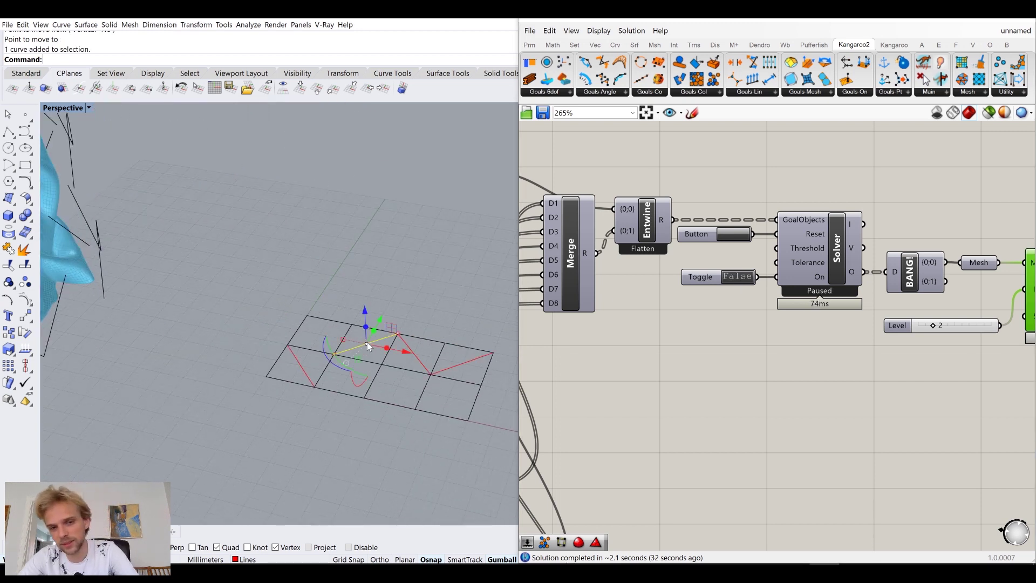
{"action": "type", "text": "m"}
{"action": "key", "text": "Return"}
{"action": "left_click", "coordinate": [334, 354]}
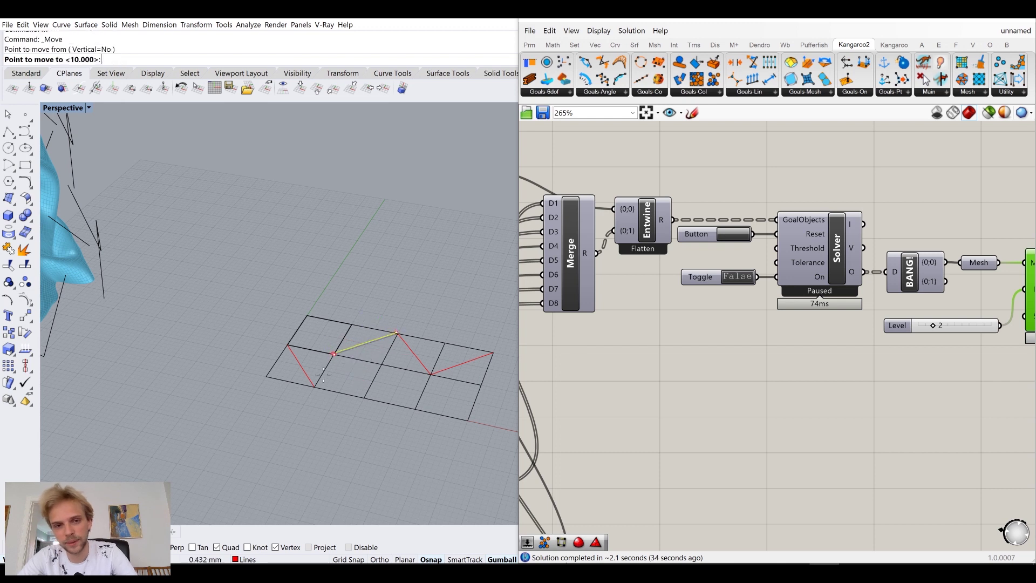
{"action": "left_click", "coordinate": [315, 387]}
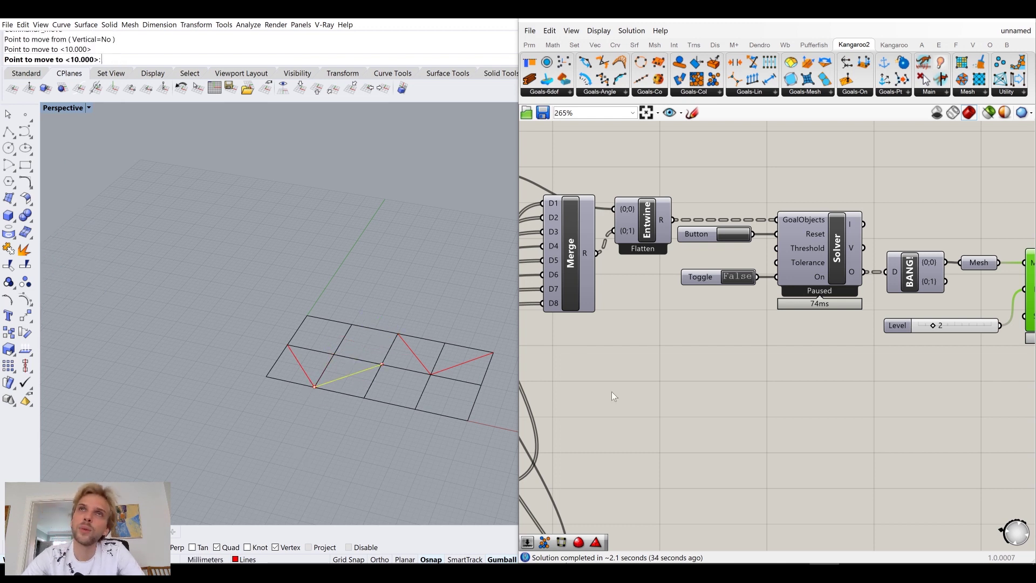
Show the hidden red cylinder surface again and select it
{"action": "left_click", "coordinate": [377, 224]}
{"action": "scroll", "coordinate": [698, 335], "scroll_direction": "down", "scroll_amount": 5}
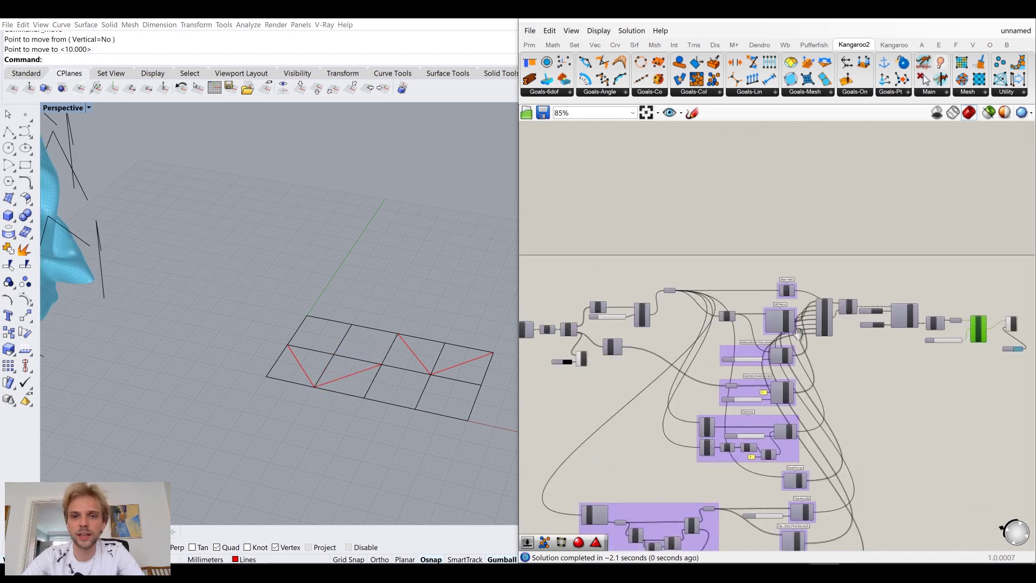
{"action": "right_click_drag", "start_coordinate": [192, 341], "coordinate": [393, 412], "text": "shift"}
{"action": "type", "text": "ShowSelected"}
{"action": "key", "text": "Return"}
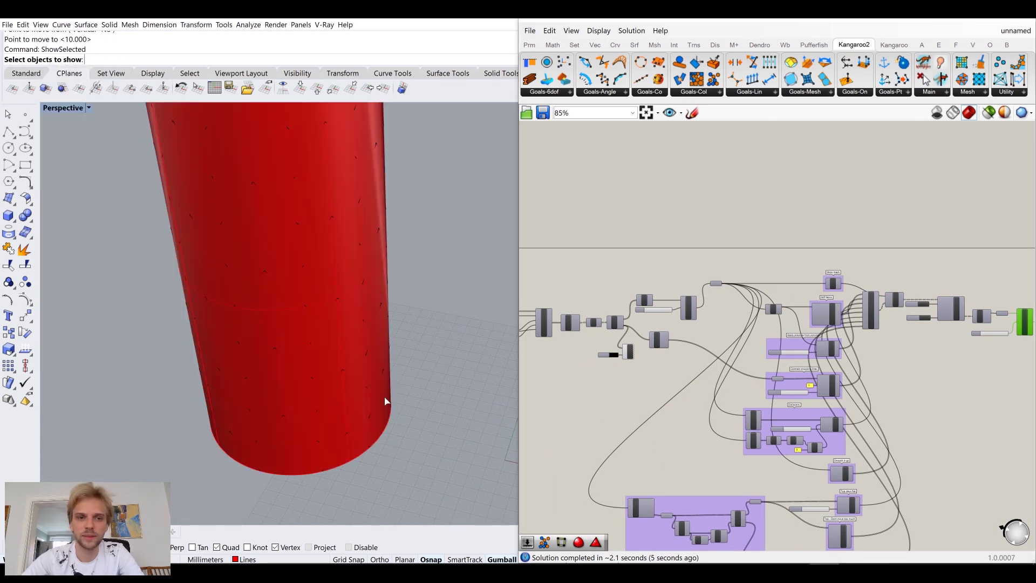
{"action": "key", "text": "Return"}
{"action": "left_click", "coordinate": [330, 296]}
{"action": "scroll", "coordinate": [319, 299], "scroll_direction": "up", "scroll_amount": 3}
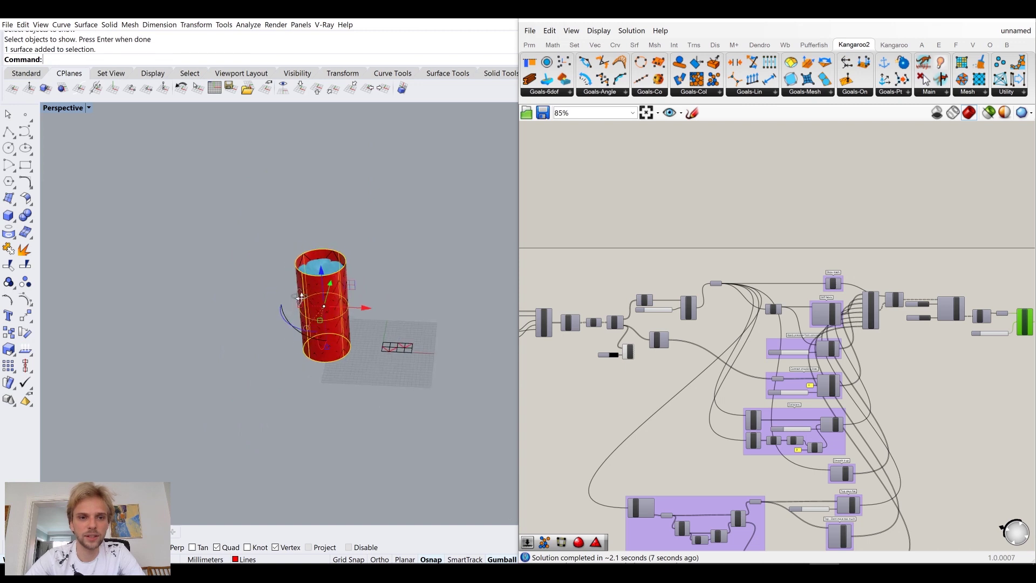
Scale the cylinder along the X axis to about twice its width, and hide it again
{"action": "scroll", "coordinate": [309, 305], "scroll_direction": "up", "scroll_amount": 2}
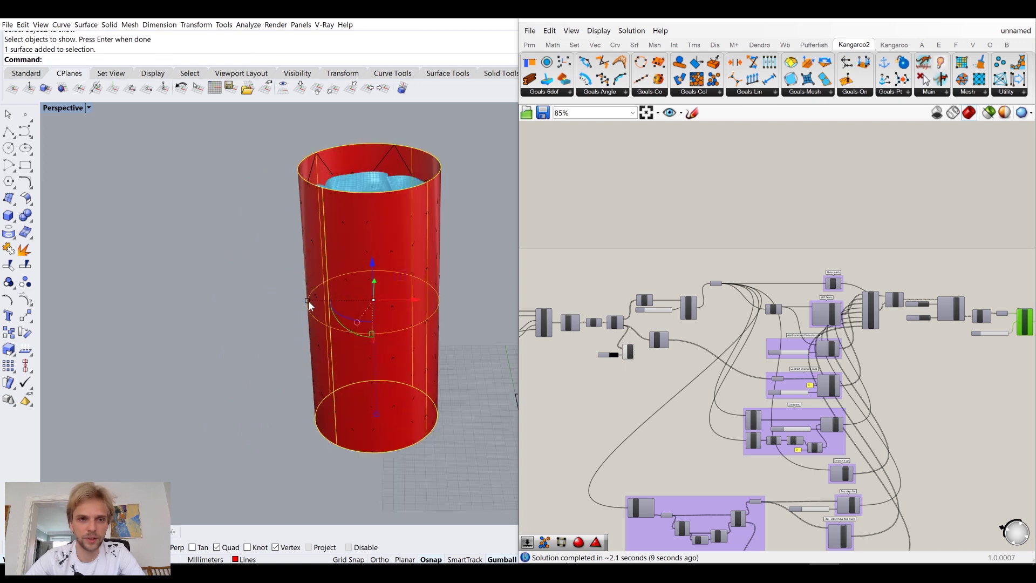
{"action": "left_click_drag", "start_coordinate": [311, 301], "coordinate": [240, 300]}
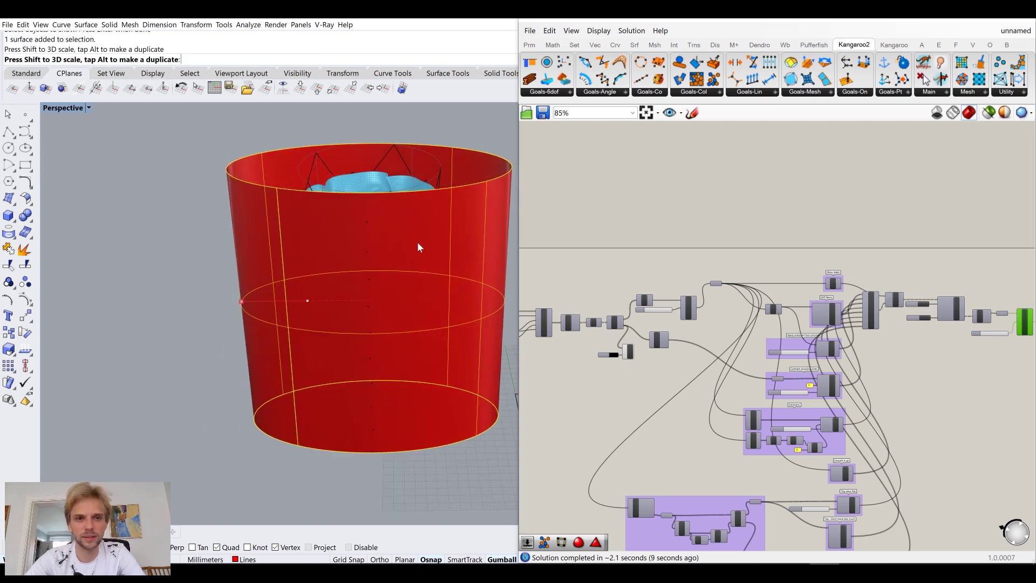
{"action": "left_click", "coordinate": [211, 374]}
{"action": "right_click_drag", "start_coordinate": [232, 346], "coordinate": [364, 356]}
{"action": "left_click", "coordinate": [365, 356]}
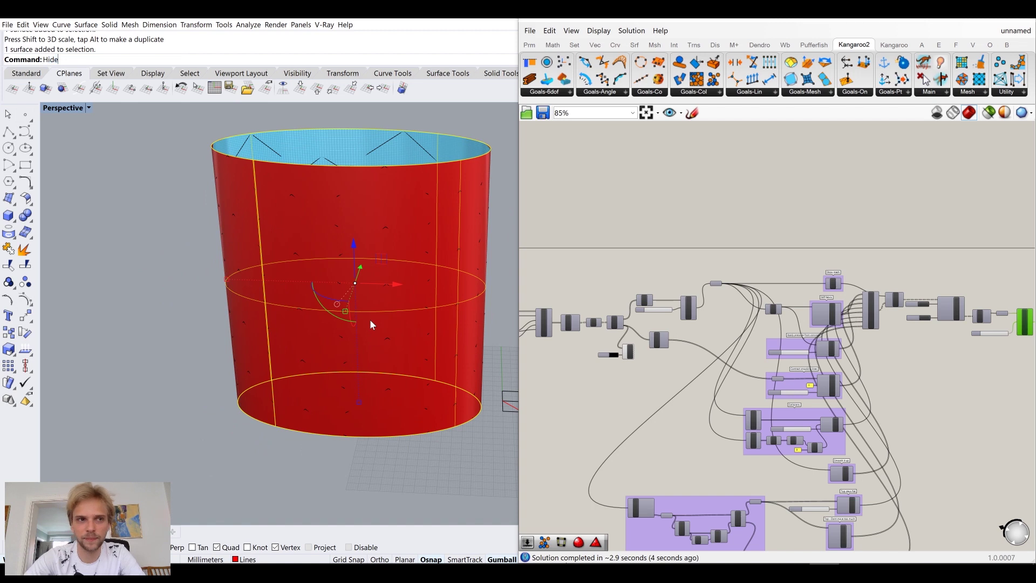
{"action": "key", "text": "ctrl+h"}
{"action": "right_click_drag", "start_coordinate": [425, 325], "coordinate": [668, 361]}
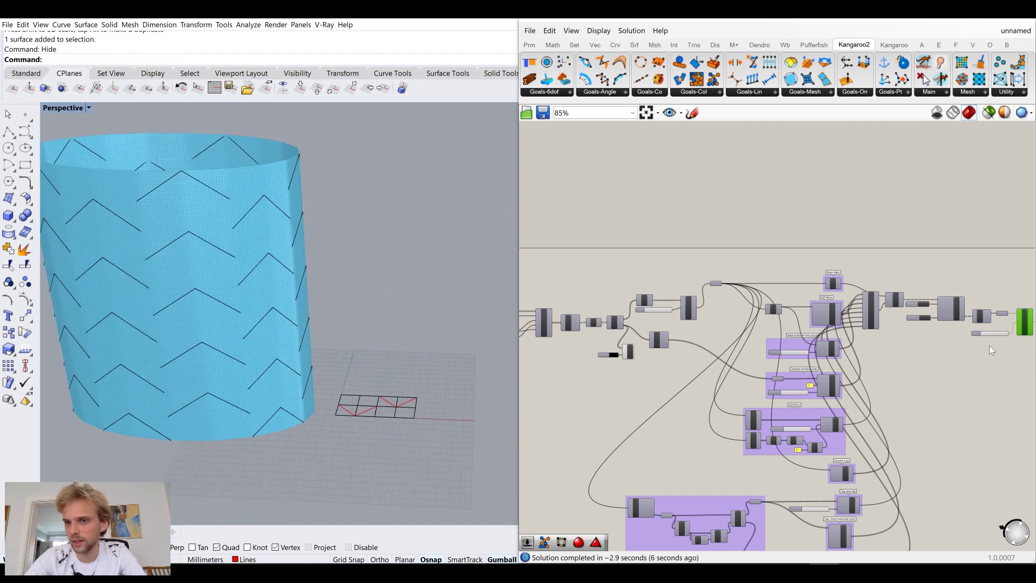
Reset the Kangaroo solver and run it on the widened tube, then stop it to inspect the folds
{"action": "scroll", "coordinate": [747, 305], "scroll_direction": "up", "scroll_amount": 3}
{"action": "scroll", "coordinate": [748, 300], "scroll_direction": "up", "scroll_amount": 5}
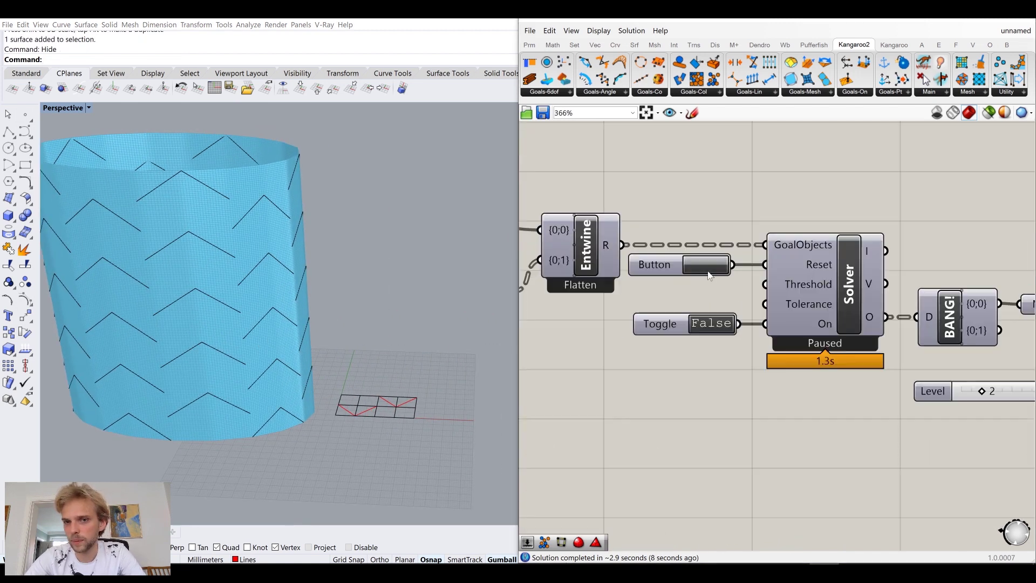
{"action": "left_click", "coordinate": [709, 265]}
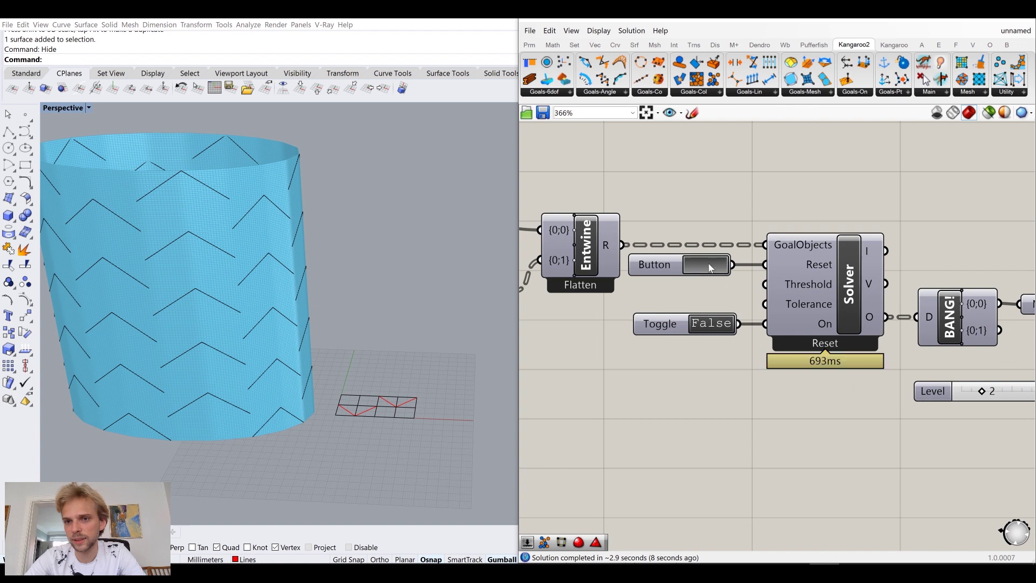
{"action": "double_click", "coordinate": [711, 323]}
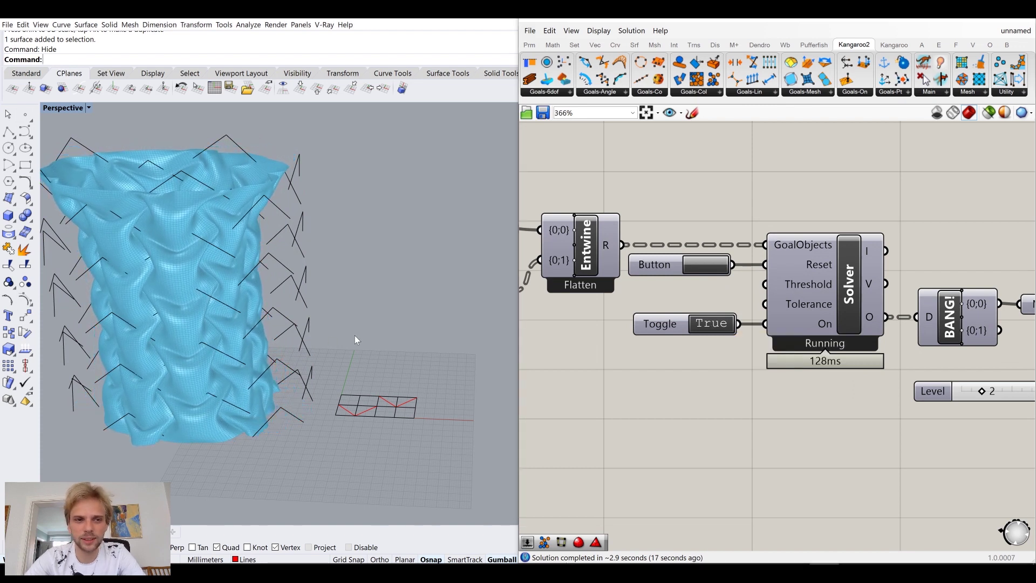
{"action": "right_click_drag", "start_coordinate": [355, 335], "coordinate": [351, 315], "text": "shift"}
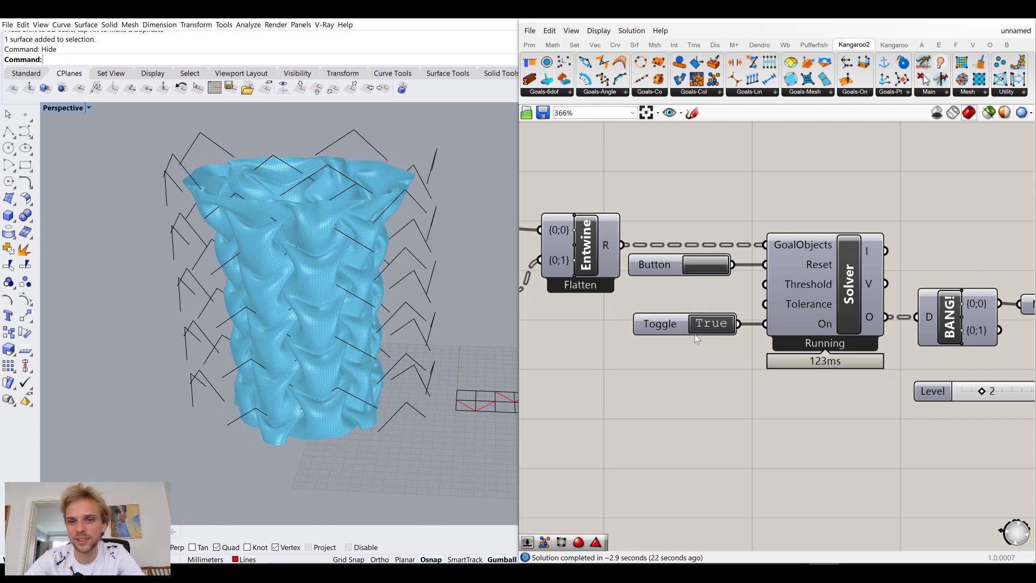
{"action": "double_click", "coordinate": [709, 326]}
{"action": "right_click_drag", "start_coordinate": [308, 282], "coordinate": [284, 263]}
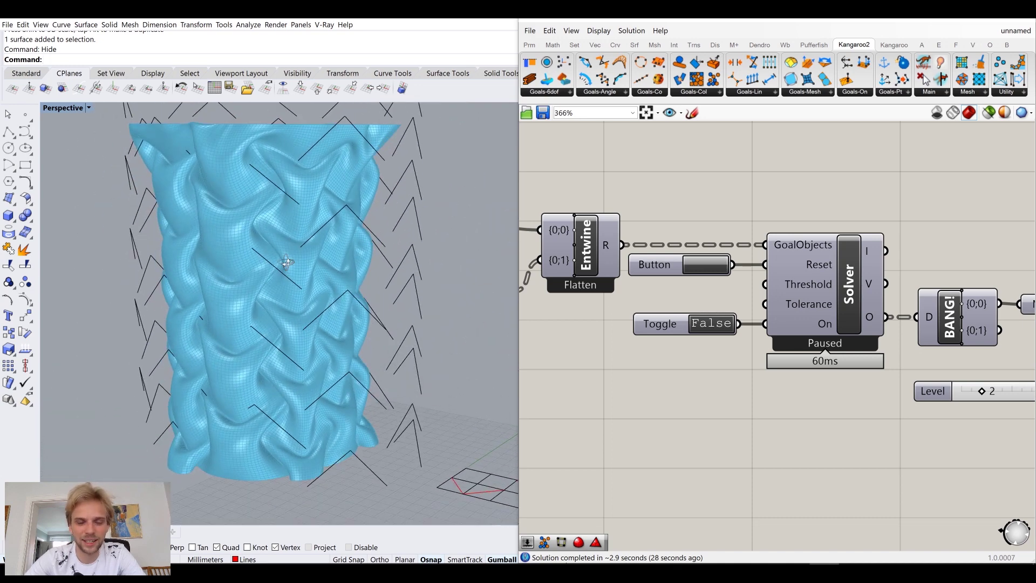
Reset the Kangaroo solver to return the widened tube to its unfolded starting shape
{"action": "scroll", "coordinate": [264, 299], "scroll_direction": "down", "scroll_amount": 5}
{"action": "scroll", "coordinate": [591, 370], "scroll_direction": "down", "scroll_amount": 5}
{"action": "right_click_drag", "start_coordinate": [591, 370], "coordinate": [756, 329]}
{"action": "scroll", "coordinate": [853, 326], "scroll_direction": "up", "scroll_amount": 4}
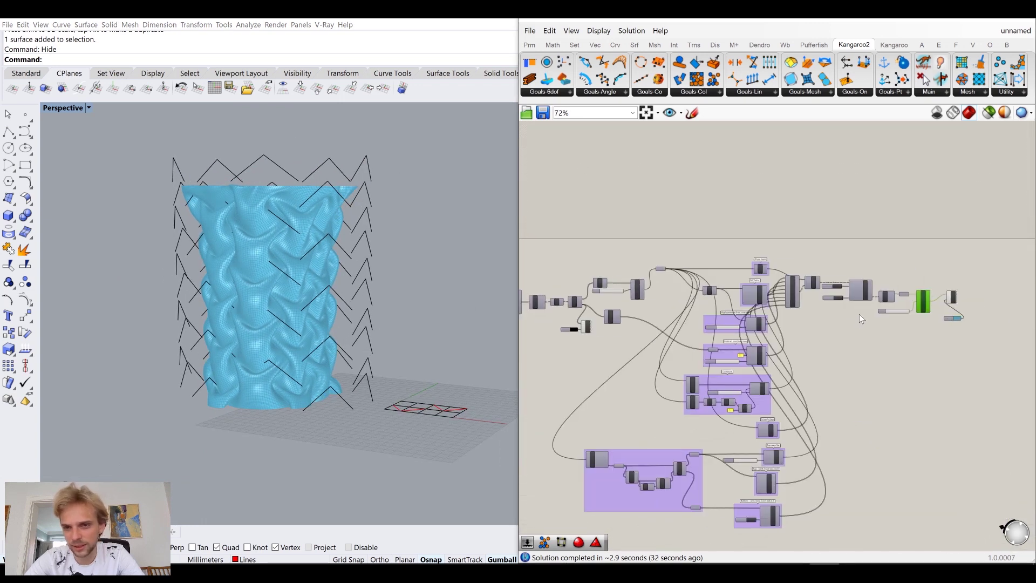
{"action": "left_click", "coordinate": [809, 247]}
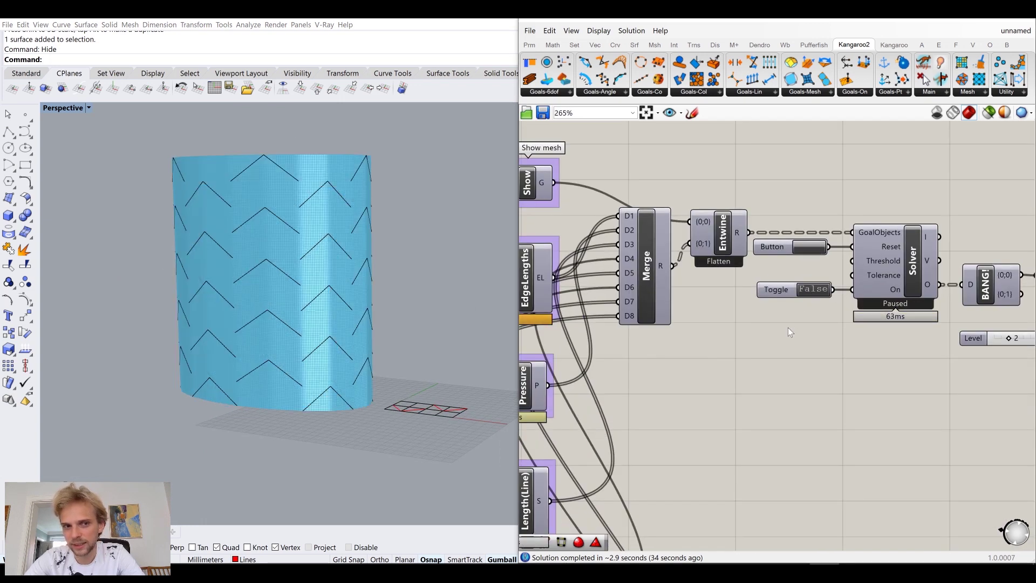
Set the X Count of the rectangular pattern array to 7
{"action": "scroll", "coordinate": [913, 362], "scroll_direction": "down", "scroll_amount": 6}
{"action": "right_click_drag", "start_coordinate": [605, 350], "coordinate": [742, 345]}
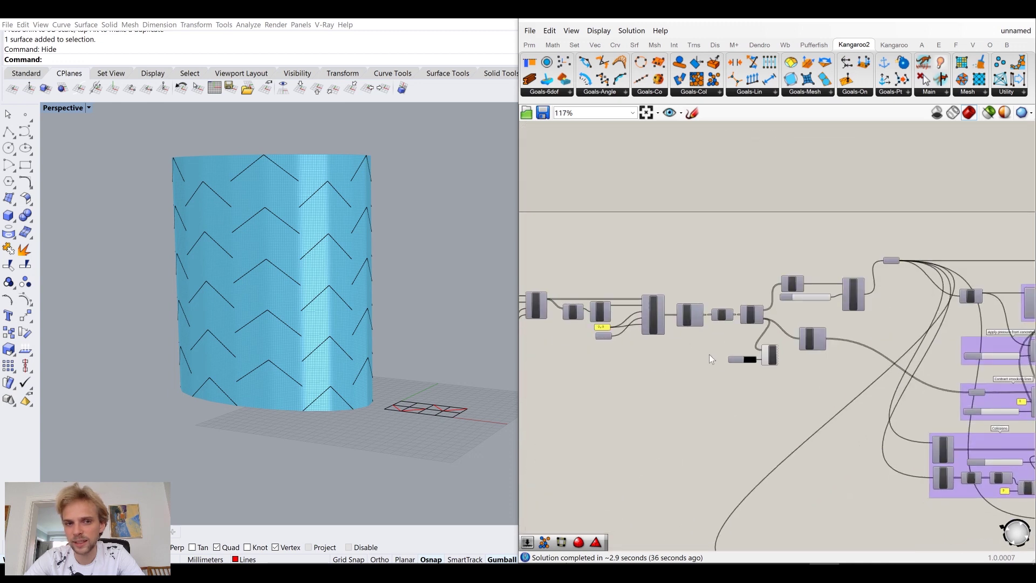
{"action": "scroll", "coordinate": [724, 356], "scroll_direction": "up", "scroll_amount": 8}
{"action": "right_click_drag", "start_coordinate": [642, 327], "coordinate": [687, 331]}
{"action": "scroll", "coordinate": [688, 332], "scroll_direction": "up", "scroll_amount": 4}
{"action": "double_click", "coordinate": [687, 330]}
{"action": "type", "text": "7"}
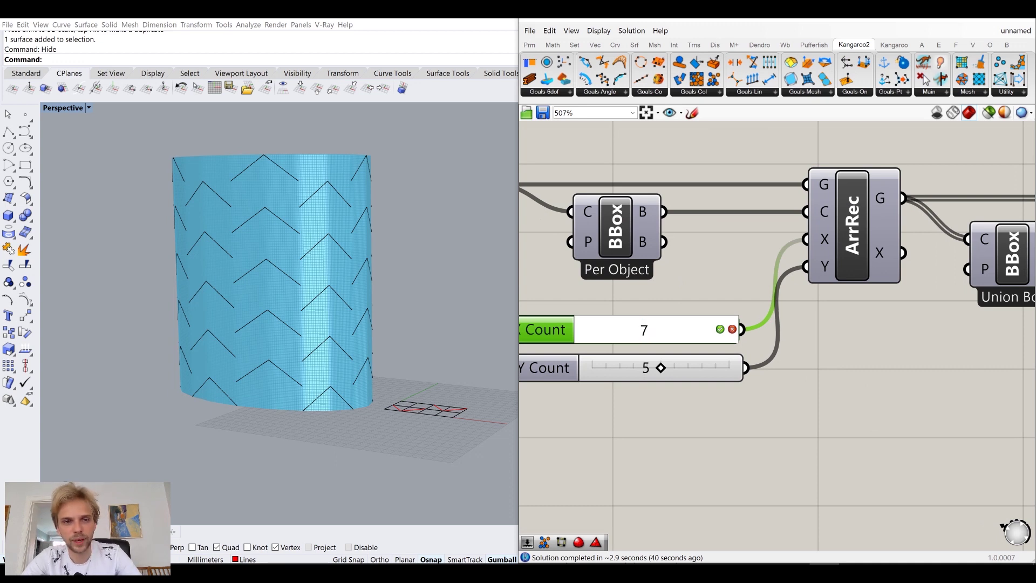
{"action": "key", "text": "Return"}
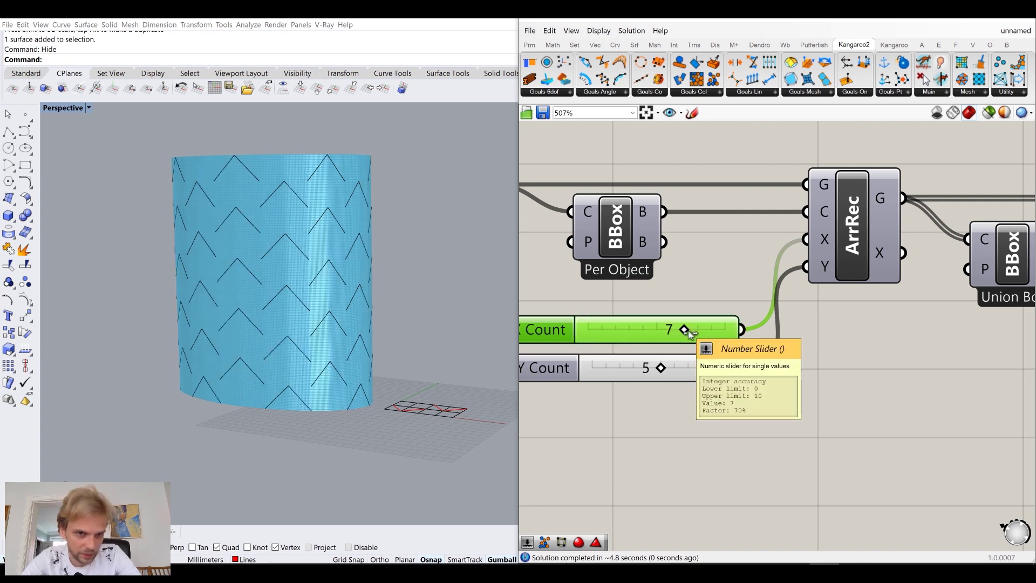
Examine the mesh branch between the pattern array and the goals, especially the wbSplitQuads subdivision and its Level slider
{"action": "scroll", "coordinate": [912, 402], "scroll_direction": "down", "scroll_amount": 8}
{"action": "right_click_drag", "start_coordinate": [762, 351], "coordinate": [539, 280]}
{"action": "right_click_drag", "start_coordinate": [863, 378], "coordinate": [717, 347]}
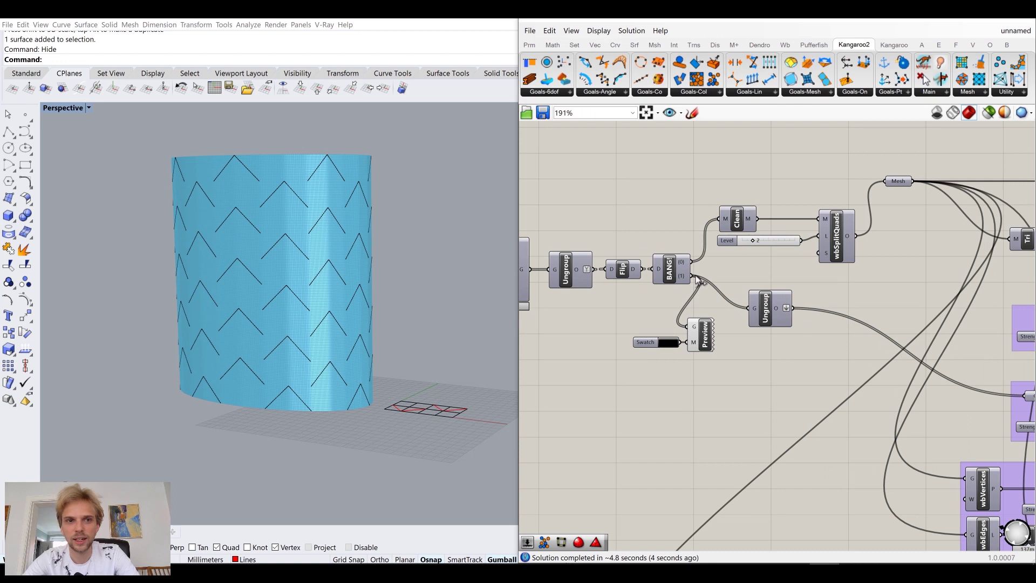
{"action": "scroll", "coordinate": [718, 307], "scroll_direction": "down", "scroll_amount": 5}
{"action": "right_click_drag", "start_coordinate": [889, 393], "coordinate": [849, 378]}
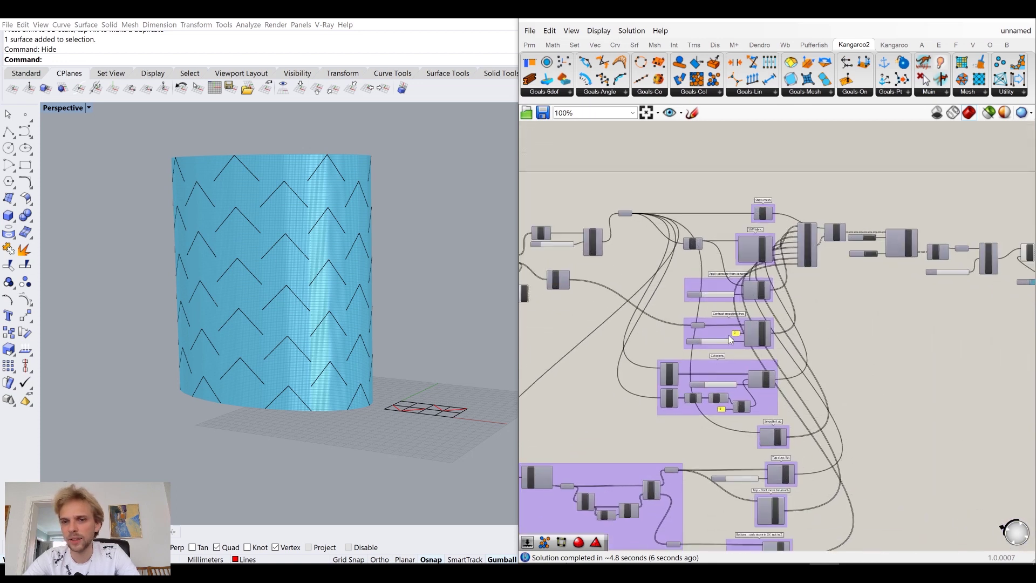
{"action": "scroll", "coordinate": [623, 309], "scroll_direction": "down", "scroll_amount": 2}
{"action": "scroll", "coordinate": [623, 308], "scroll_direction": "up", "scroll_amount": 4}
{"action": "left_click", "coordinate": [688, 289]}
{"action": "scroll", "coordinate": [748, 326], "scroll_direction": "down", "scroll_amount": 1}
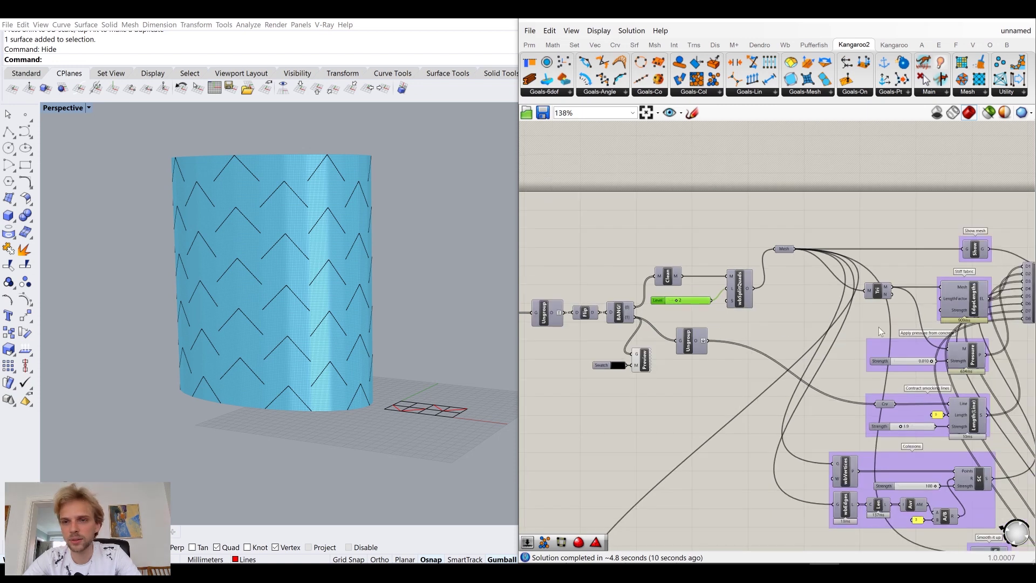
{"action": "scroll", "coordinate": [801, 315], "scroll_direction": "up", "scroll_amount": 4}
{"action": "left_click_drag", "start_coordinate": [784, 294], "coordinate": [794, 303]}
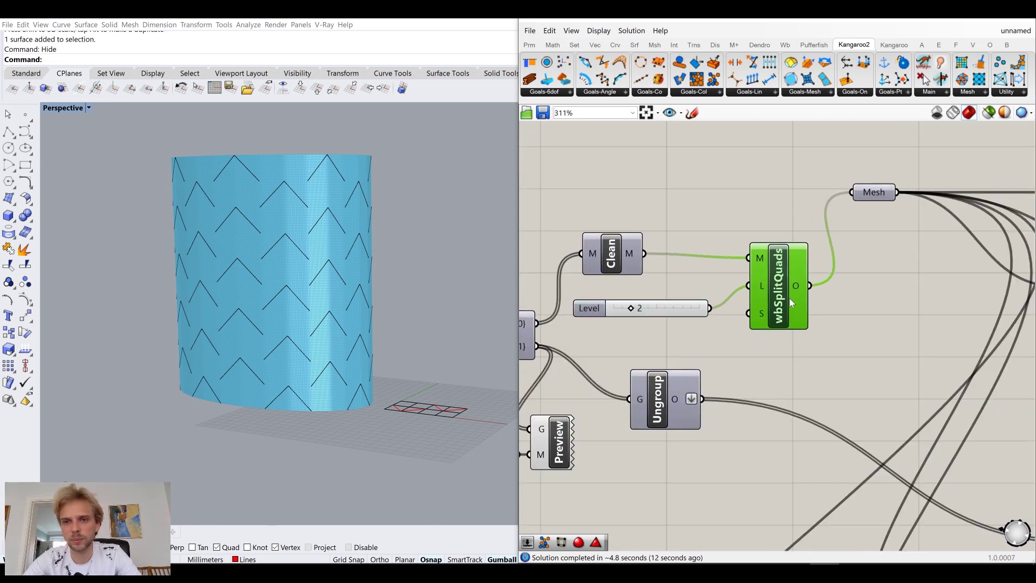
{"action": "scroll", "coordinate": [789, 299], "scroll_direction": "down", "scroll_amount": 2}
{"action": "scroll", "coordinate": [789, 299], "scroll_direction": "up", "scroll_amount": 2}
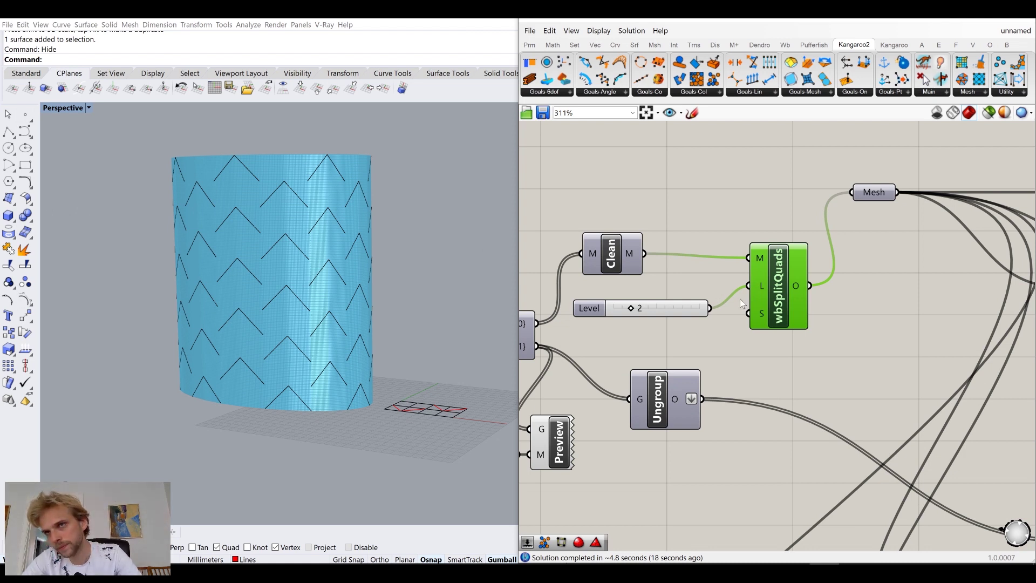
Reset the Kangaroo solver and run it on the denser smocking pattern with its On toggle set to True
{"action": "scroll", "coordinate": [741, 301], "scroll_direction": "down", "scroll_amount": 5}
{"action": "right_click_drag", "start_coordinate": [914, 335], "coordinate": [715, 302]}
{"action": "scroll", "coordinate": [725, 302], "scroll_direction": "down", "scroll_amount": 4}
{"action": "scroll", "coordinate": [903, 307], "scroll_direction": "up", "scroll_amount": 7}
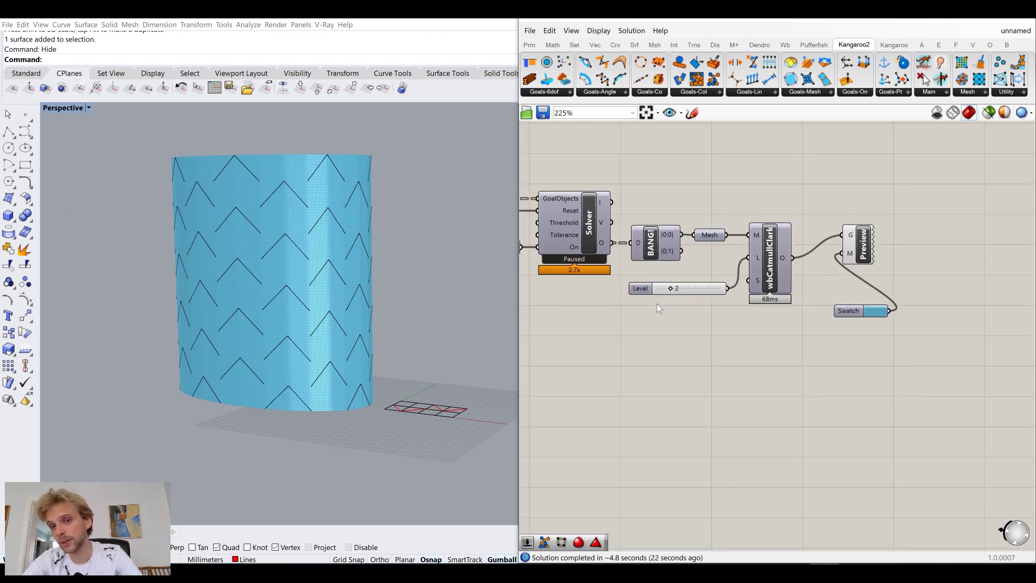
{"action": "right_click_drag", "start_coordinate": [605, 322], "coordinate": [754, 331]}
{"action": "scroll", "coordinate": [635, 241], "scroll_direction": "up", "scroll_amount": 2}
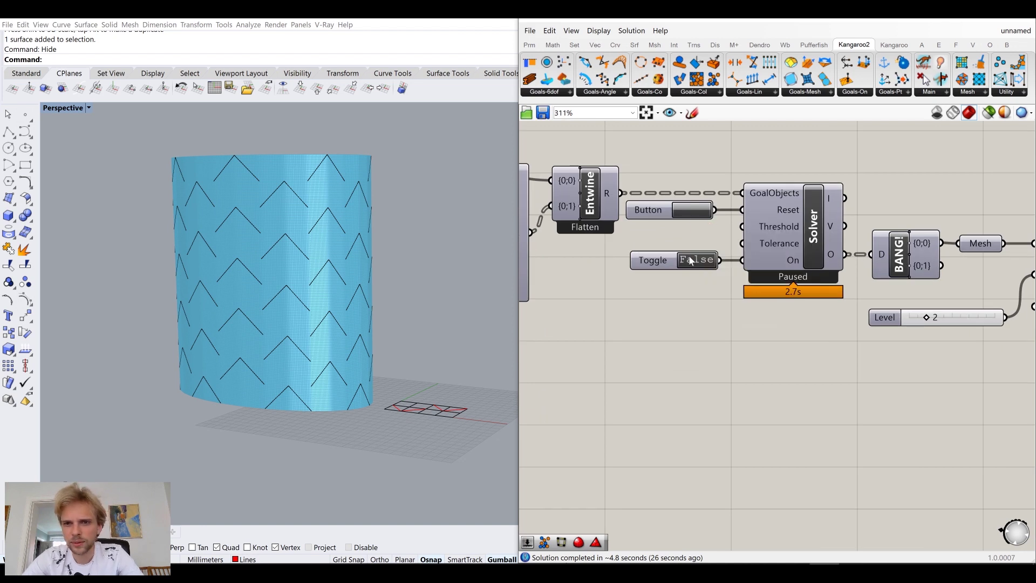
{"action": "left_click", "coordinate": [692, 211]}
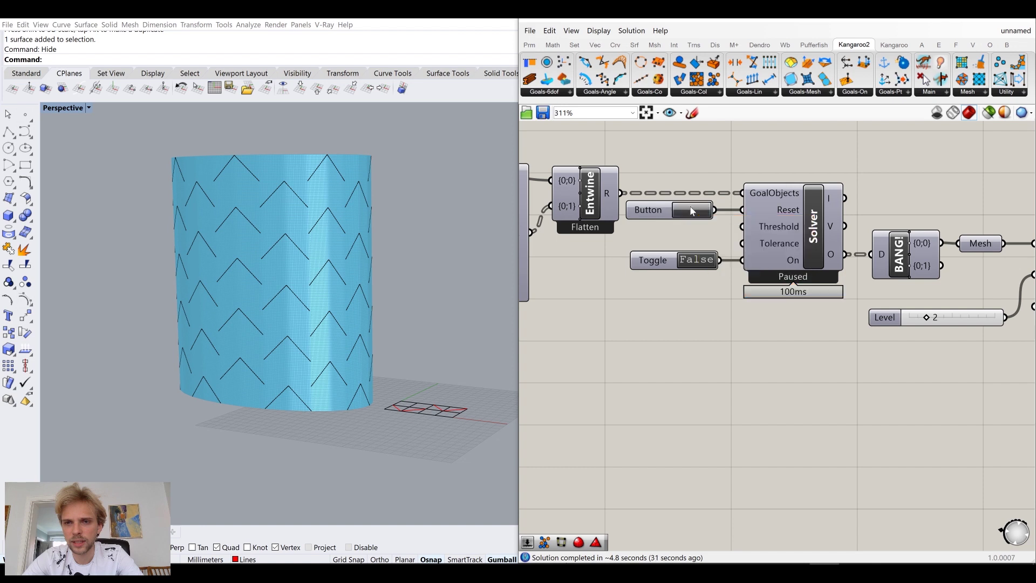
{"action": "left_click", "coordinate": [695, 261]}
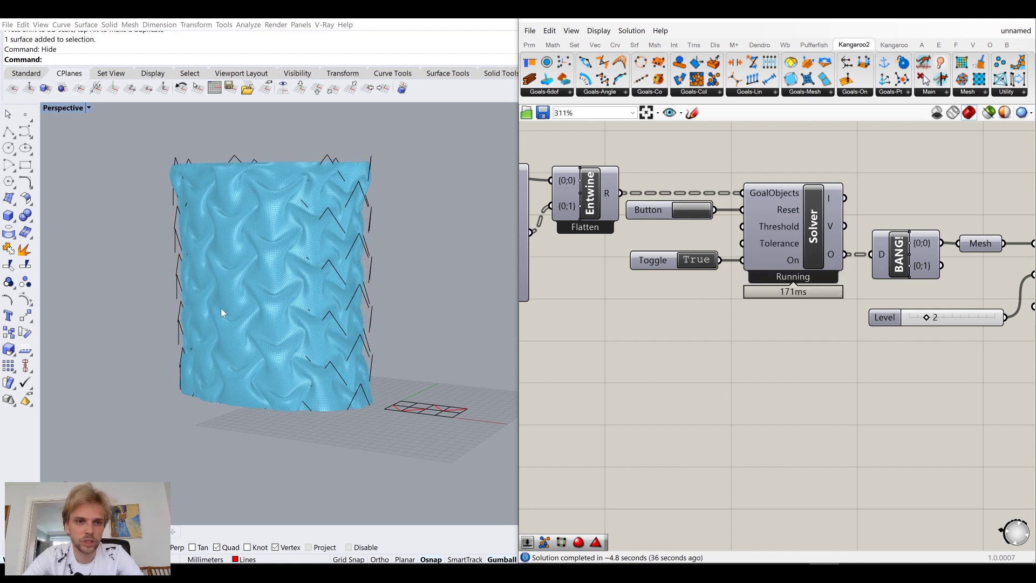
{"action": "right_click_drag", "start_coordinate": [257, 309], "coordinate": [259, 306]}
{"action": "scroll", "coordinate": [281, 267], "scroll_direction": "up", "scroll_amount": 2}
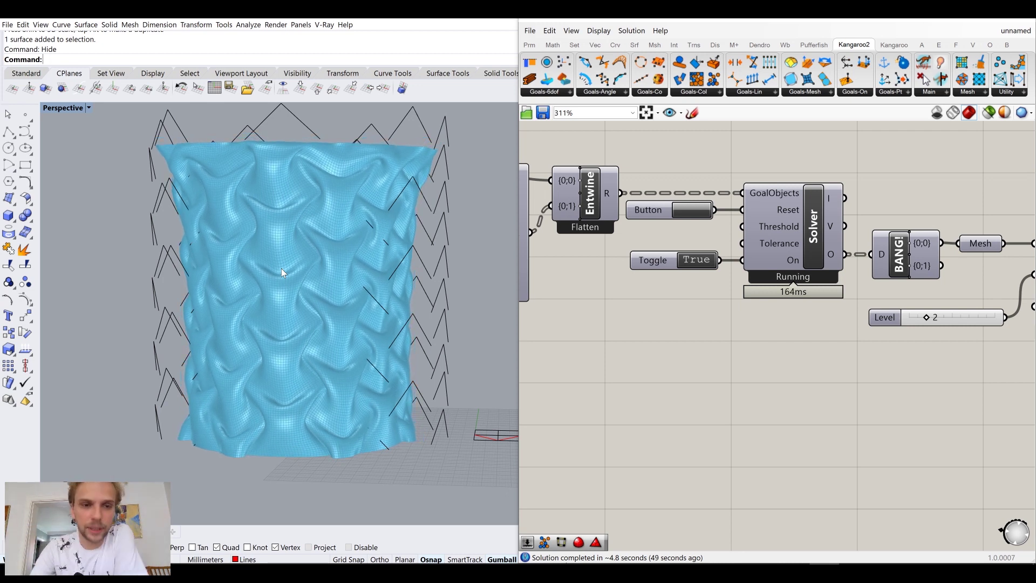
Stop the Kangaroo solver and inspect the denser folds around the wide tube
{"action": "double_click", "coordinate": [700, 261]}
{"action": "right_click_drag", "start_coordinate": [302, 270], "coordinate": [366, 251]}
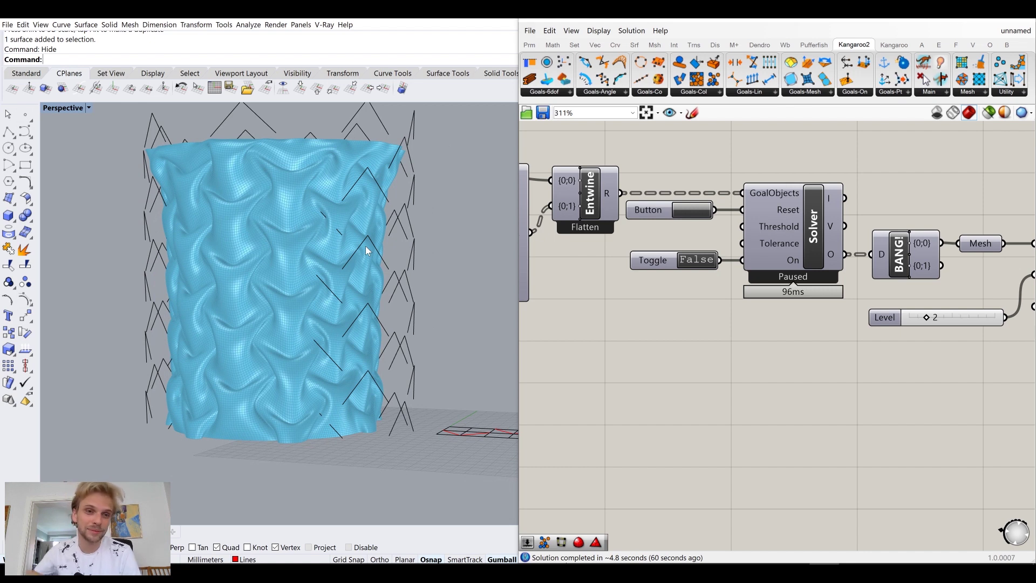
{"action": "right_click_drag", "start_coordinate": [381, 241], "coordinate": [320, 250]}
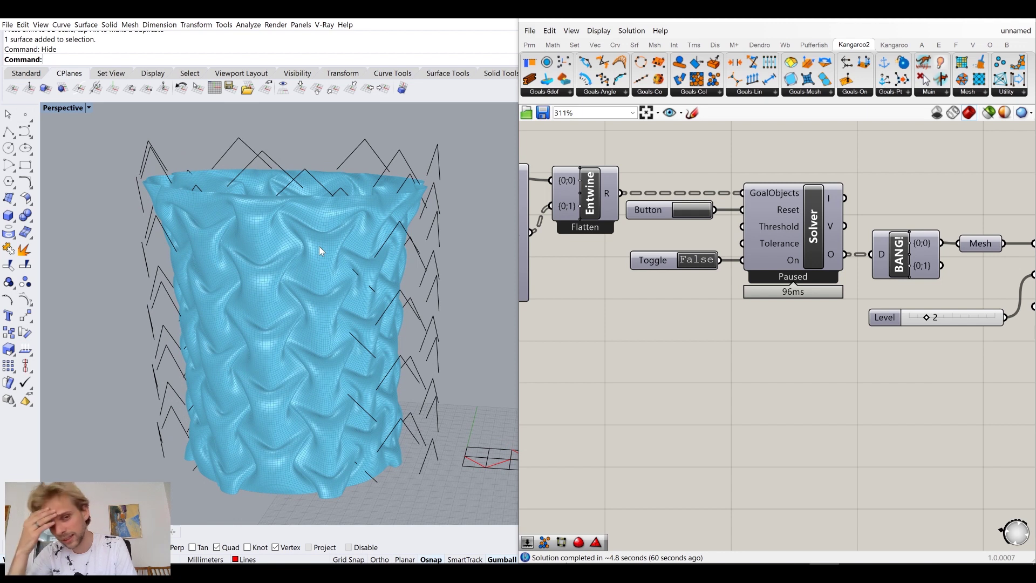